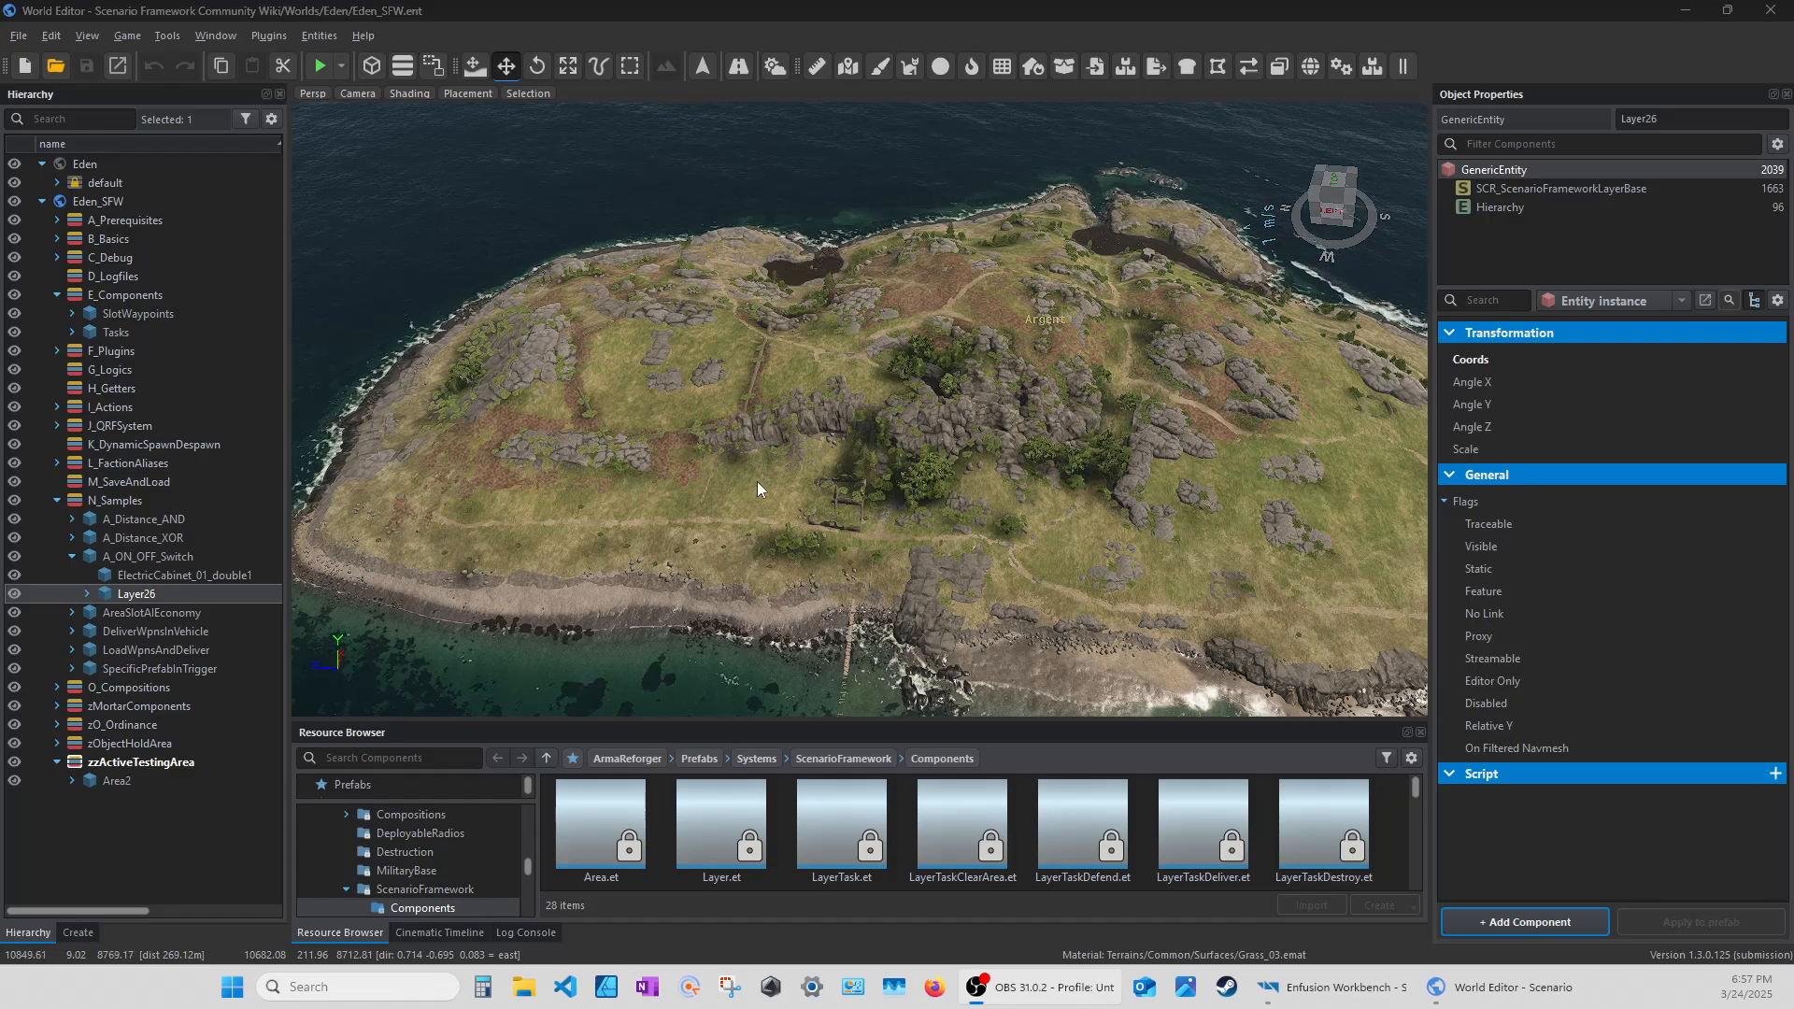
# Examine the delivery task TaskDeliver1 under E_Components and the A_ON_OFF_Switch sample under N_Samples in the world hierarchy.
pyautogui.moveTo(768, 497)
pyautogui.mouseDown(button='right')
pyautogui.moveTo(852, 499)
pyautogui.moveTo(863, 467)
pyautogui.moveTo(765, 491)
pyautogui.moveTo(803, 492)
pyautogui.mouseUp(button='right')
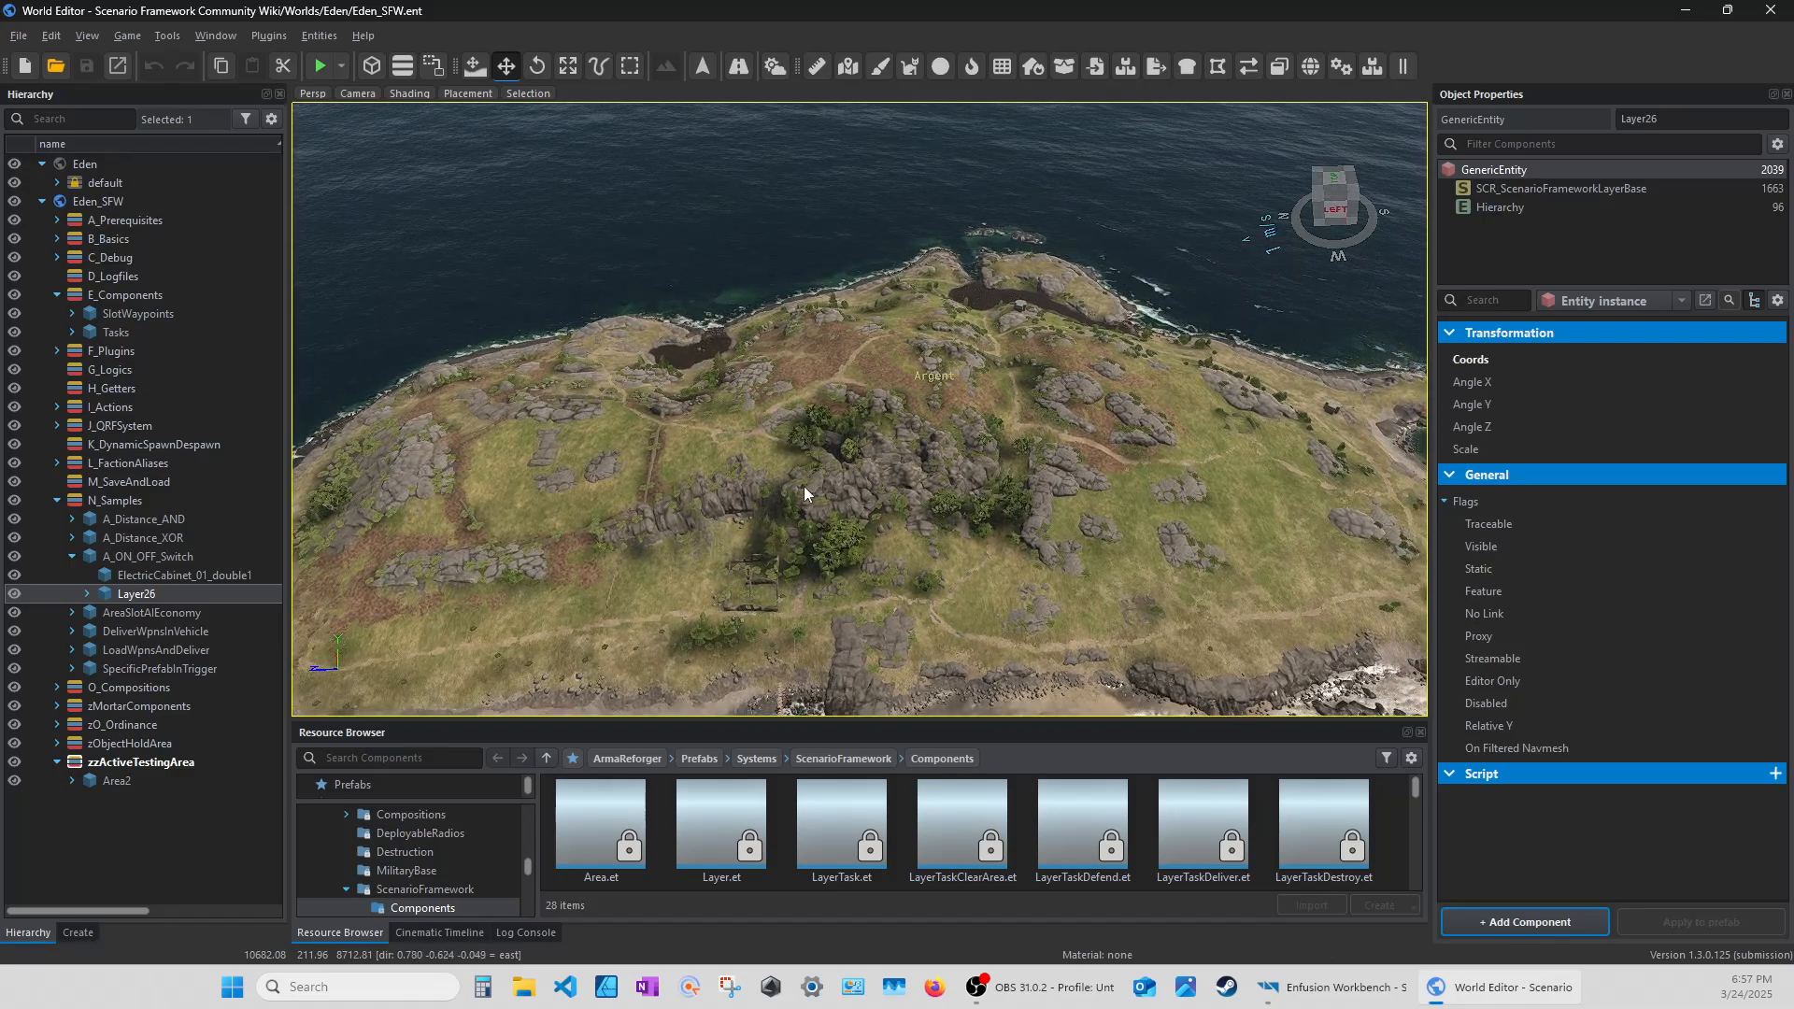
pyautogui.moveTo(781, 496); pyautogui.dragTo(786, 490, button='right')
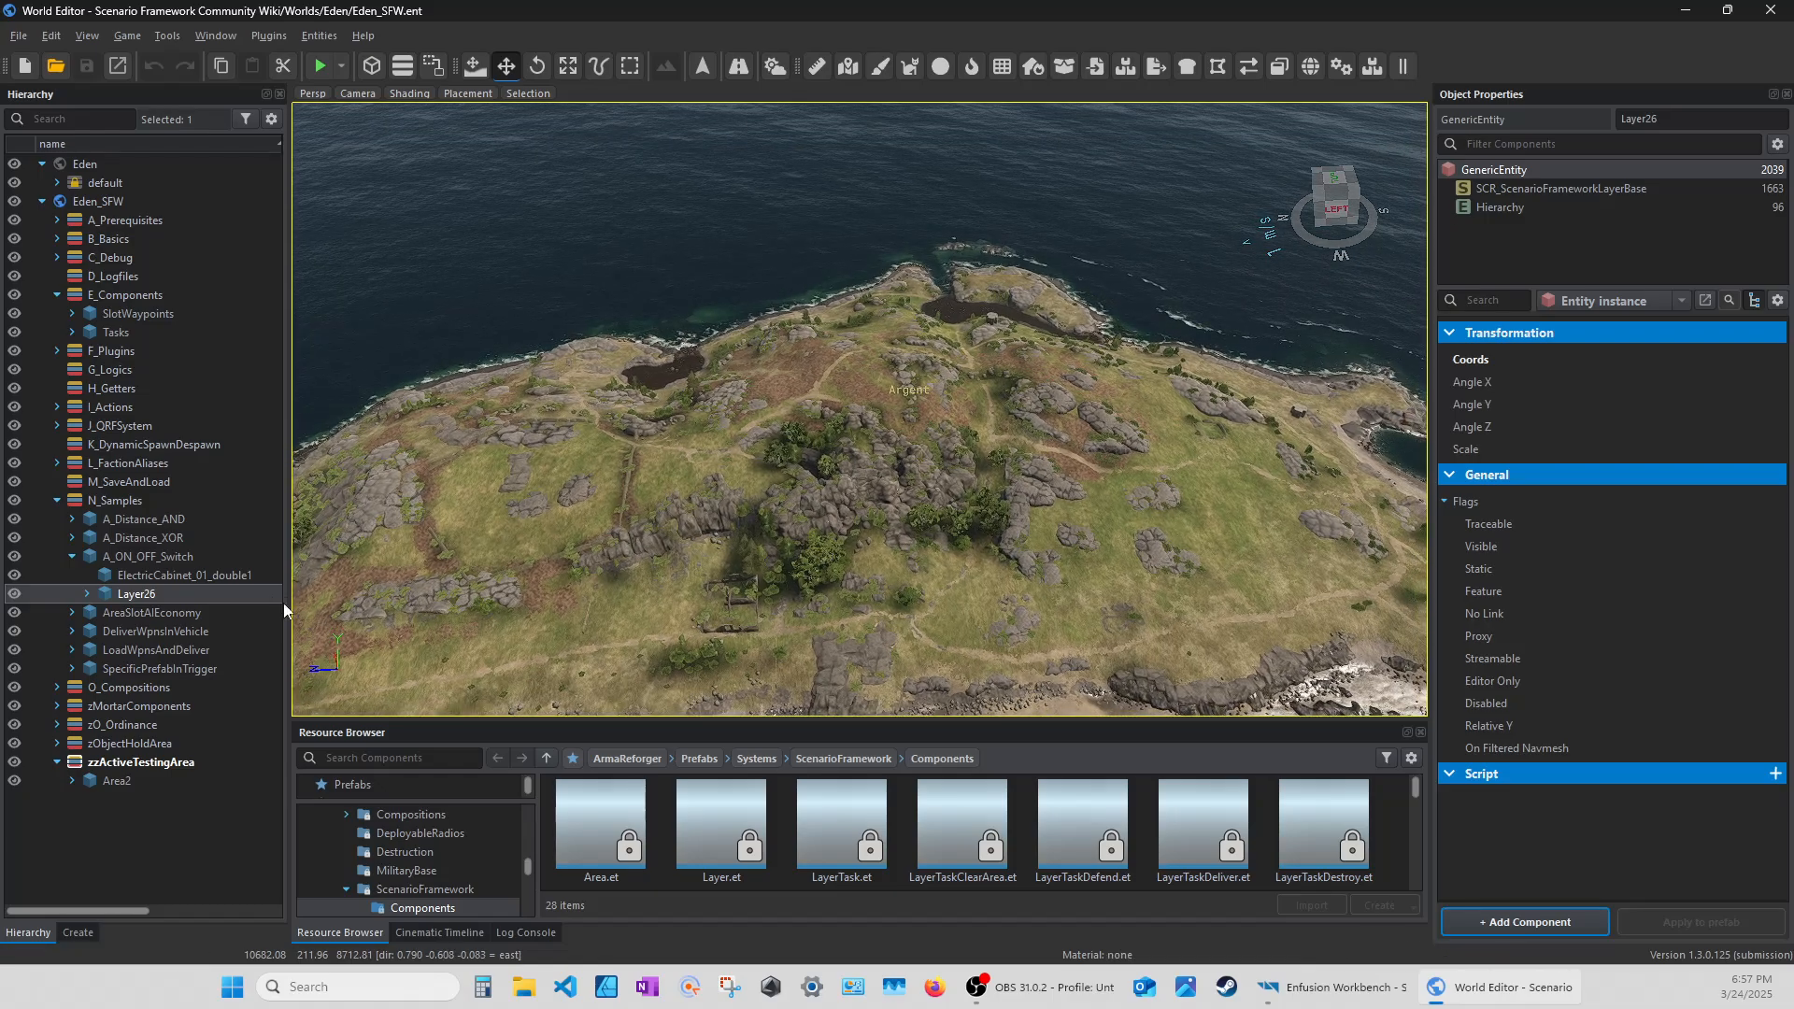
pyautogui.click(72, 556)
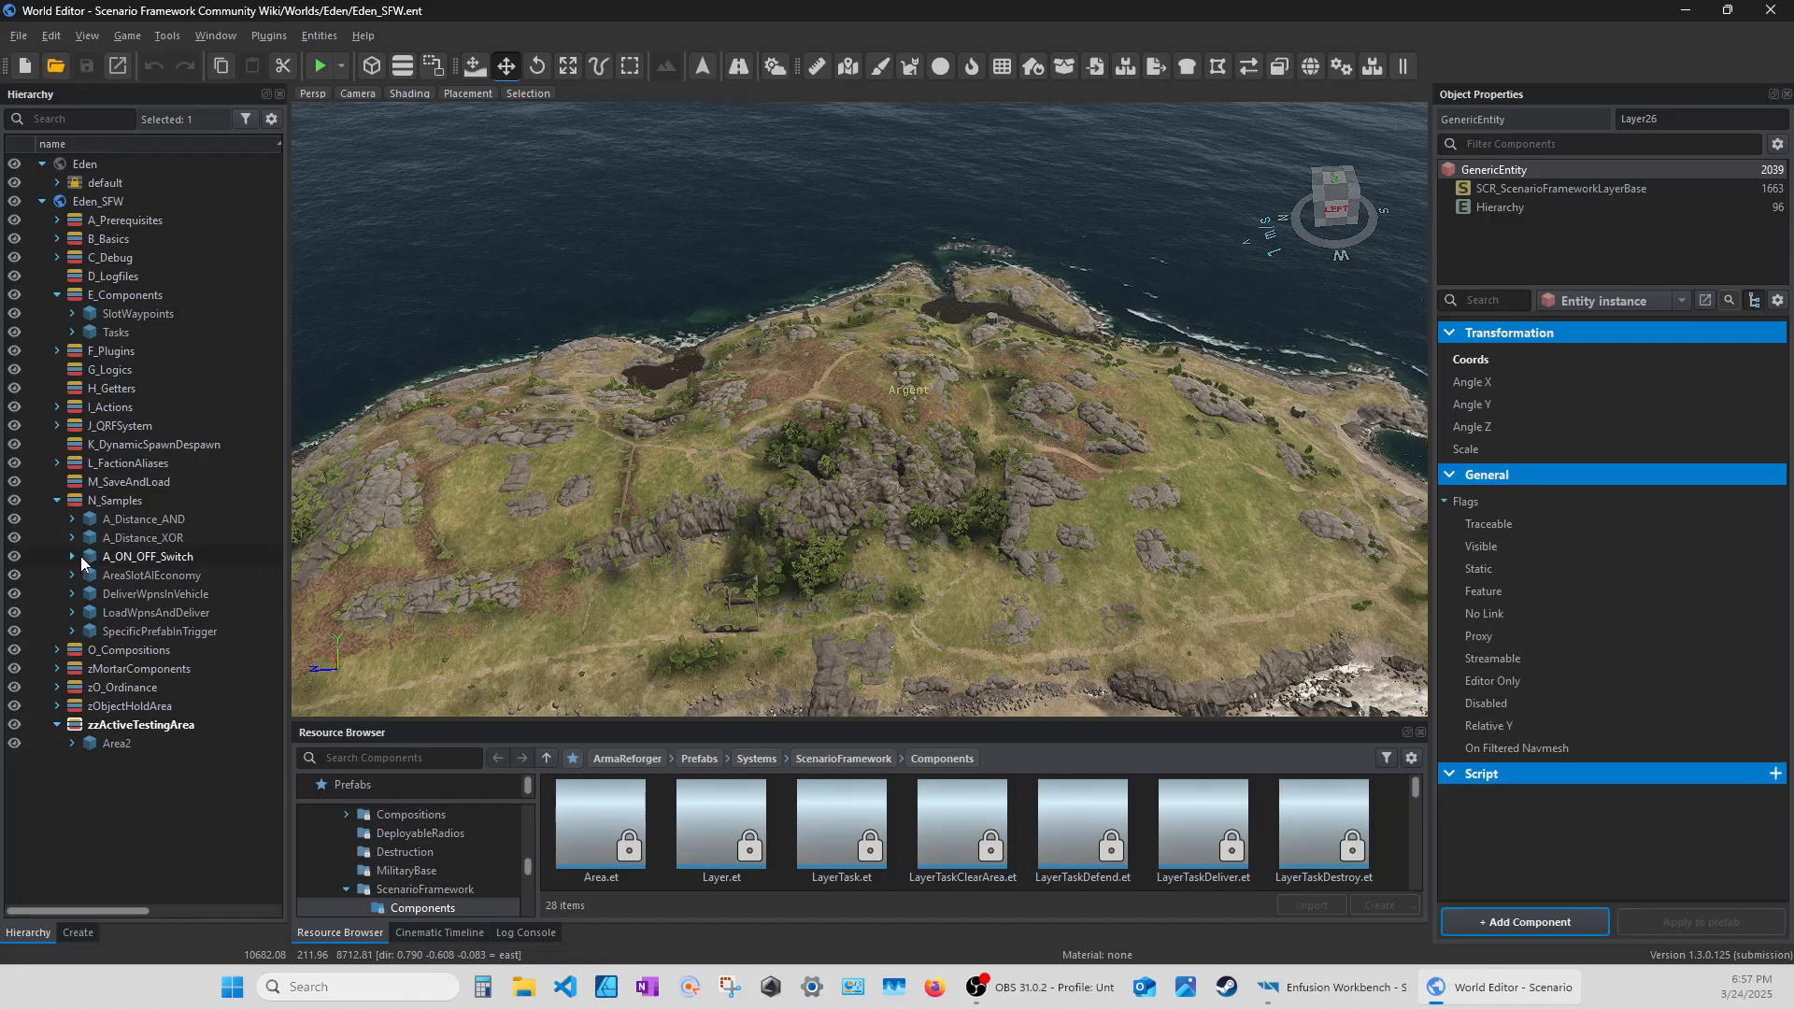
pyautogui.click(73, 333)
pyautogui.click(87, 351)
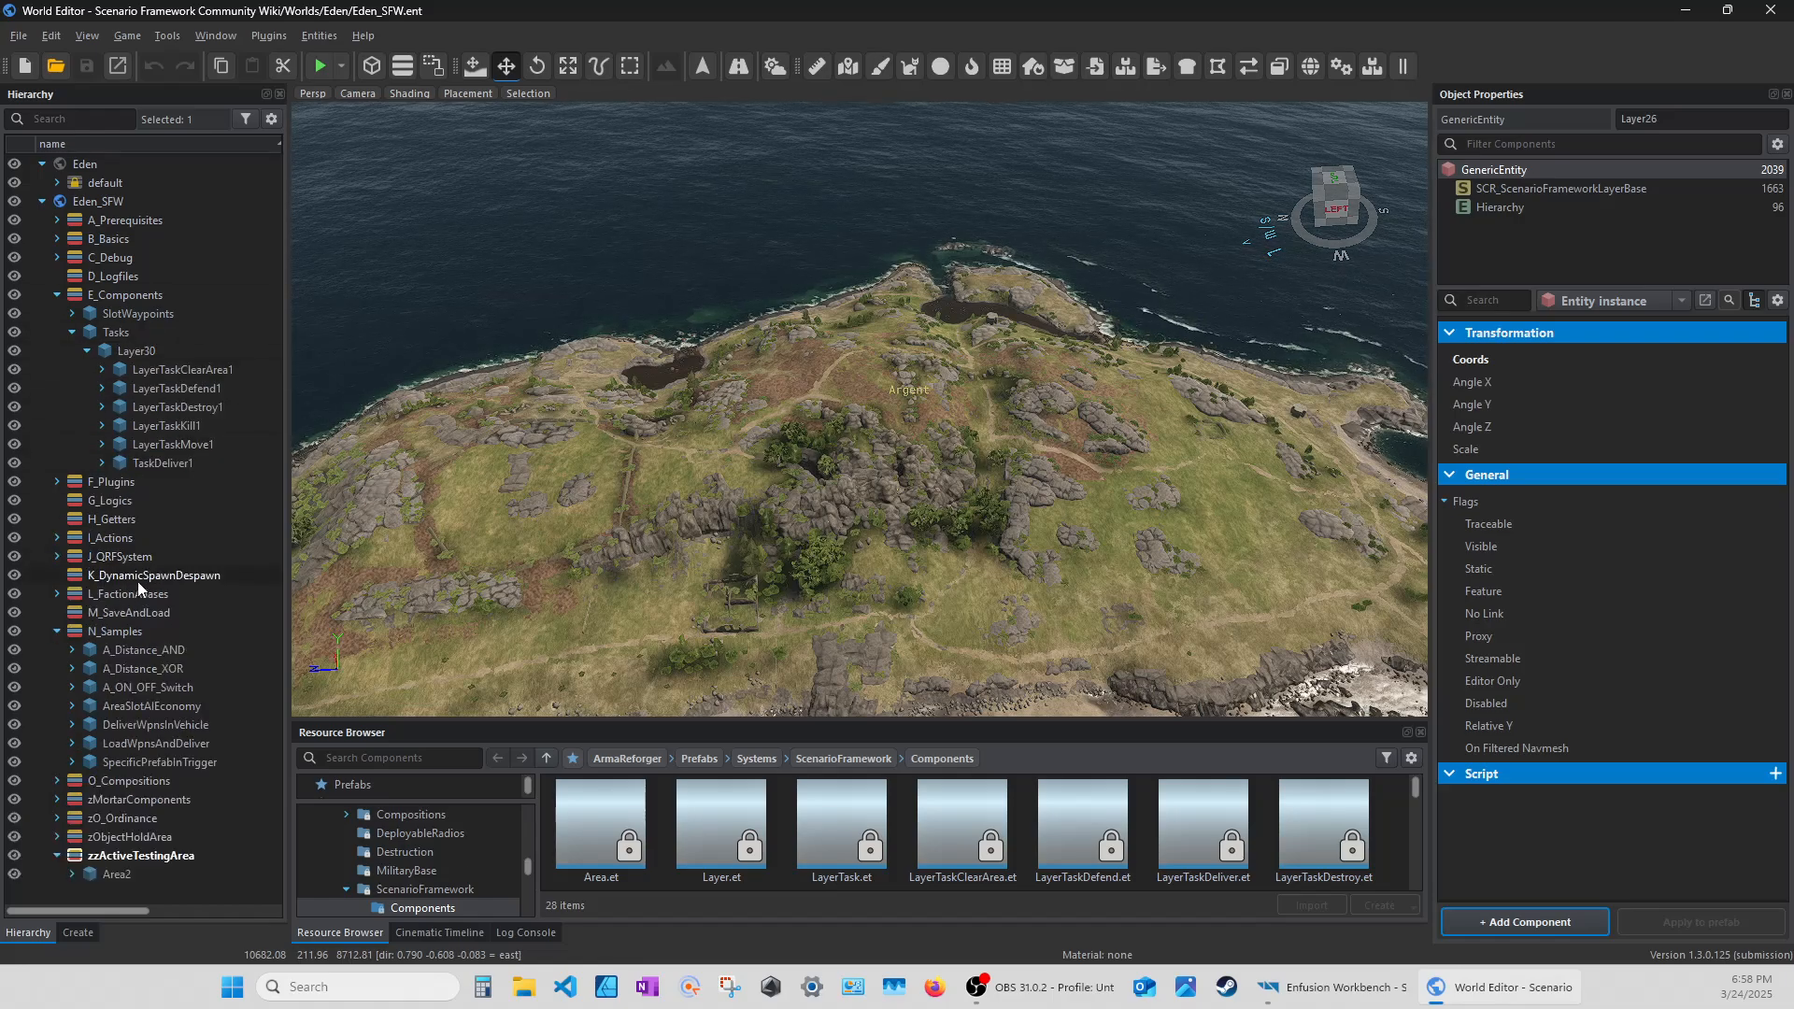
pyautogui.click(143, 465)
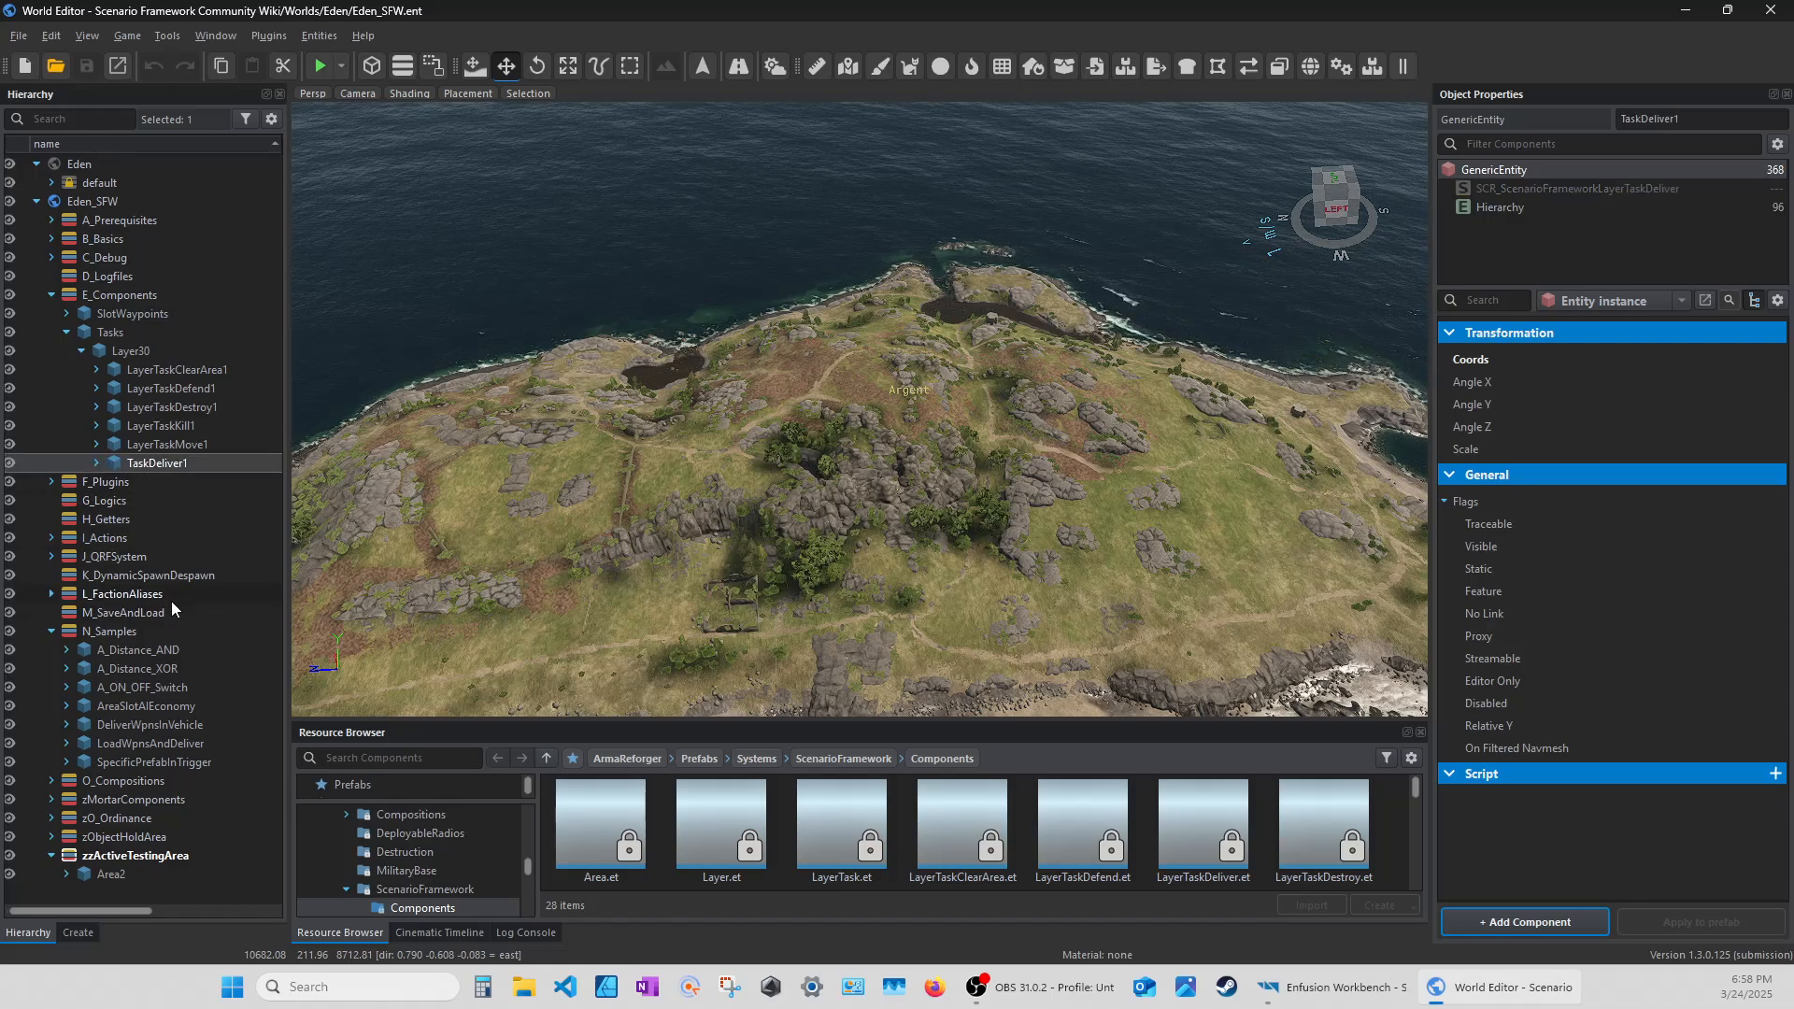
pyautogui.click(105, 687)
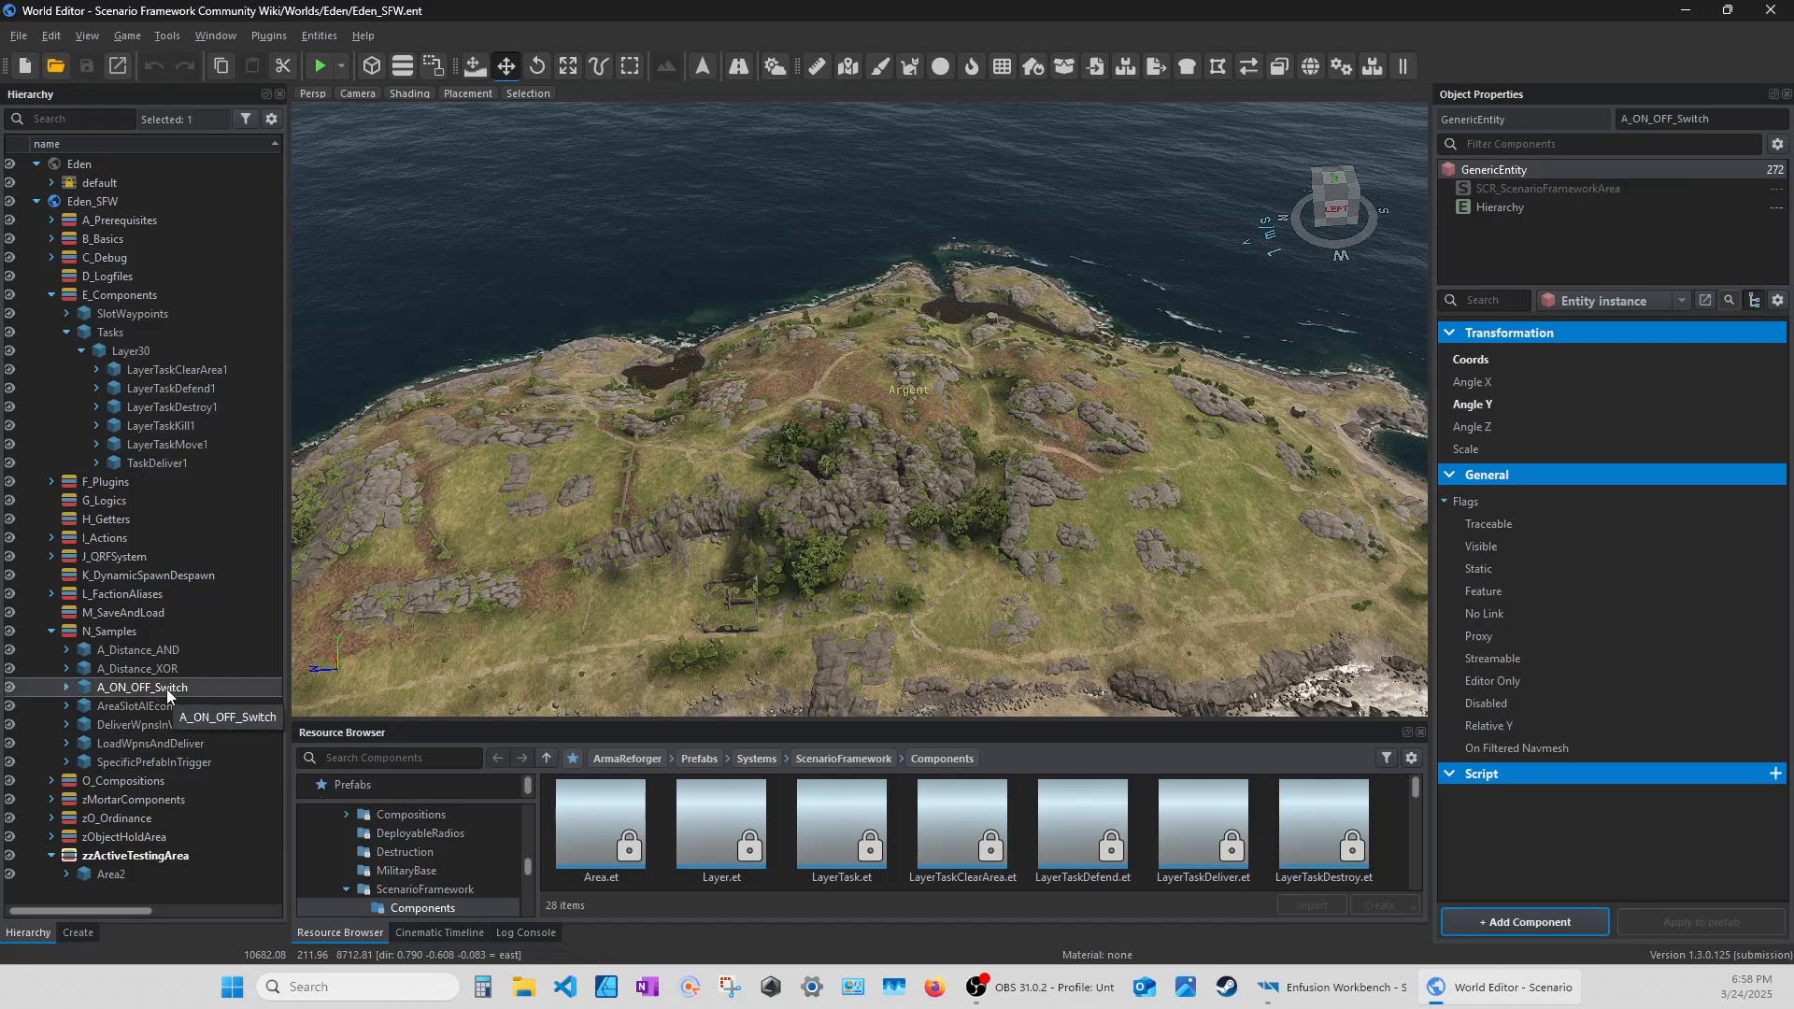
pyautogui.click(66, 687)
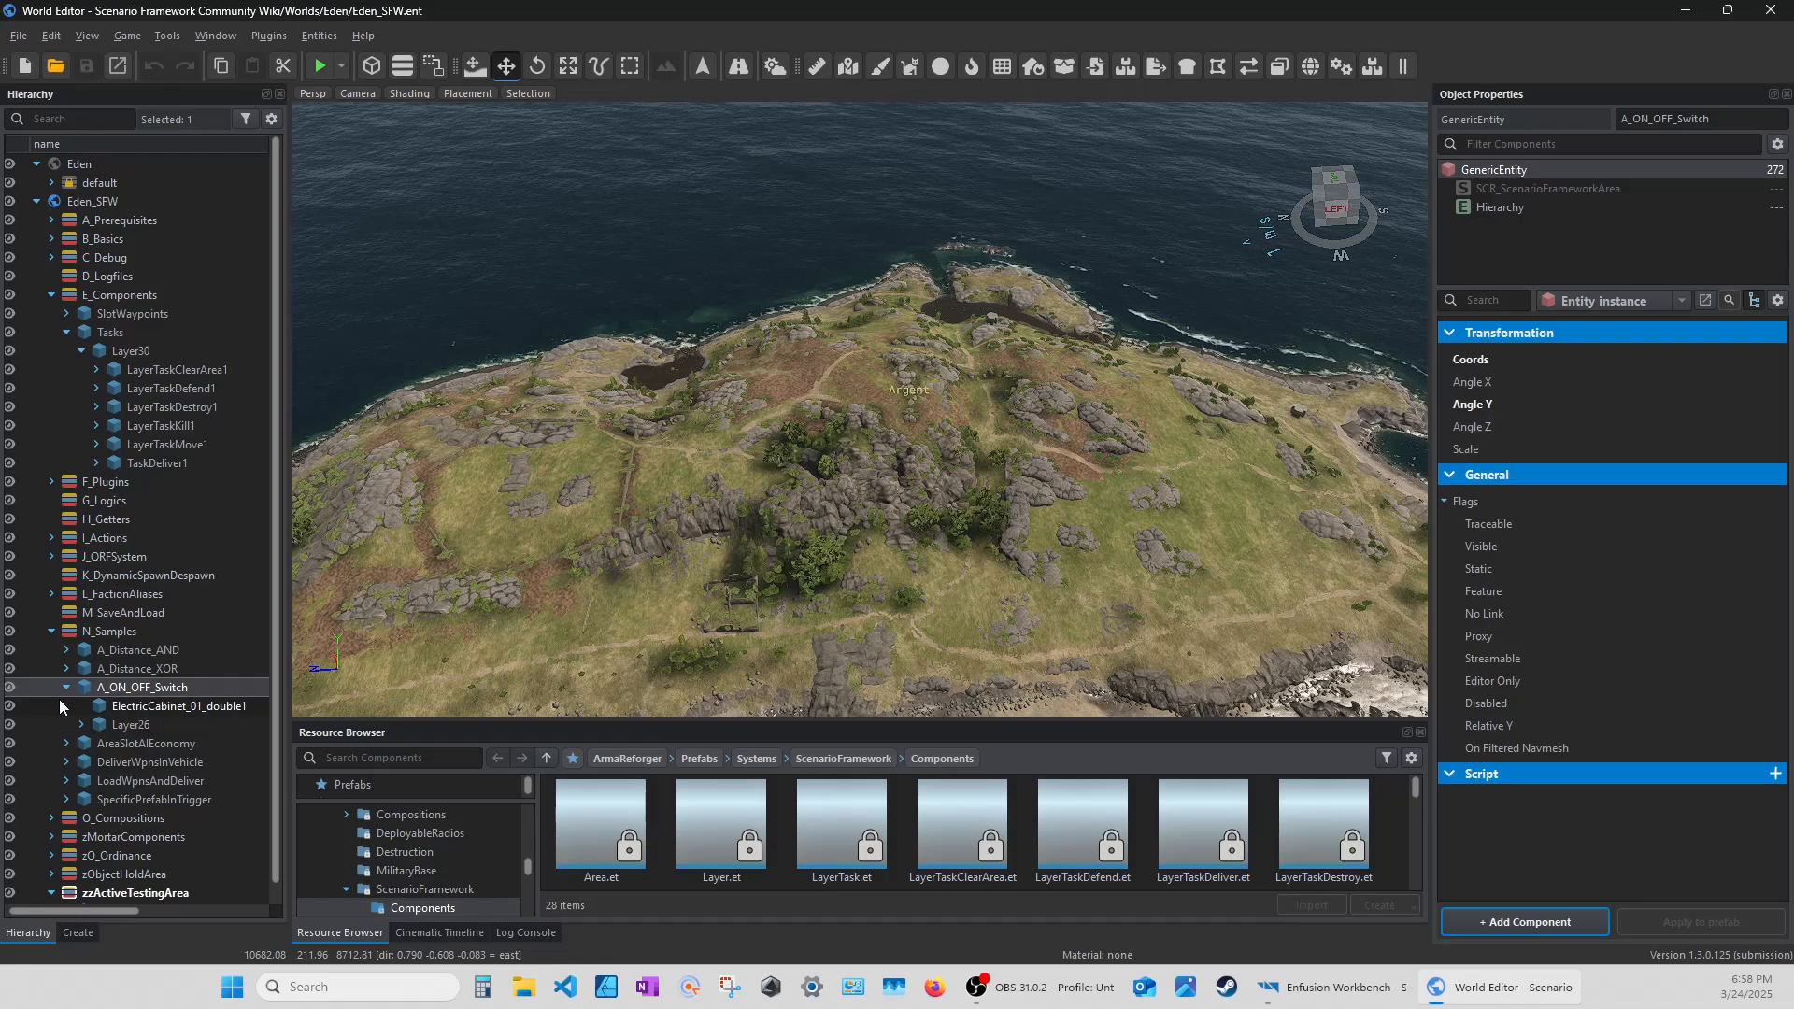
pyautogui.click(67, 687)
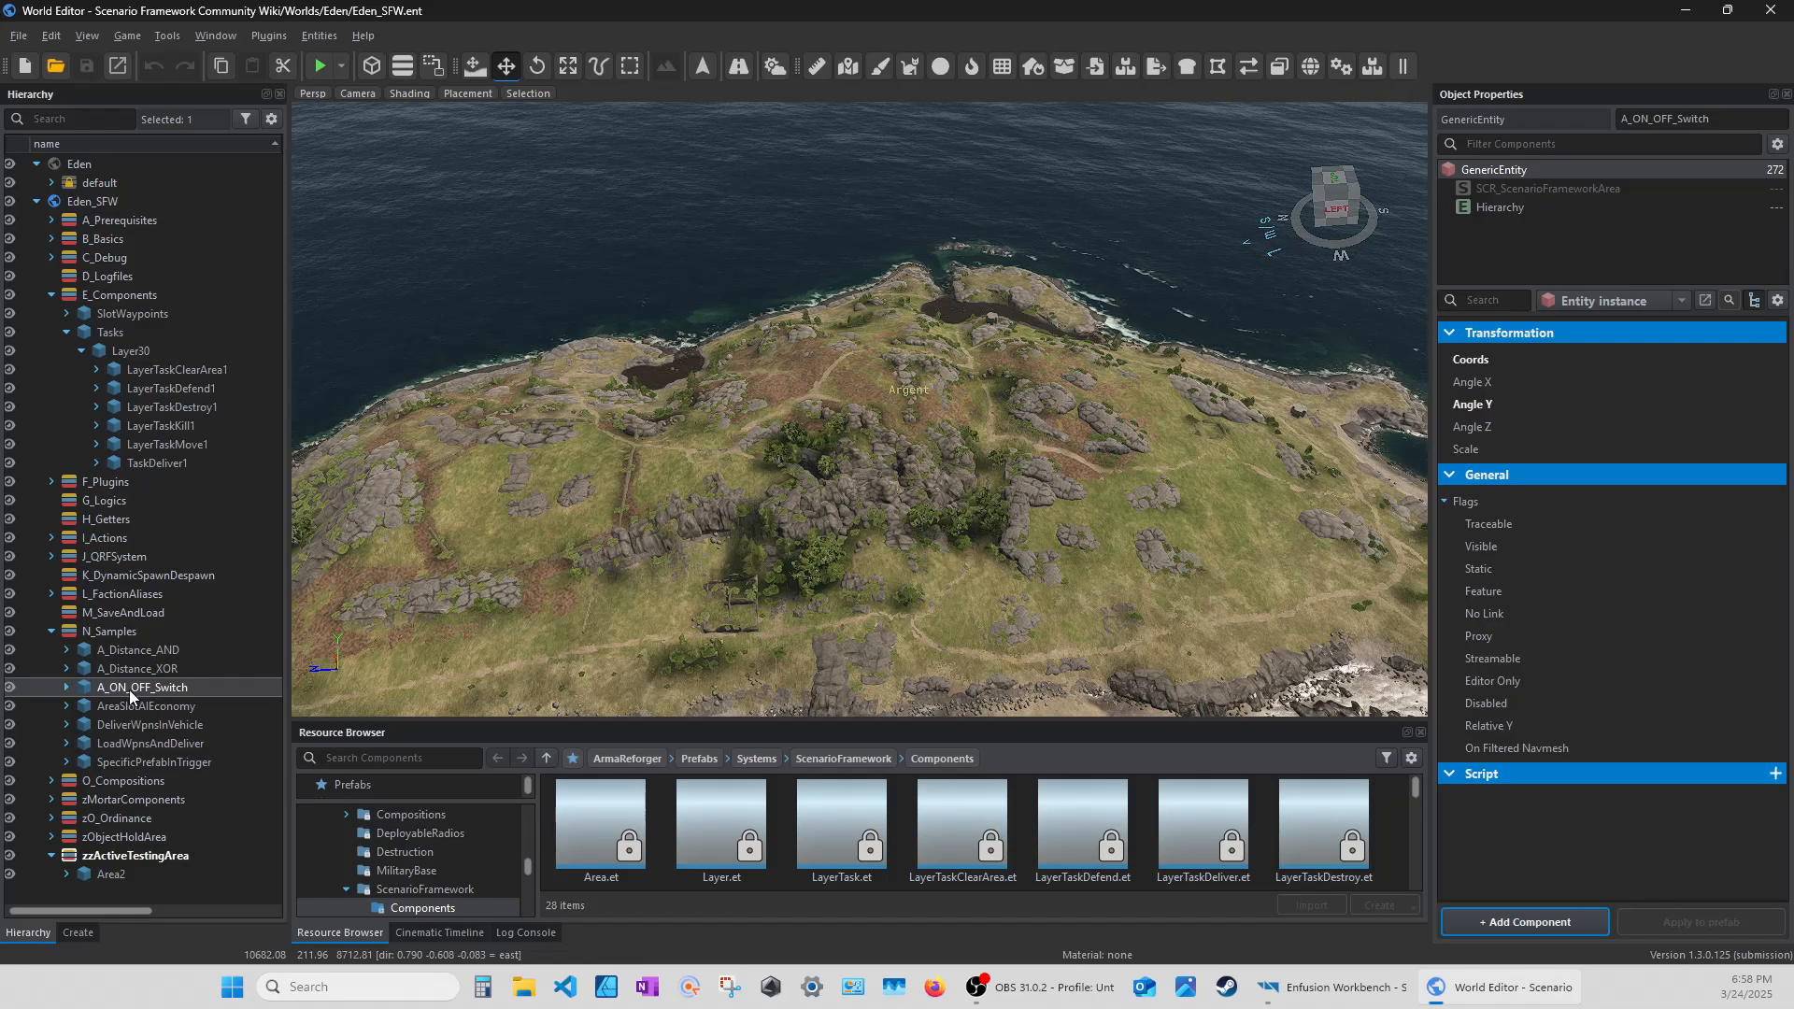
pyautogui.click(146, 464)
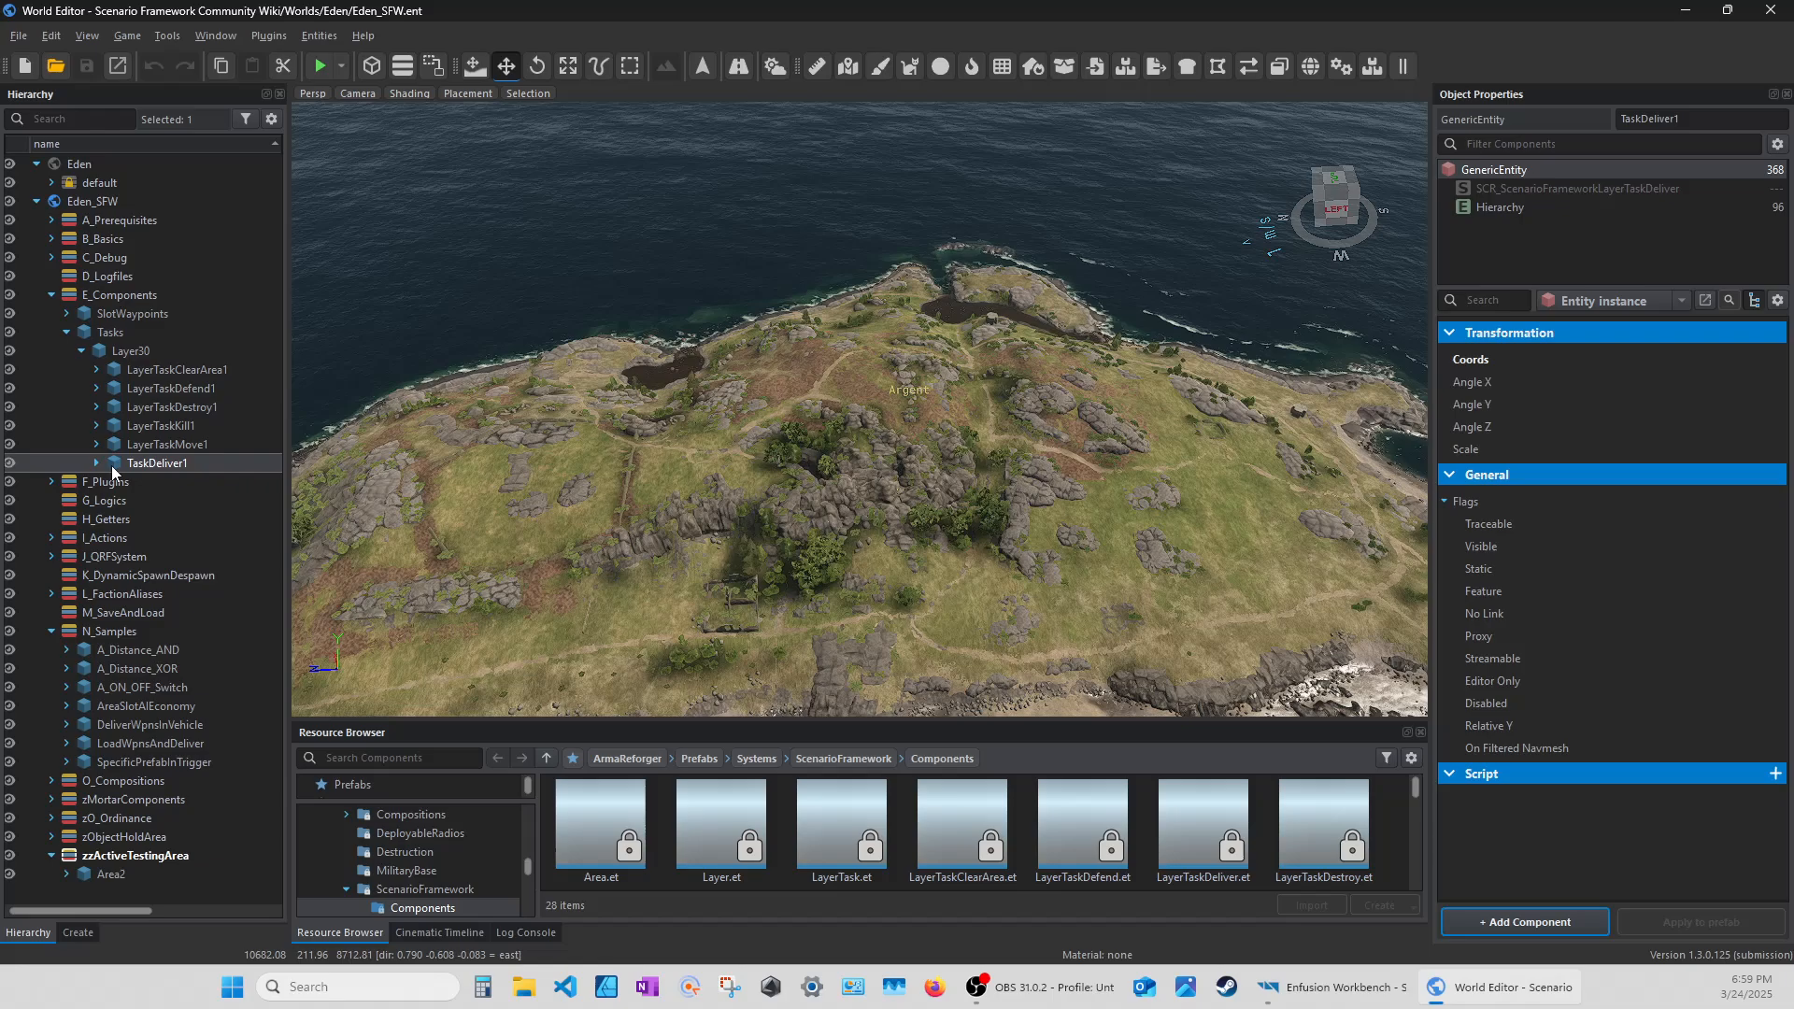
# Delete Layer17 with all its nested layers and slots from Area2 in zzActiveTestingArea, leaving the area empty.
pyautogui.click(53, 294)
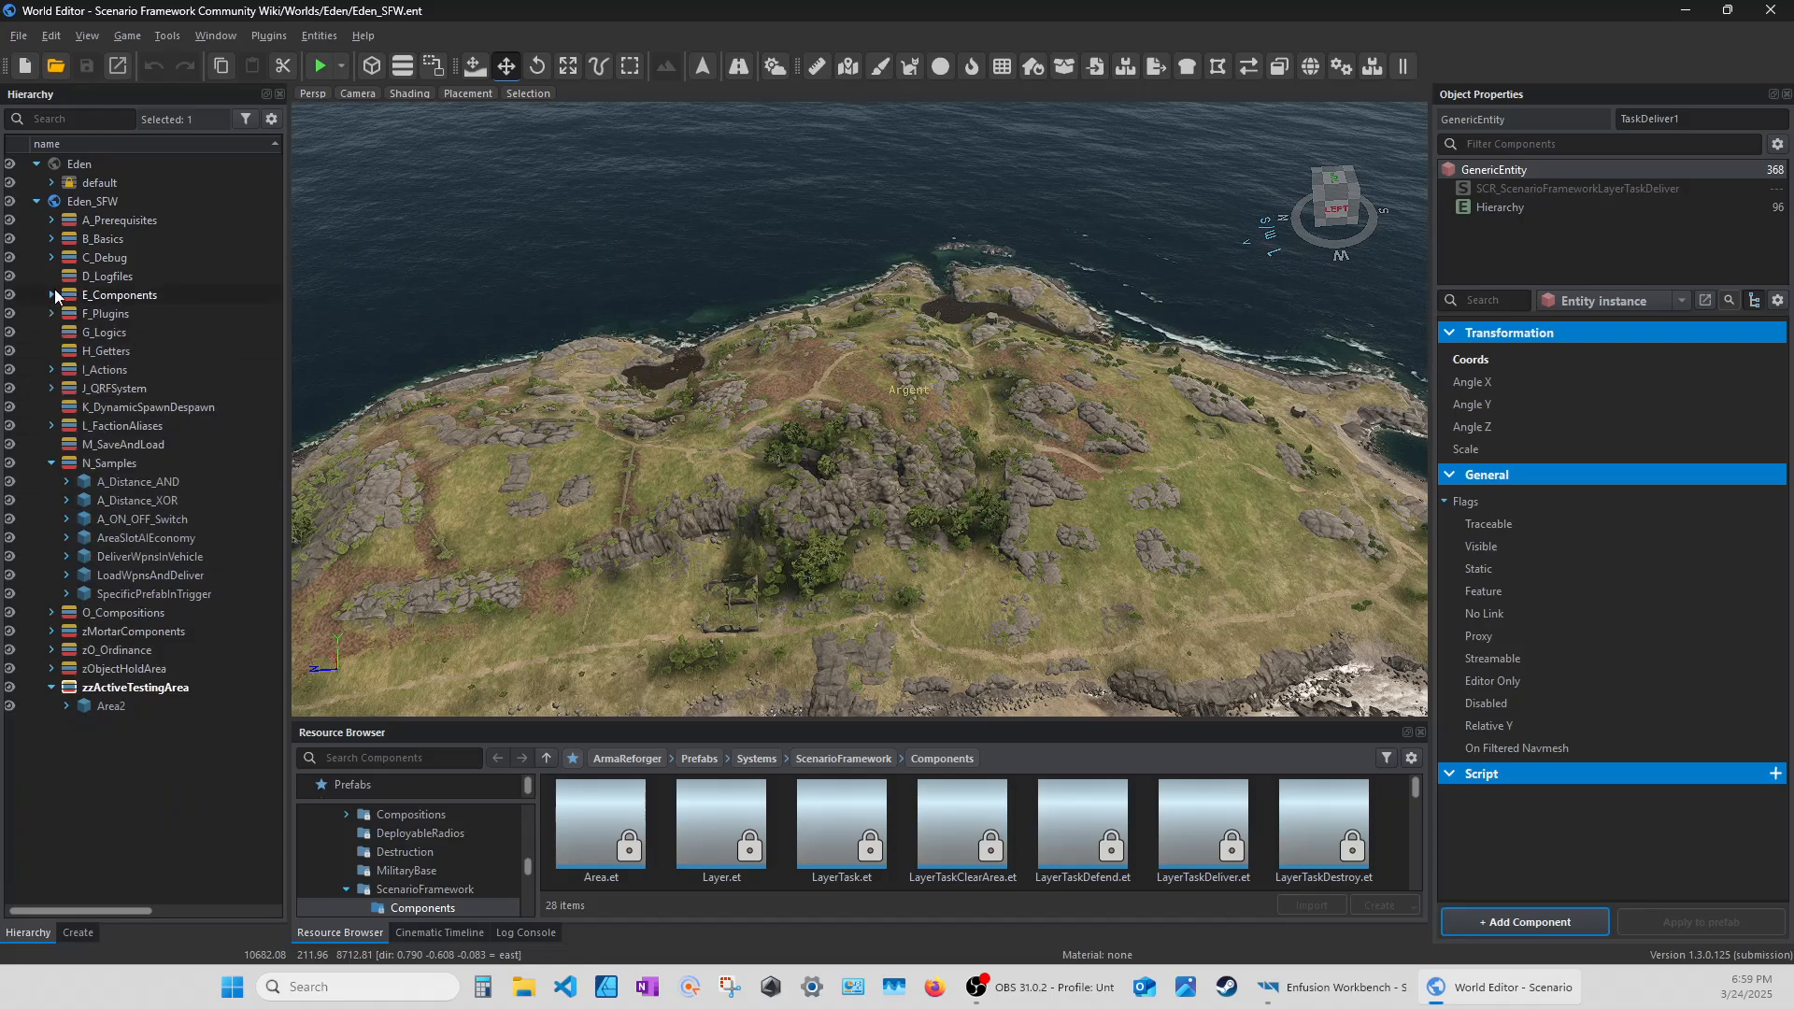
pyautogui.click(84, 705)
pyautogui.click(67, 706)
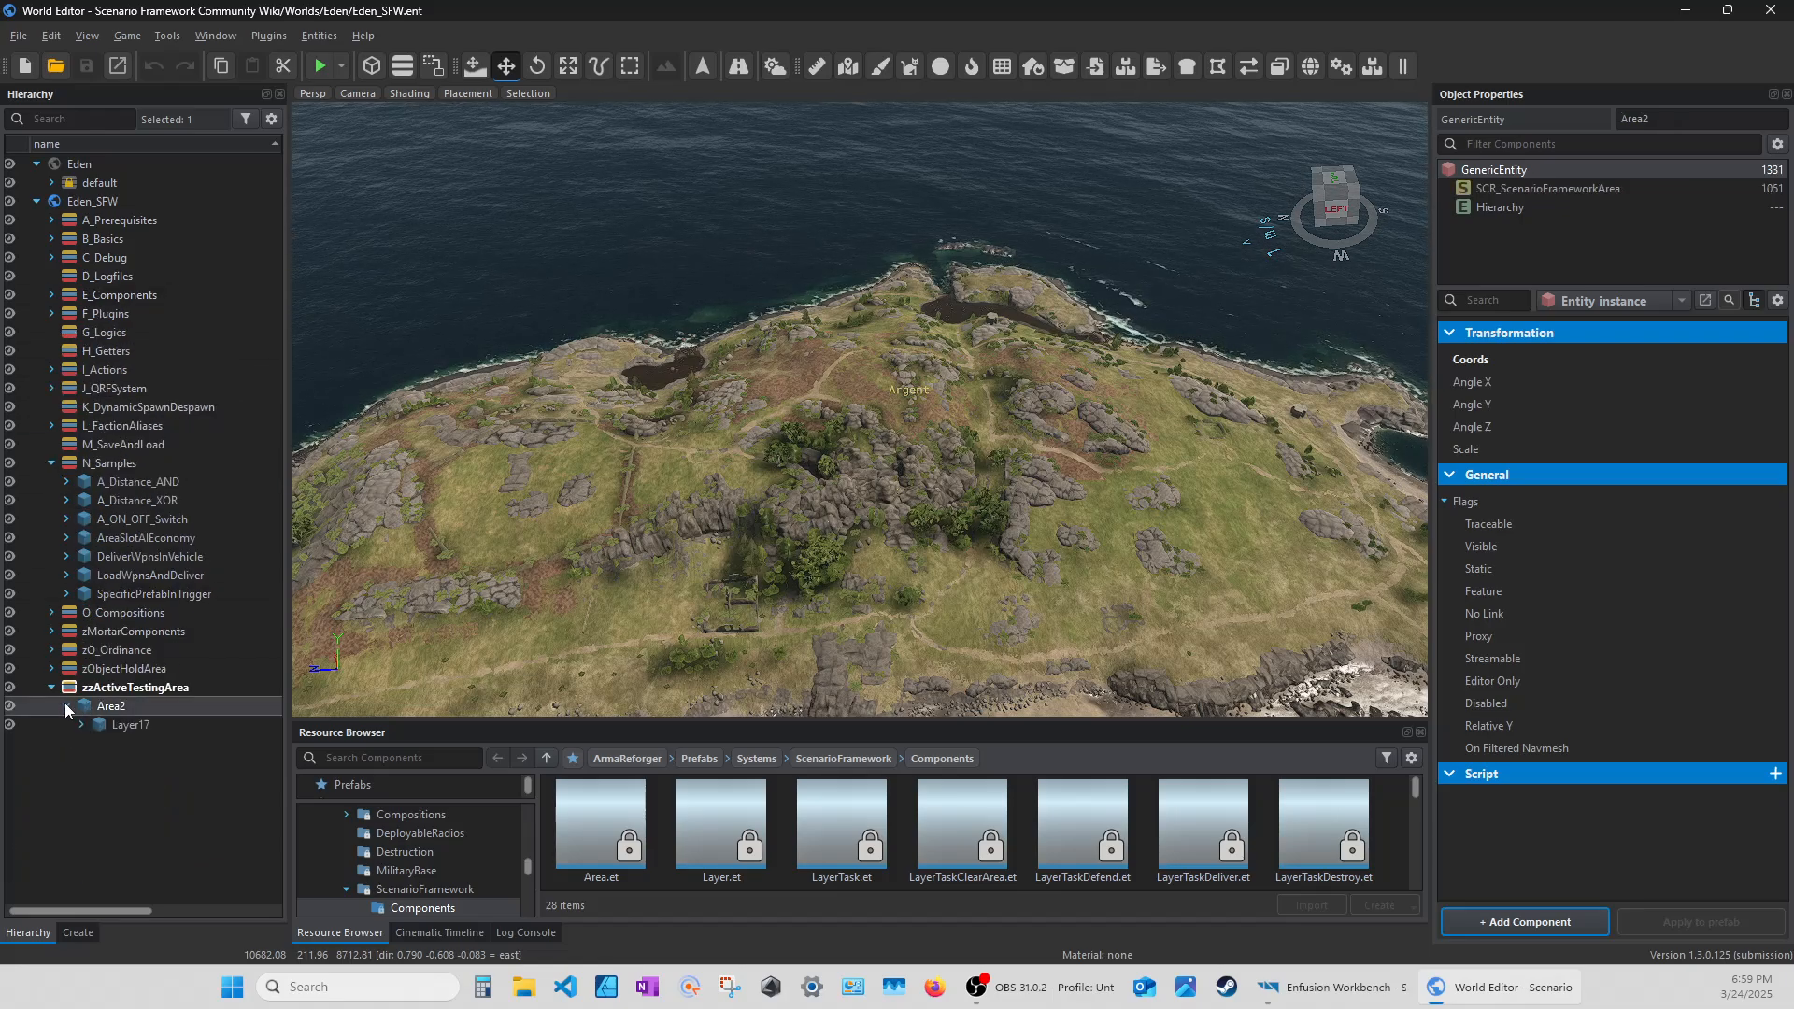
pyautogui.click(81, 724)
pyautogui.click(108, 746)
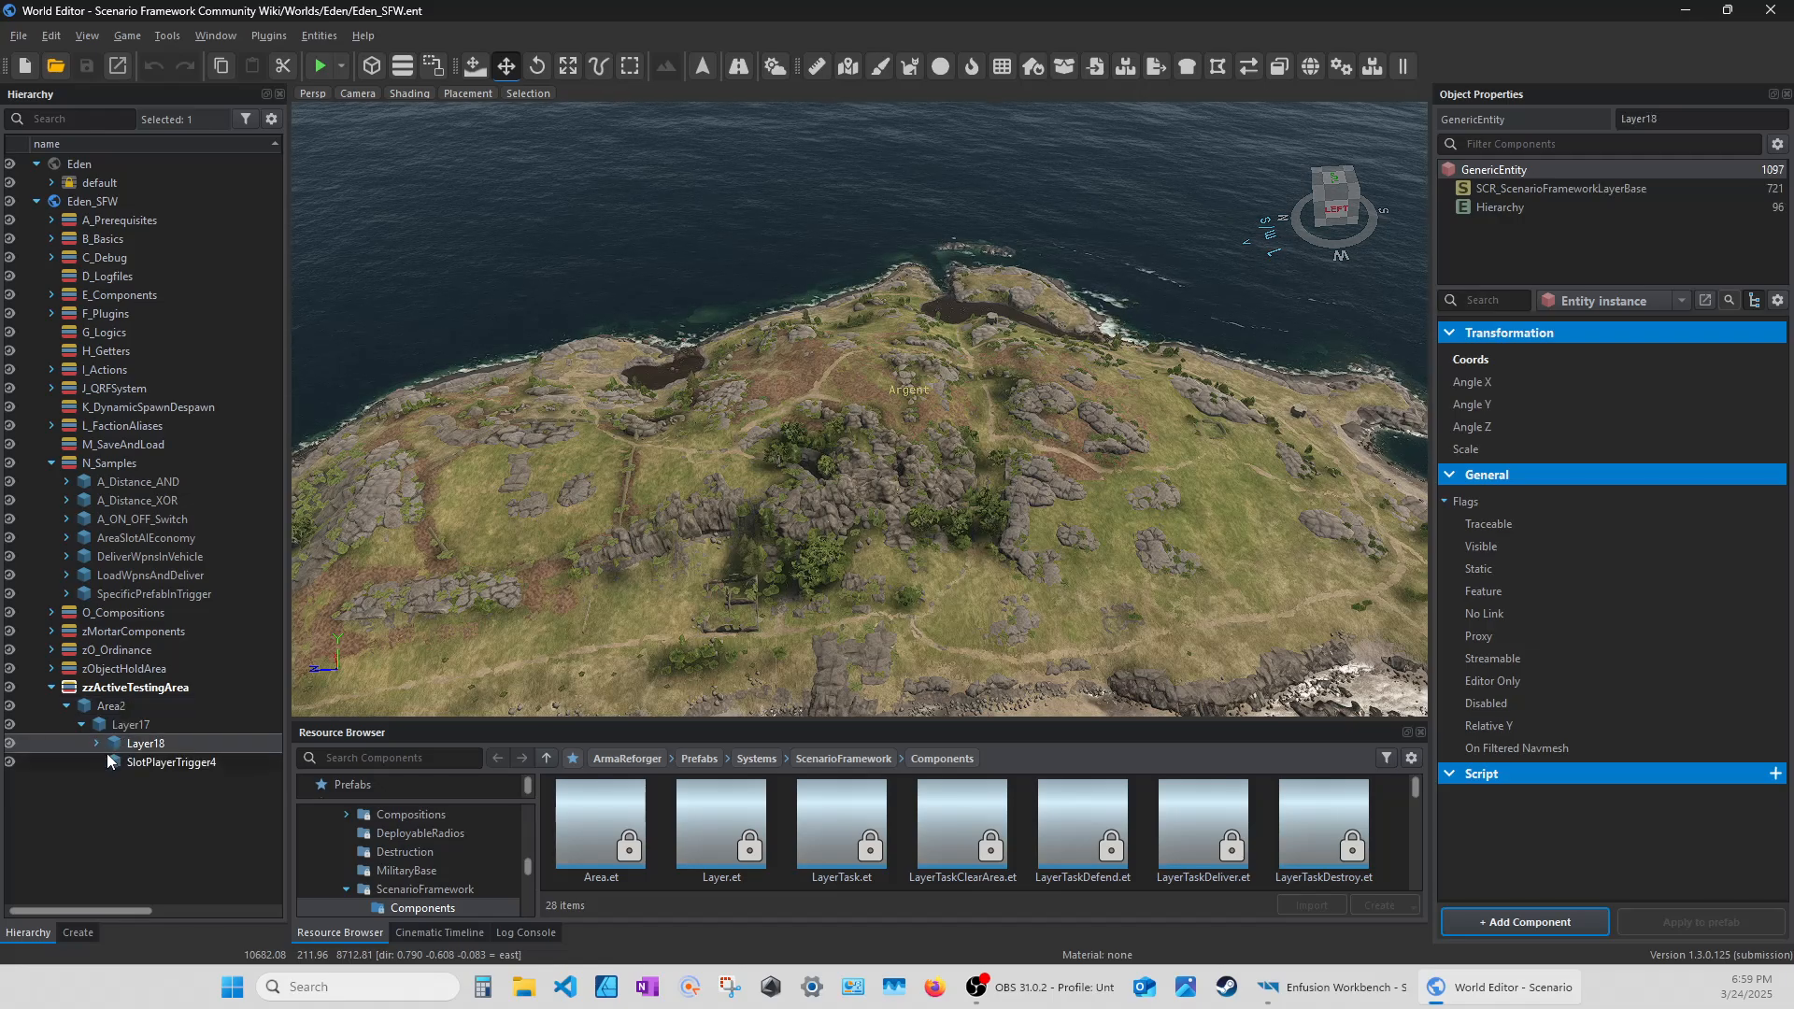
pyautogui.click(96, 743)
pyautogui.click(124, 781)
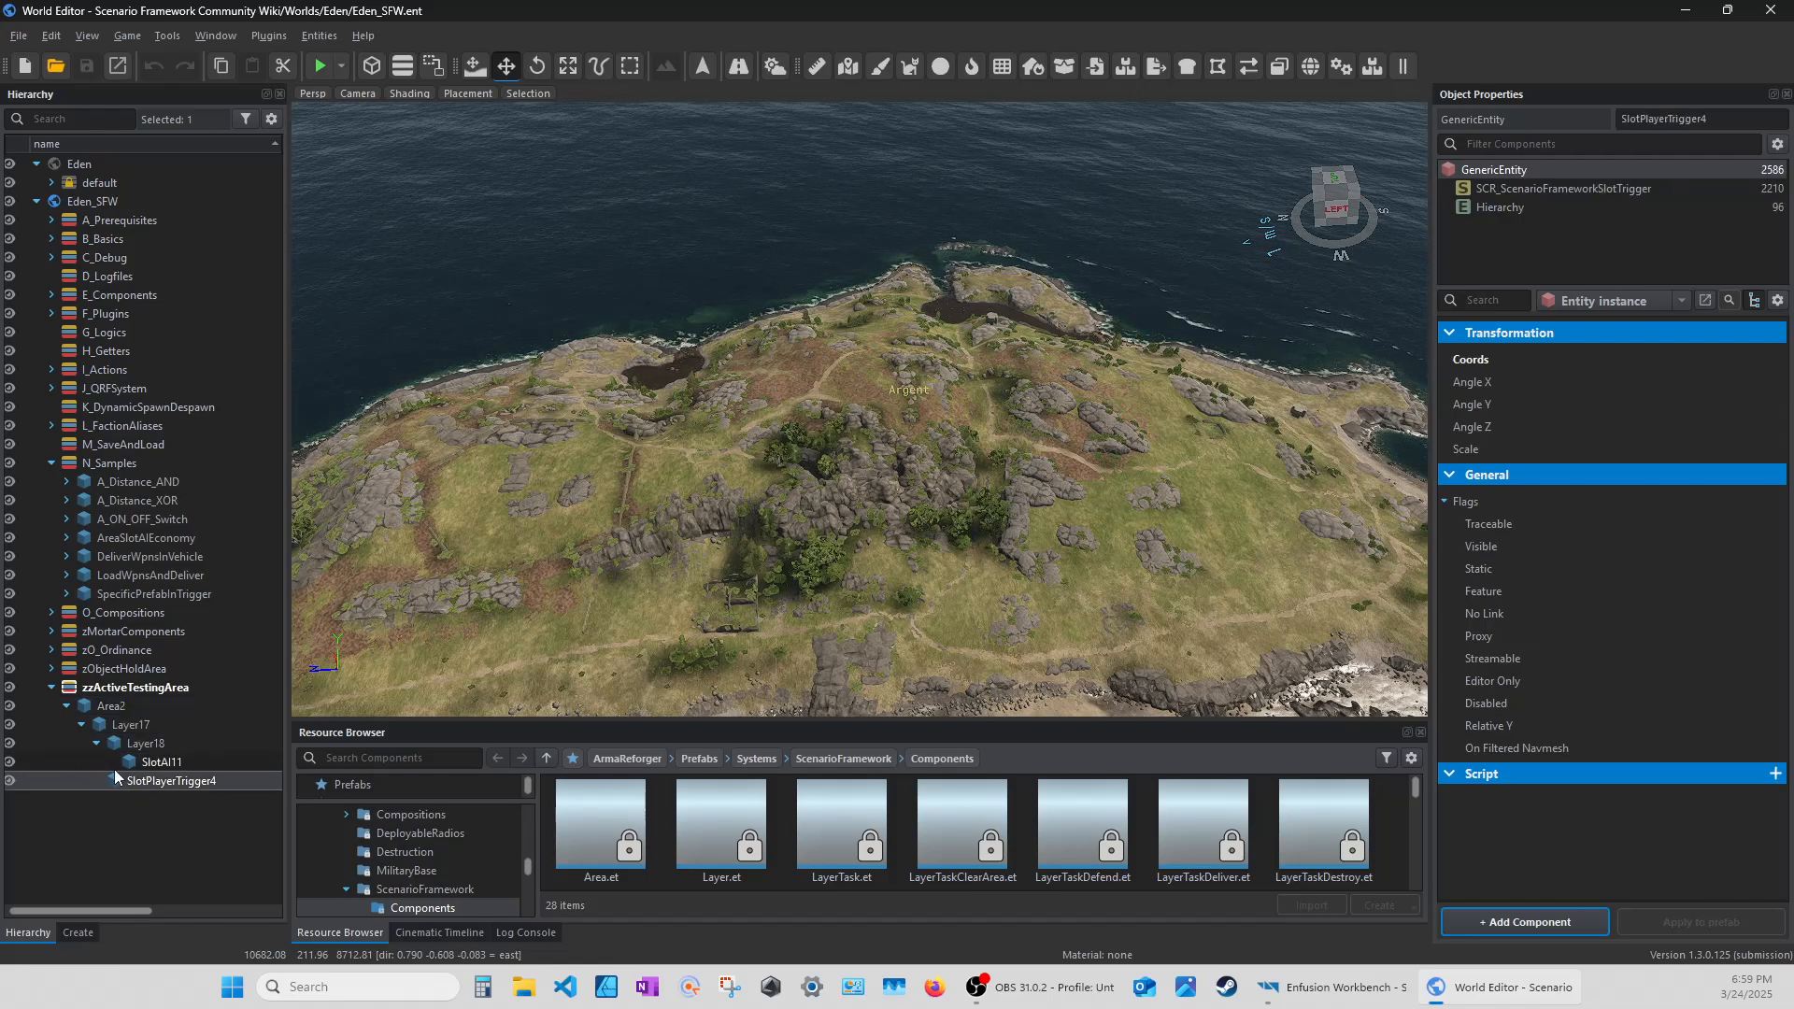
pyautogui.click(130, 702)
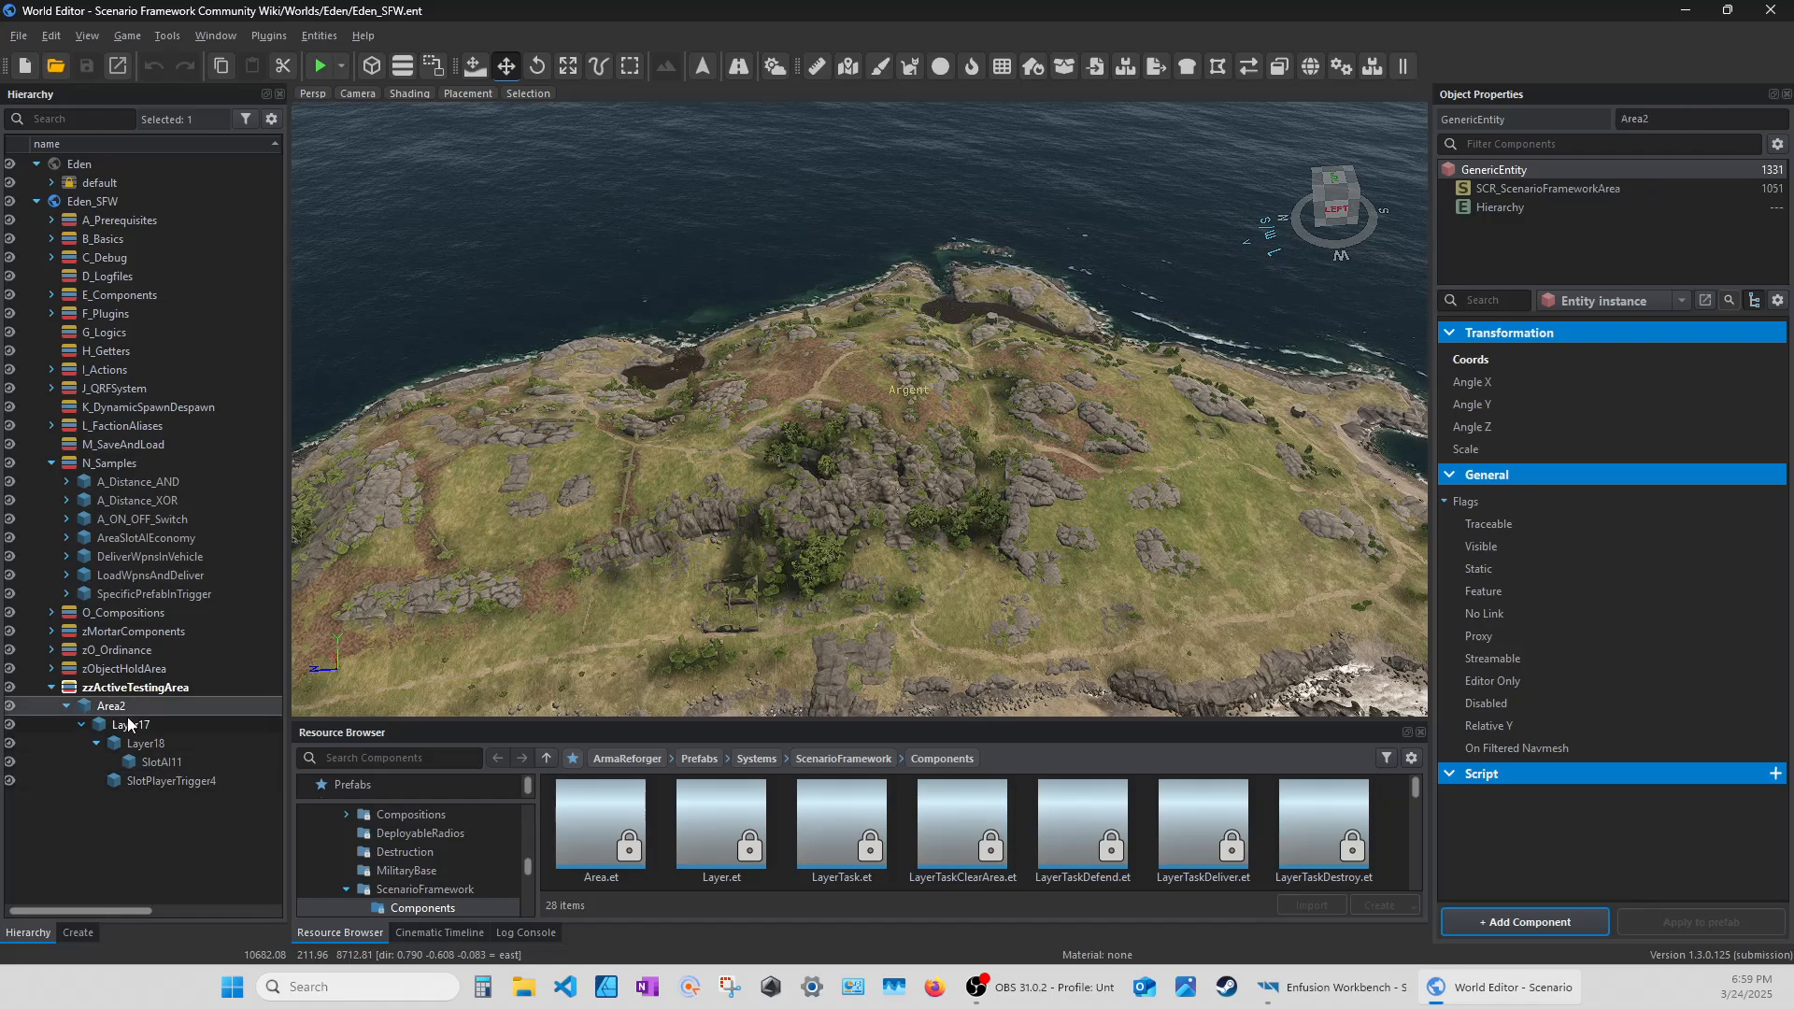
pyautogui.click(169, 783)
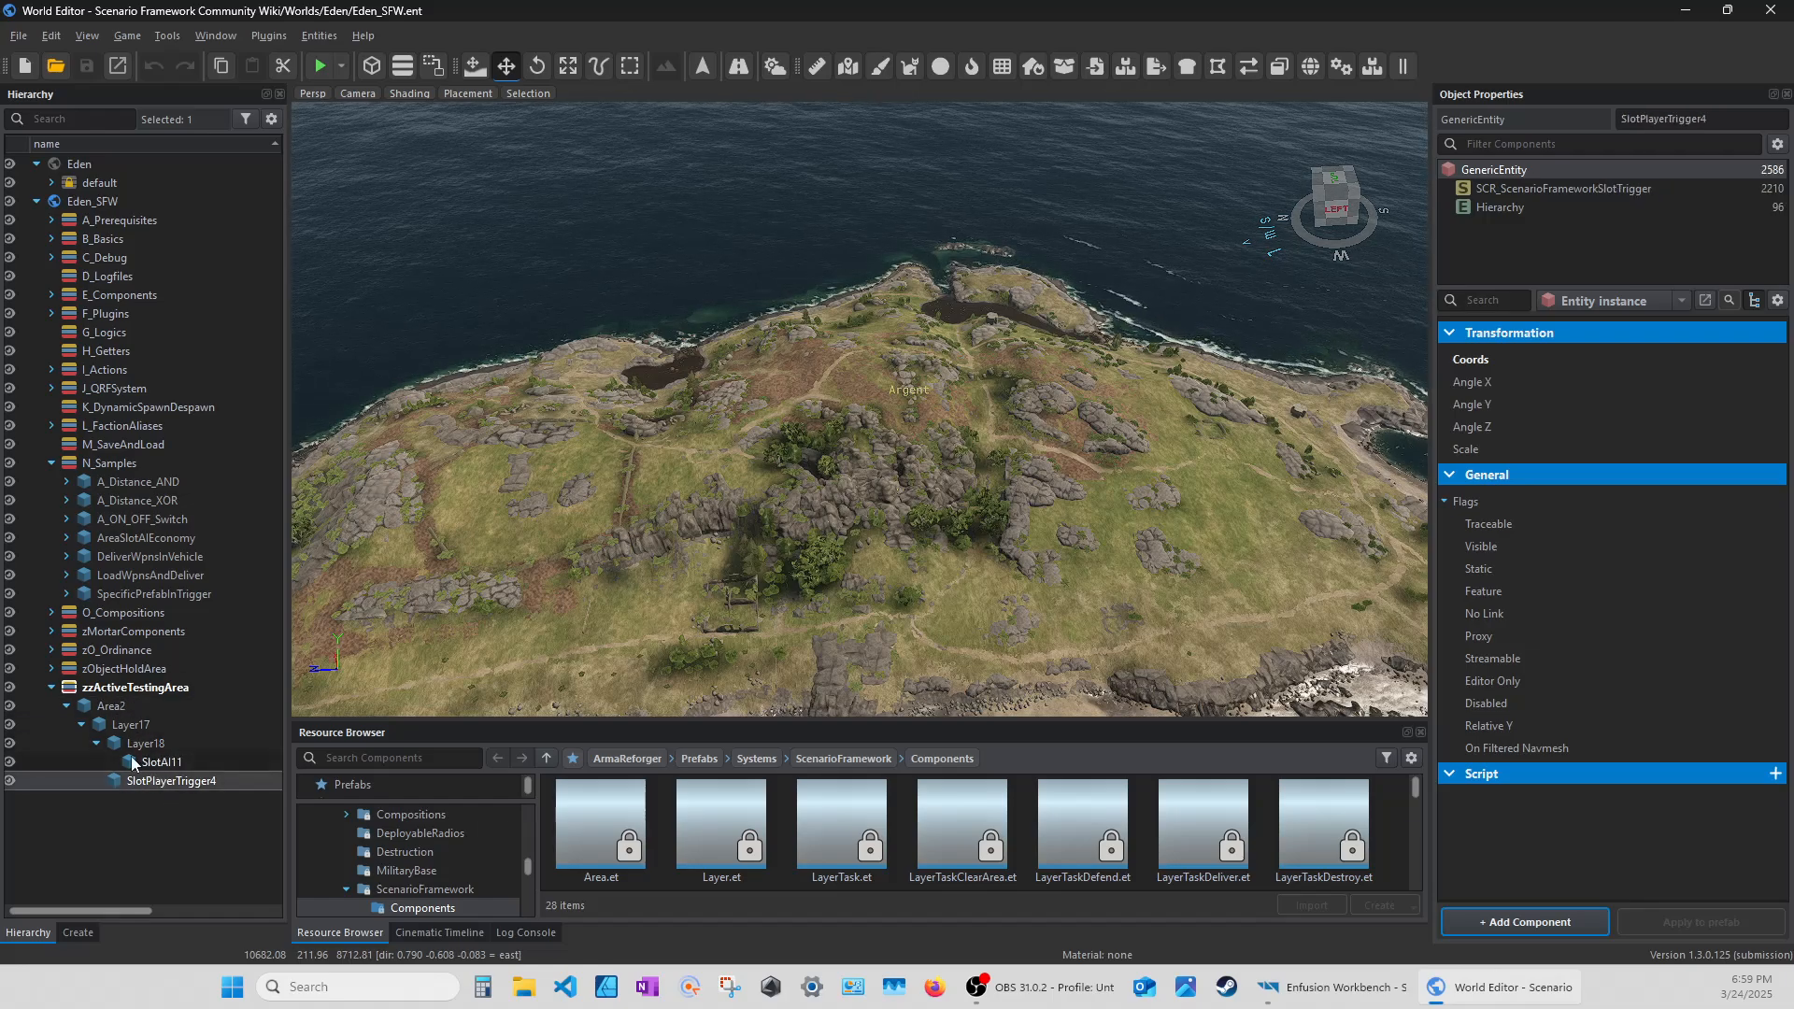
pyautogui.click(130, 725)
pyautogui.keyDown('shift'); pyautogui.click(142, 783); pyautogui.keyUp('shift')
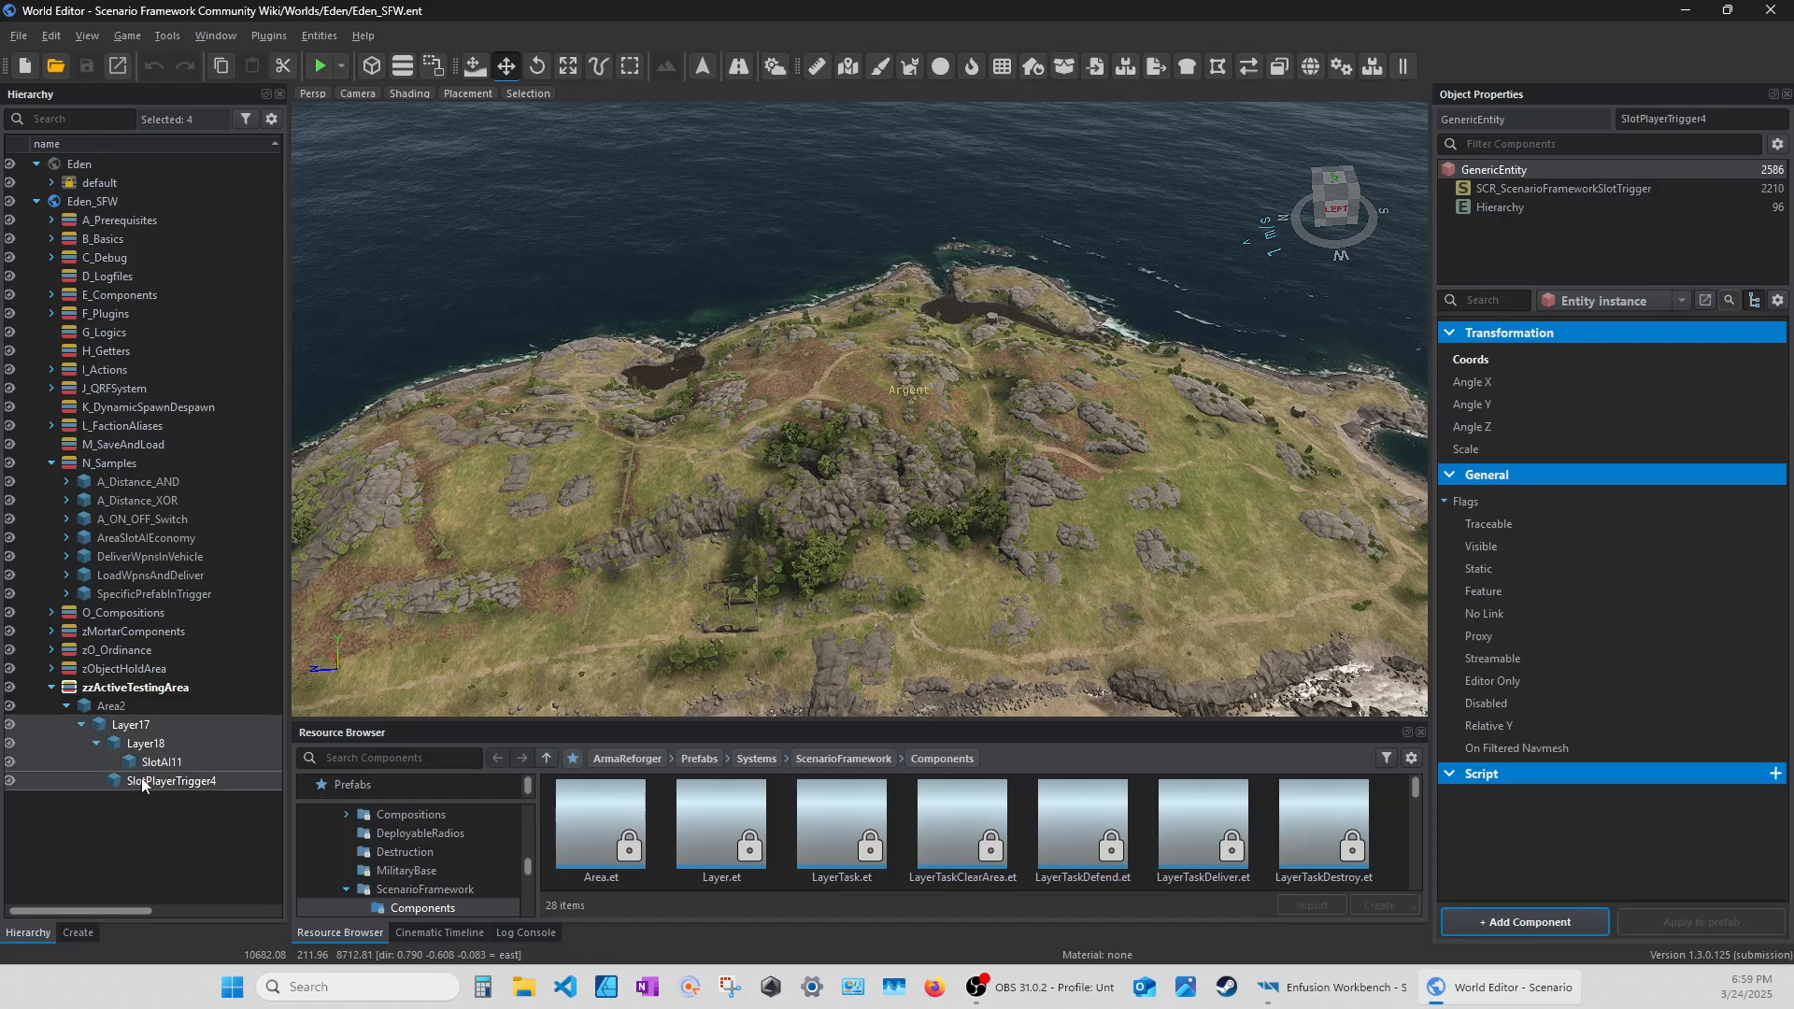
pyautogui.press('Delete')
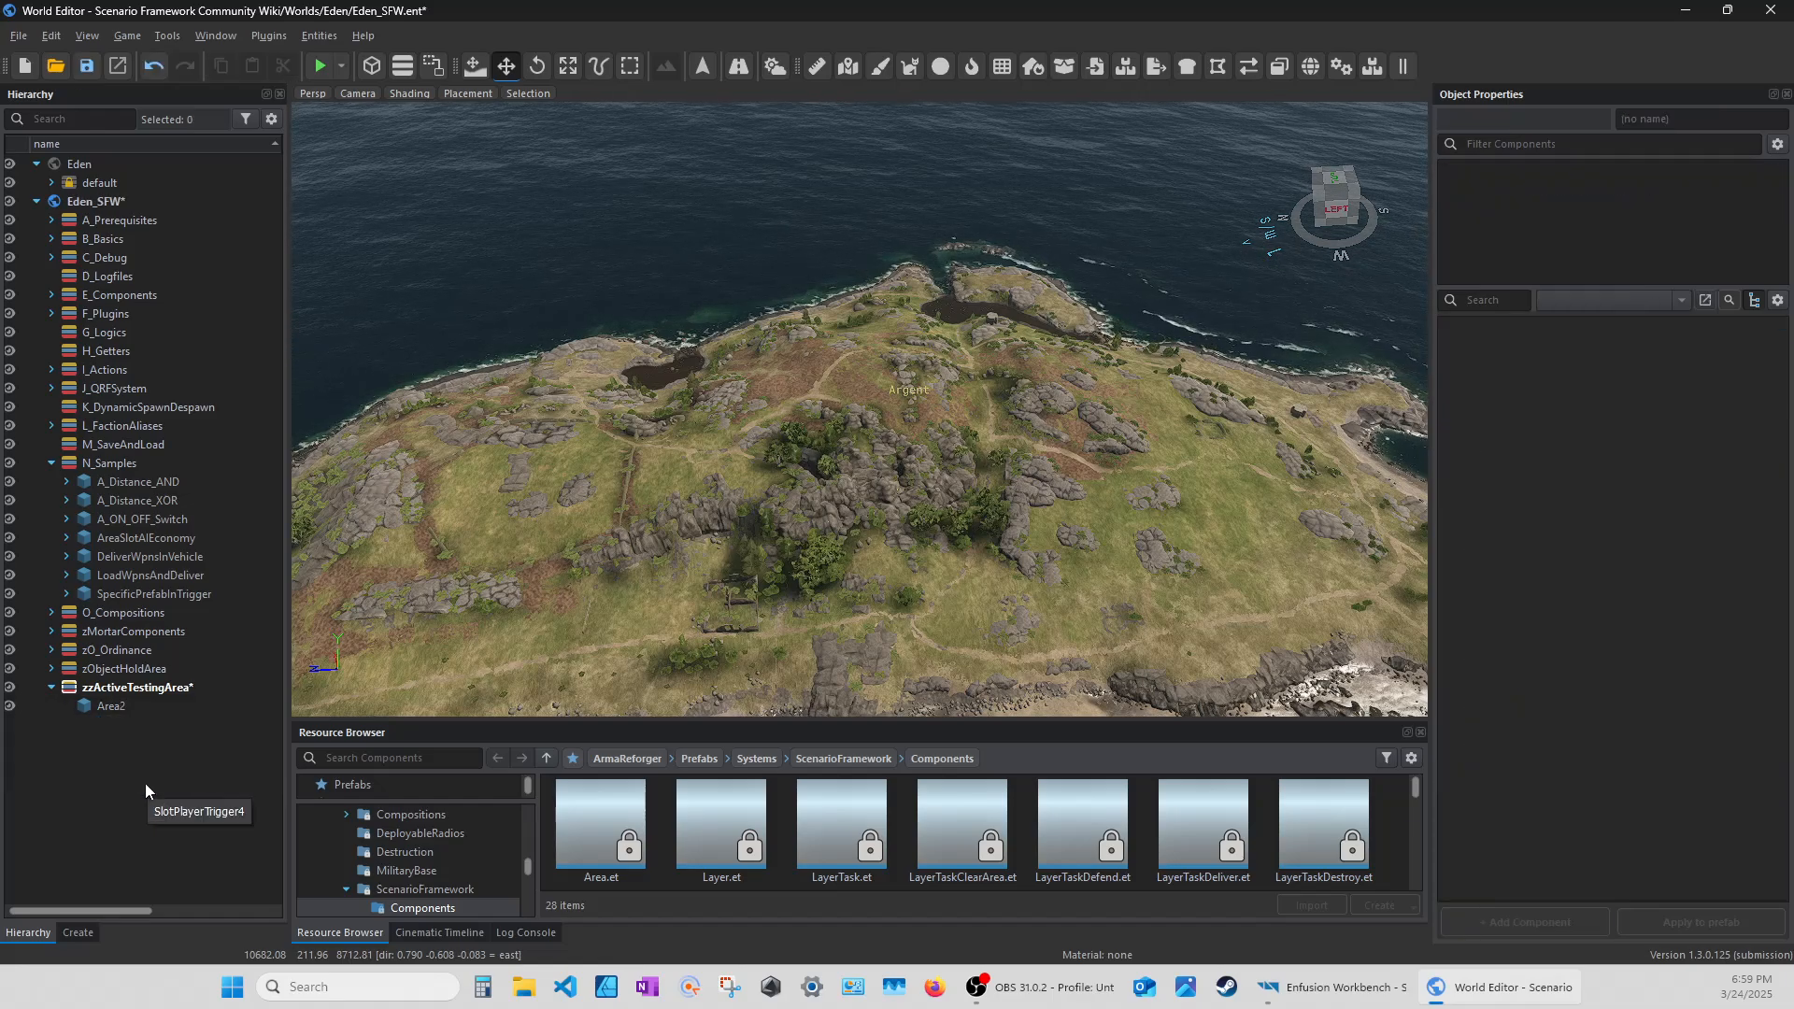
# Move Area2 onto the grassy, rocky headland across the water from Whitewater.
pyautogui.doubleClick(106, 710)
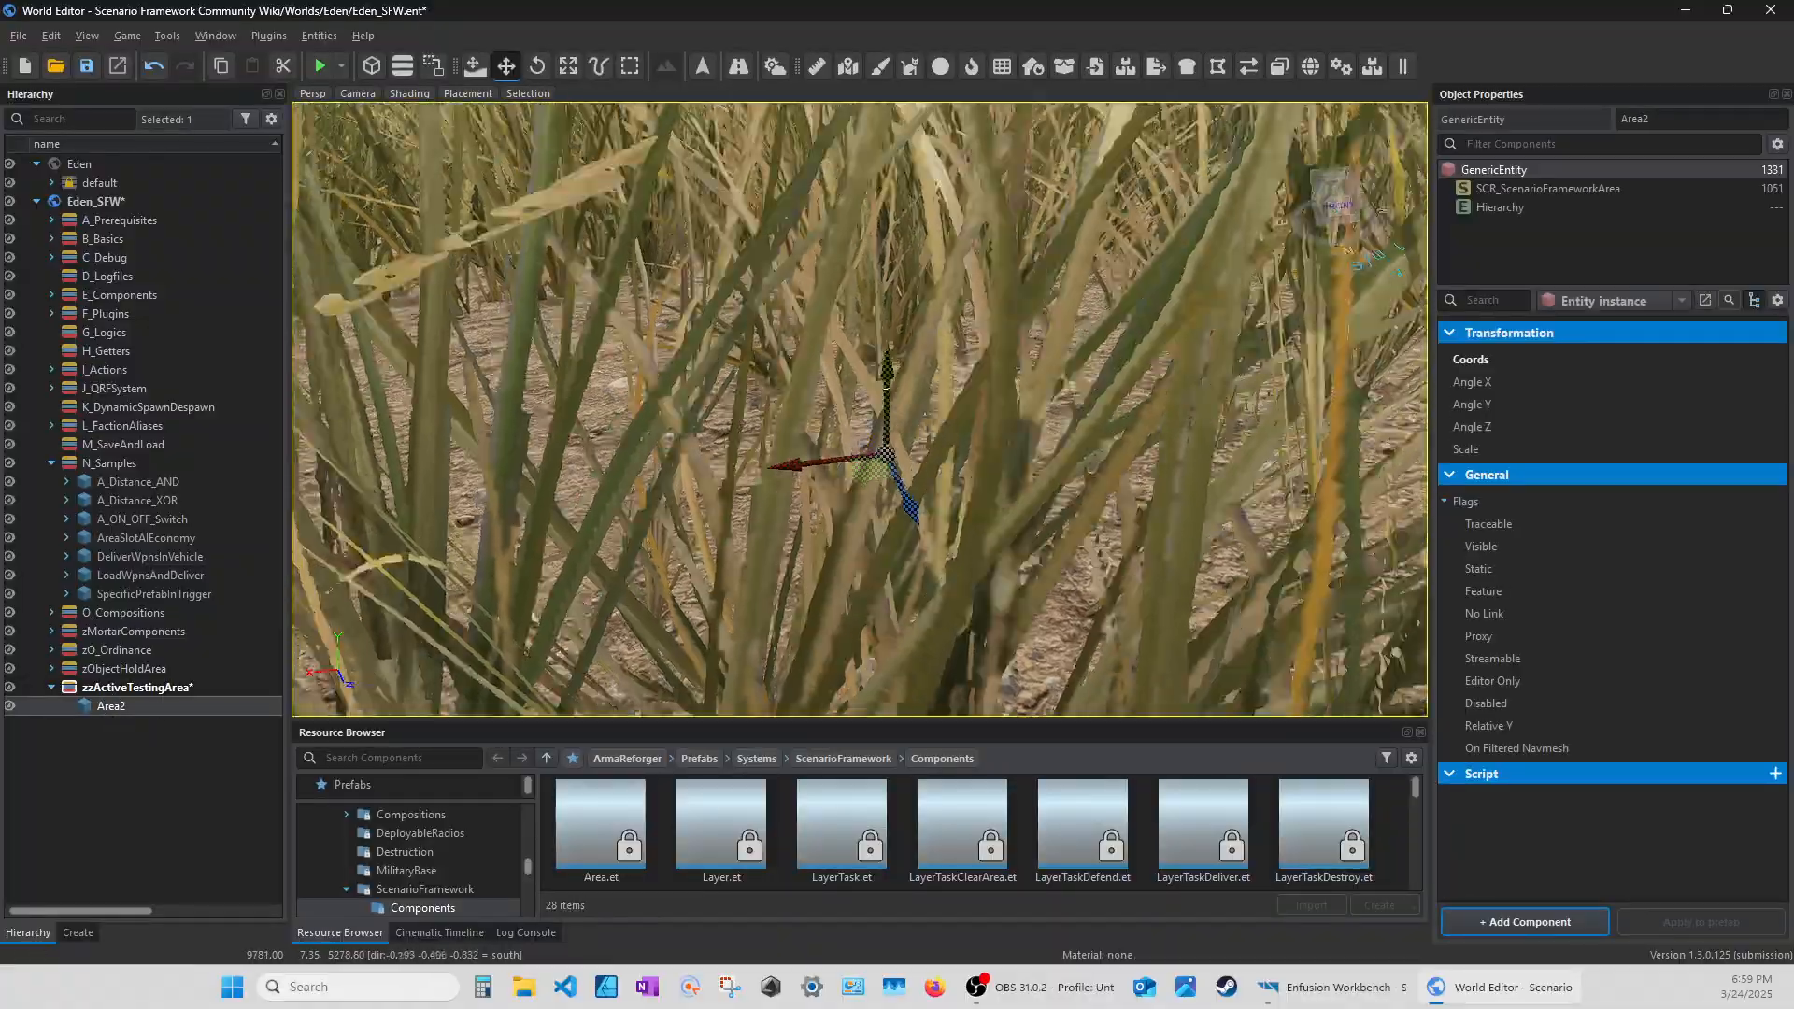
pyautogui.press('q')
pyautogui.moveTo(860, 410); pyautogui.dragTo(411, 287, button='right')
pyautogui.press('s')
pyautogui.press('d')
pyautogui.press('d')
pyautogui.press('a')
pyautogui.press('a')
pyautogui.press('e')
pyautogui.press('w')
pyautogui.press('d')
pyautogui.press('s')
pyautogui.moveTo(673, 347)
pyautogui.mouseDown(button='right')
pyautogui.moveTo(654, 381)
pyautogui.moveTo(631, 376)
pyautogui.moveTo(675, 344)
pyautogui.mouseUp(button='right')
pyautogui.press('w')
pyautogui.press('q')
pyautogui.moveTo(596, 189); pyautogui.dragTo(725, 558)
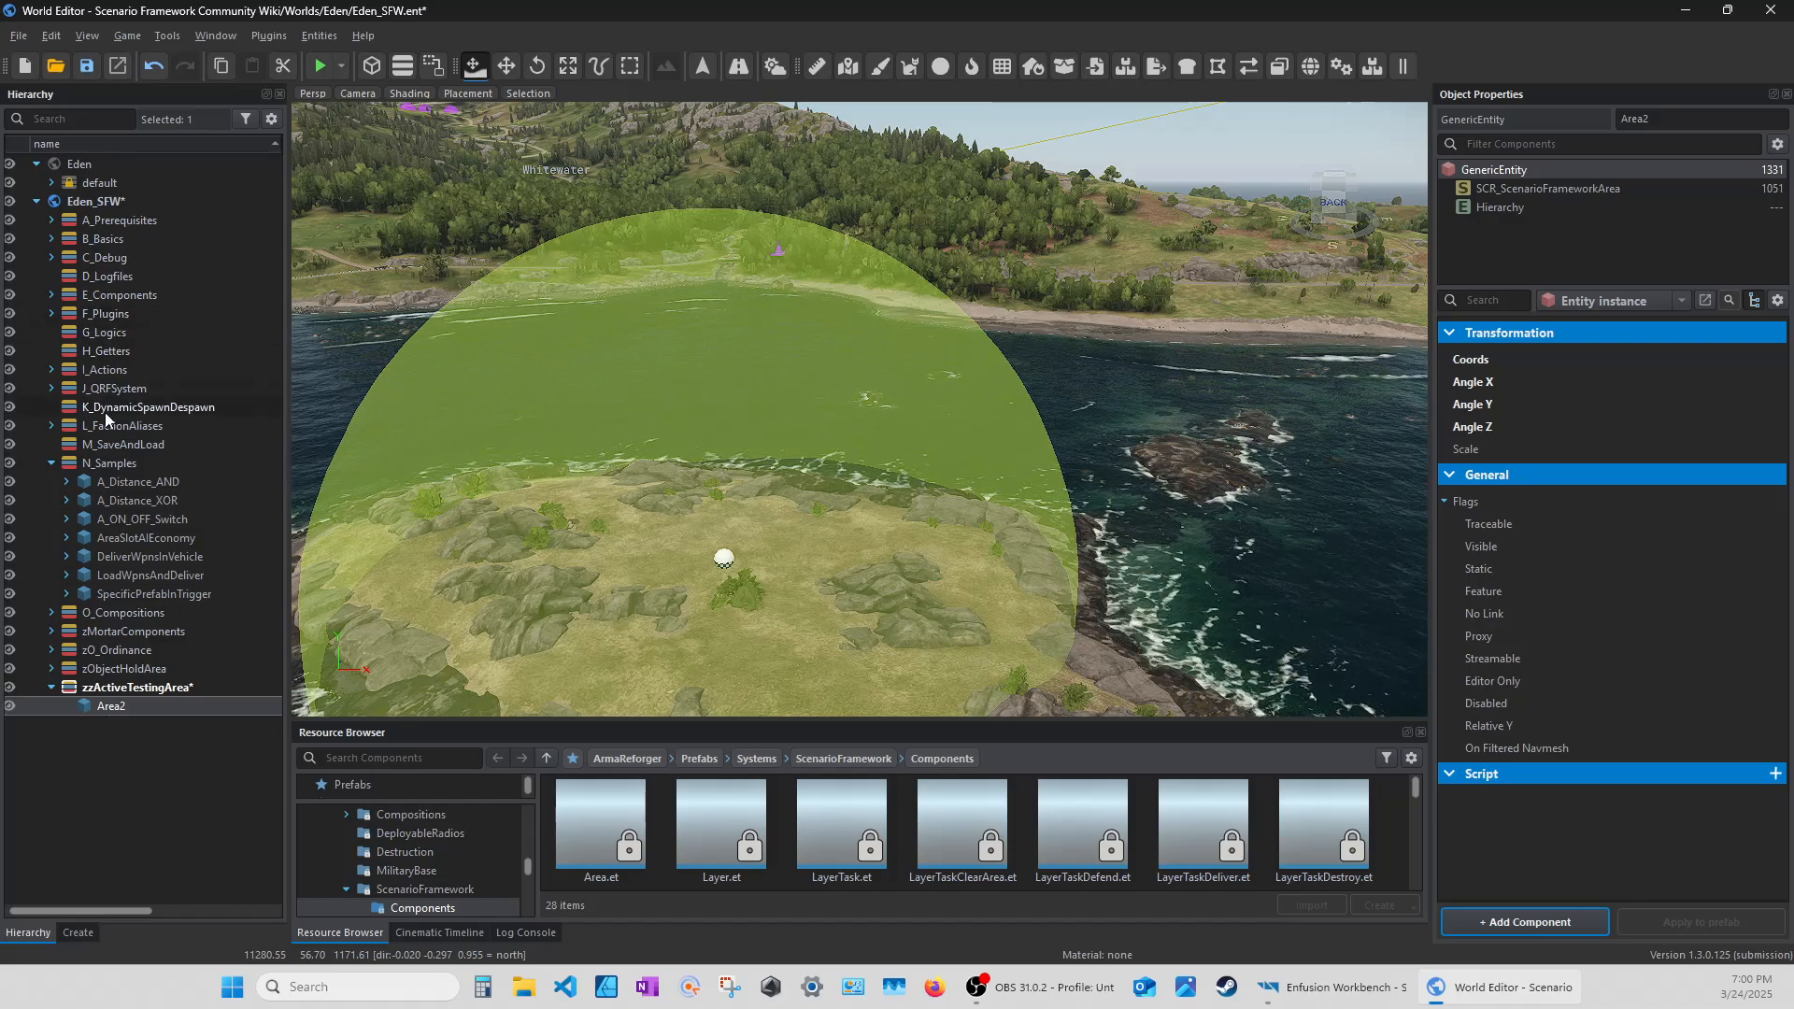
# Copy TaskDeliver1 from the Tasks samples in E_Components and paste it into Area2 on the headland.
pyautogui.click(52, 462)
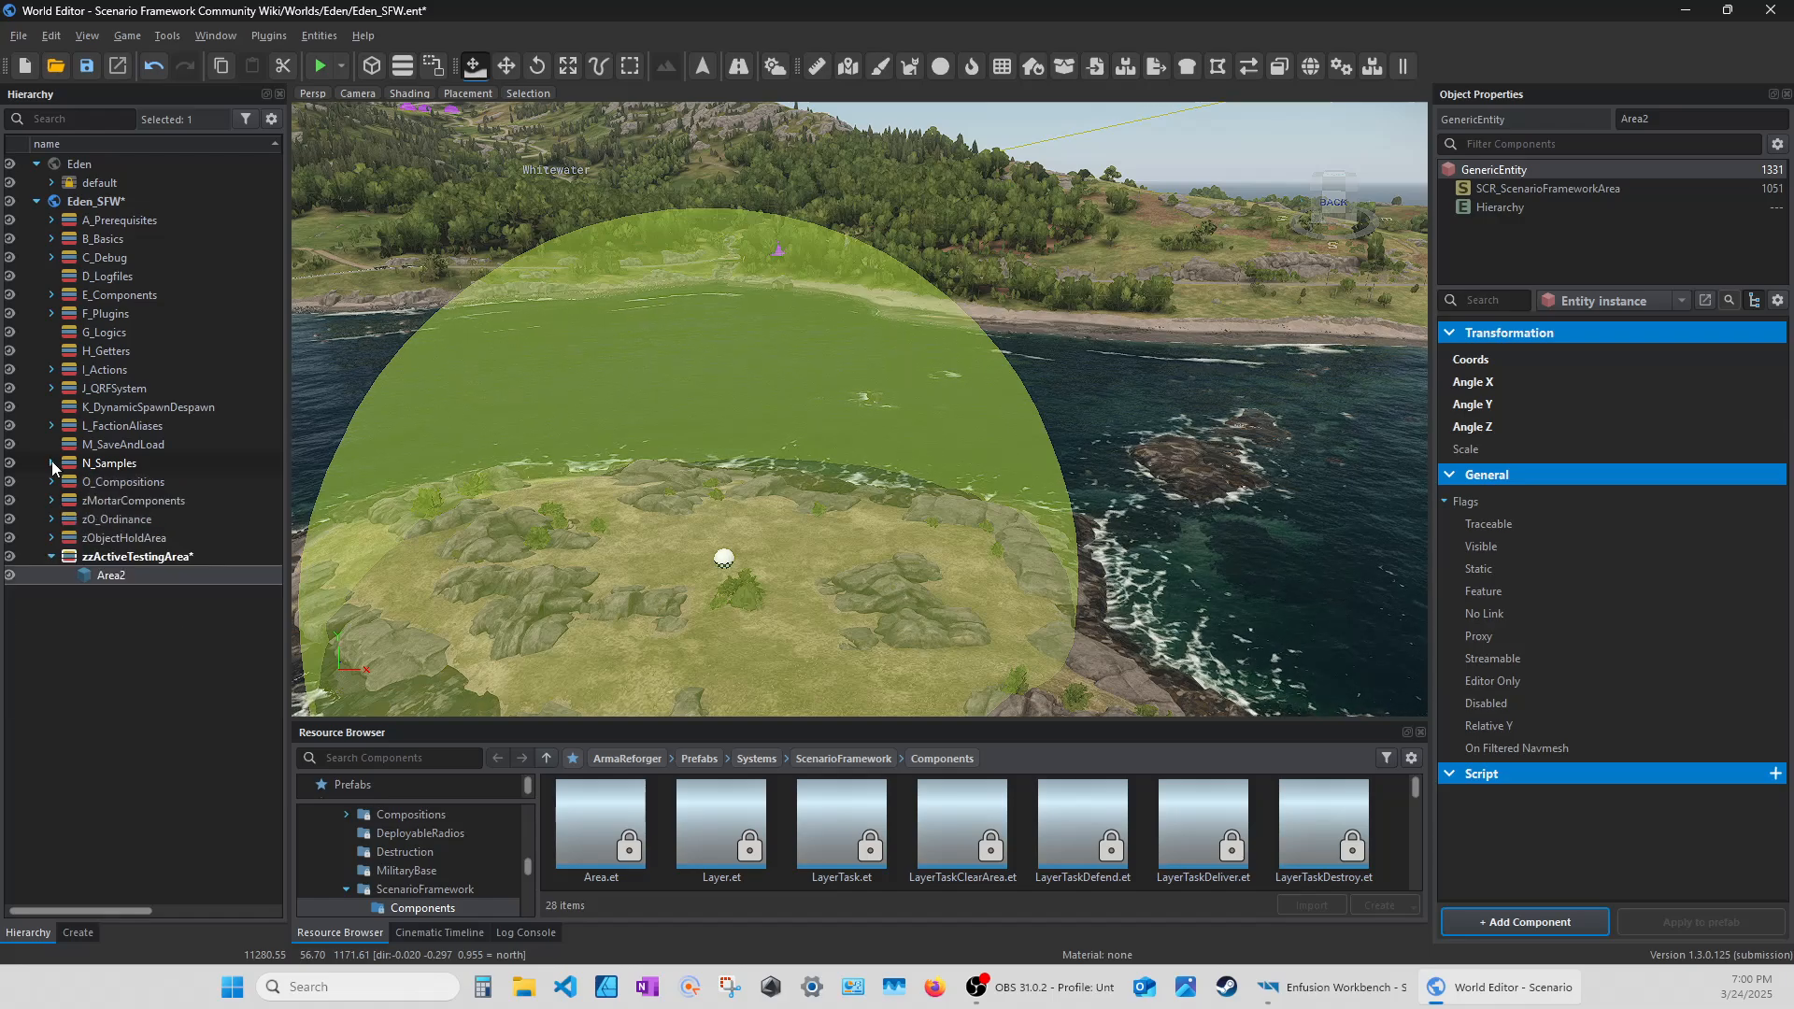
pyautogui.click(52, 295)
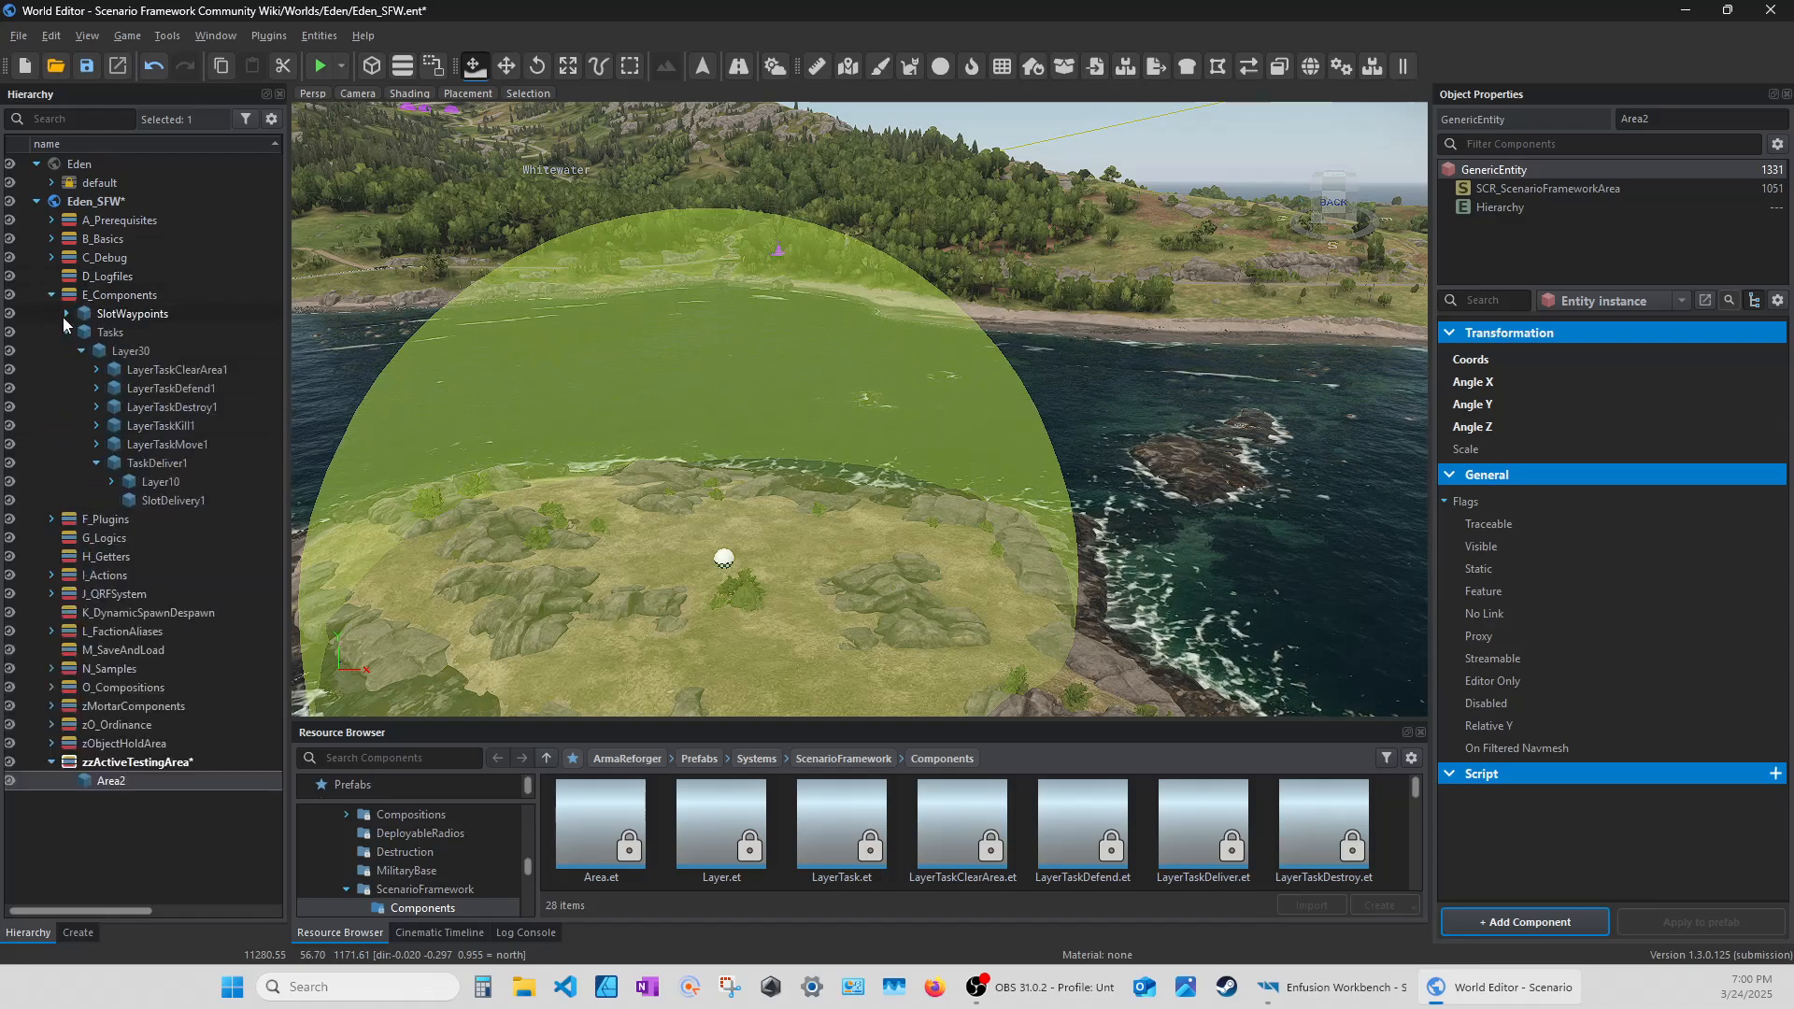
pyautogui.click(95, 463)
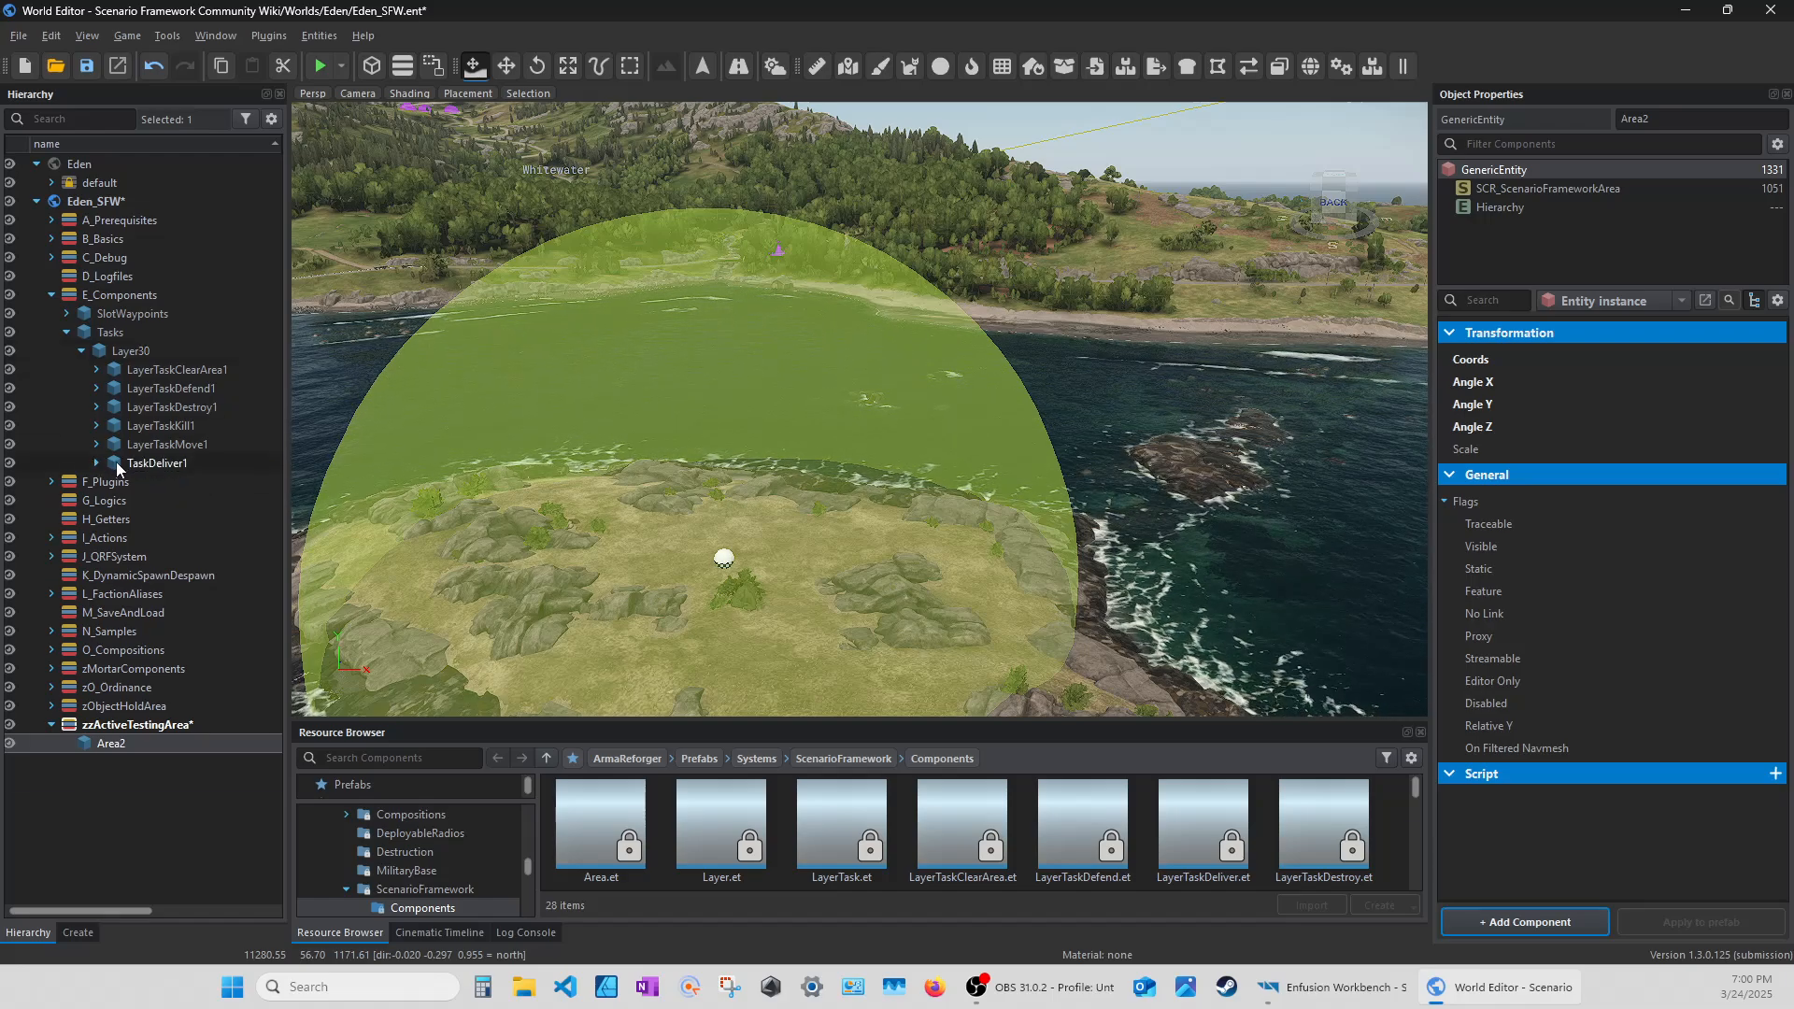
pyautogui.click(116, 461)
pyautogui.hotkey('ctrl', 'c')
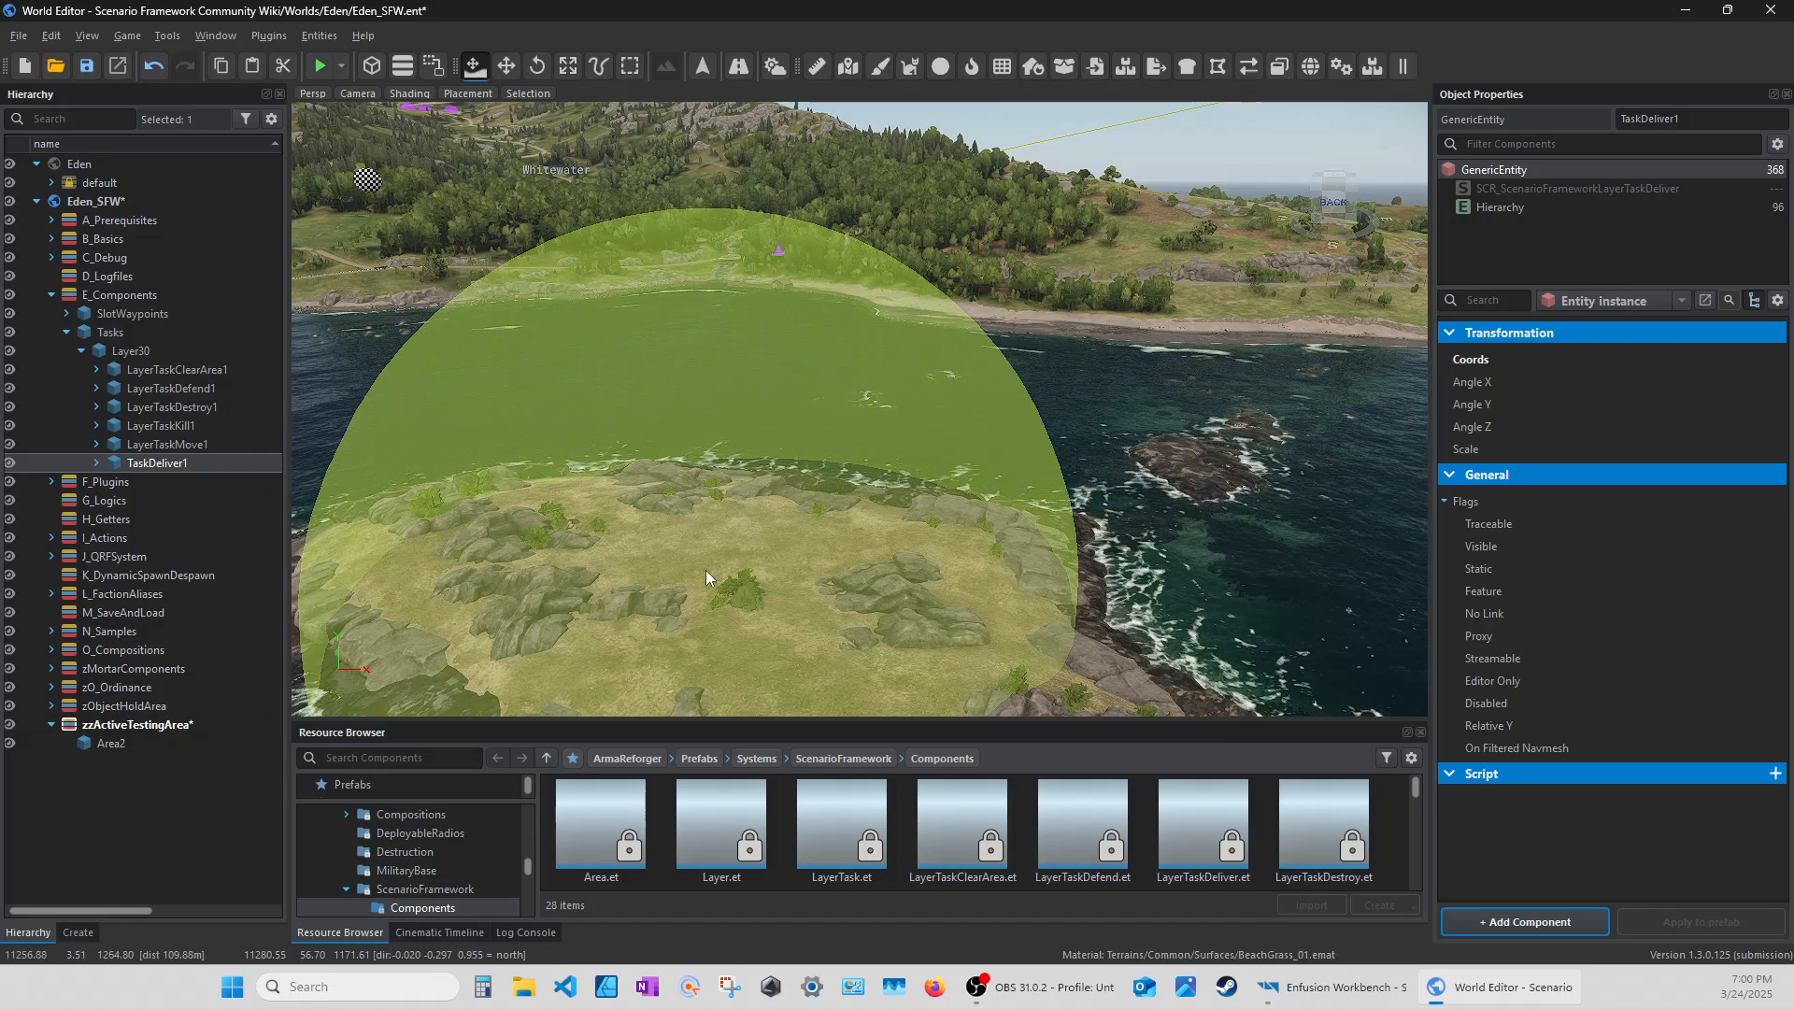
pyautogui.hotkey('ctrl', 'v')
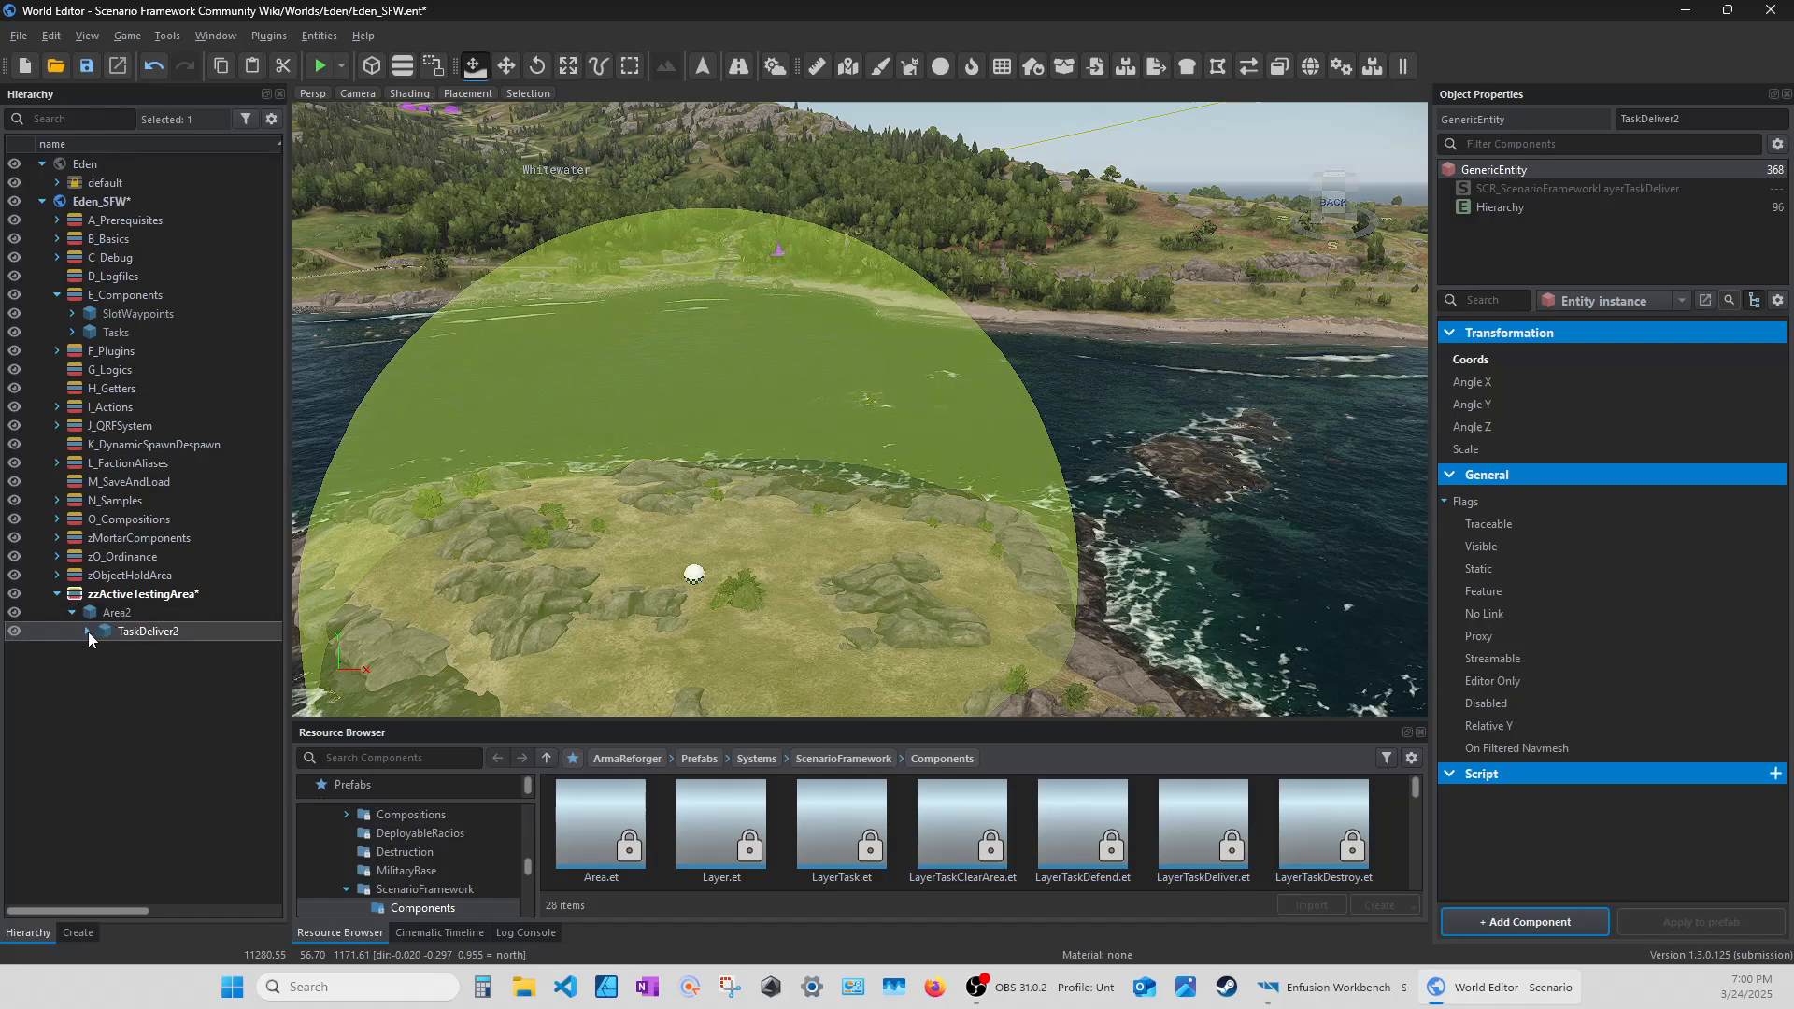
# Expand the pasted TaskDeliver2 and review its child layer and delivery slot.
pyautogui.click(86, 632)
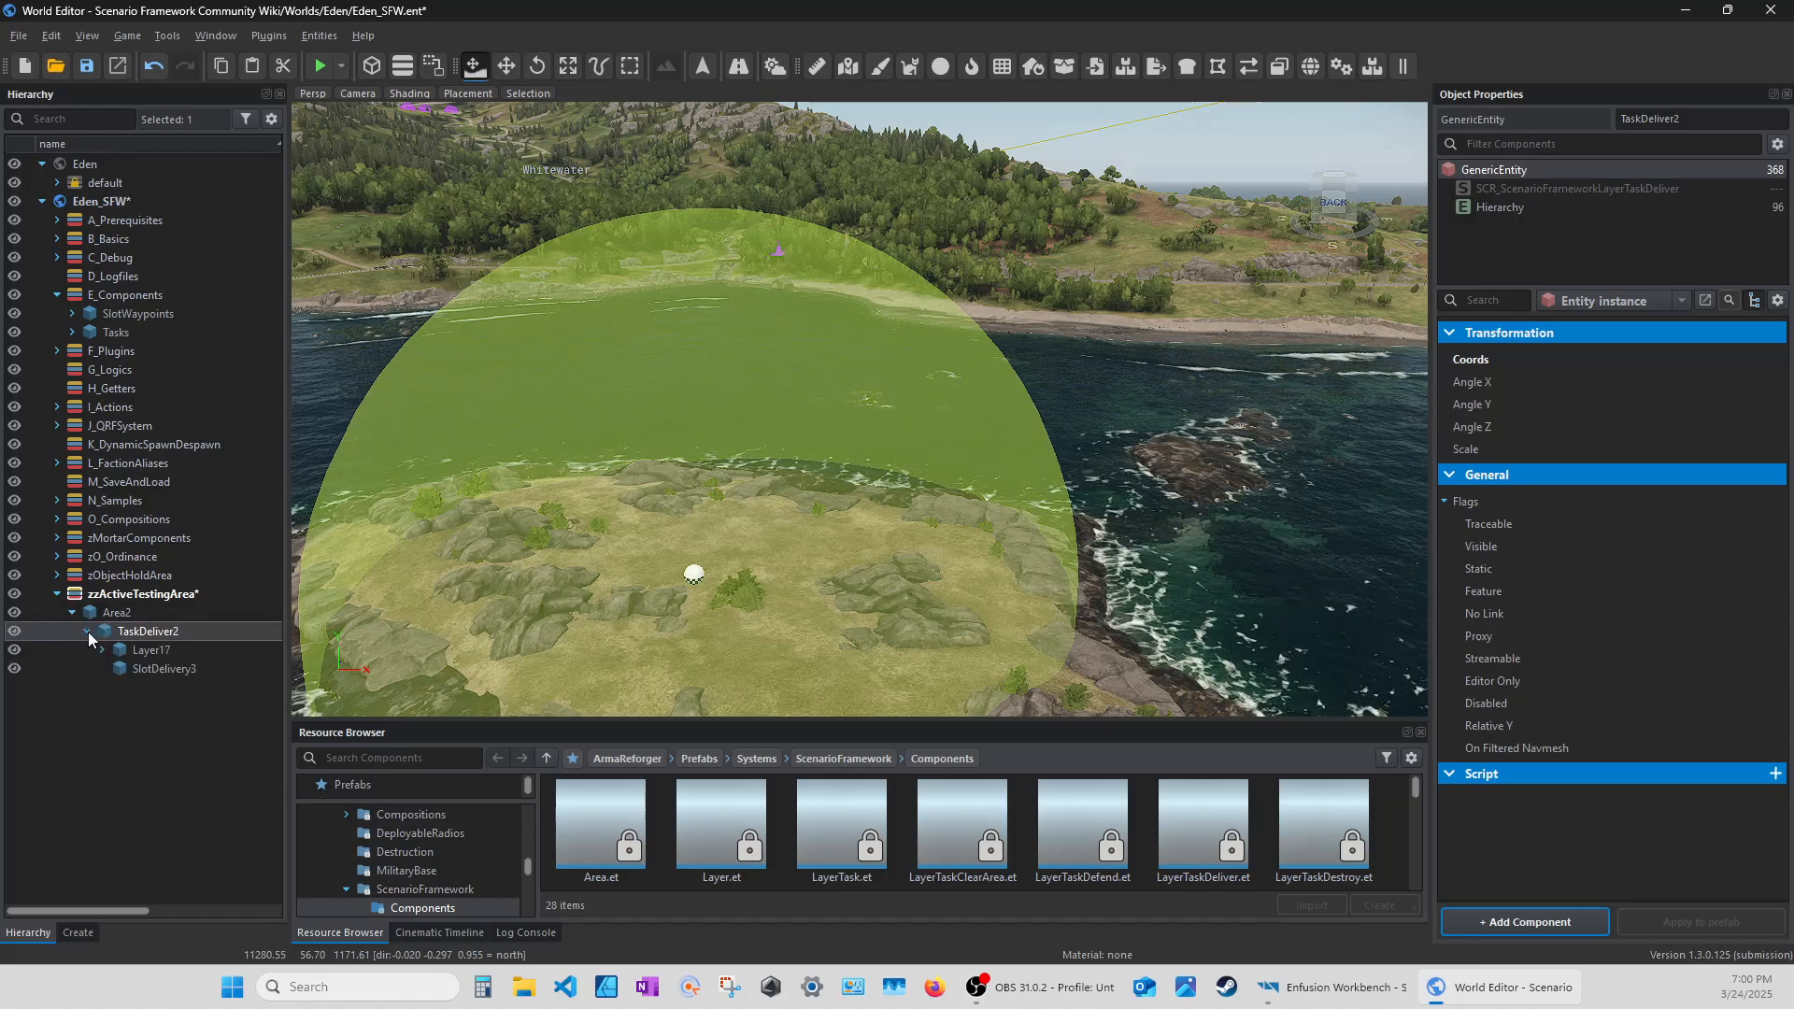
pyautogui.click(140, 650)
pyautogui.click(148, 671)
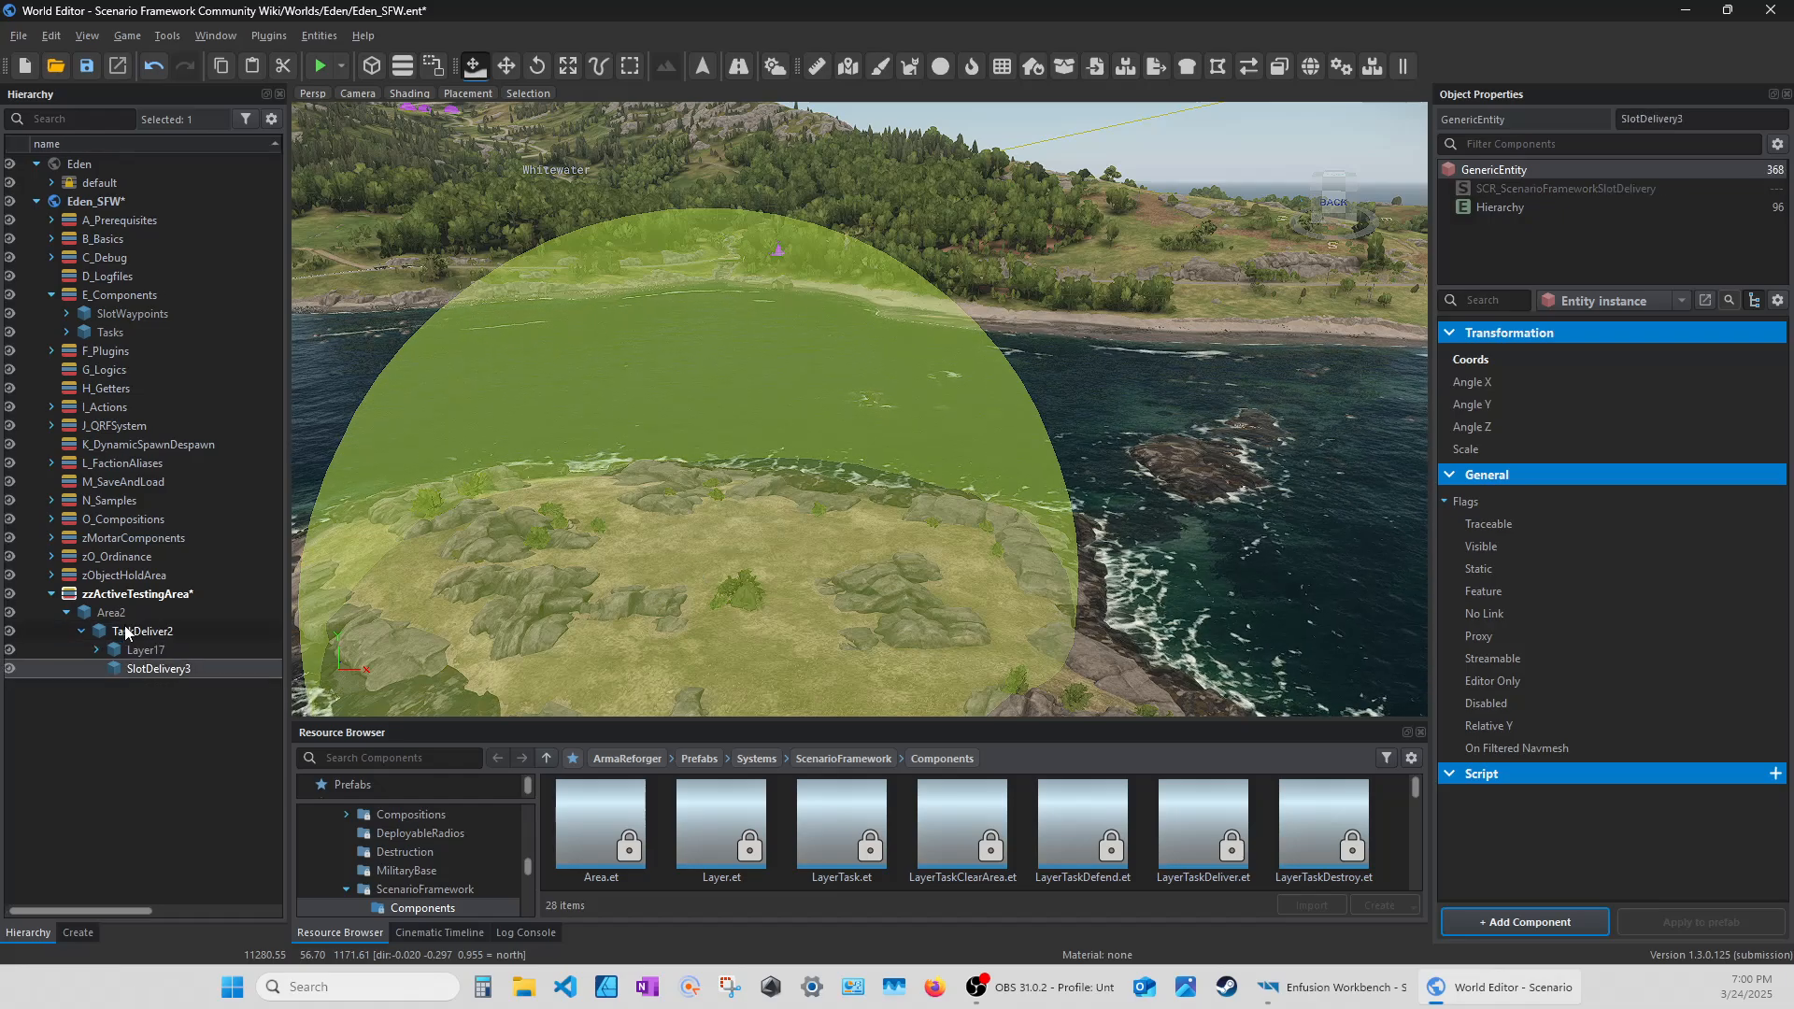
pyautogui.click(126, 631)
pyautogui.click(117, 615)
pyautogui.click(128, 632)
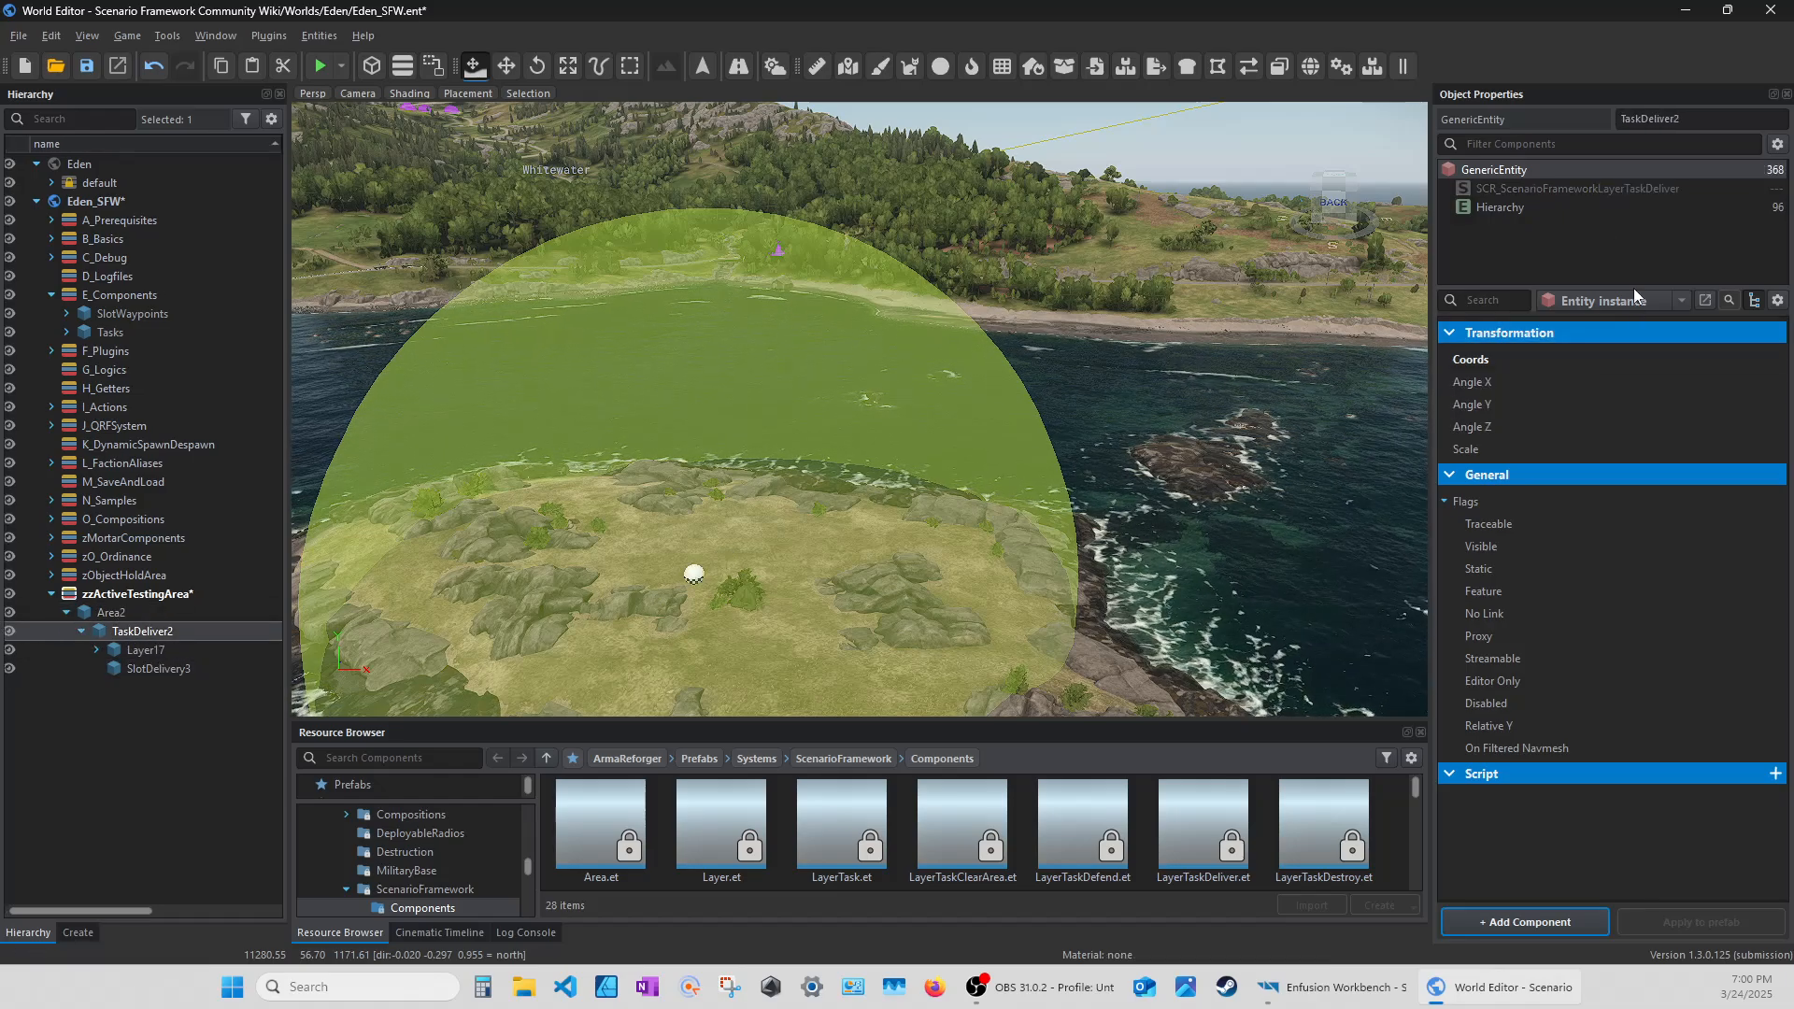
# Enable the SCR_ScenarioFrameworkLayerTaskDeliver component of TaskDeliver2, widening the object properties area so the values can be read.
pyautogui.click(1582, 189)
pyautogui.scroll(-5, 1575, 789)
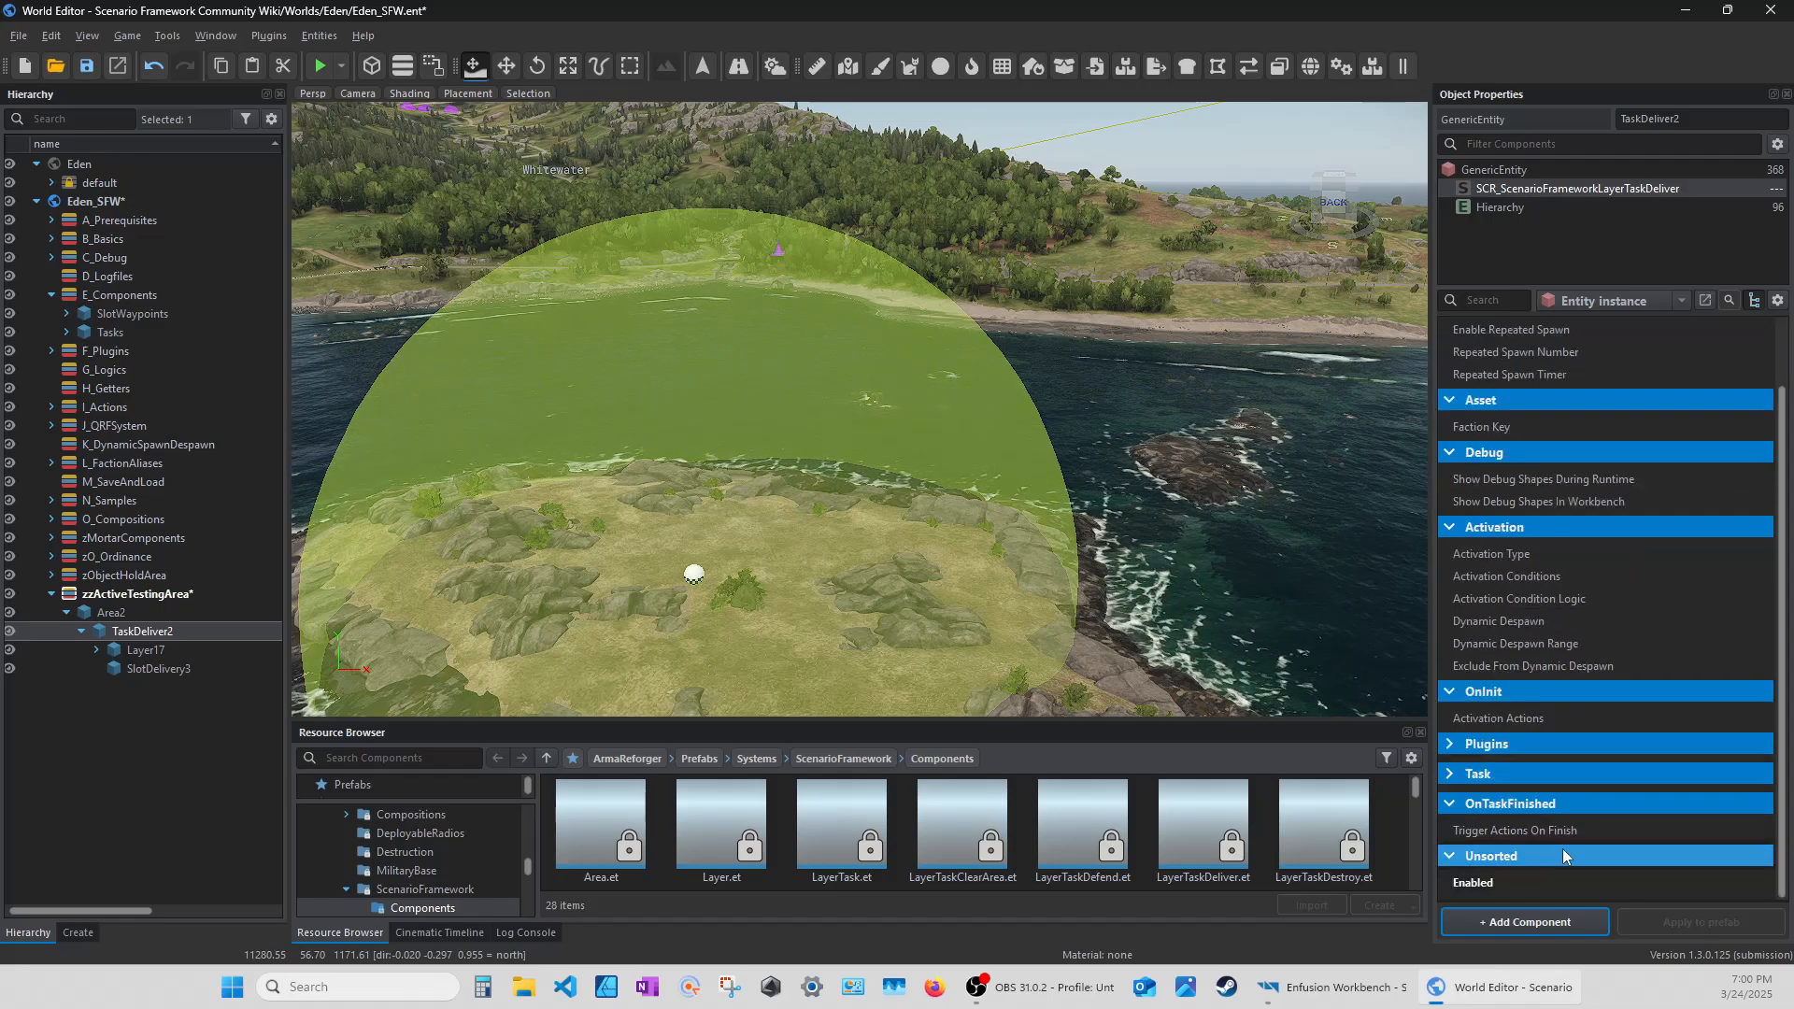
pyautogui.moveTo(1433, 865); pyautogui.dragTo(1191, 859)
pyautogui.moveTo(1631, 873); pyautogui.dragTo(1439, 879)
pyautogui.click(1453, 881)
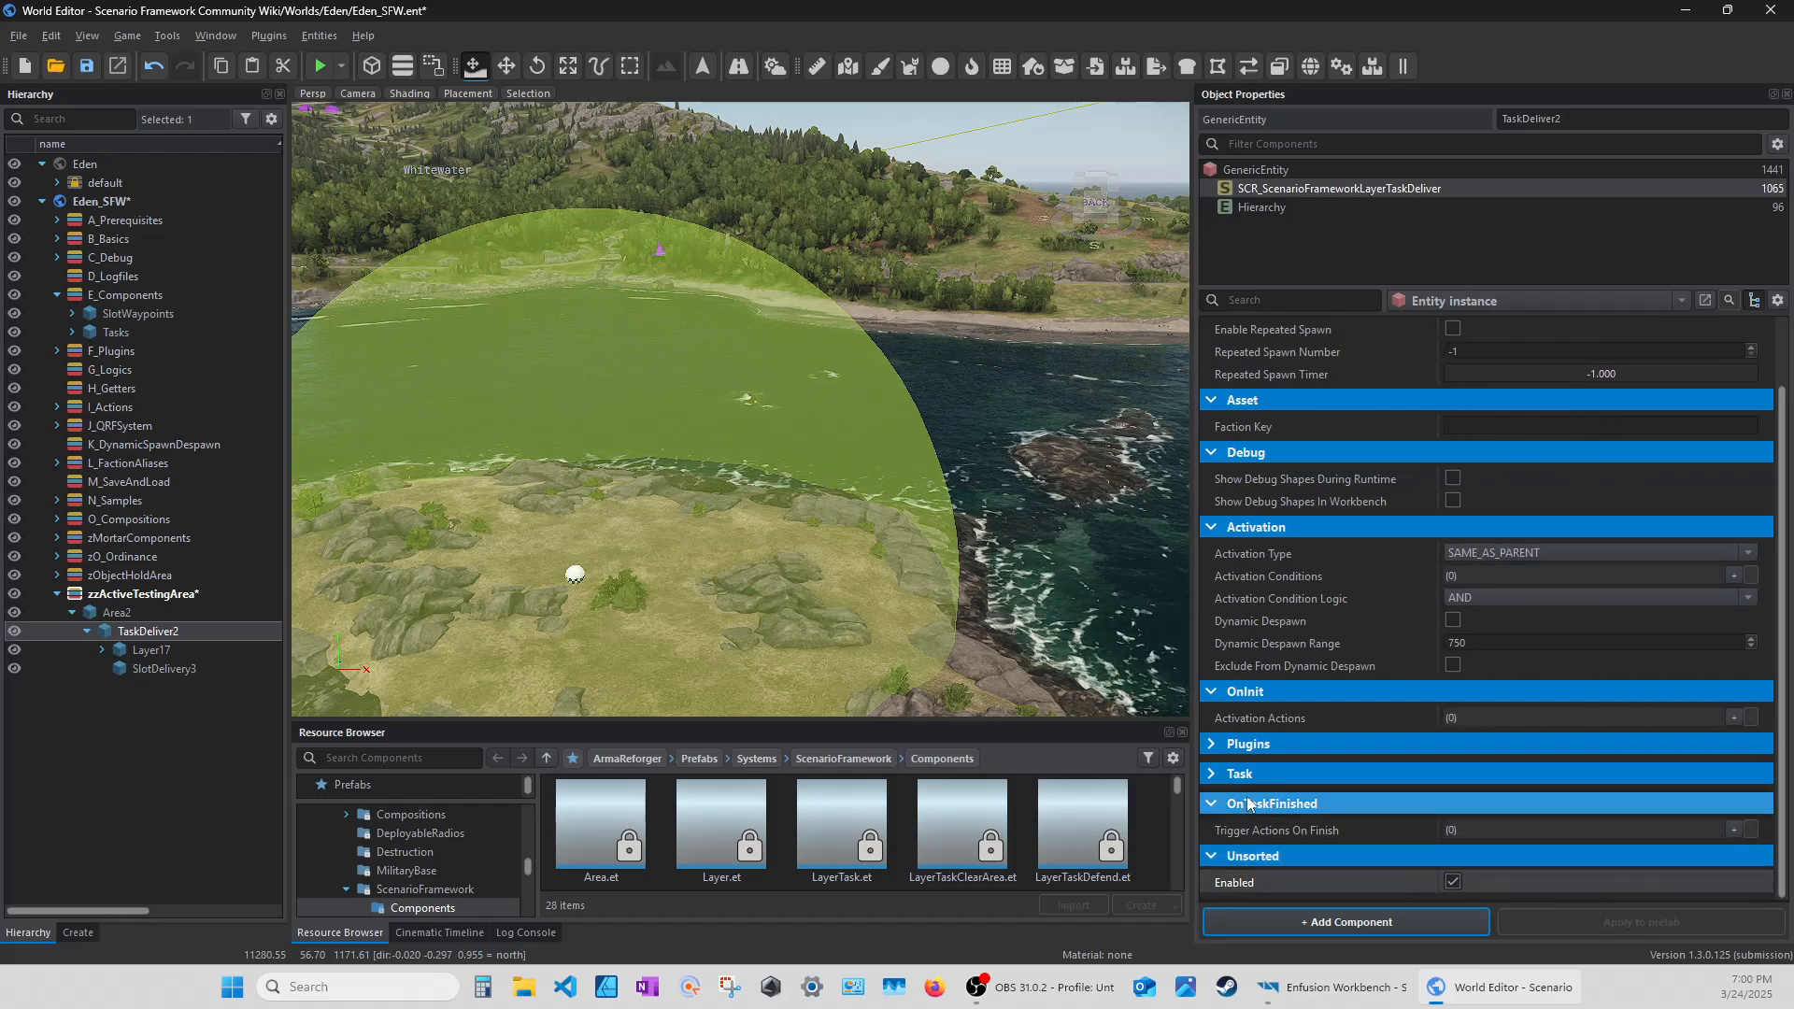
pyautogui.moveTo(1197, 799); pyautogui.dragTo(1369, 767)
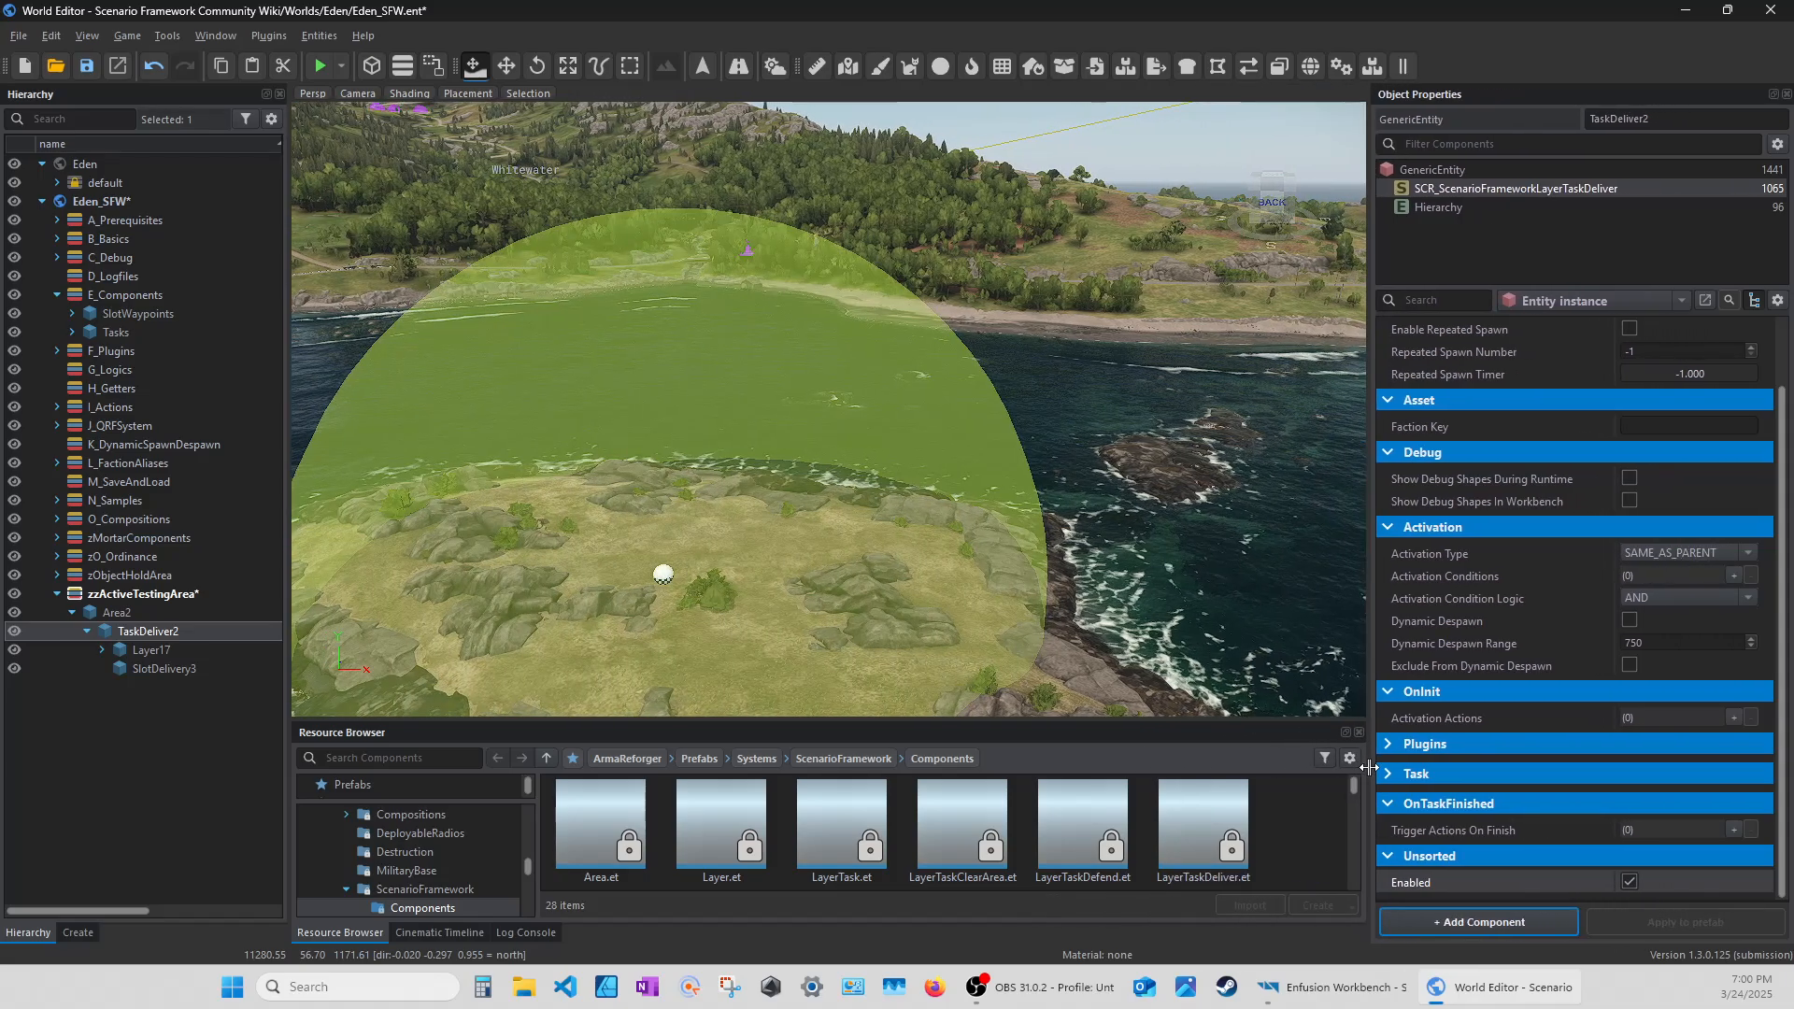
# Delete SlotPick6, SlotPick7 and SlotPick8 from Layer17 of the delivery task, keeping only SlotPick2.
pyautogui.click(140, 650)
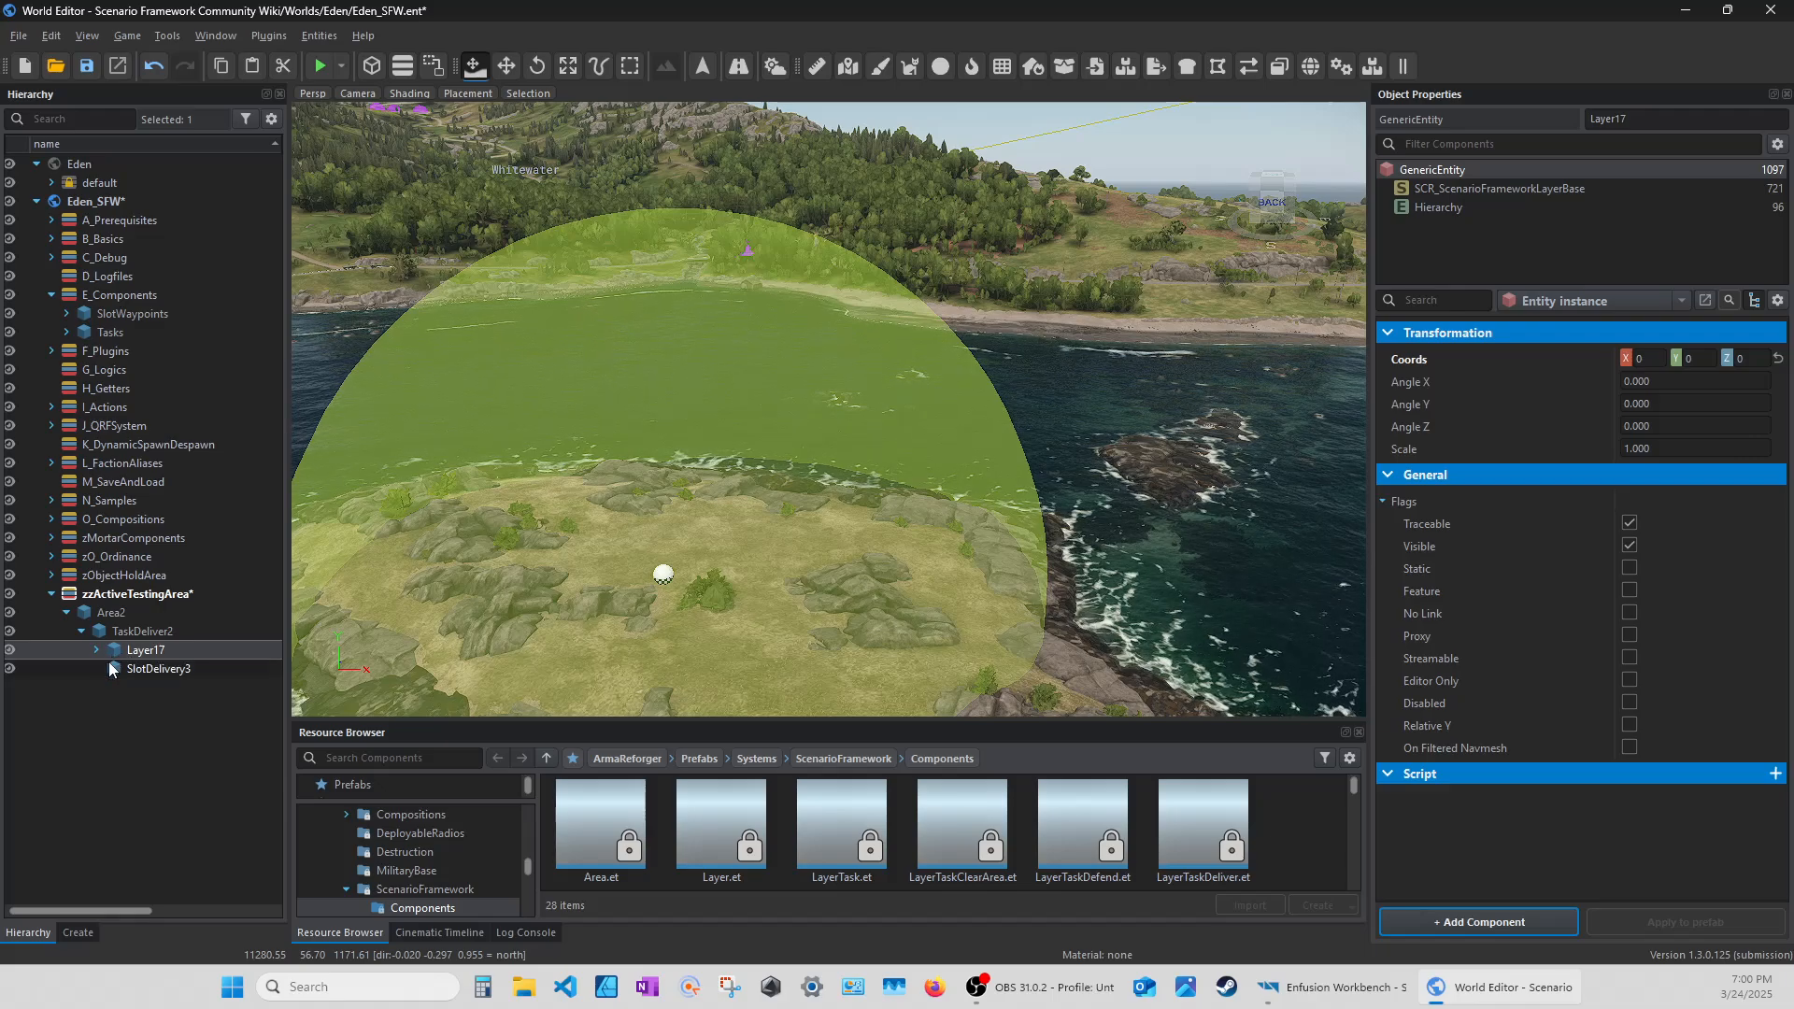
pyautogui.click(97, 650)
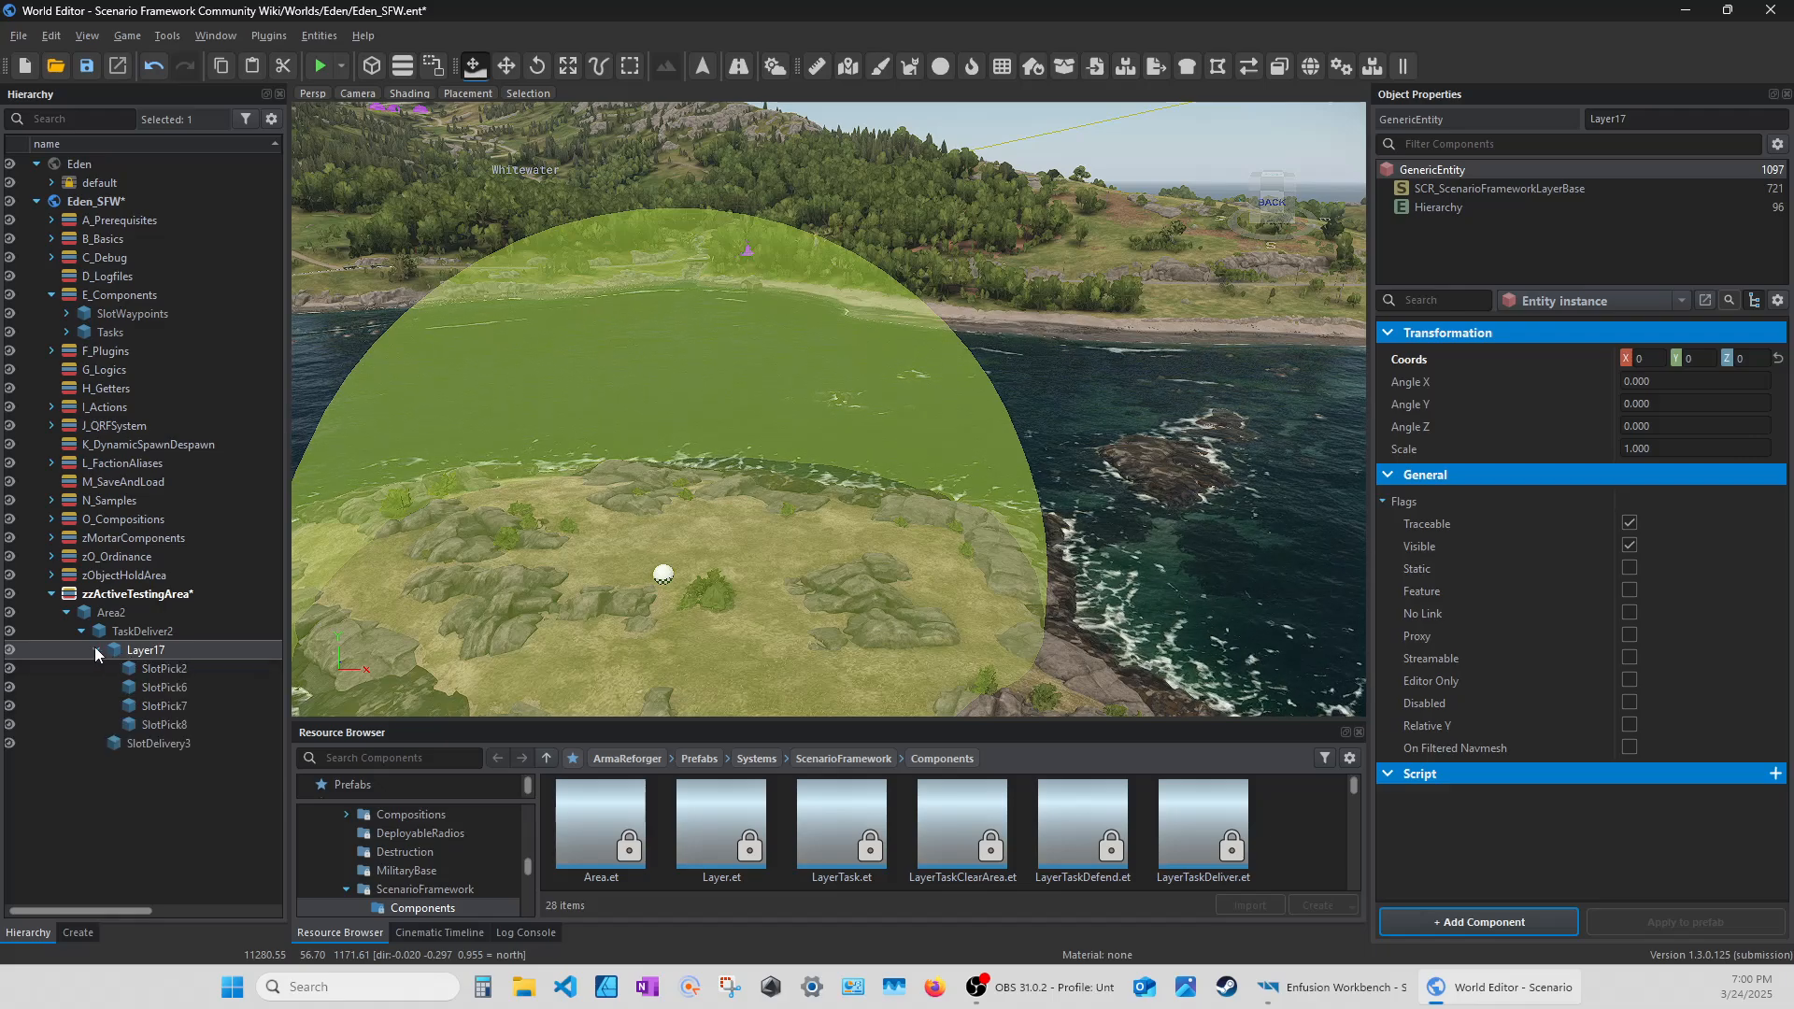
pyautogui.click(154, 692)
pyautogui.keyDown('shift'); pyautogui.click(151, 723); pyautogui.keyUp('shift')
pyautogui.press('Delete')
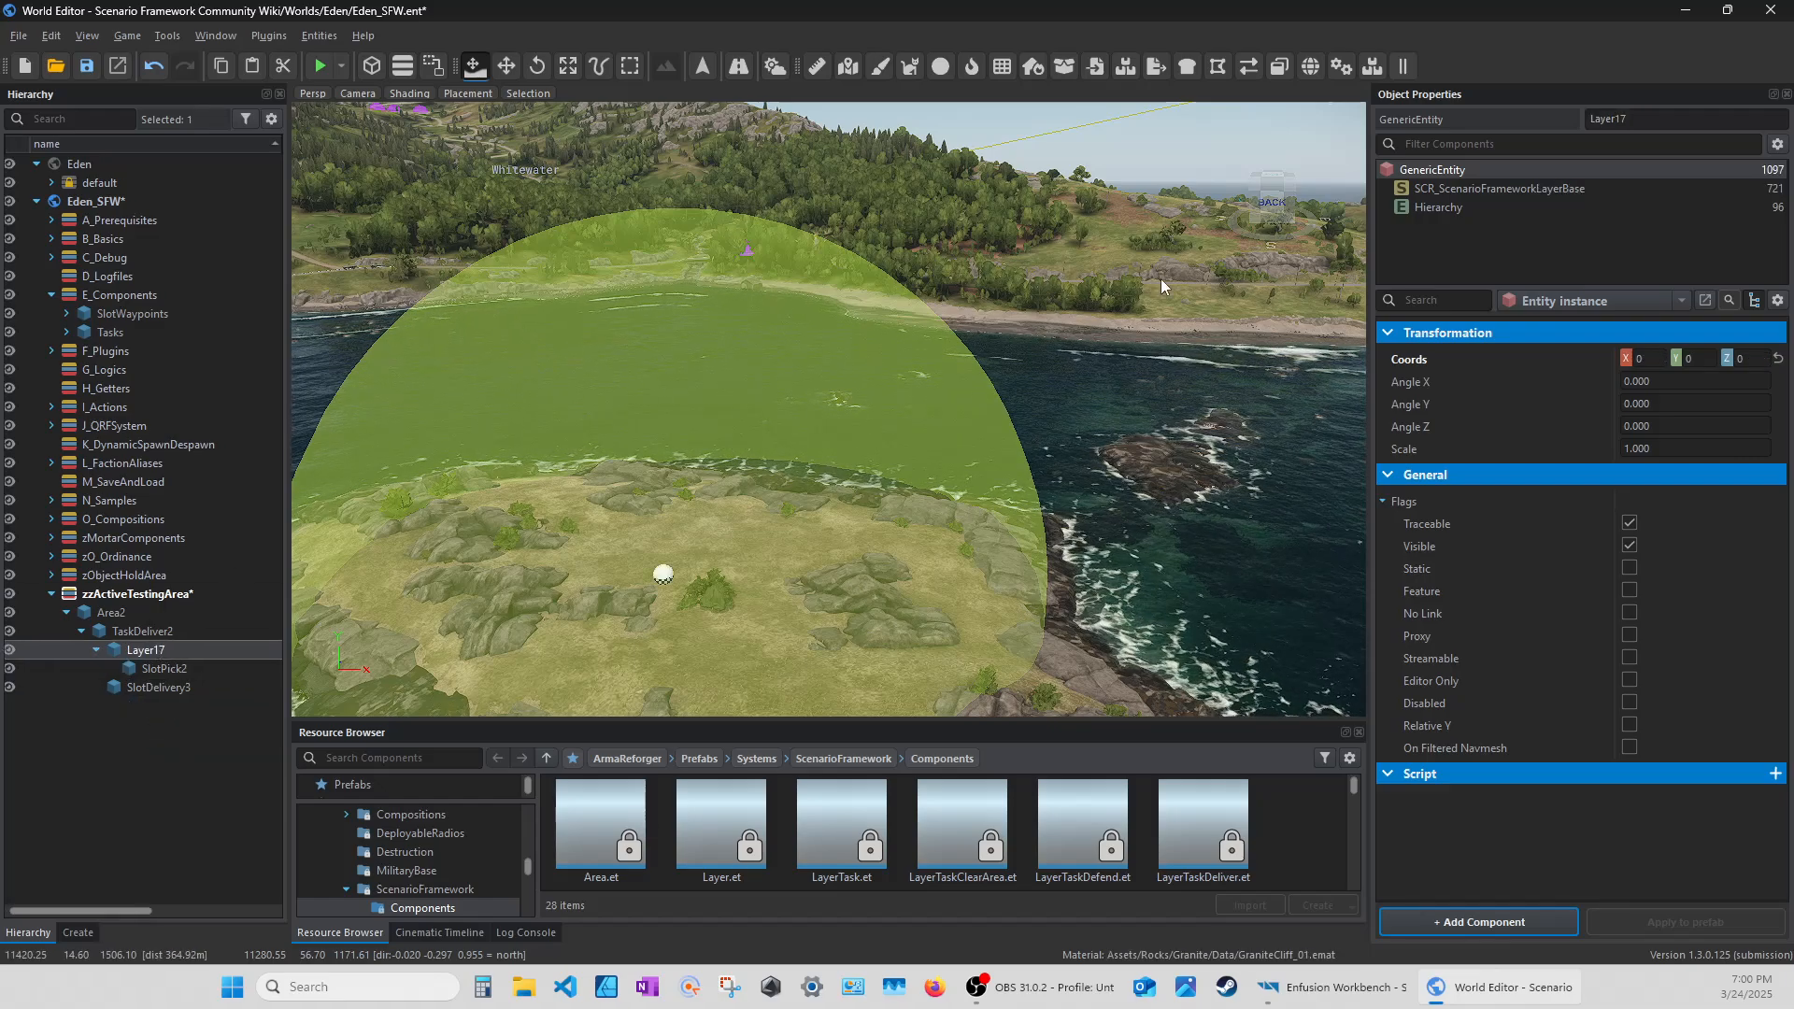
# Set Spawn Children to ALL in Layer17's SCR_ScenarioFrameworkLayerBase component.
pyautogui.click(1486, 187)
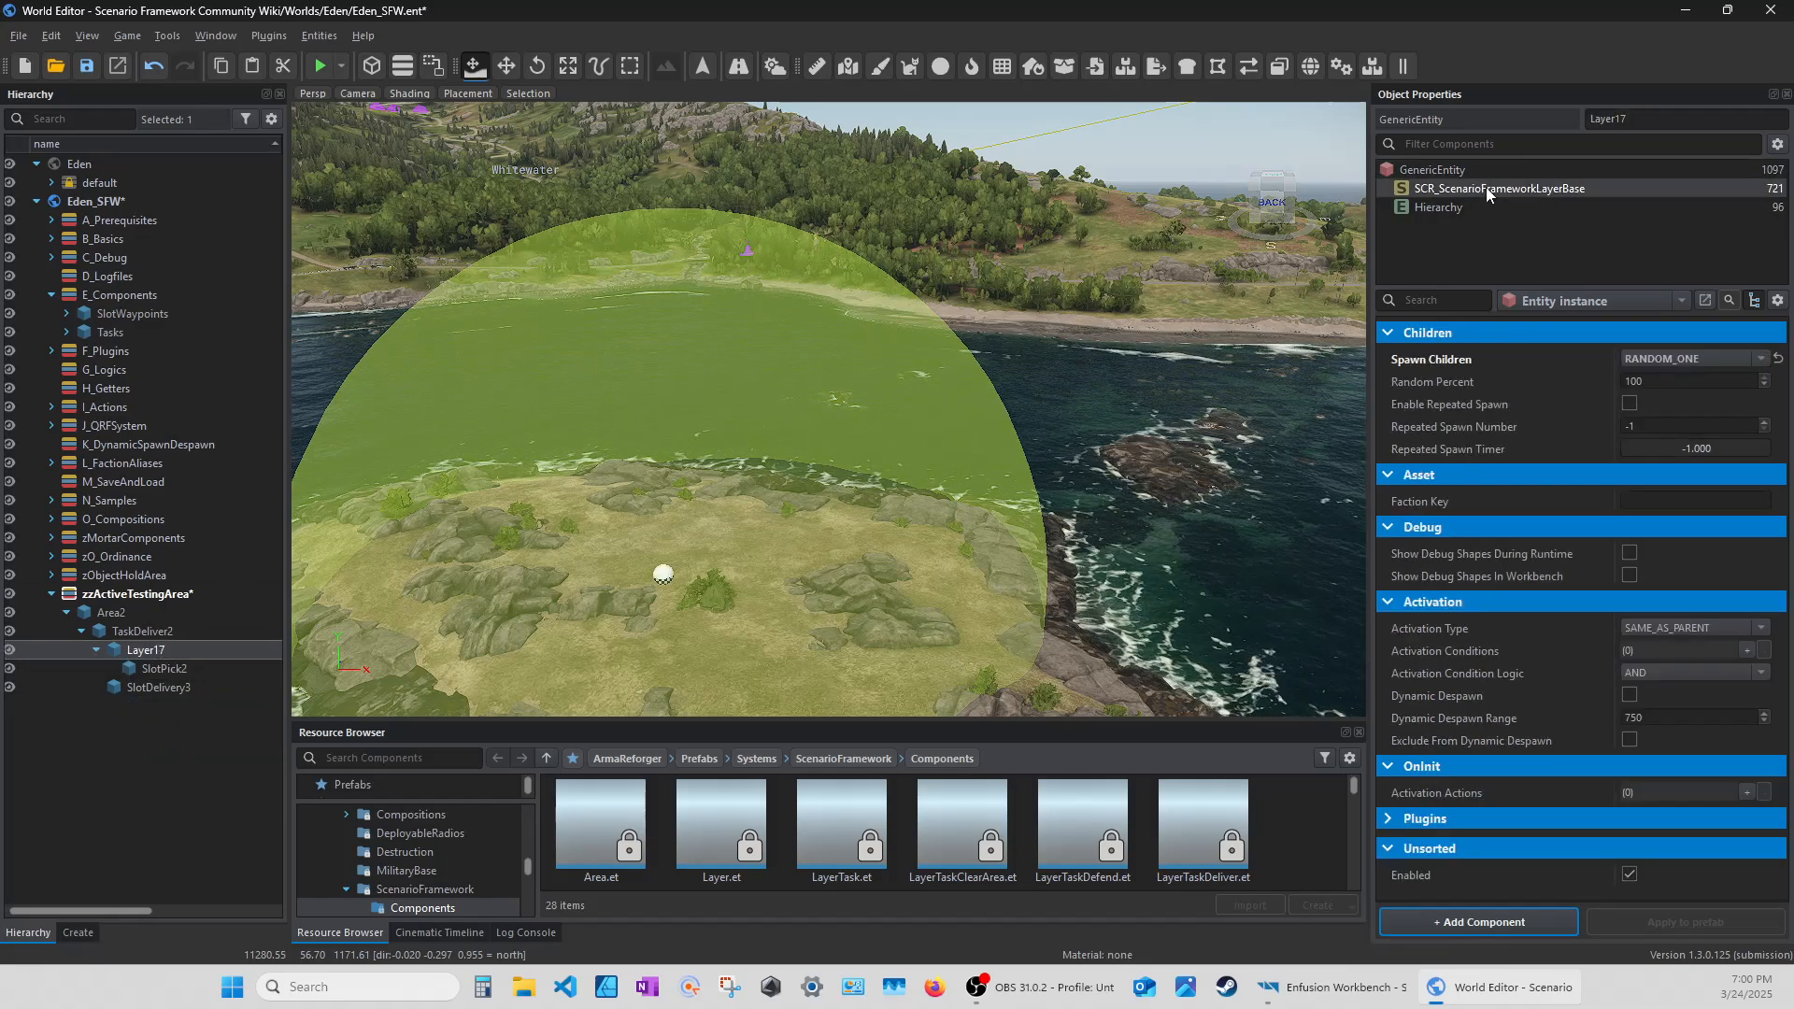
pyautogui.click(1643, 359)
pyautogui.click(1641, 393)
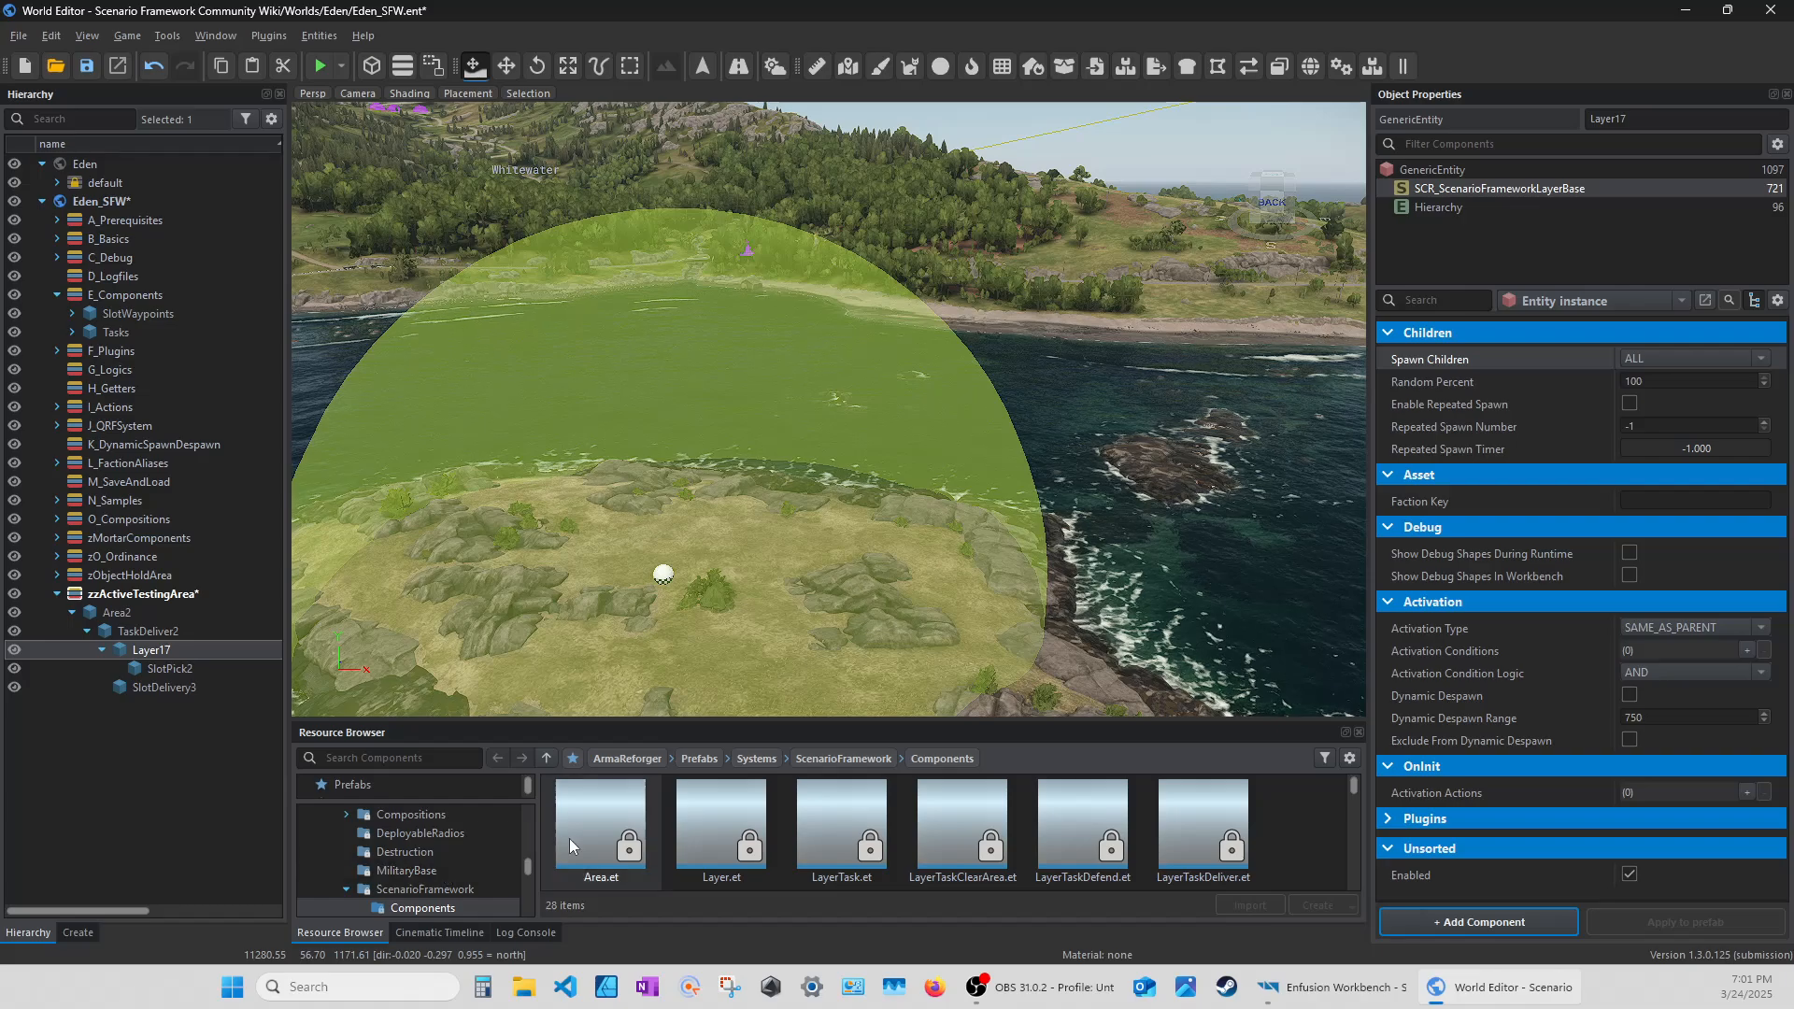
# Add a Layer prefab under TaskDeliver2 and nest SlotDelivery3 inside the new layer.
pyautogui.moveTo(721, 831); pyautogui.dragTo(147, 634)
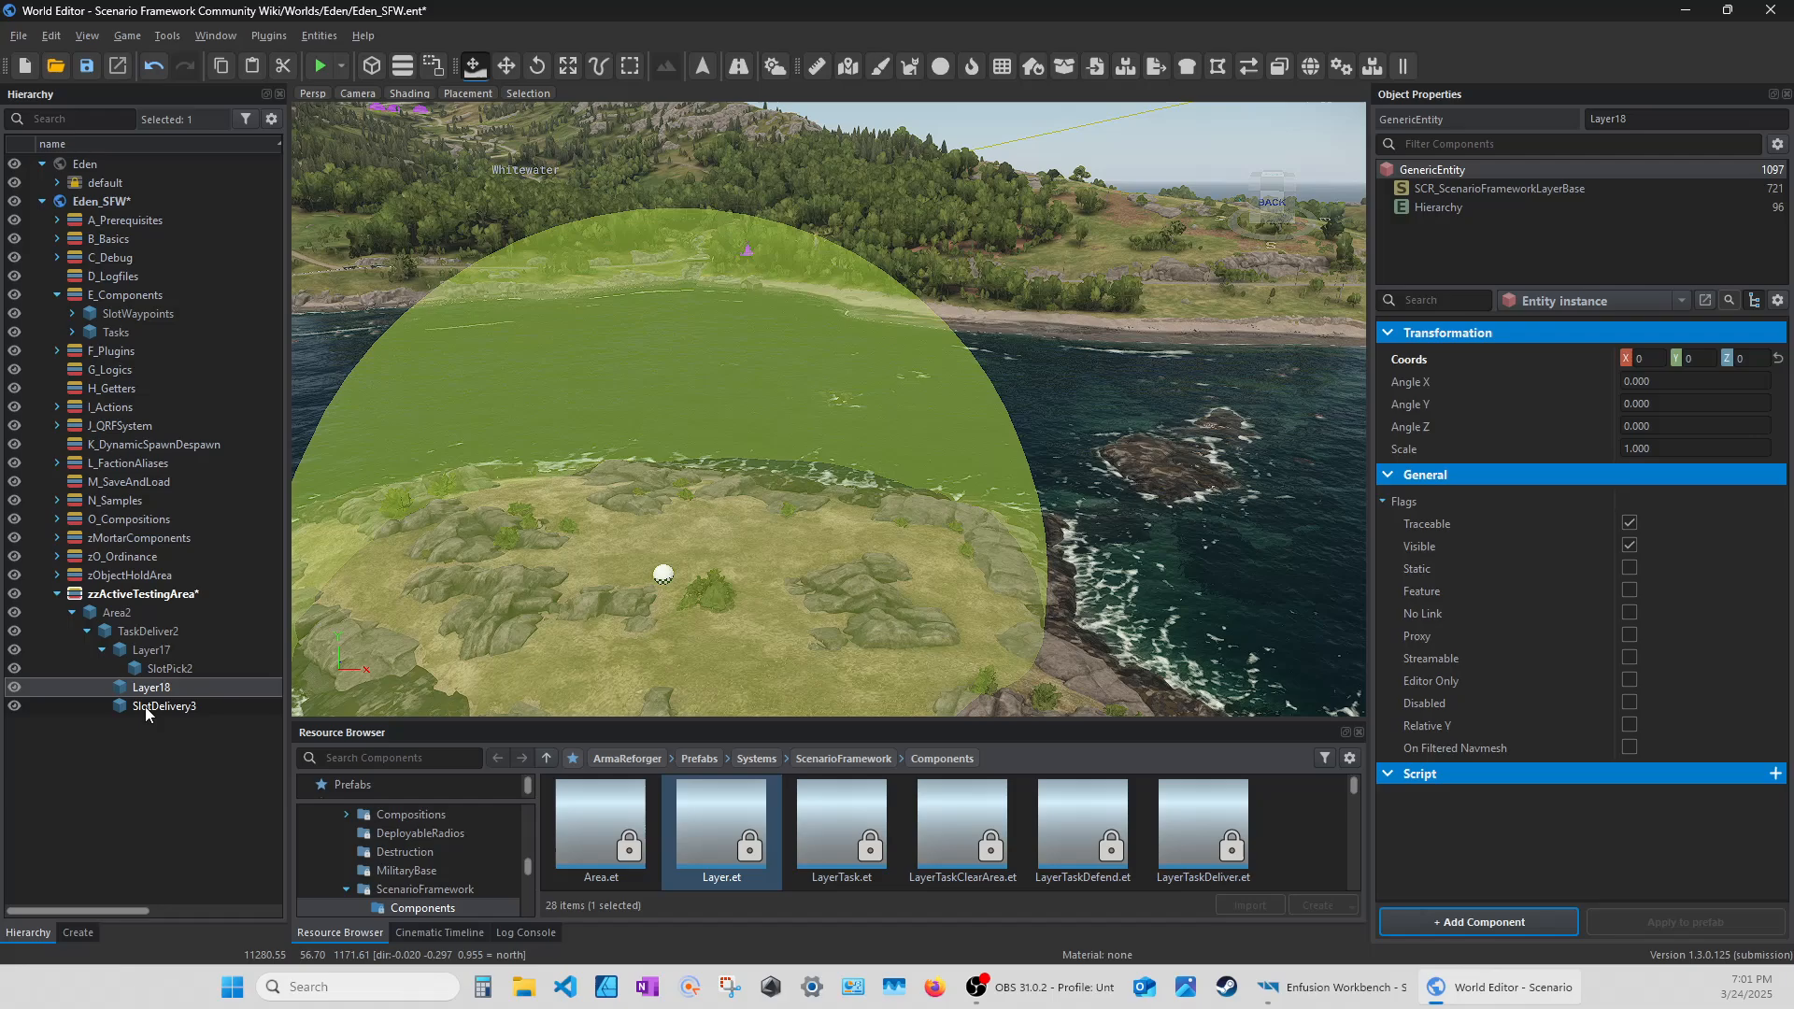
pyautogui.moveTo(145, 715); pyautogui.dragTo(154, 690)
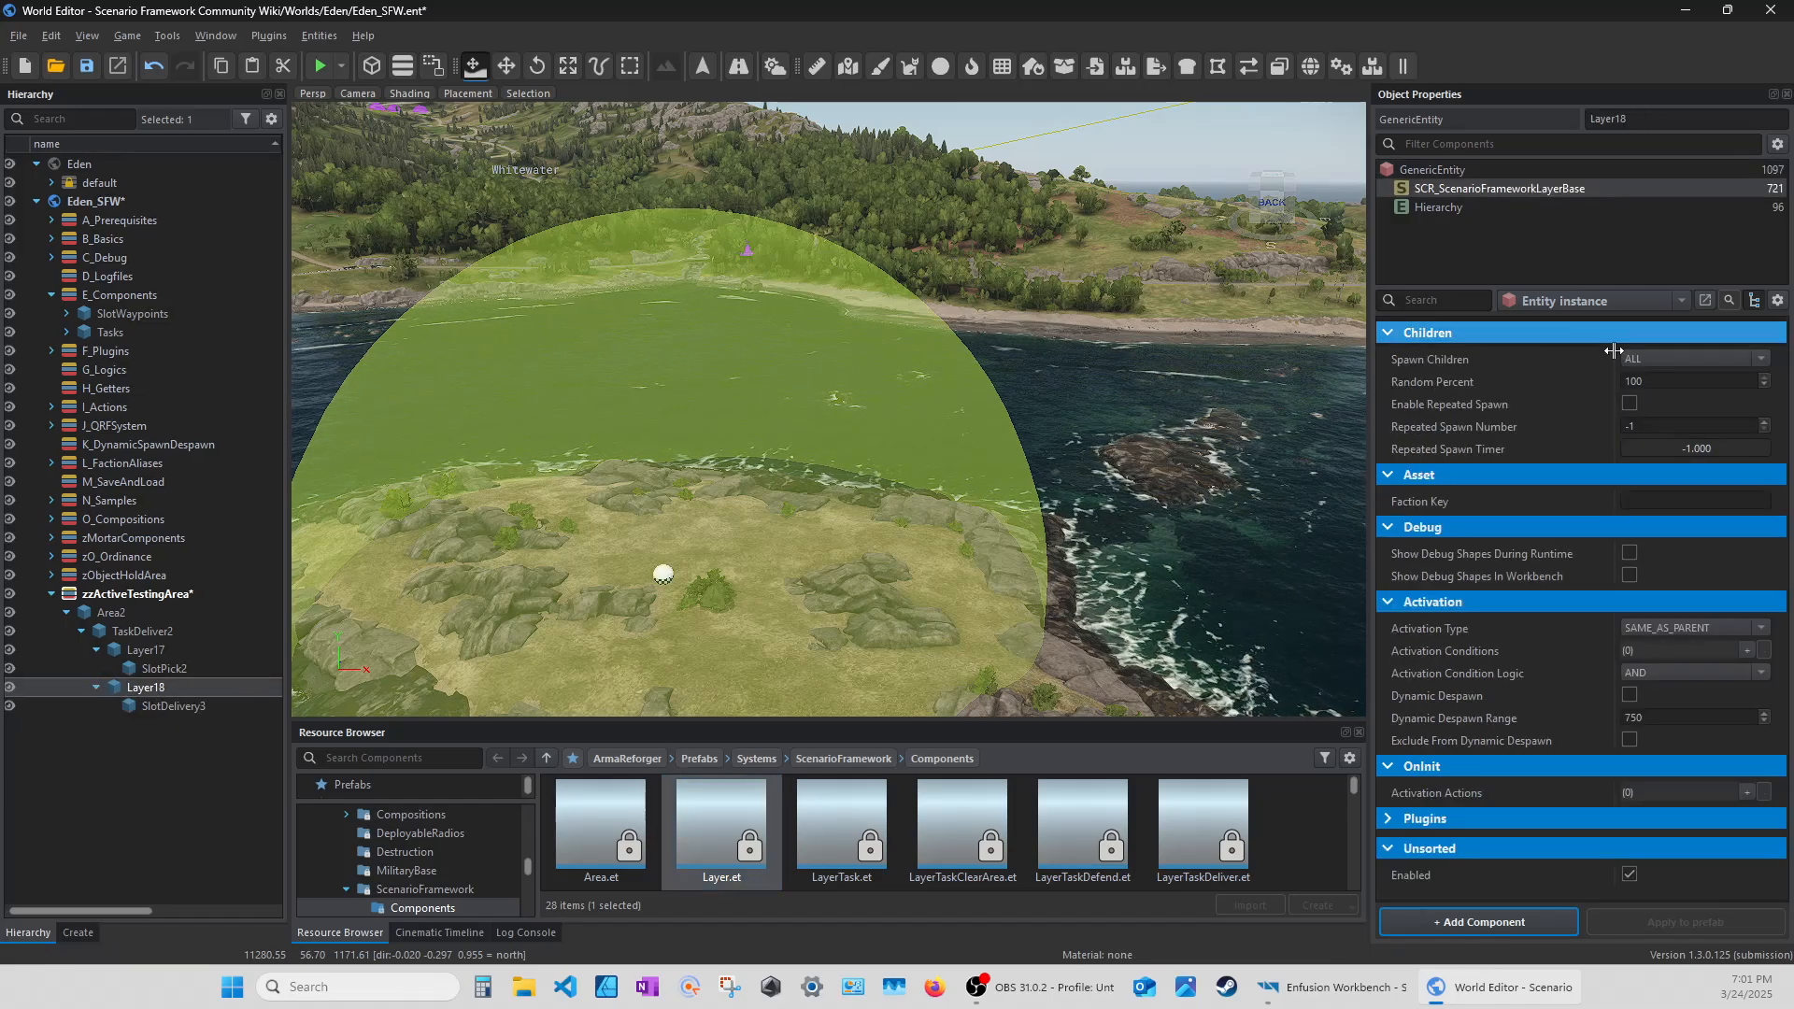
# Set the Activation Type of Layer18's SCR_ScenarioFrameworkLayerBase component to ON_TRIGGER_ACTIVATION.
pyautogui.click(1678, 628)
pyautogui.click(1680, 645)
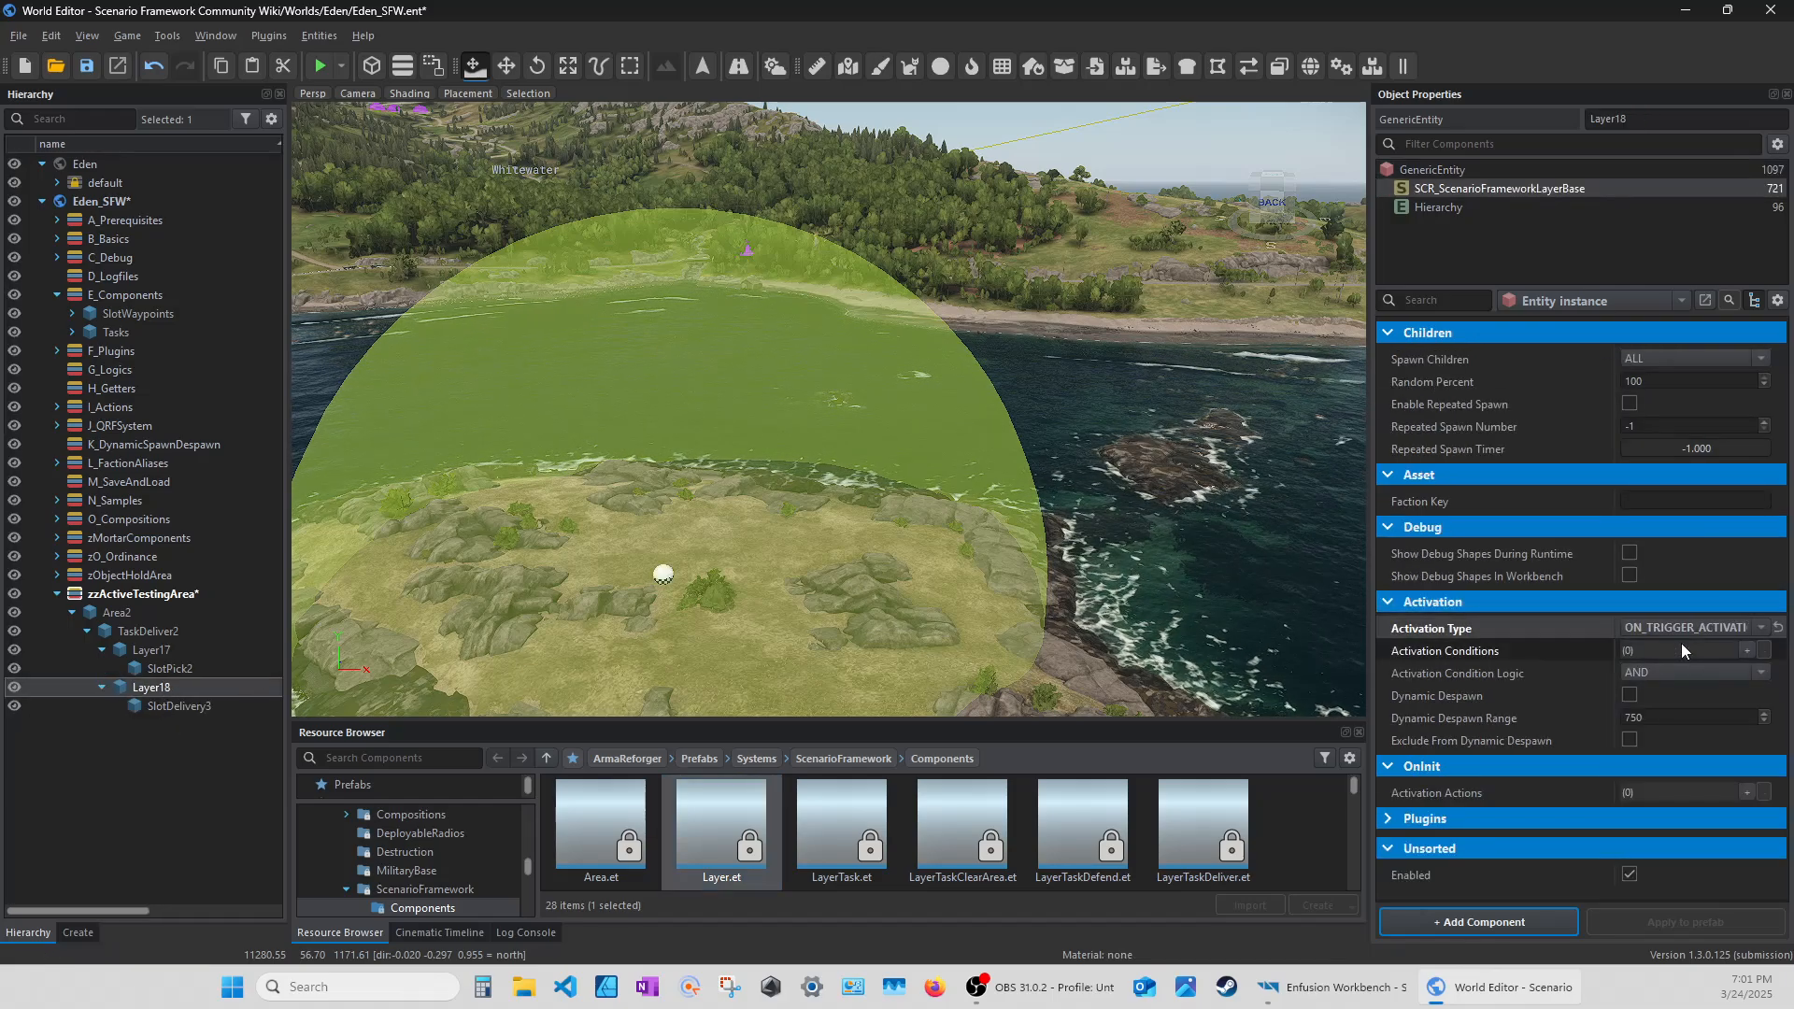
# Set the Associated Task Layers entry in SlotDelivery3's SCR_ScenarioFrameworkSlotDelivery component to TaskDeliver2.
pyautogui.click(148, 708)
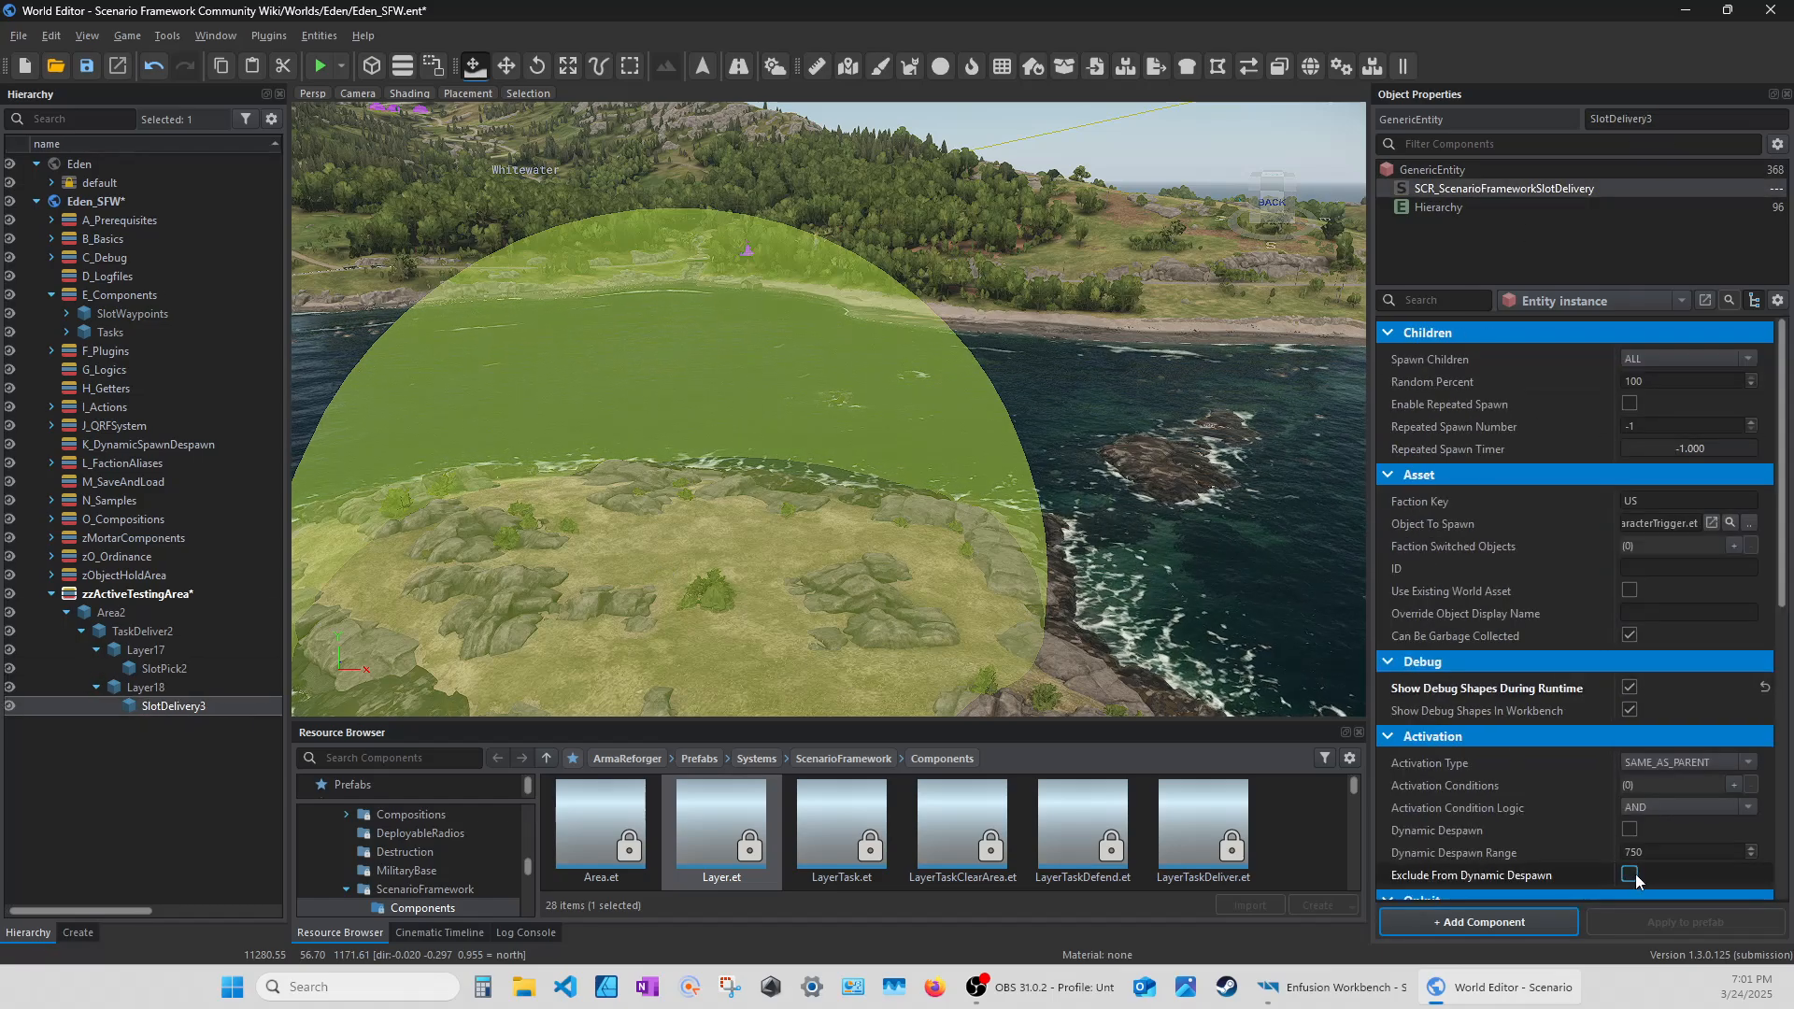
pyautogui.scroll(-6, 1620, 860)
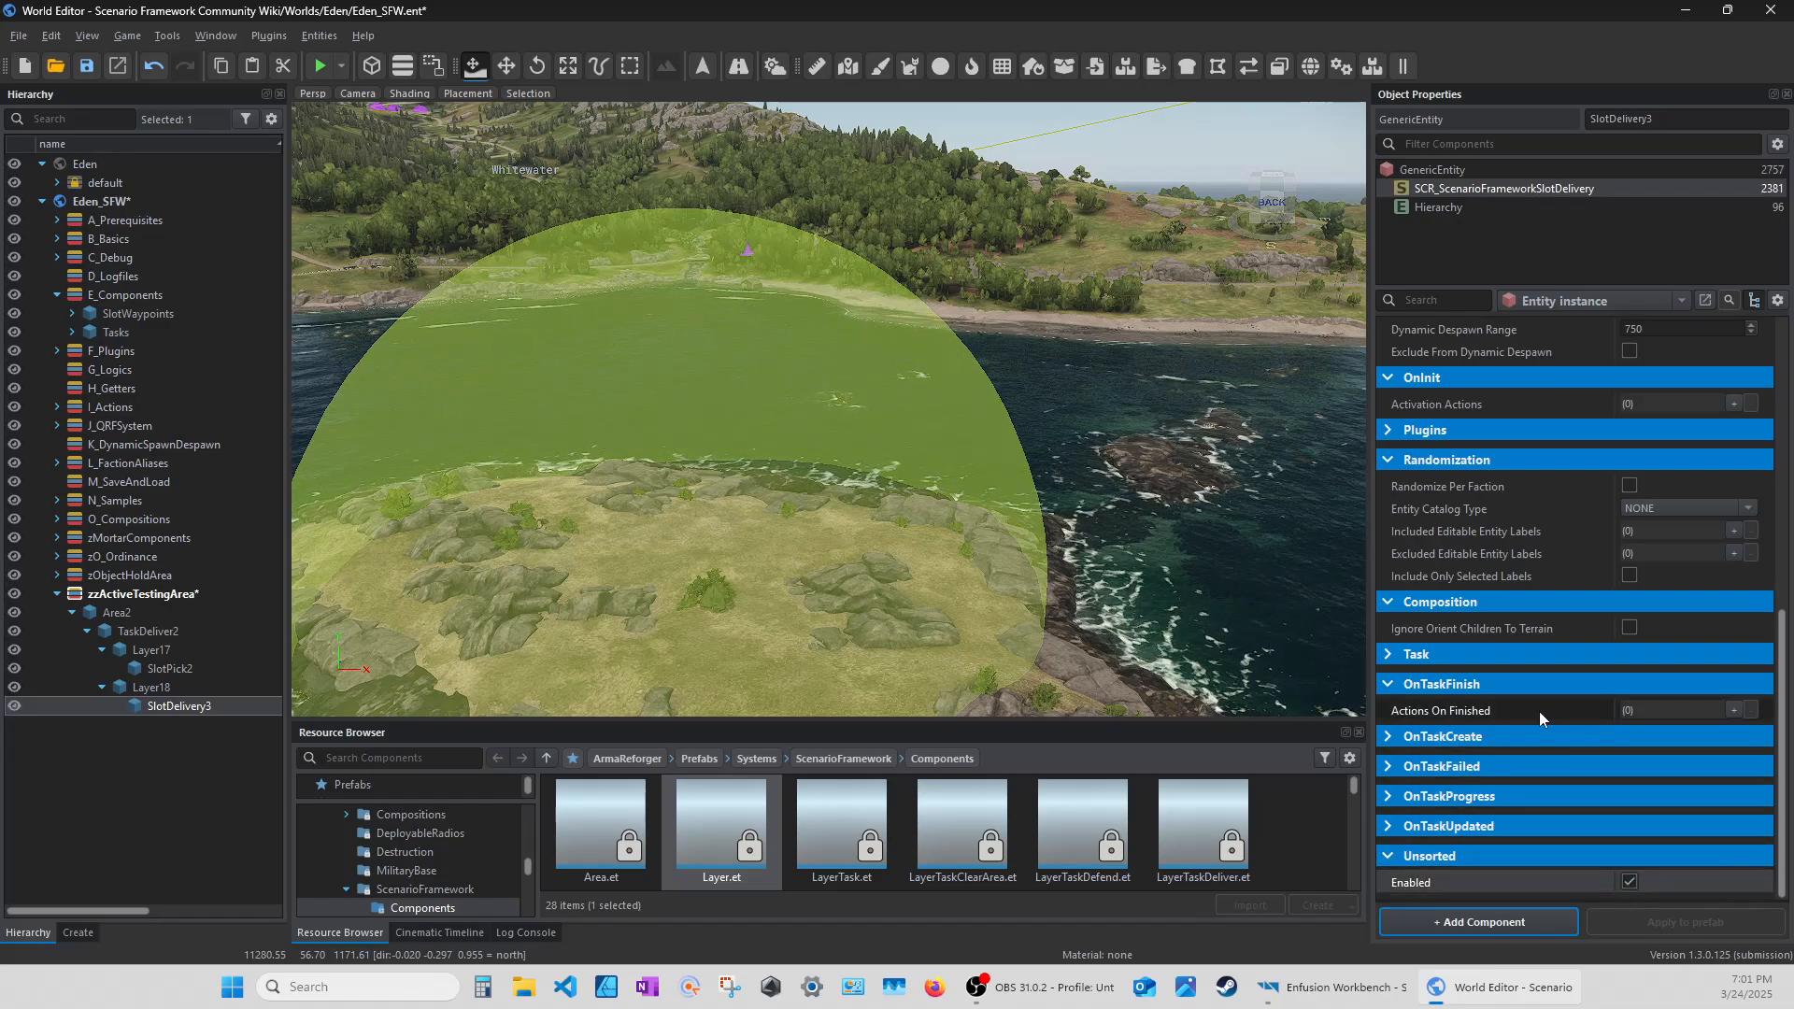
pyautogui.click(1449, 656)
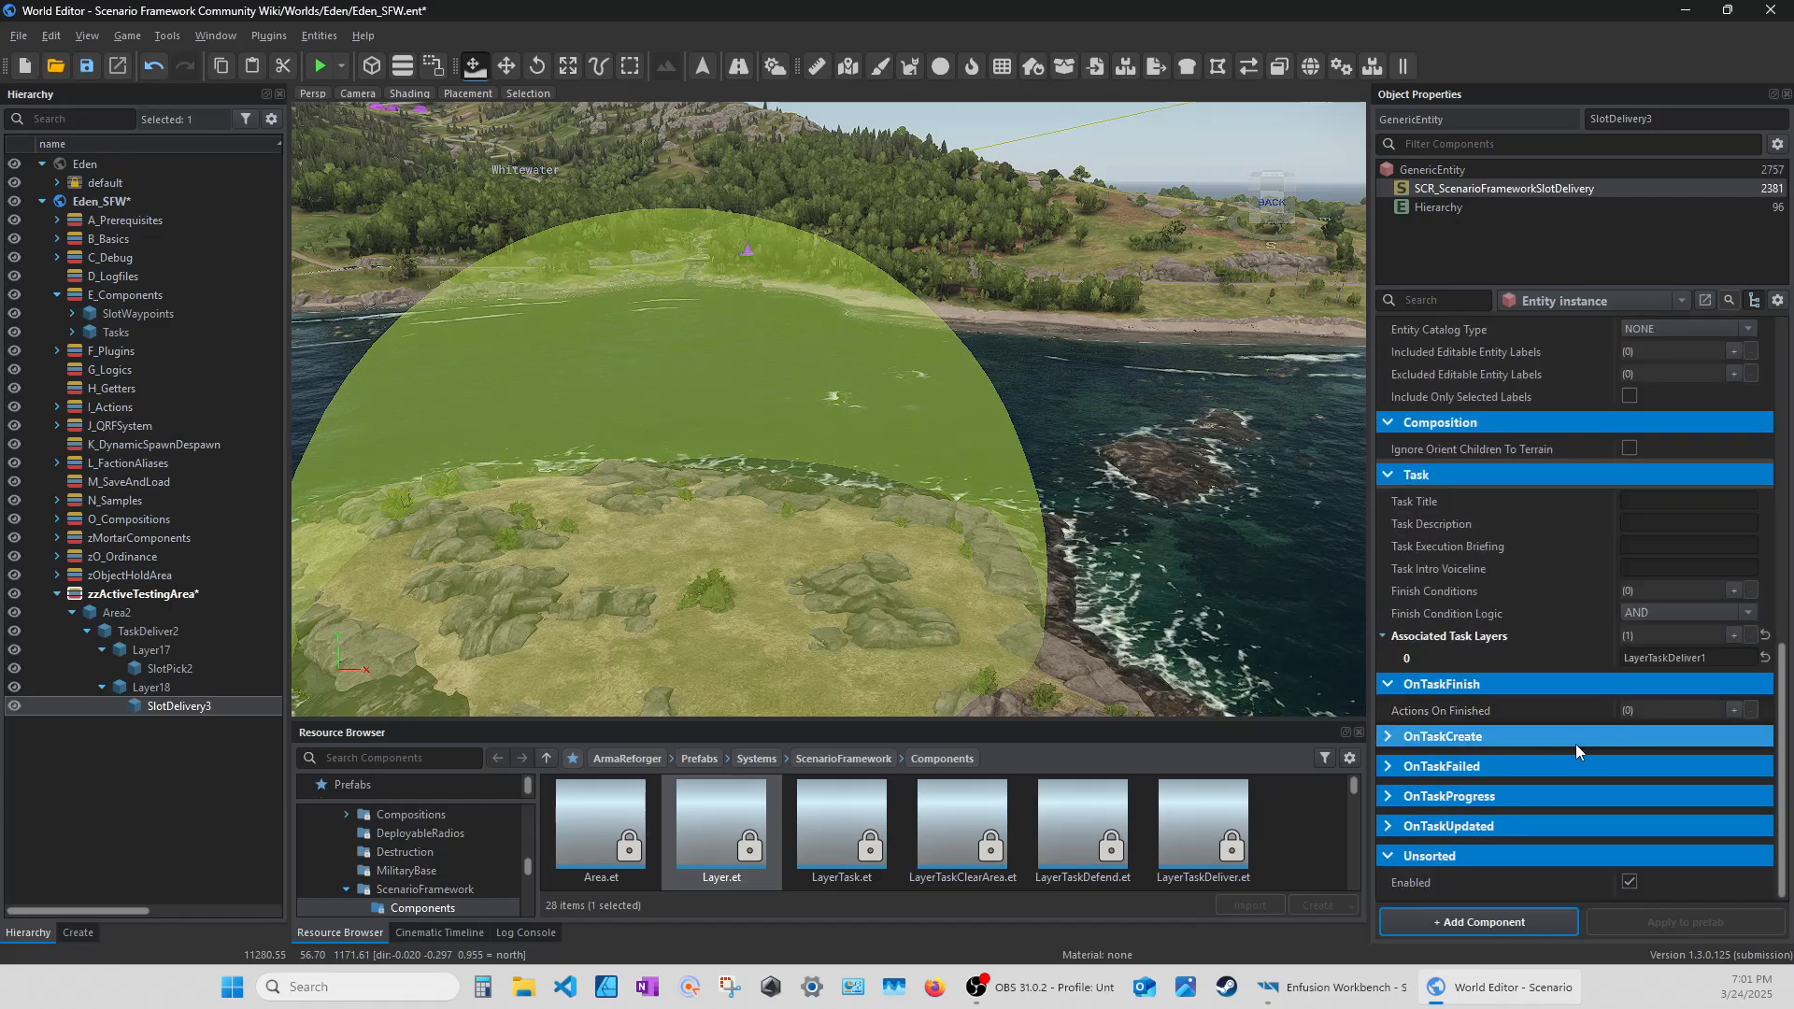
pyautogui.click(1720, 653)
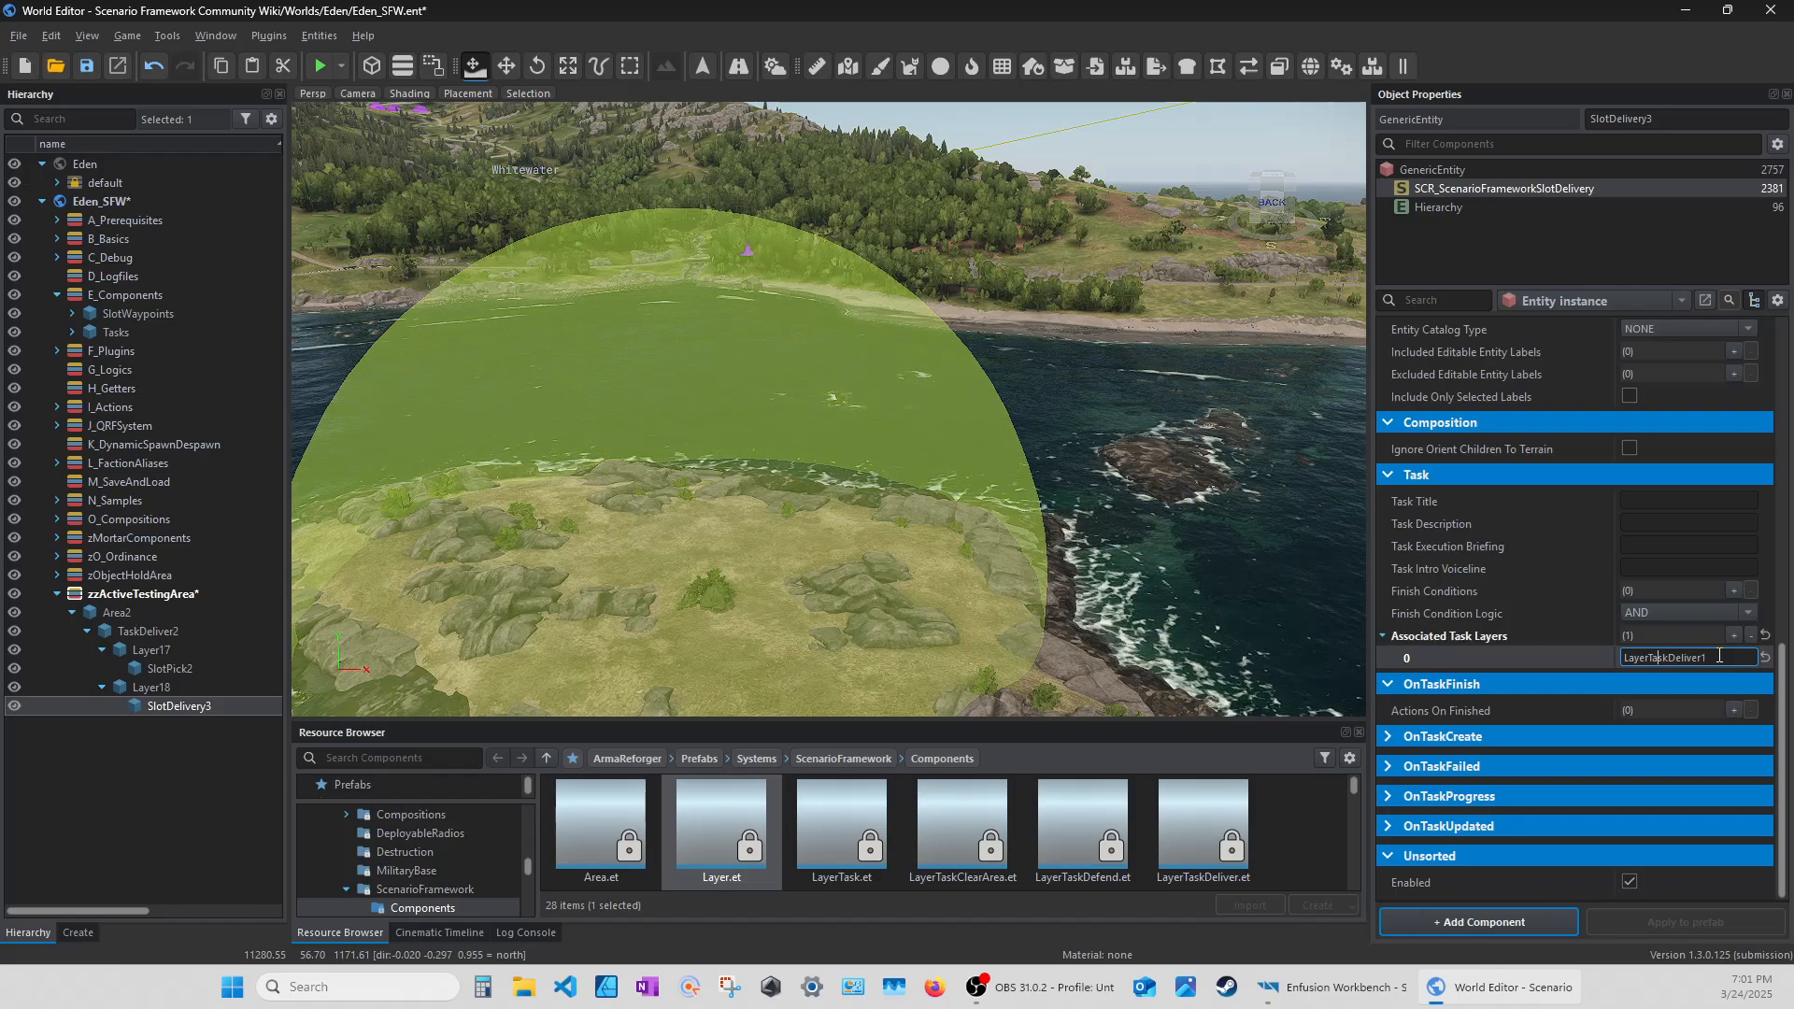
pyautogui.press('BackSpace')
pyautogui.press('BackSpace')
pyautogui.press('BackSpace')
pyautogui.press('BackSpace')
pyautogui.press('BackSpace')
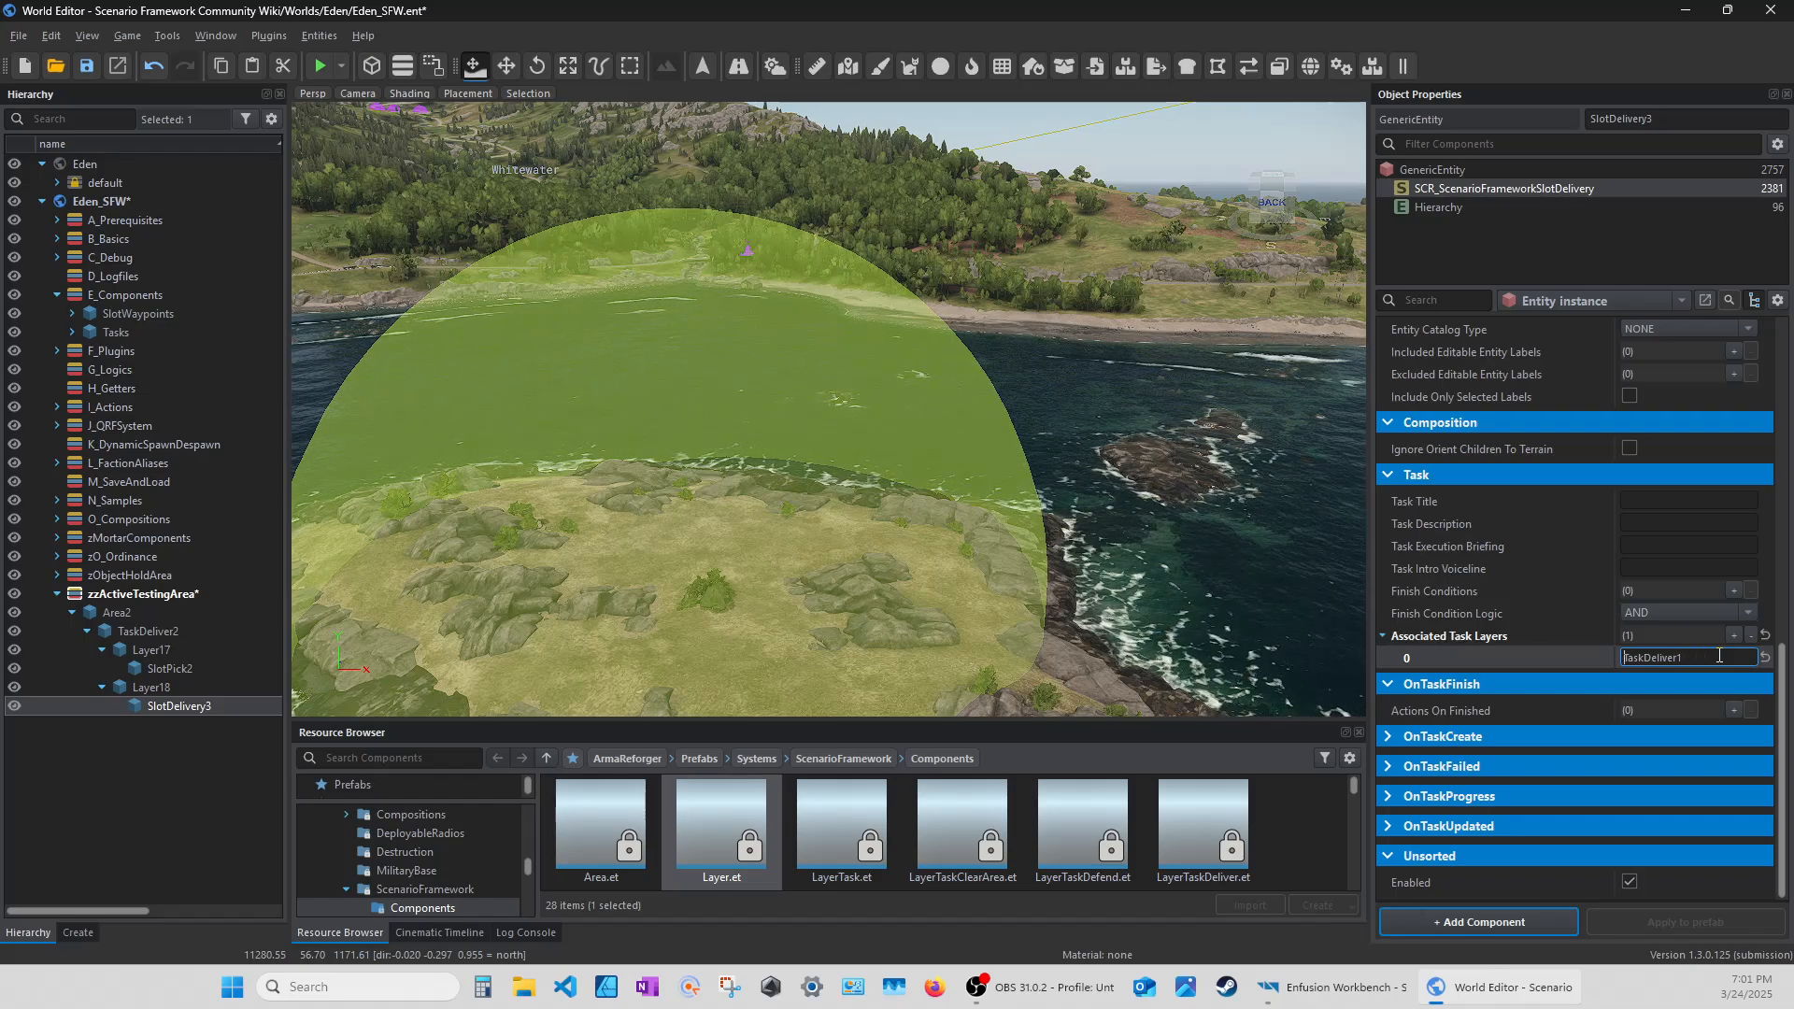
pyautogui.press('BackSpace')
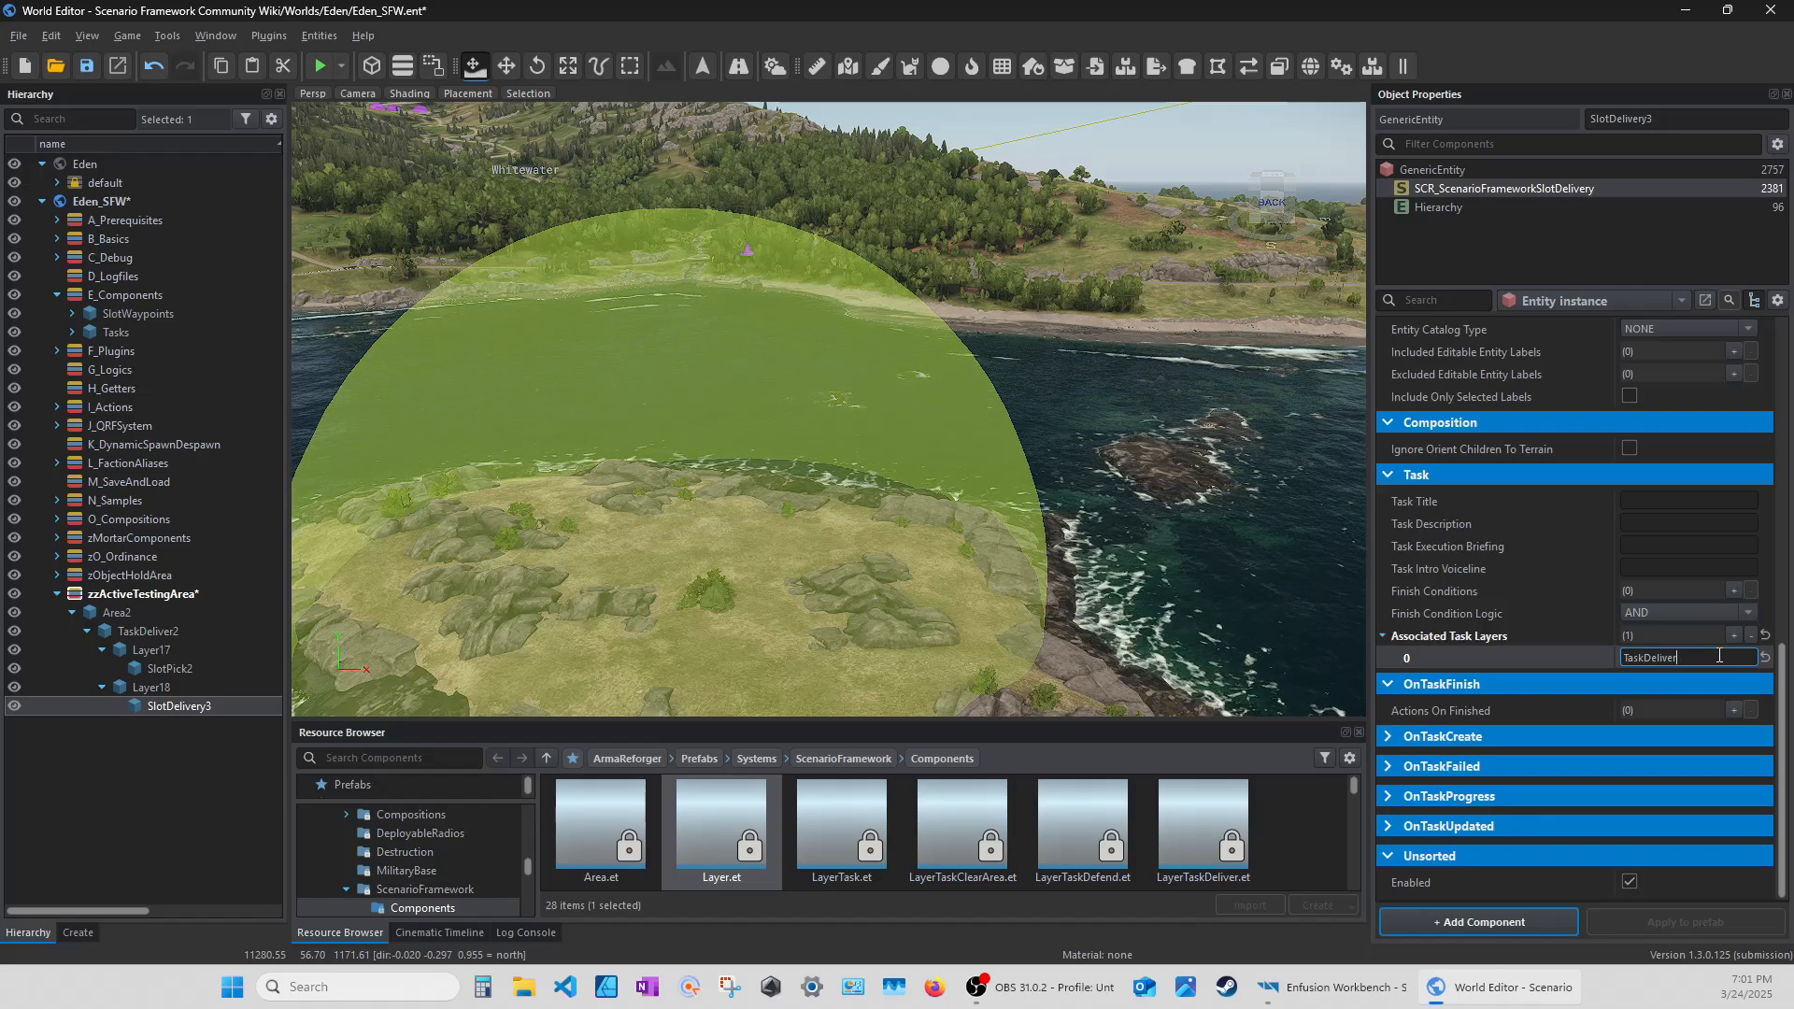
pyautogui.write('2')
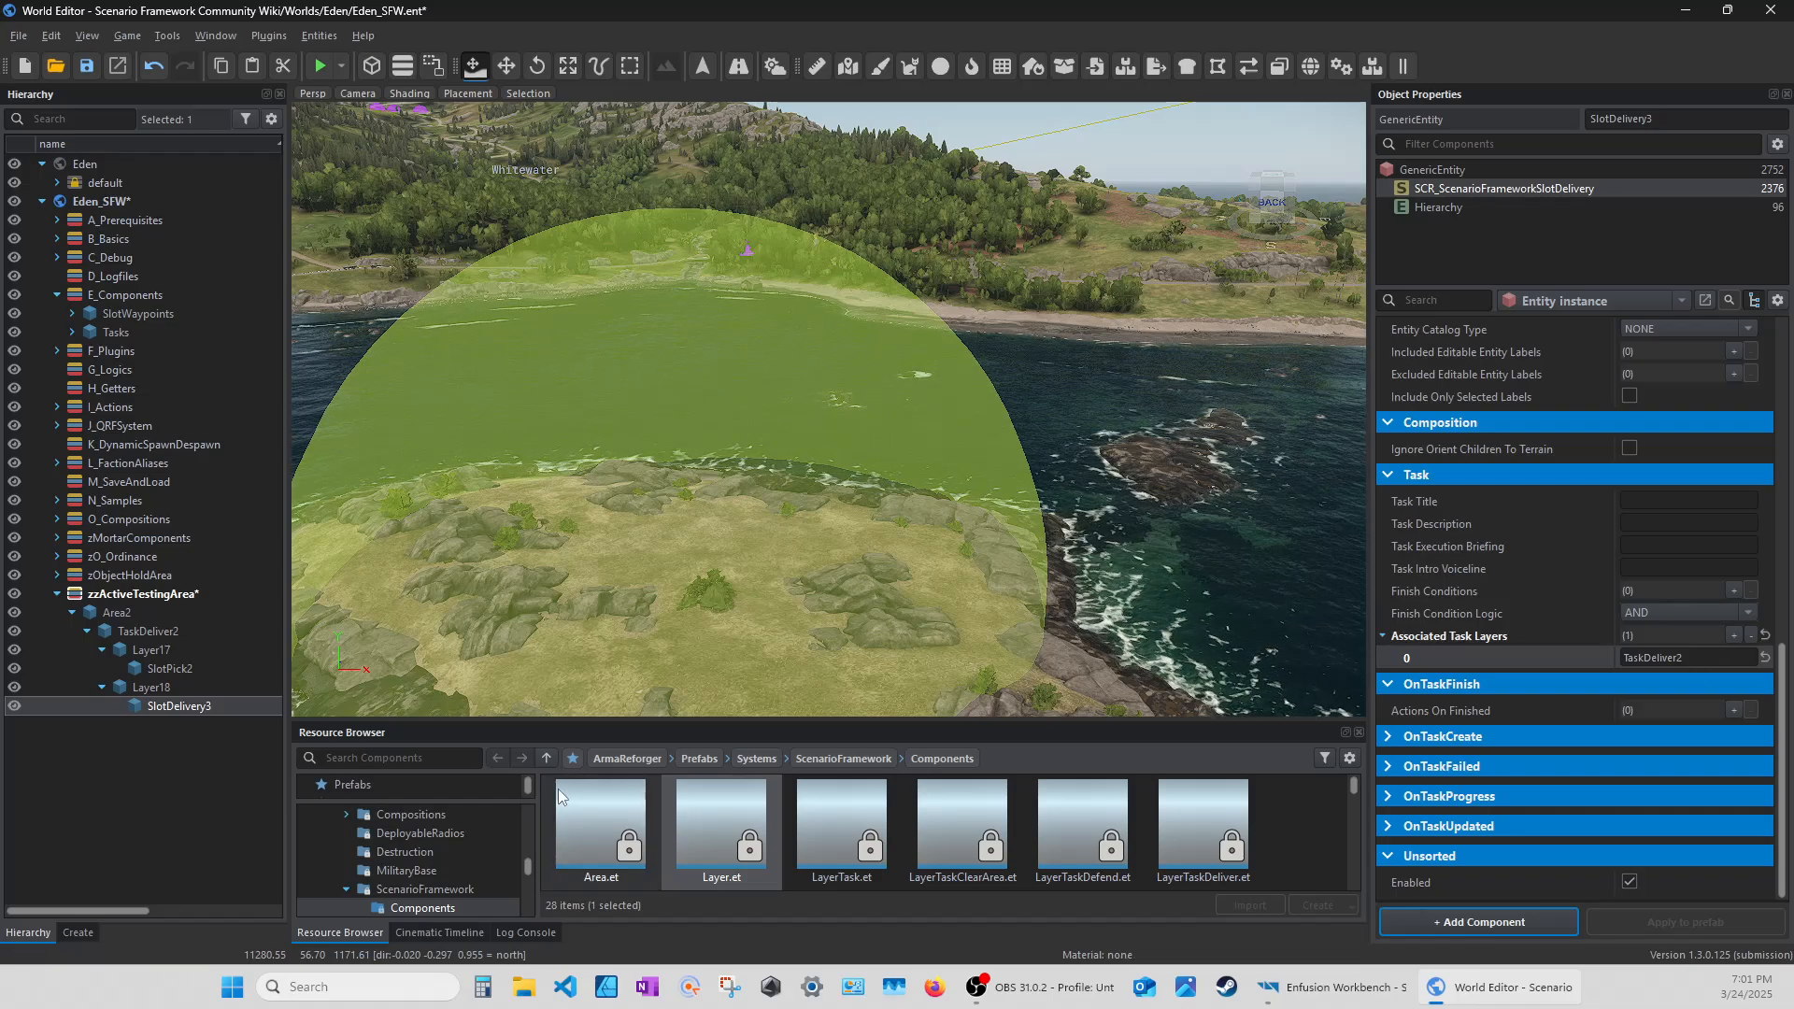
# Collapse the delivery task's layers in the hierarchy and snap Area2 to the ground.
pyautogui.click(159, 668)
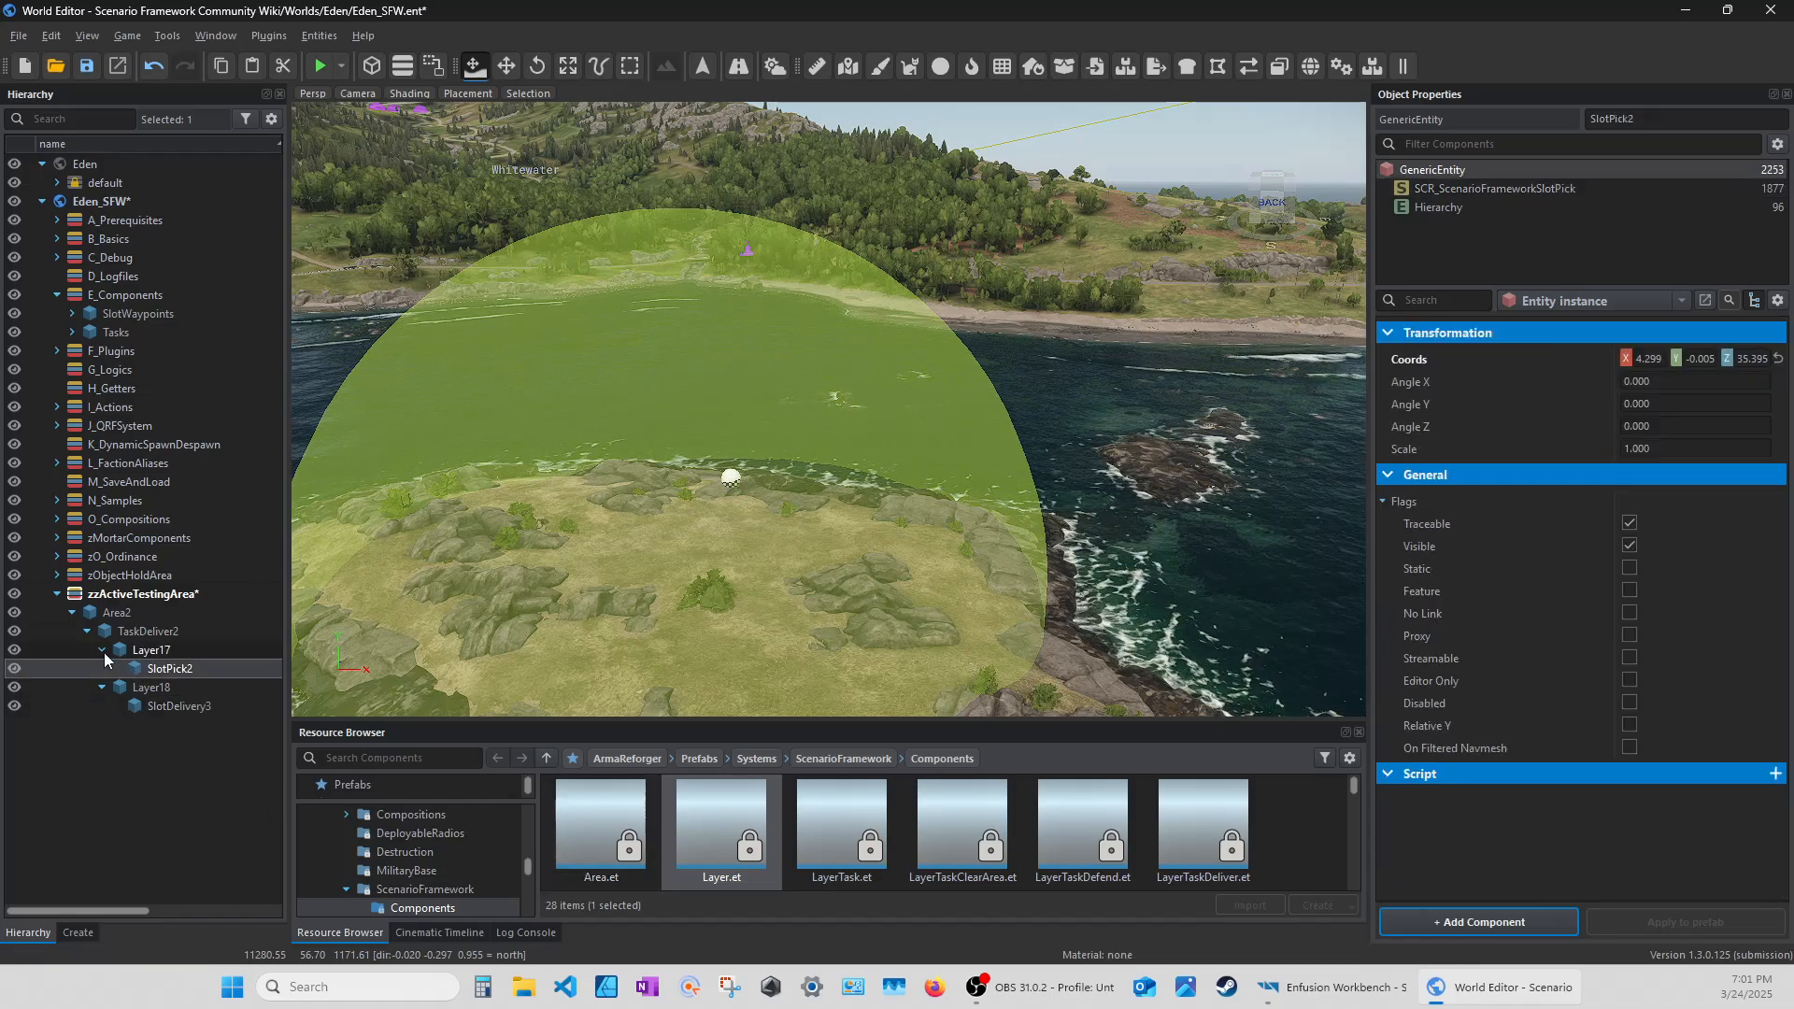
pyautogui.click(101, 649)
pyautogui.click(102, 669)
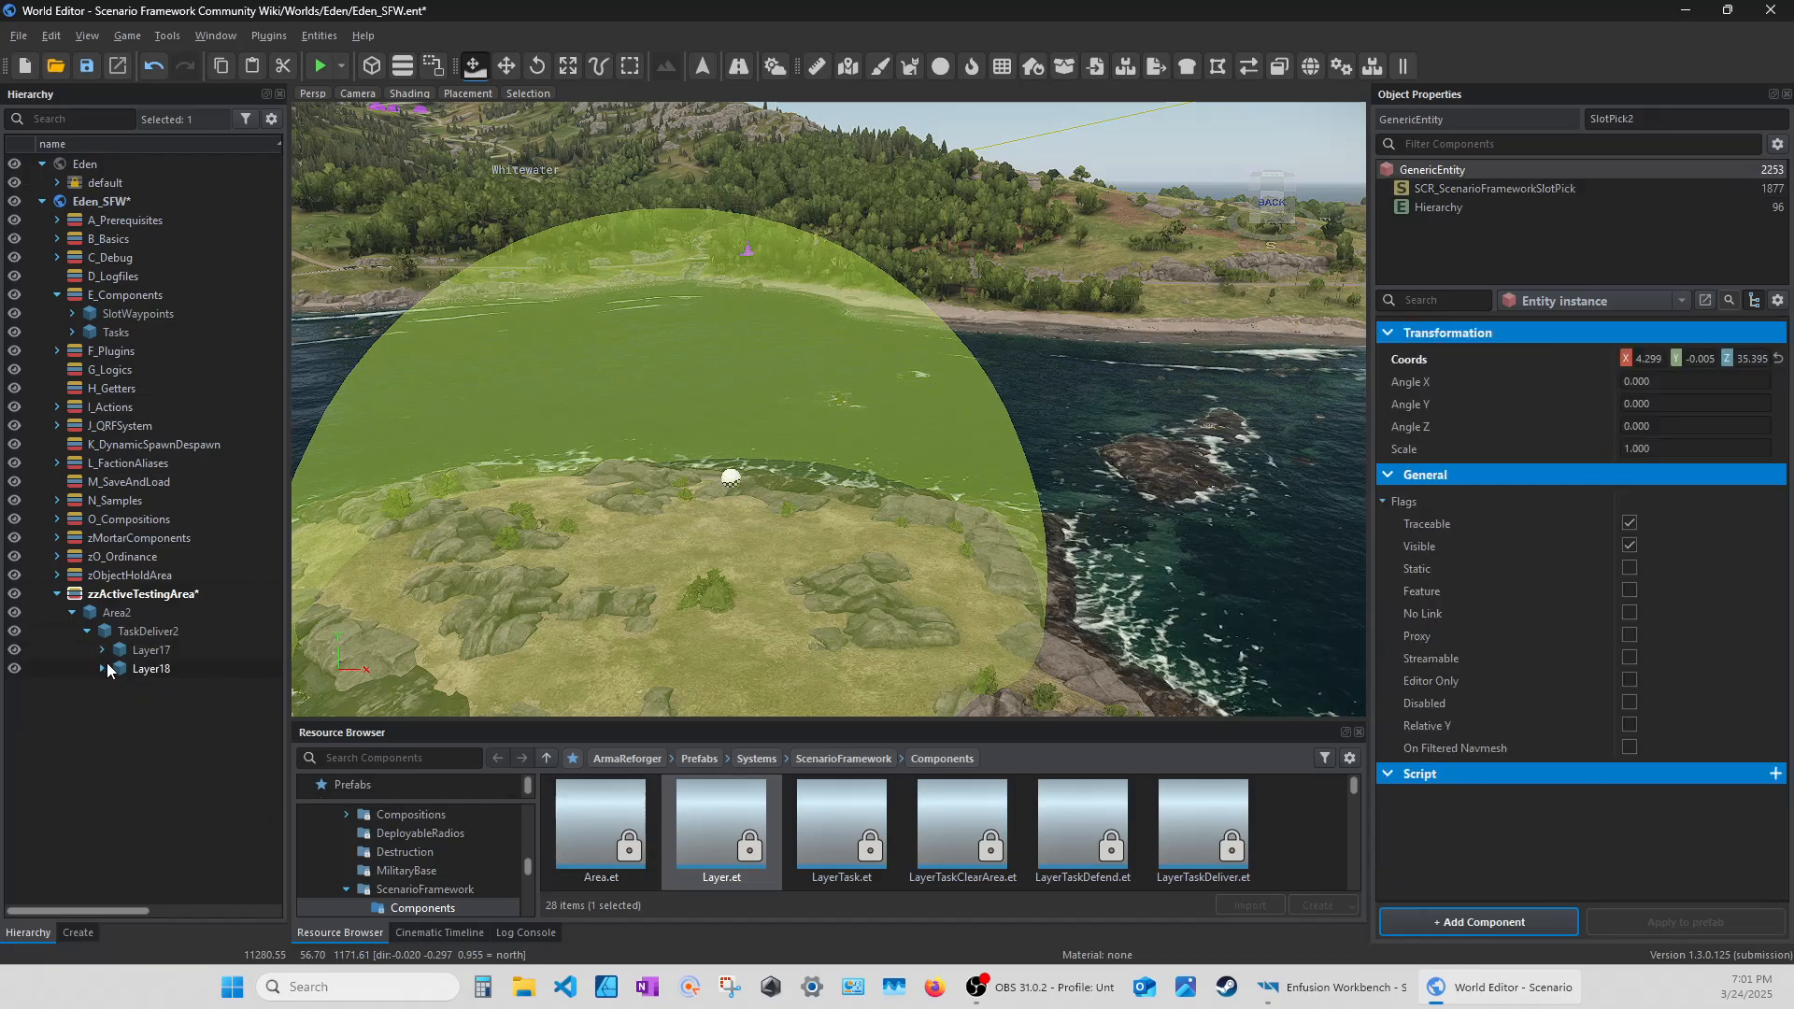
pyautogui.click(94, 617)
pyautogui.click(66, 611)
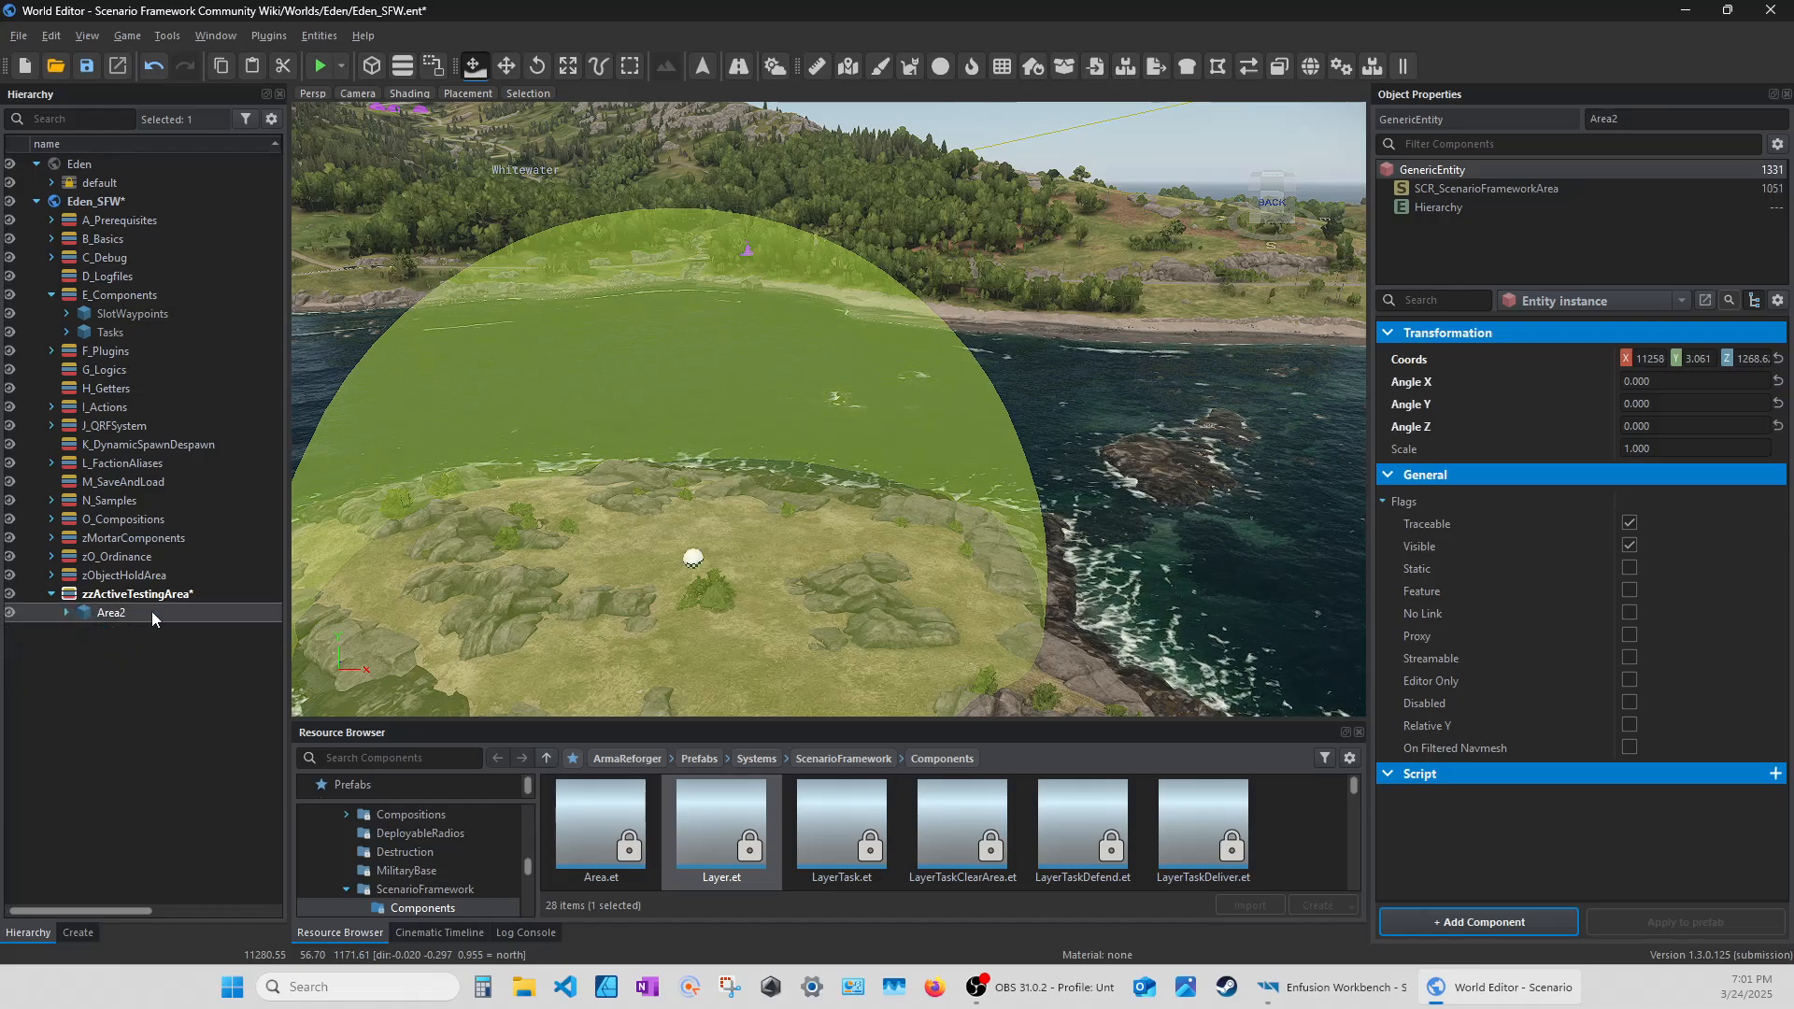
pyautogui.click(65, 613)
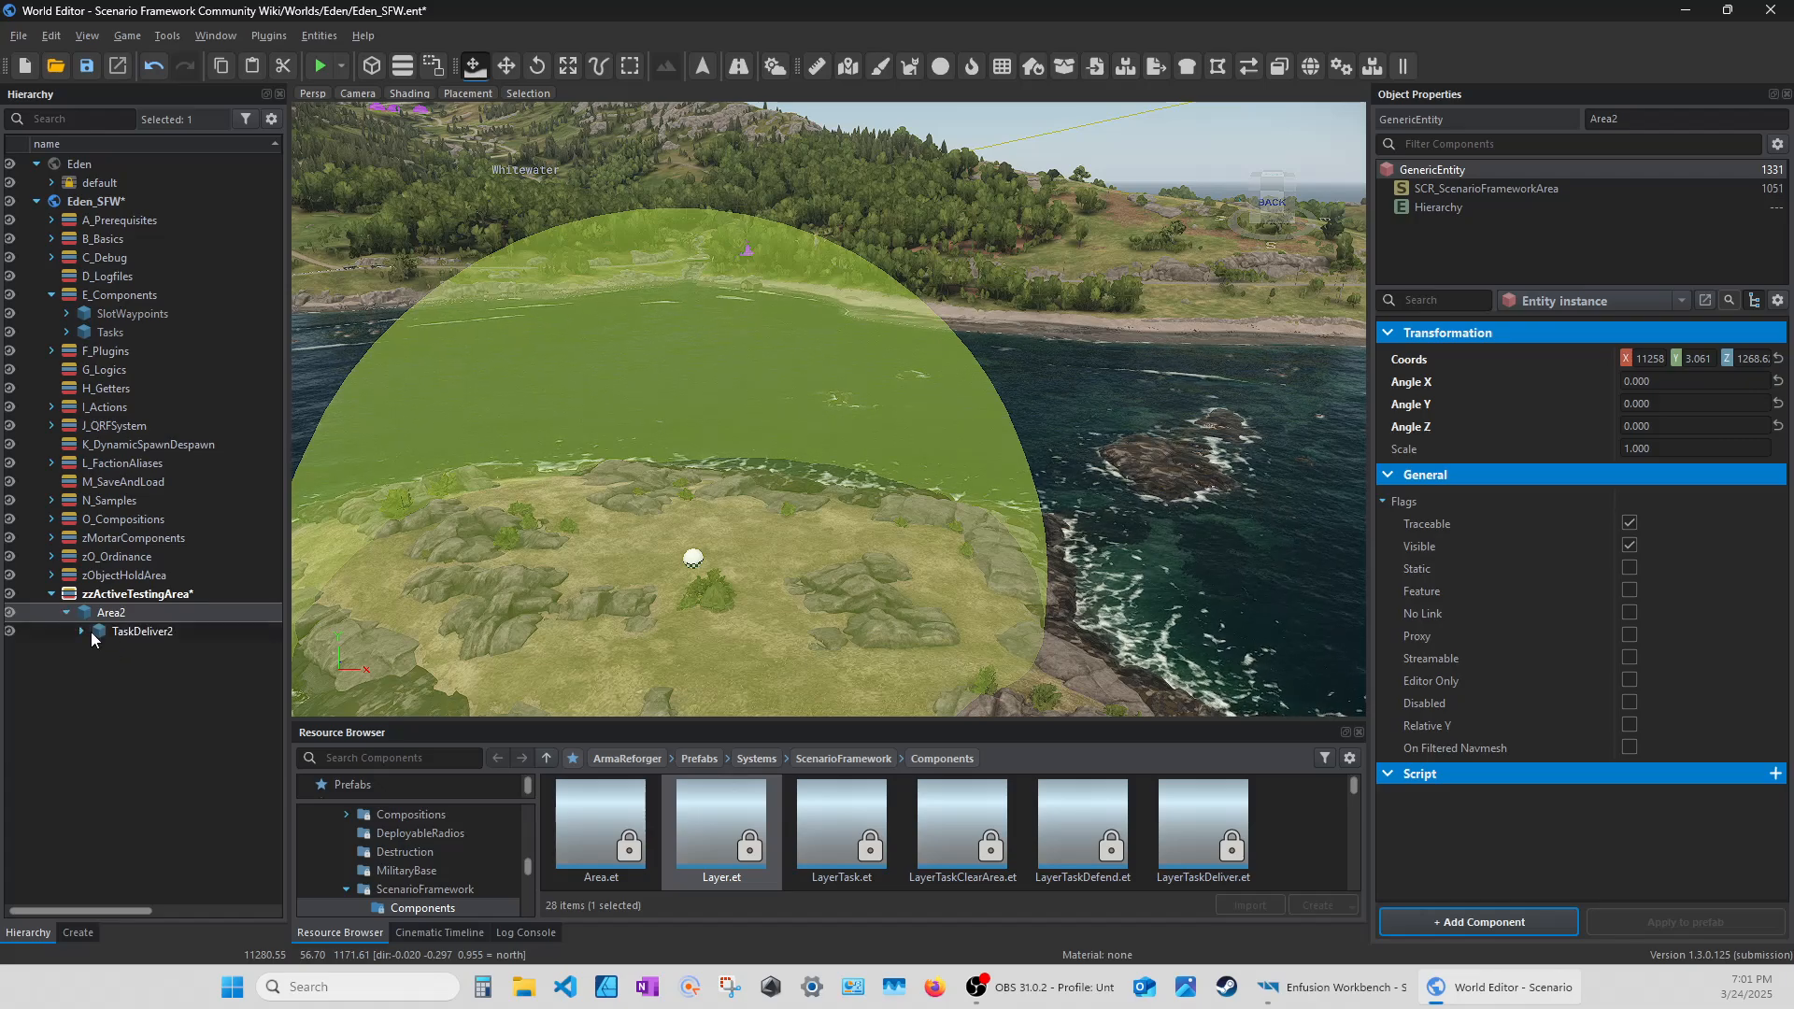
pyautogui.click(101, 631)
pyautogui.rightClick(91, 614)
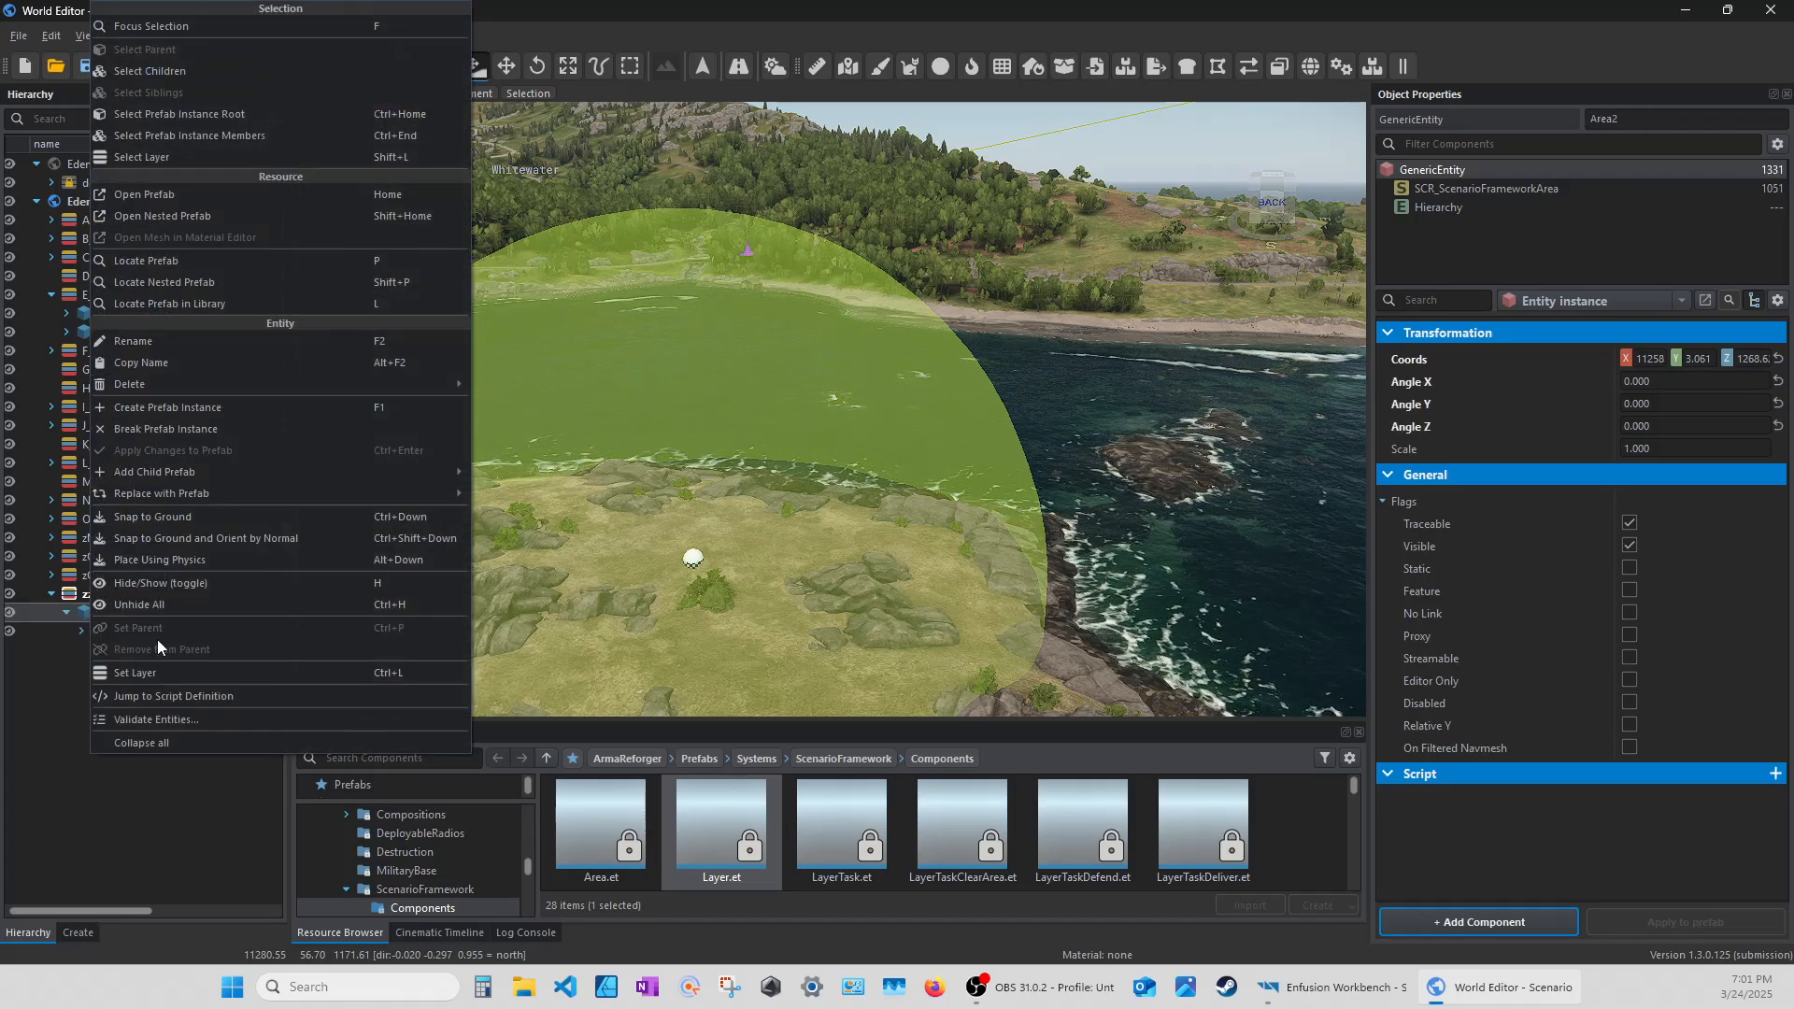
pyautogui.click(143, 514)
# Set TaskDeliver2's X, Y and Z coordinates to 0 so it sits at Area2's origin.
pyautogui.click(109, 630)
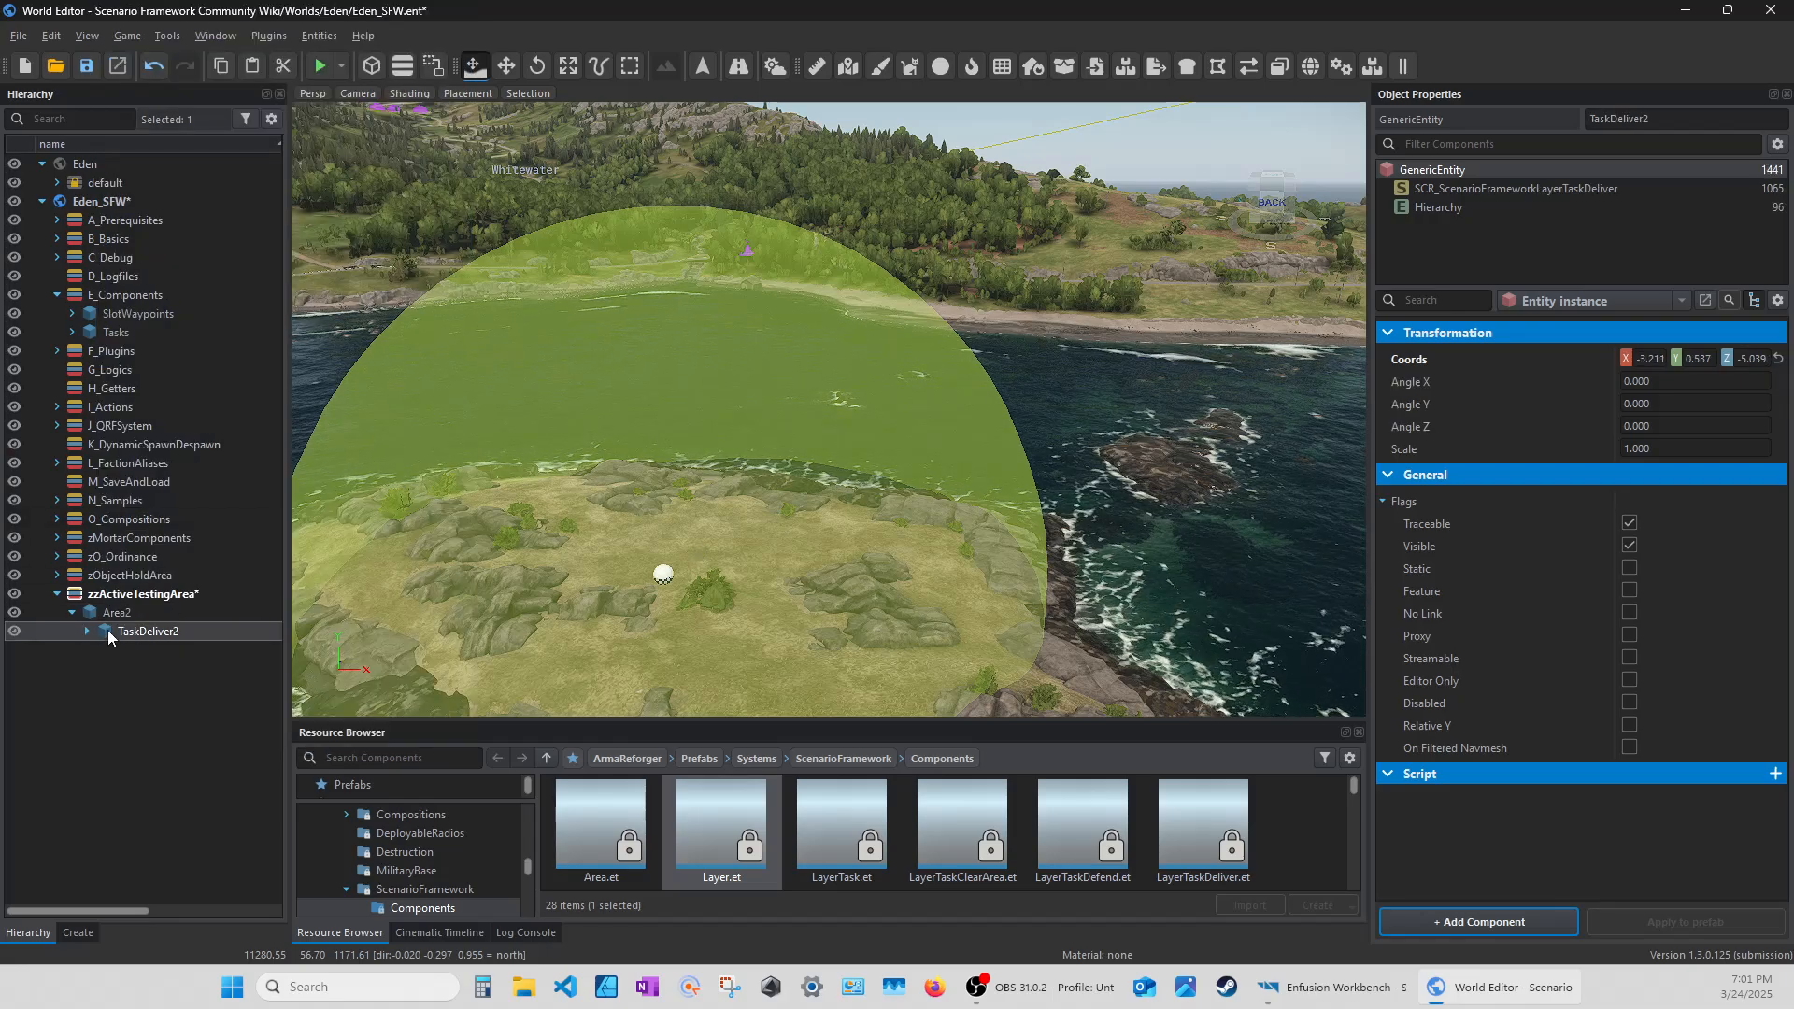
pyautogui.click(1657, 358)
pyautogui.write('0')
pyautogui.press('Tab')
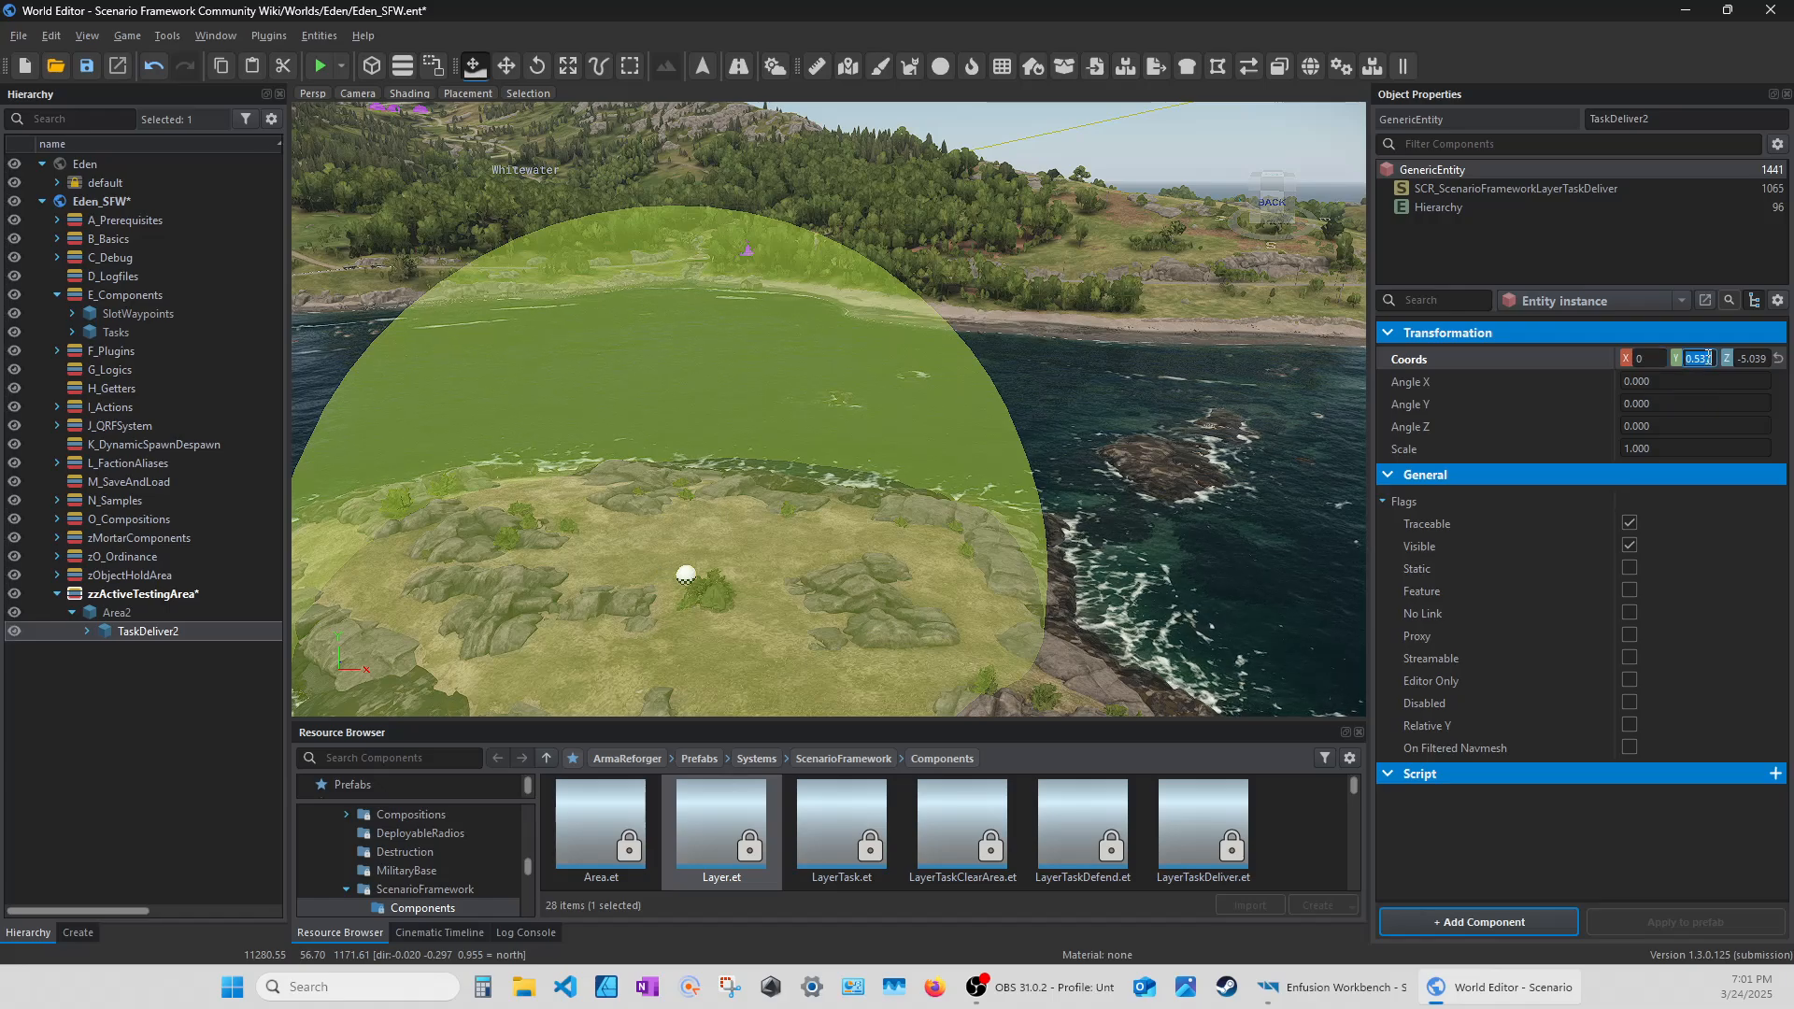
pyautogui.write('0')
pyautogui.press('Tab')
pyautogui.write('0')
pyautogui.press('Tab')
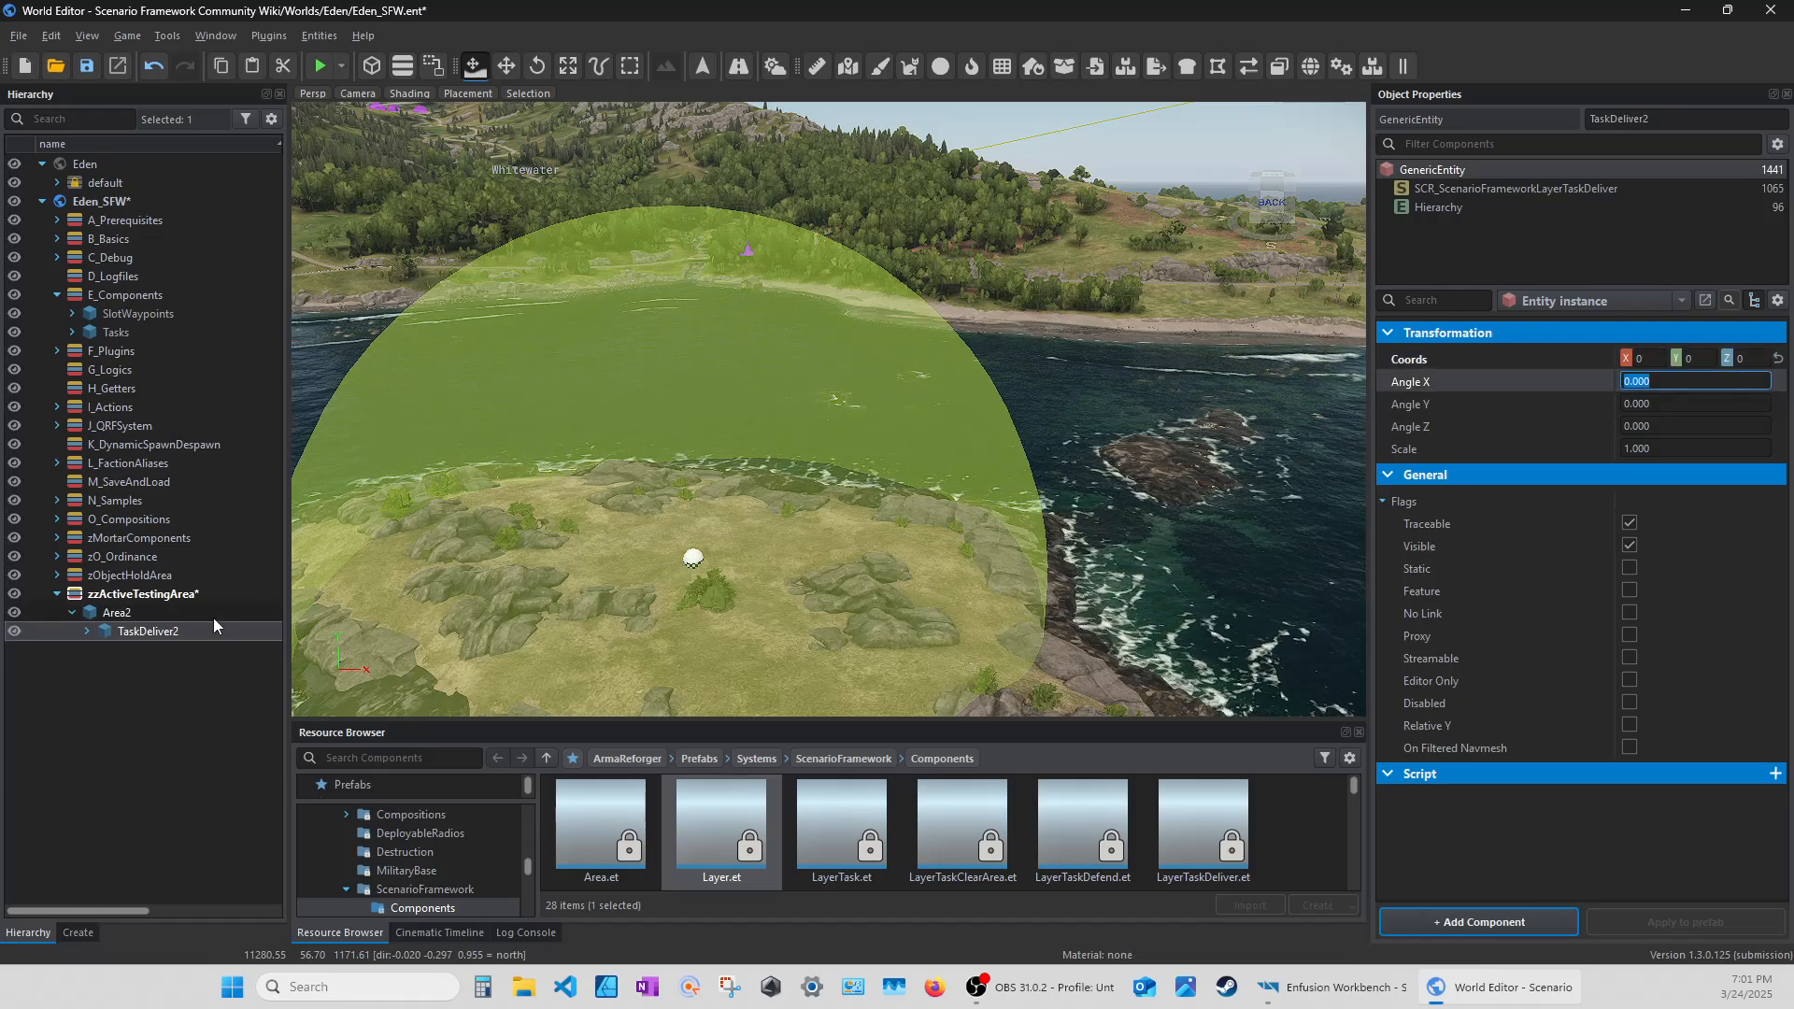
# Set the X, Y and Z coordinates of SlotPick2 in Layer17 to 0 and widen the property value fields.
pyautogui.click(86, 631)
pyautogui.click(149, 651)
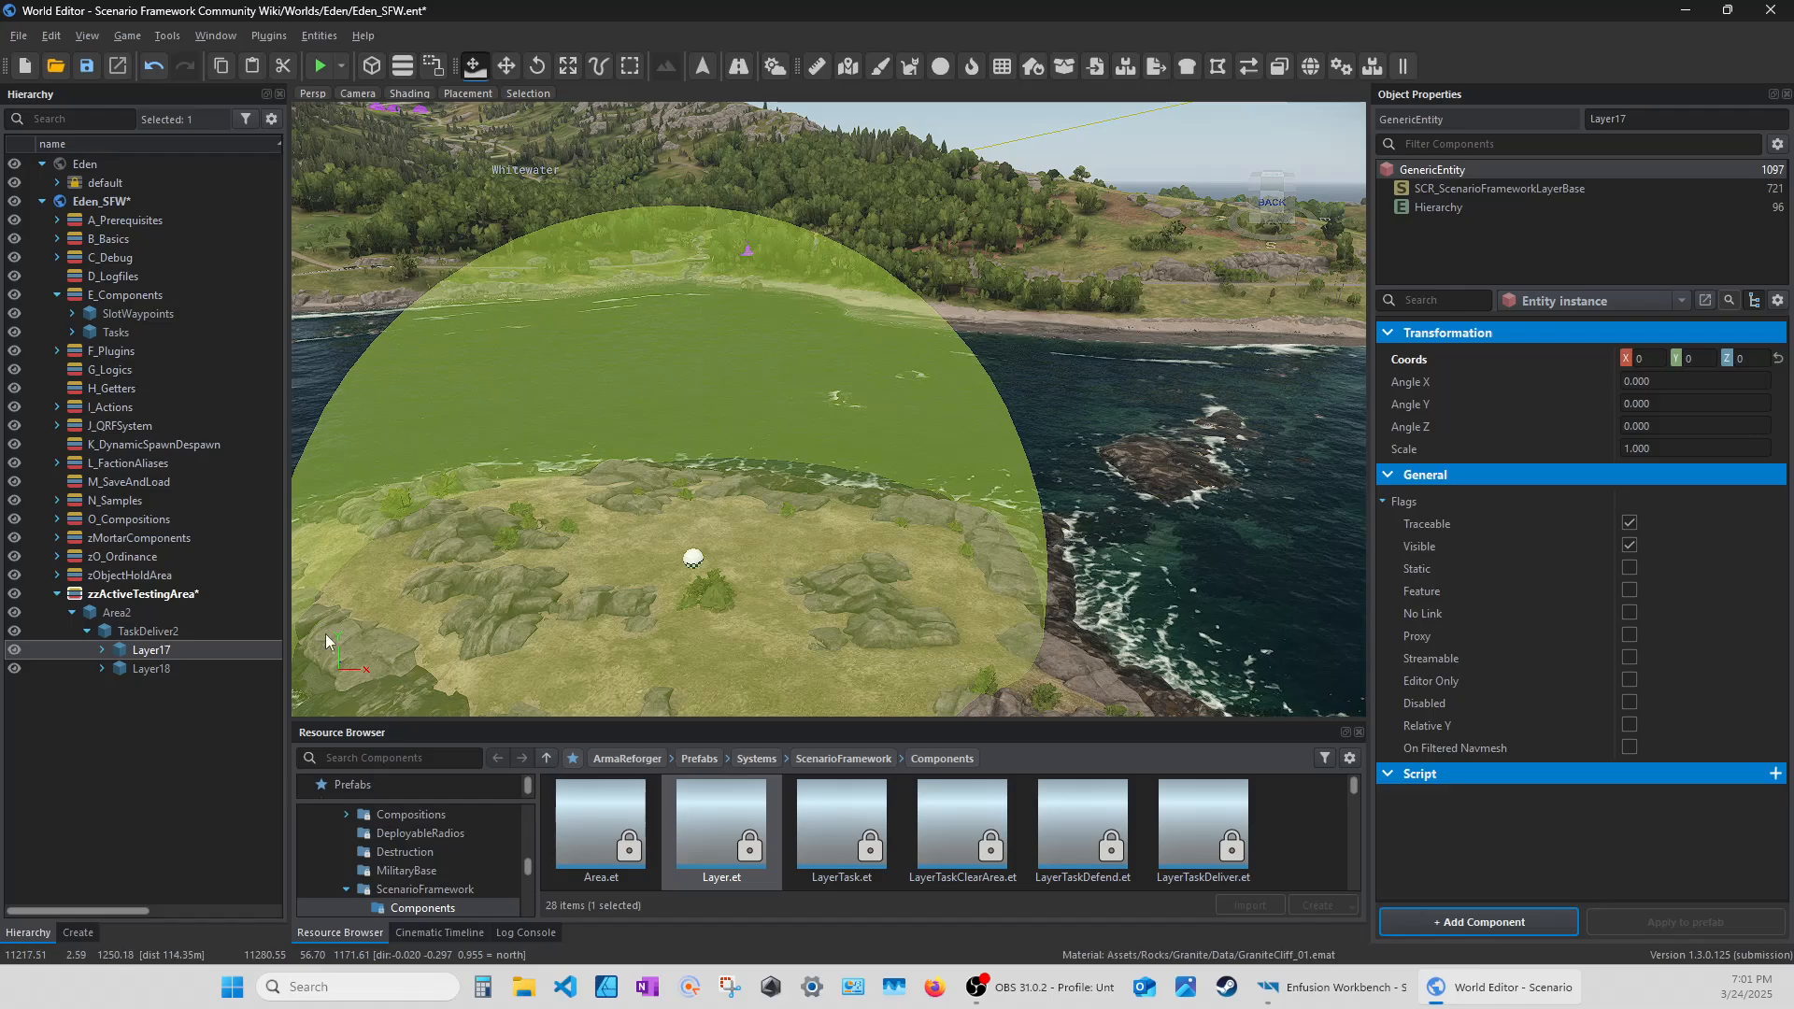
pyautogui.click(140, 669)
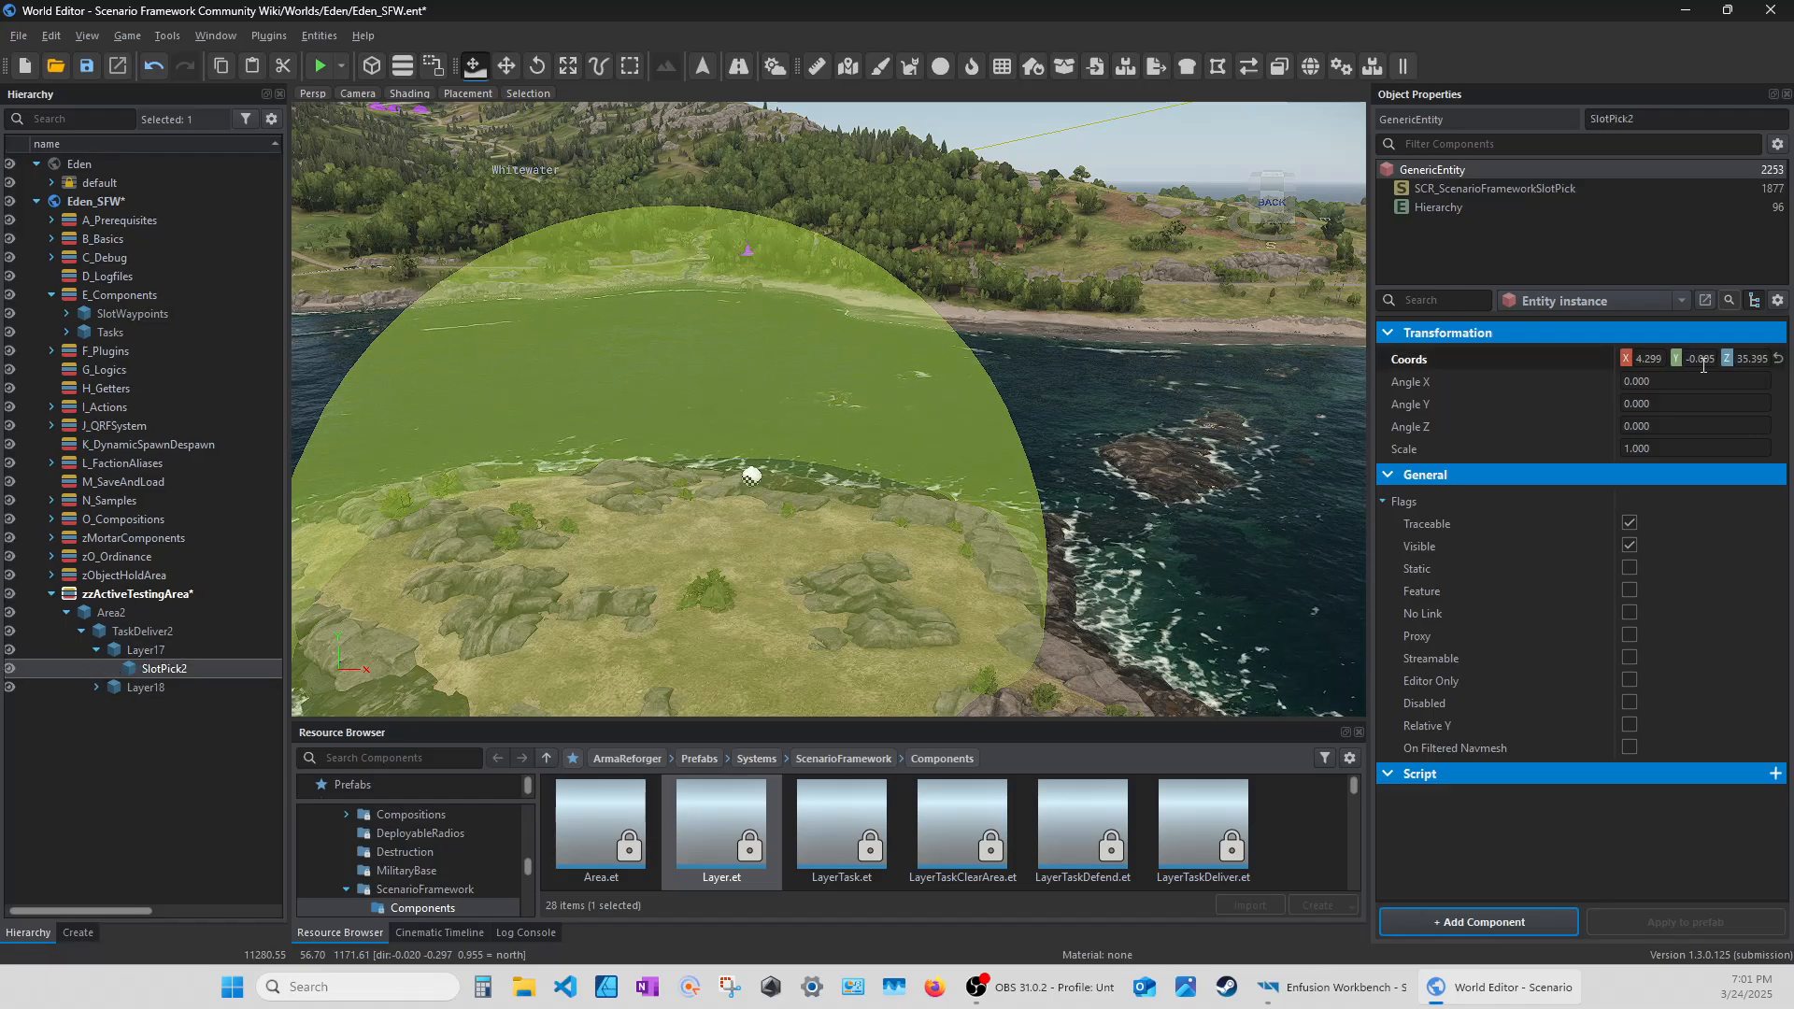
pyautogui.click(1654, 359)
pyautogui.write('0')
pyautogui.press('Tab')
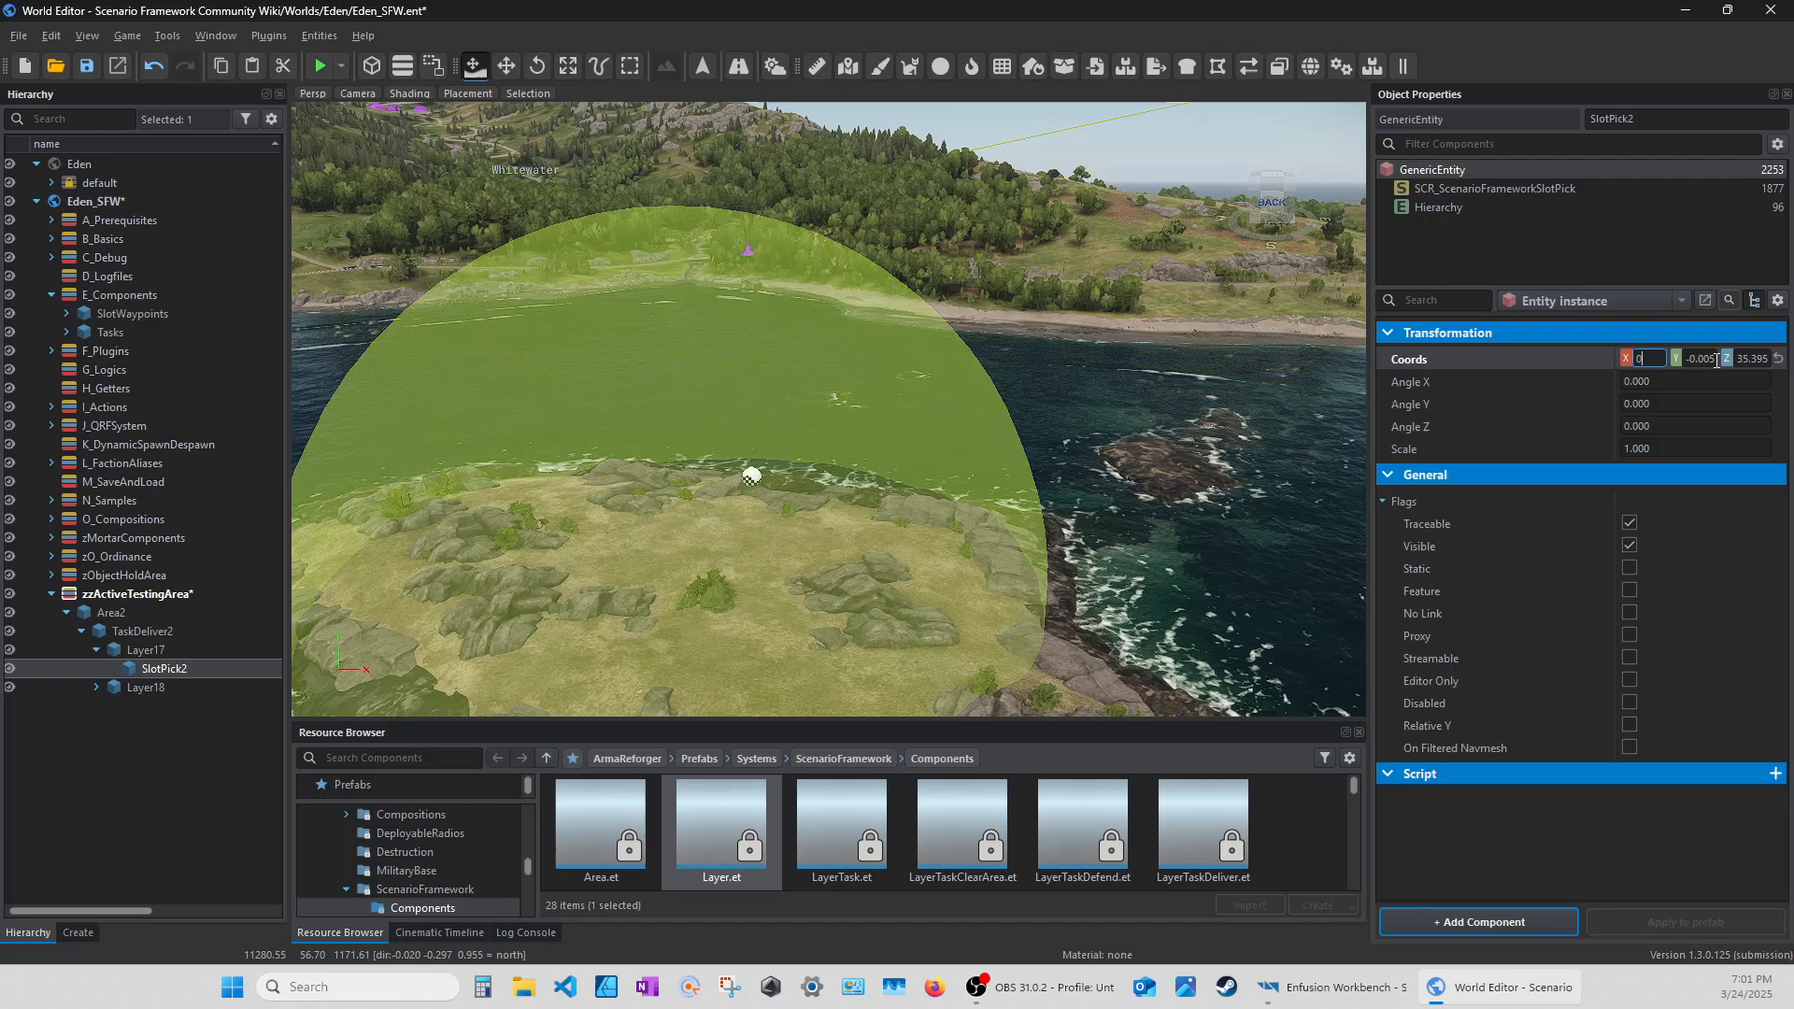
pyautogui.write('0')
pyautogui.press('Return')
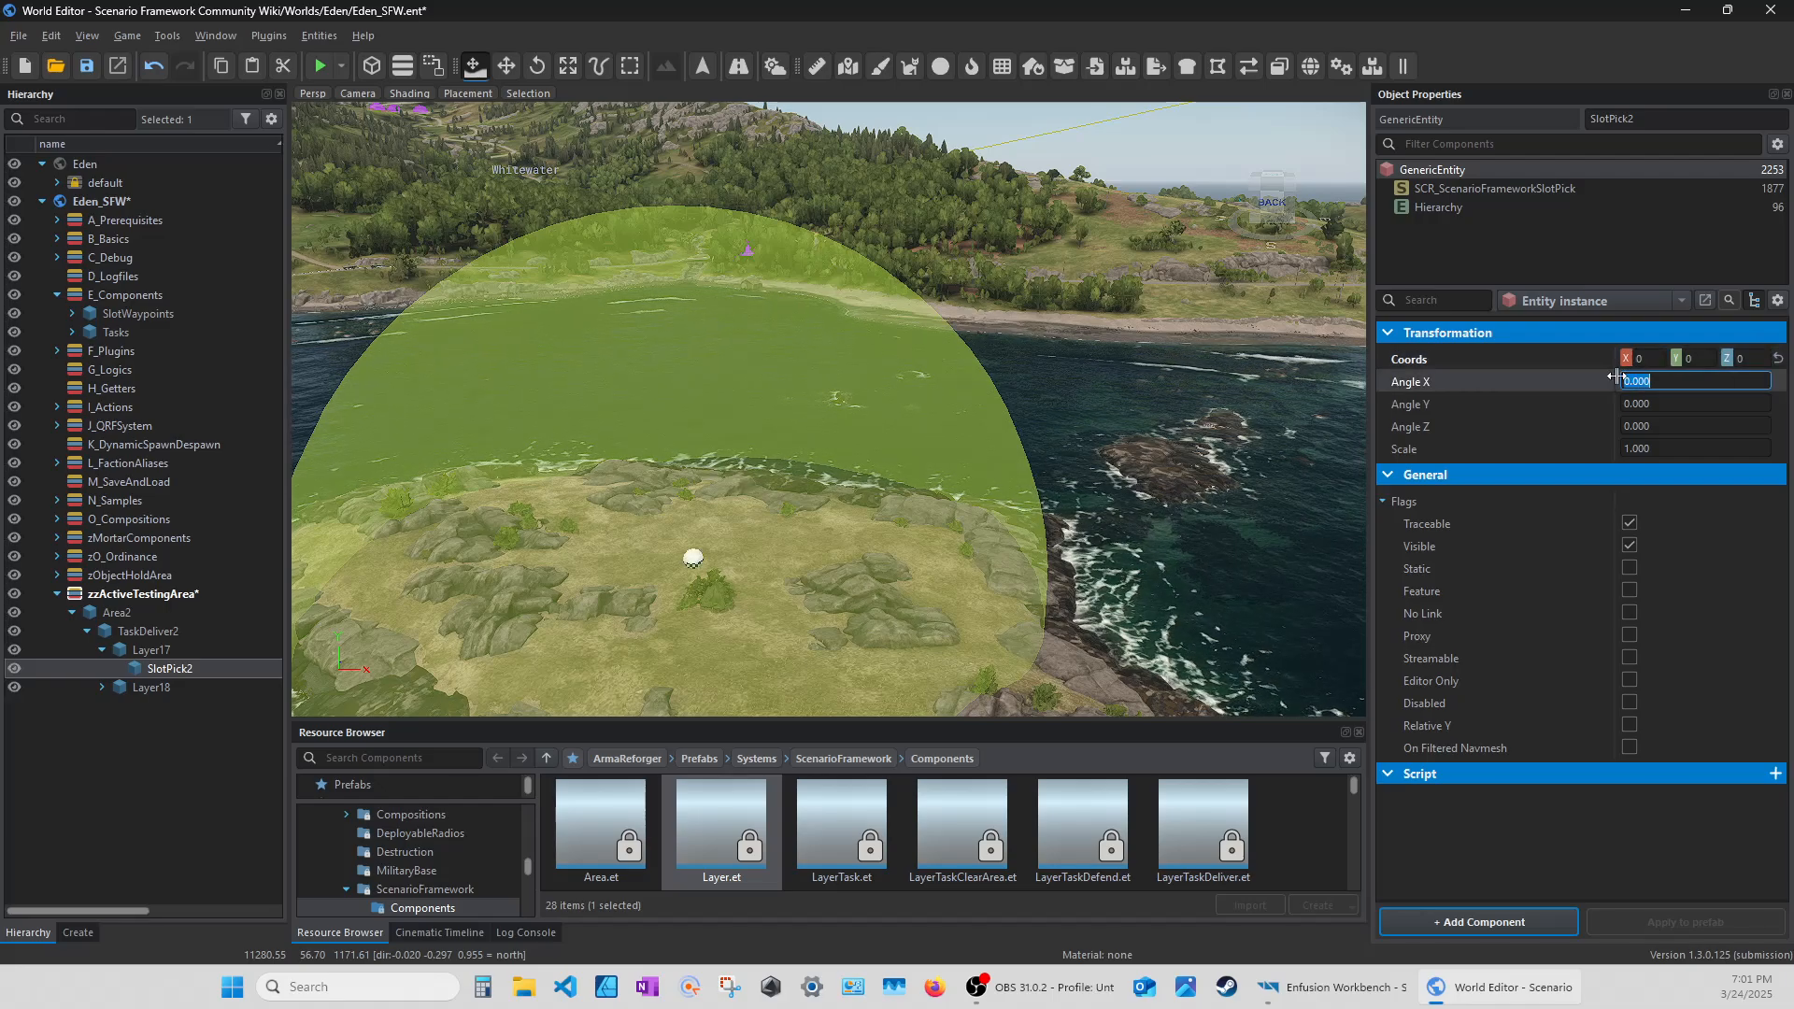
pyautogui.moveTo(1617, 377); pyautogui.dragTo(1516, 378)
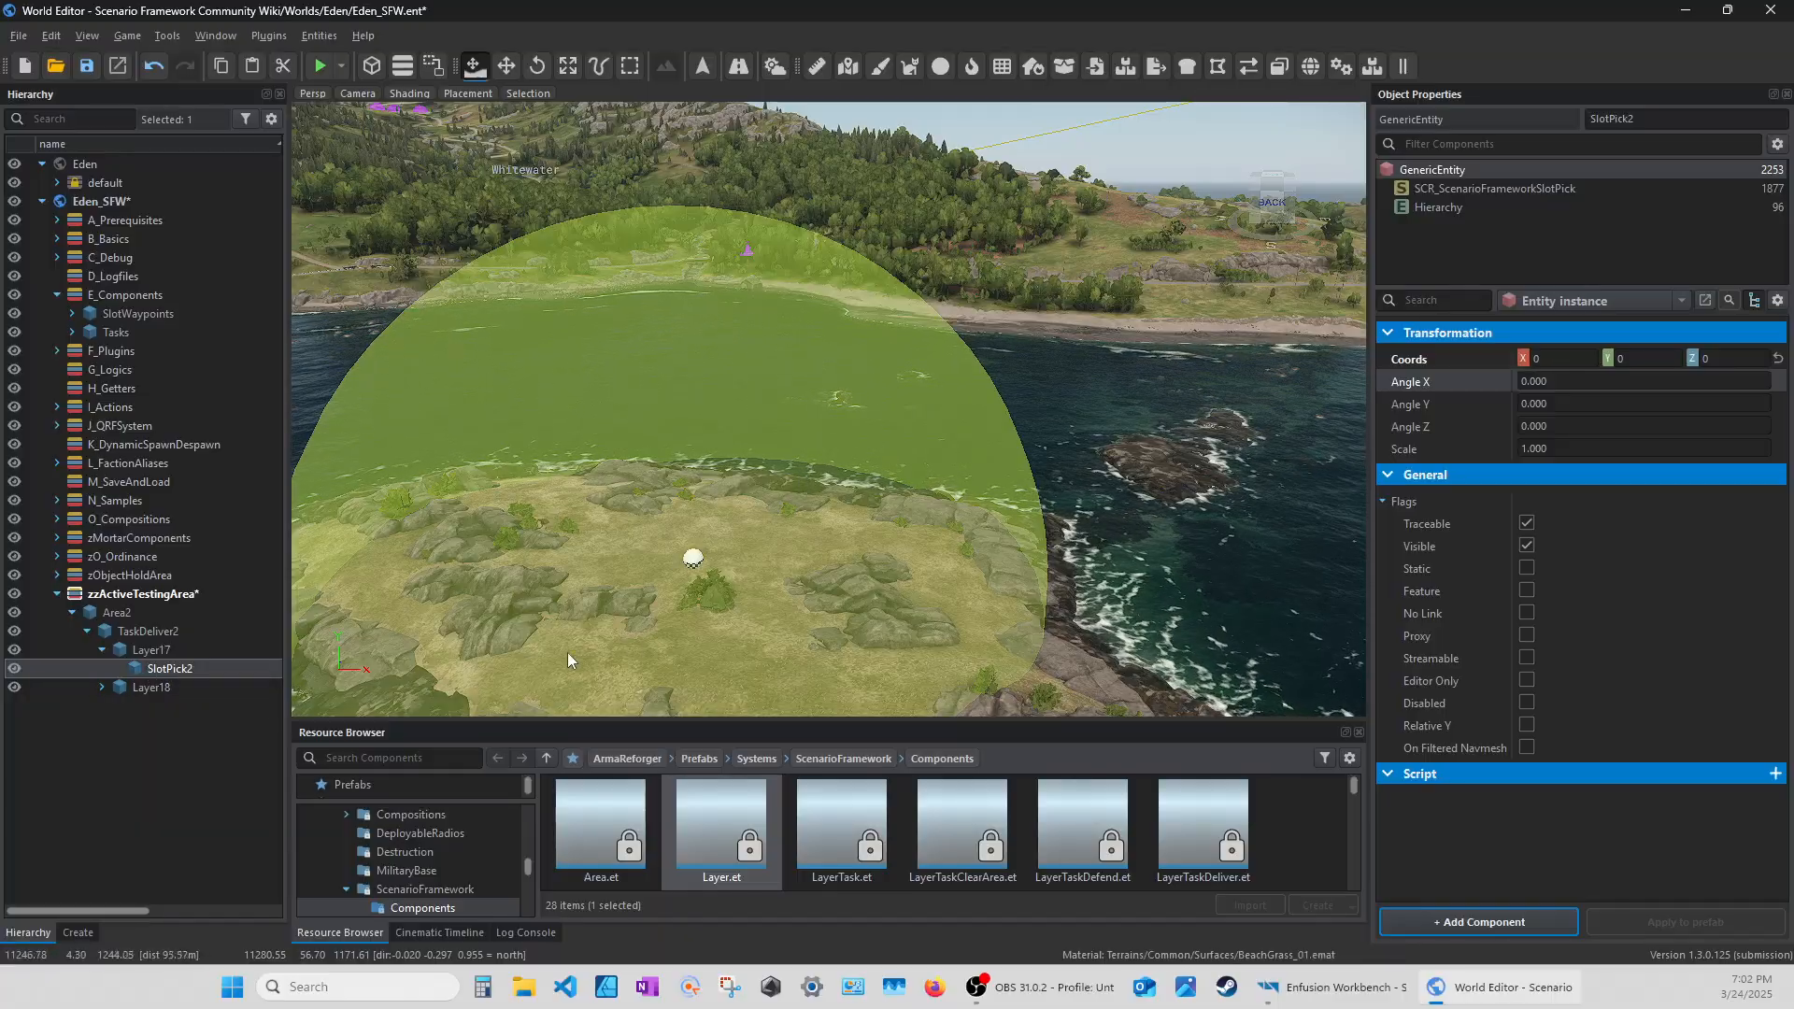
# Raise SlotPick2 vertically above the grass to a Y coordinate of about 0.65.
pyautogui.press('w')
pyautogui.moveTo(569, 653); pyautogui.dragTo(456, 671, button='right')
pyautogui.press('w')
pyautogui.press('w')
pyautogui.press('e')
pyautogui.press('w')
pyautogui.moveTo(775, 561); pyautogui.dragTo(774, 495)
pyautogui.moveTo(774, 495); pyautogui.dragTo(729, 434, button='right')
pyautogui.press('s')
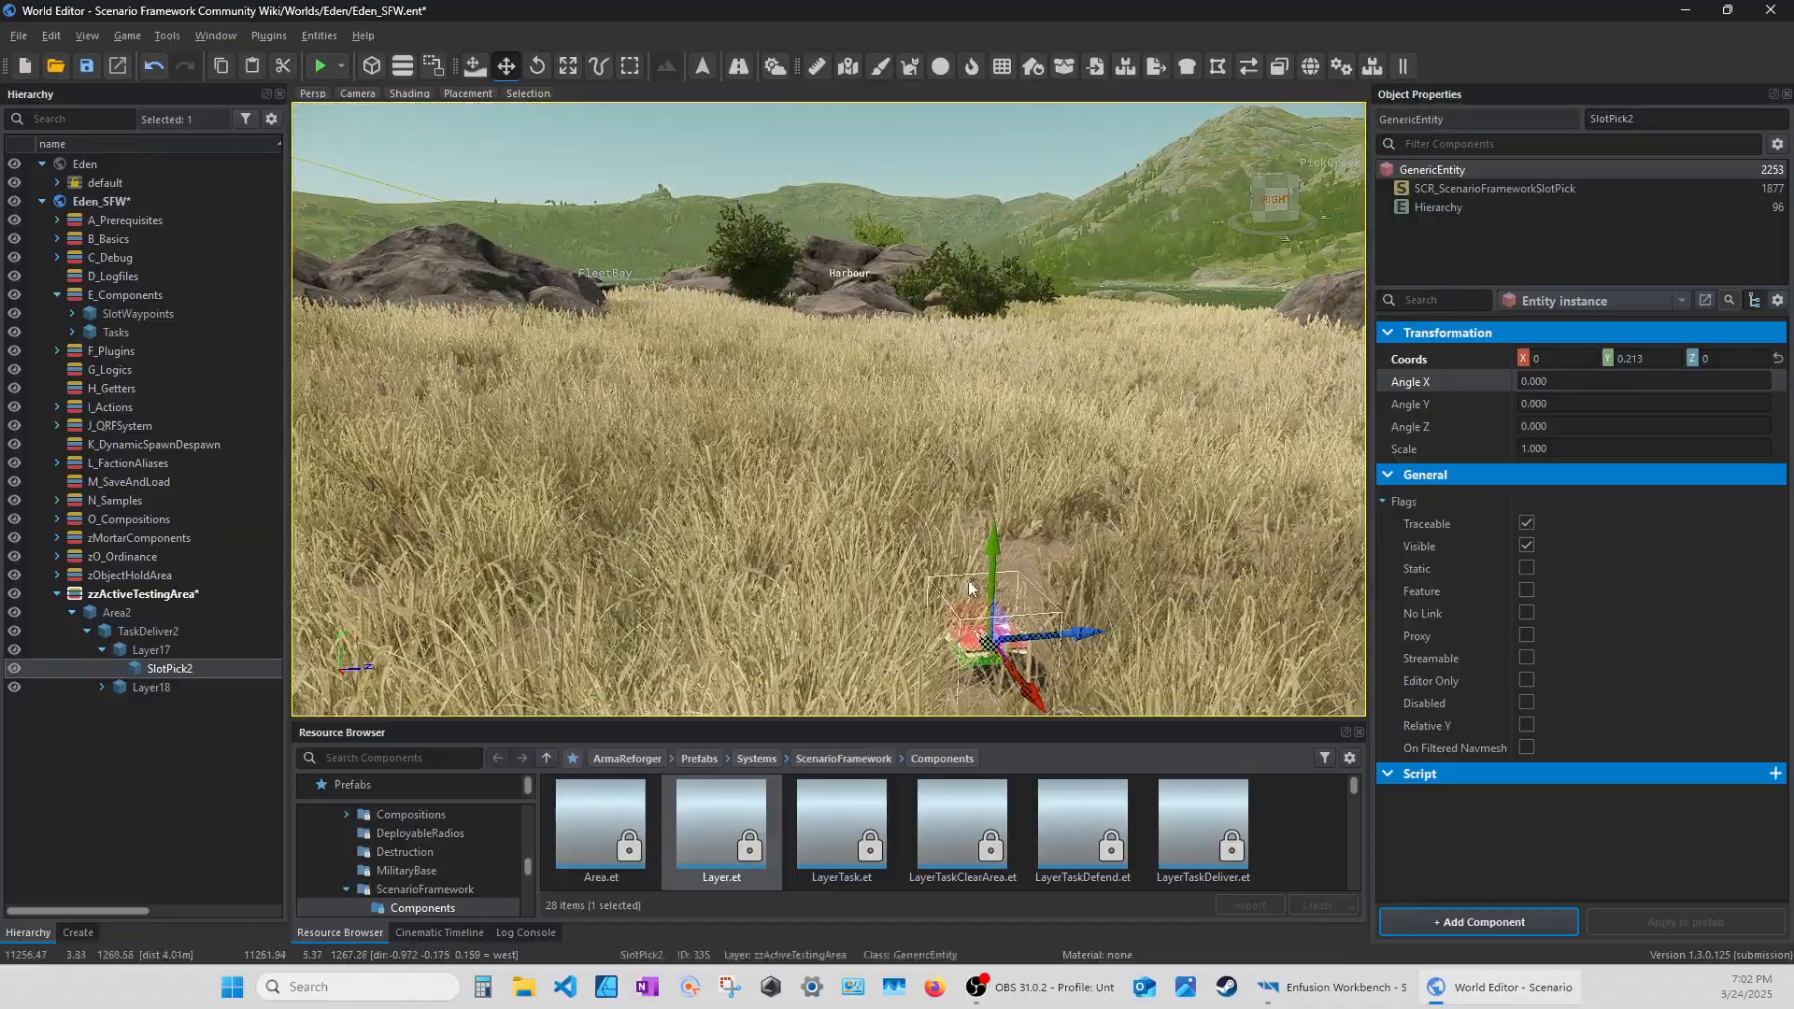
pyautogui.moveTo(993, 584); pyautogui.dragTo(993, 504)
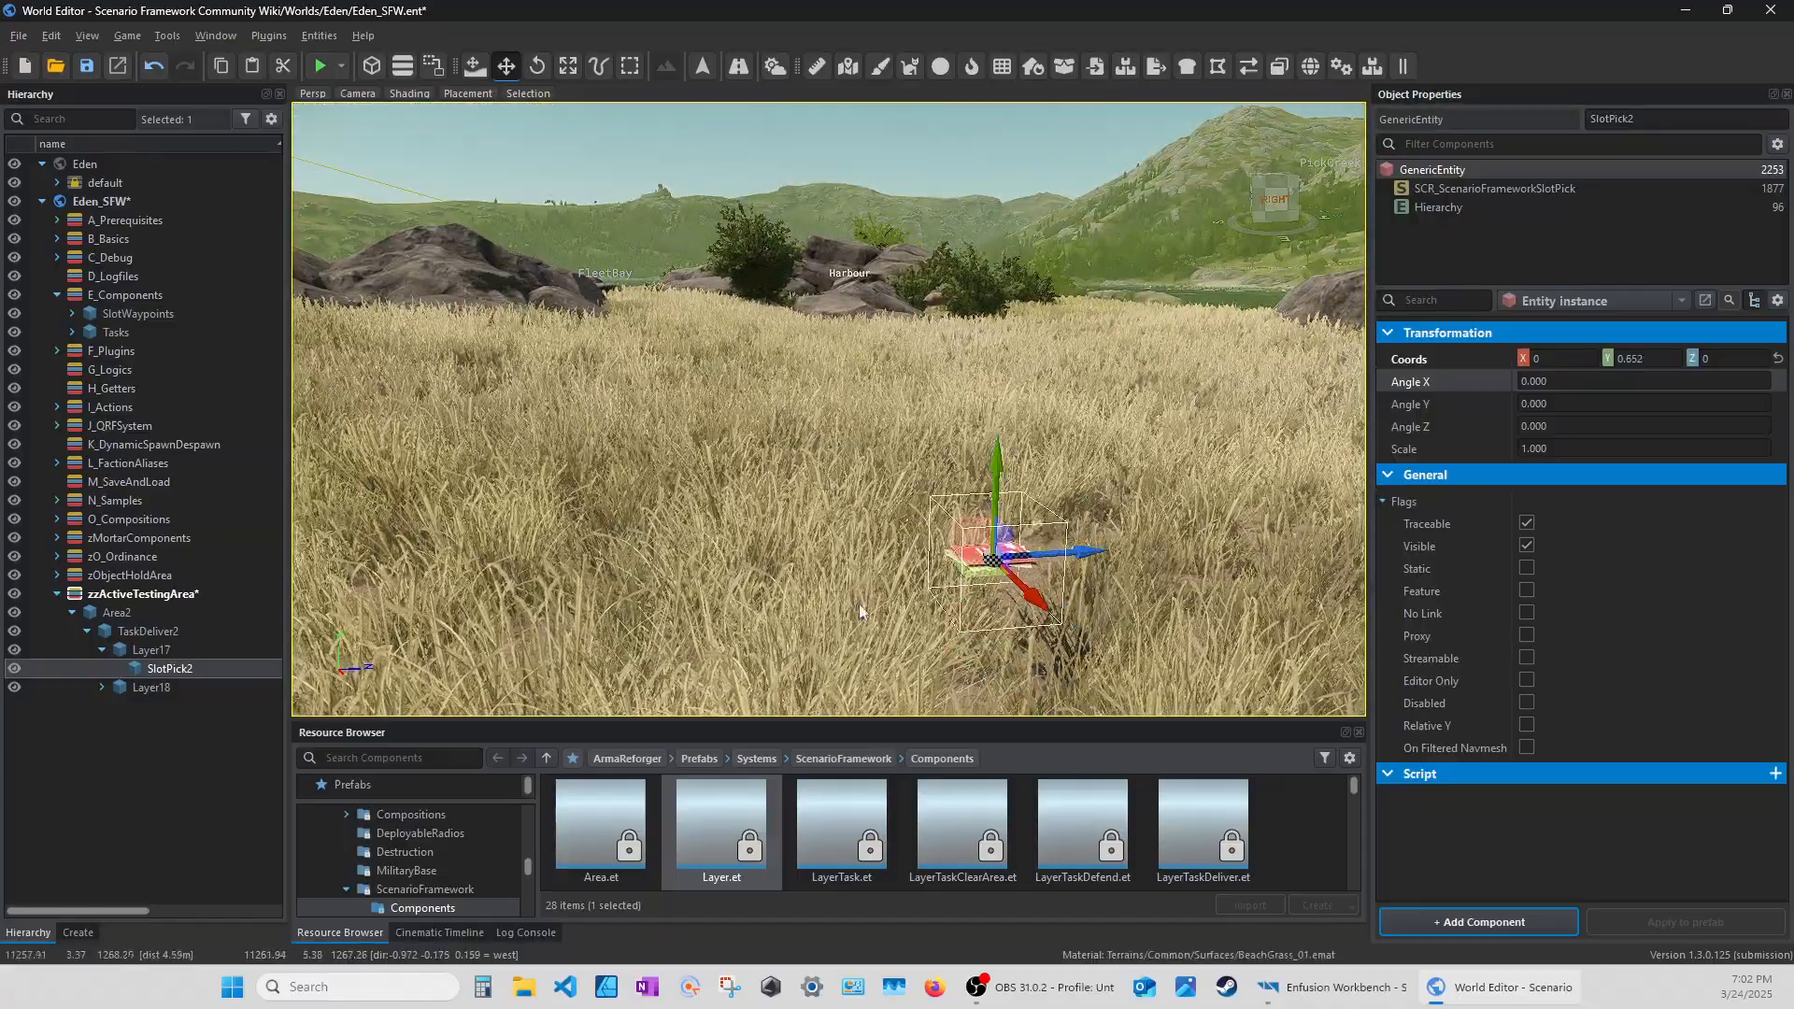
# Save the world with the edited delivery task.
pyautogui.click(142, 651)
pyautogui.click(123, 671)
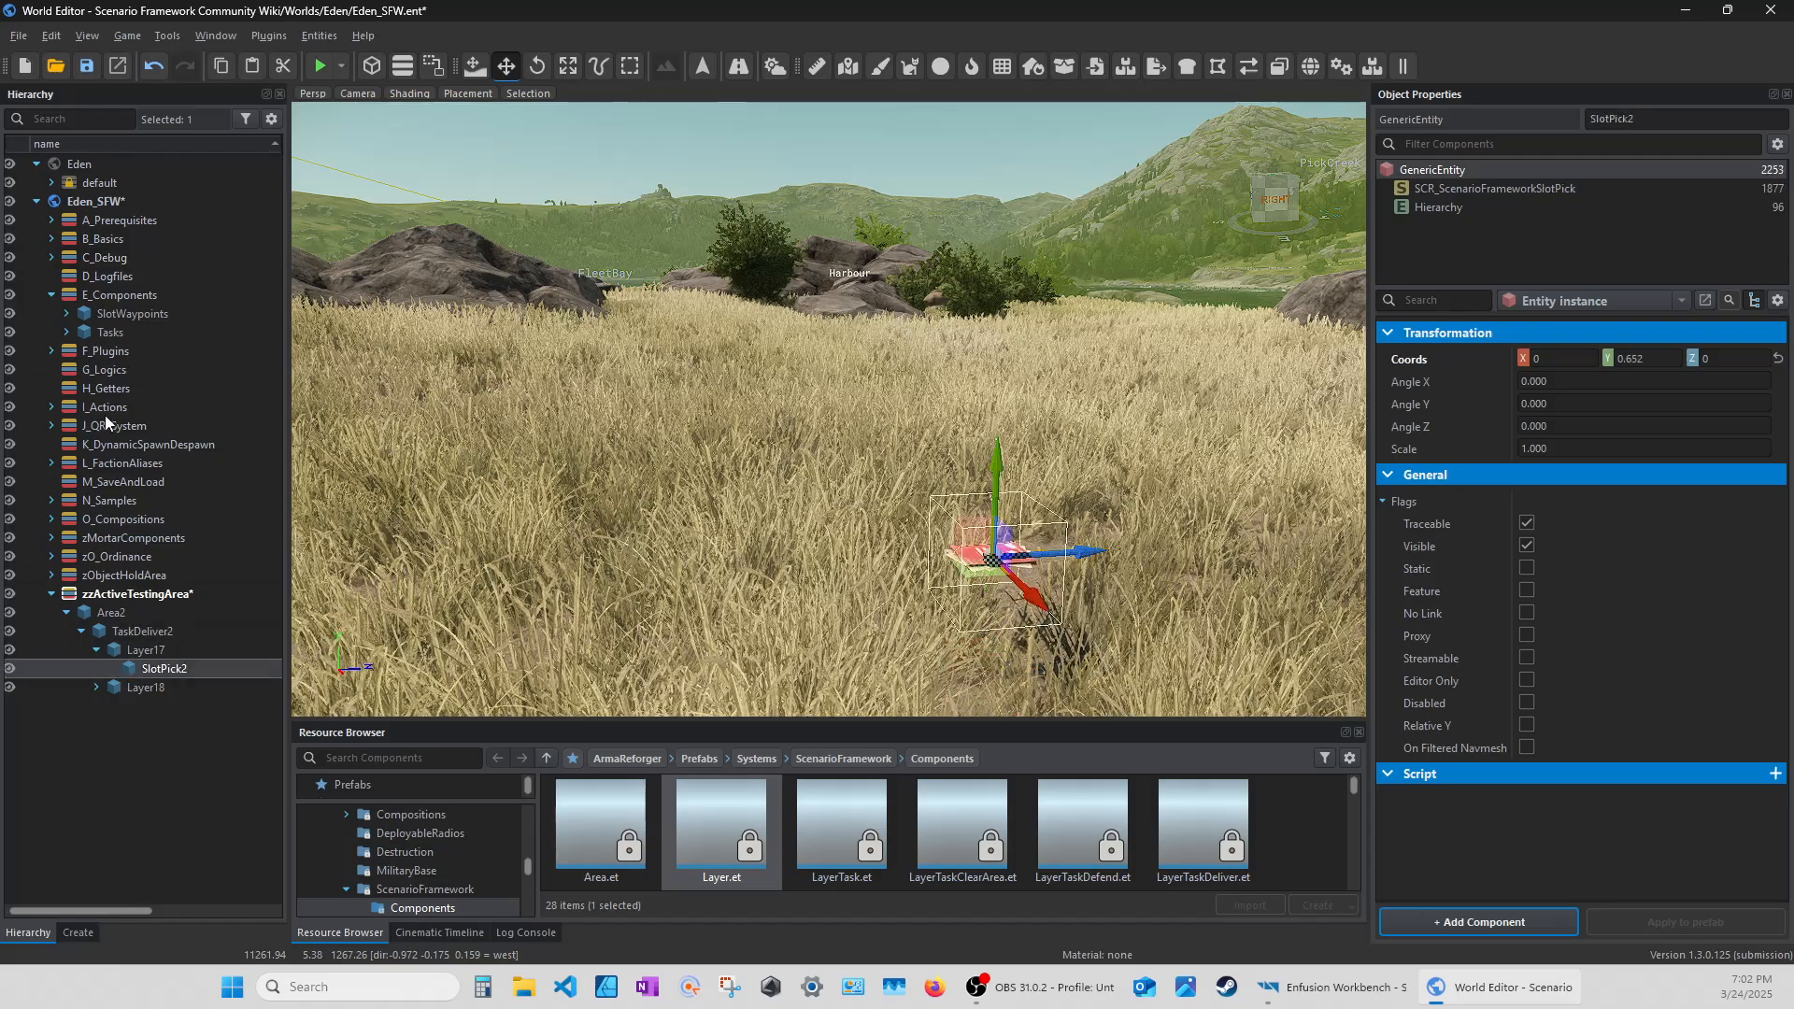
pyautogui.click(86, 66)
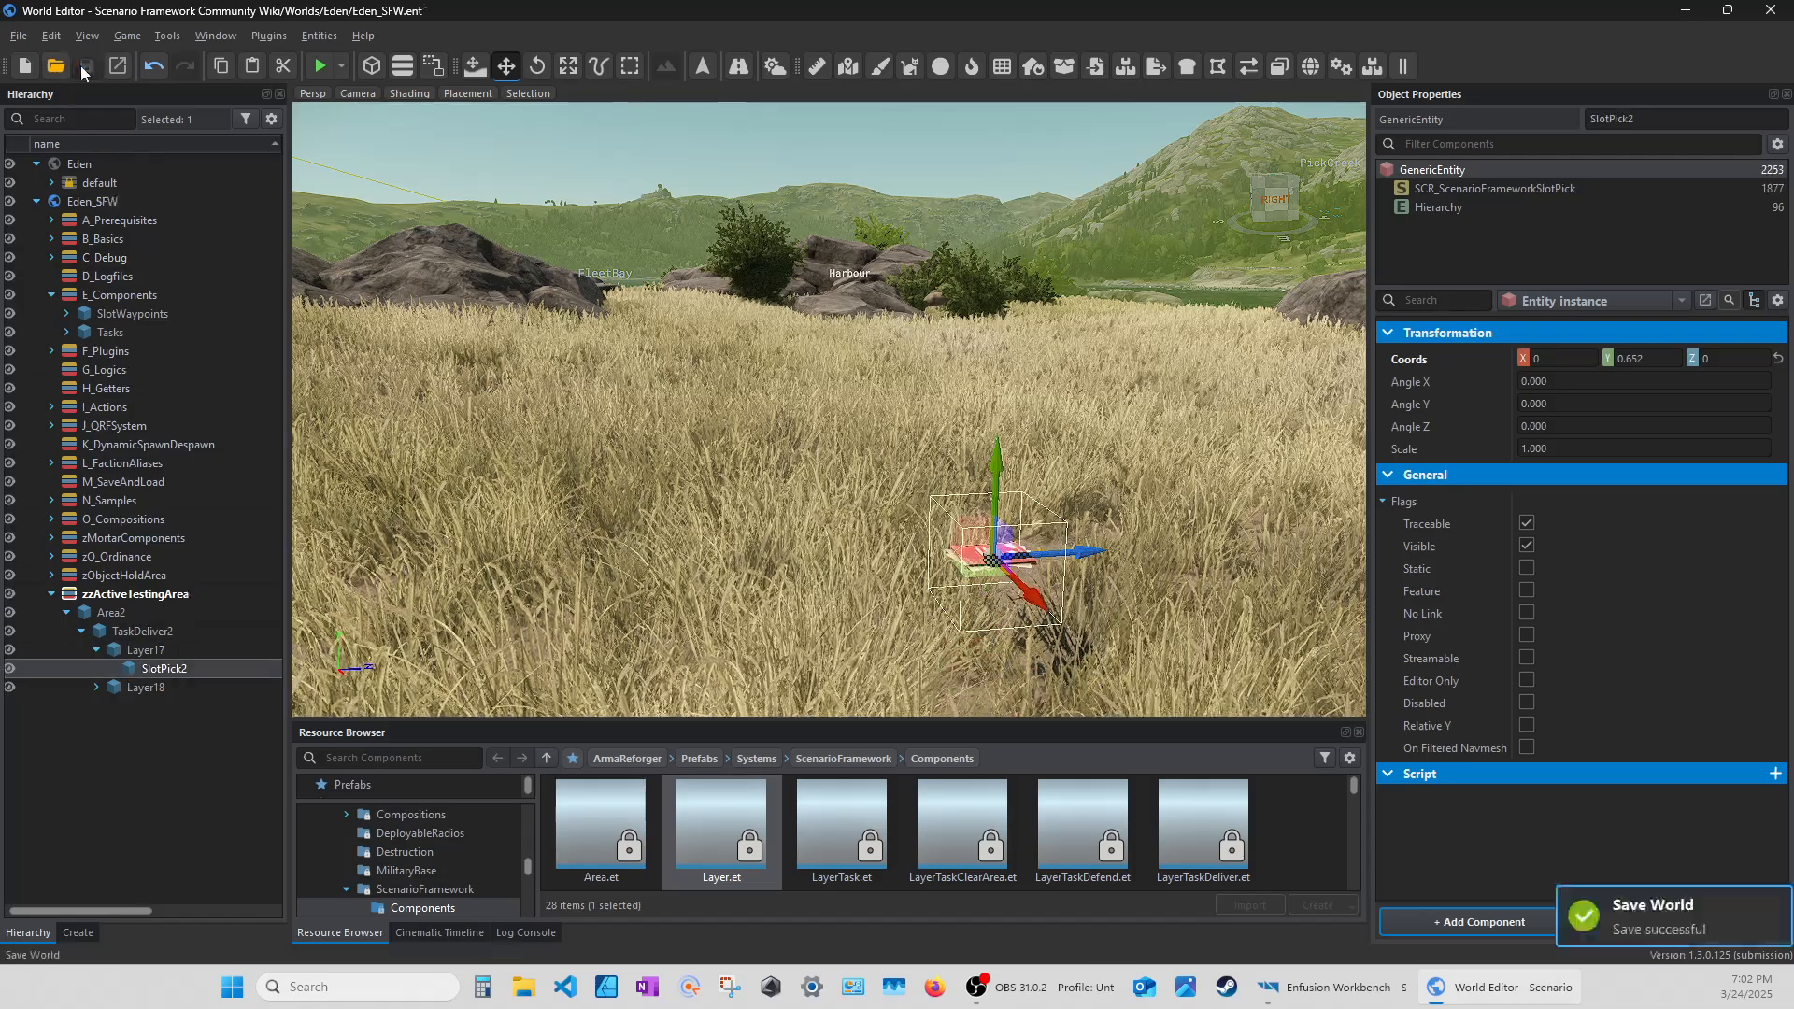
# Review the structure of TaskDeliver2 and the delivery slot nested inside Layer18.
pyautogui.click(99, 687)
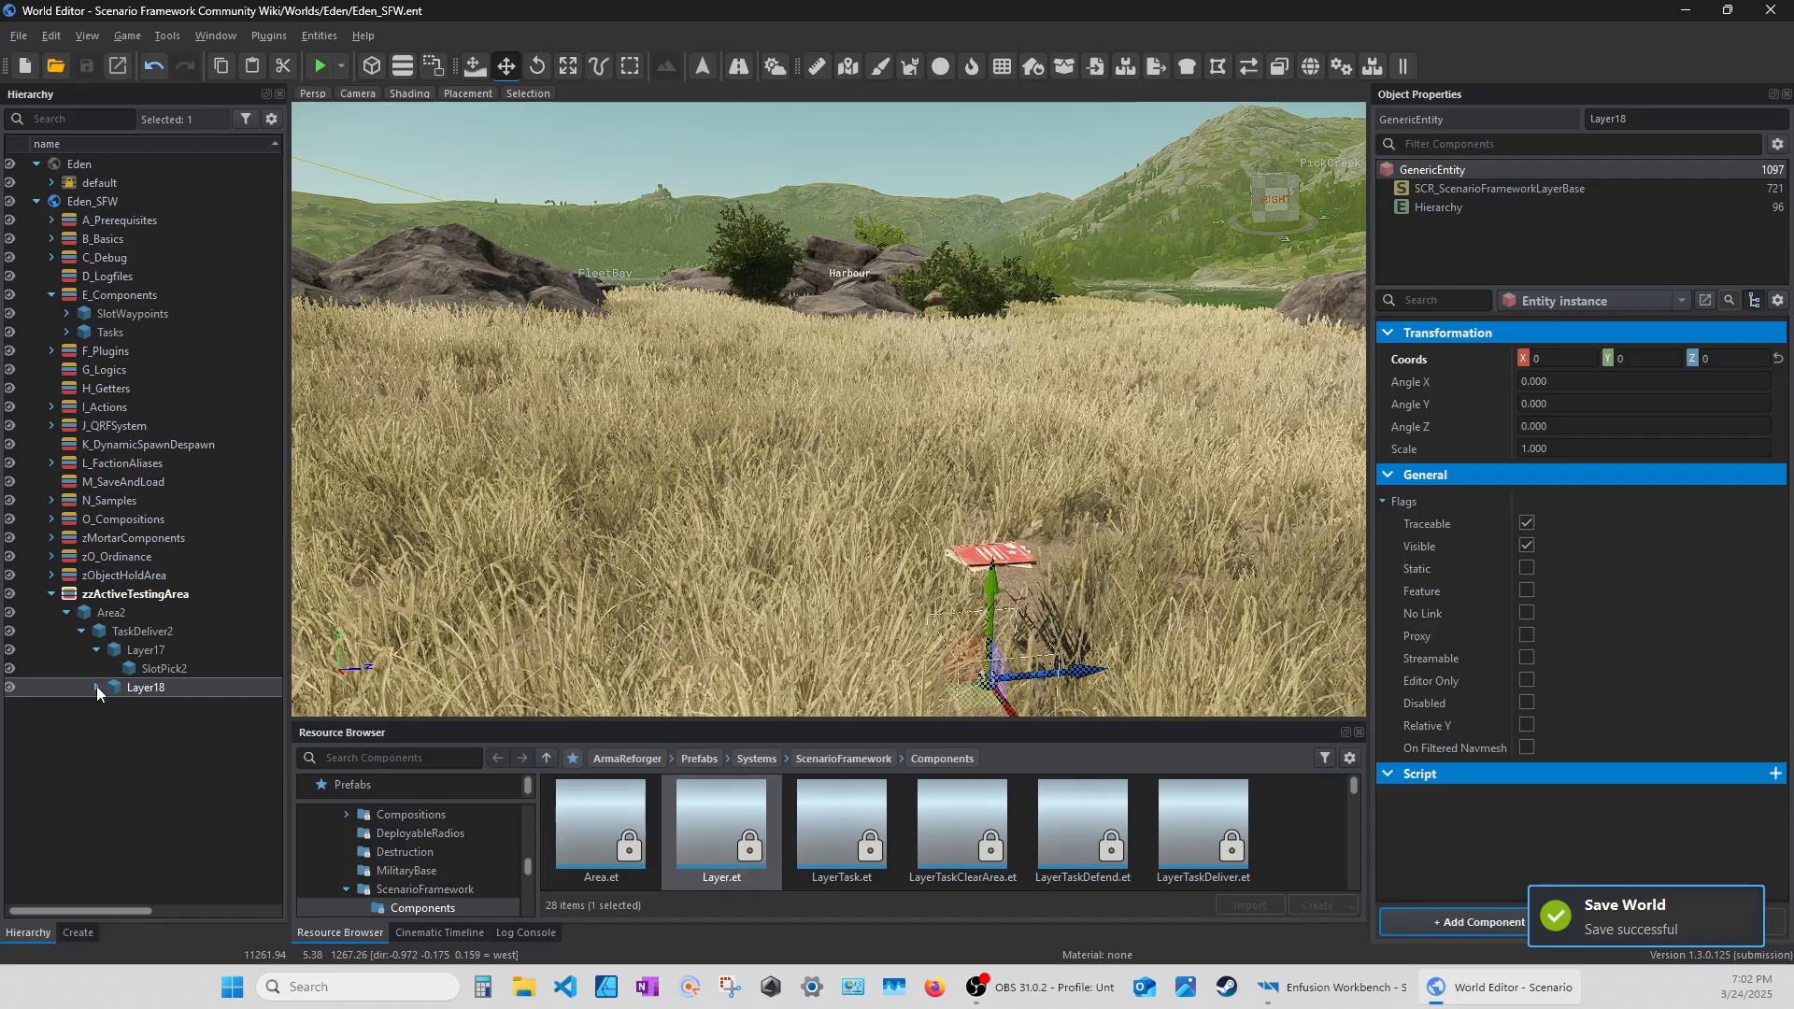
pyautogui.click(98, 687)
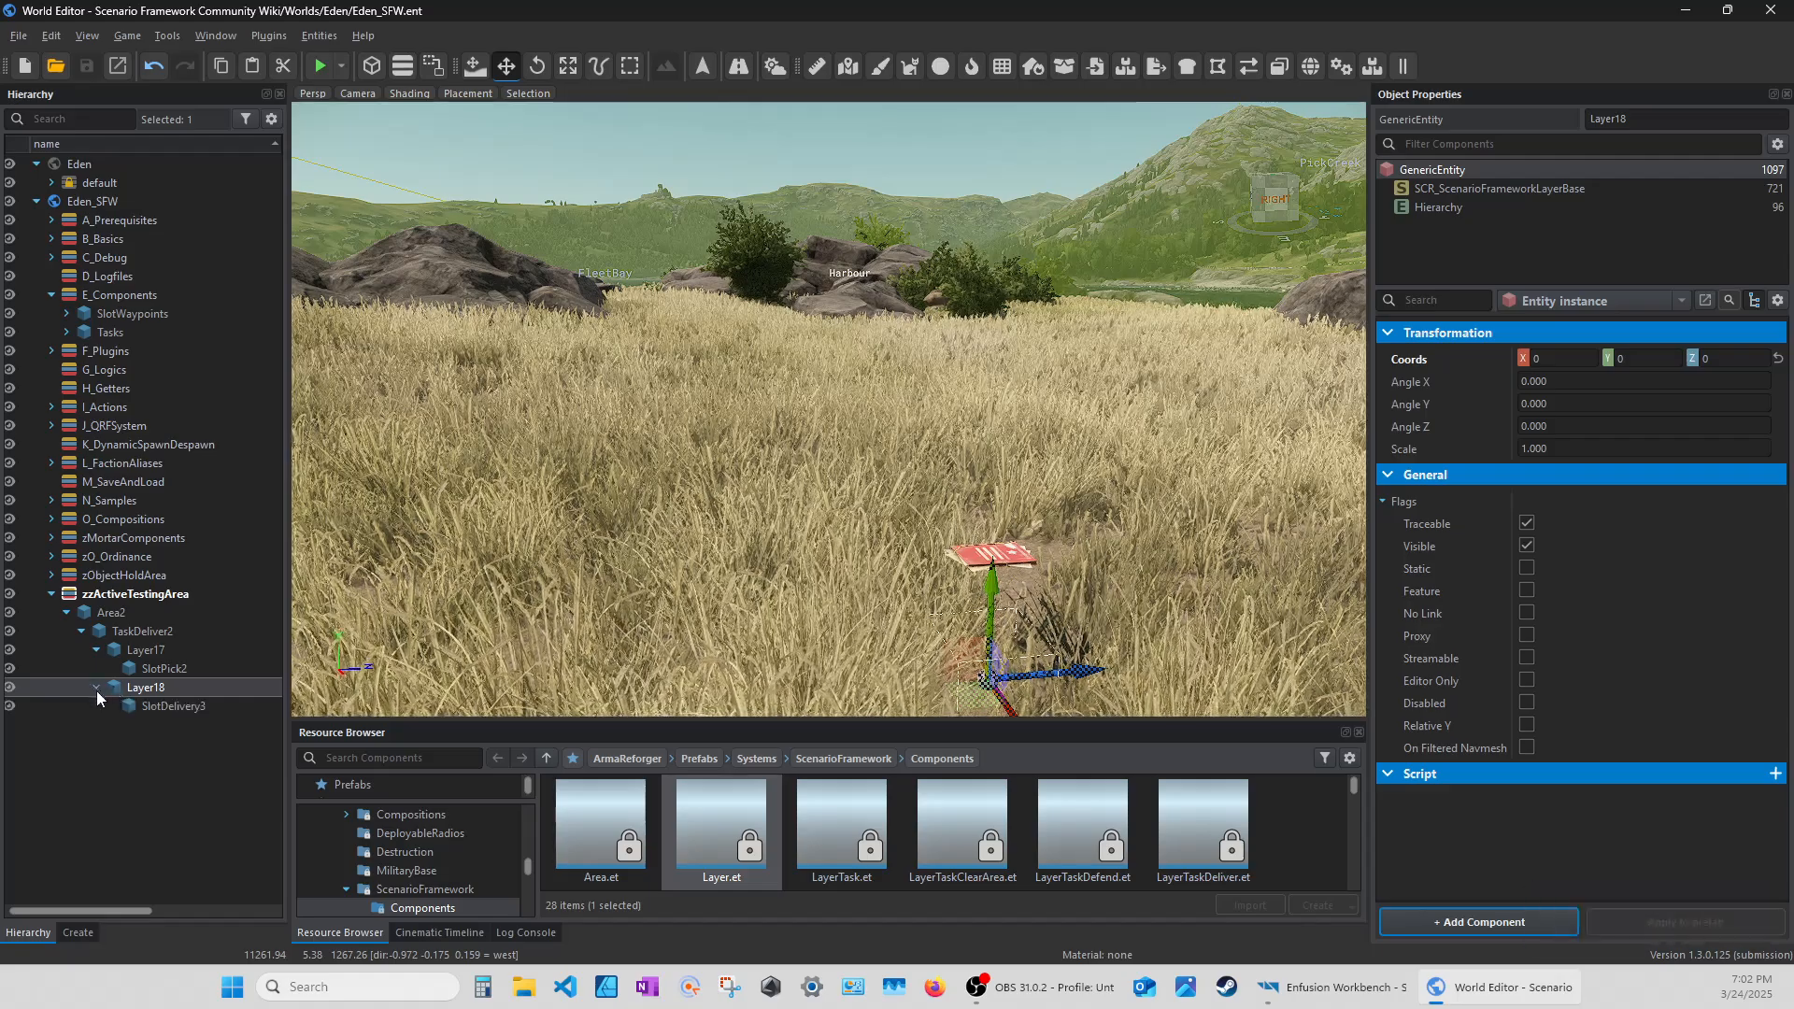
pyautogui.click(81, 631)
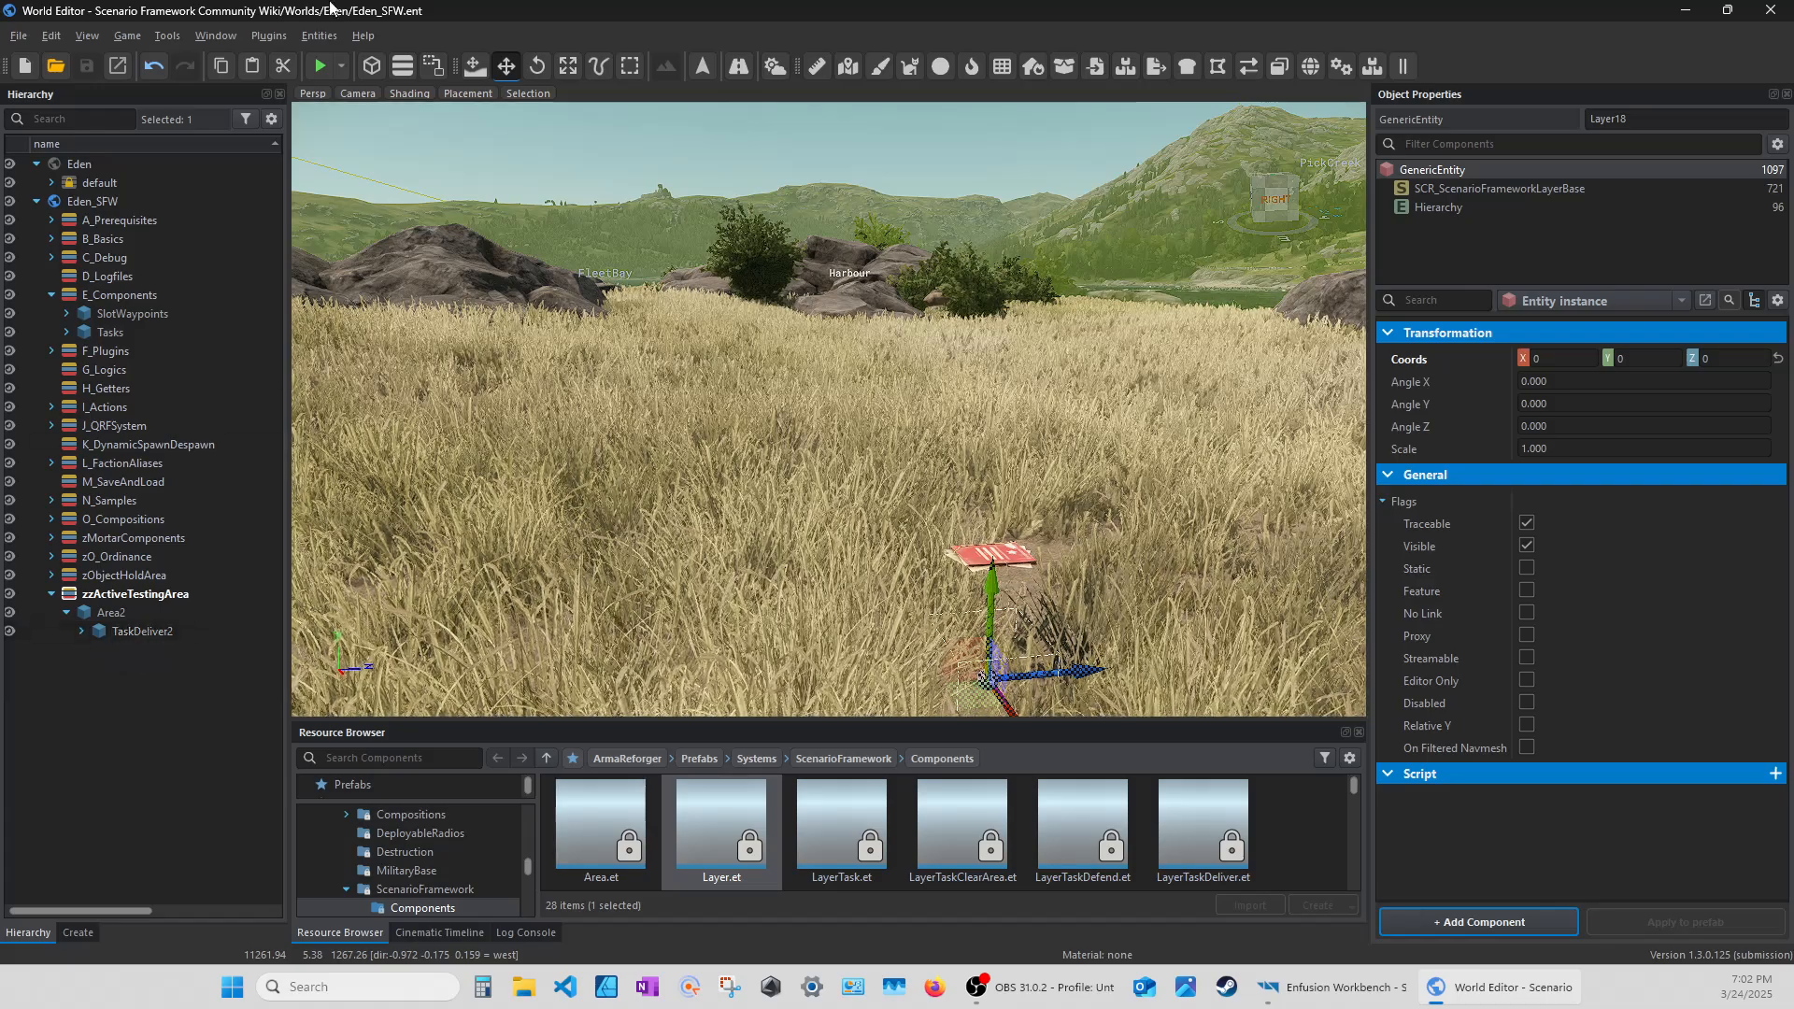
pyautogui.click(84, 630)
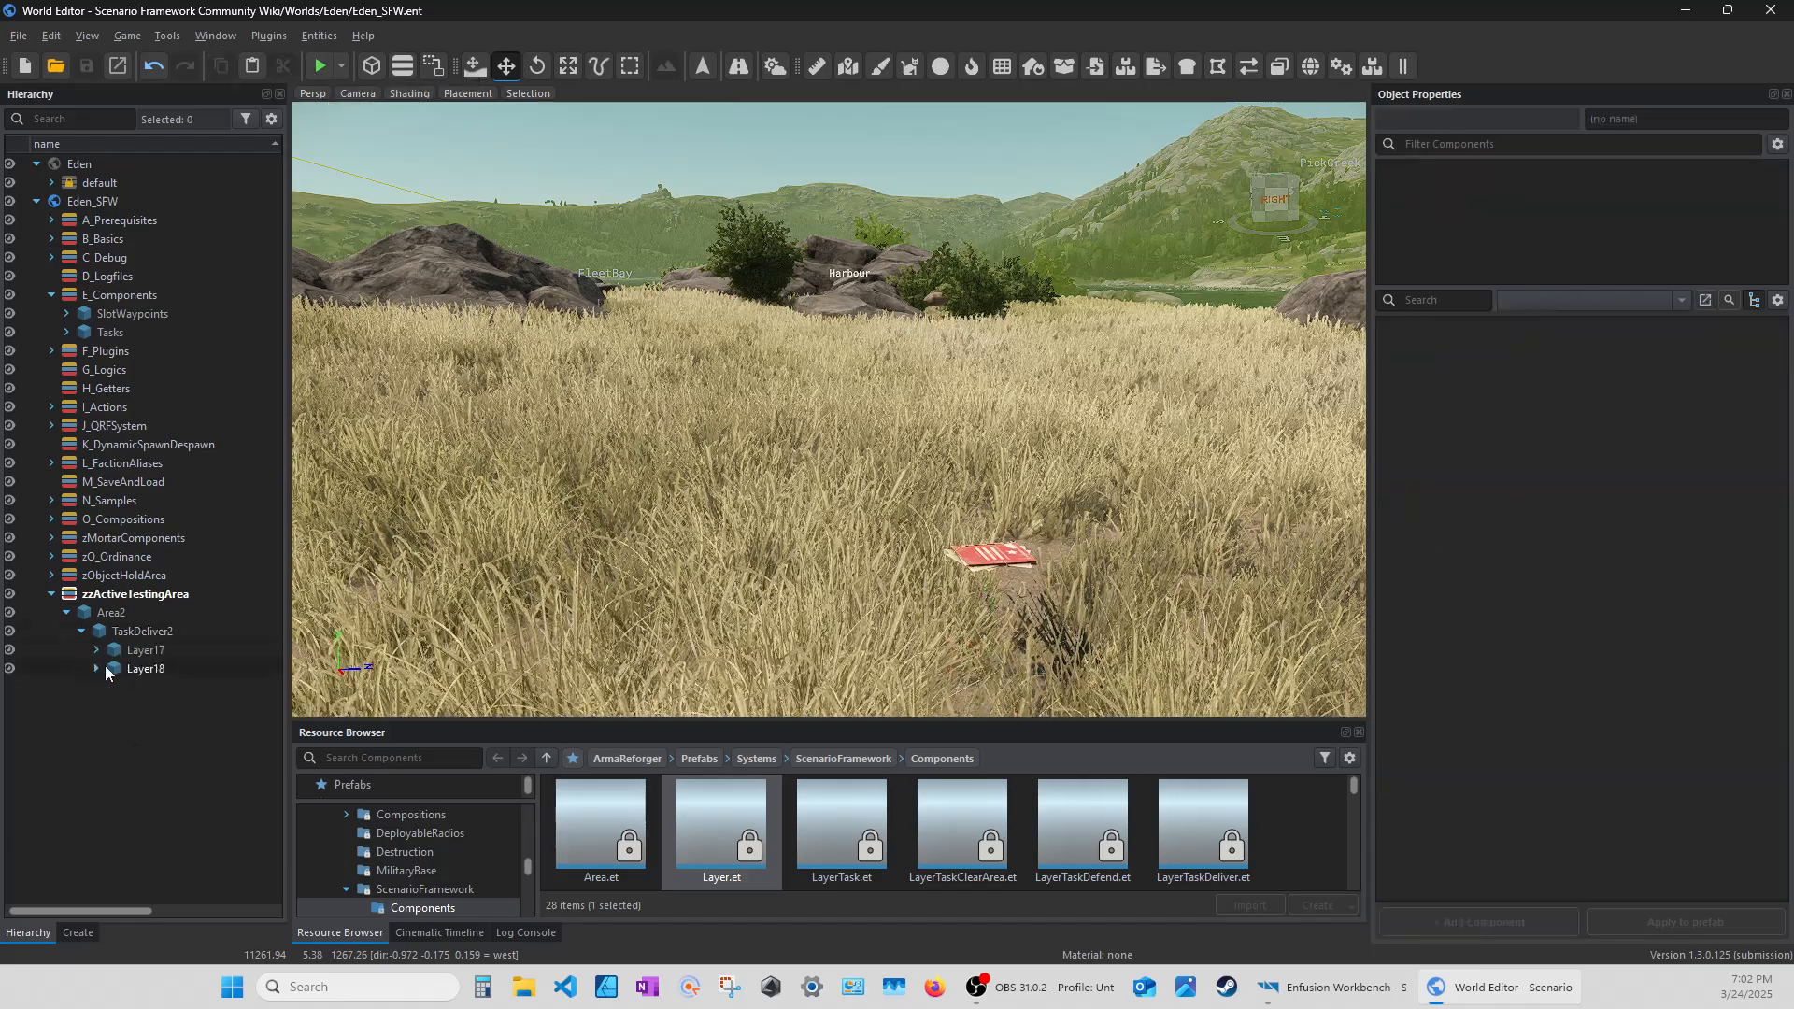
pyautogui.click(109, 669)
pyautogui.click(97, 667)
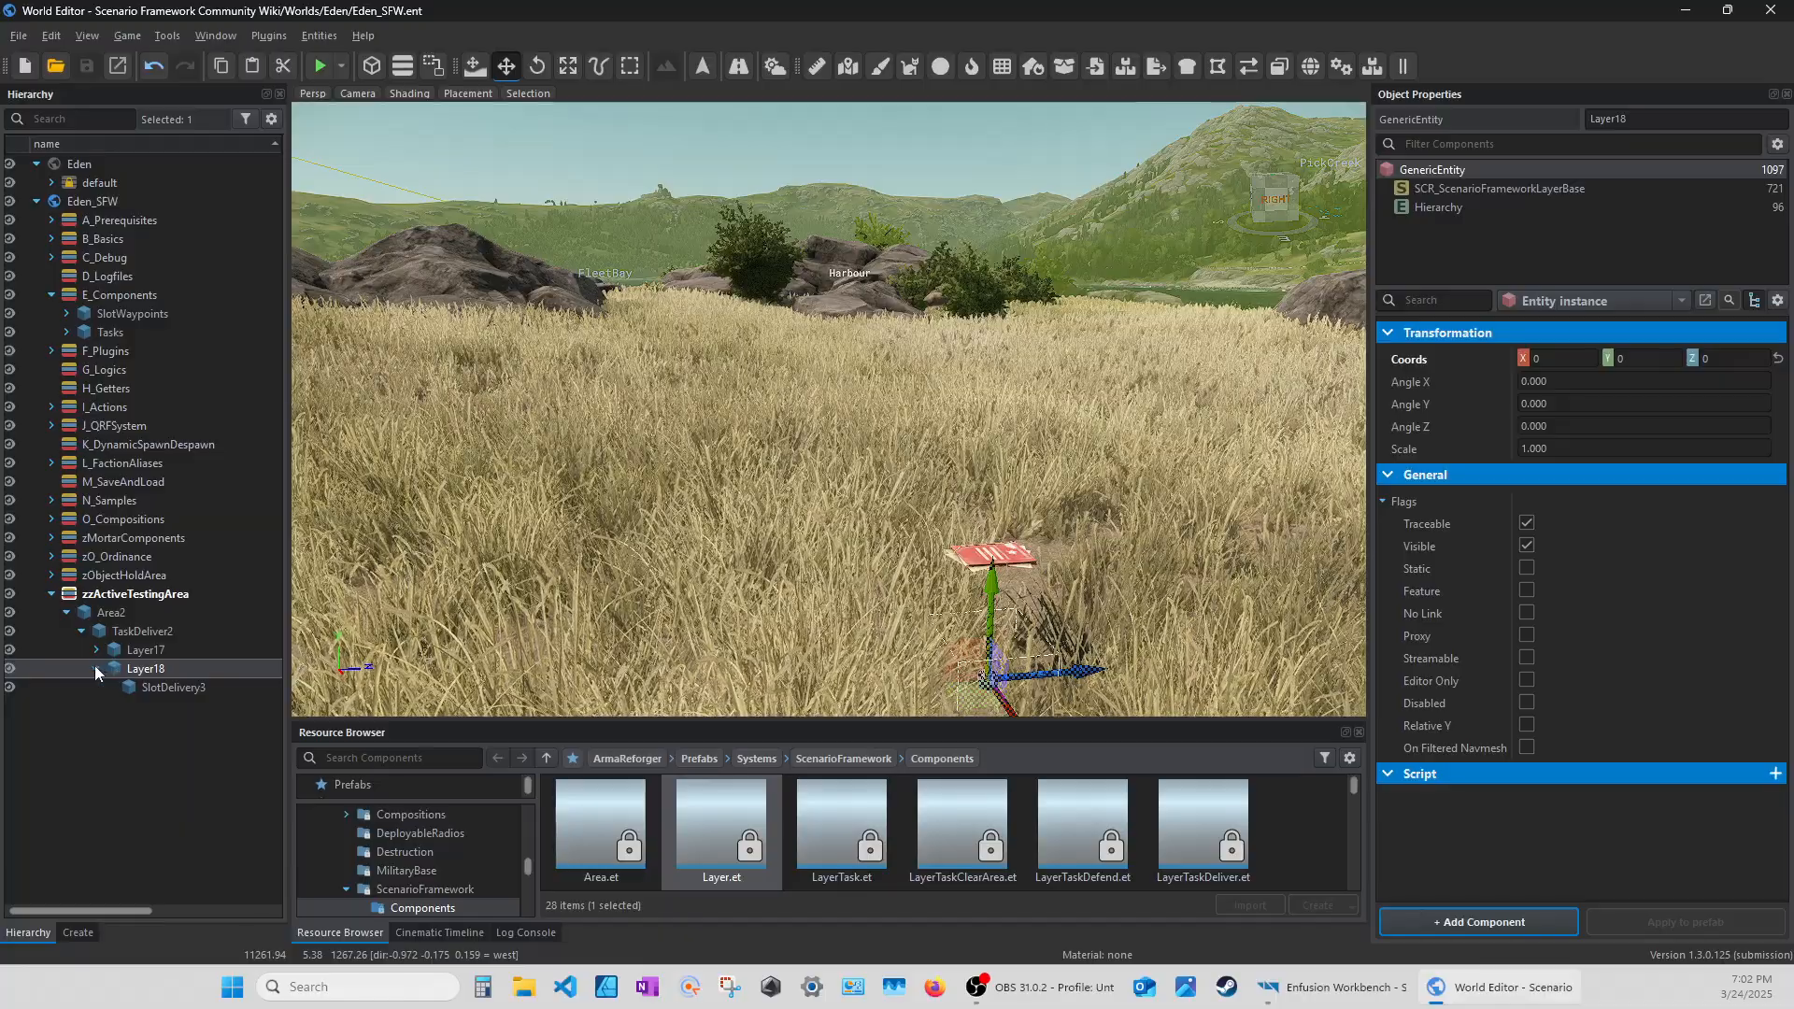
# Move Layer18 across the grass away from the pick-up item, to about X -14.6, Y 0.07, Z 8.4.
pyautogui.doubleClick(93, 666)
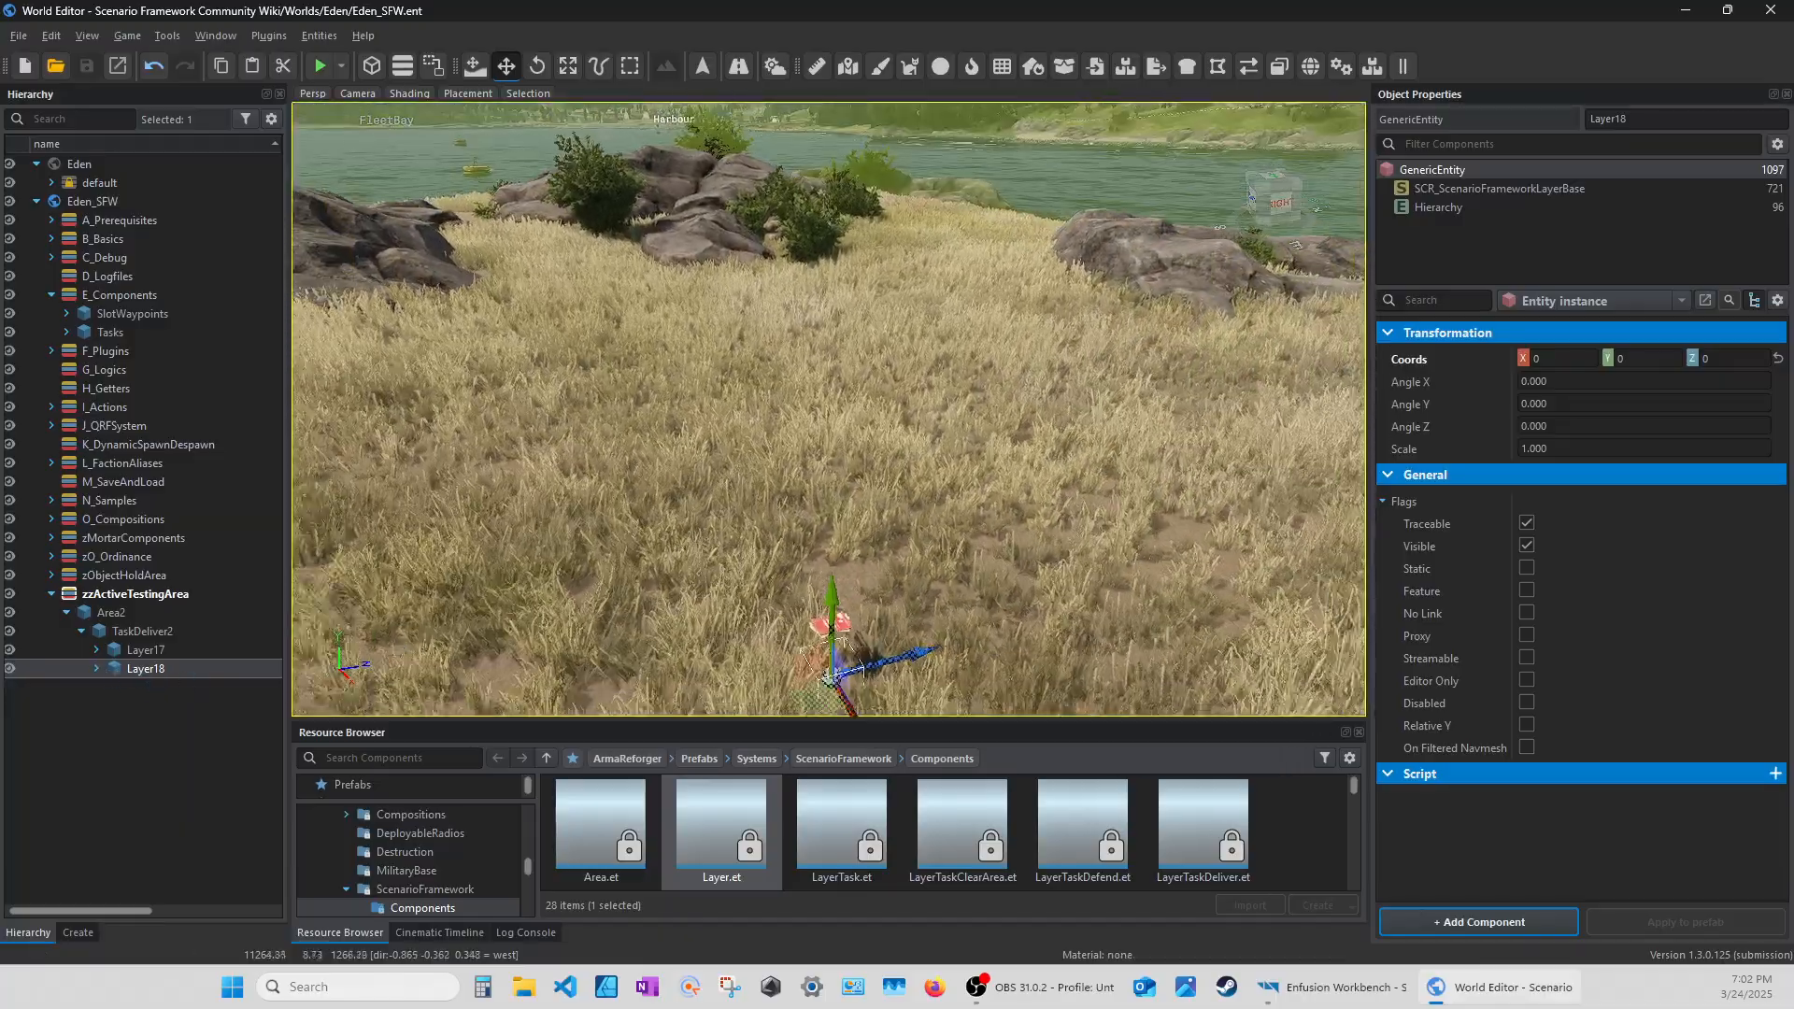
pyautogui.moveTo(678, 643); pyautogui.dragTo(678, 648, button='right')
pyautogui.press('s')
pyautogui.press('q')
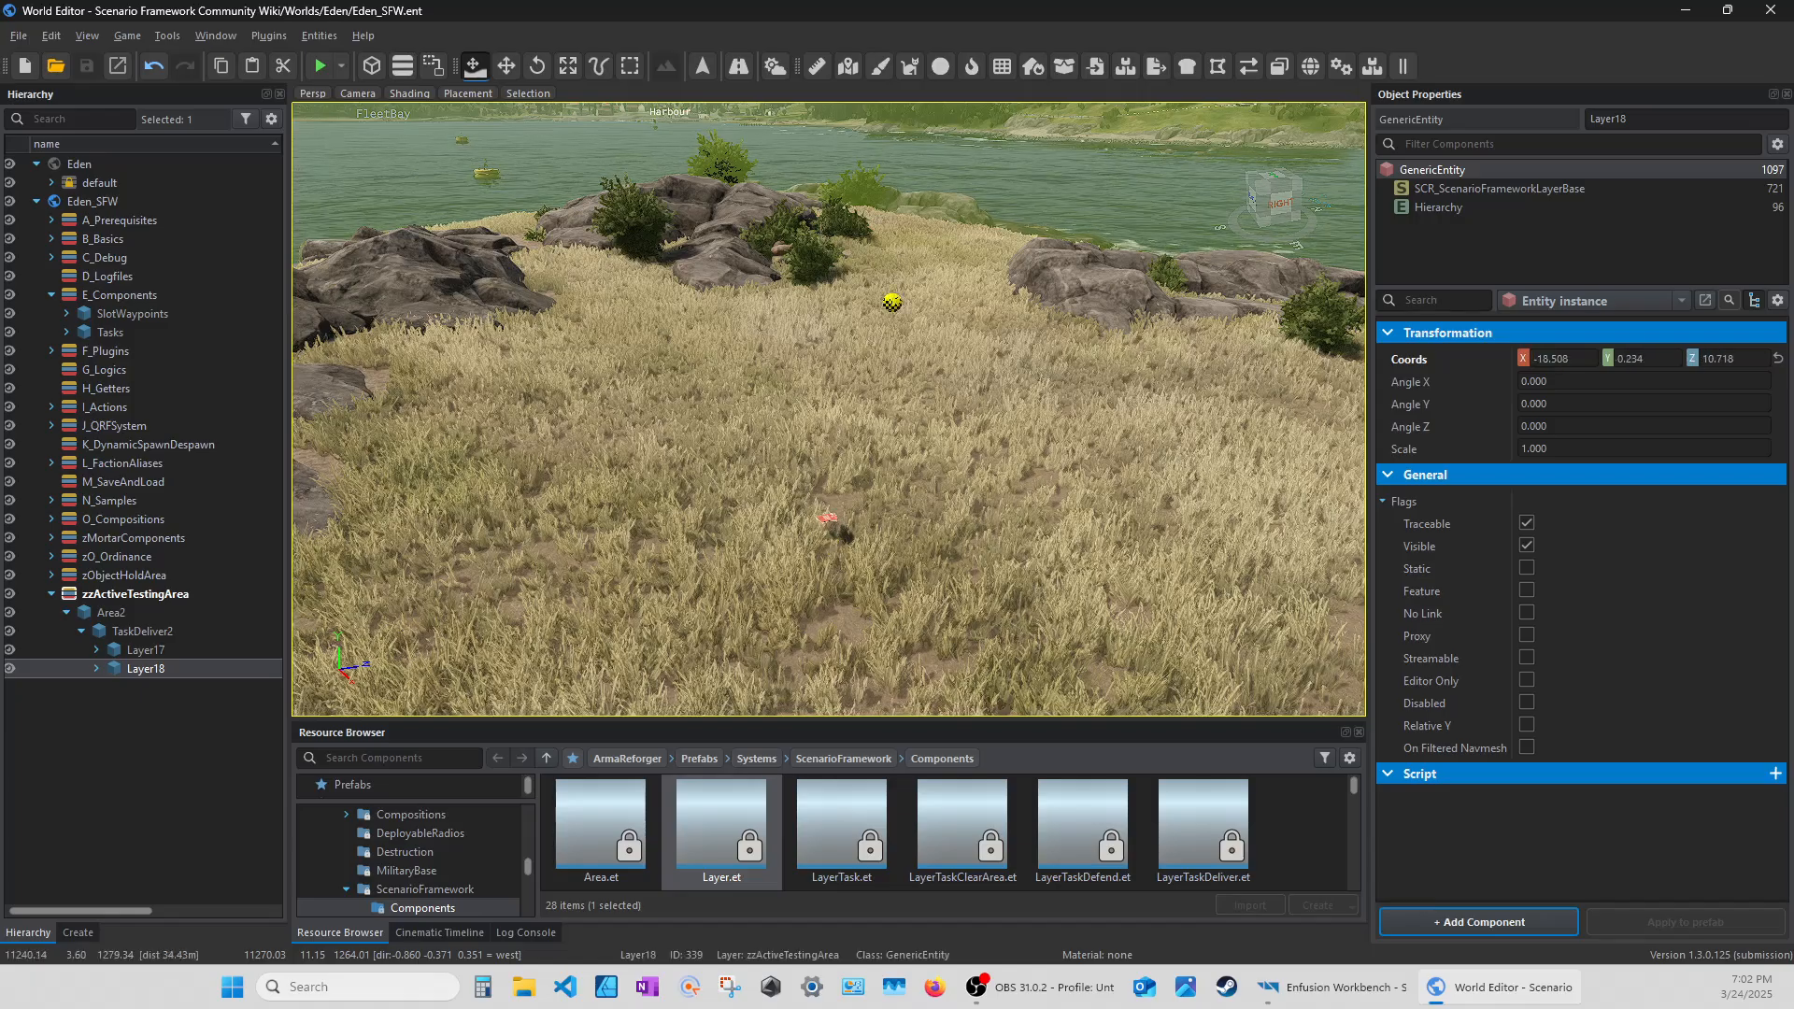
pyautogui.moveTo(883, 311); pyautogui.dragTo(887, 318)
pyautogui.moveTo(886, 318); pyautogui.dragTo(991, 359, button='right')
pyautogui.press('q')
pyautogui.press('s')
pyautogui.press('a')
pyautogui.moveTo(793, 467)
pyautogui.mouseDown(button='right')
pyautogui.moveTo(837, 486)
pyautogui.moveTo(793, 468)
pyautogui.mouseUp(button='right')
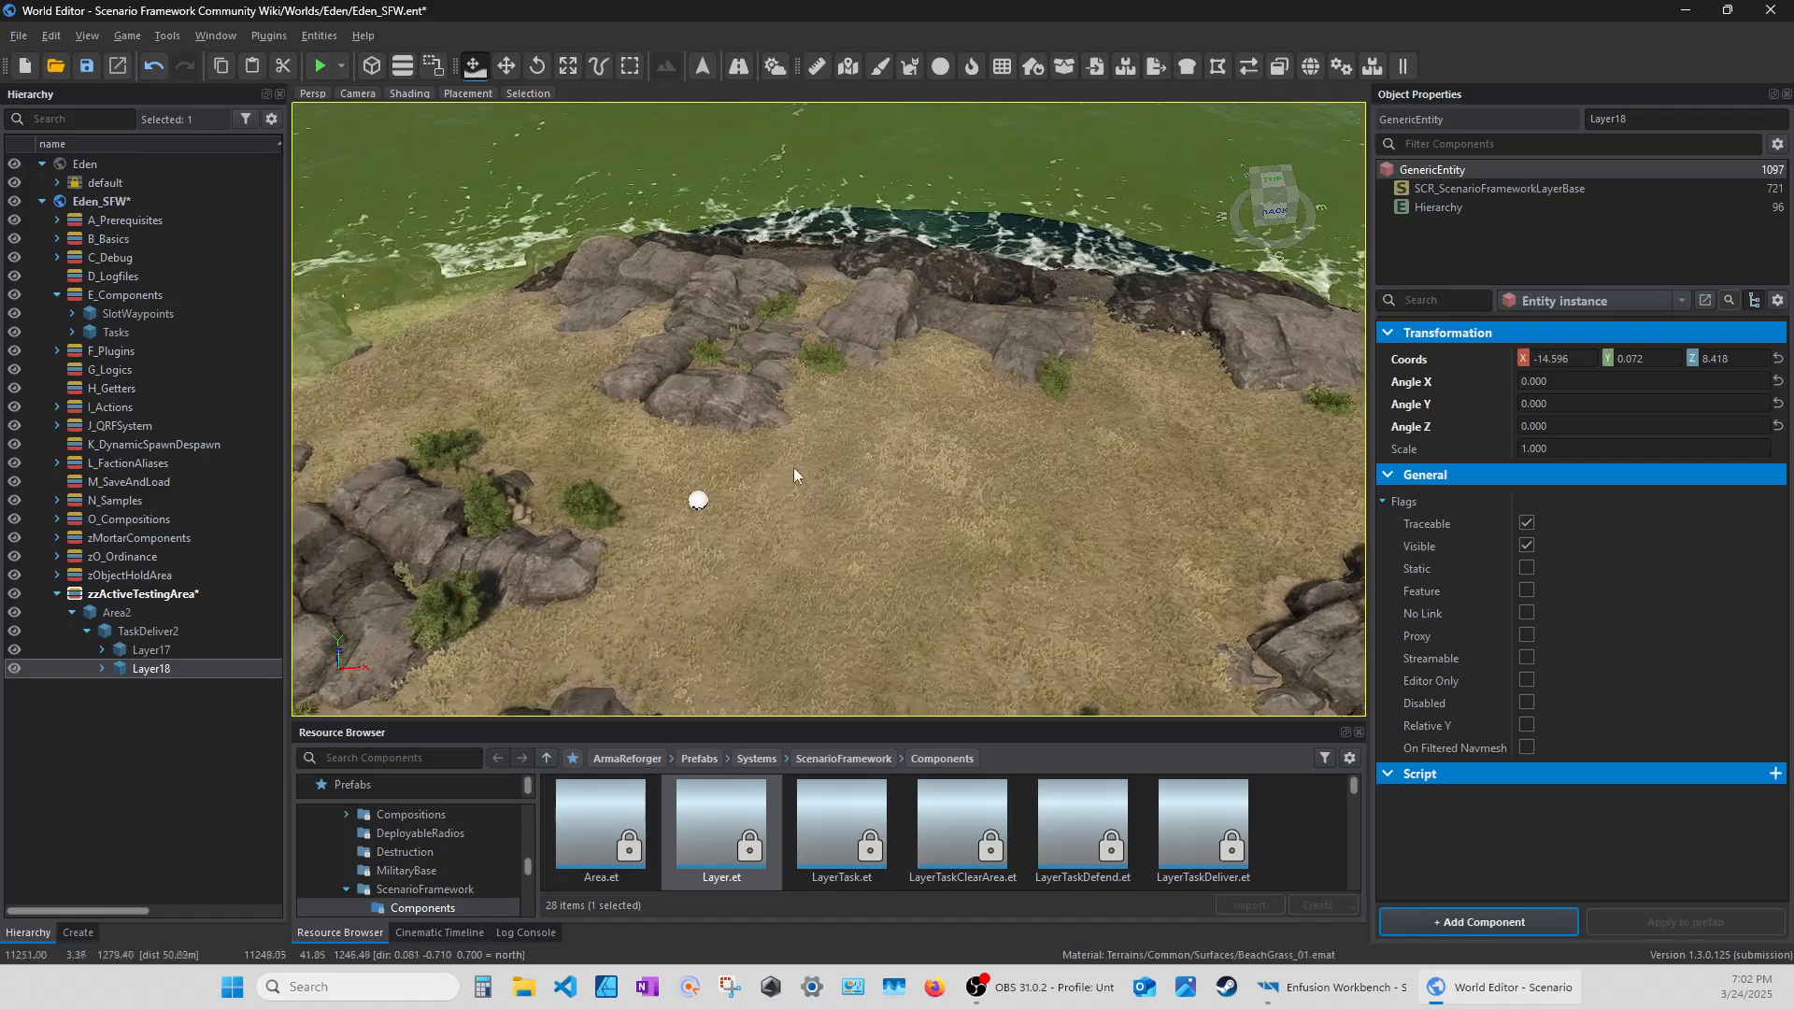
# Set the trigger plugin of SlotDelivery3 under Layer18 to be activated by the US faction.
pyautogui.click(102, 668)
pyautogui.click(142, 688)
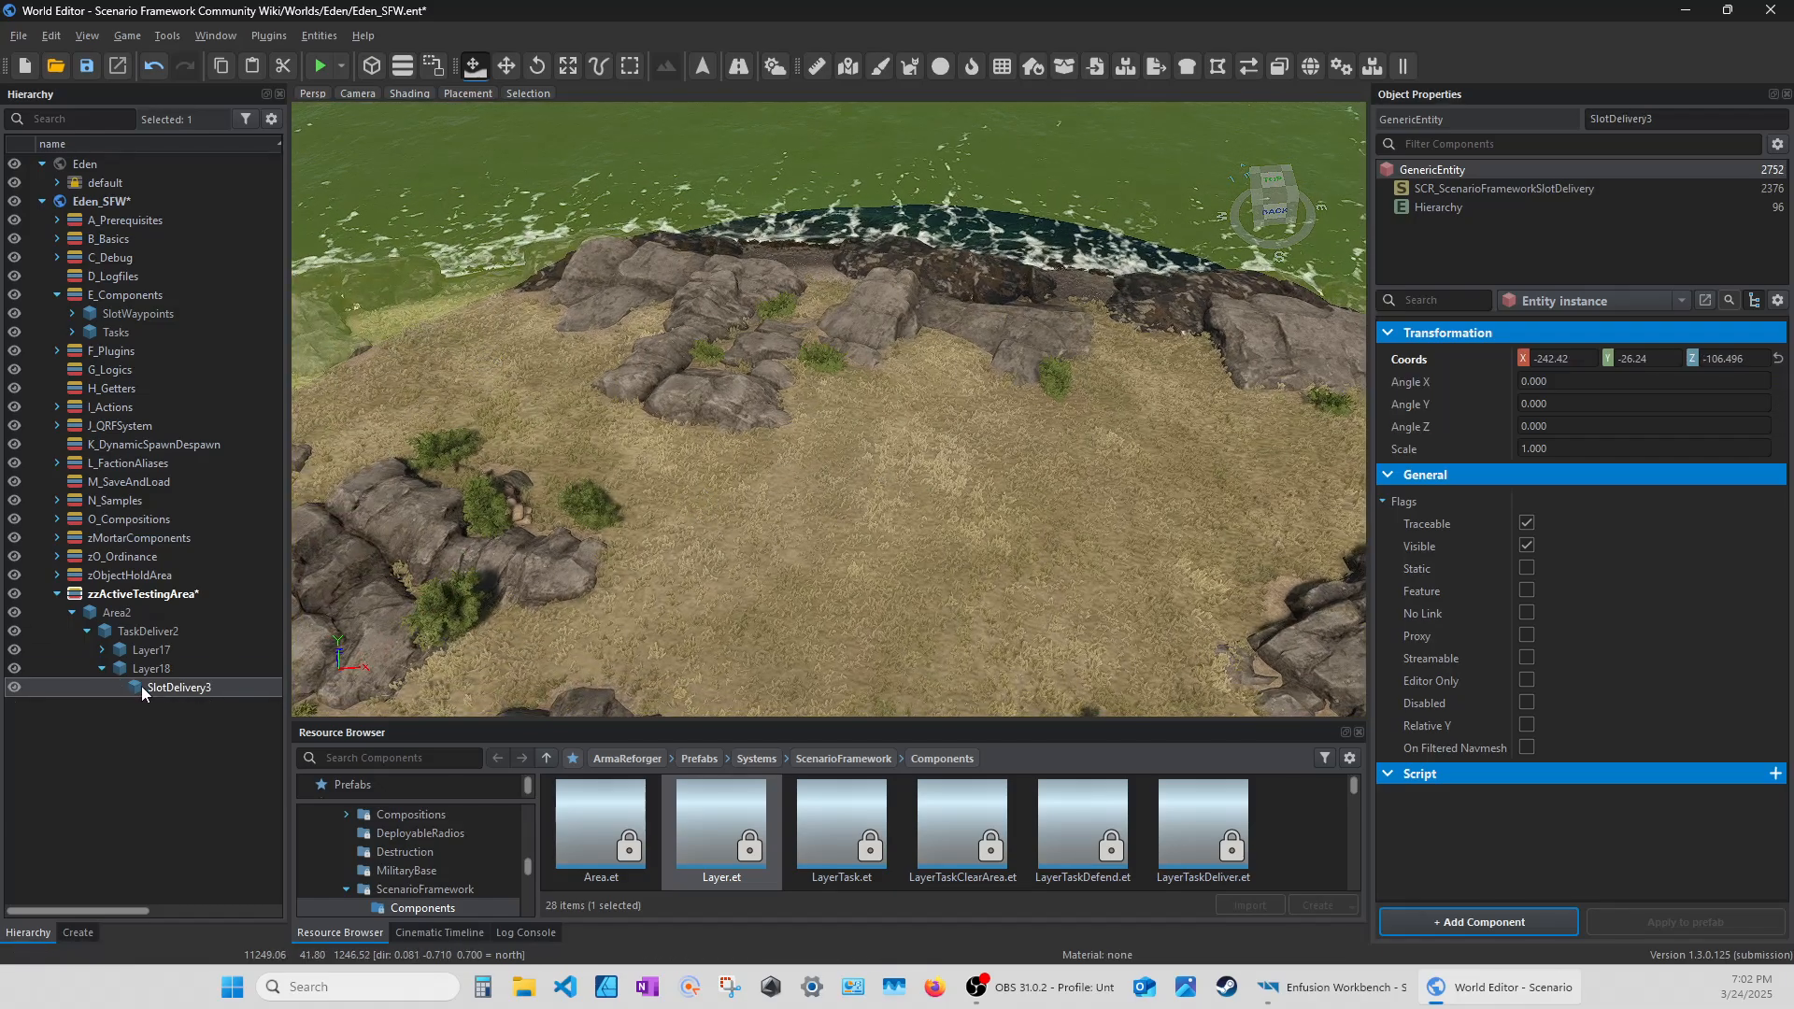
pyautogui.click(1523, 187)
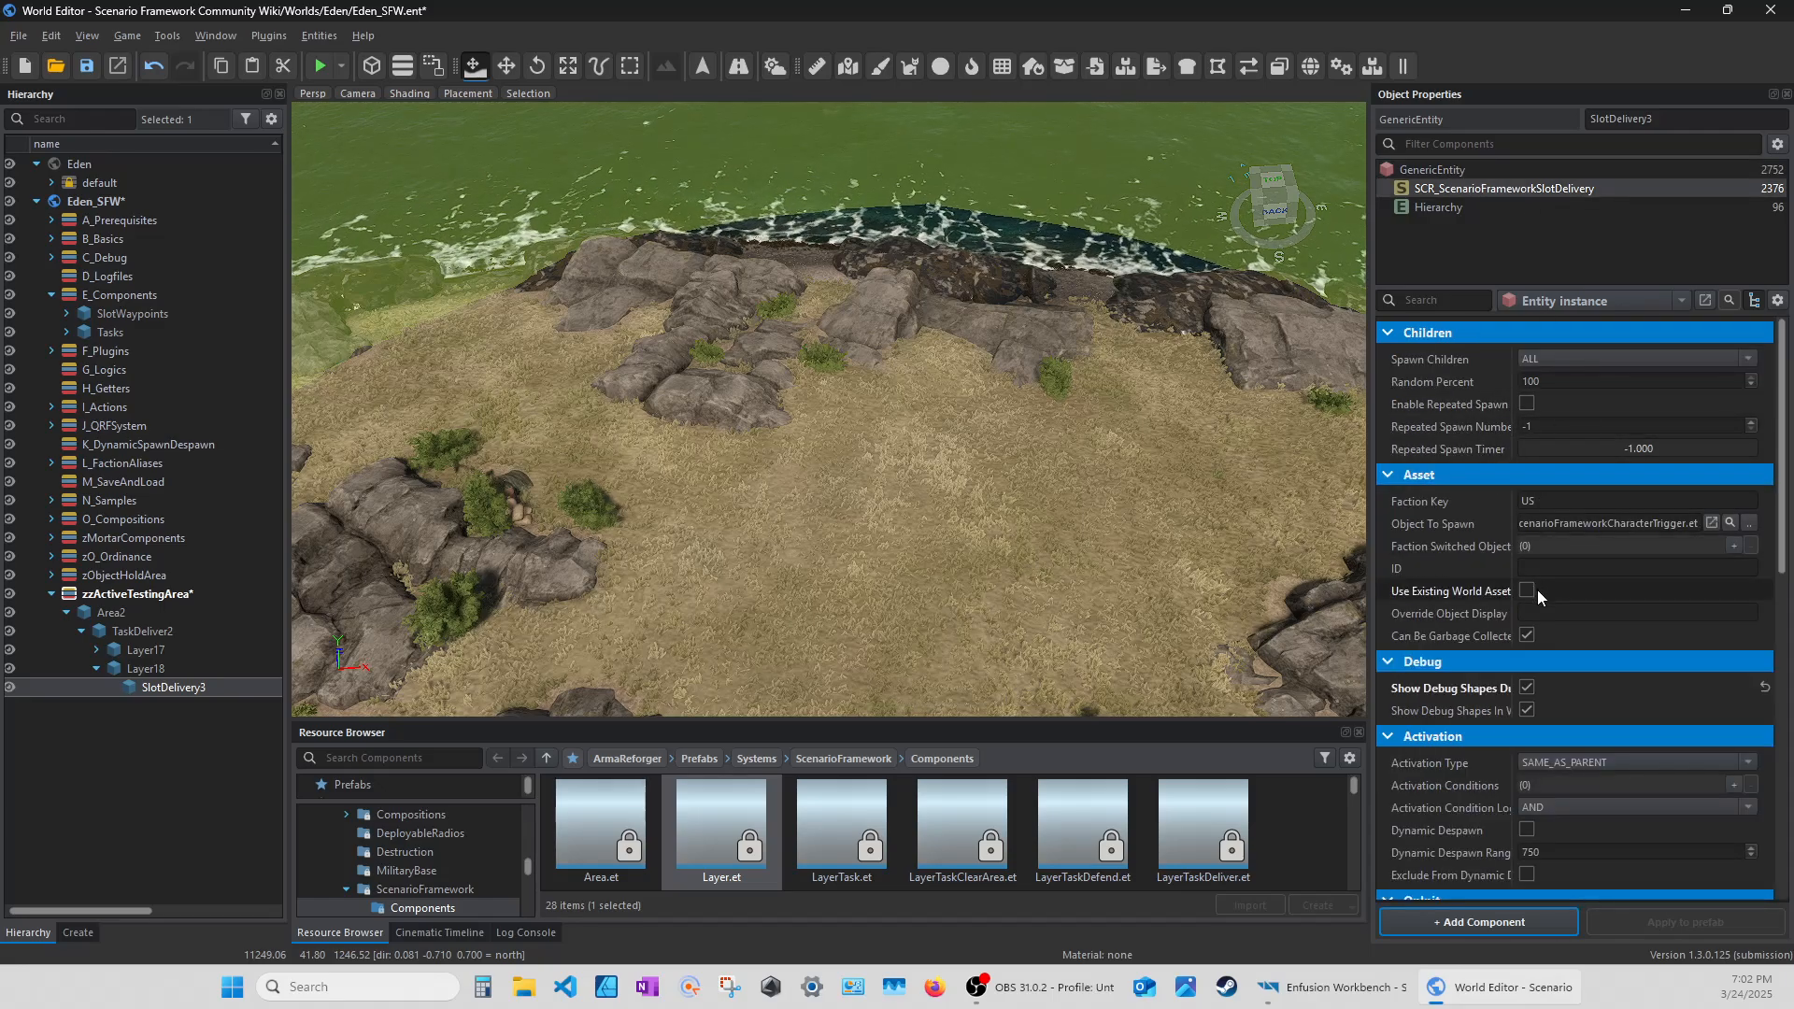
pyautogui.scroll(-3, 1541, 708)
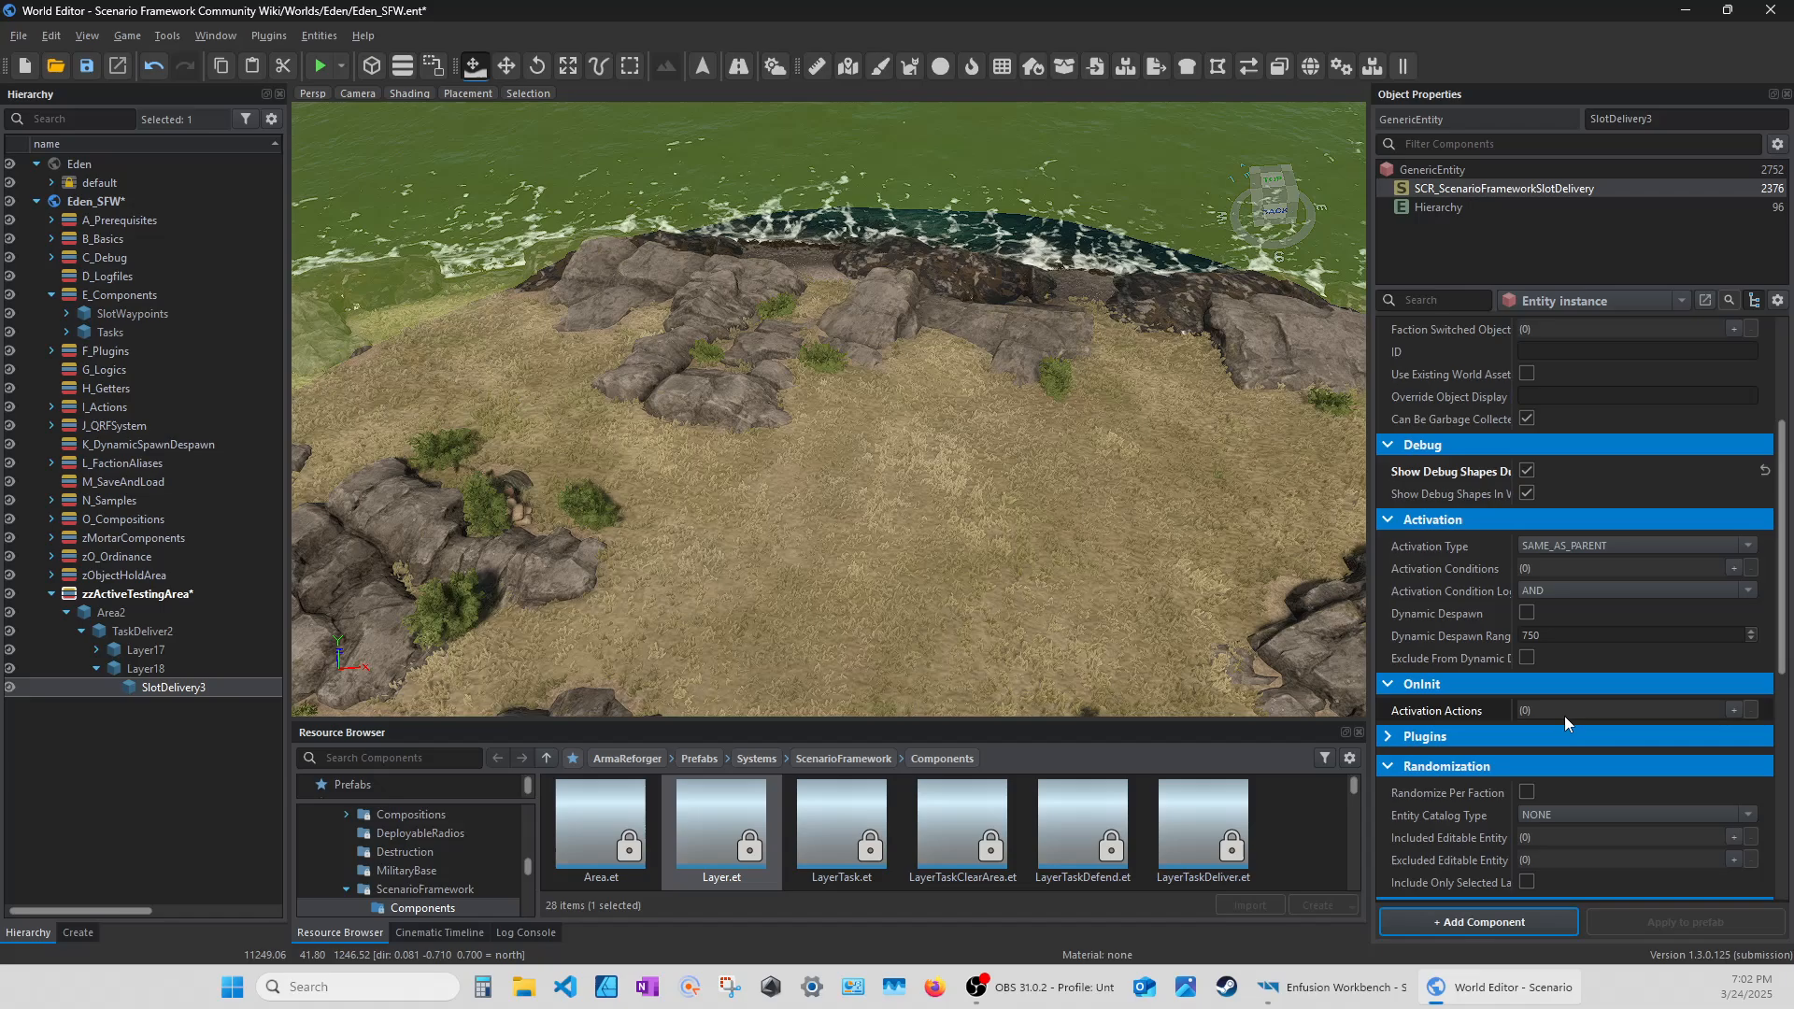
pyautogui.scroll(-5, 1553, 714)
pyautogui.scroll(-2, 1560, 718)
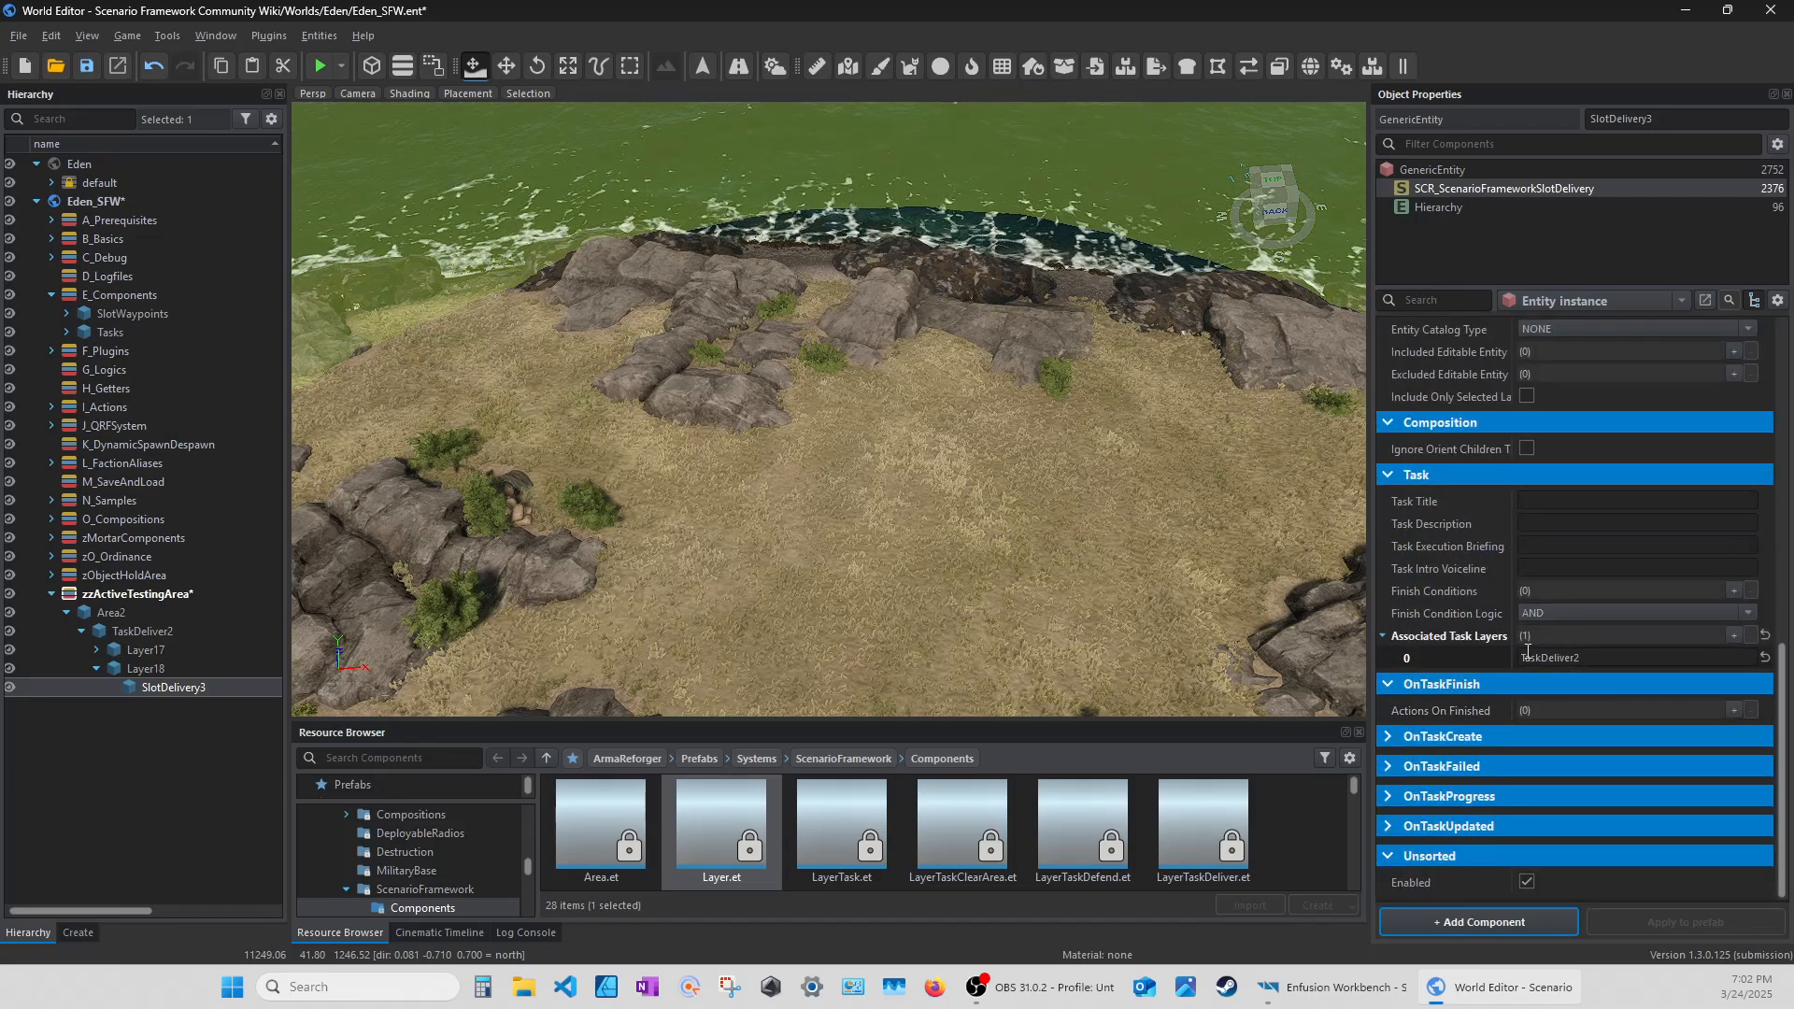
pyautogui.scroll(4, 1528, 651)
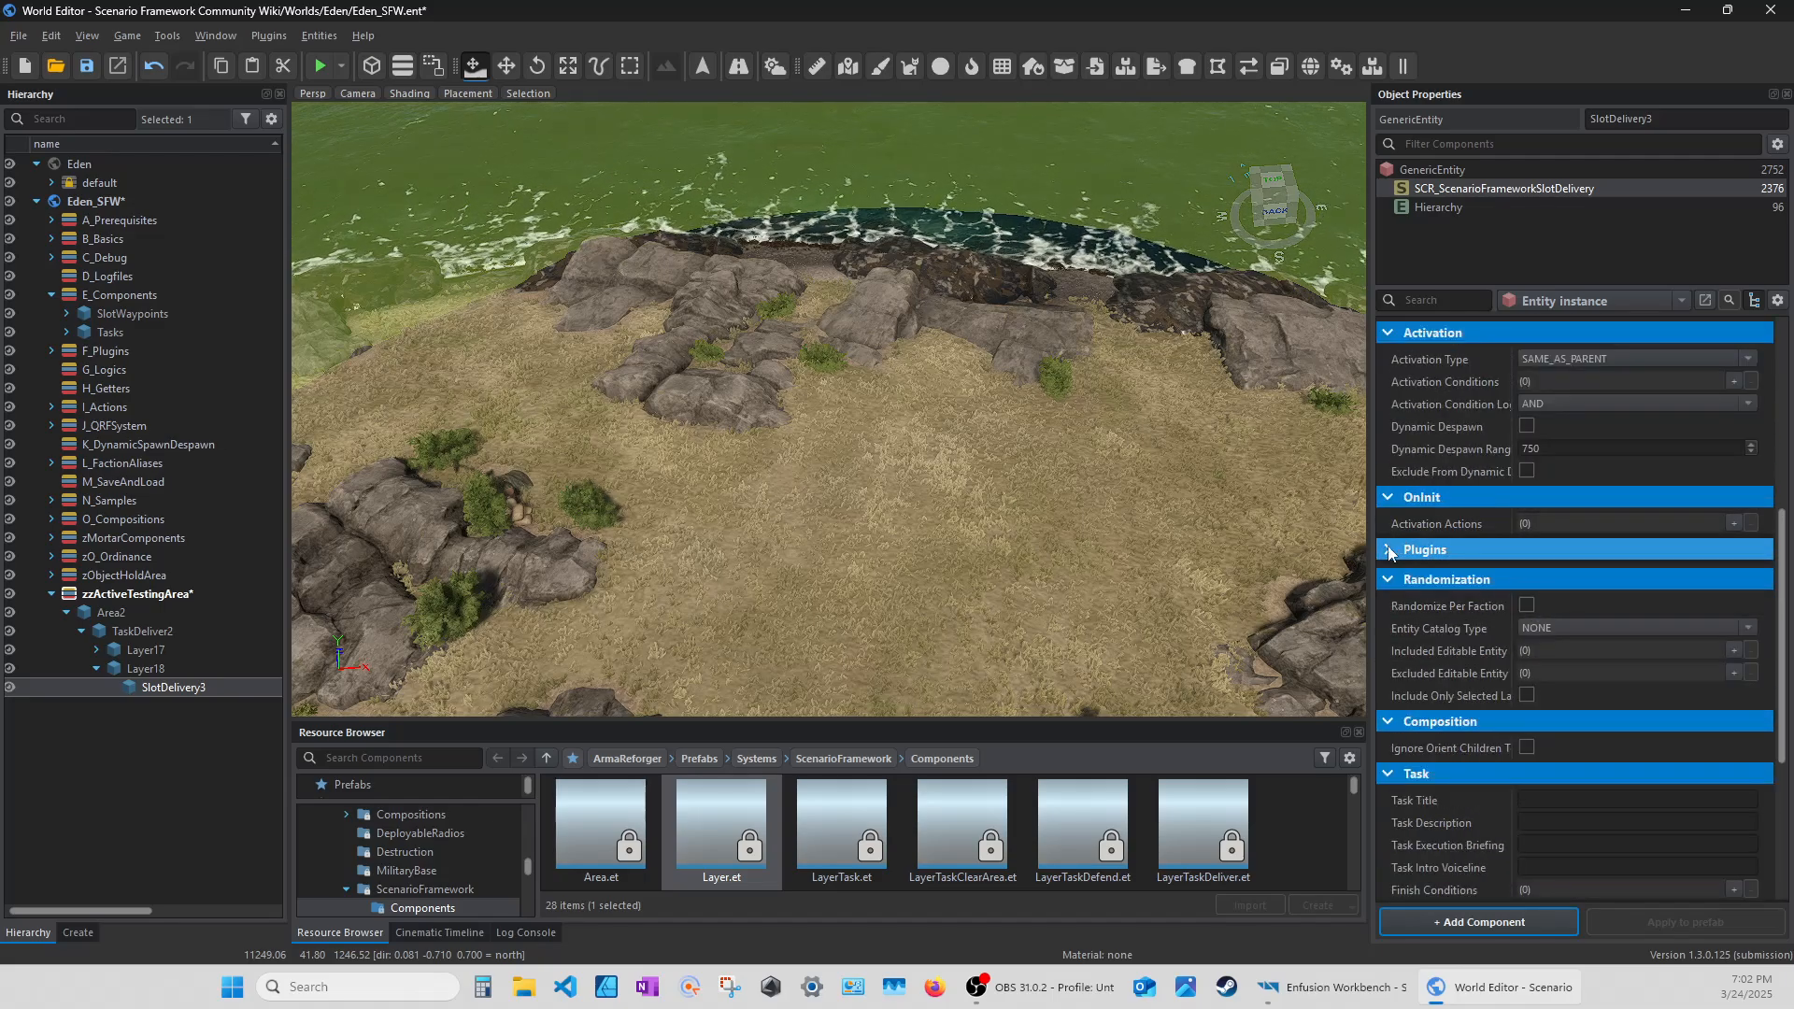
pyautogui.click(1390, 551)
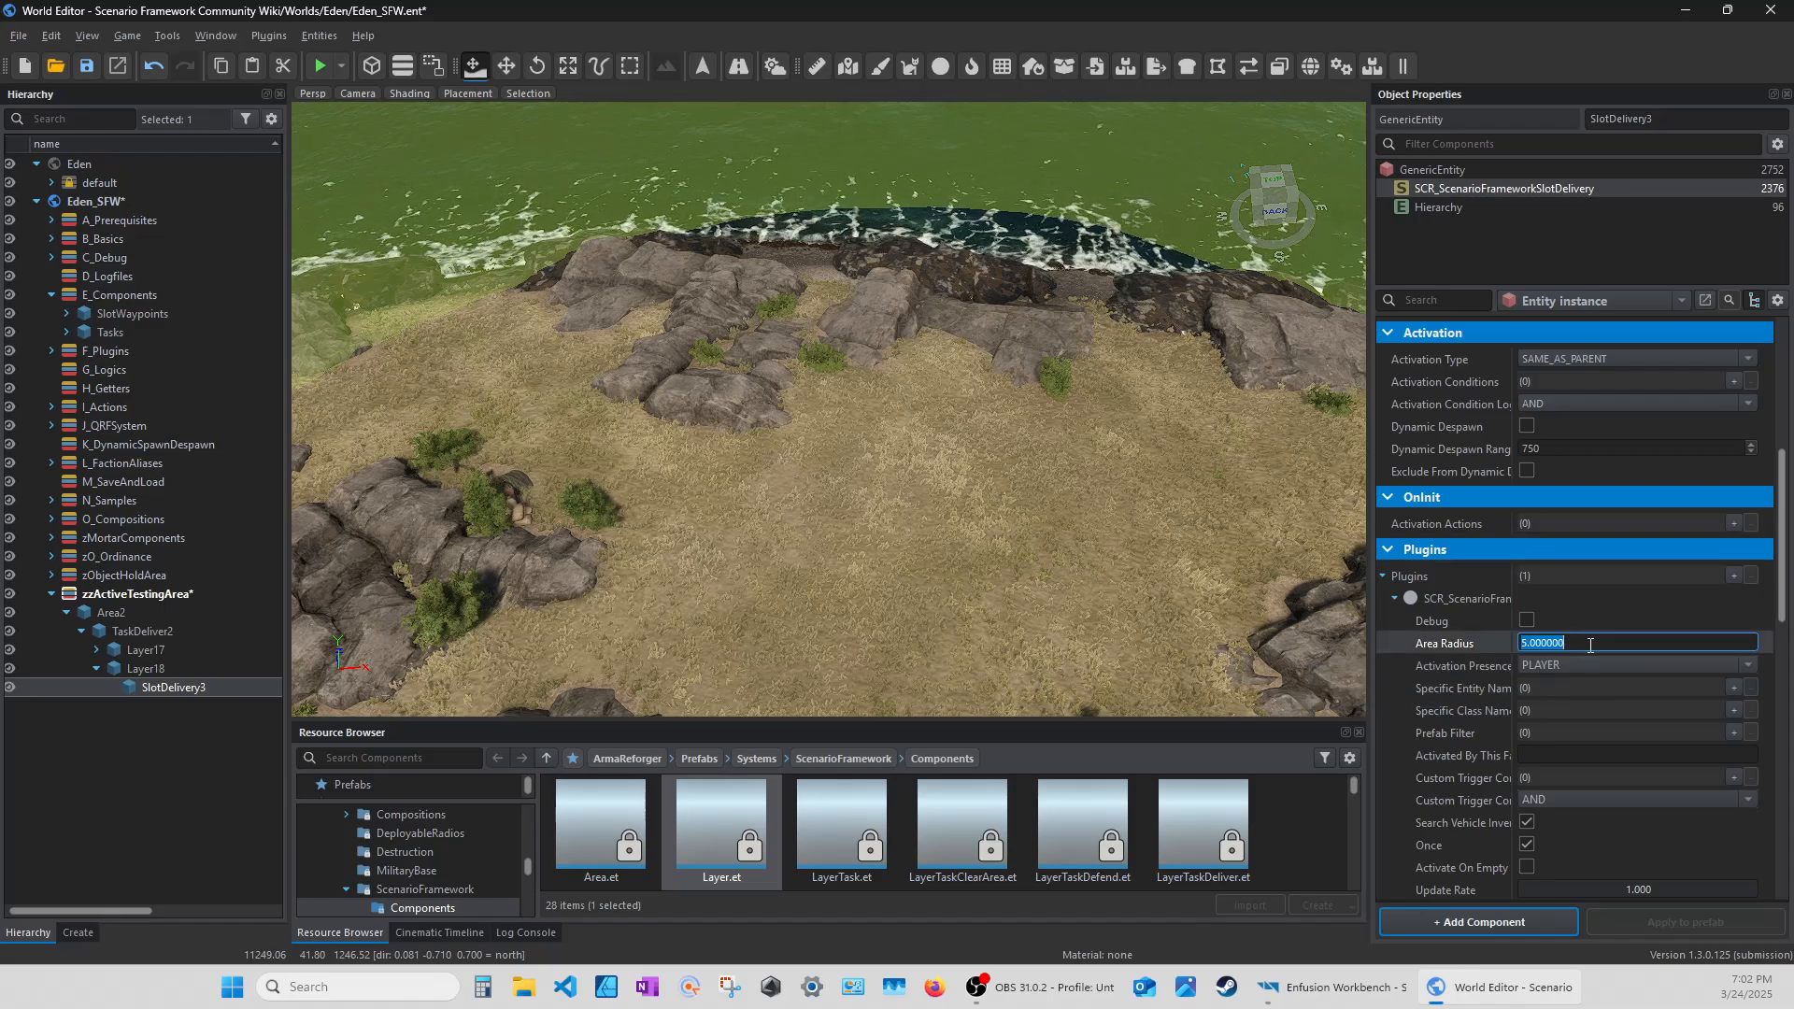
pyautogui.scroll(-2, 1592, 642)
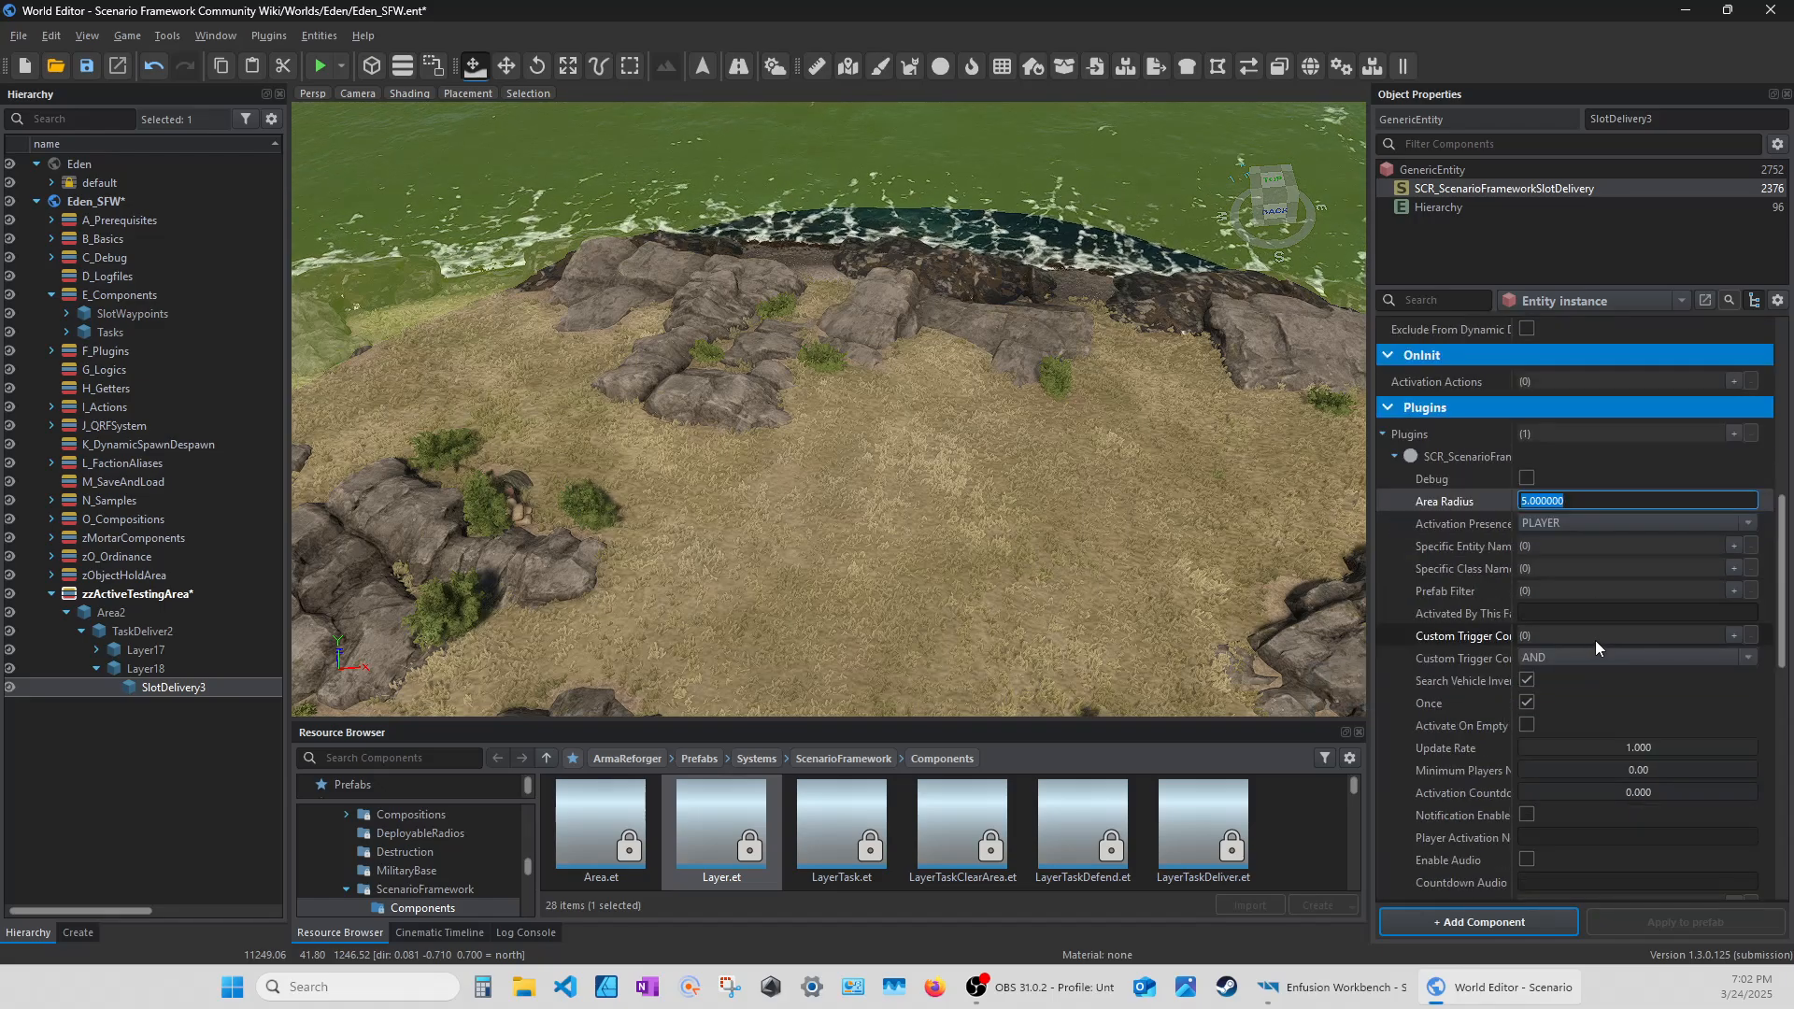
pyautogui.click(1556, 604)
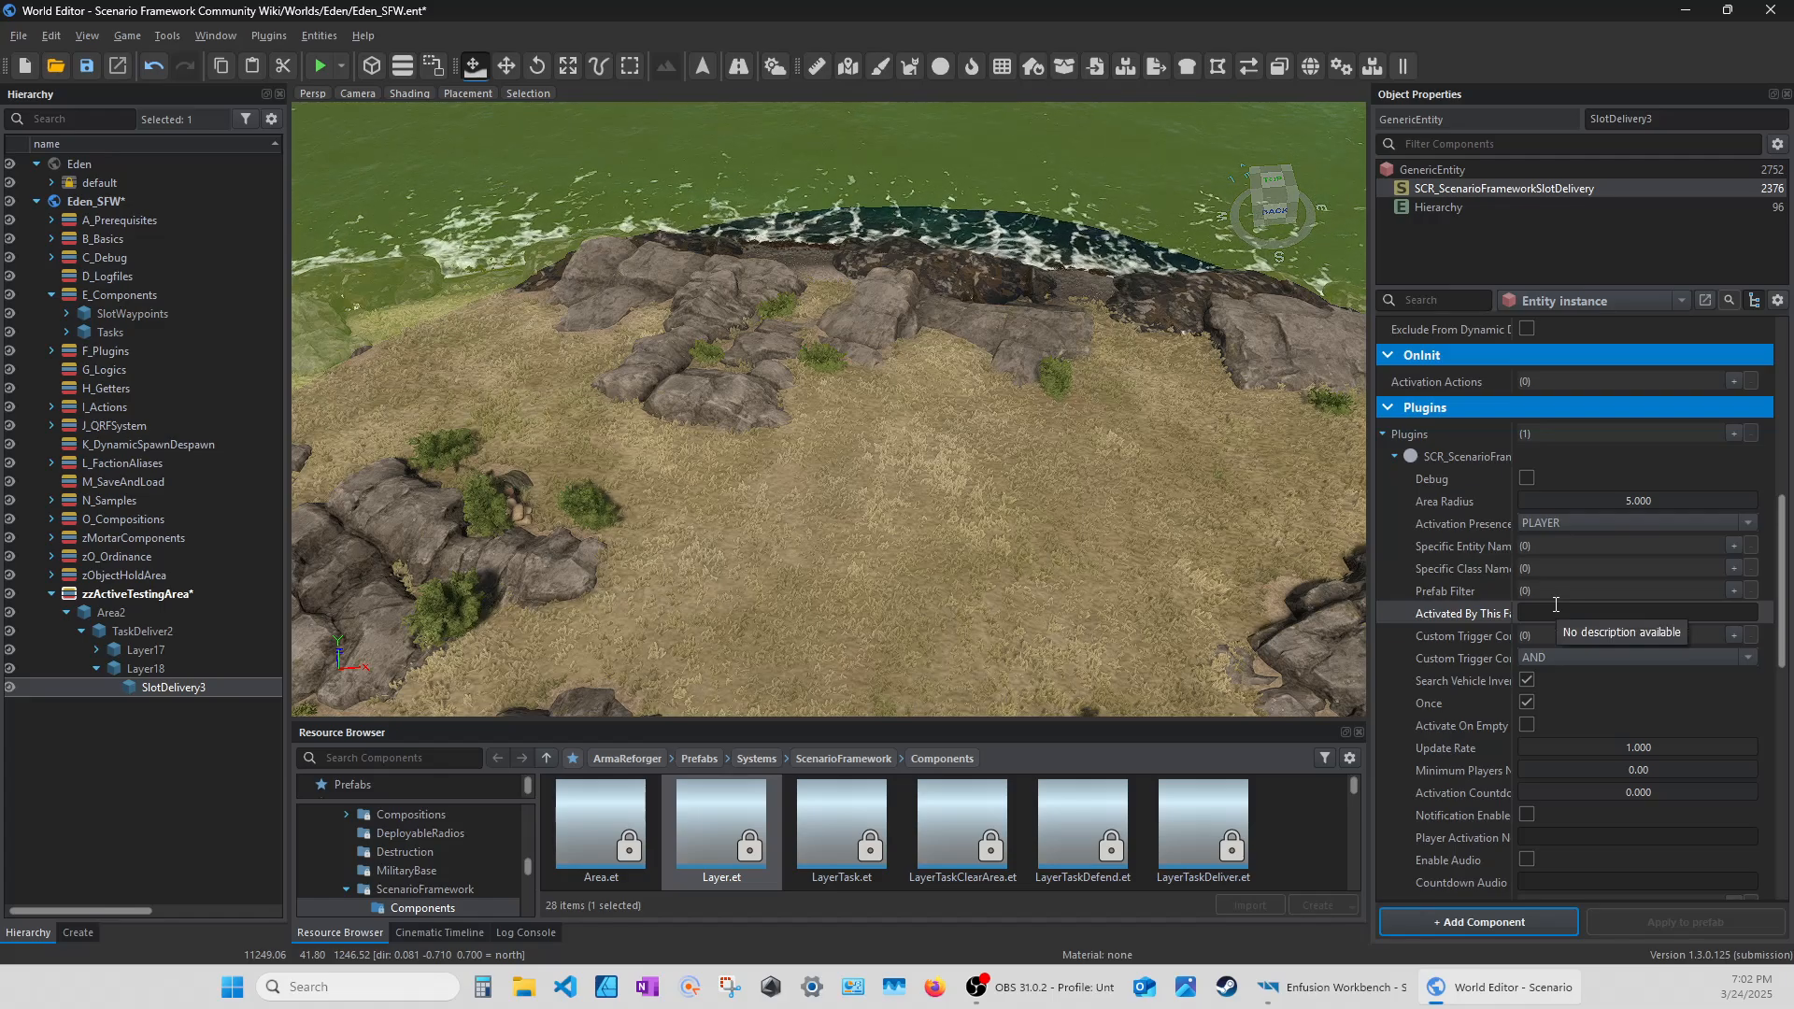
pyautogui.click(1559, 613)
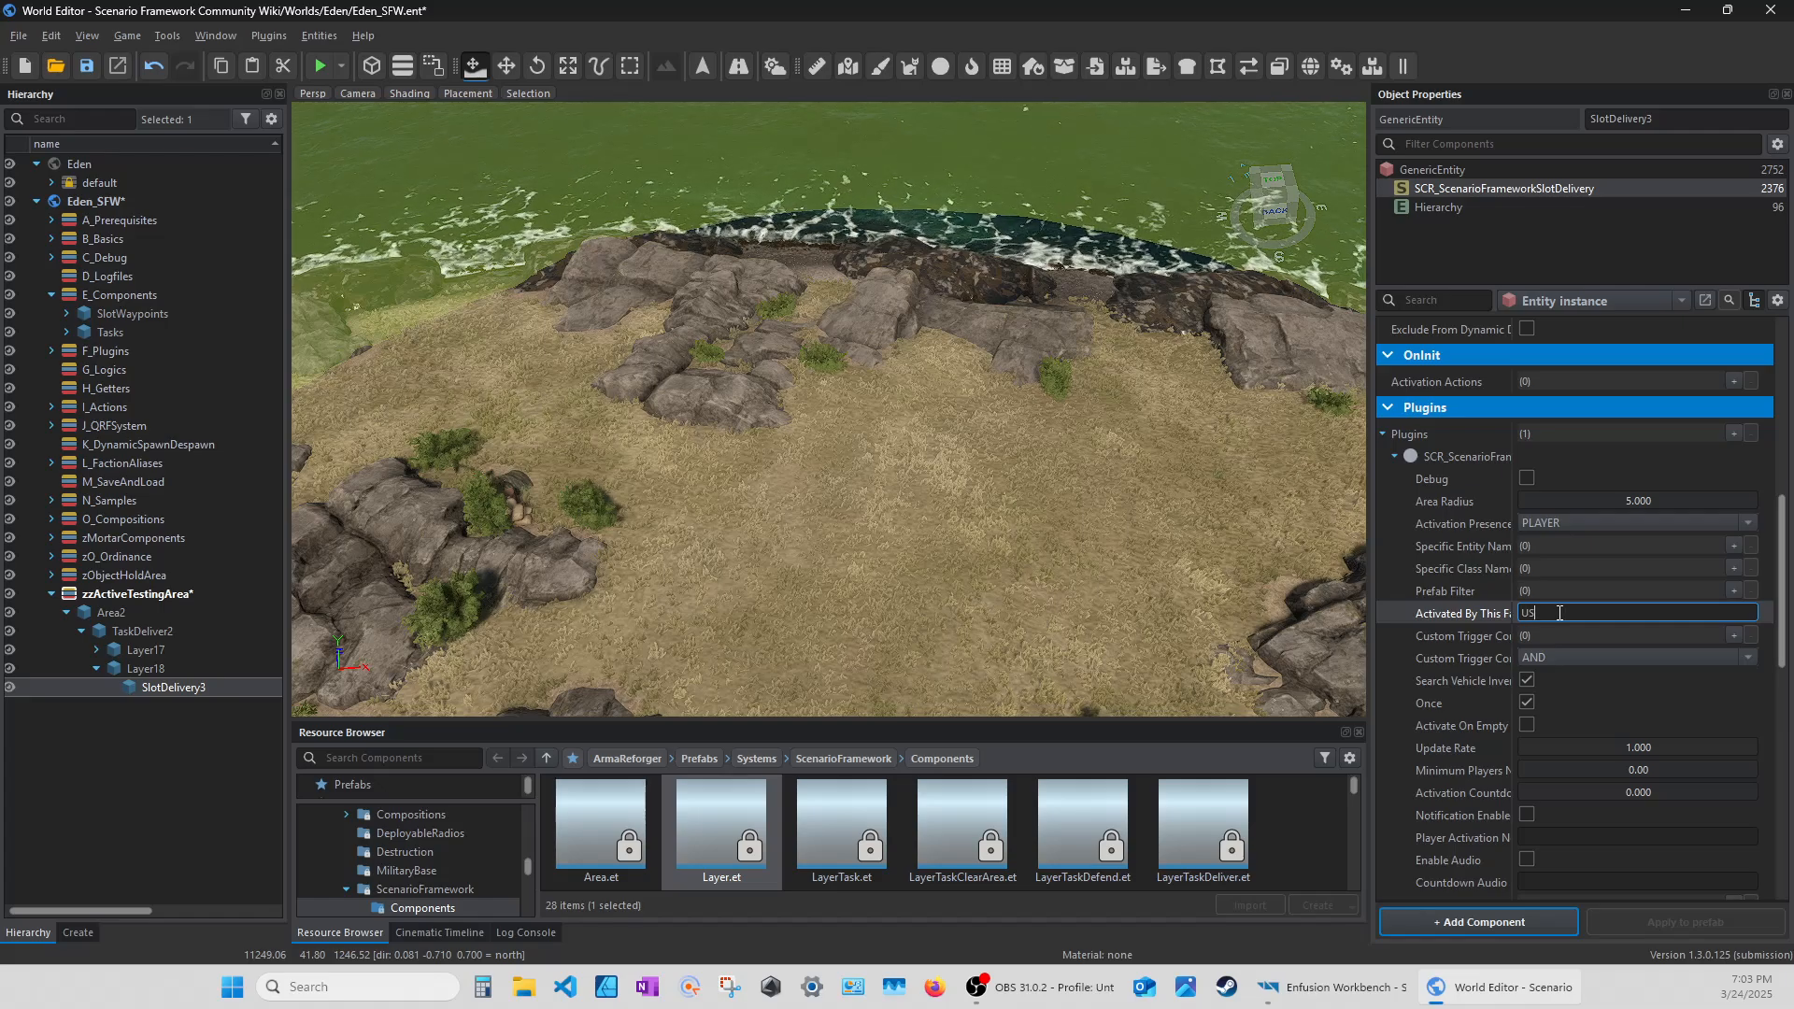
pyautogui.press('Return')
# Set the X, Y and Z coordinates of SlotDelivery3 to 0 to place it at its parent layer's origin.
pyautogui.press('s')
pyautogui.moveTo(1207, 551); pyautogui.dragTo(1252, 564, button='right')
pyautogui.press('w')
pyautogui.press('d')
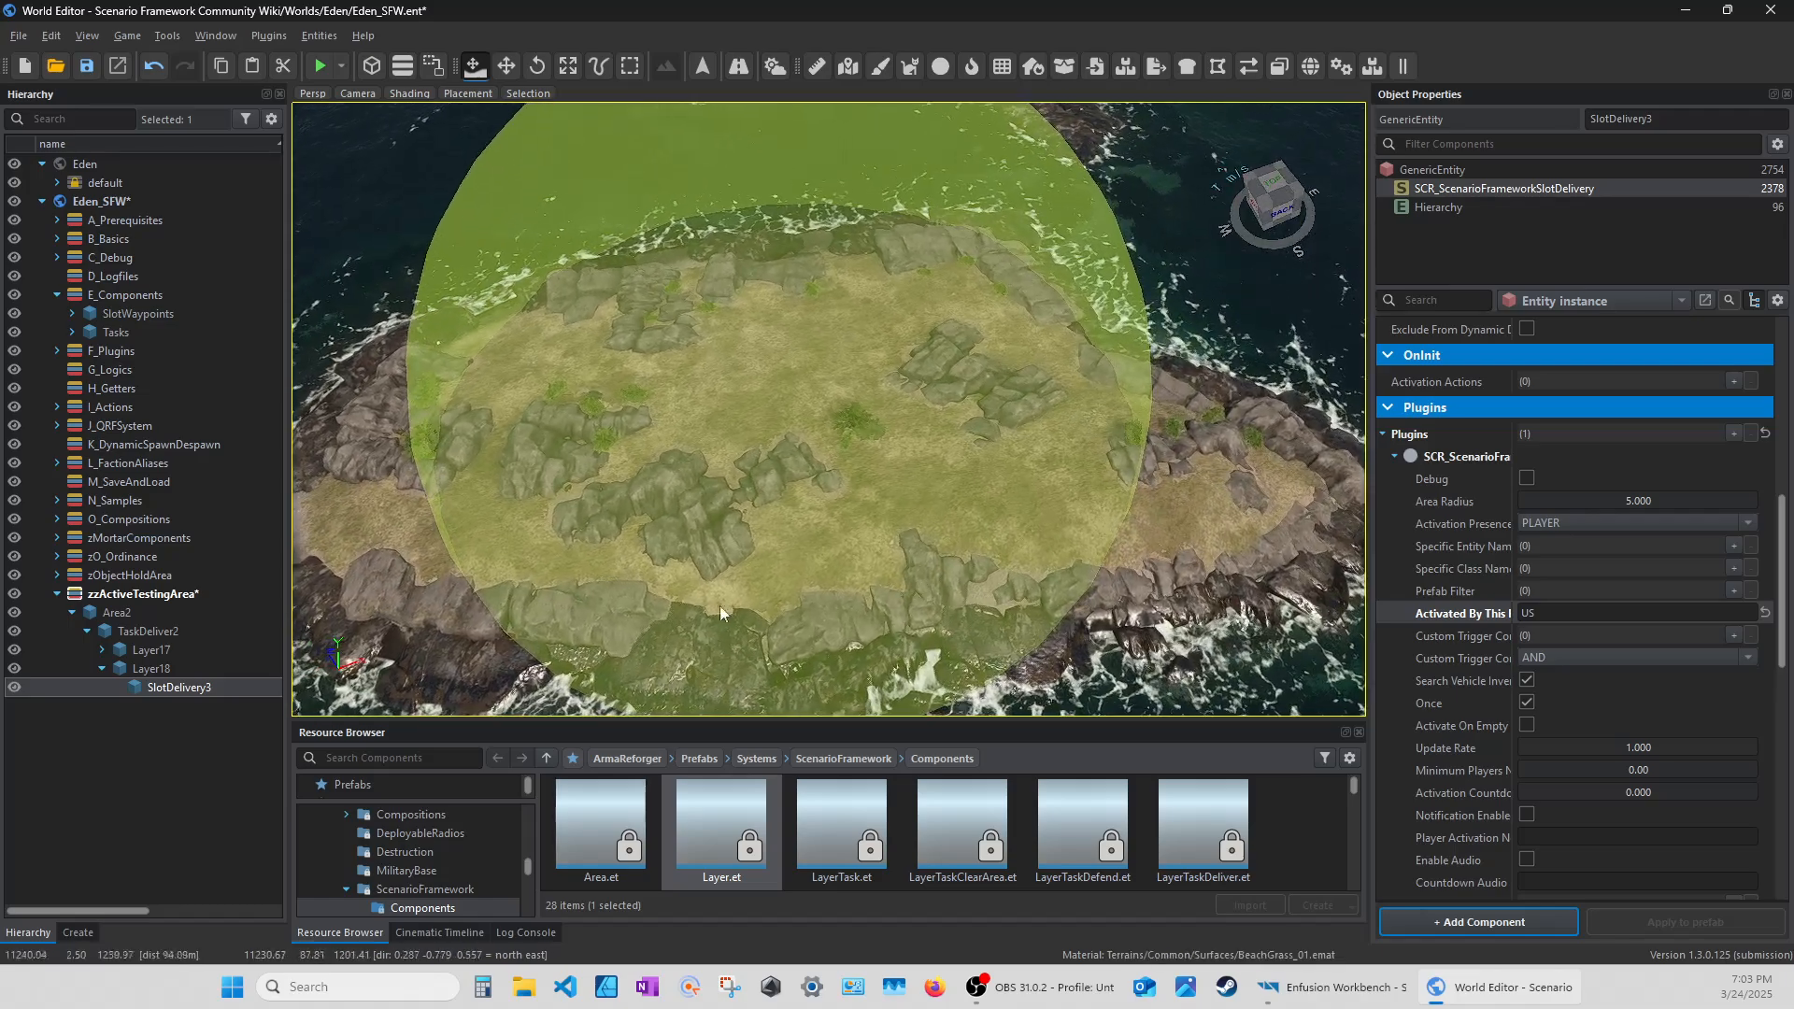
pyautogui.click(190, 687)
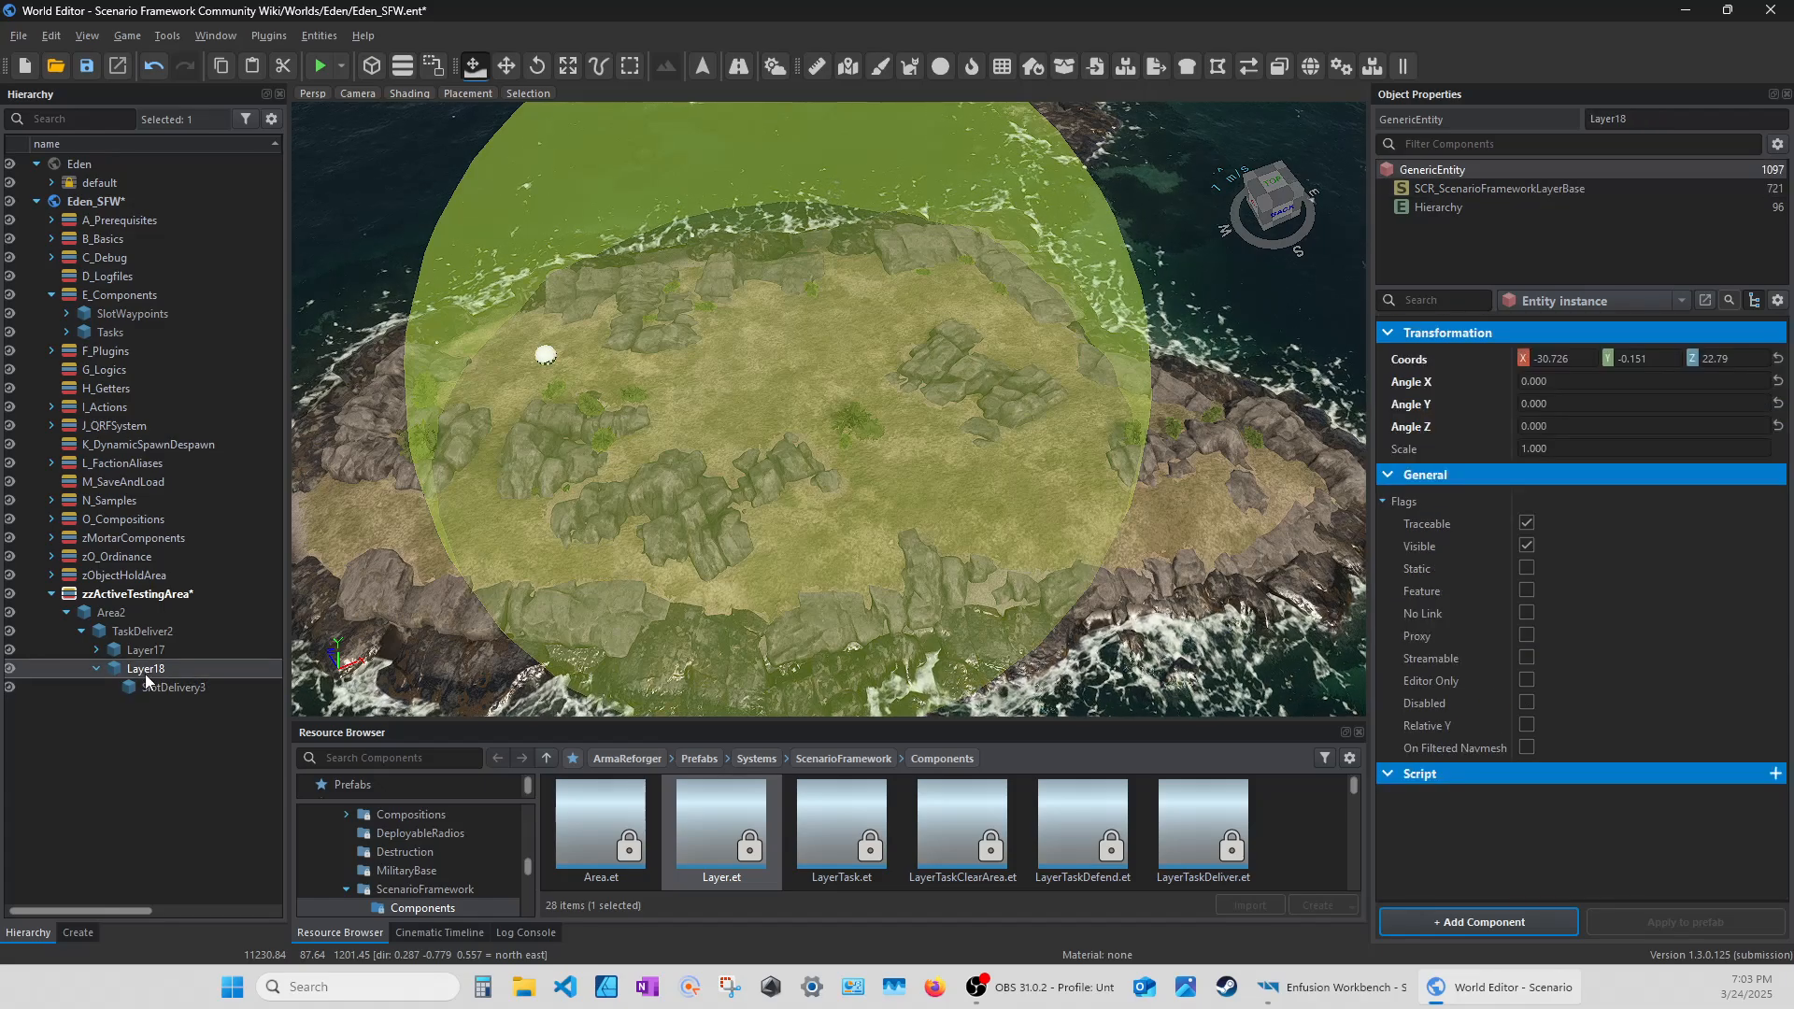
pyautogui.click(1504, 188)
pyautogui.click(1458, 169)
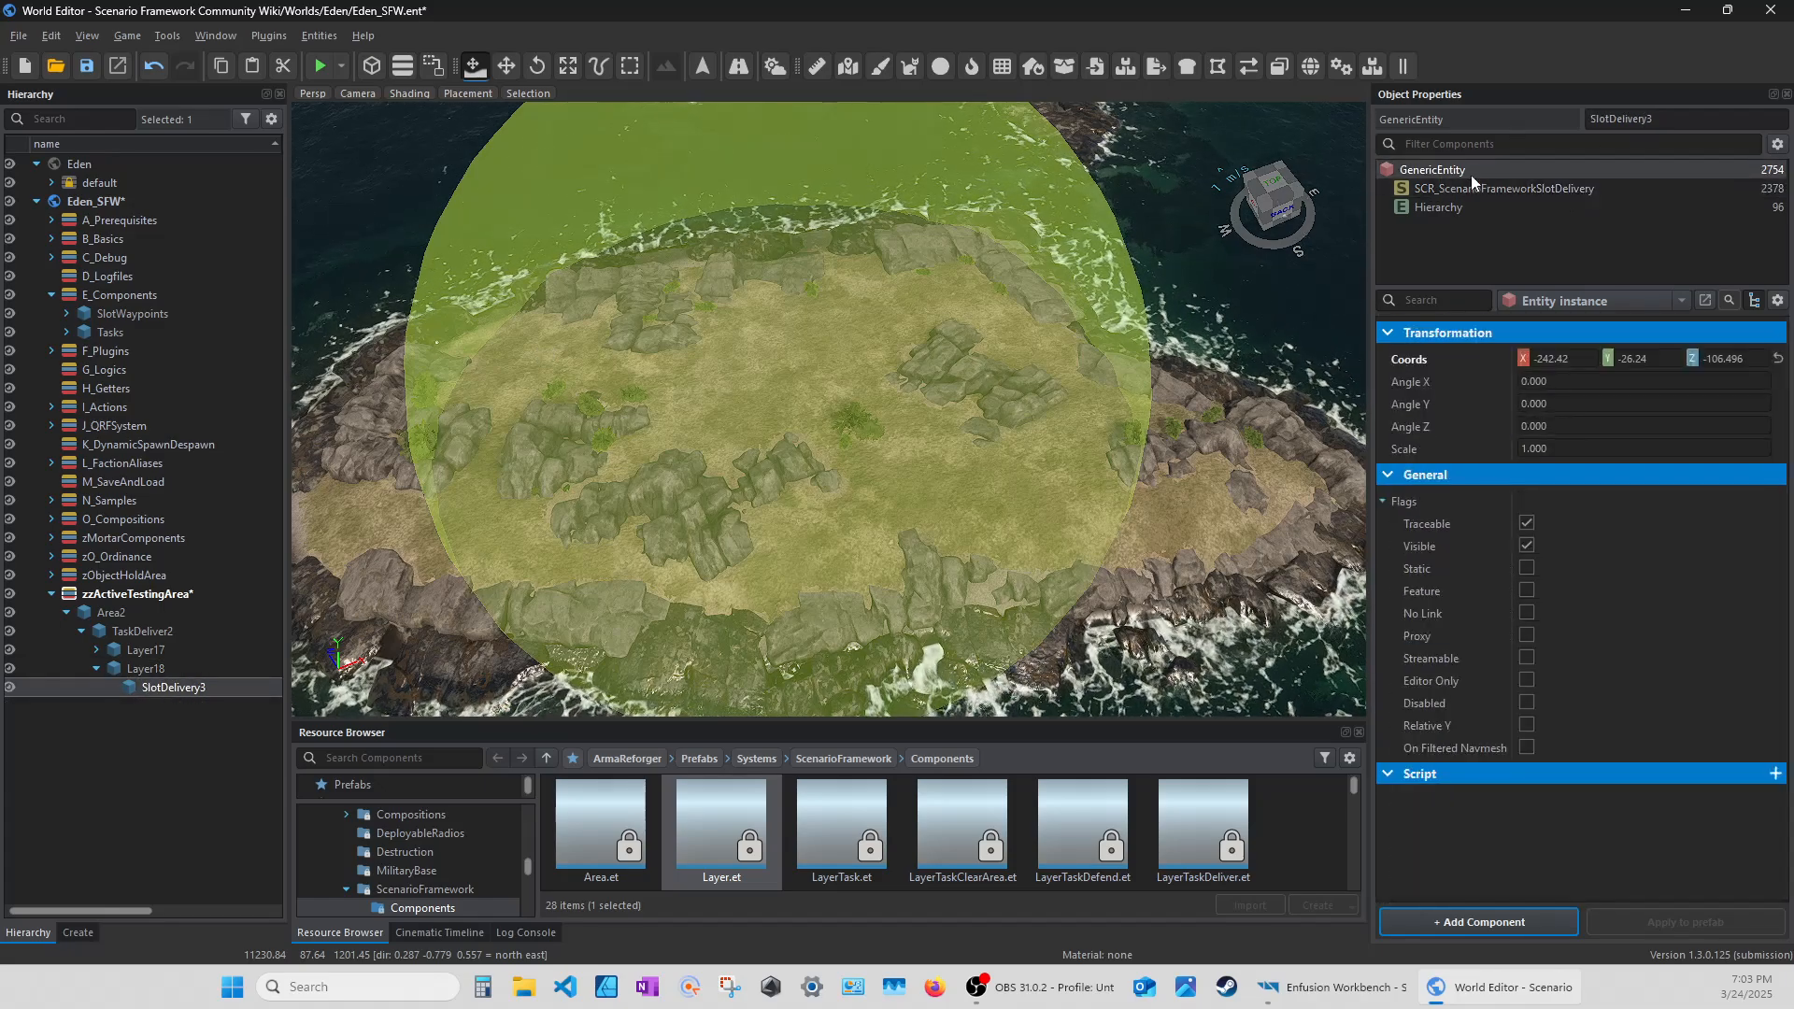
pyautogui.click(1595, 358)
pyautogui.moveTo(1595, 358); pyautogui.dragTo(1527, 359)
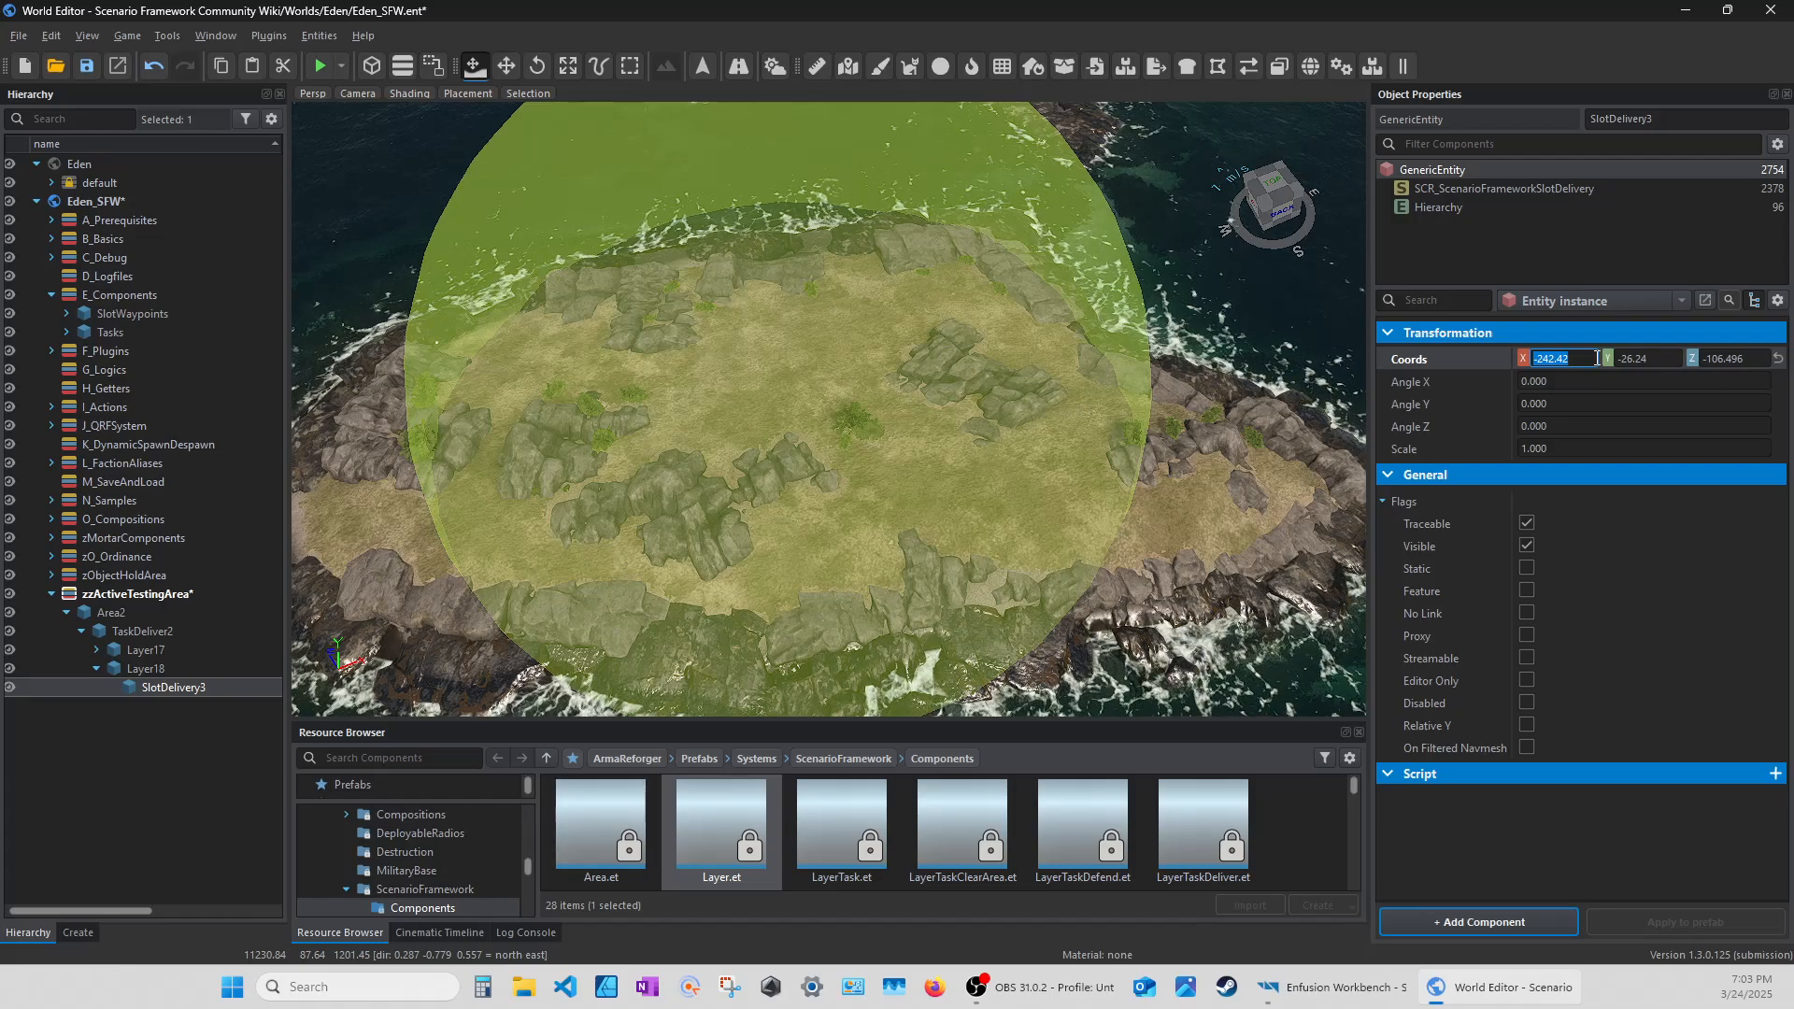
pyautogui.write('0')
pyautogui.click(1682, 358)
pyautogui.moveTo(1682, 358); pyautogui.dragTo(1614, 358)
pyautogui.write('0')
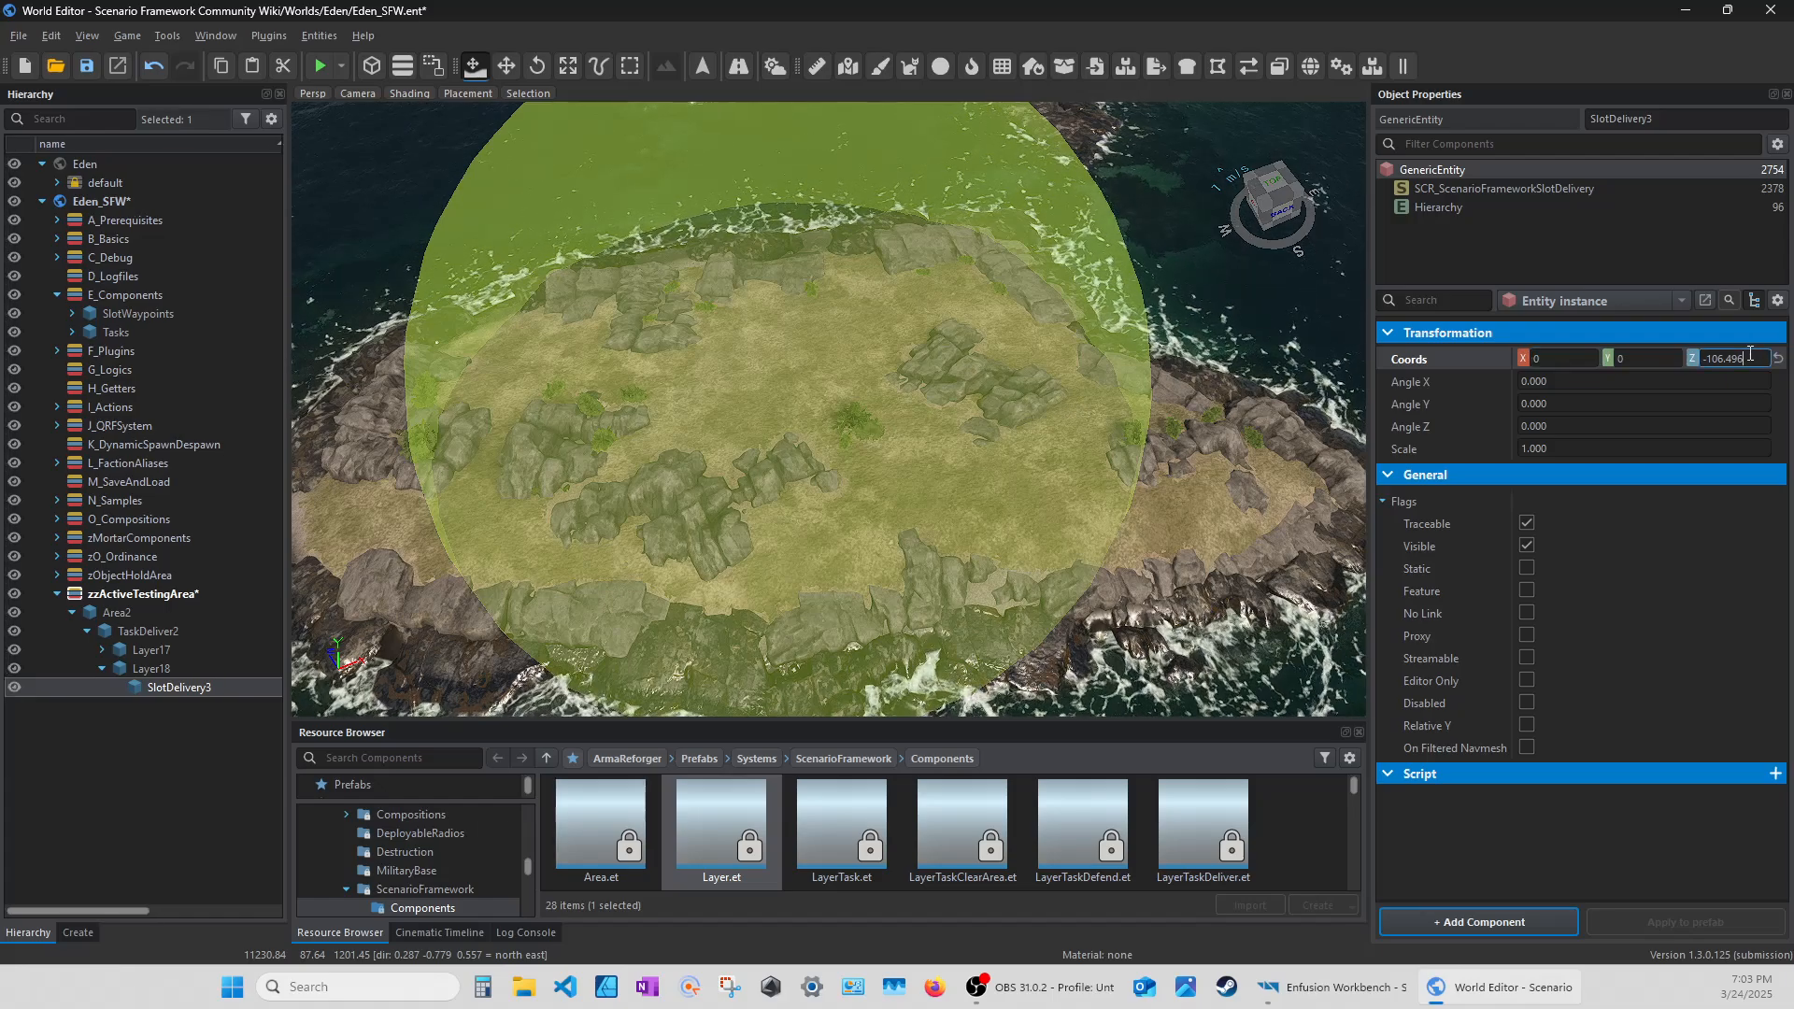
pyautogui.moveTo(1753, 357); pyautogui.dragTo(1699, 359)
pyautogui.write('0')
pyautogui.click(1739, 377)
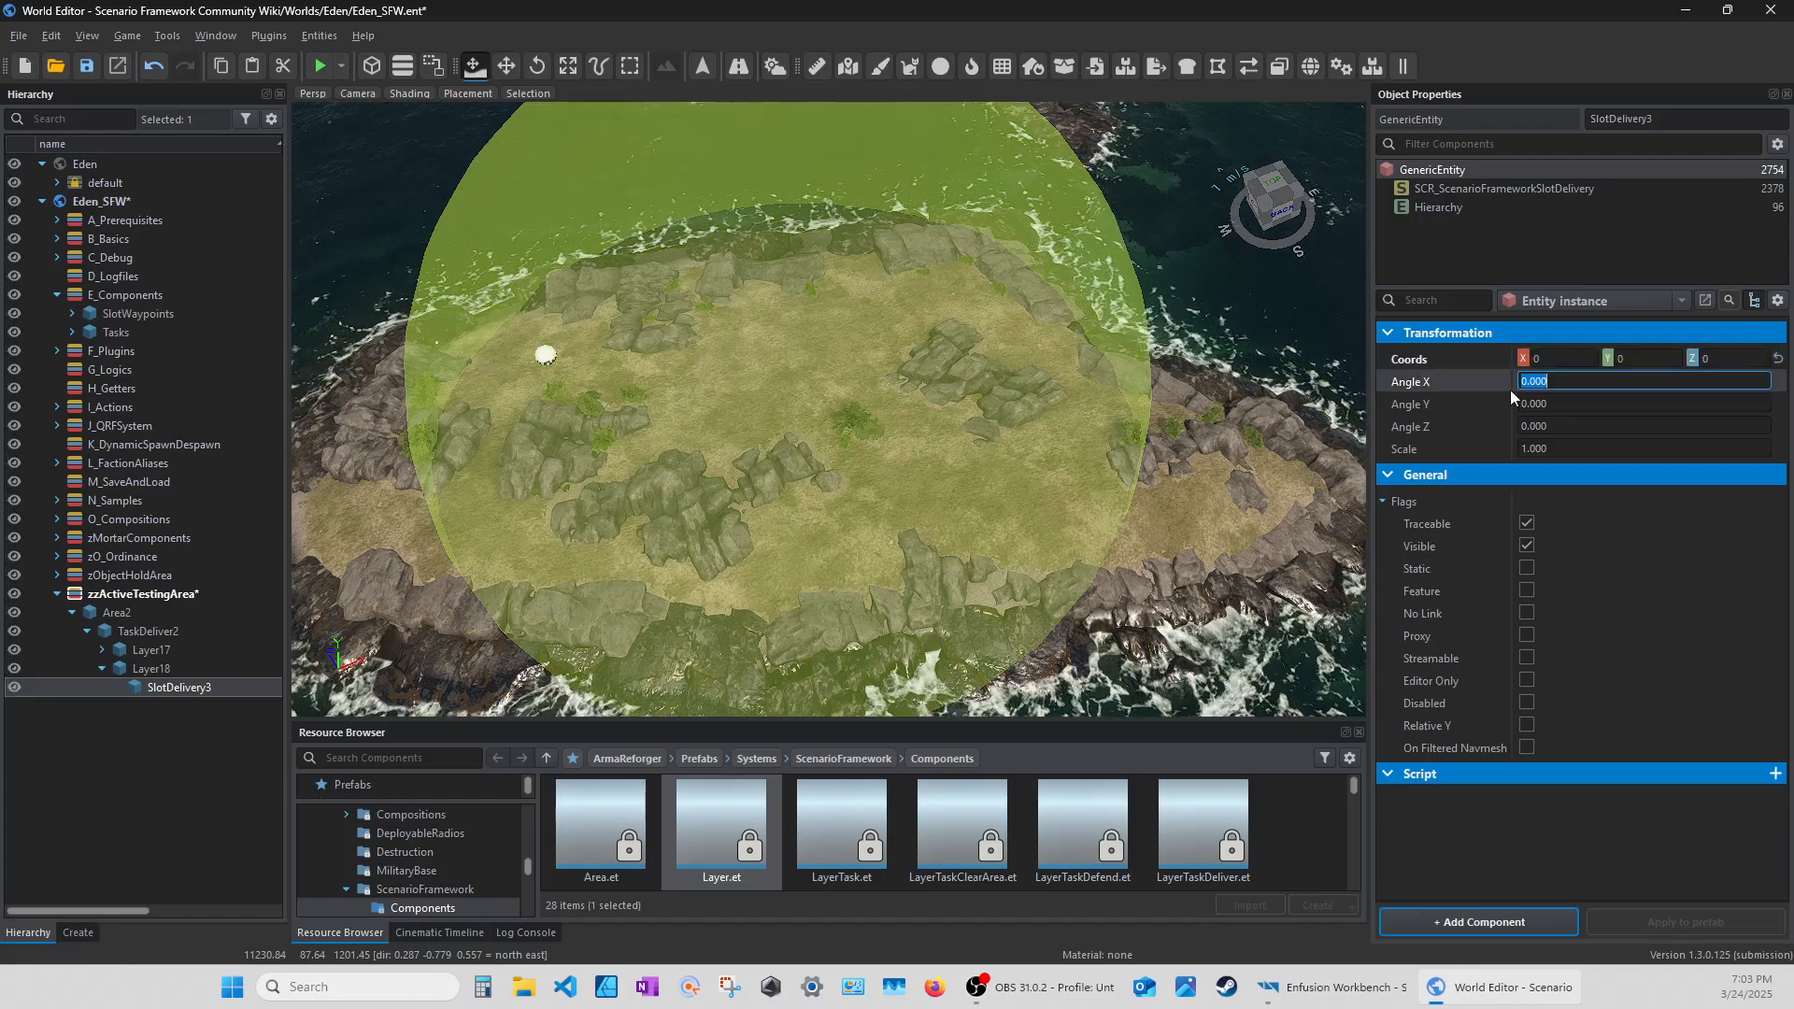
# Snap SlotDelivery3 to the ground and focus the view on it.
pyautogui.rightClick(136, 686)
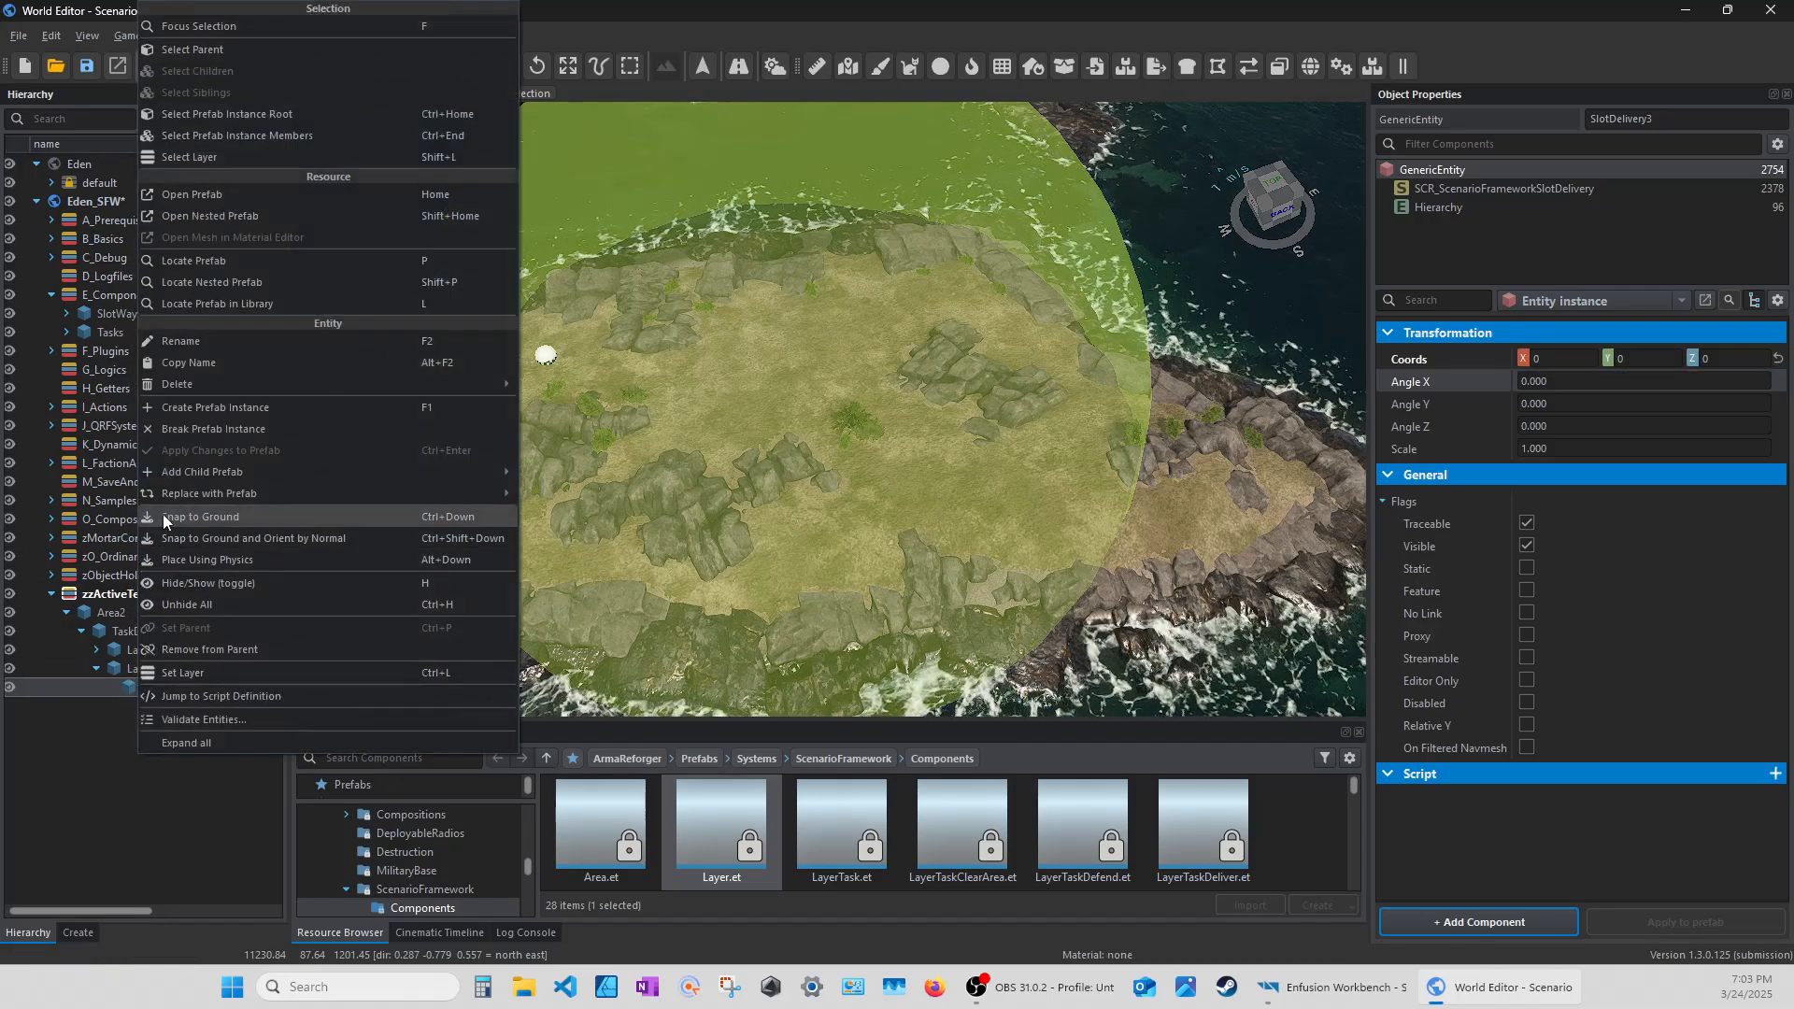
pyautogui.click(163, 517)
pyautogui.doubleClick(101, 686)
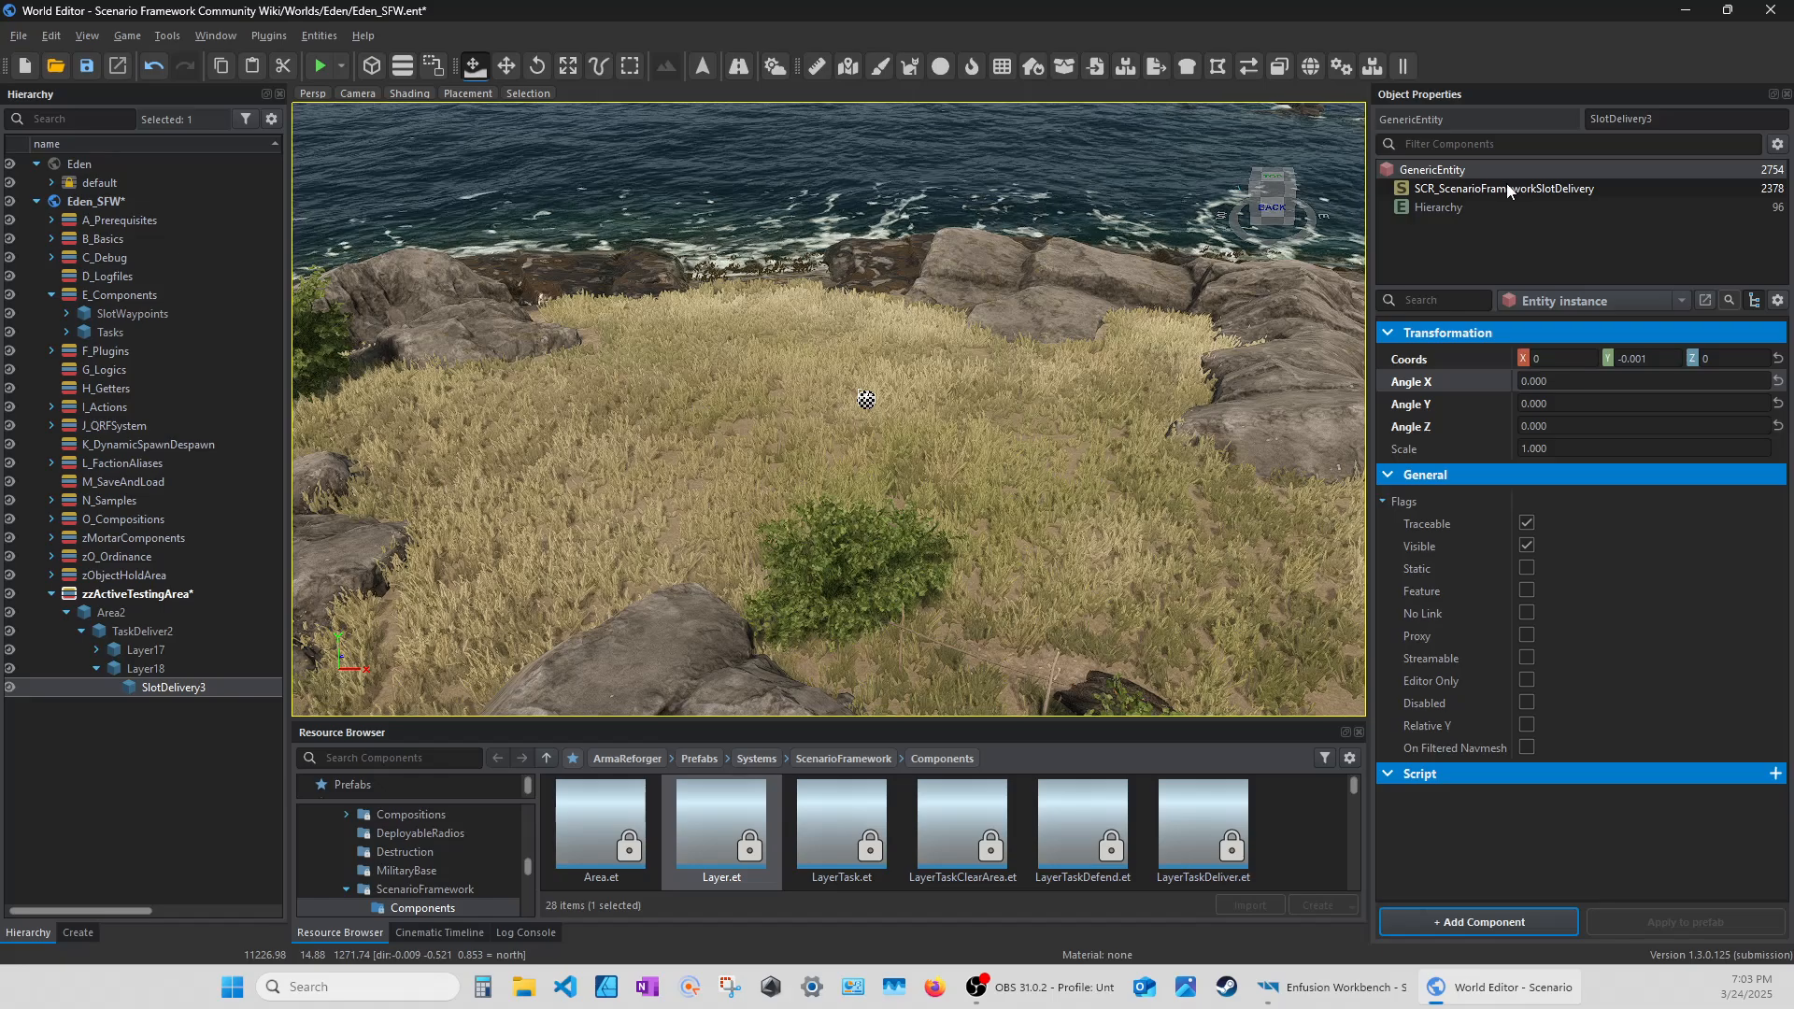
# Review the delivery slot's component and the slots nested in Layer17 and Layer18, and collapse TaskDeliver2.
pyautogui.click(1506, 187)
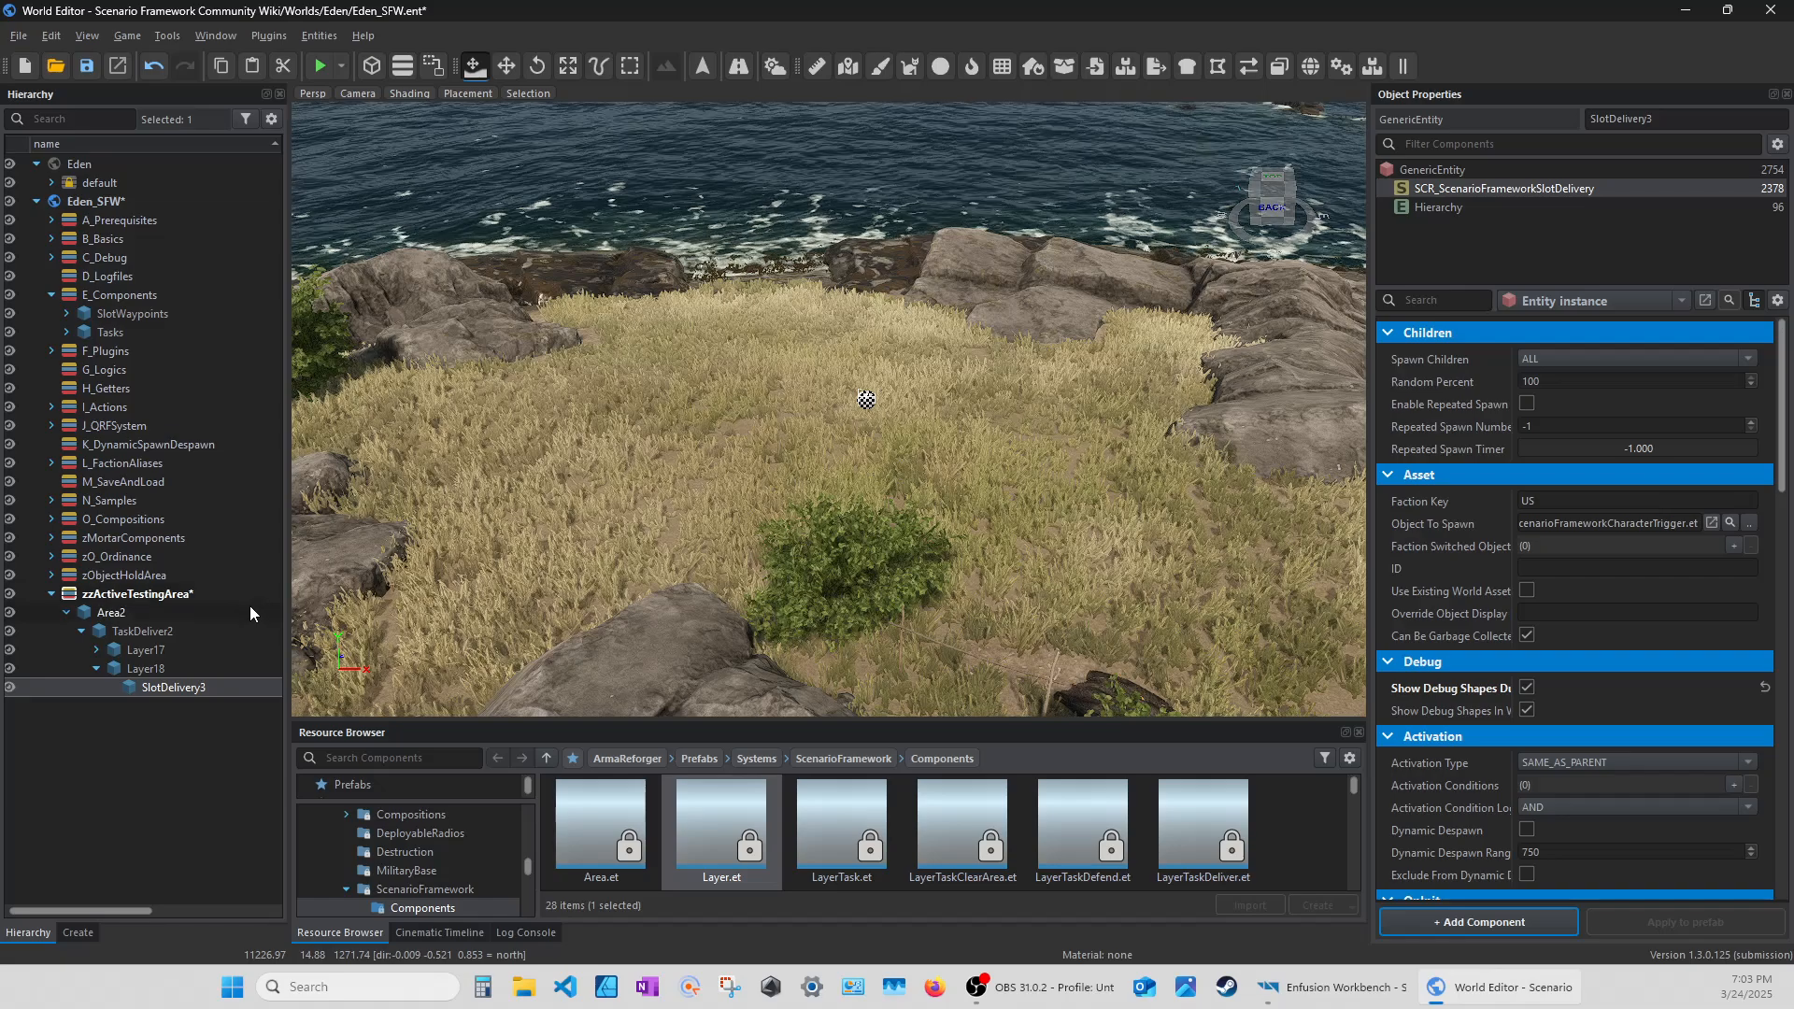
pyautogui.click(142, 669)
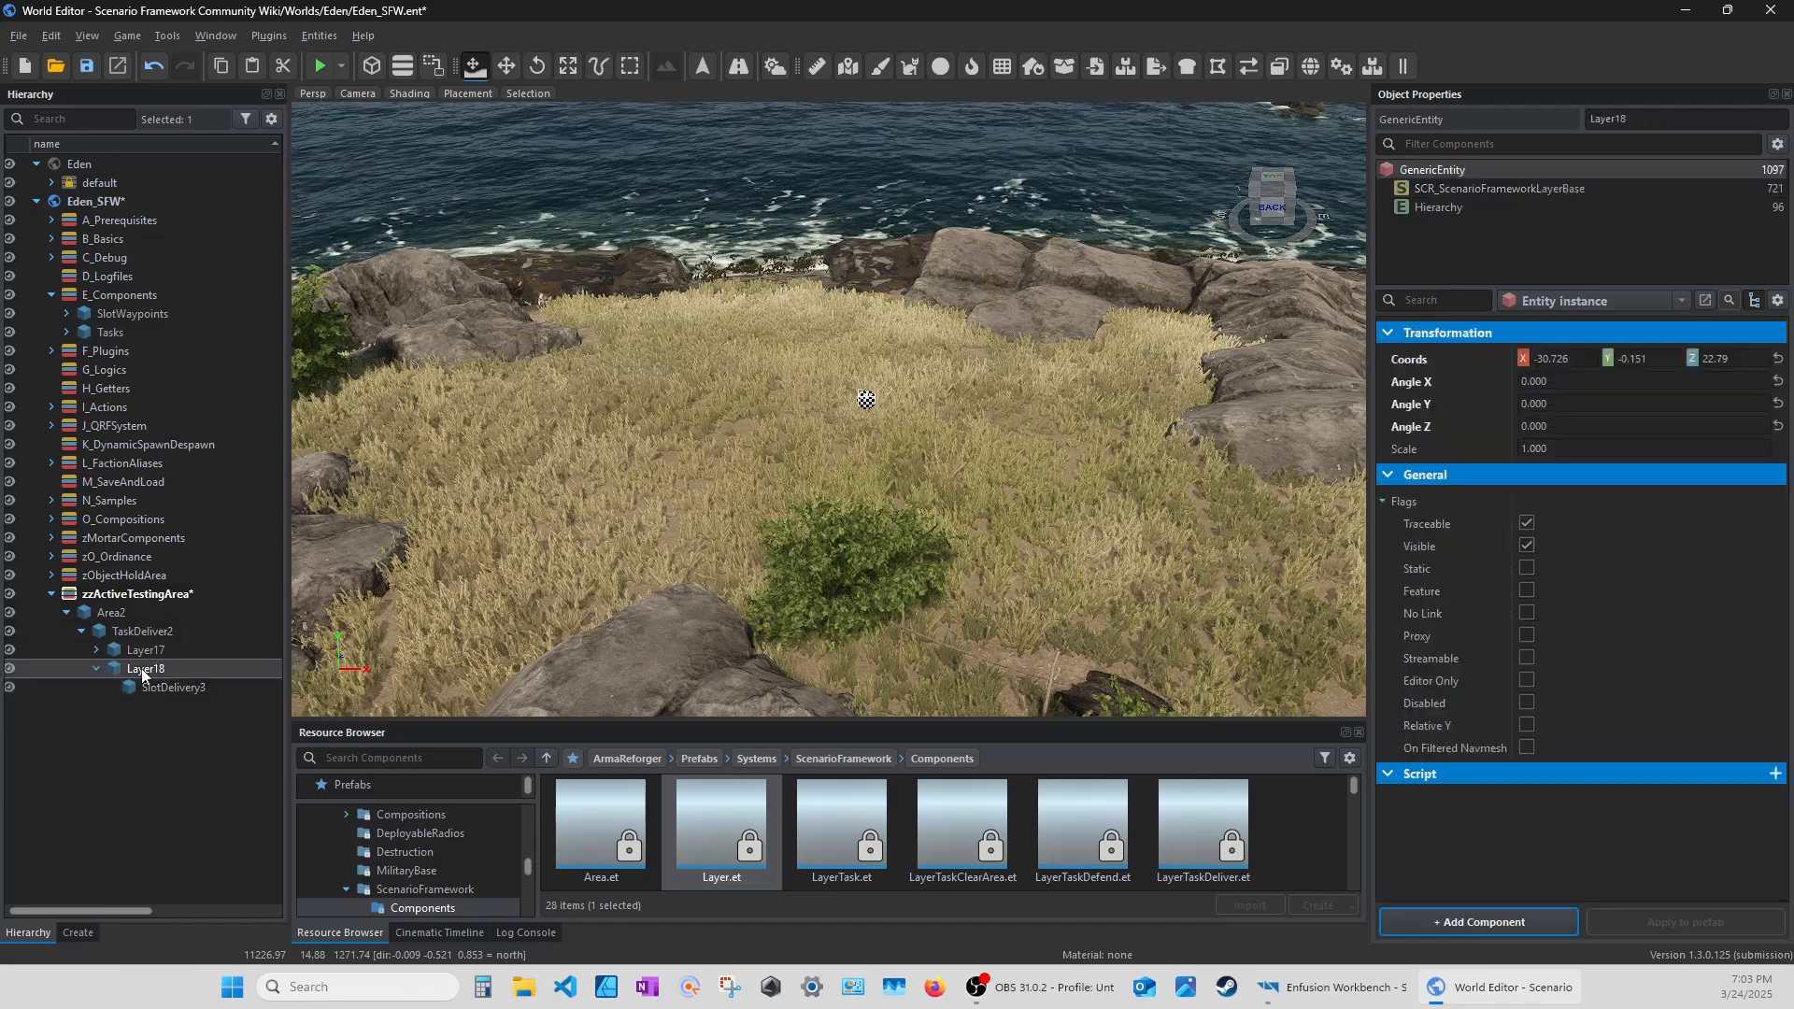
pyautogui.click(148, 688)
pyautogui.click(149, 672)
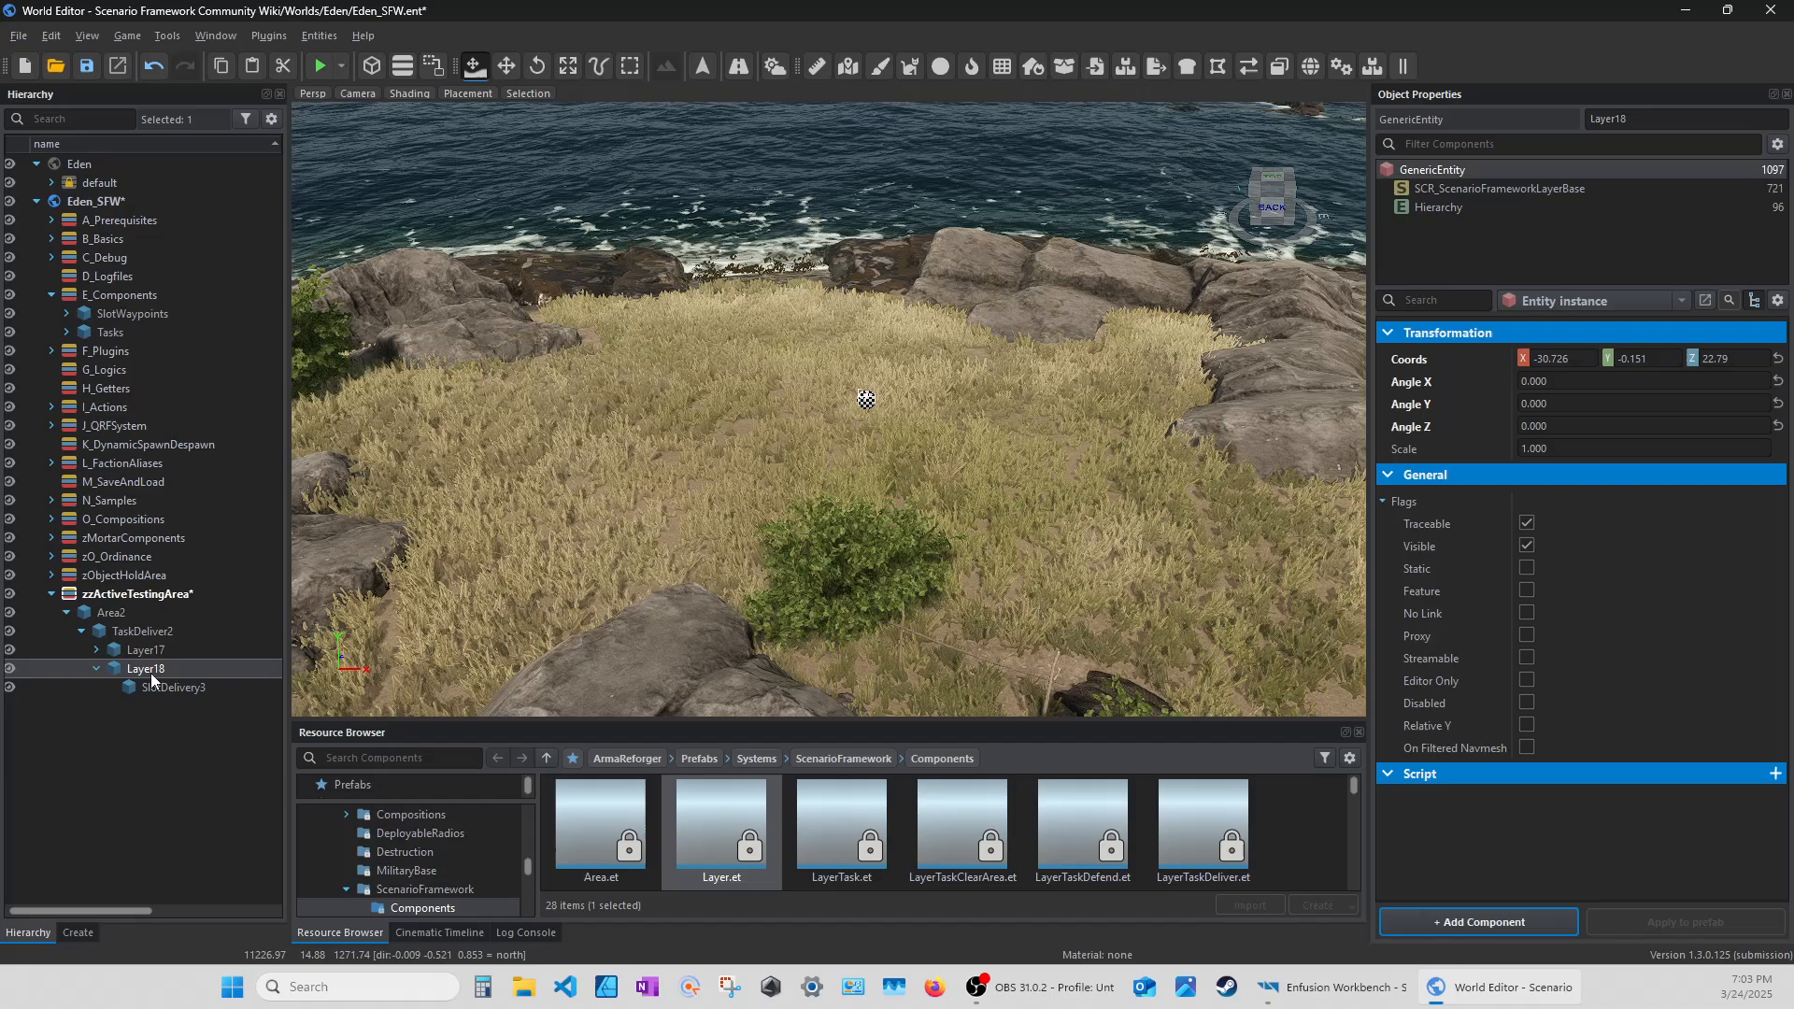
pyautogui.click(152, 648)
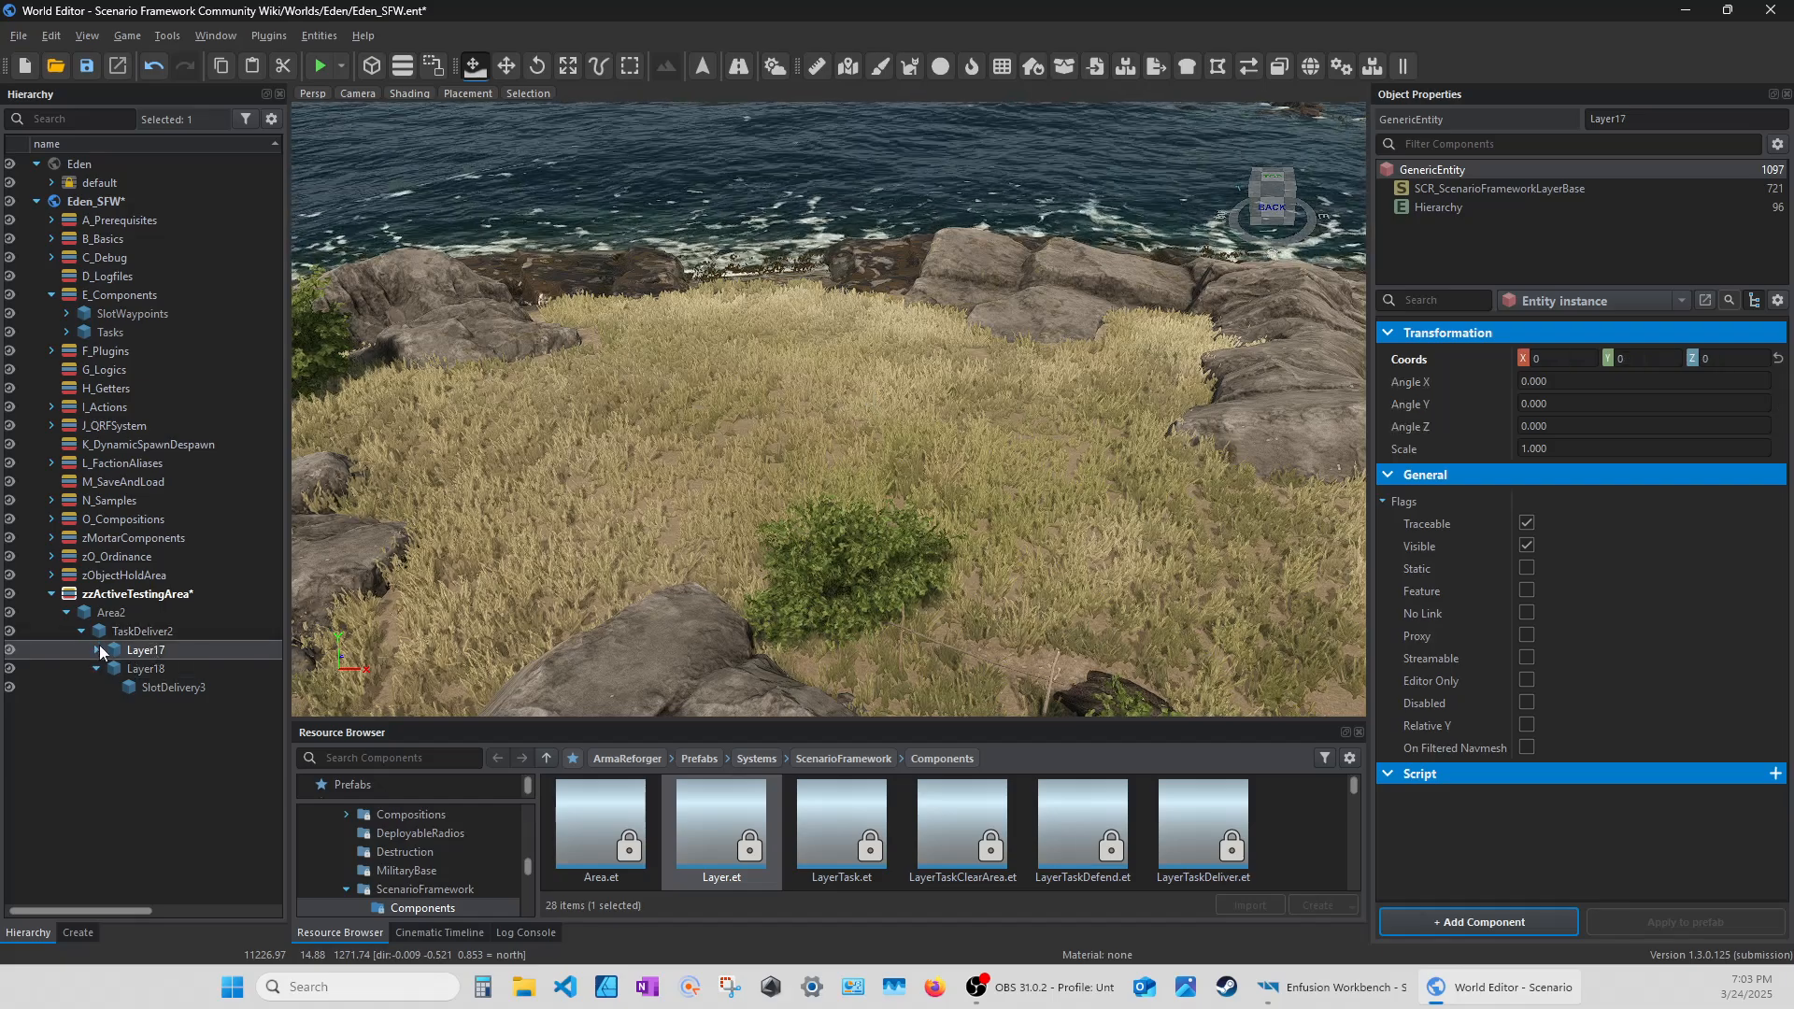
pyautogui.doubleClick(132, 652)
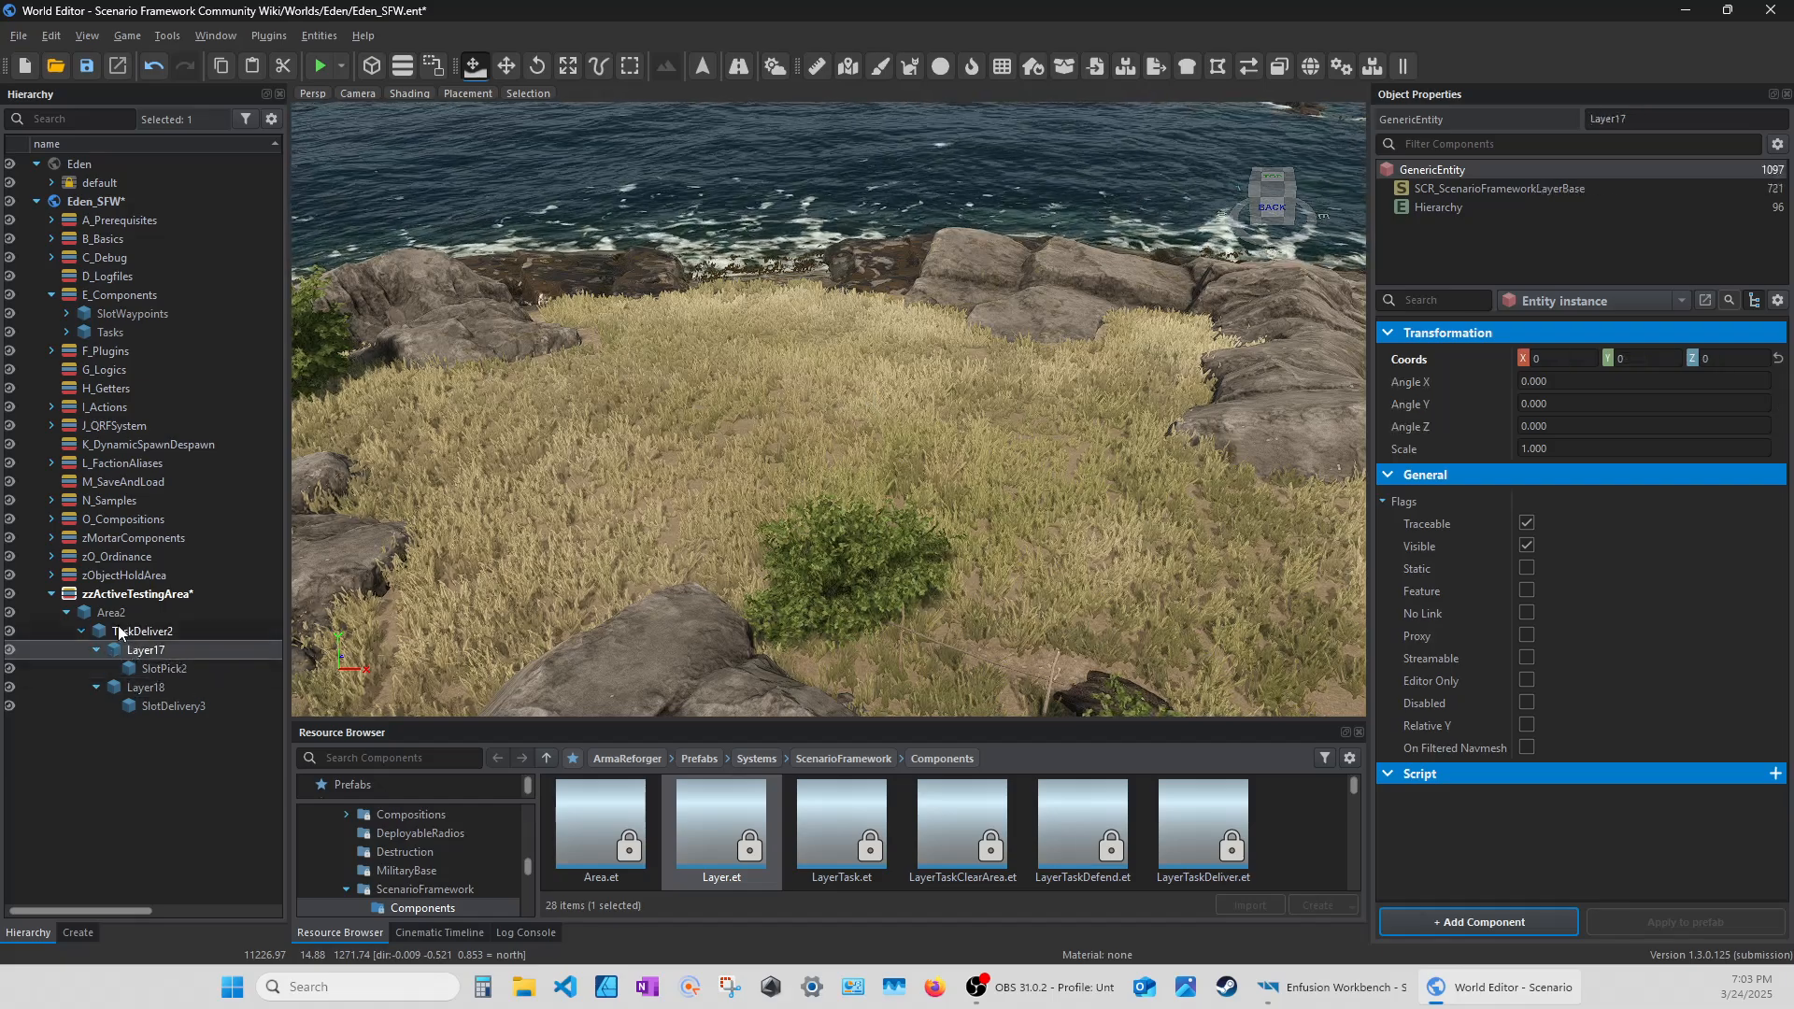
pyautogui.click(70, 630)
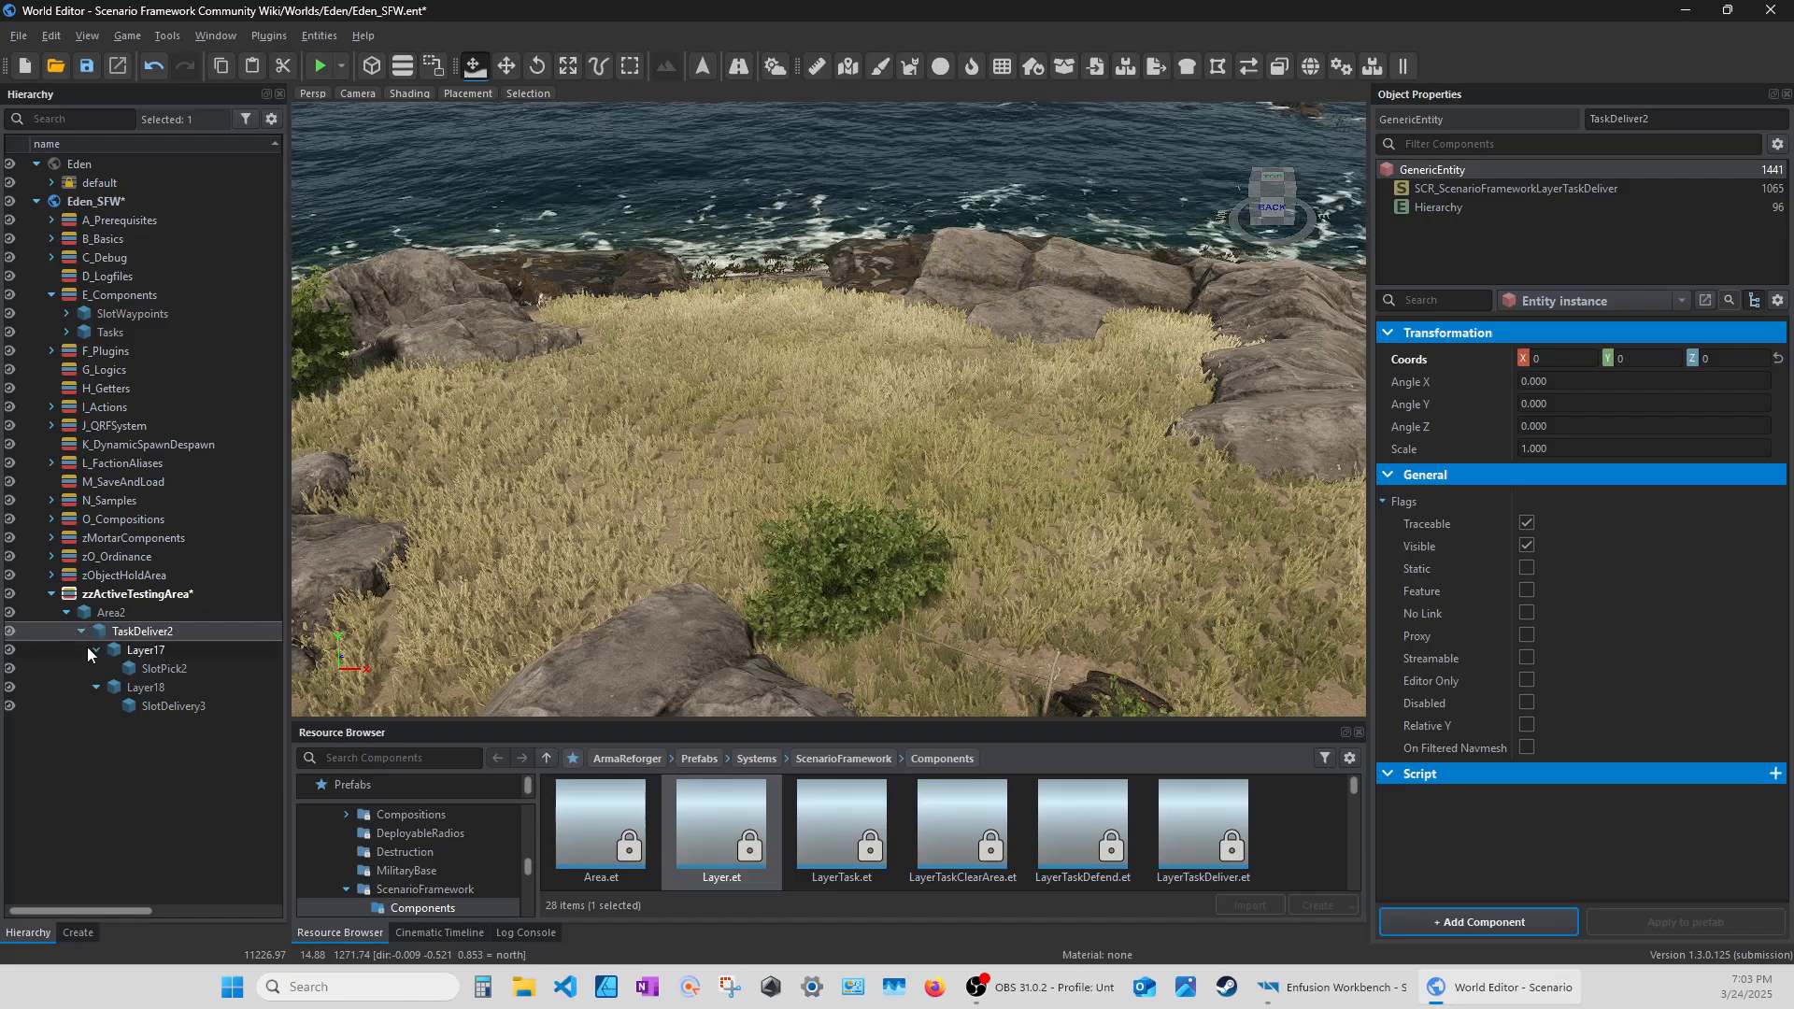
pyautogui.click(81, 631)
# Turn the view to the pick-up item and launch the scenario in play mode from there.
pyautogui.moveTo(828, 409); pyautogui.dragTo(551, 142, button='right')
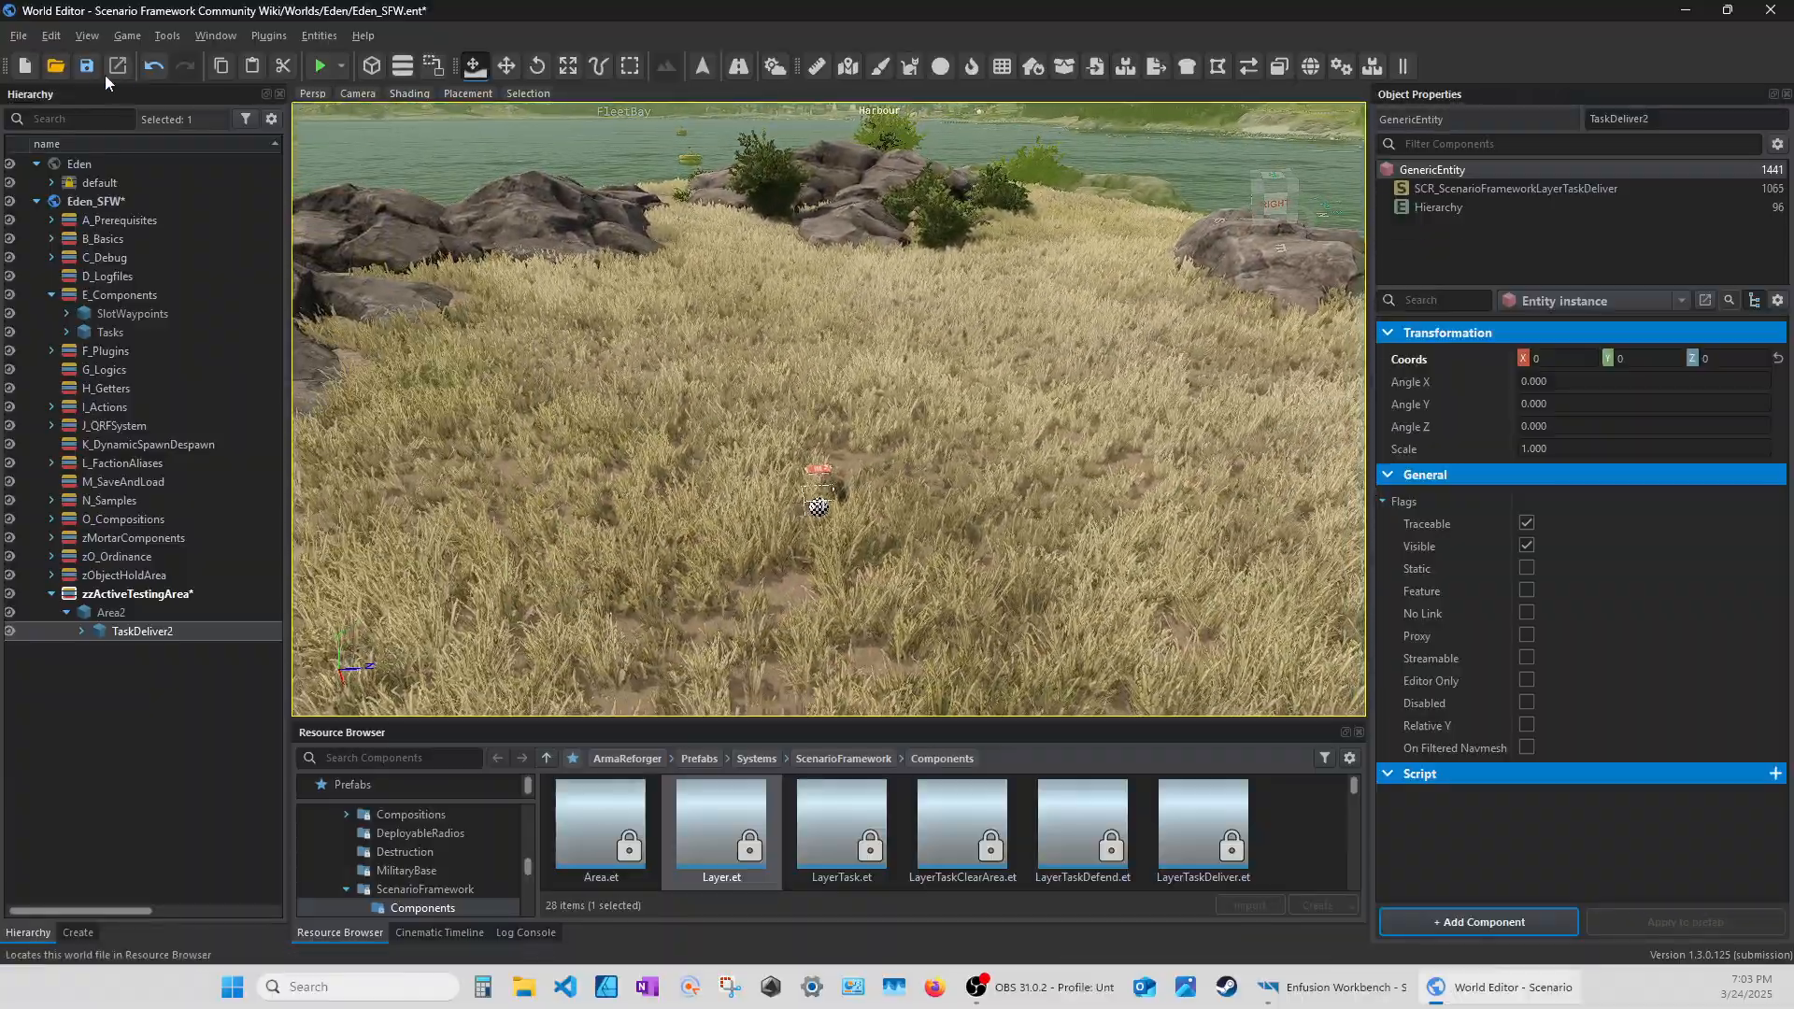
pyautogui.click(340, 69)
pyautogui.click(317, 68)
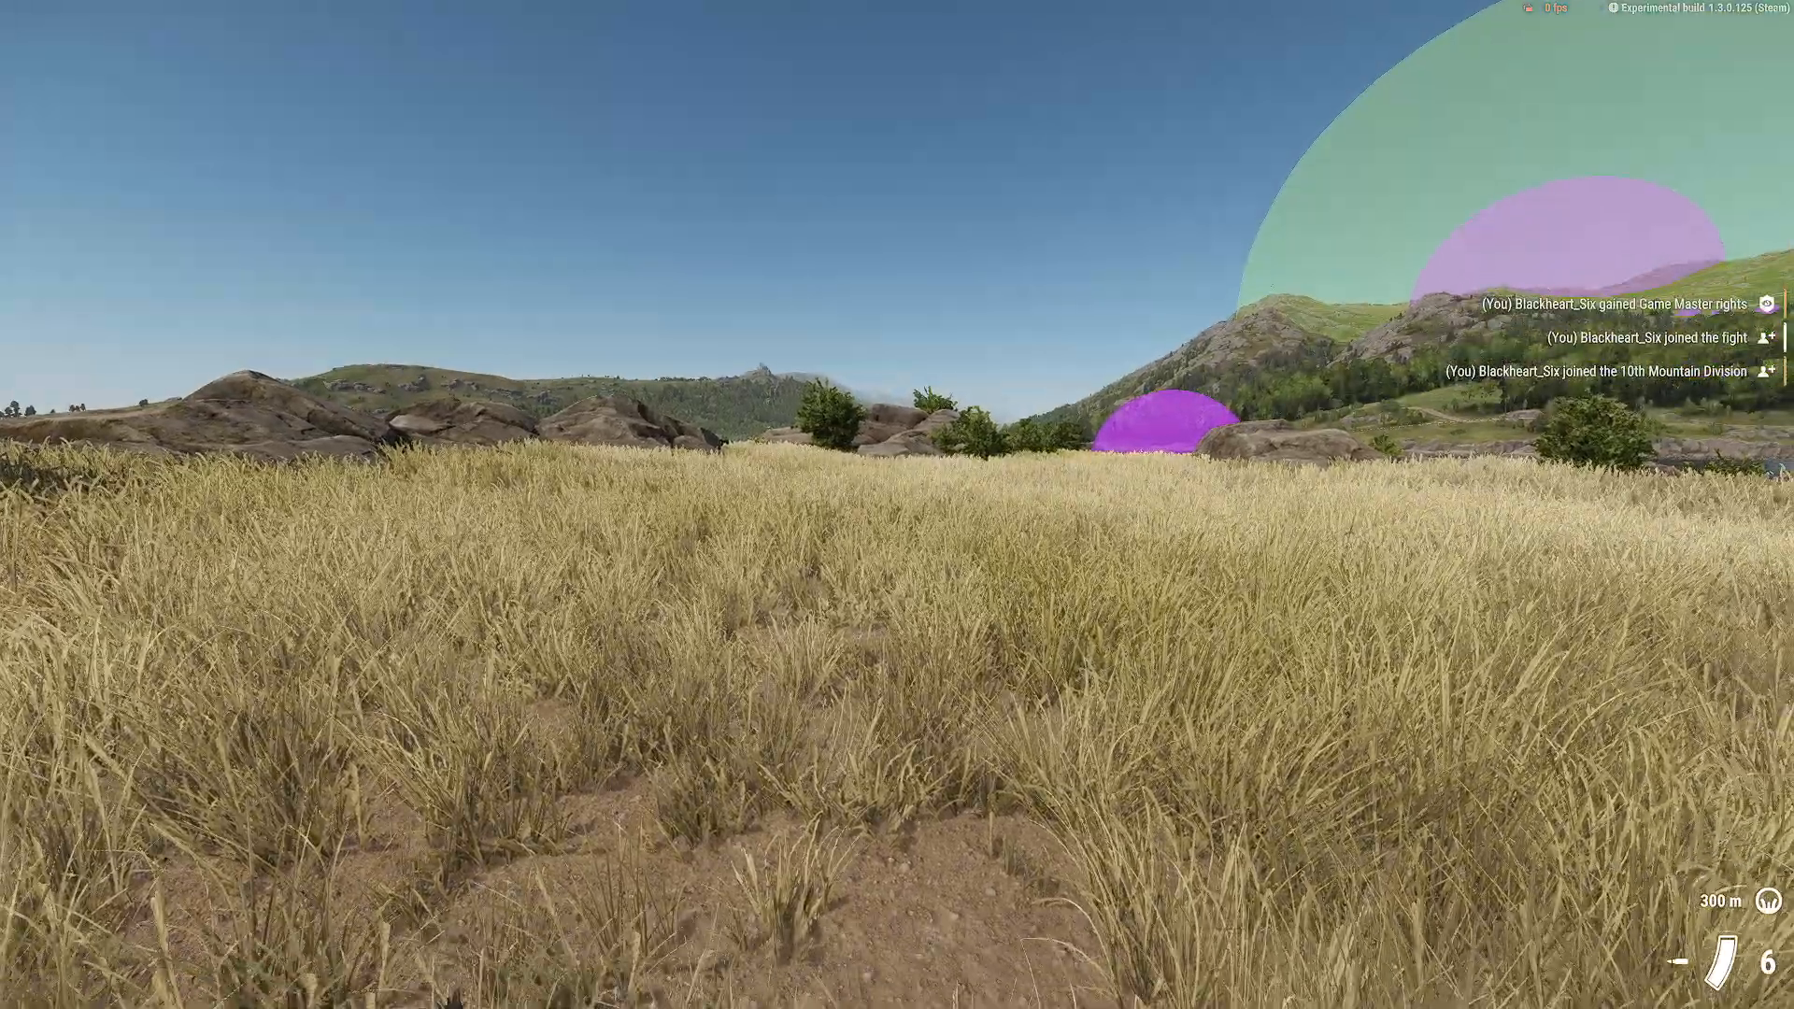
# Walk up to the intel folder, check the task marker on the map, and pick up the intel.
pyautogui.press('w')
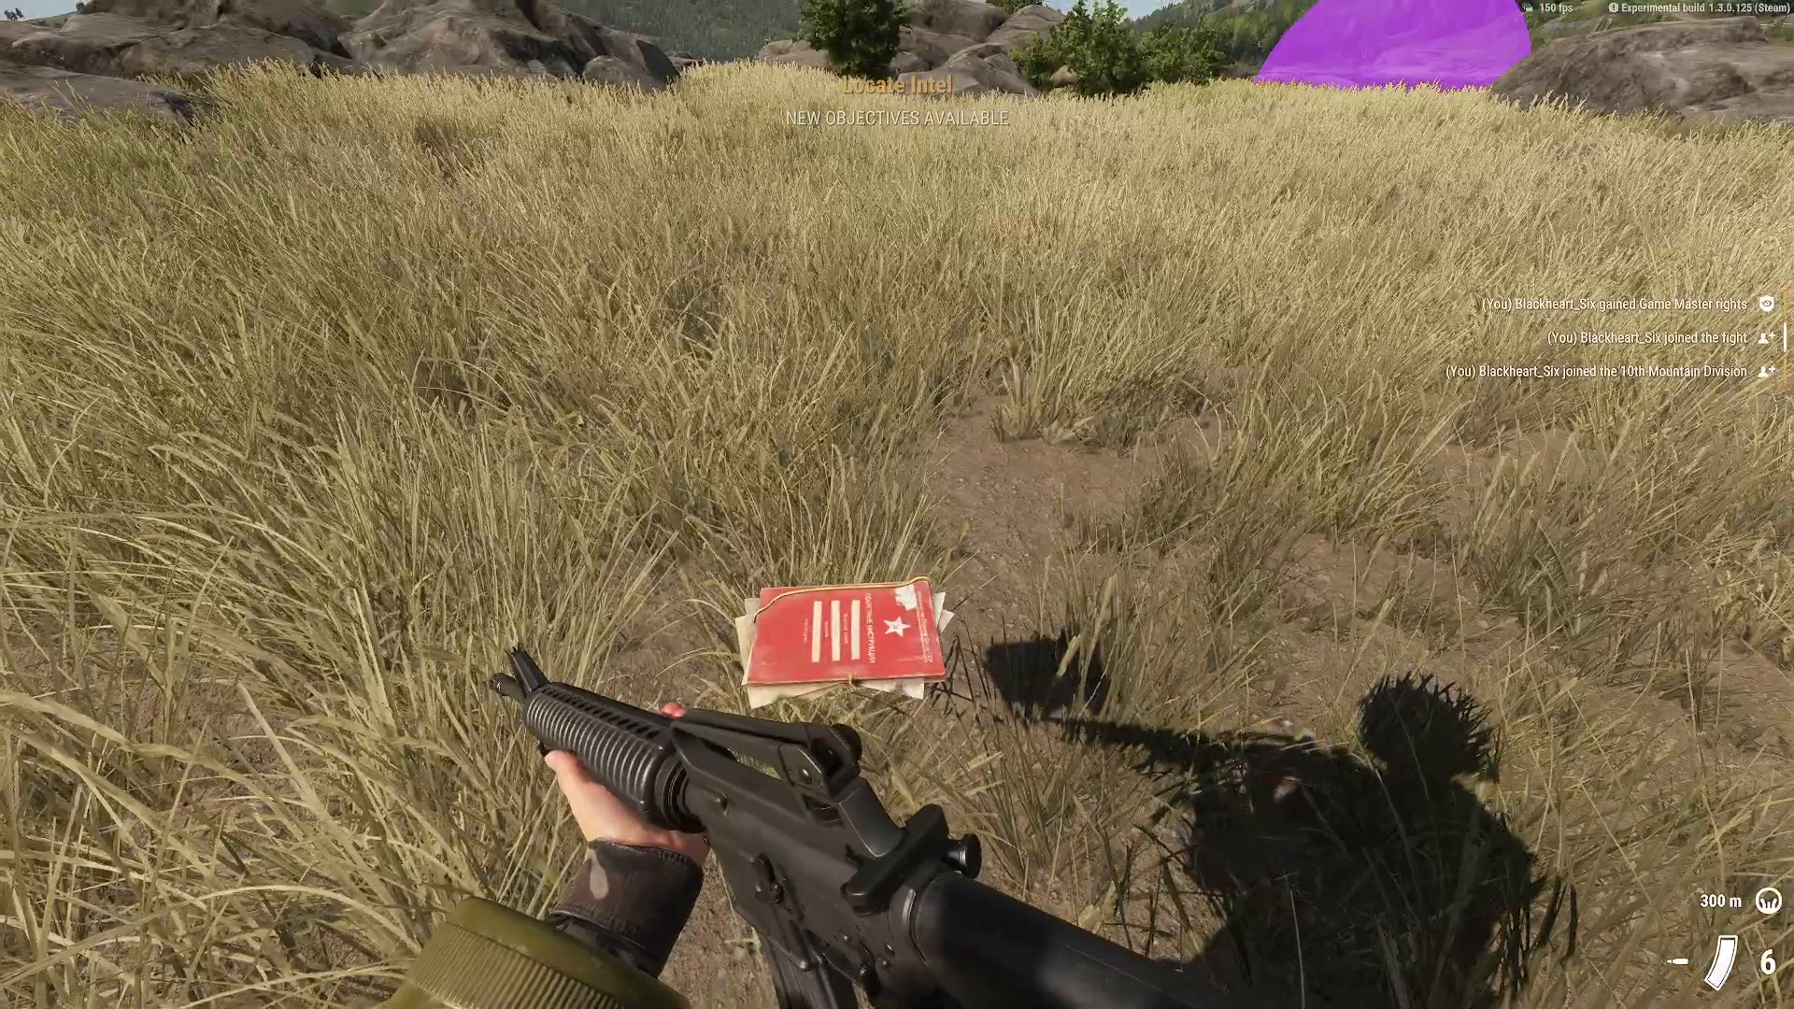
pyautogui.press('m')
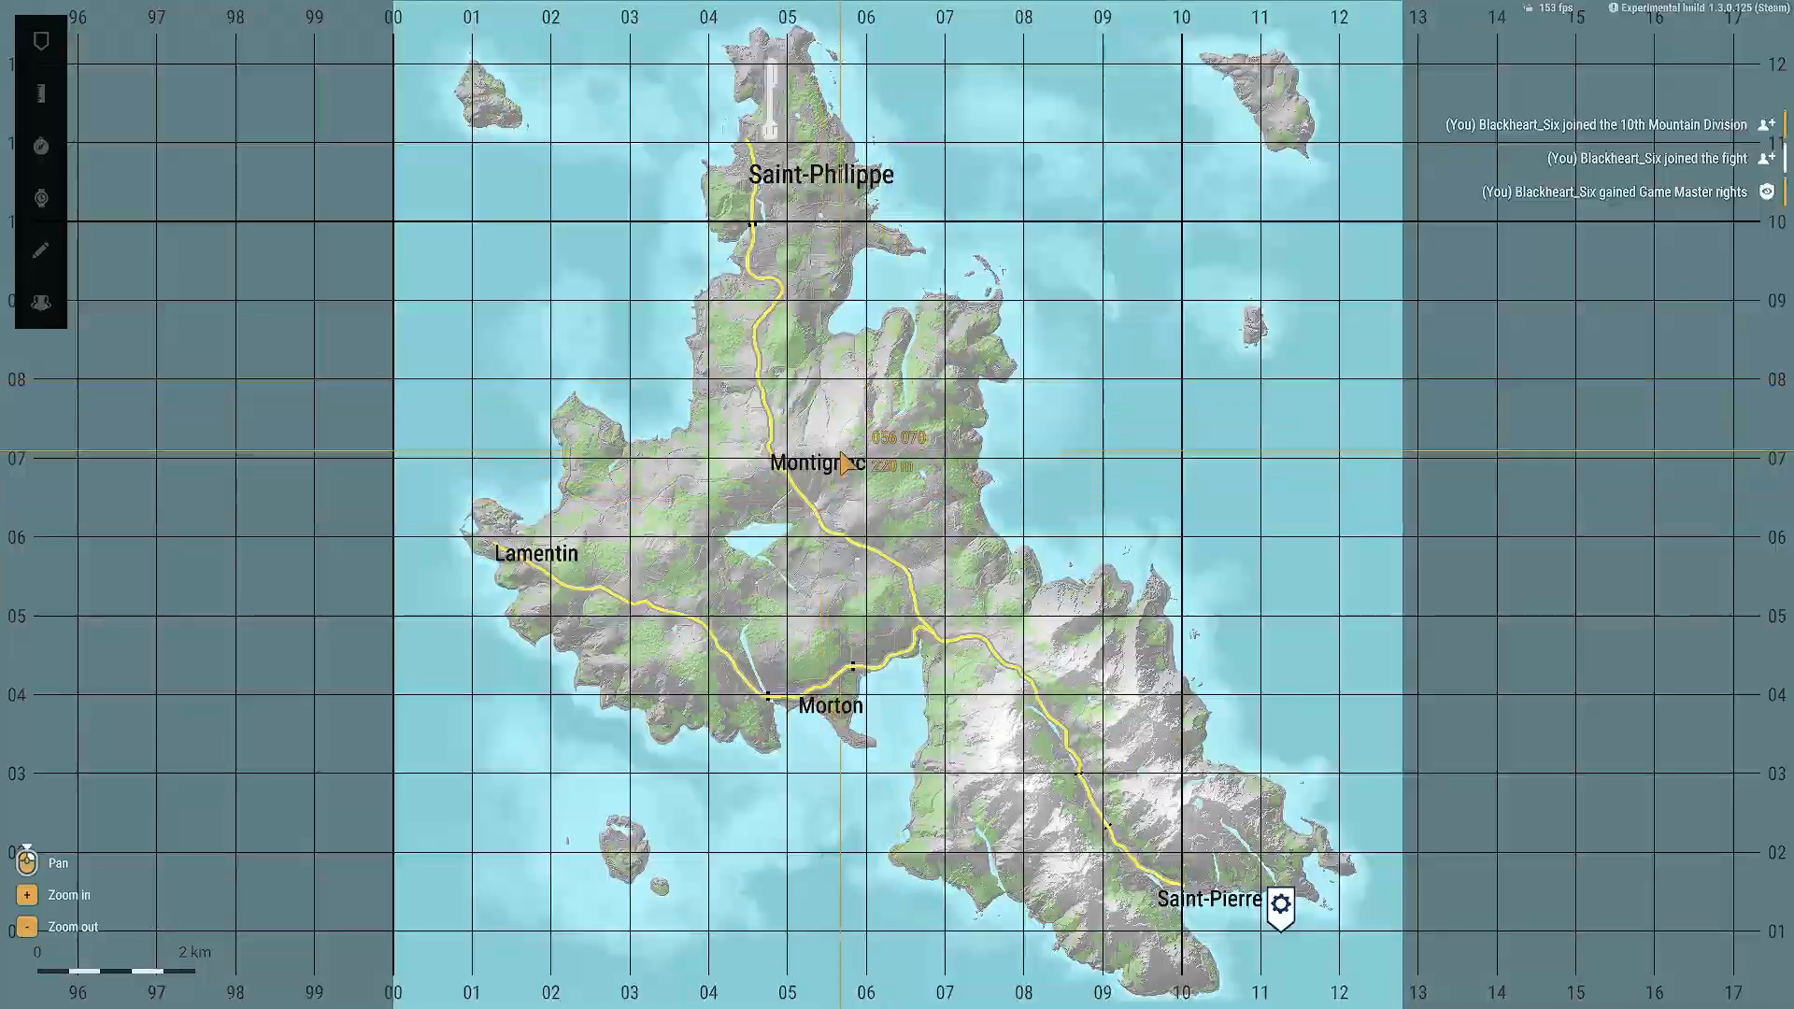
pyautogui.scroll(2, 1261, 952)
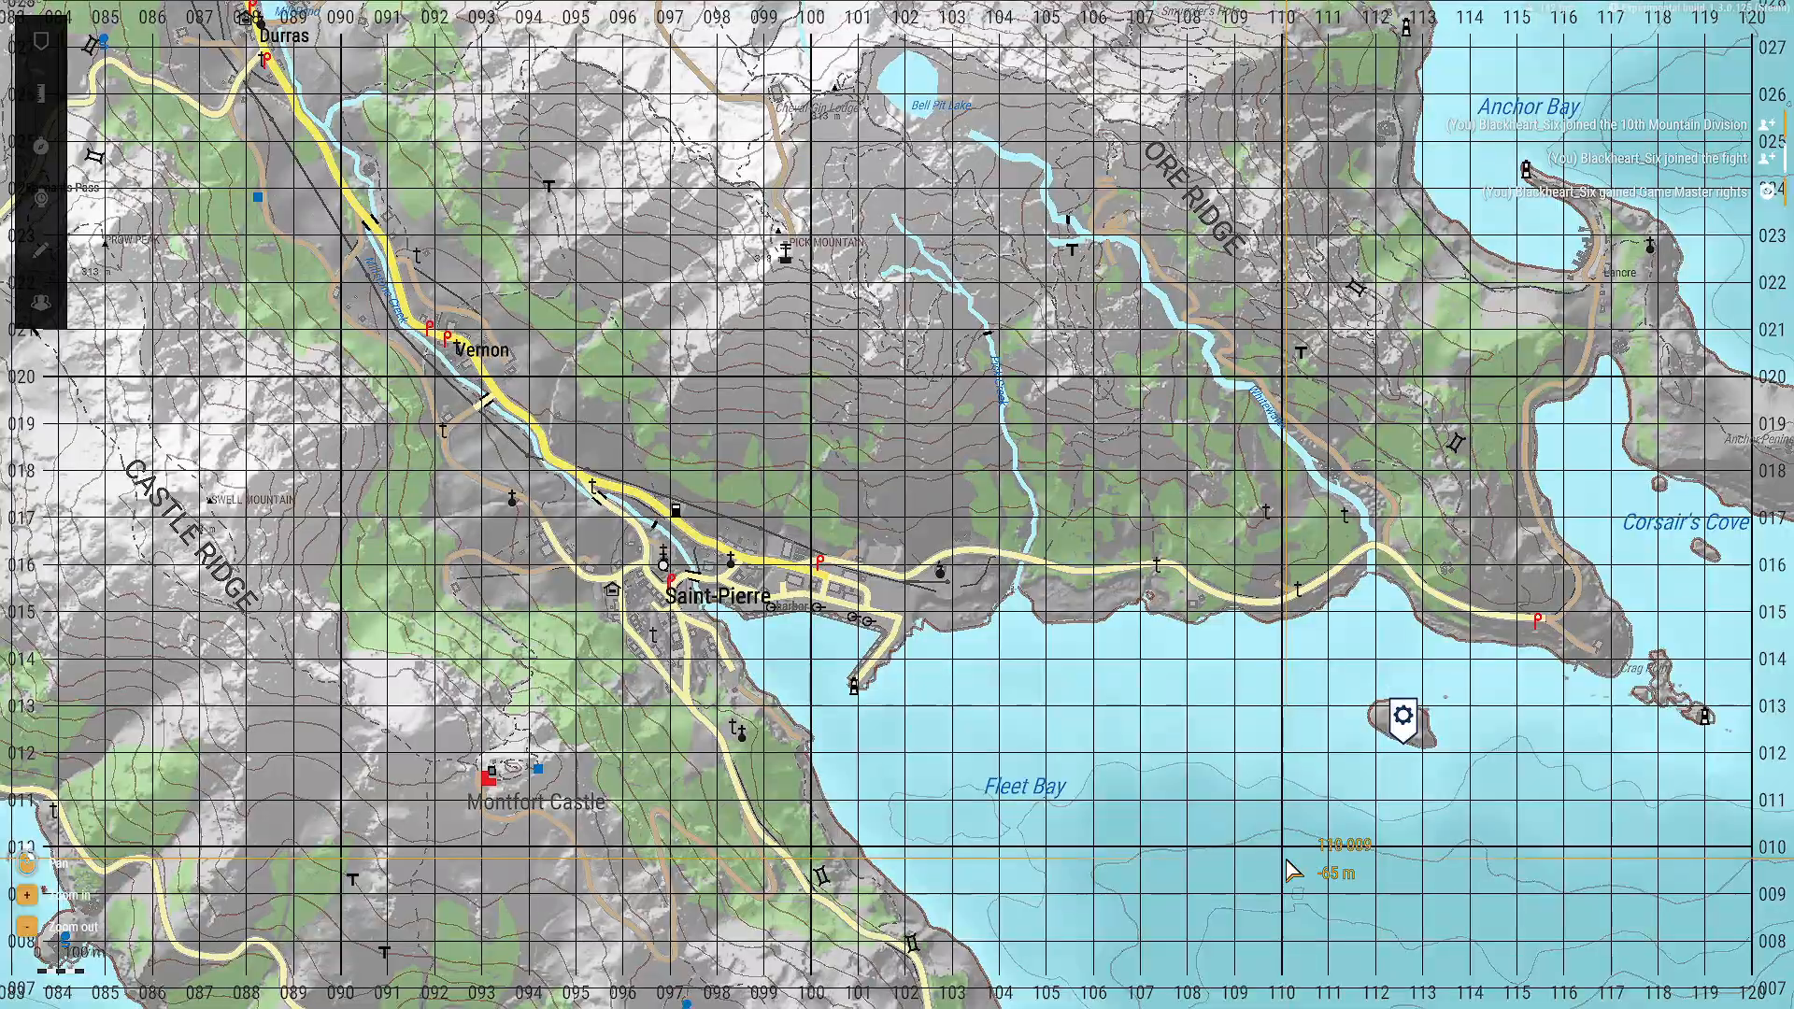
pyautogui.press('m')
pyautogui.press('f')
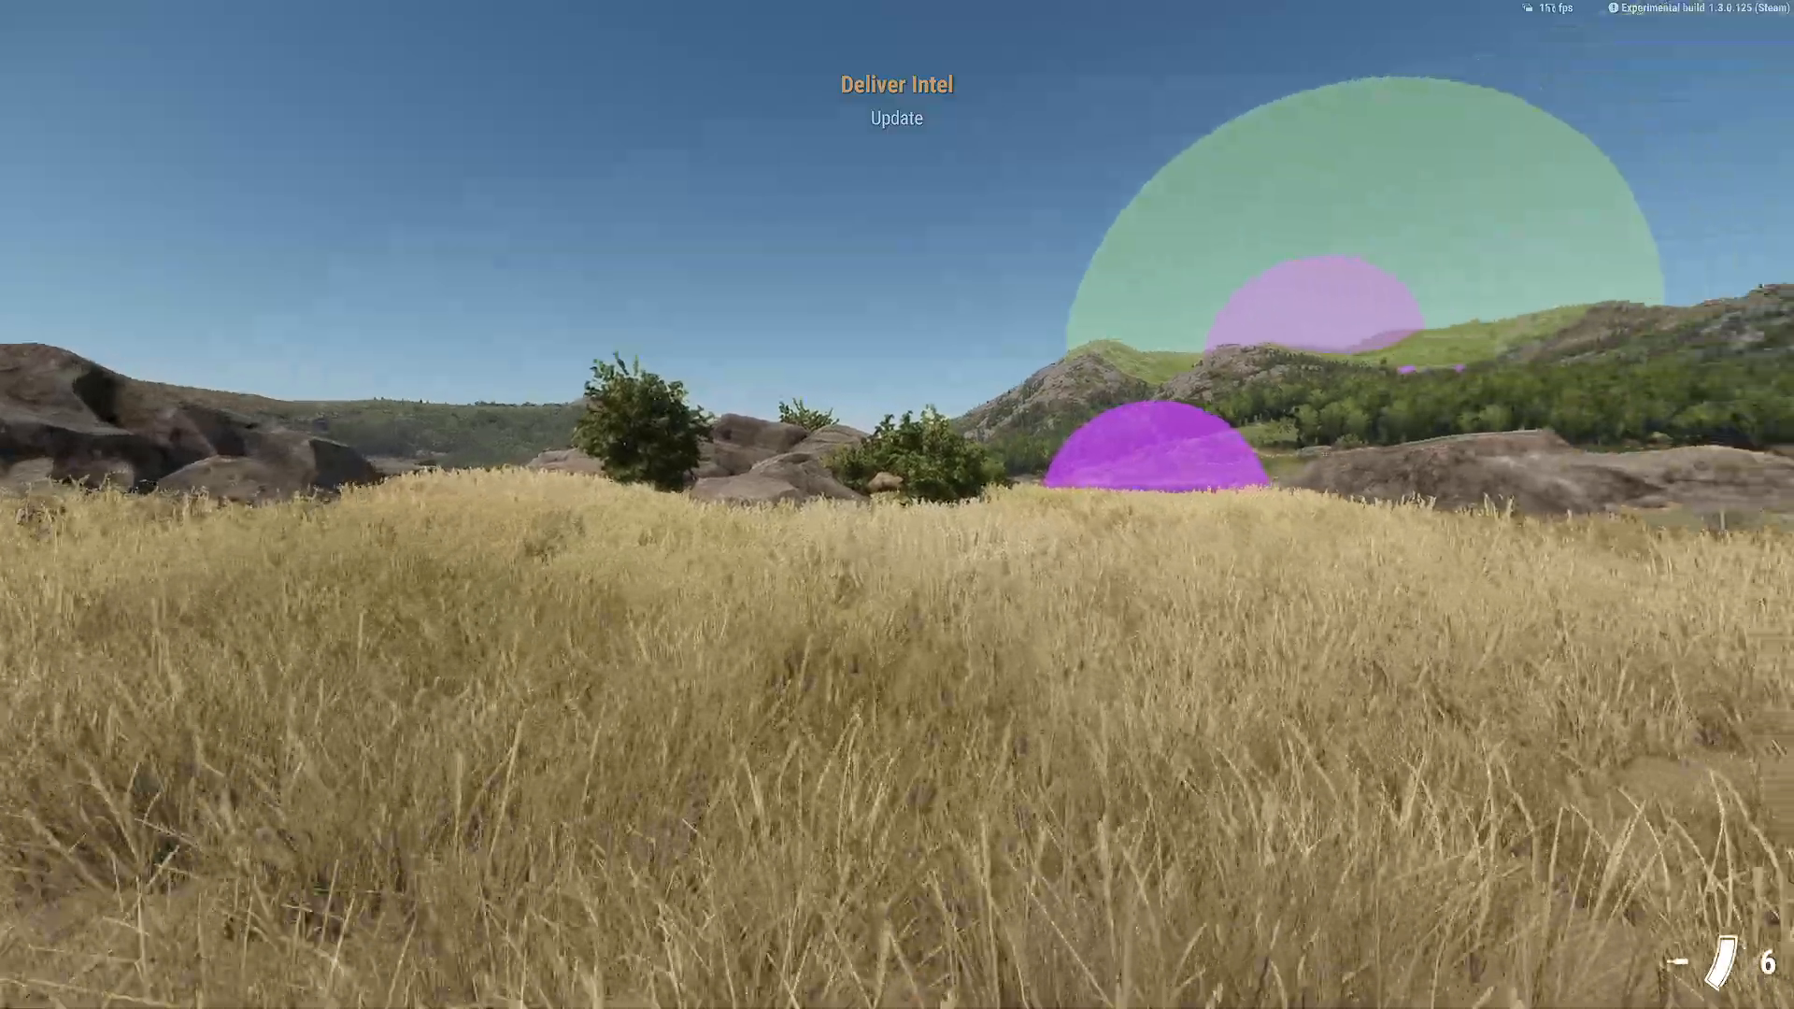
# Walk toward the delivery area, check the inventory for the intel, and inspect the Deliver Intel marker on the map.
pyautogui.press('w')
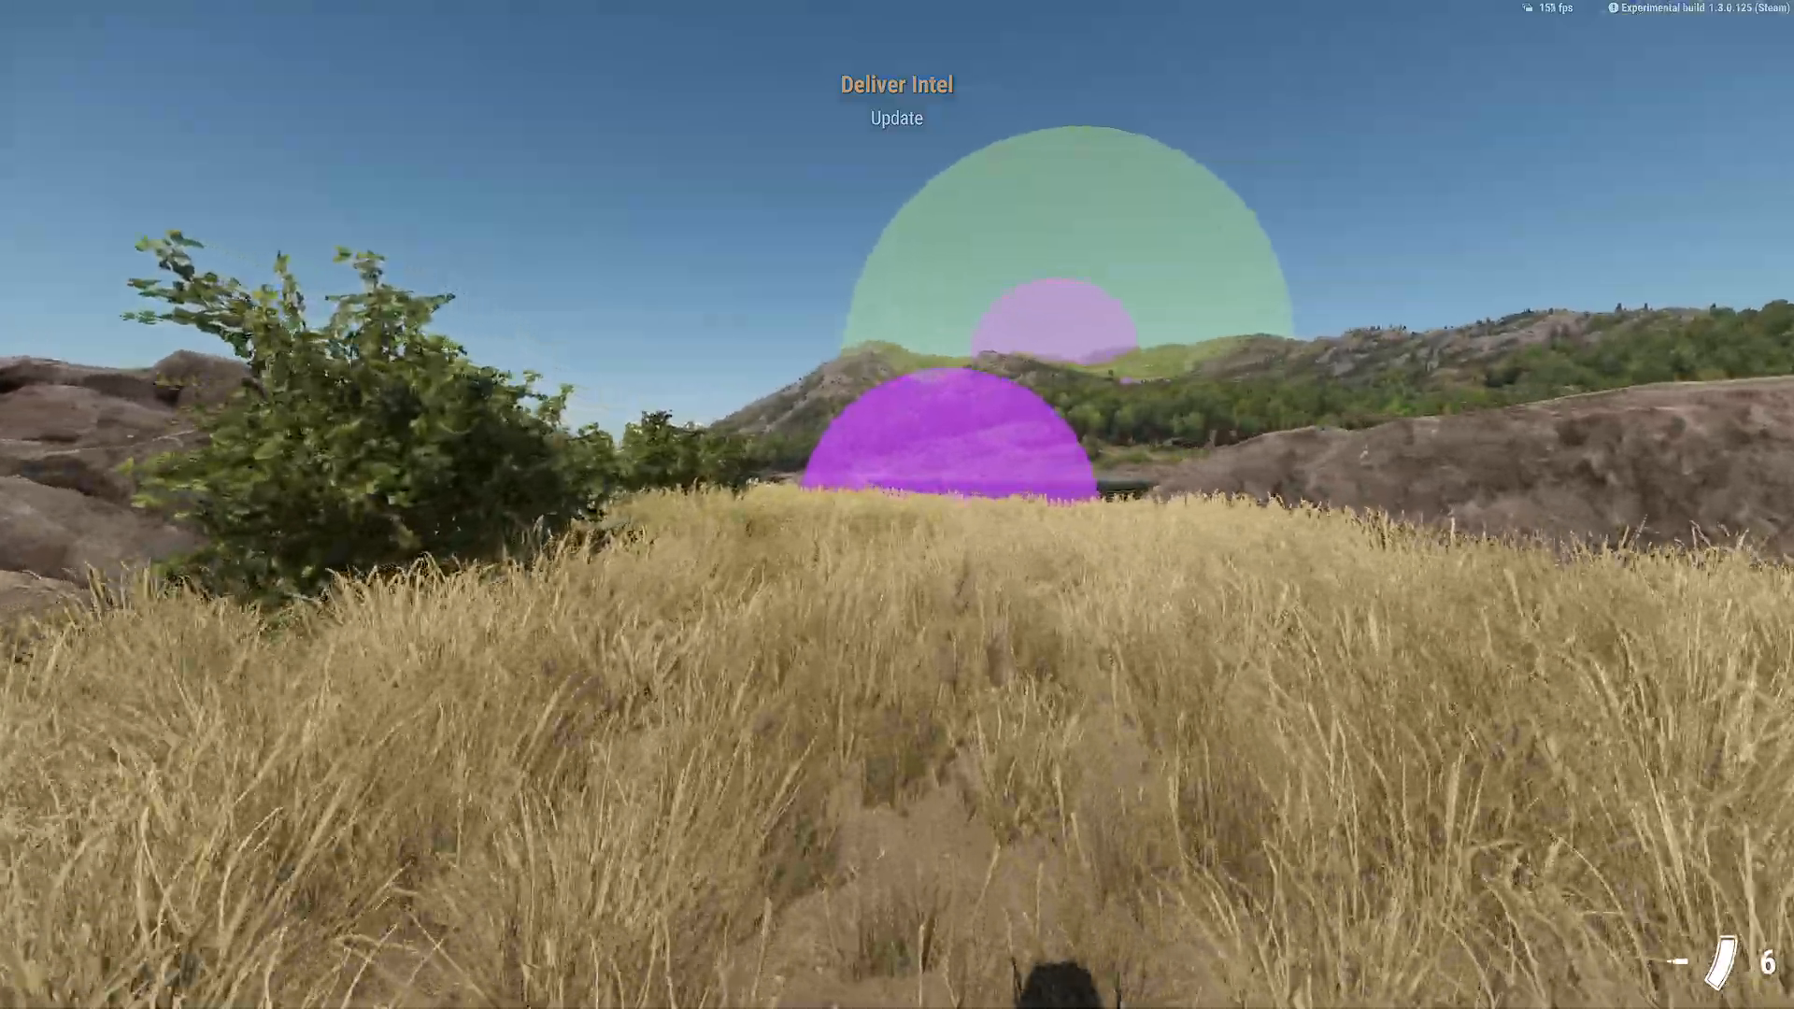
pyautogui.press('Tab')
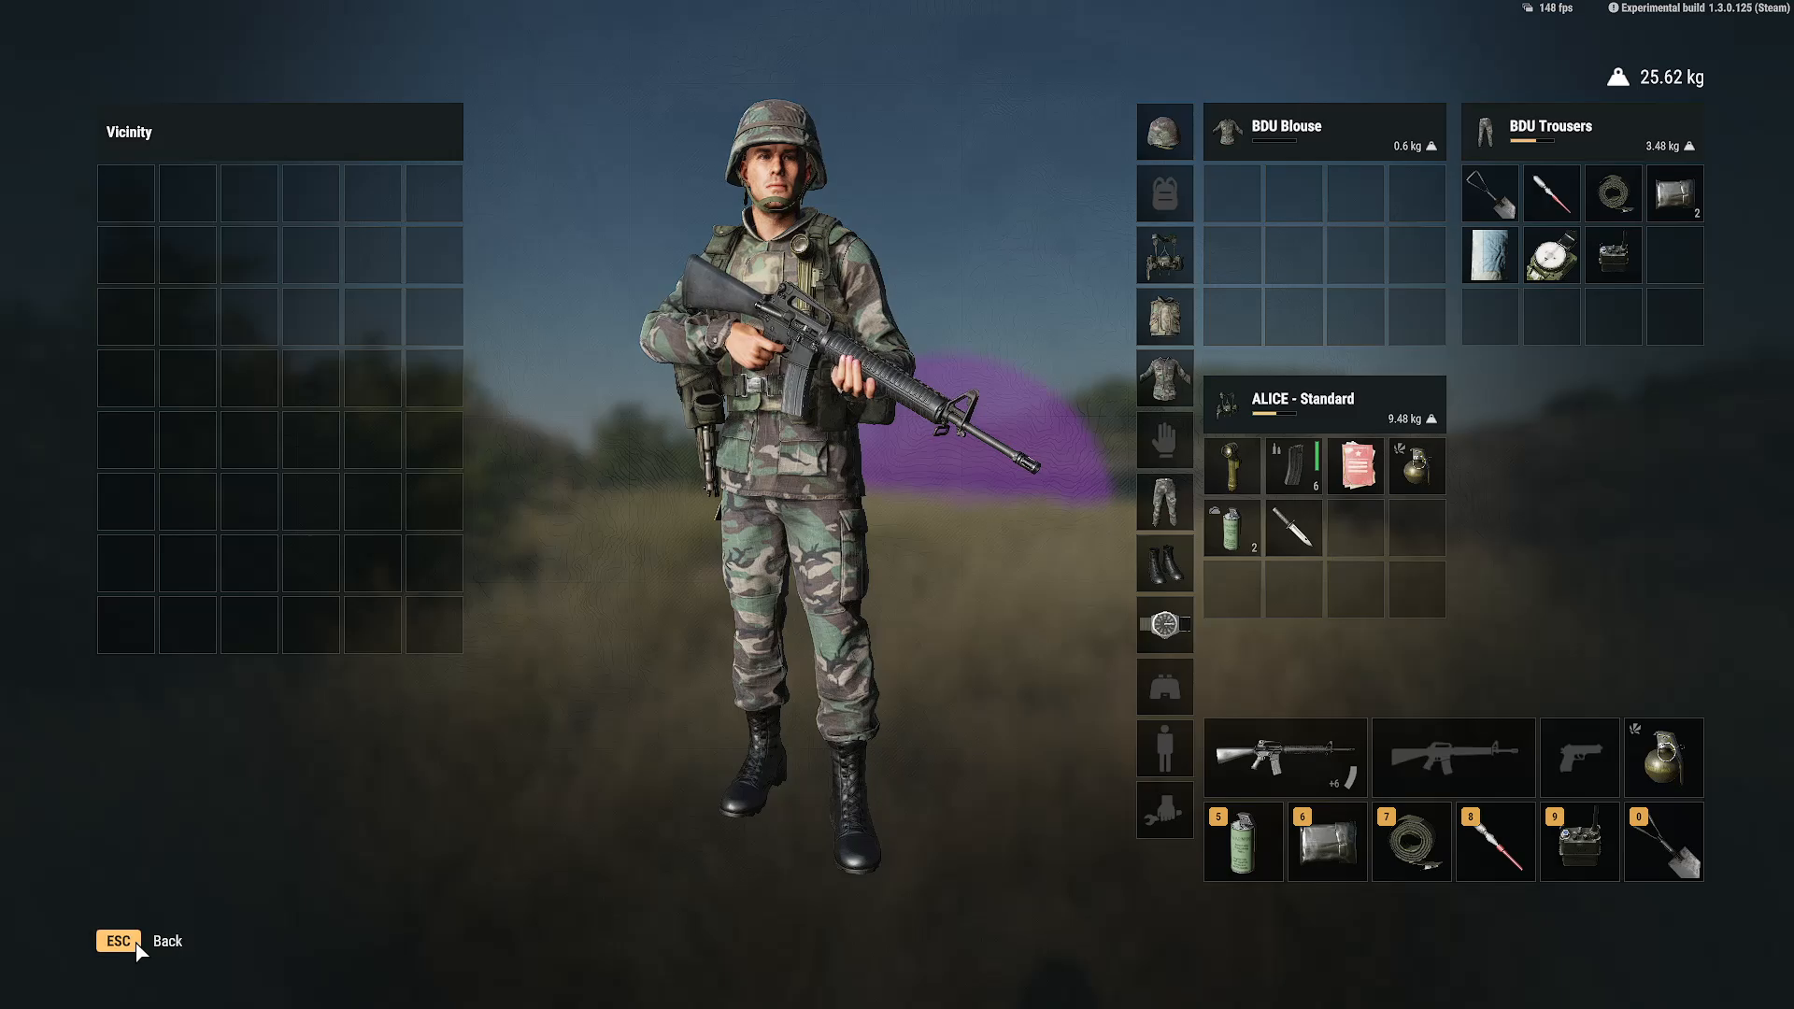
pyautogui.click(136, 944)
pyautogui.press('m')
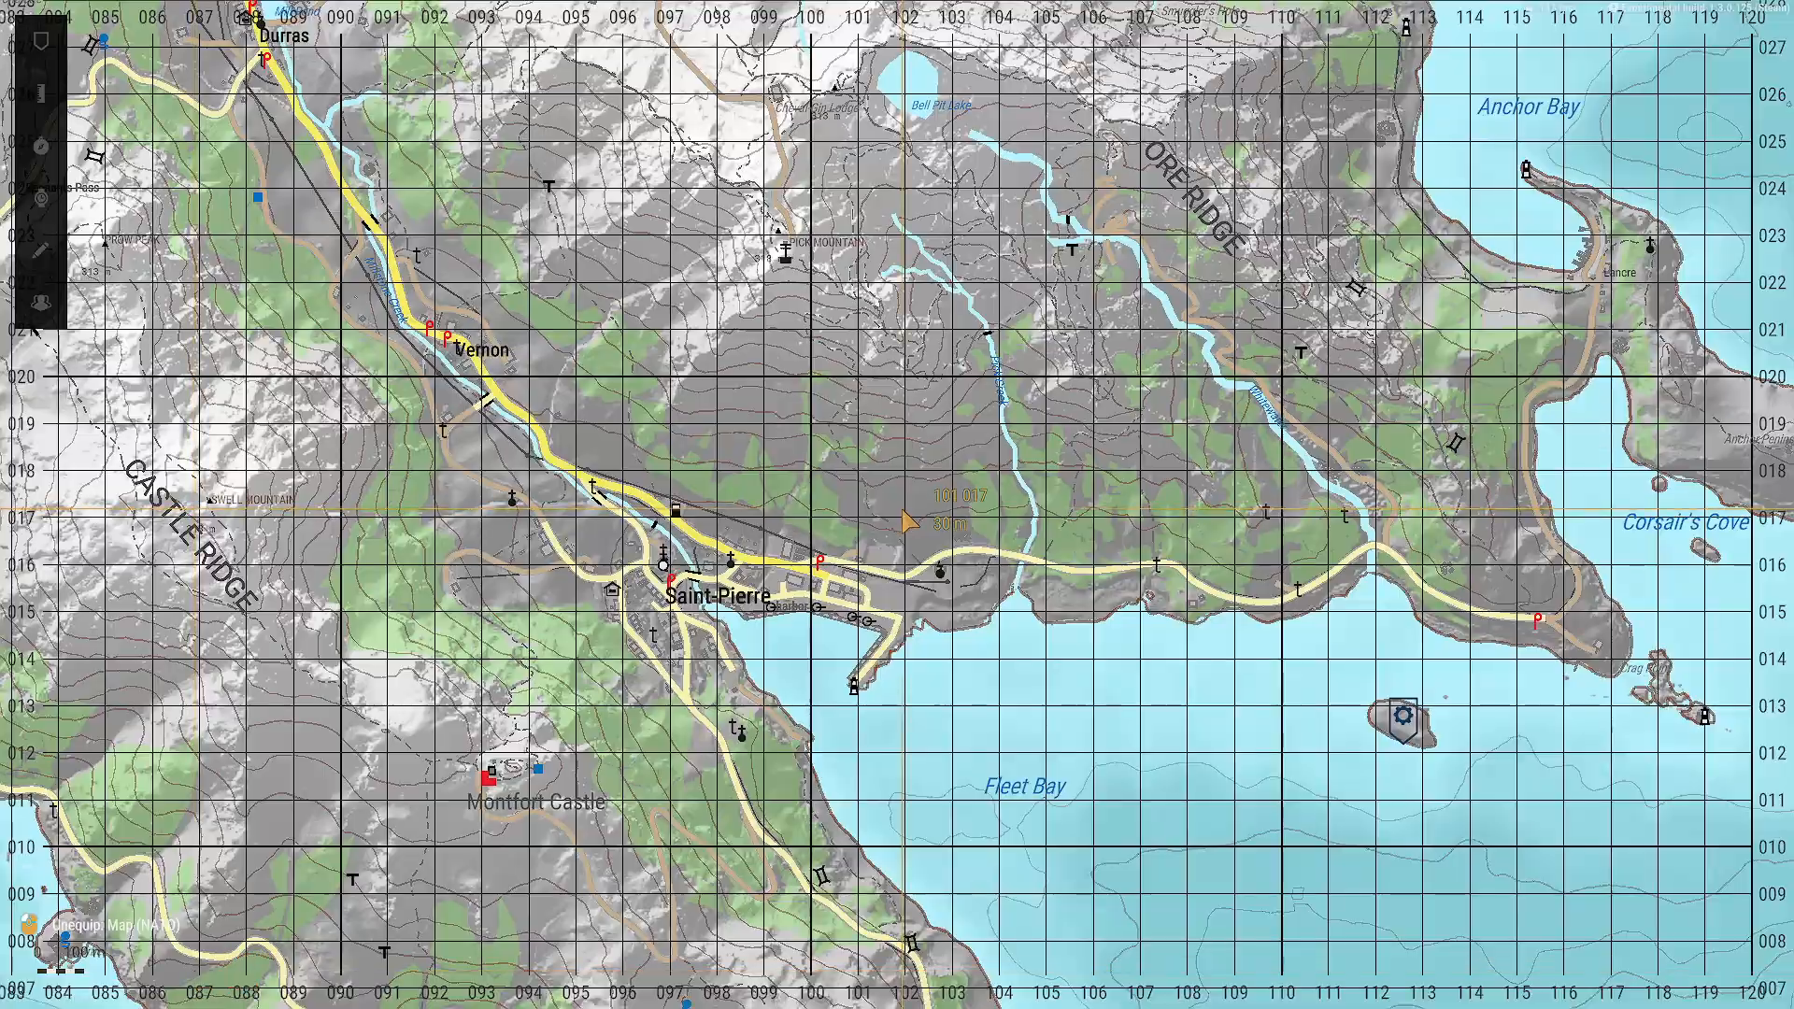
pyautogui.scroll(10, 1405, 799)
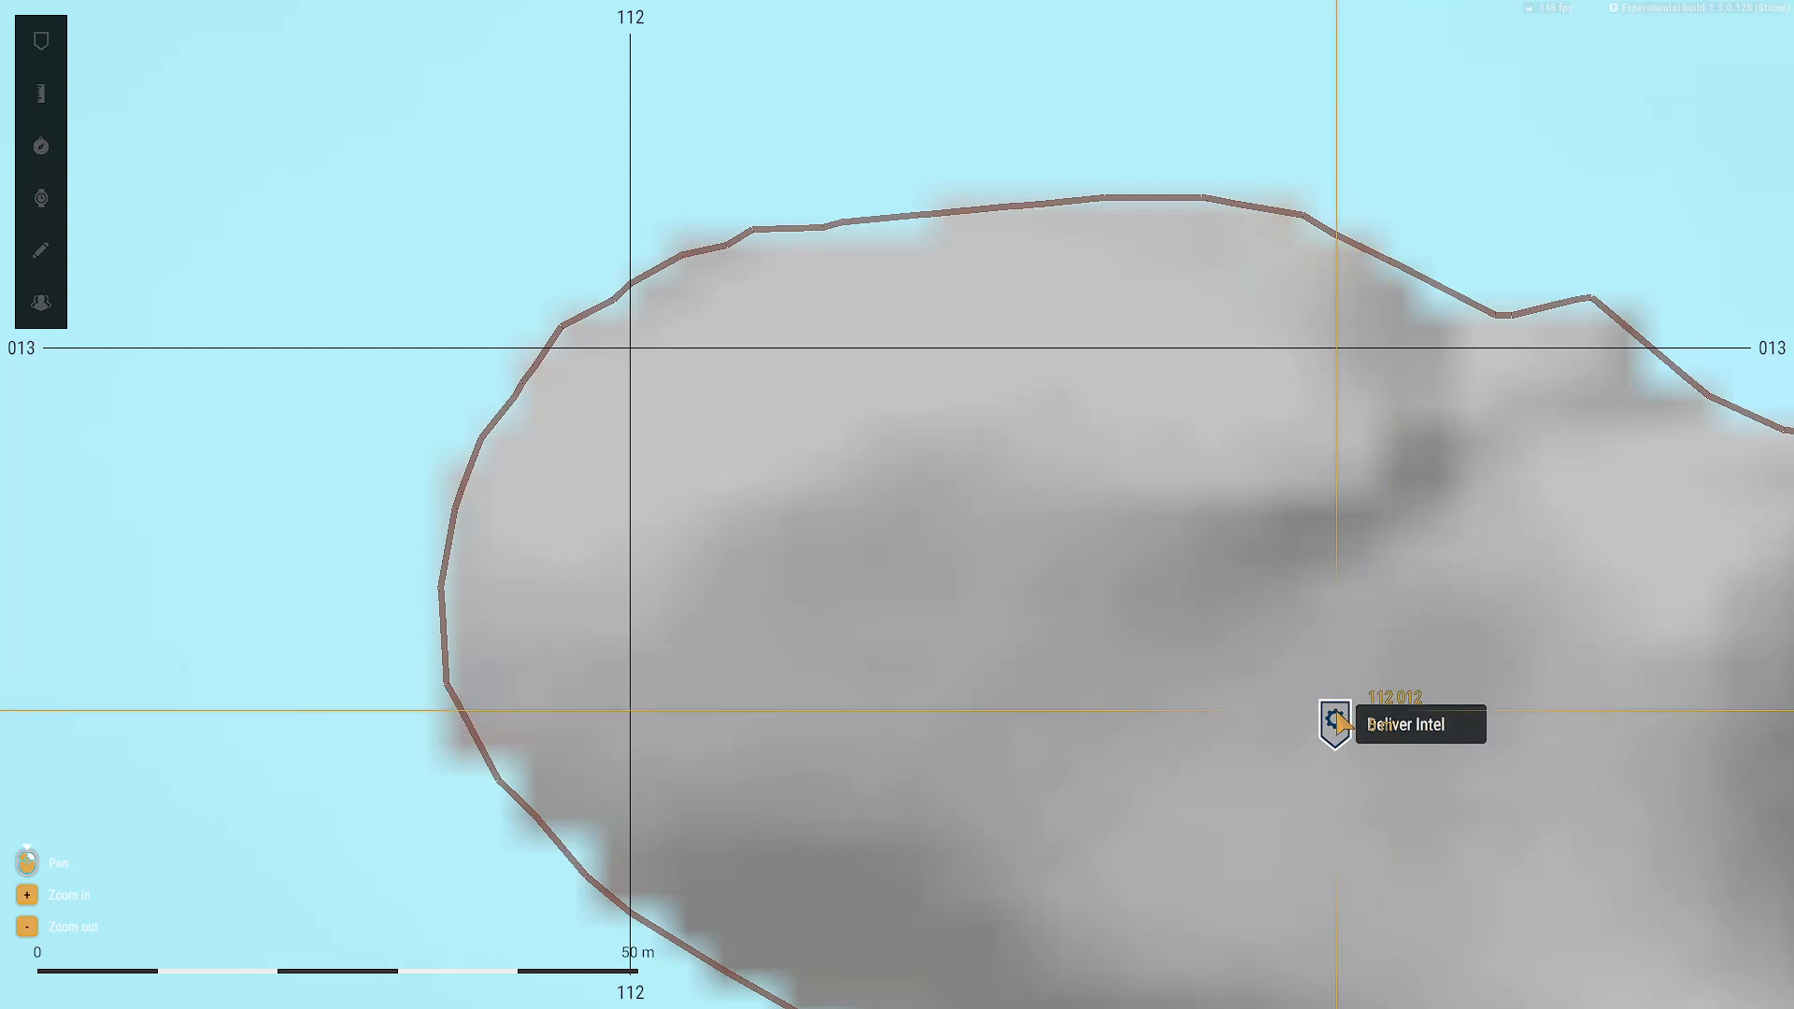
# Drop the intel from the inventory onto the ground outside the delivery area.
pyautogui.press('m')
pyautogui.press('i')
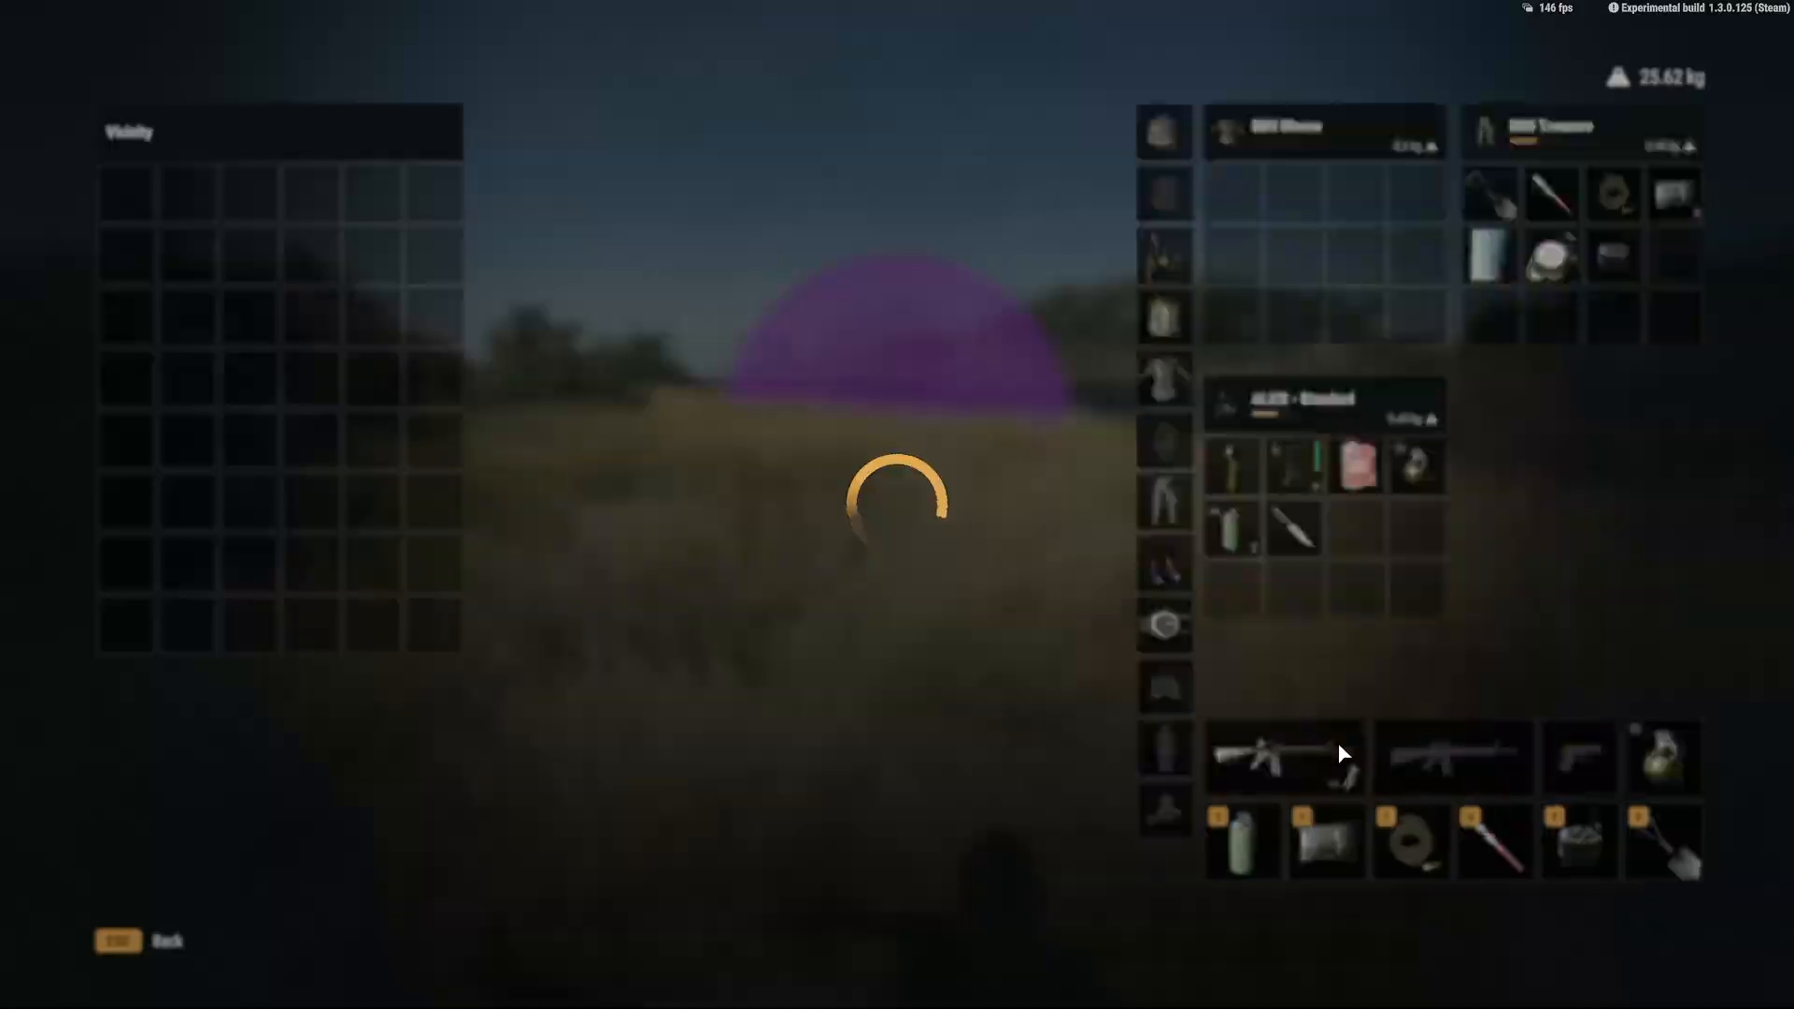
pyautogui.press('Escape')
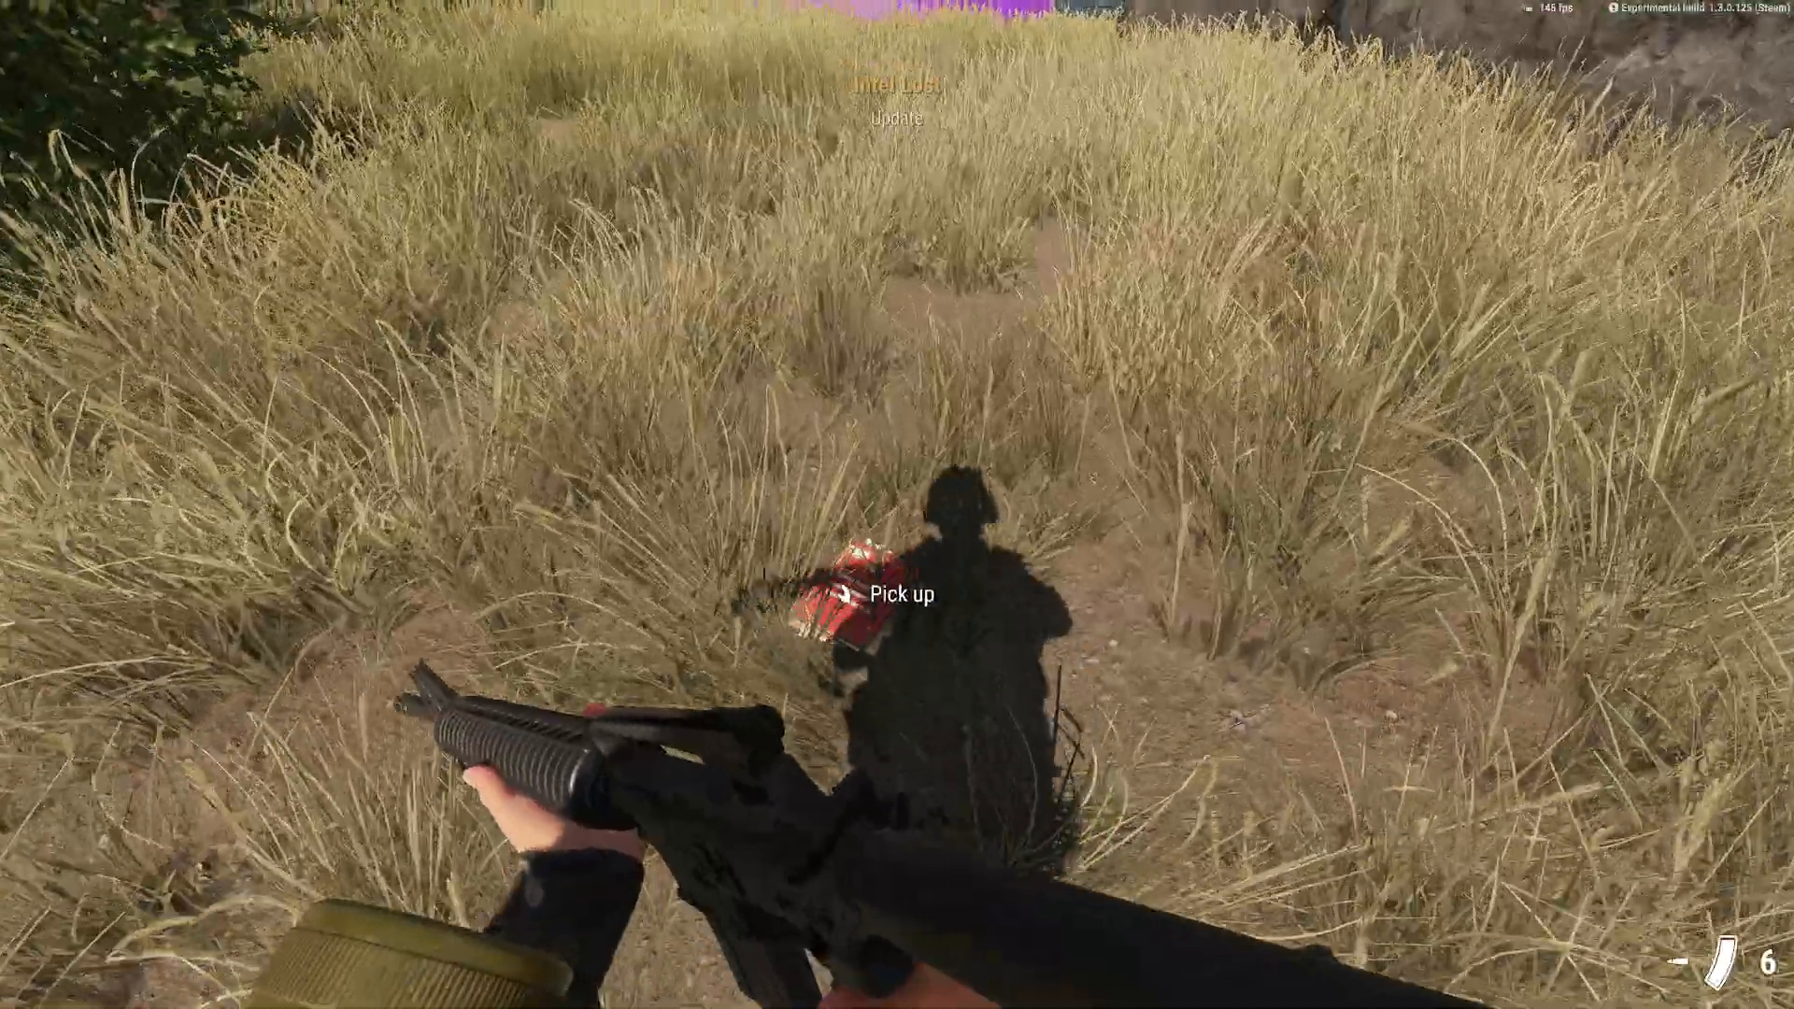
# Pick the dropped intel back up and check the delivery task marker on the map.
pyautogui.press('f')
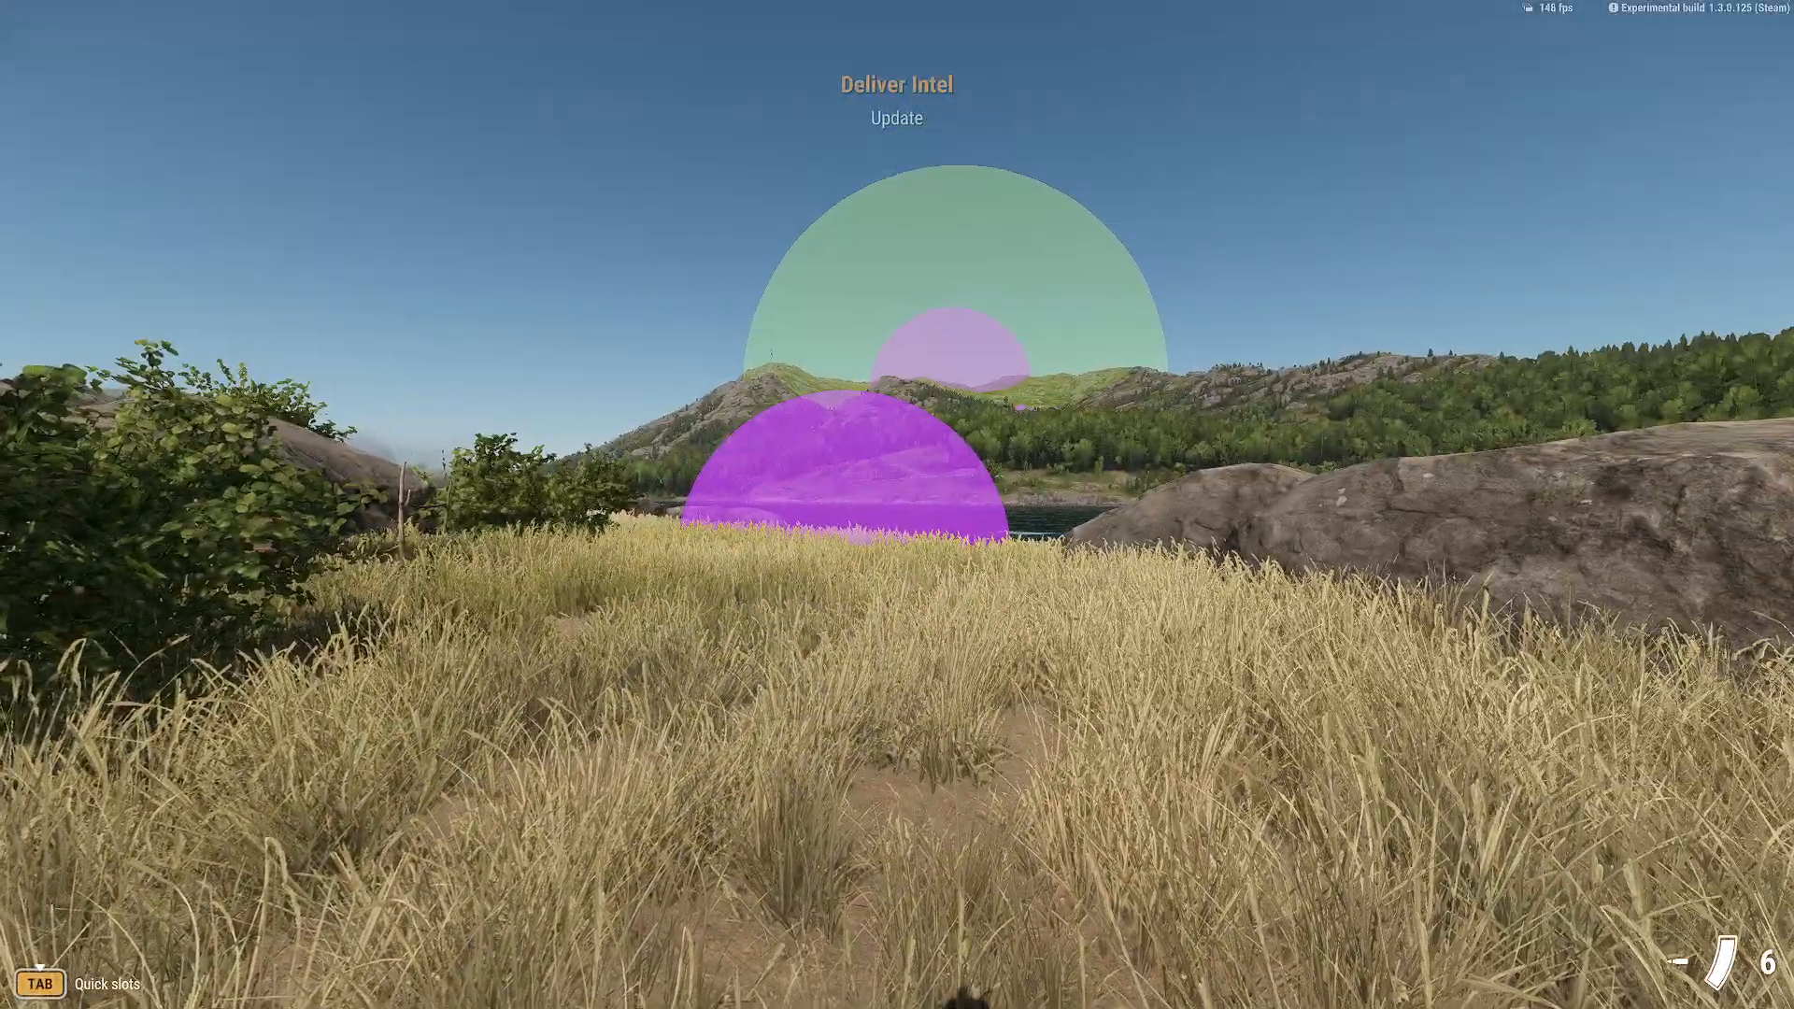
pyautogui.press('m')
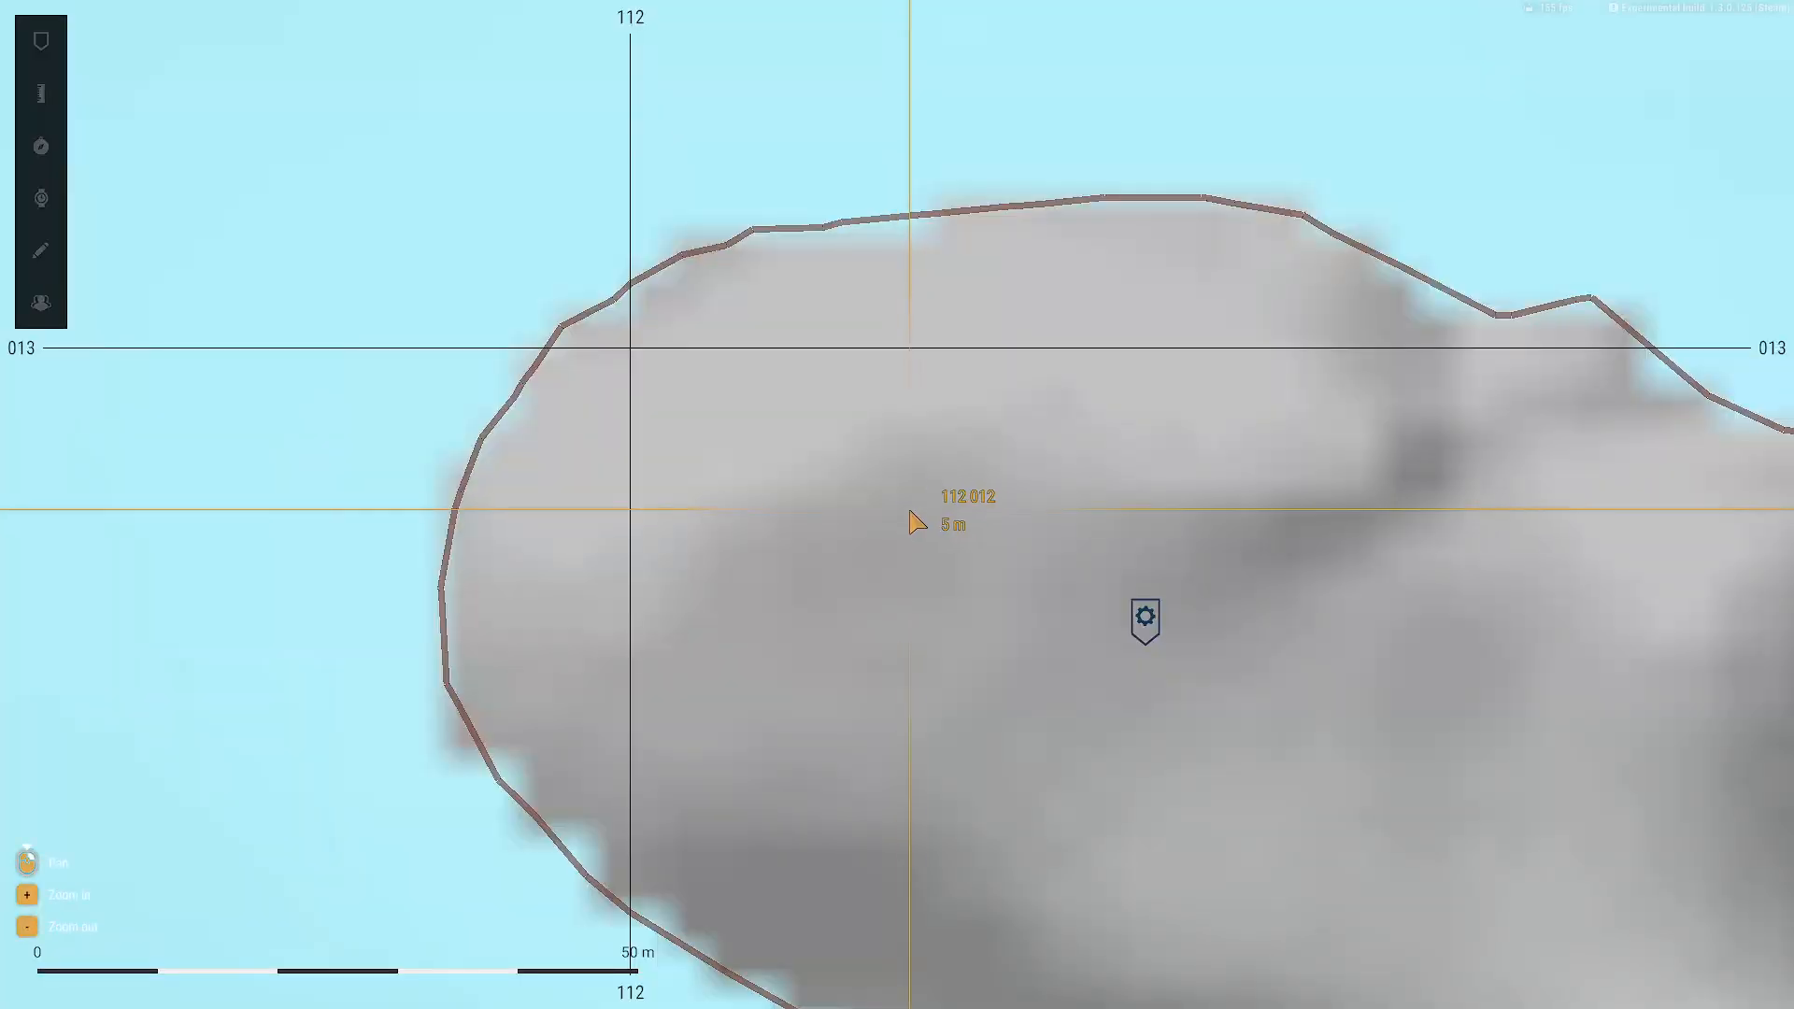
pyautogui.press('m')
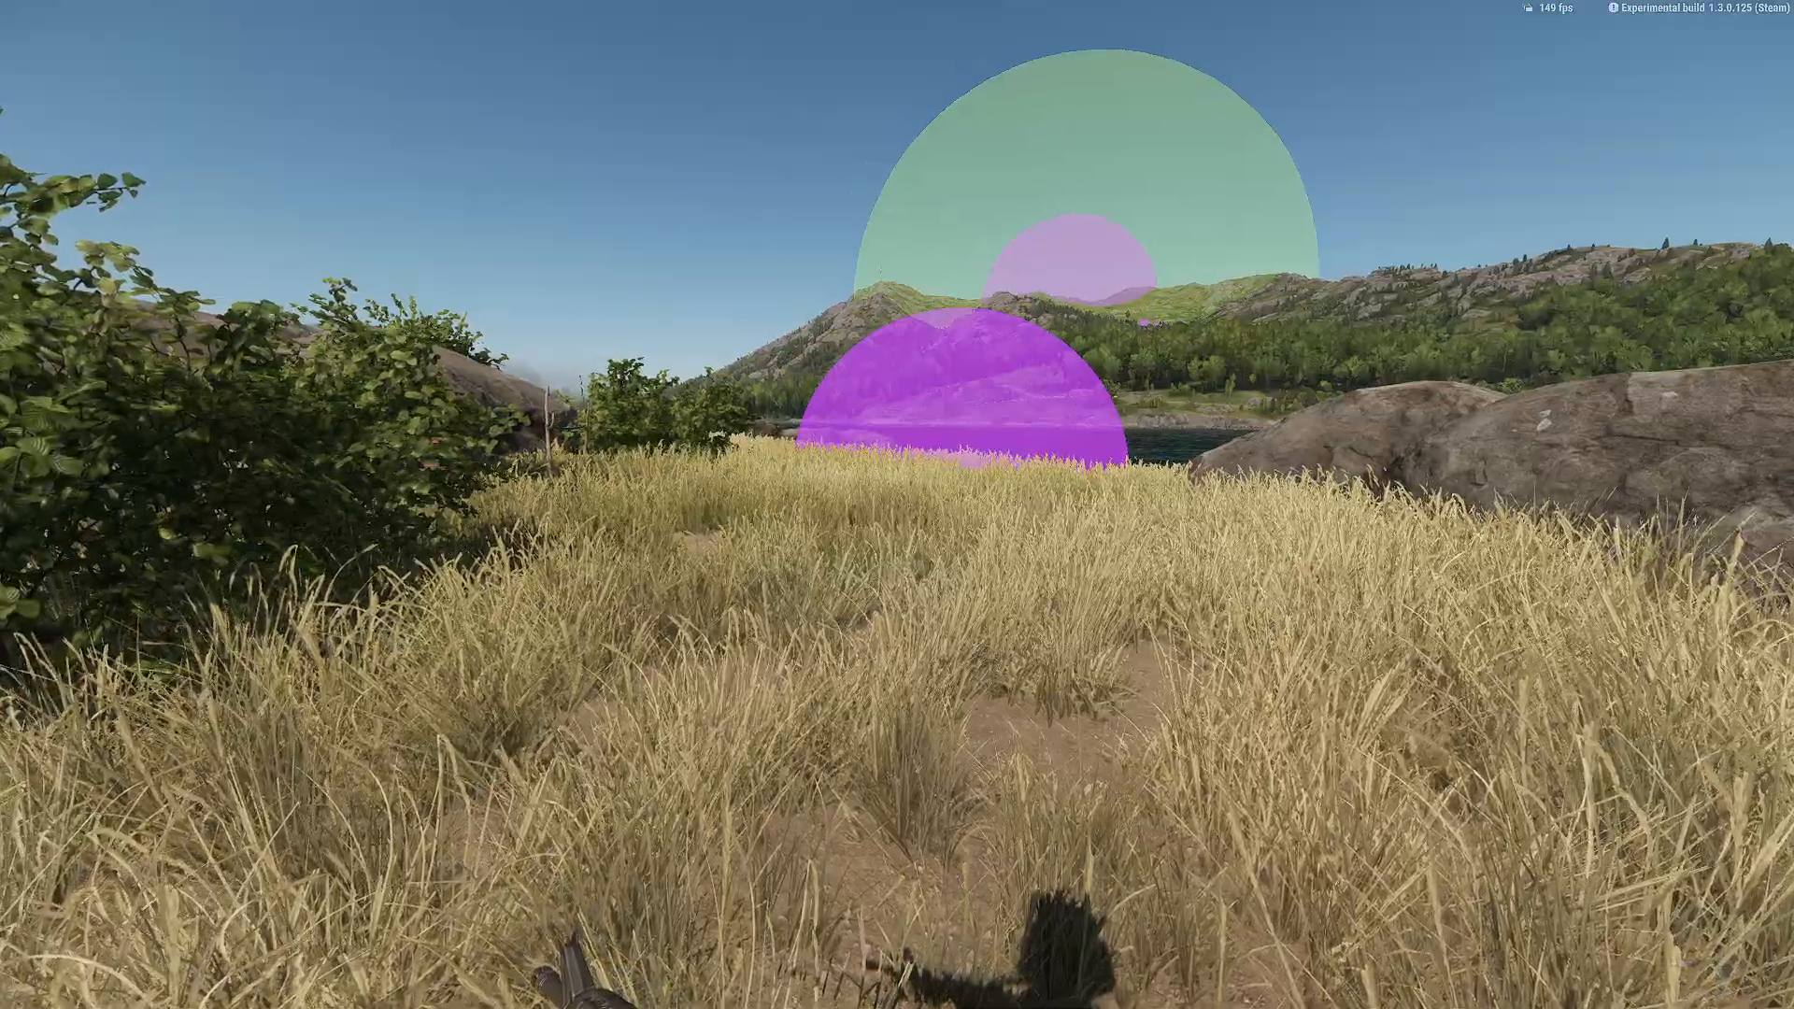
# Carry the intel into the purple delivery area, checking the task marker on the map there.
pyautogui.press('w')
pyautogui.press('w')
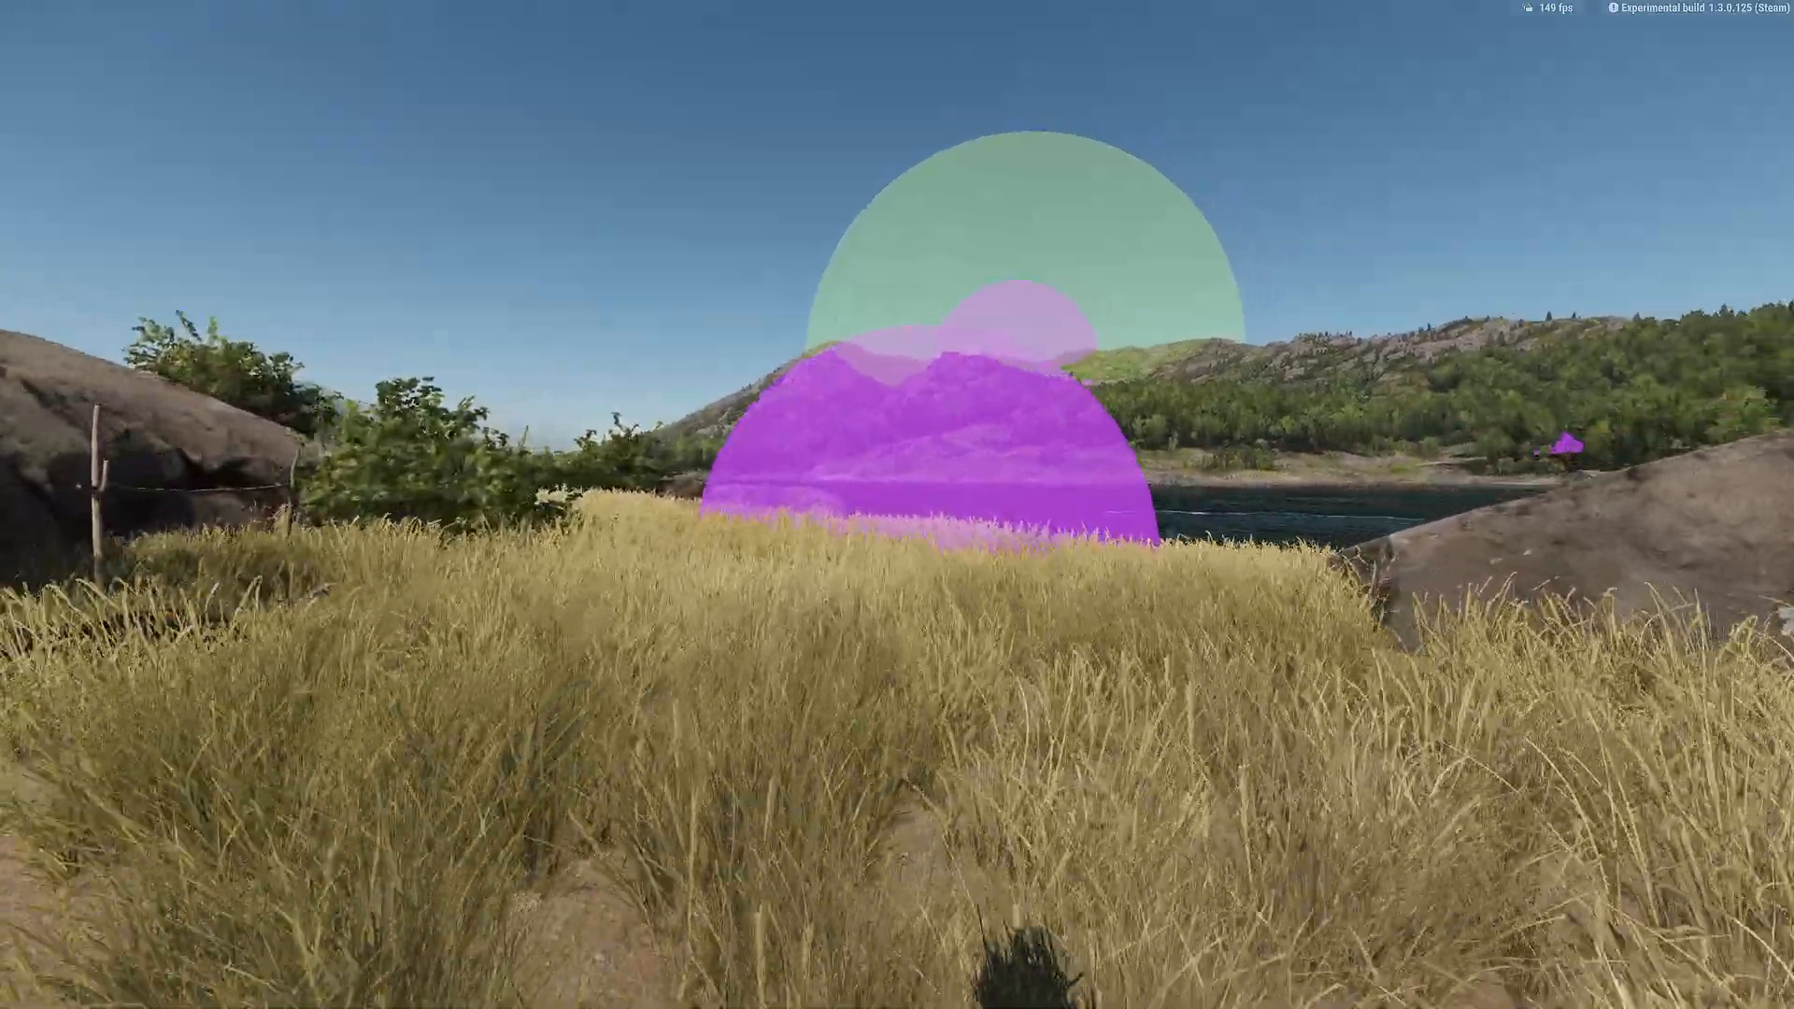
pyautogui.press('w')
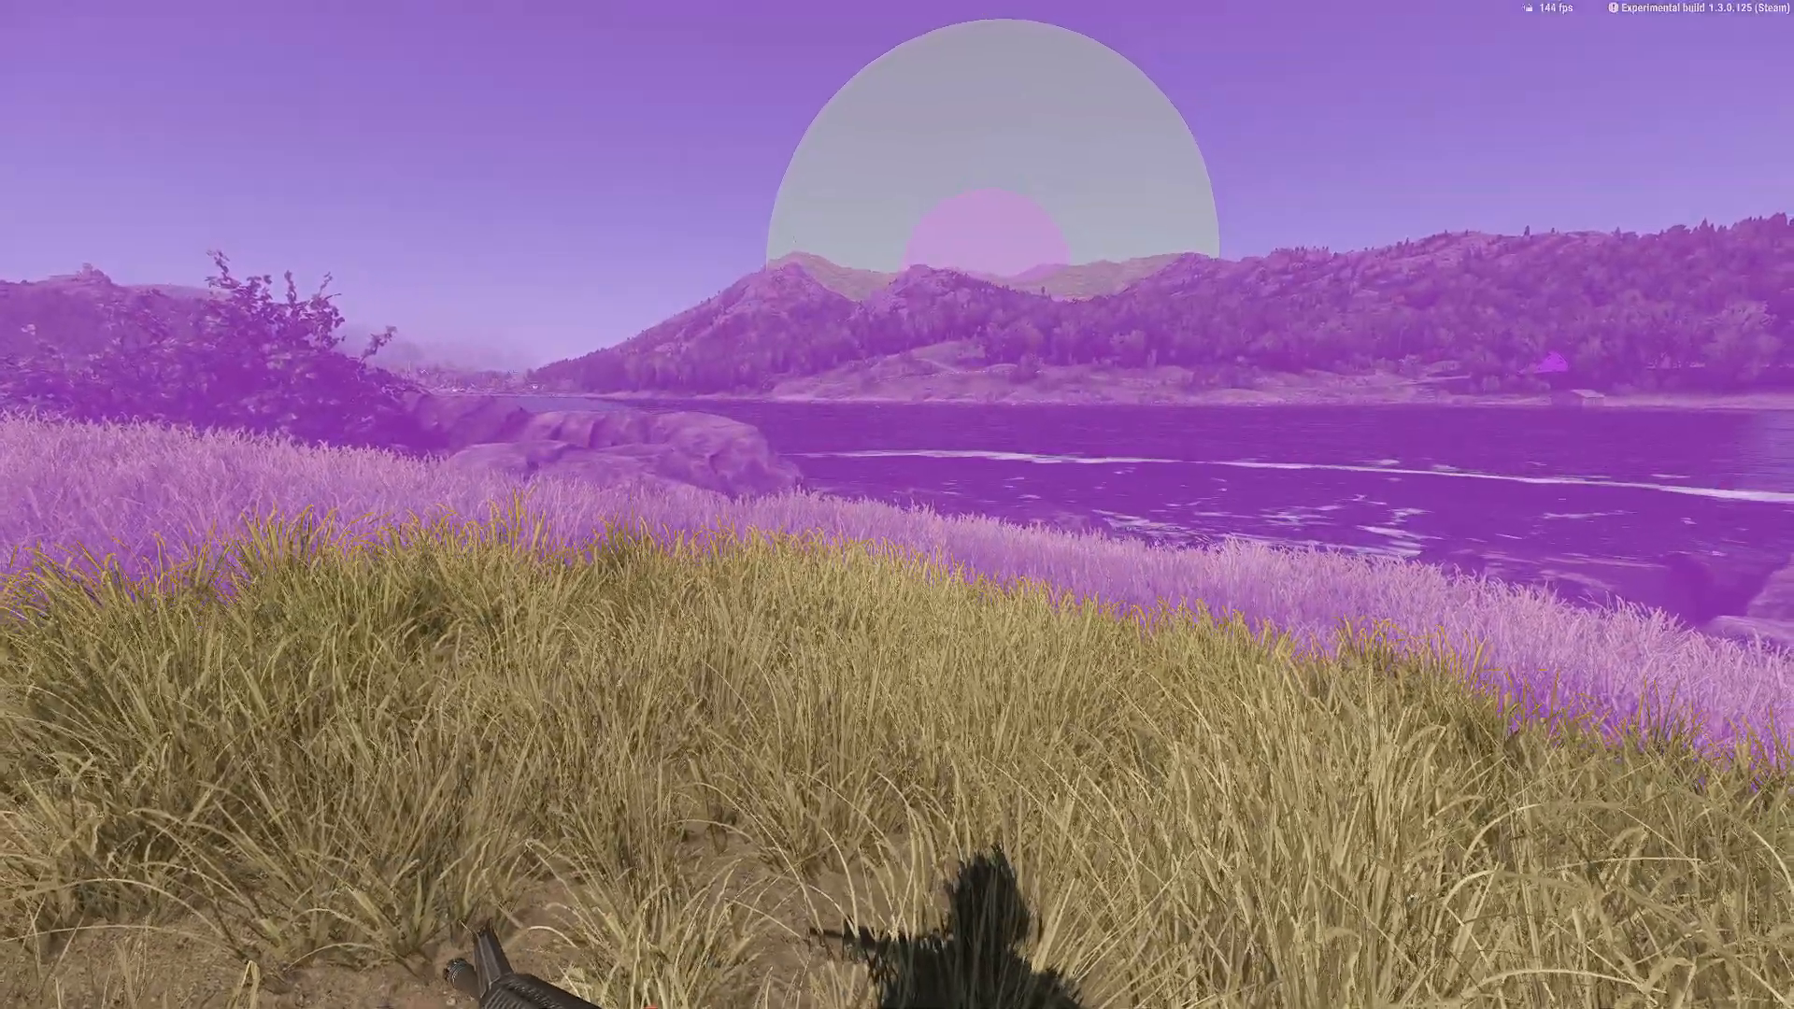
pyautogui.press('m')
pyautogui.press('m')
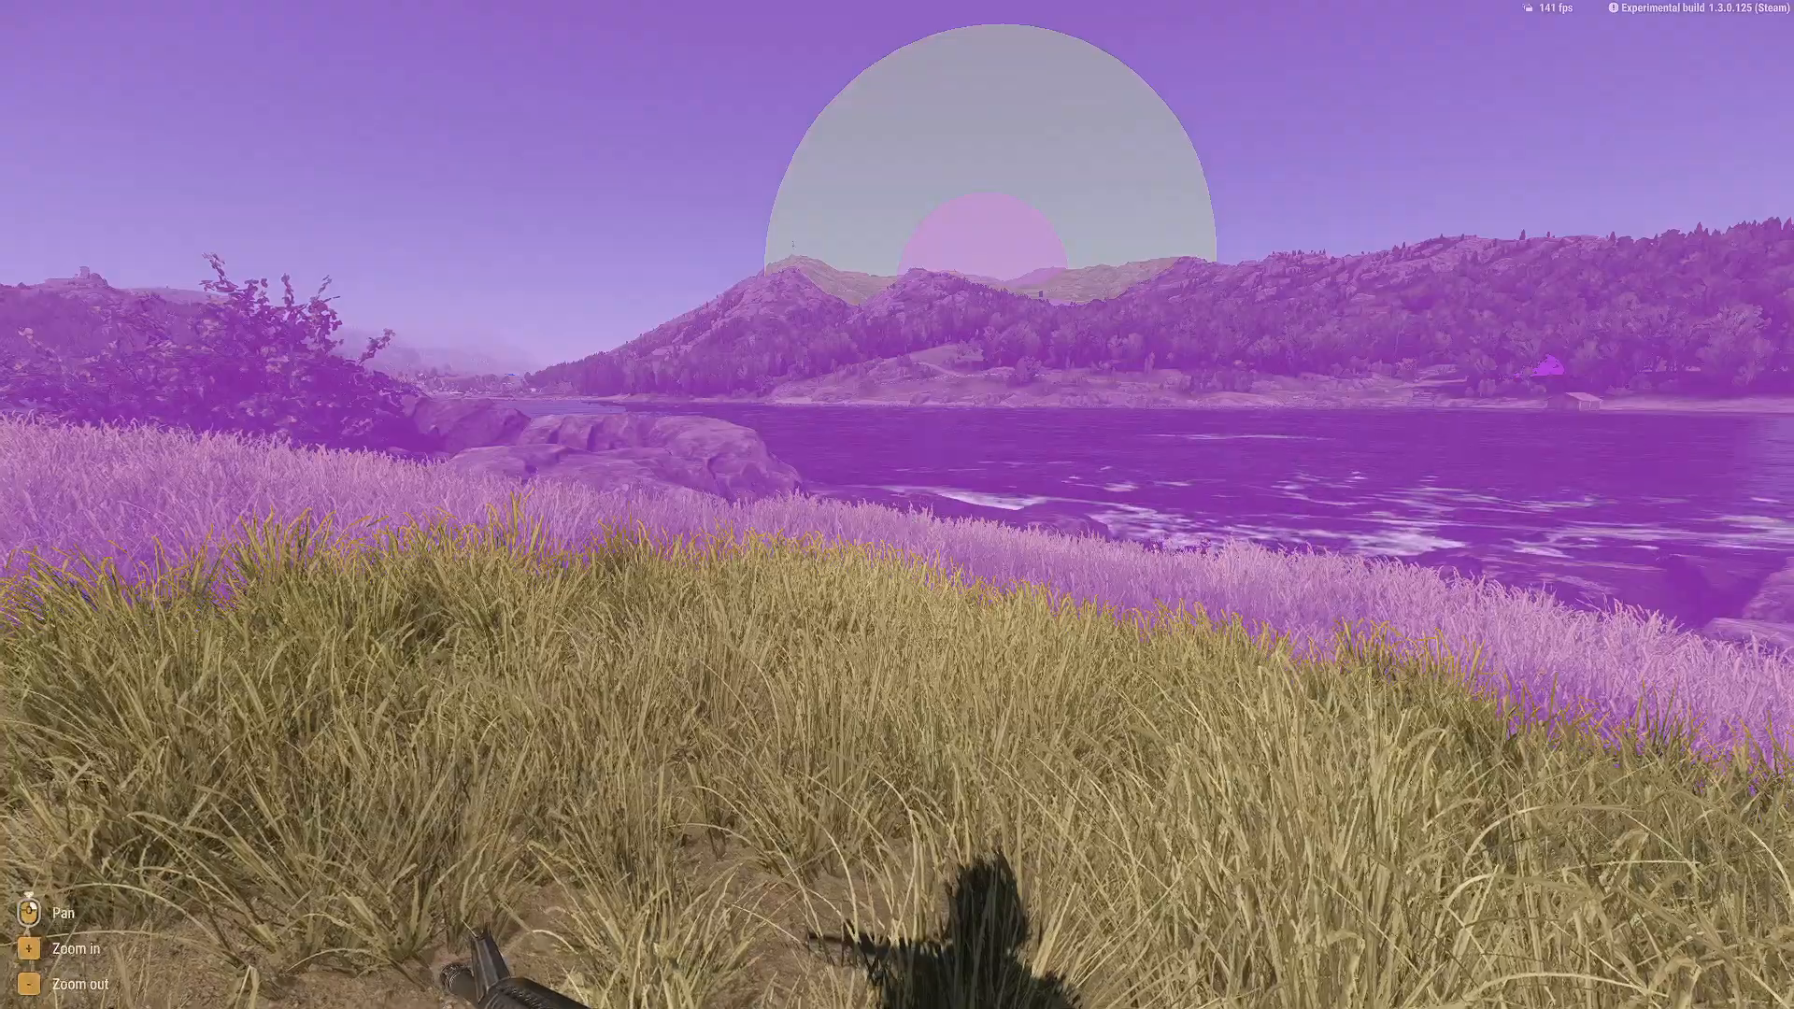
pyautogui.press('w')
pyautogui.press('w')
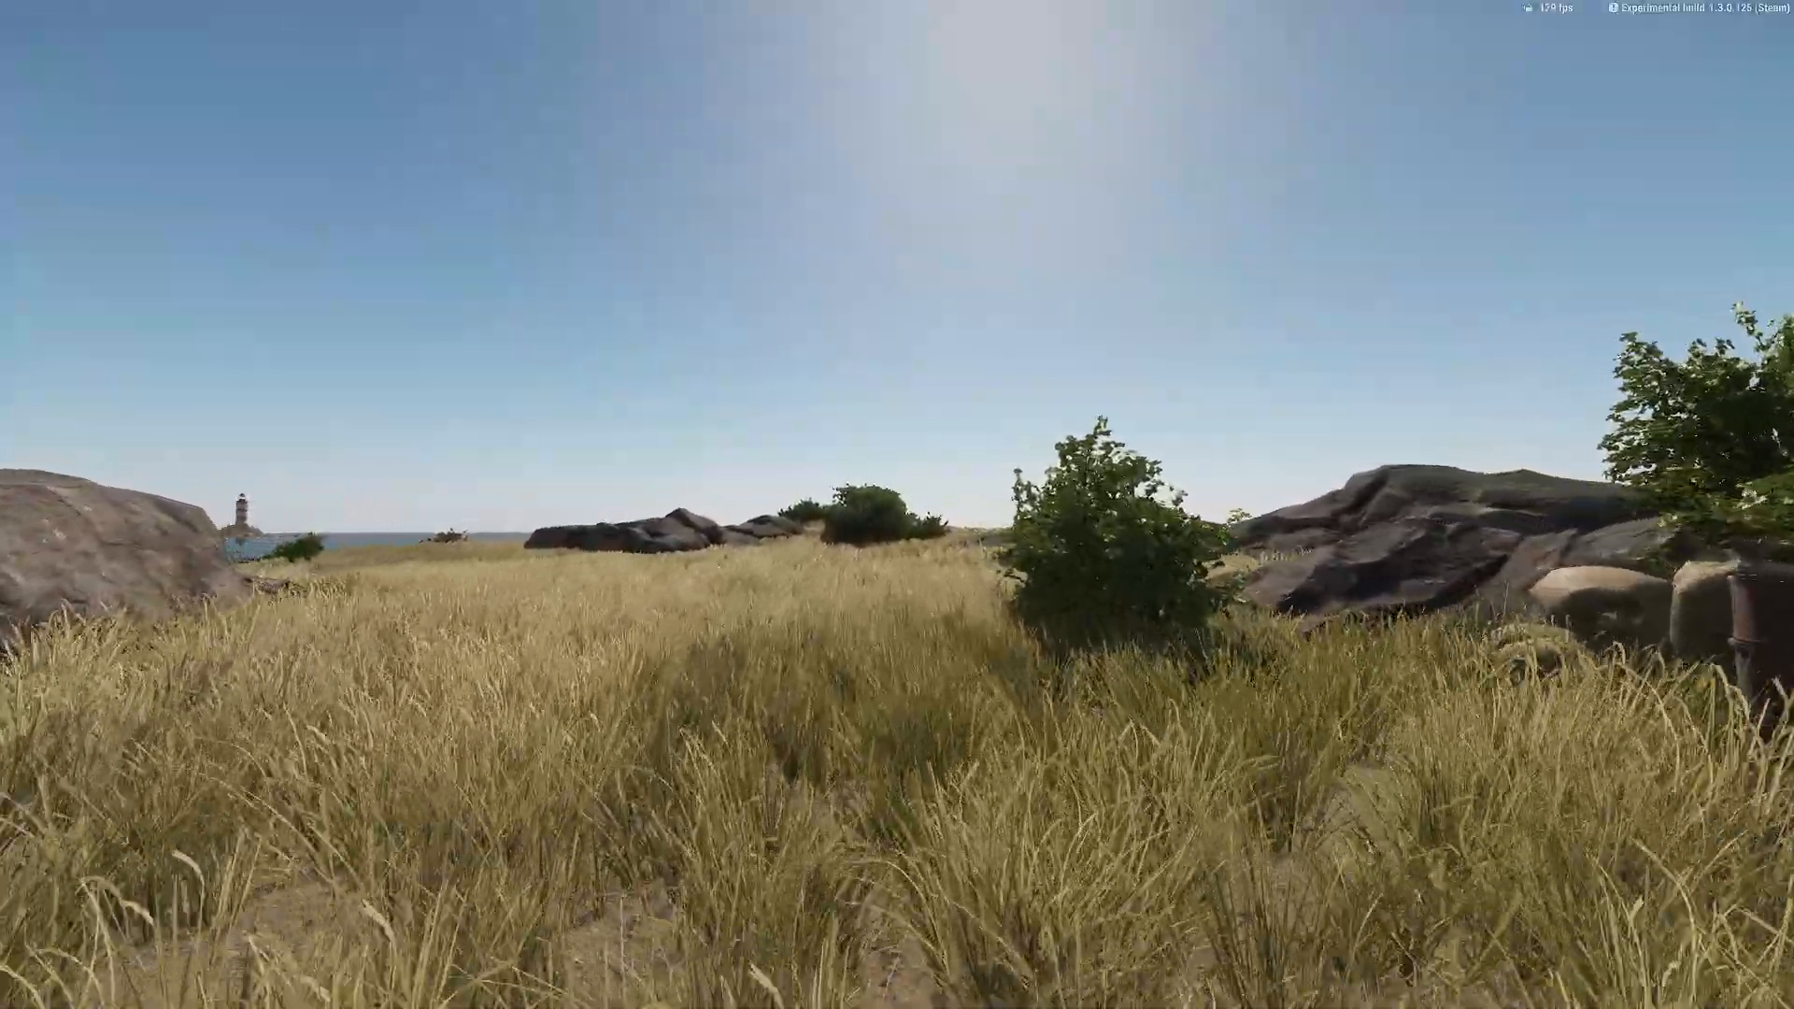
# End the play test and frame the delivery area from above in the world editor.
pyautogui.press('Escape')
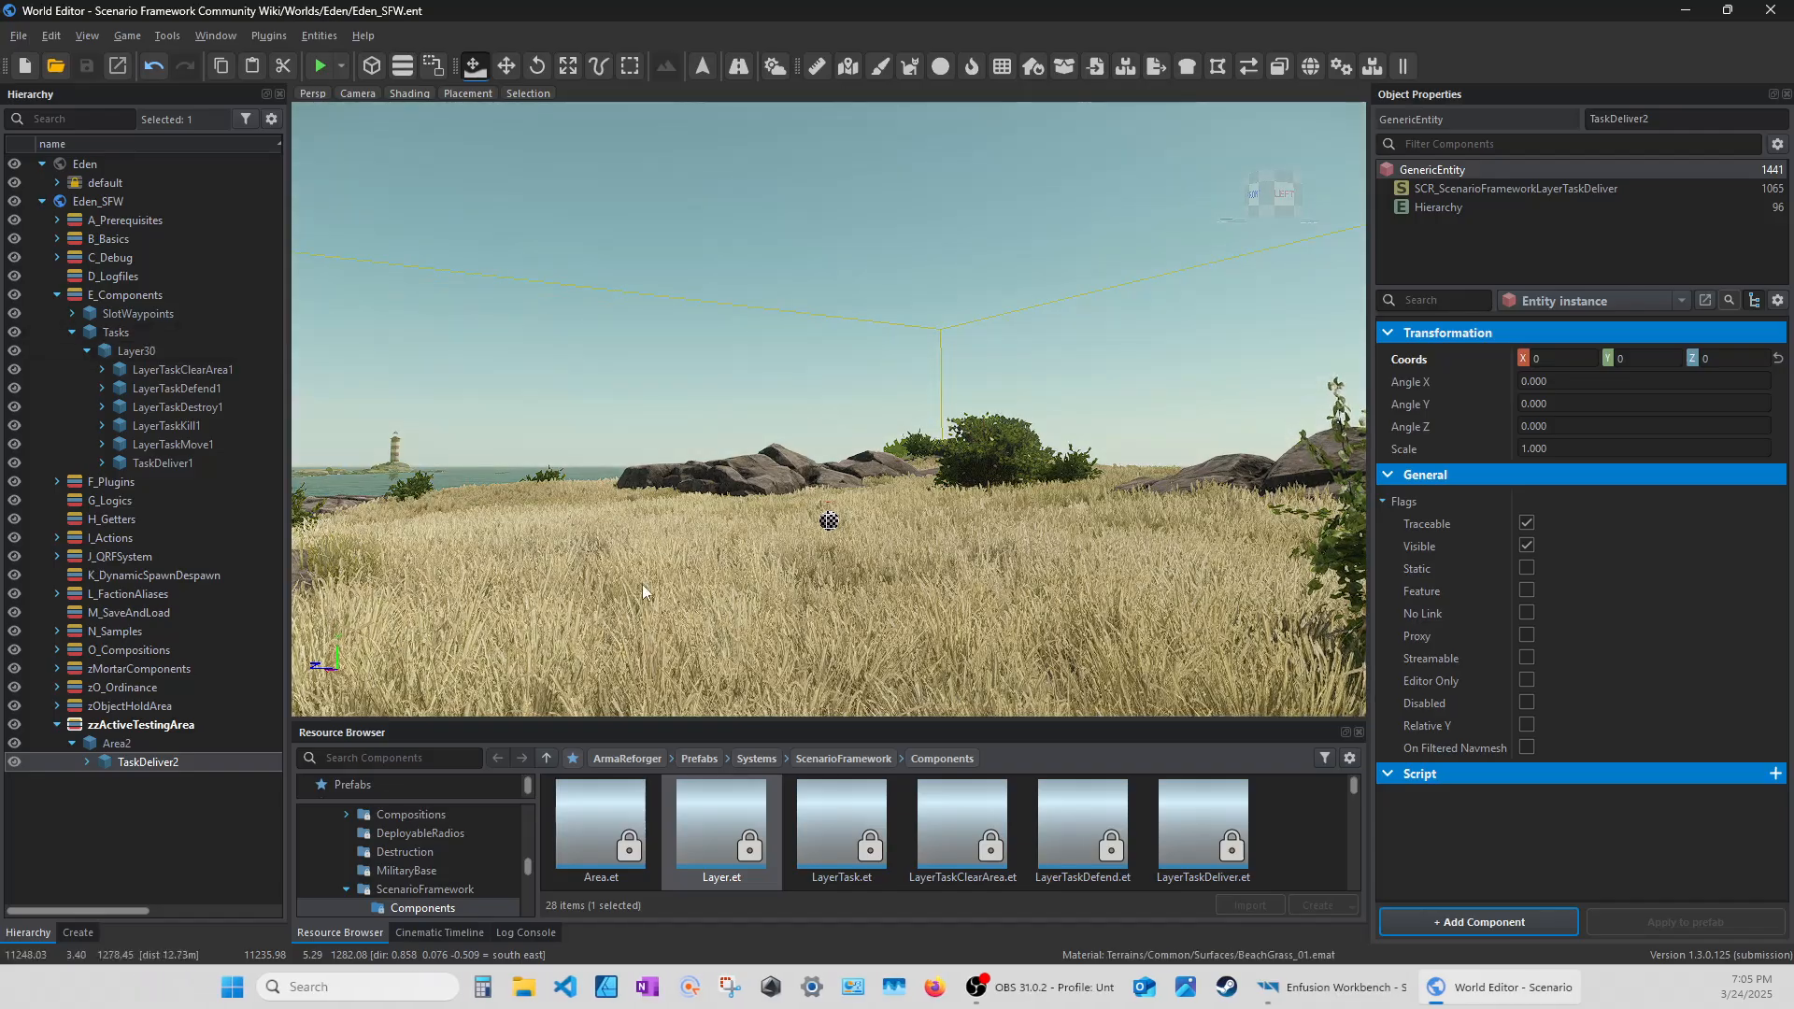
pyautogui.moveTo(642, 585); pyautogui.dragTo(617, 654, button='right')
pyautogui.press('q')
pyautogui.press('f')
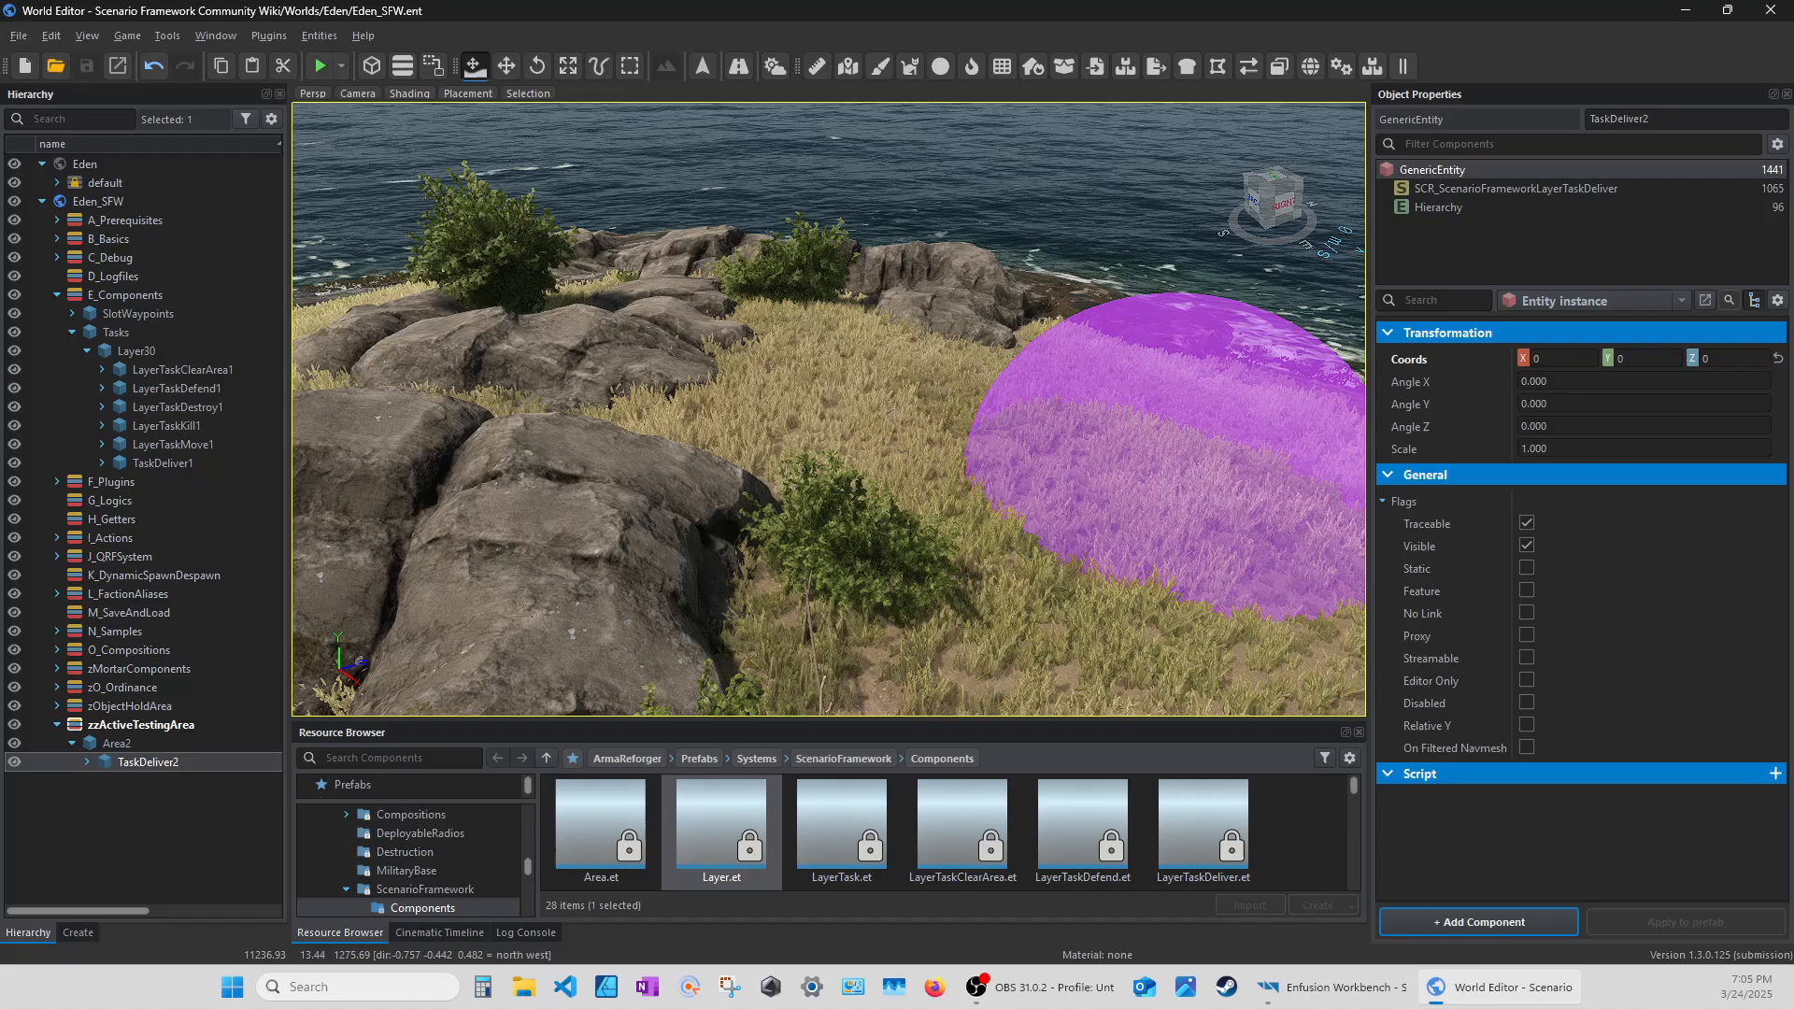
pyautogui.moveTo(602, 474); pyautogui.dragTo(602, 474, button='right')
pyautogui.press('s')
pyautogui.press('d')
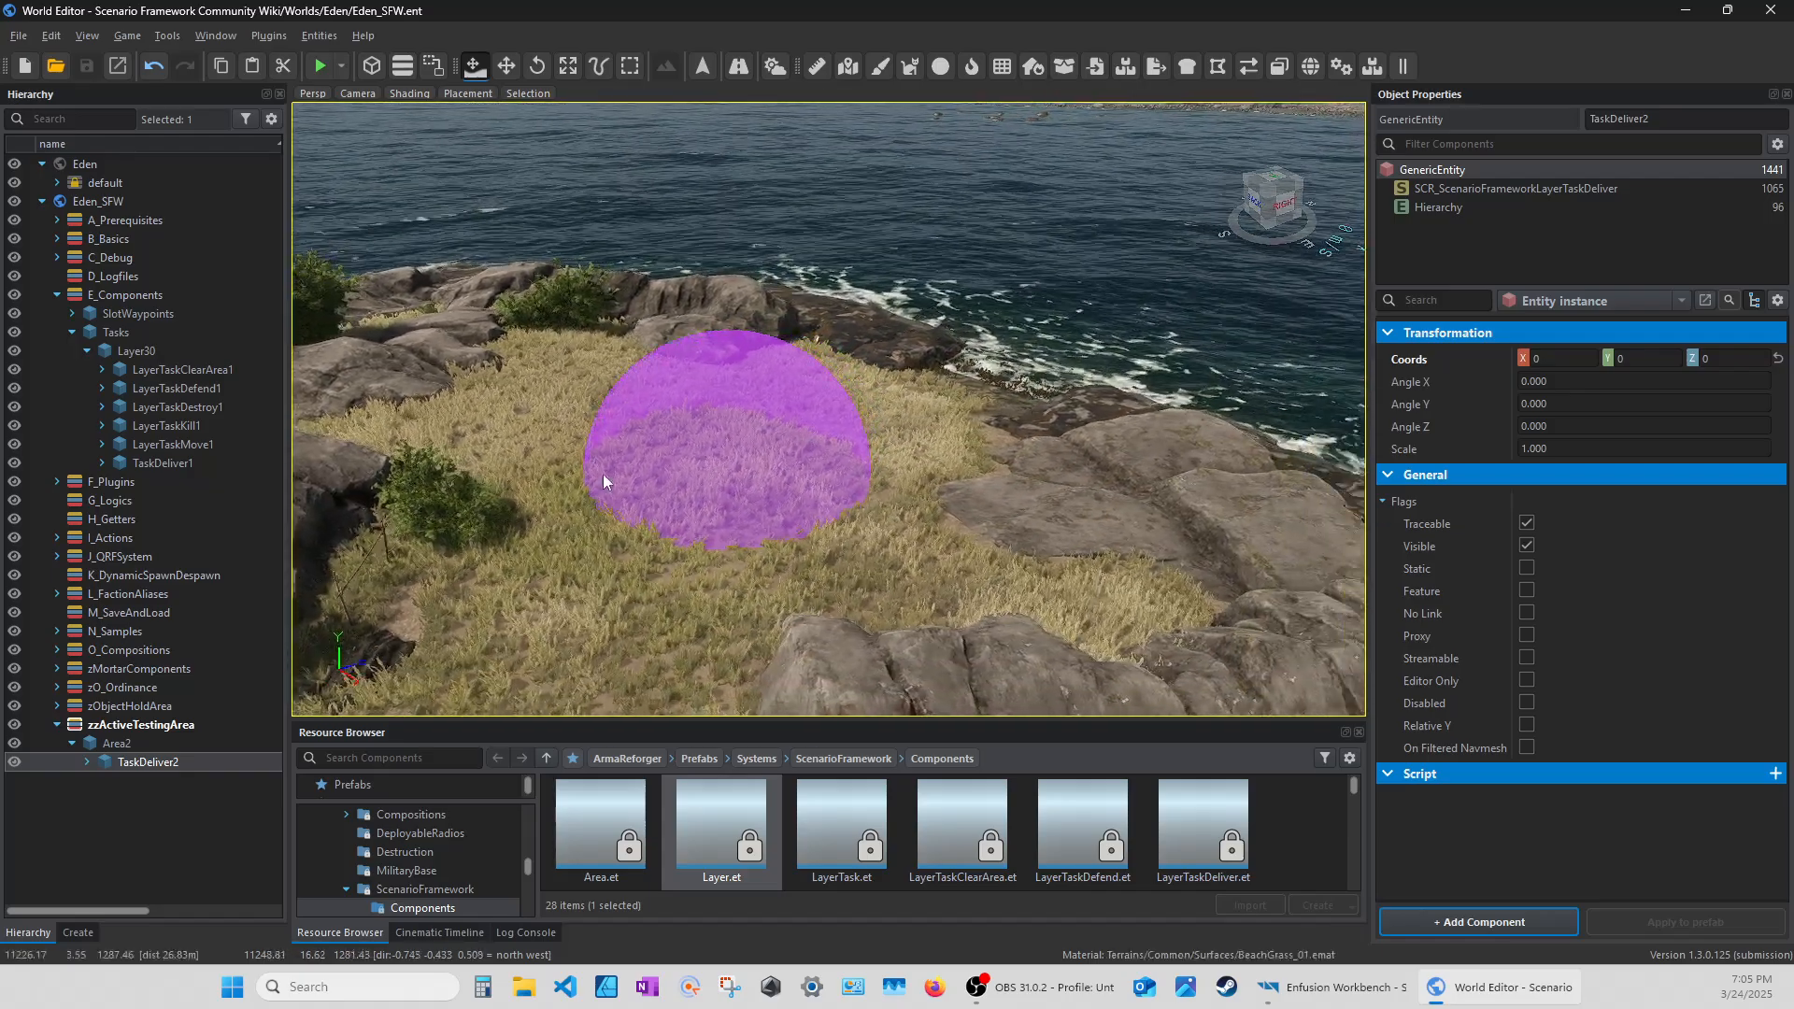
# Find the A_ON_OFF_Switch sample in the N_Samples layer and copy it.
pyautogui.click(86, 761)
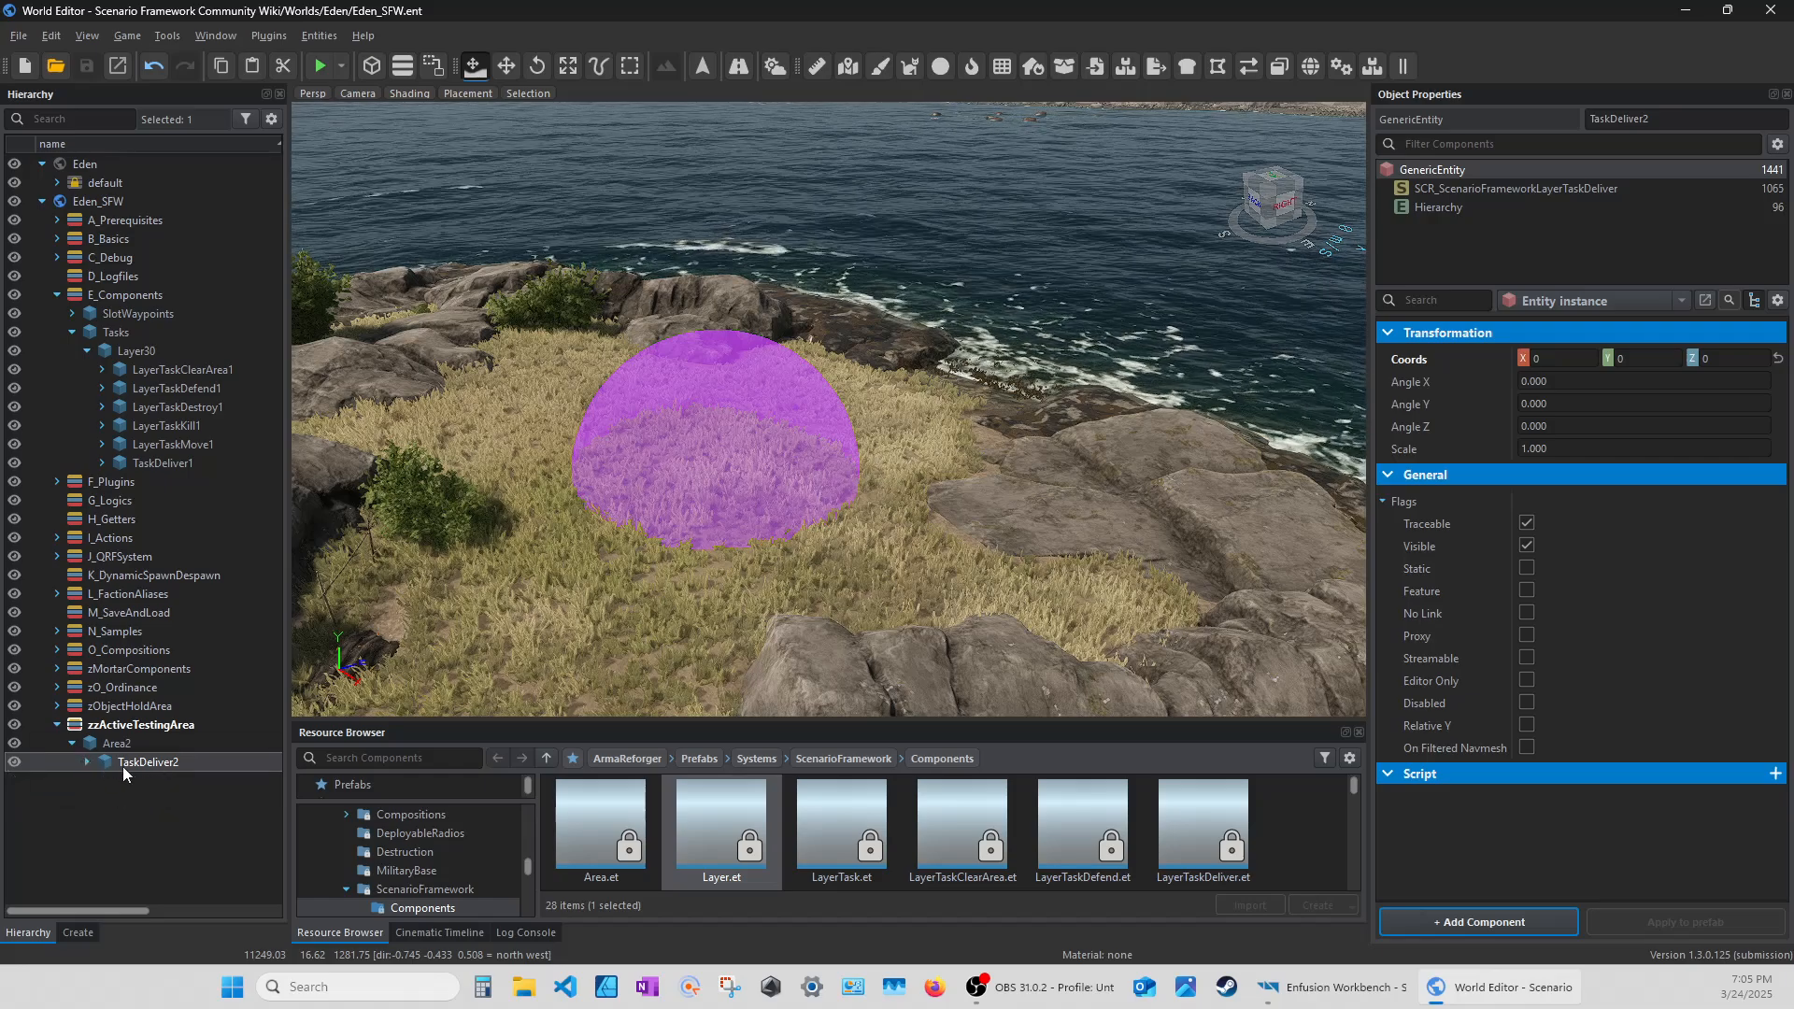
pyautogui.click(57, 291)
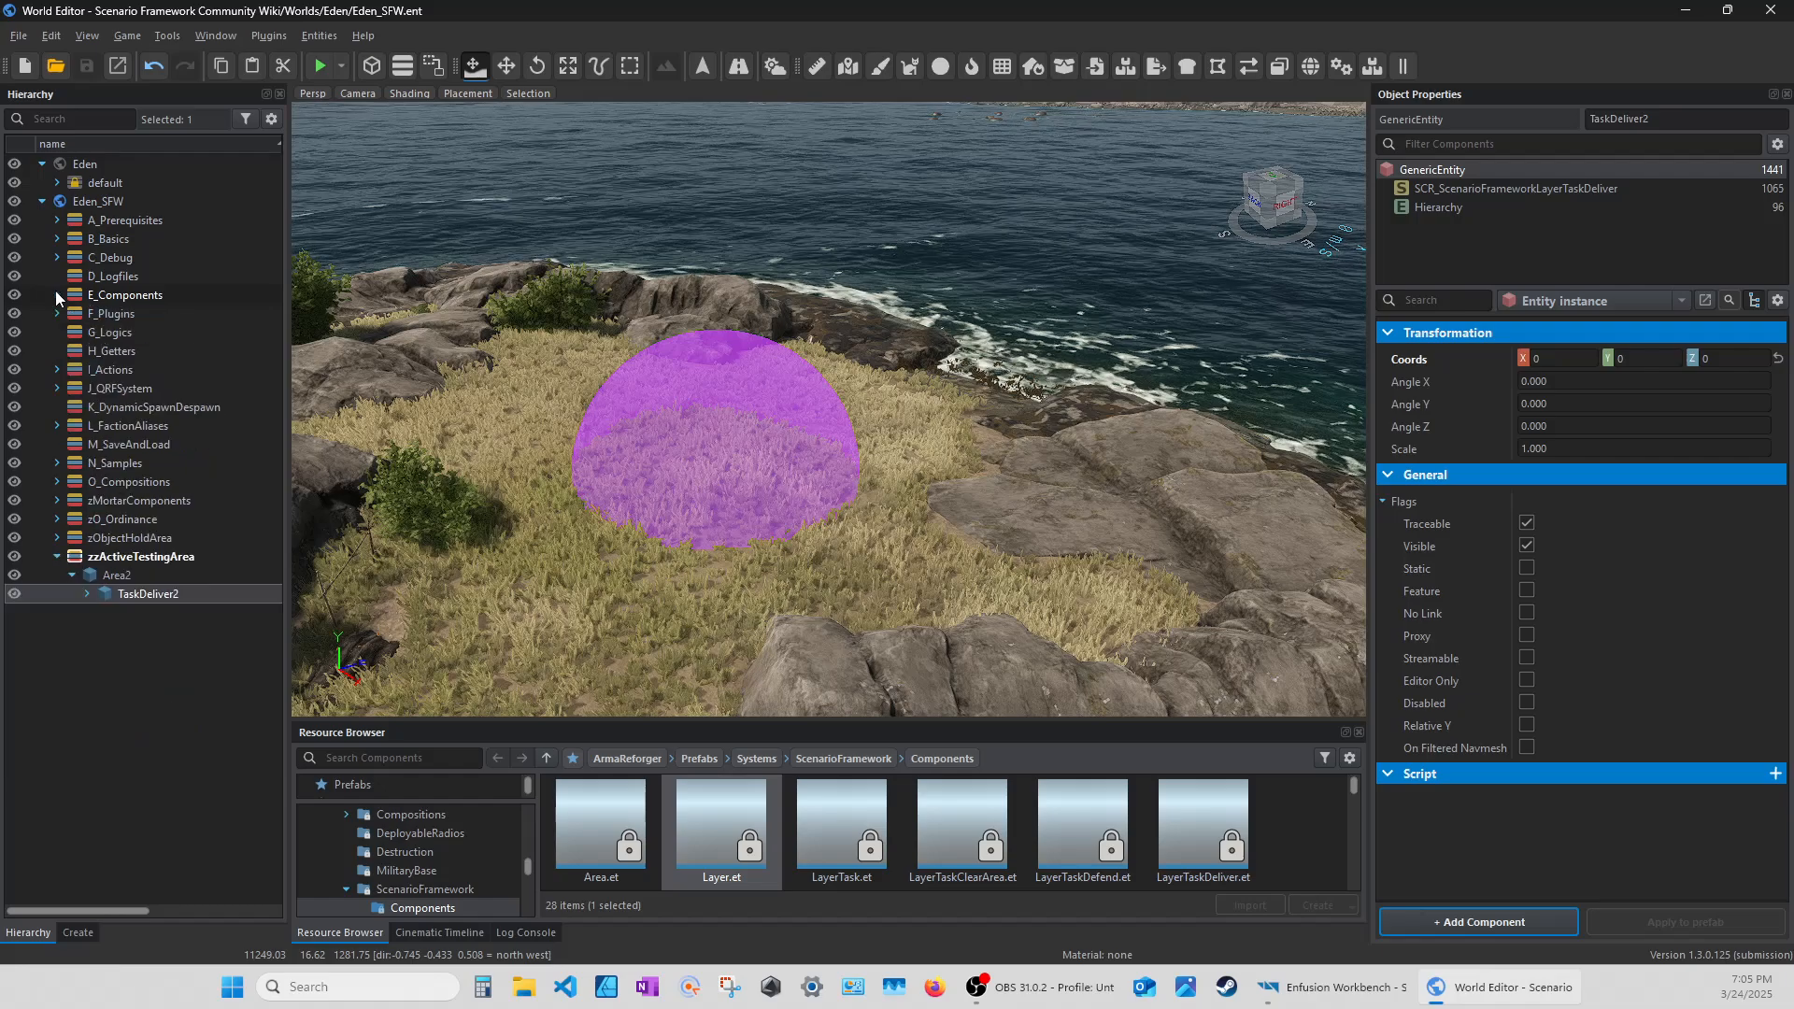
pyautogui.click(57, 463)
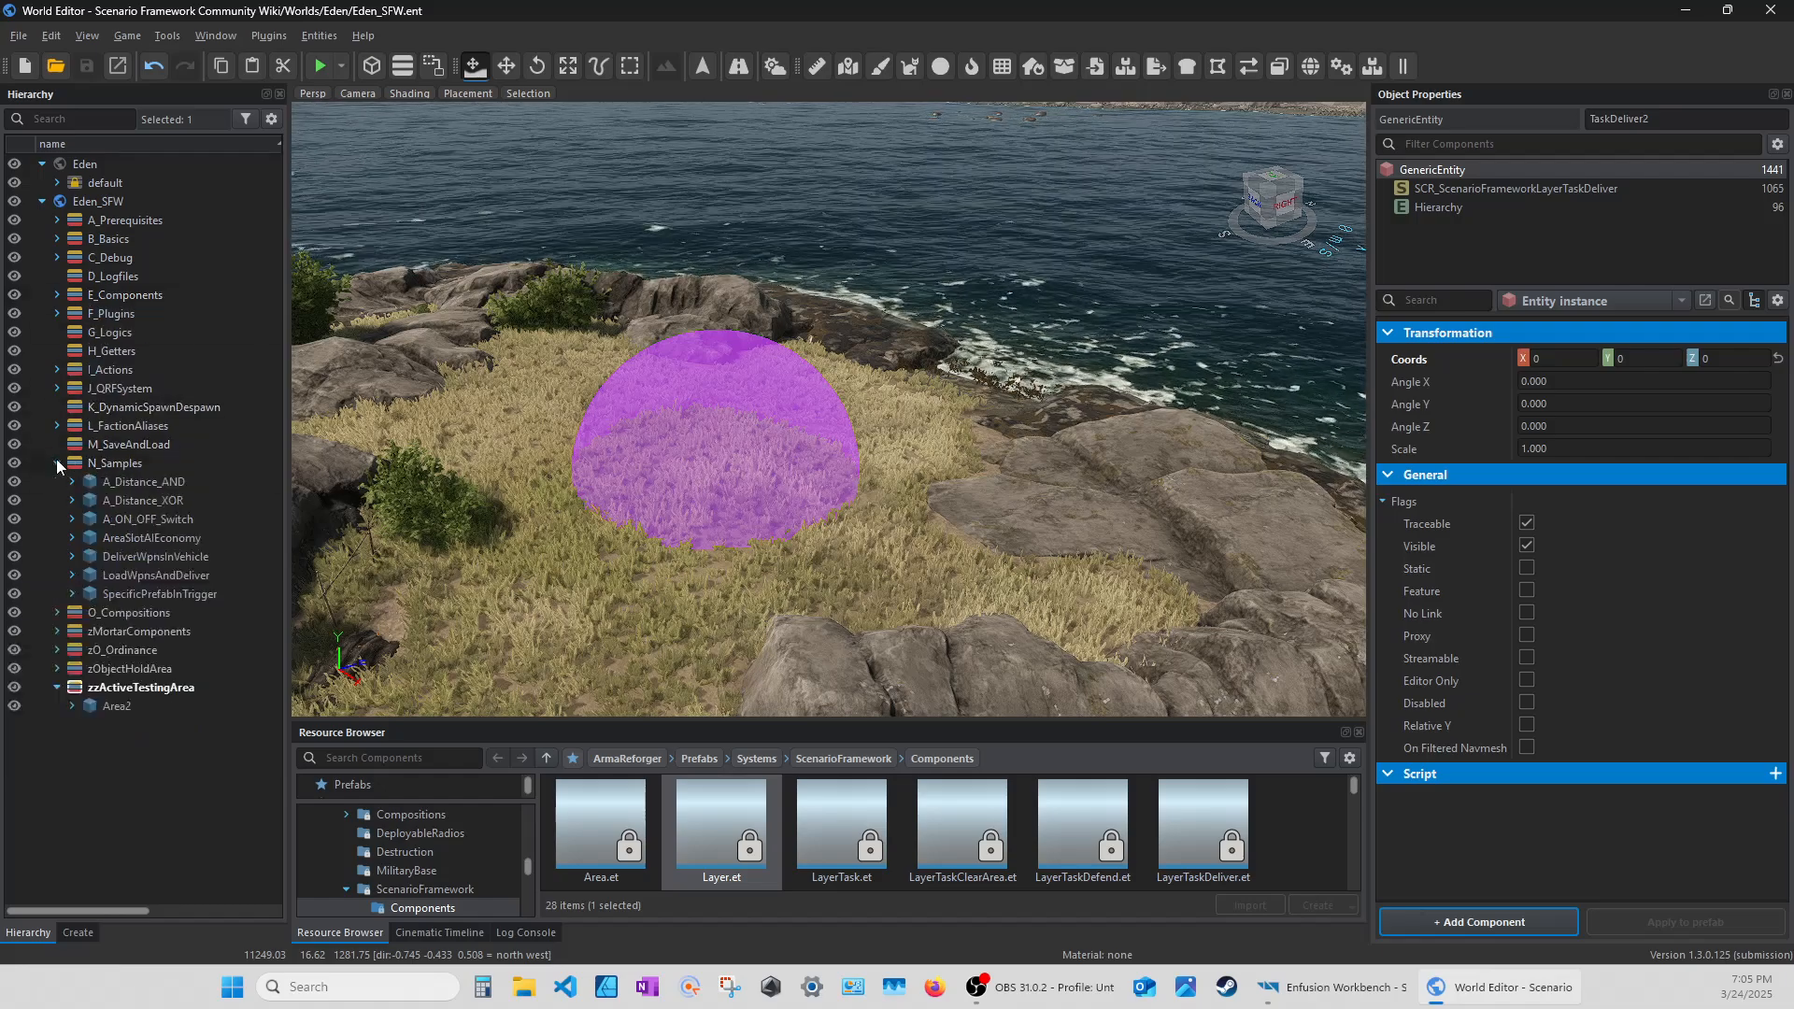
pyautogui.click(113, 520)
pyautogui.click(72, 519)
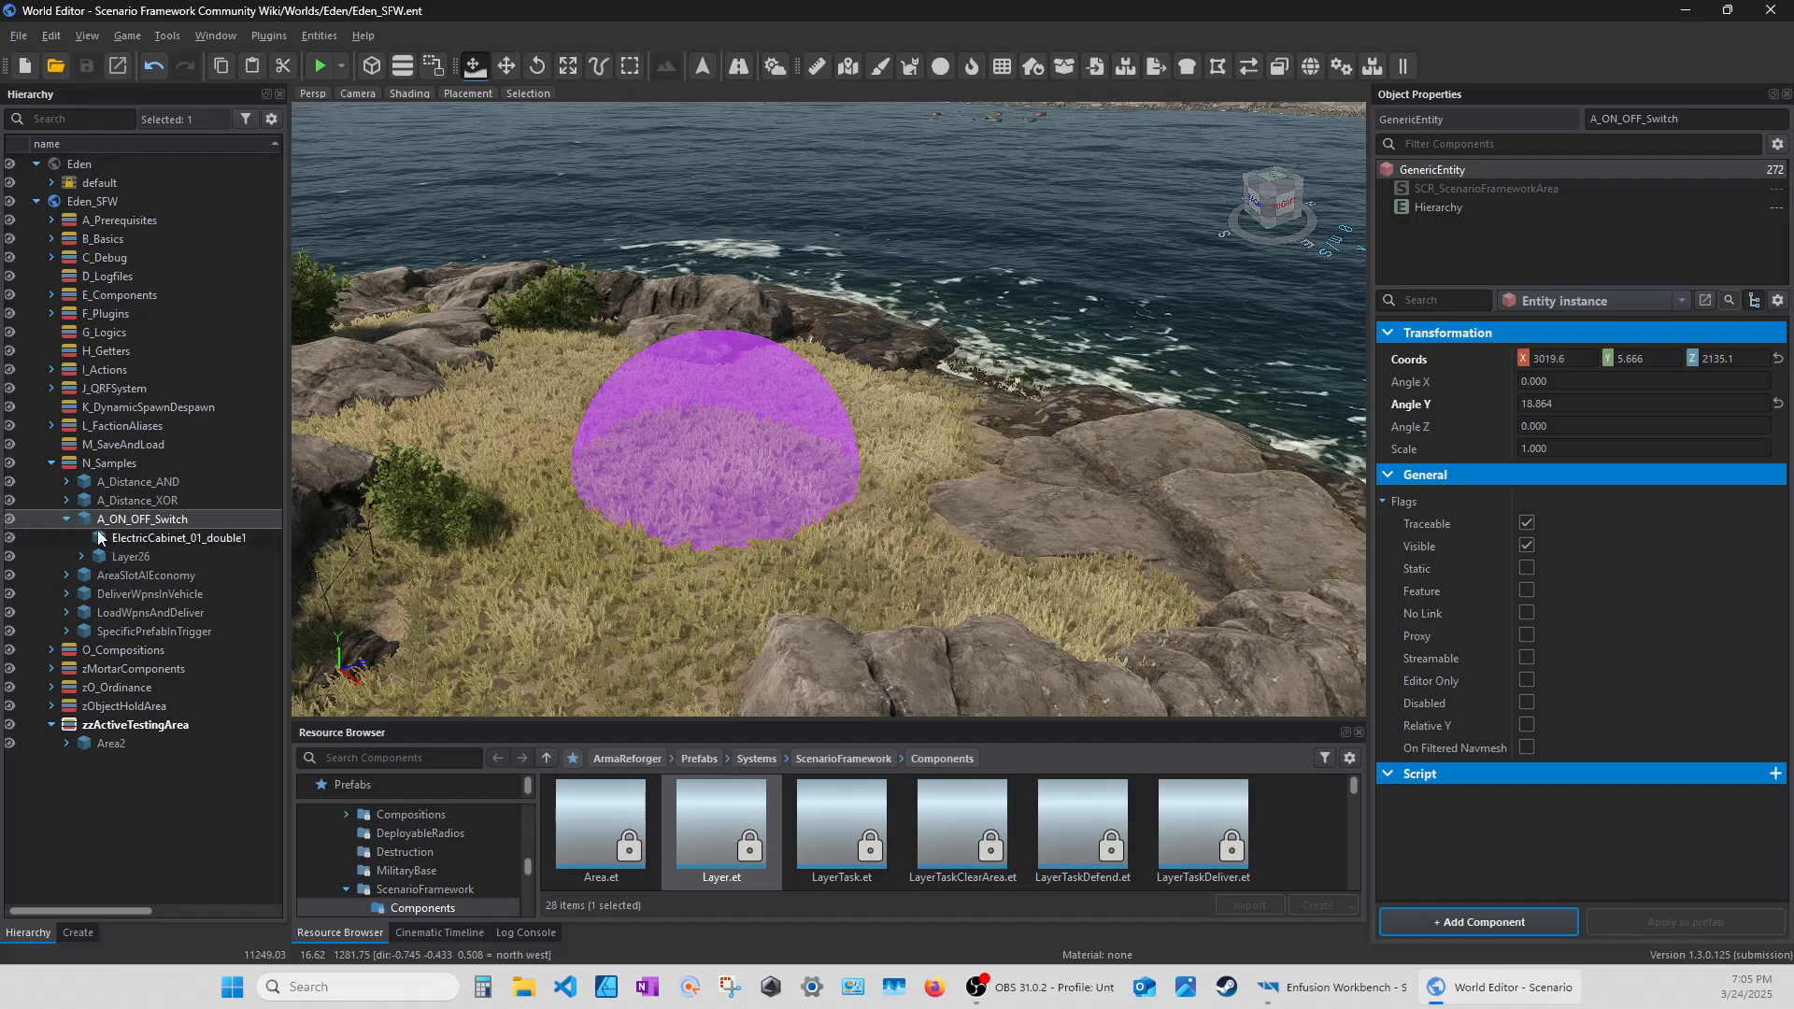
pyautogui.click(64, 520)
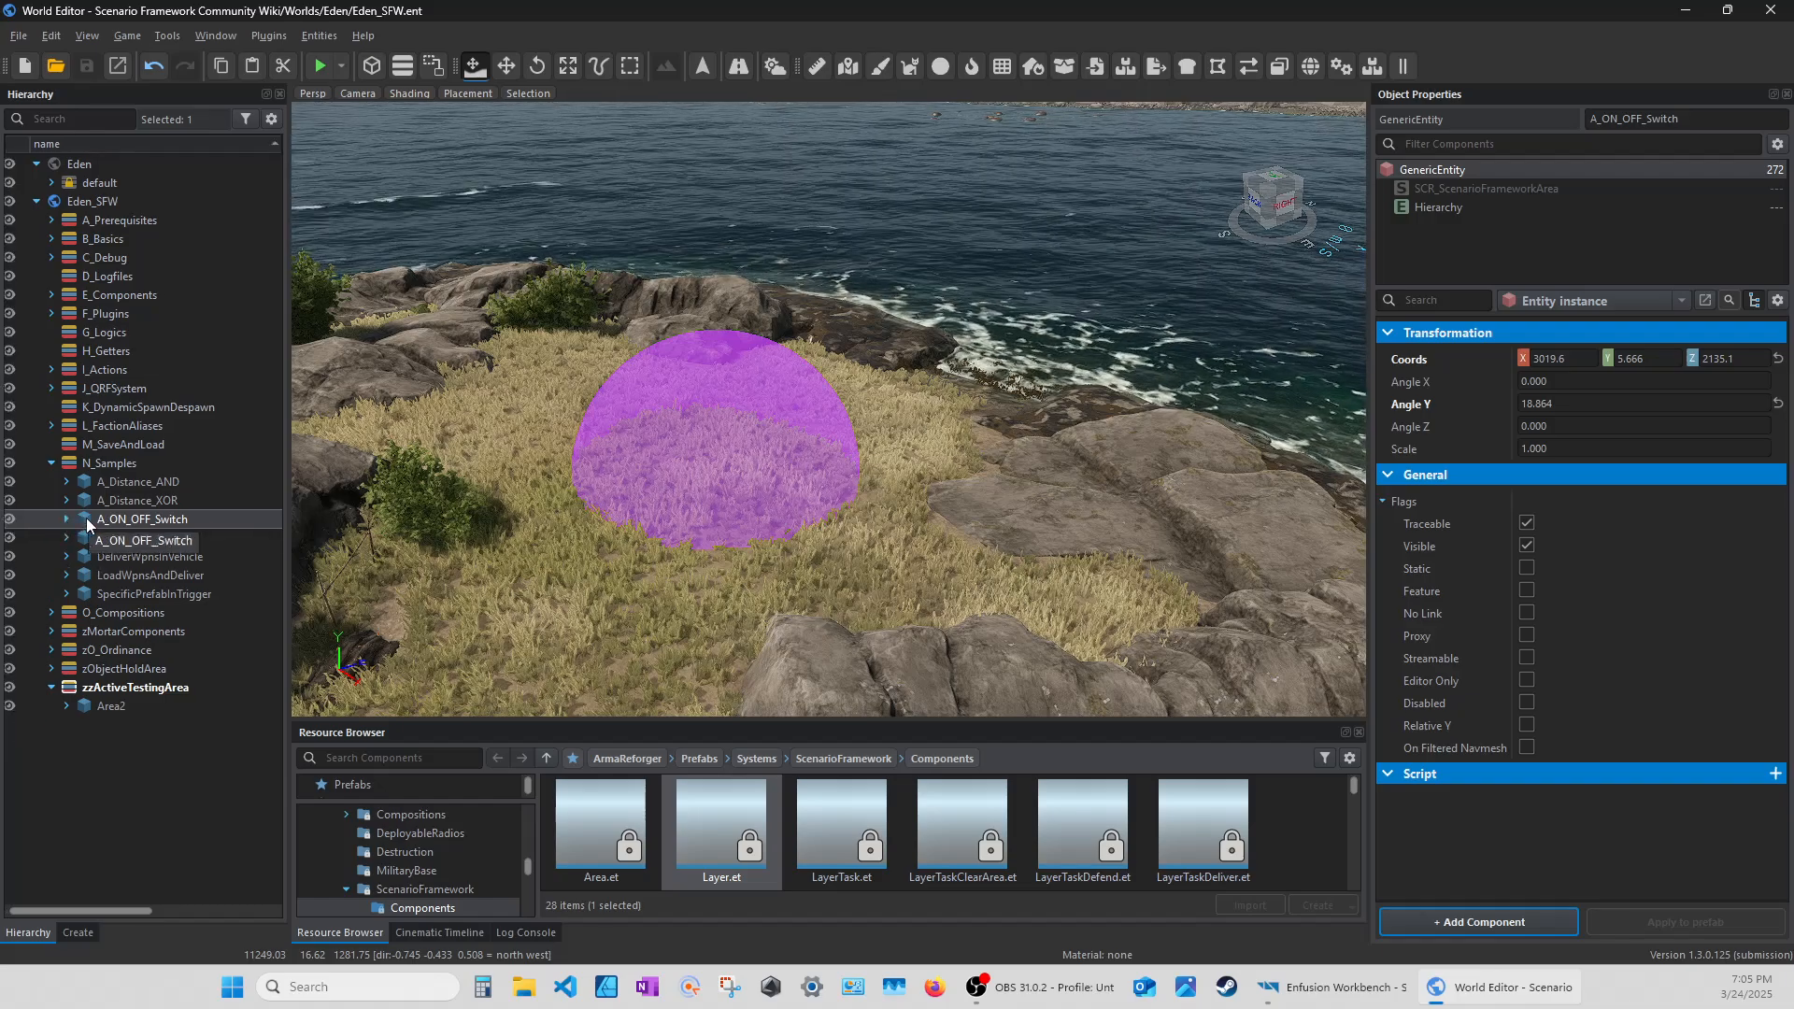
# Paste the copied switch sample into zzActiveTestingArea, on the grass near the delivery area.
pyautogui.click(95, 693)
pyautogui.moveTo(690, 523); pyautogui.dragTo(697, 596, button='right')
pyautogui.press('s')
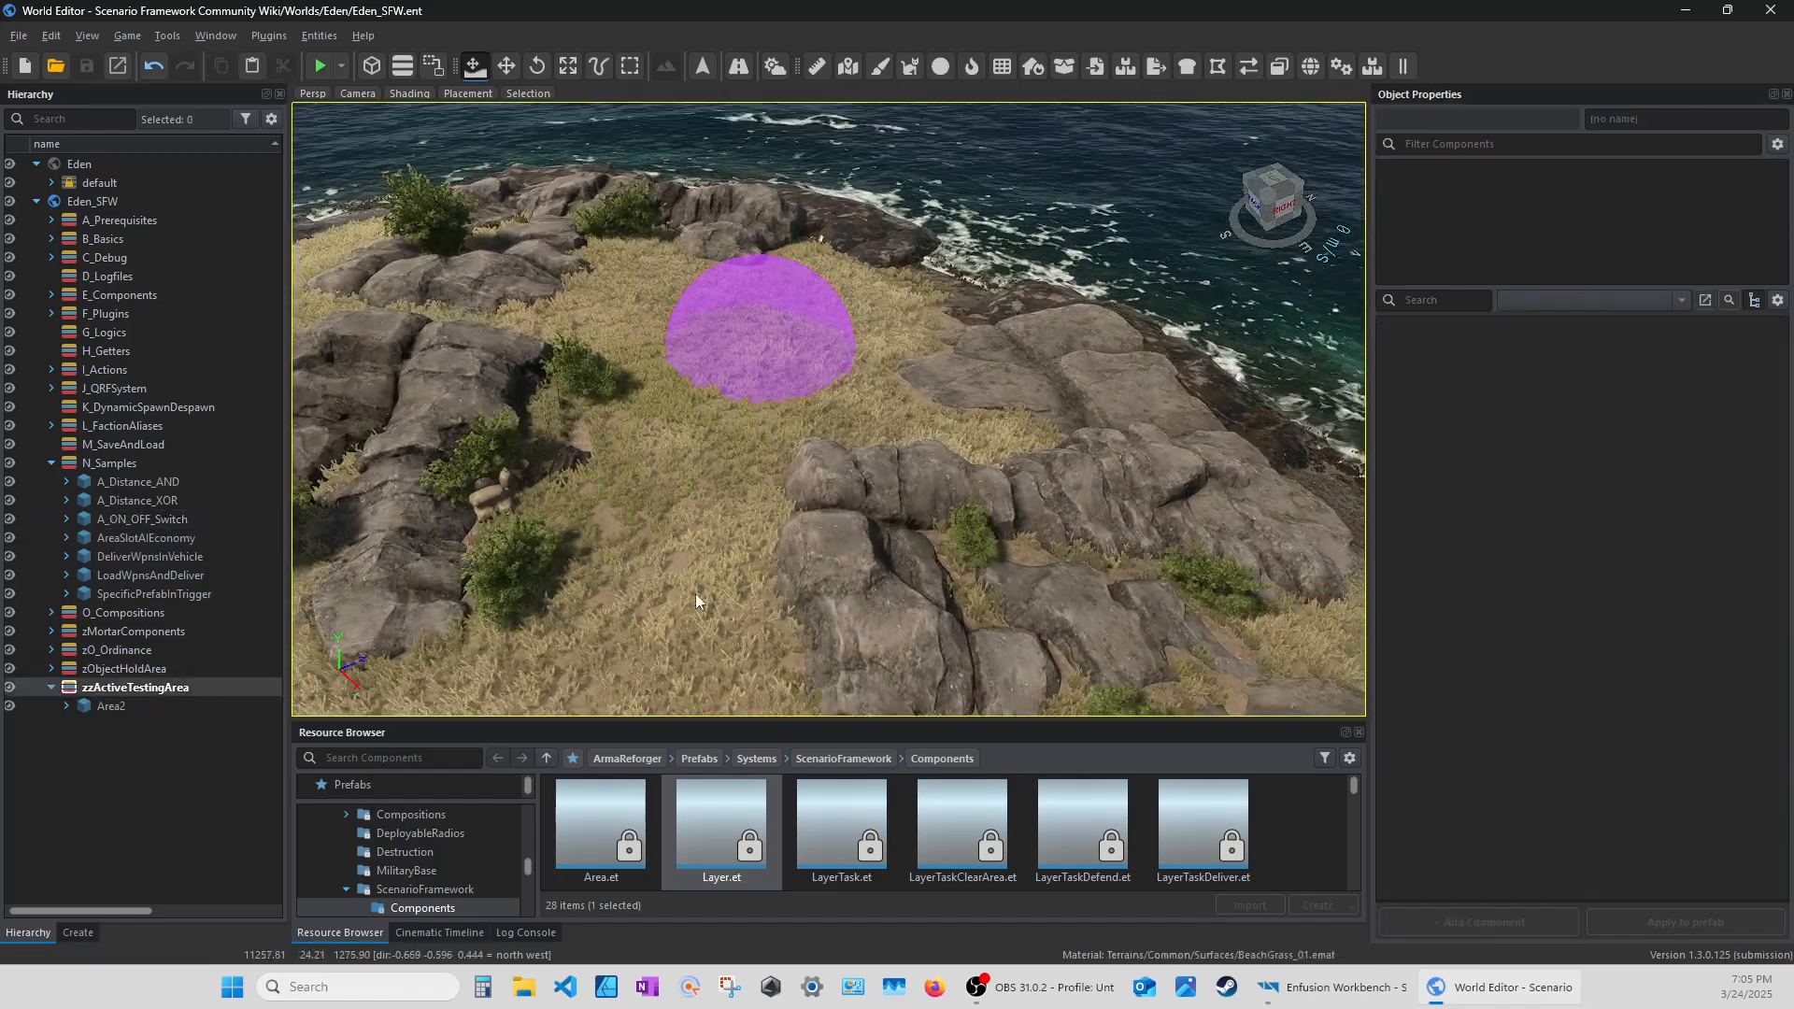
pyautogui.hotkey('ctrl', 'v')
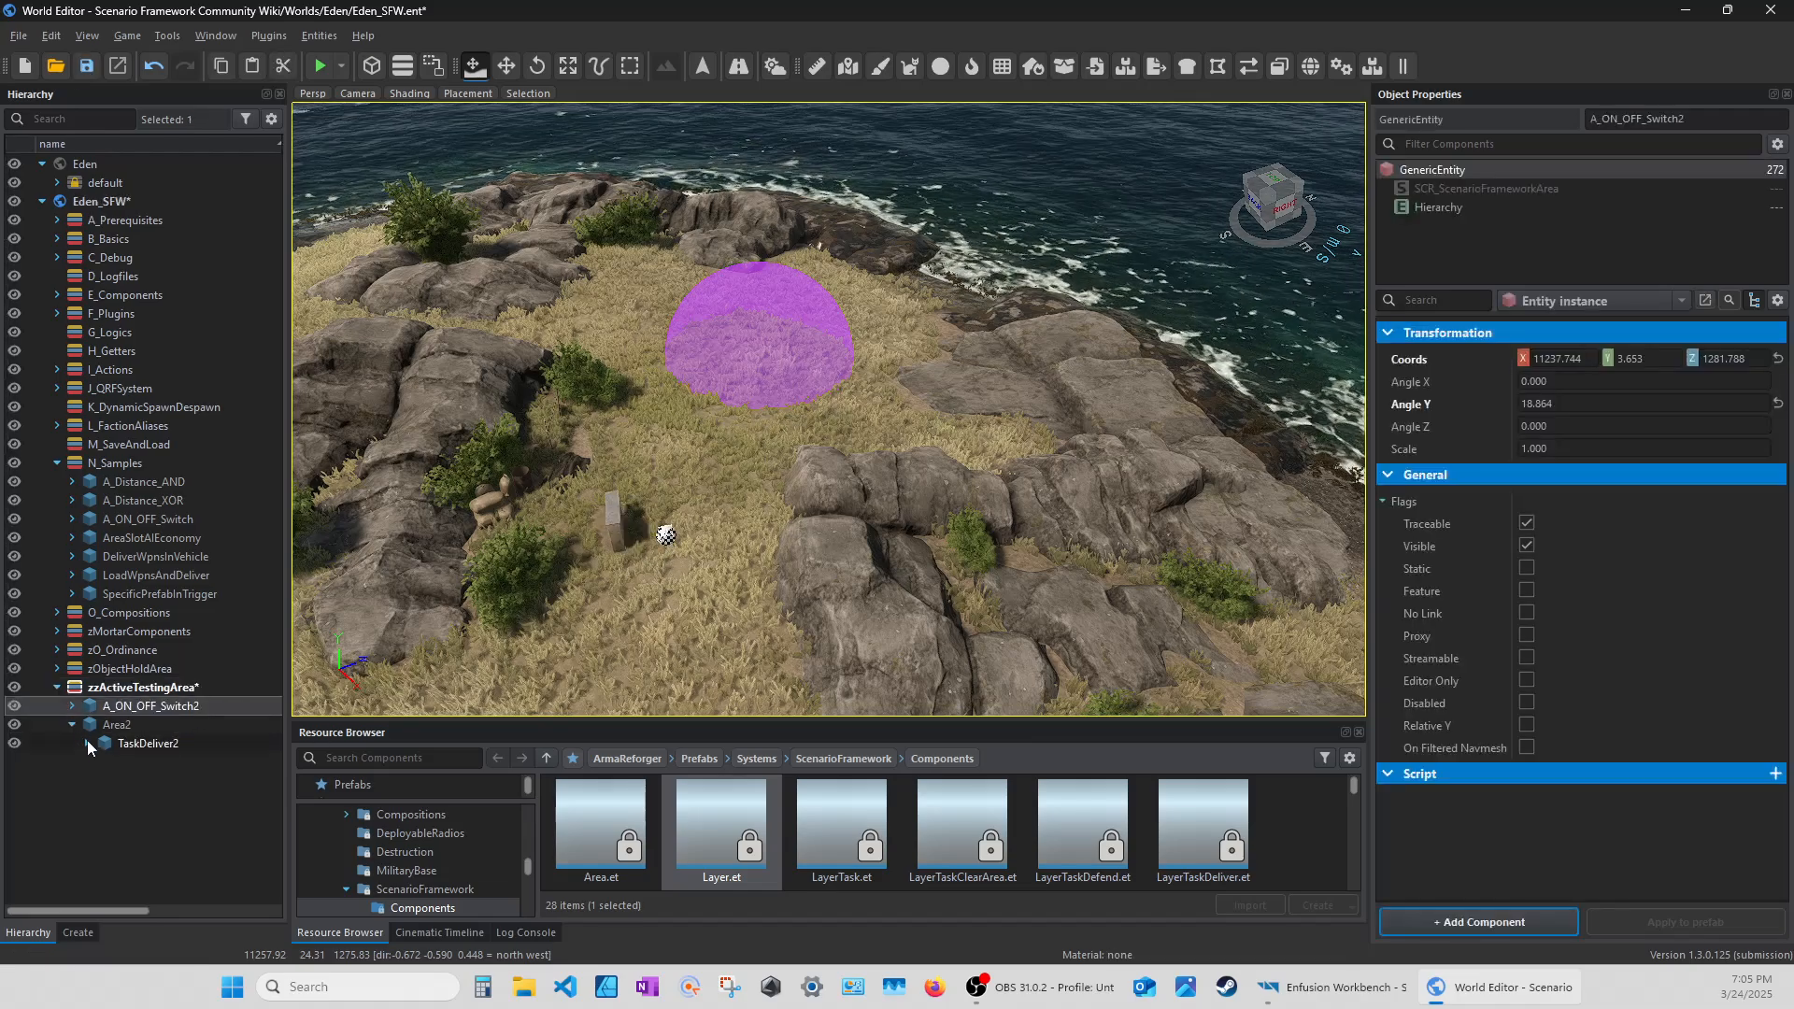
# Widen the hierarchy and delete the electric cabinet from the pasted A_ON_OFF_Switch2 area.
pyautogui.click(72, 706)
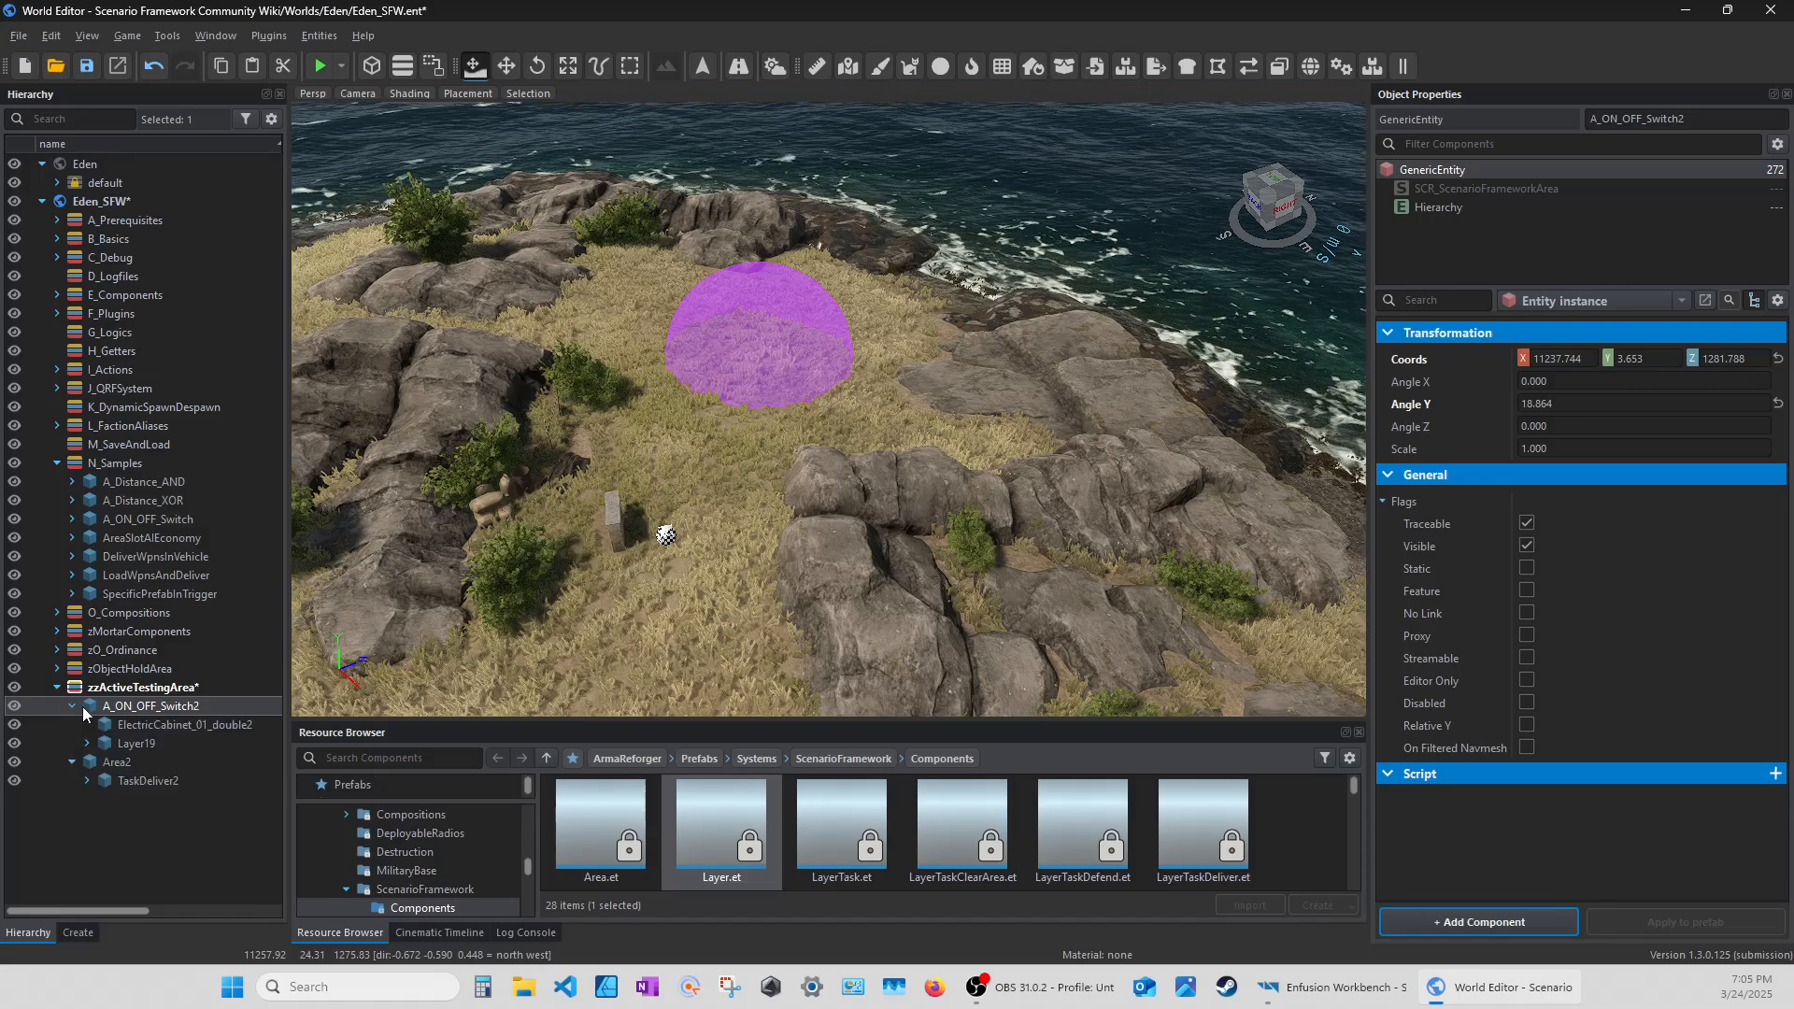
pyautogui.moveTo(288, 717); pyautogui.dragTo(477, 699)
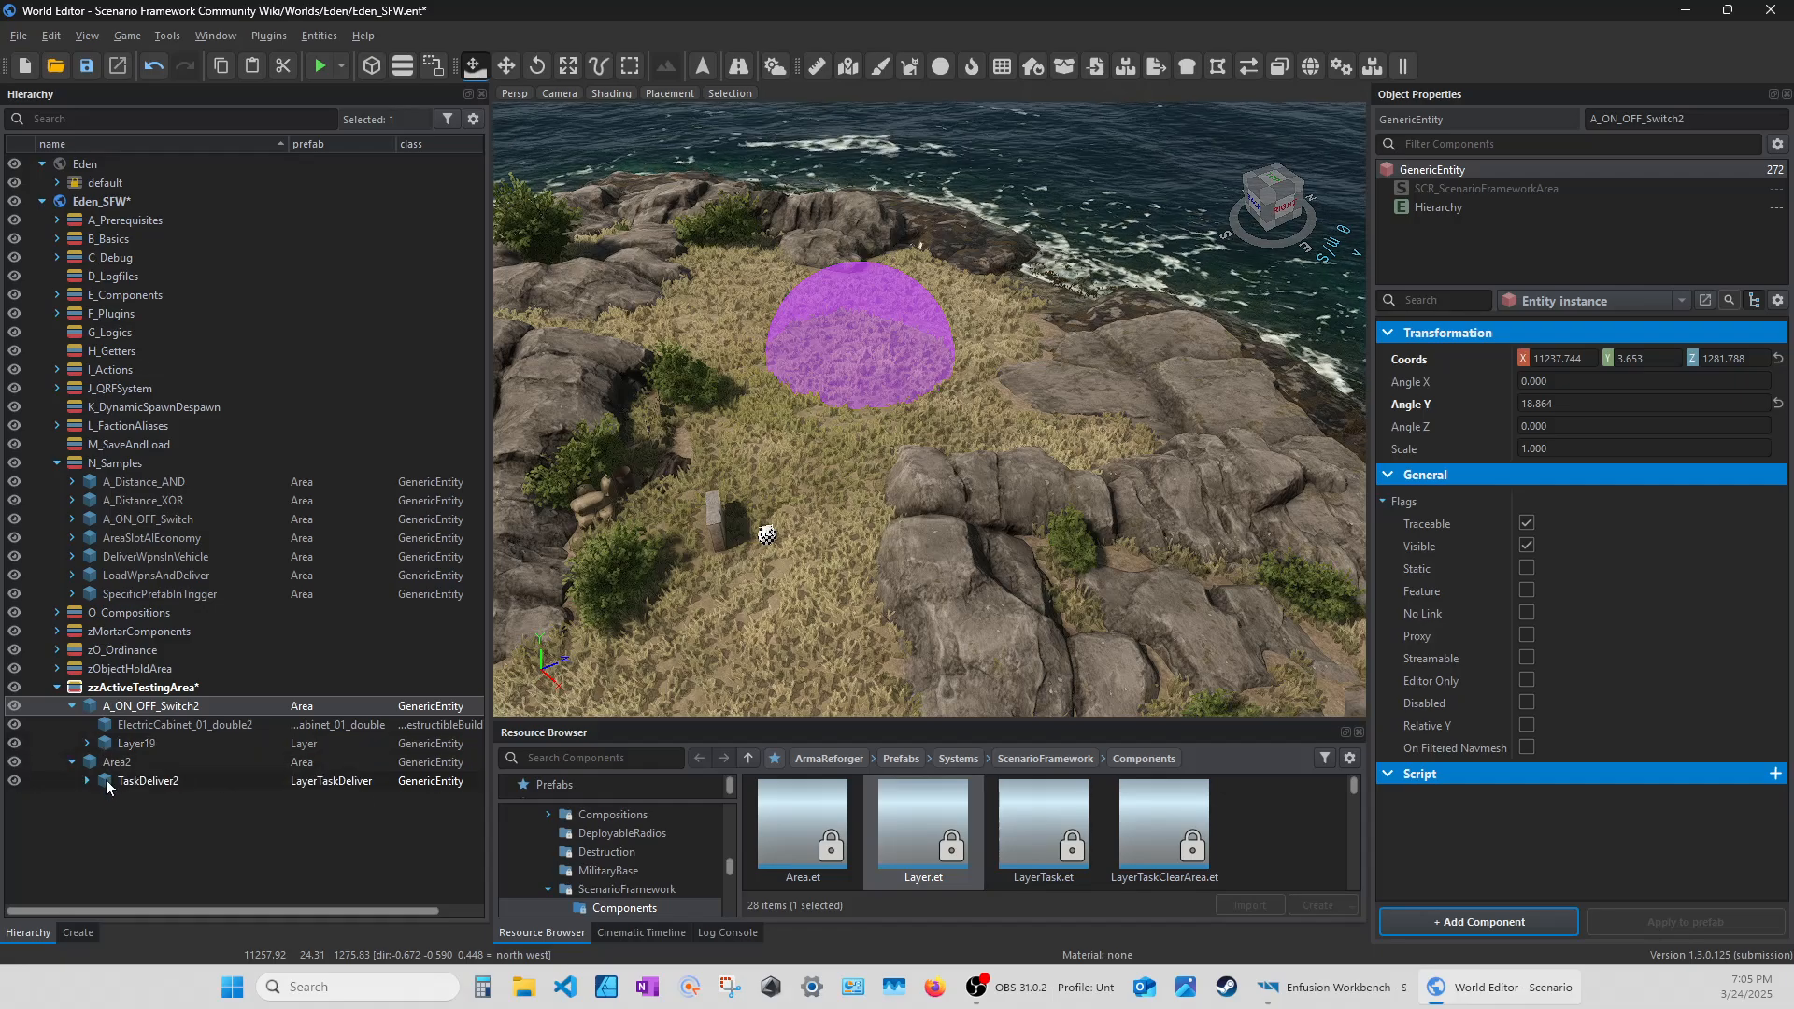
pyautogui.click(72, 707)
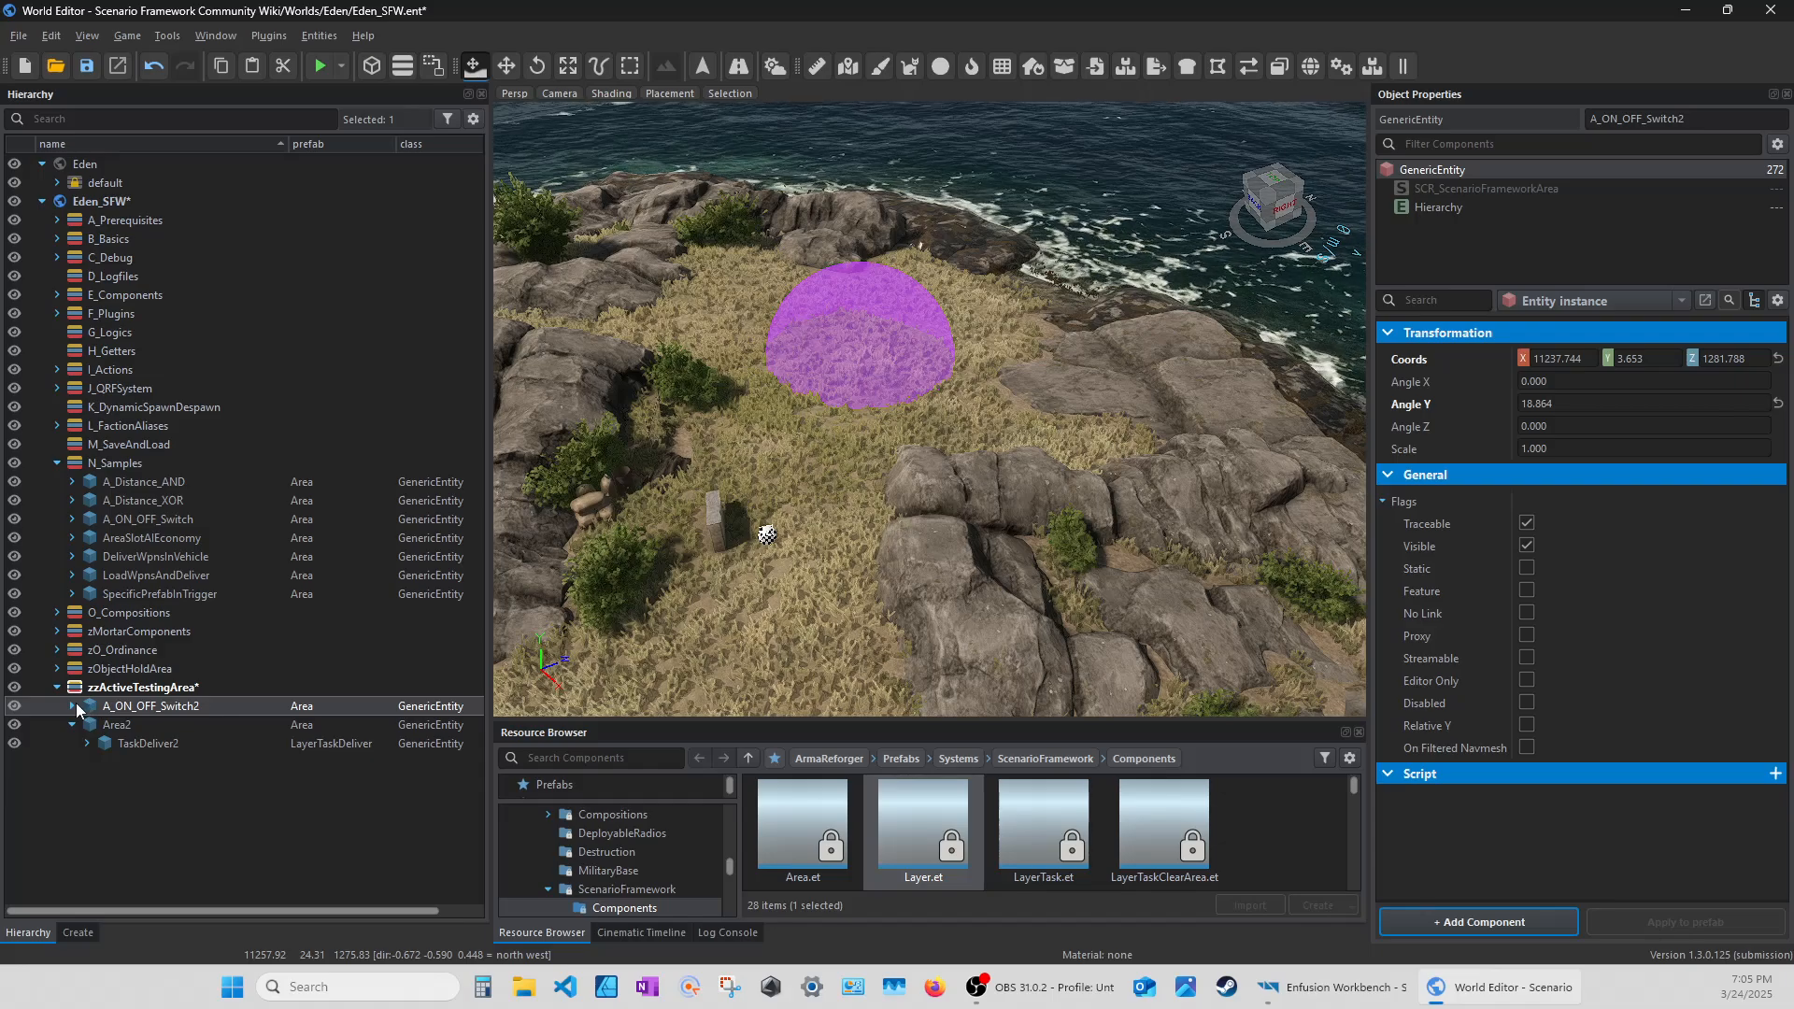
pyautogui.click(72, 706)
pyautogui.click(108, 726)
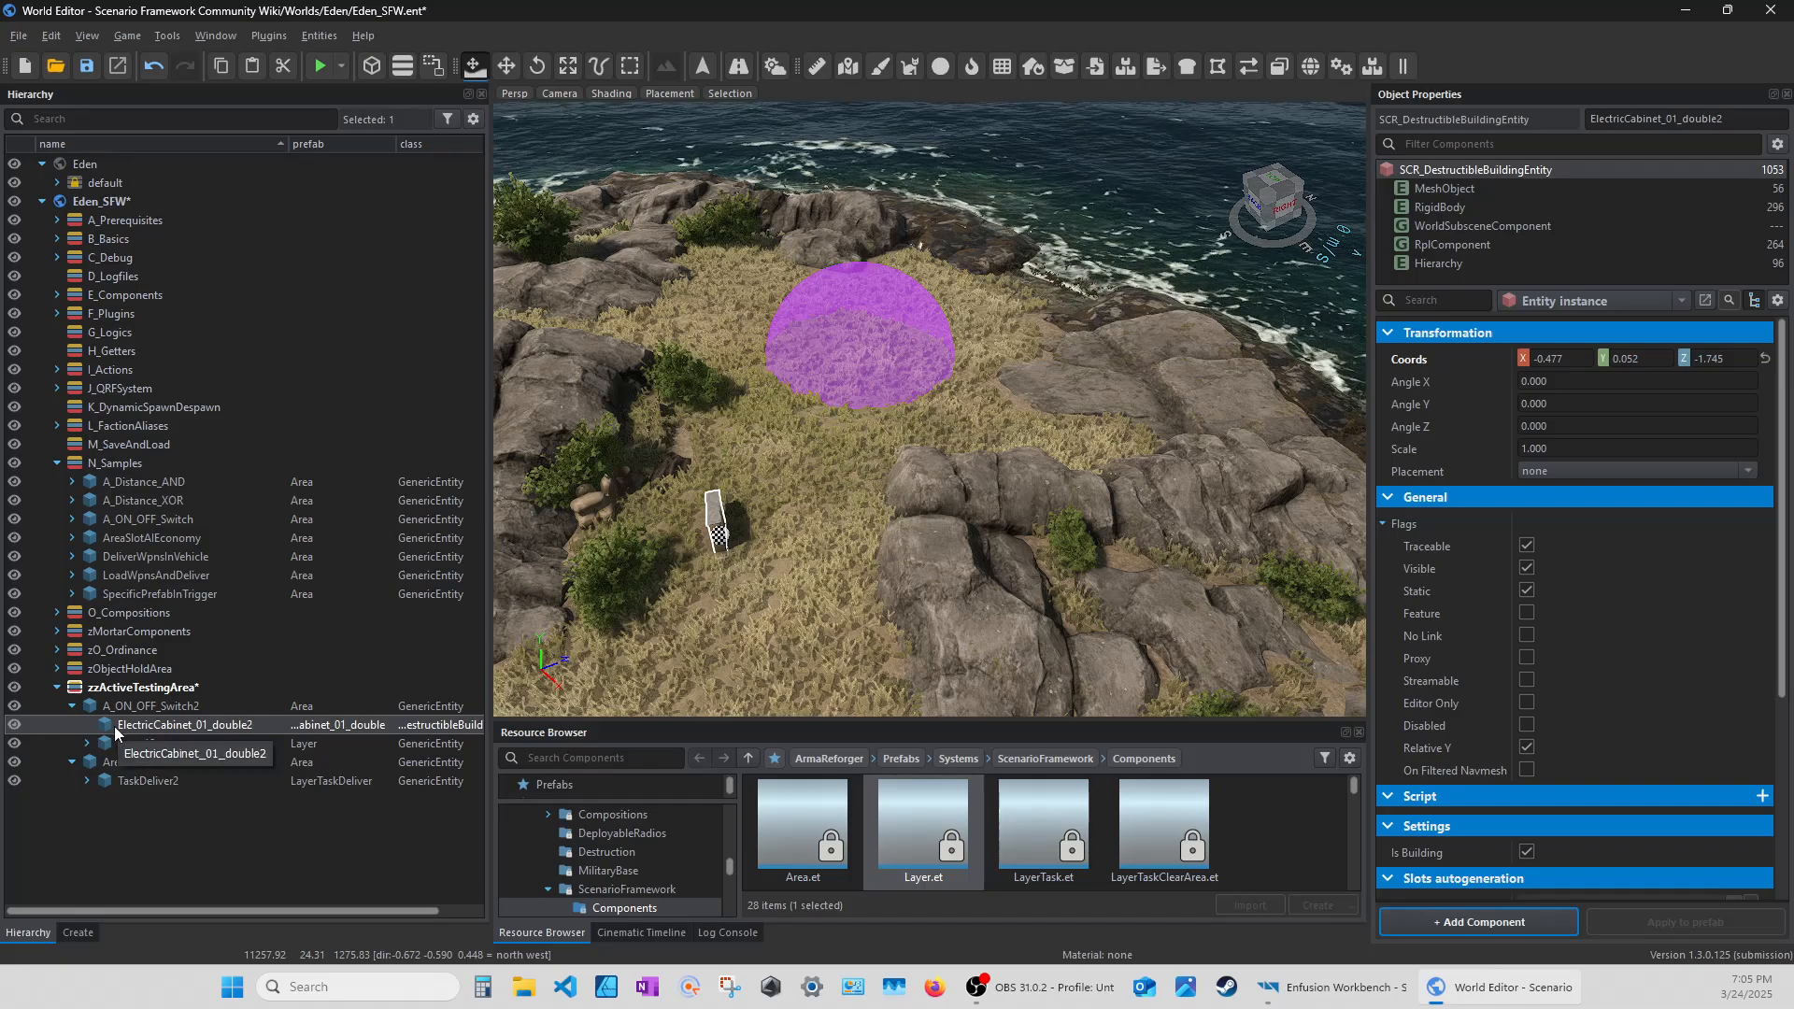
pyautogui.press('Delete')
# Delete RedButton2 from Layer19 of the pasted switch area.
pyautogui.click(103, 730)
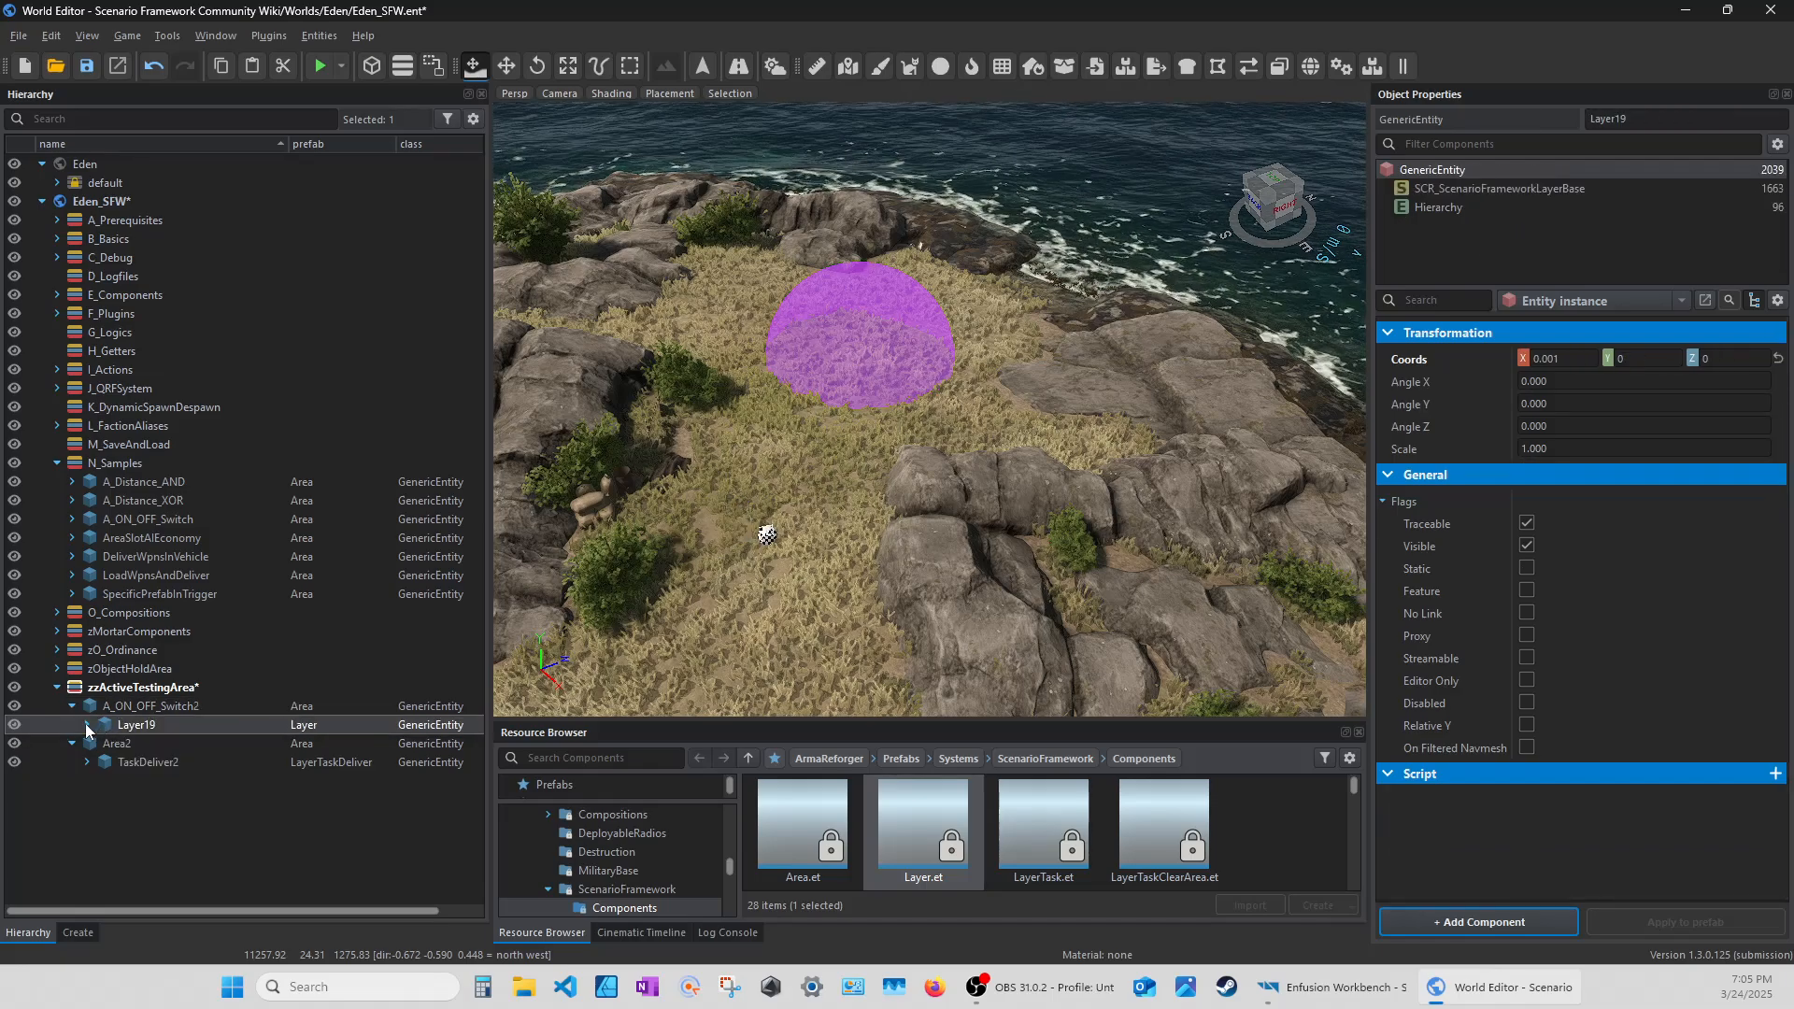
pyautogui.click(87, 725)
pyautogui.click(121, 766)
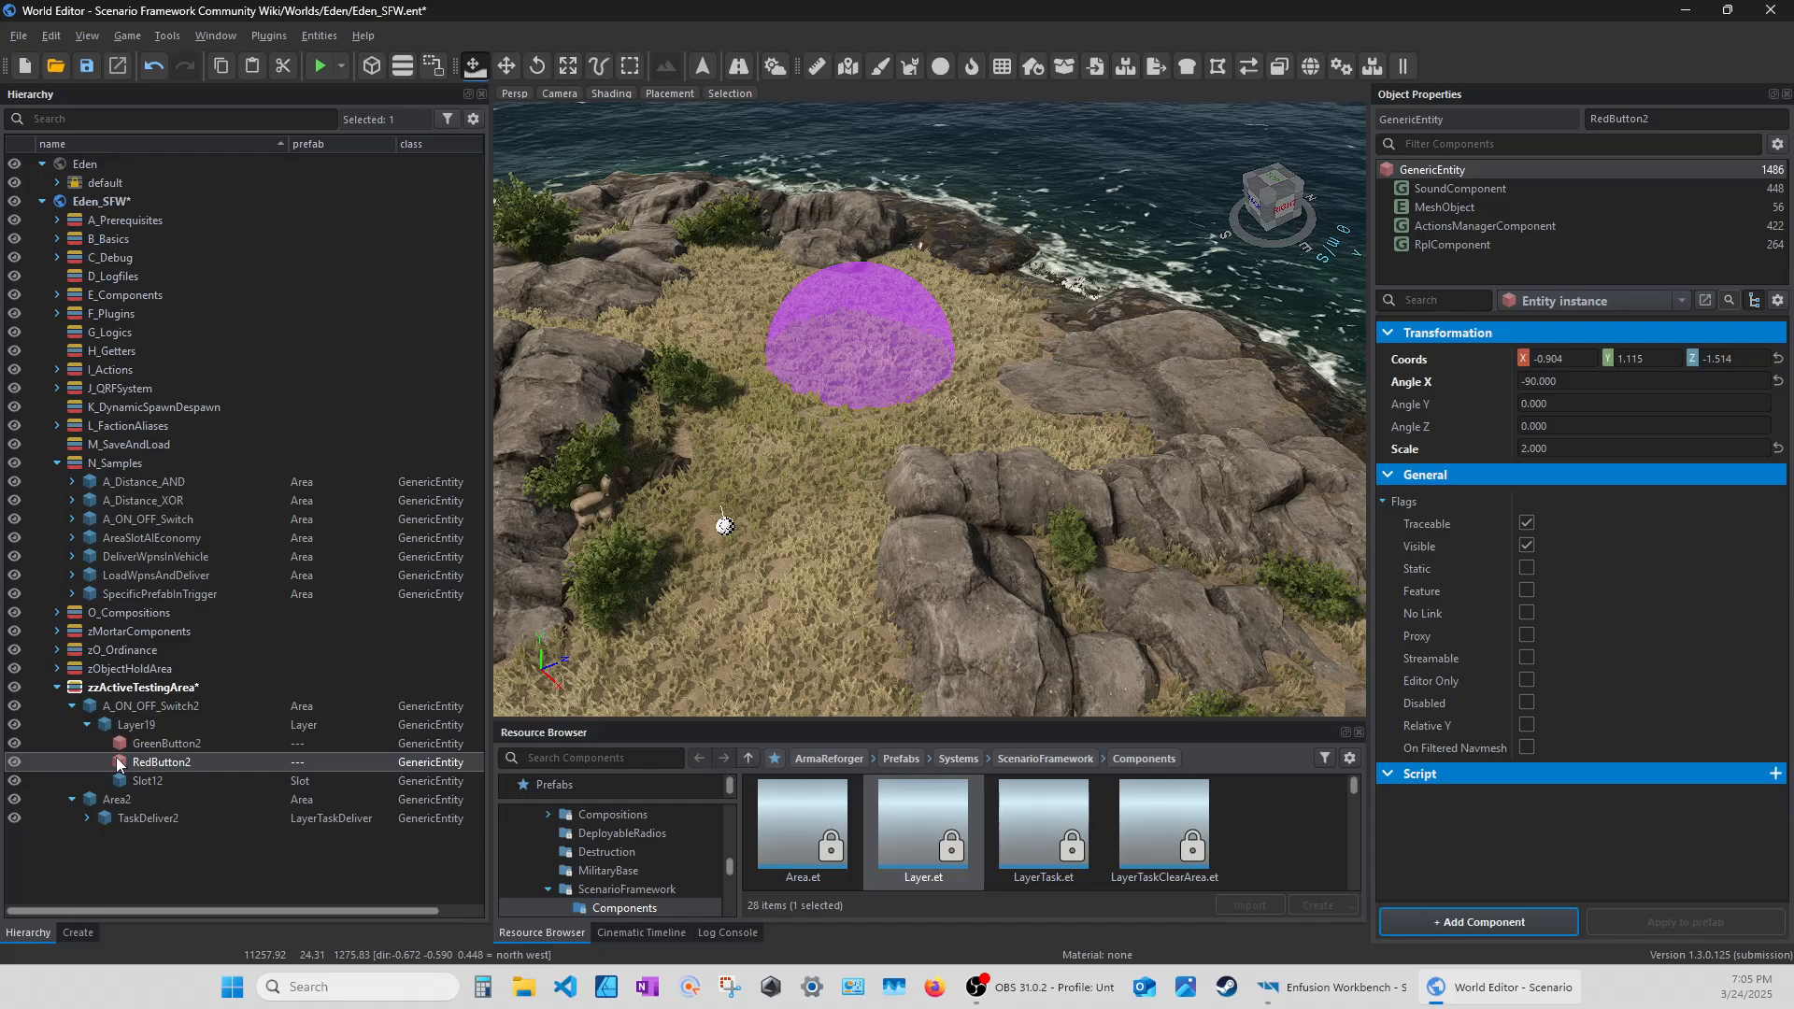
pyautogui.press('Delete')
# Inspect the layer component settings of Layer19 and delete Slot12 from that layer.
pyautogui.click(122, 764)
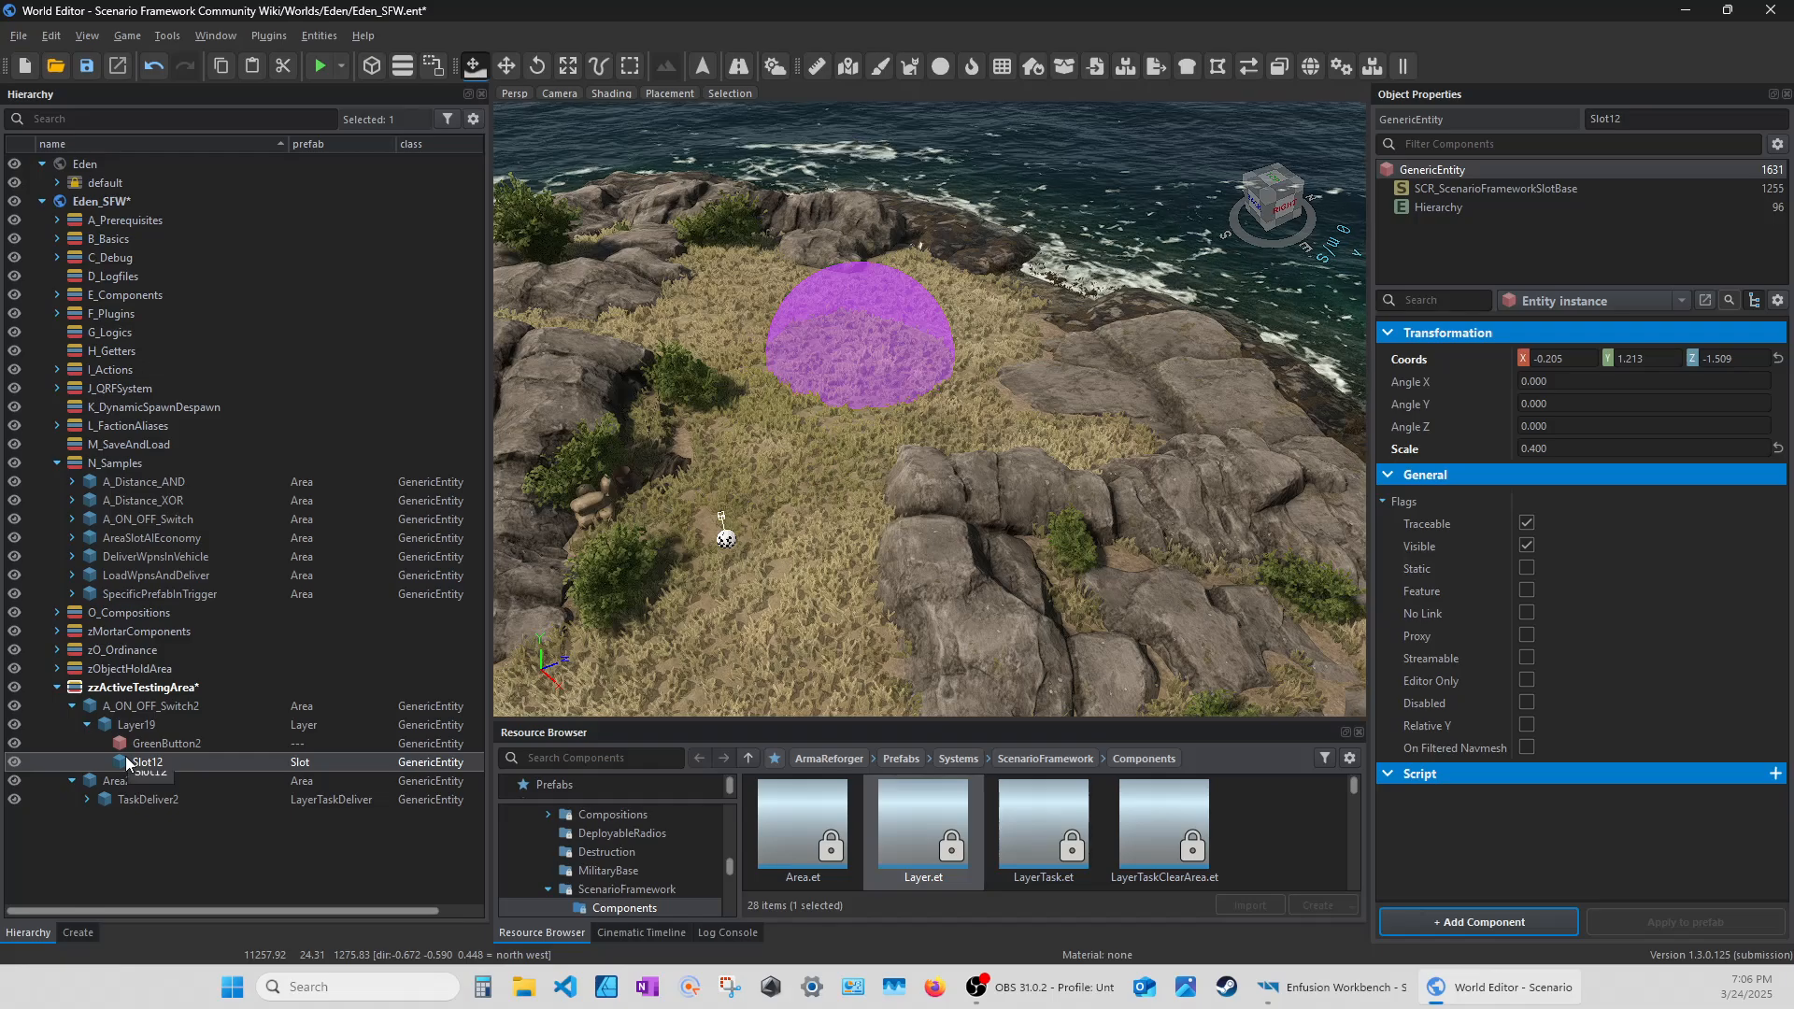
pyautogui.click(121, 728)
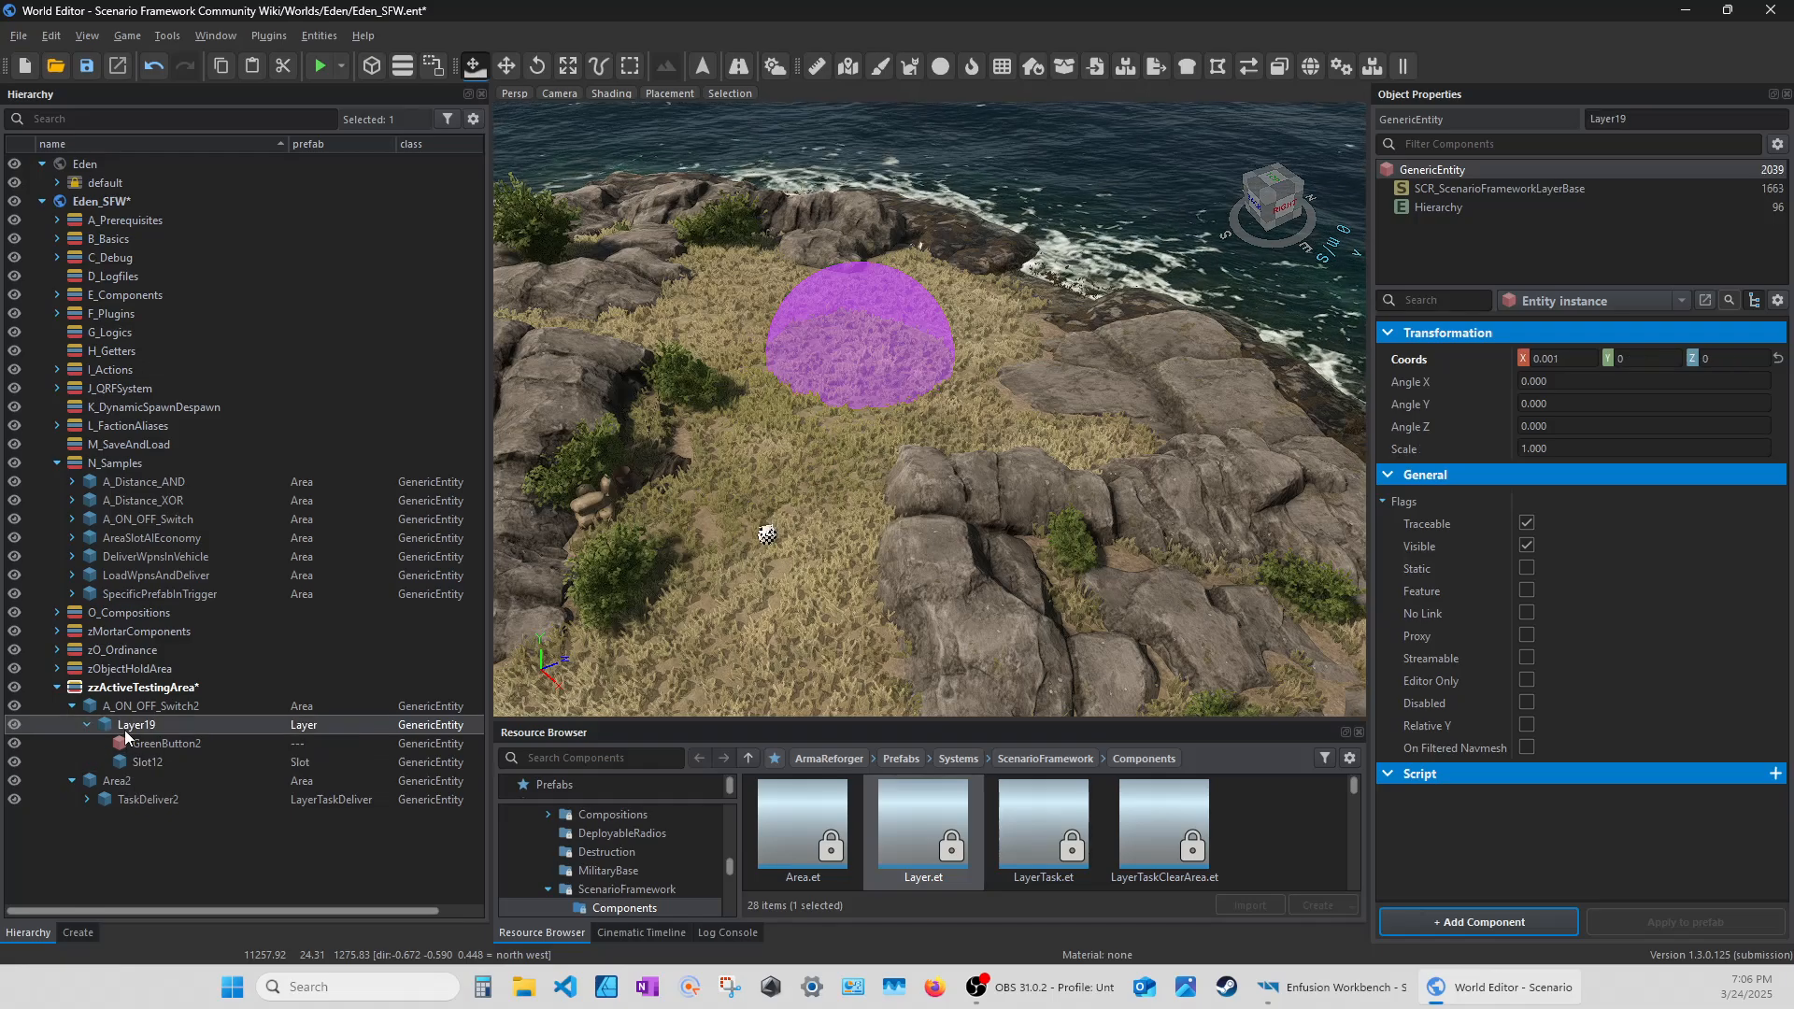
pyautogui.click(1454, 190)
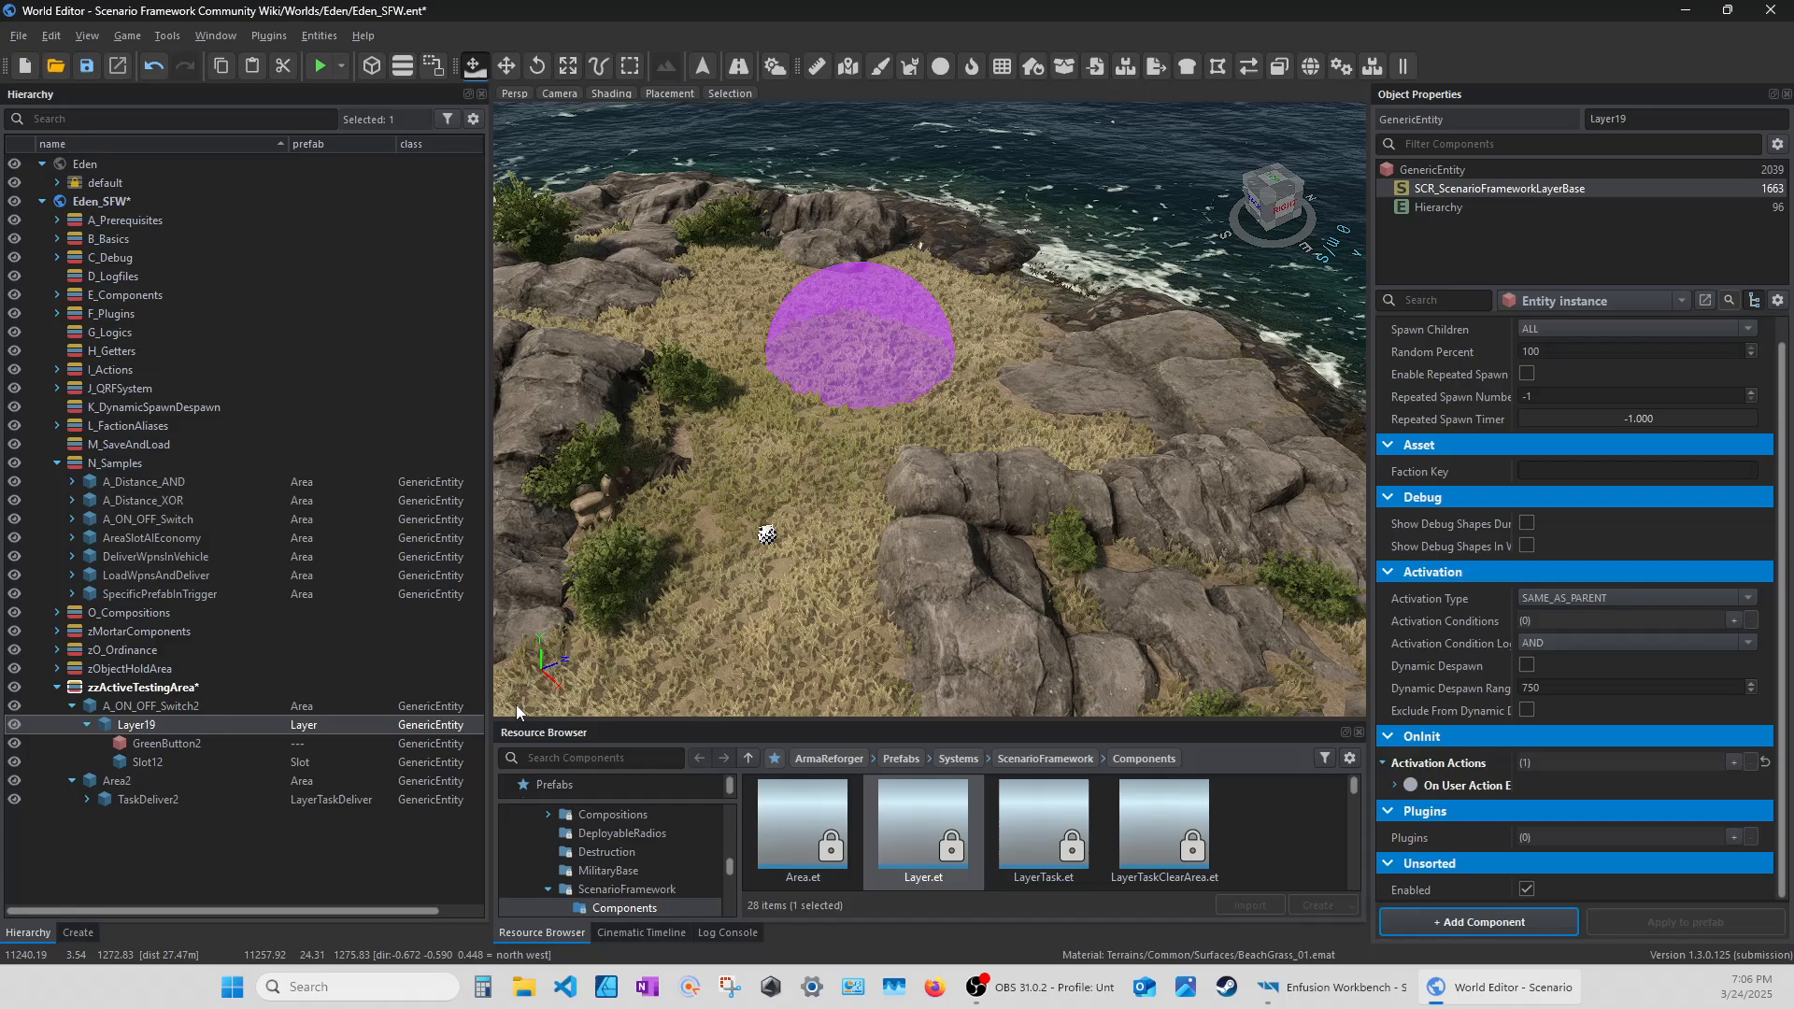
pyautogui.click(133, 763)
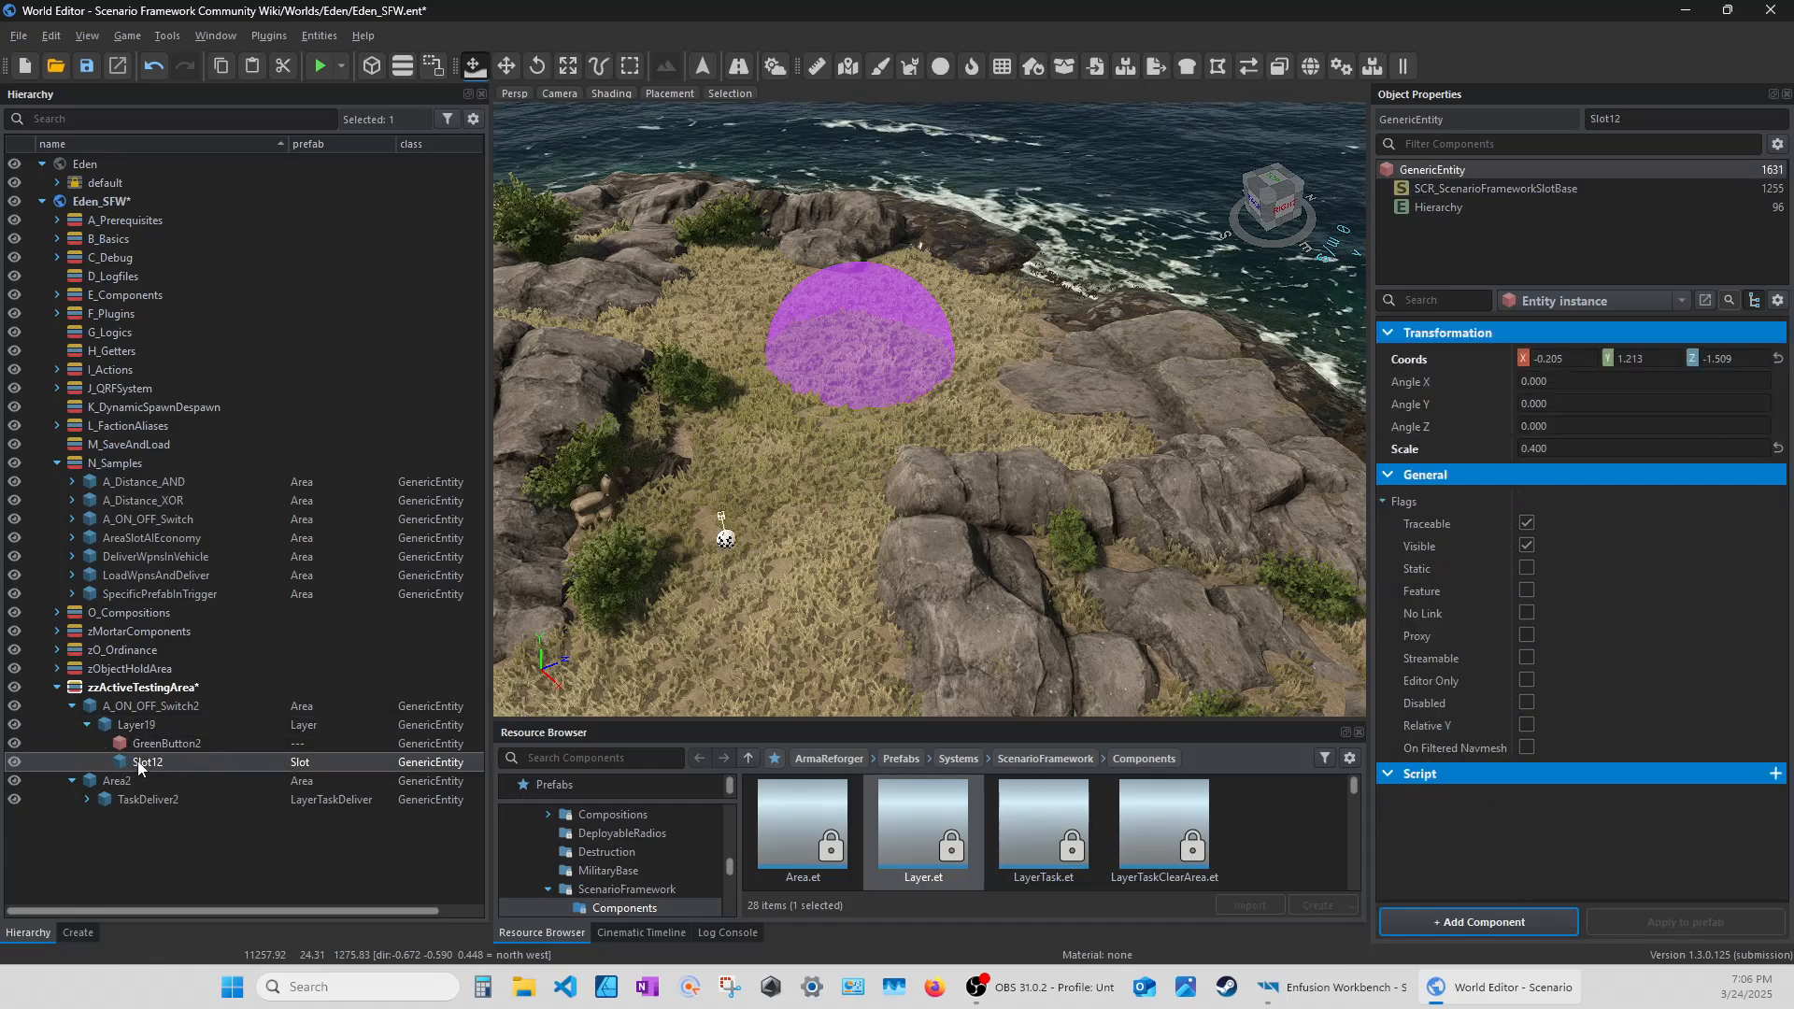
pyautogui.press('Delete')
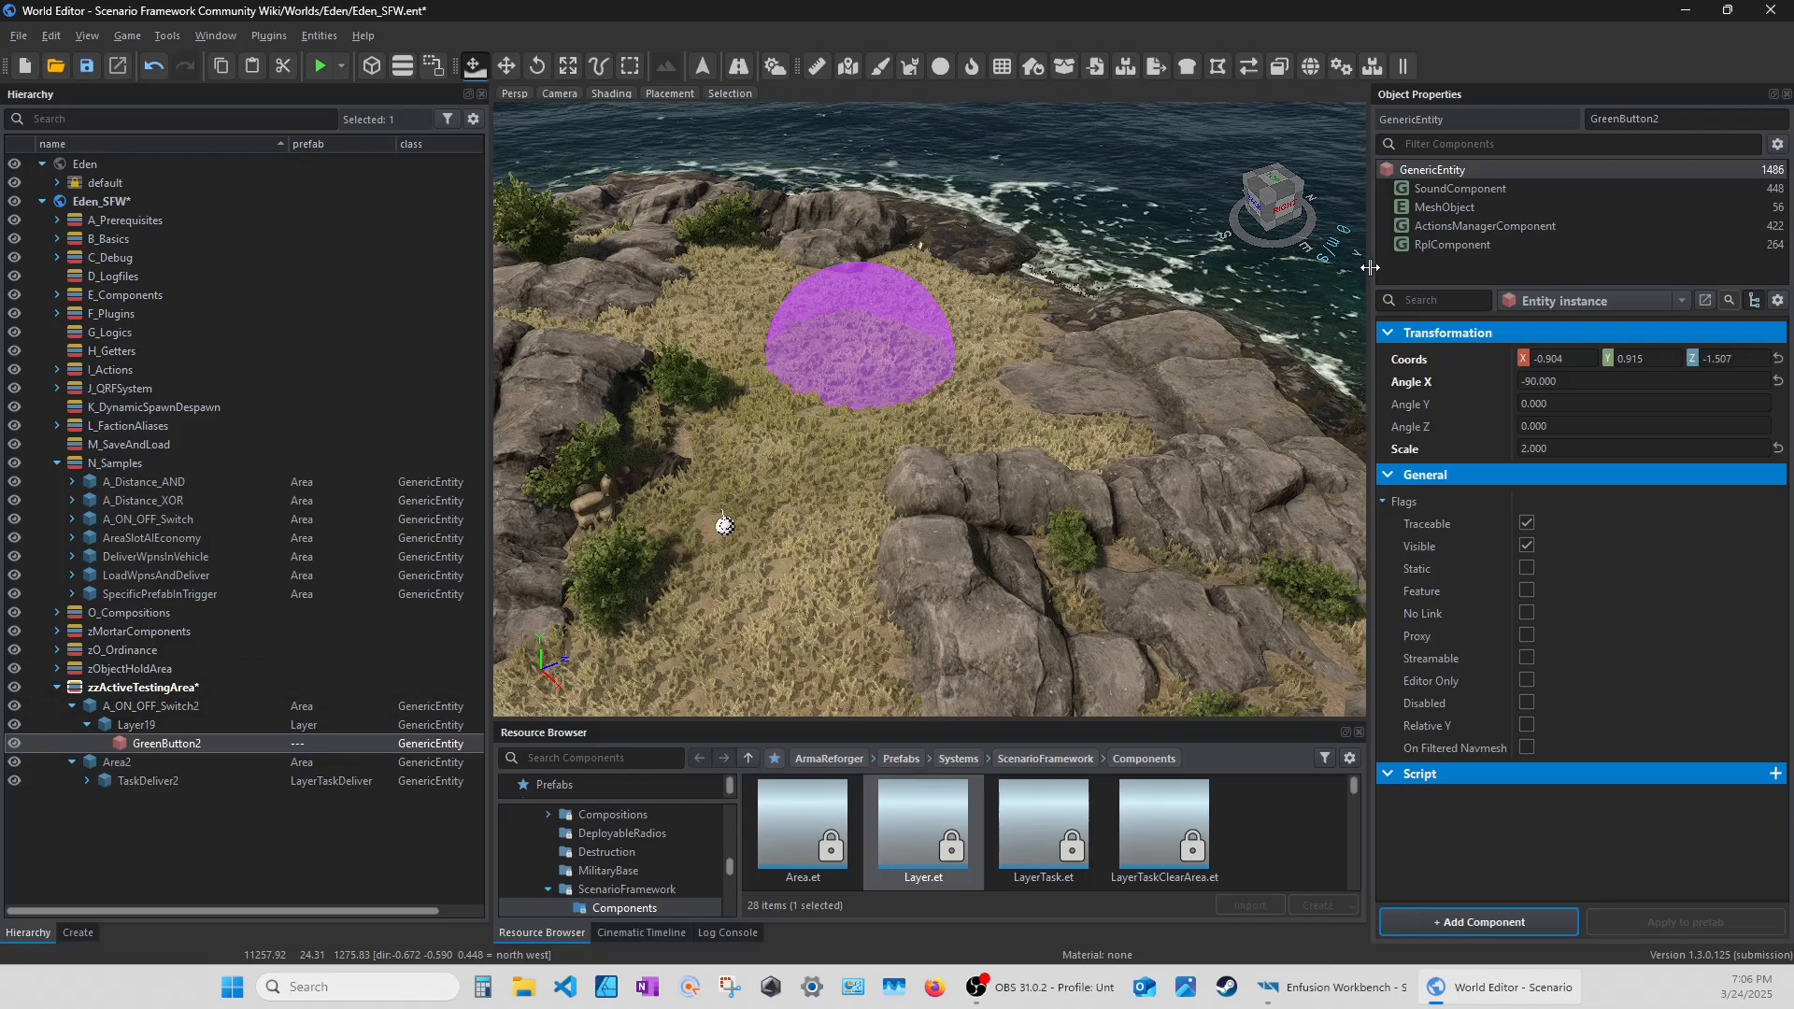
# Replace GreenButton2's mesh object with RadioStation_ANPRC77_01.xob, found by searching for "radio prc 77".
pyautogui.moveTo(1368, 264); pyautogui.dragTo(1042, 219)
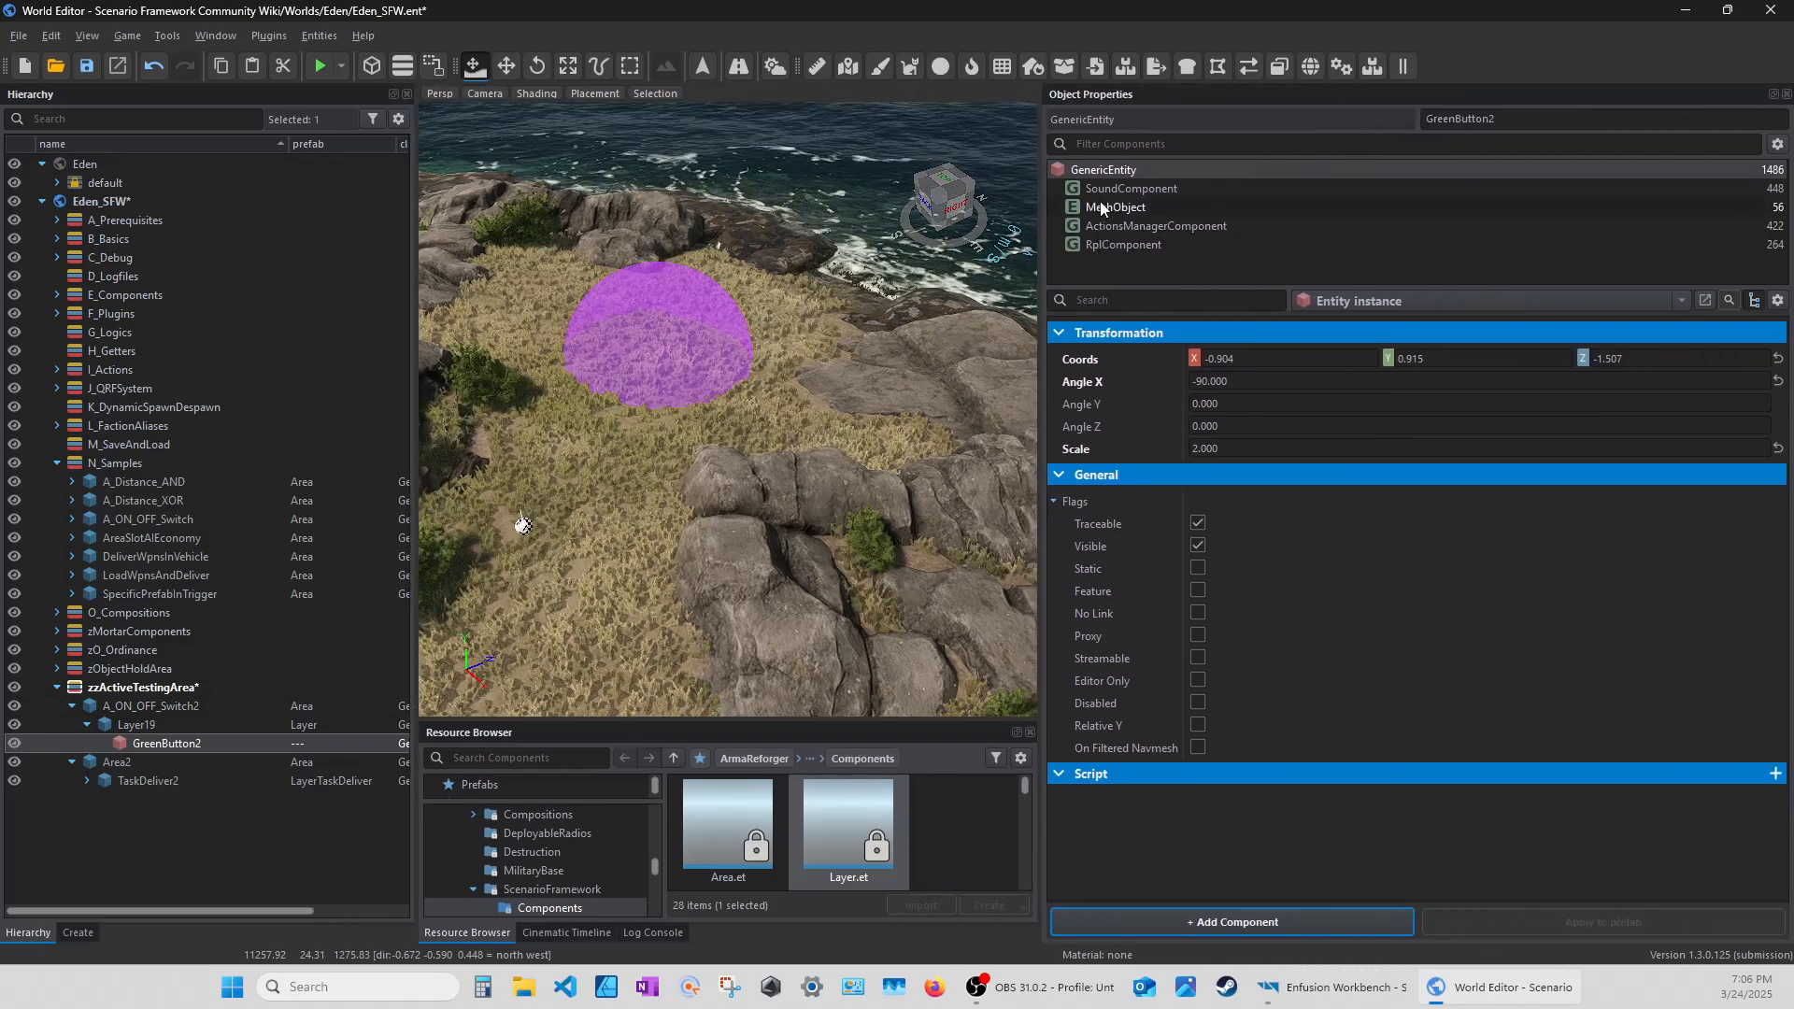
pyautogui.click(1103, 208)
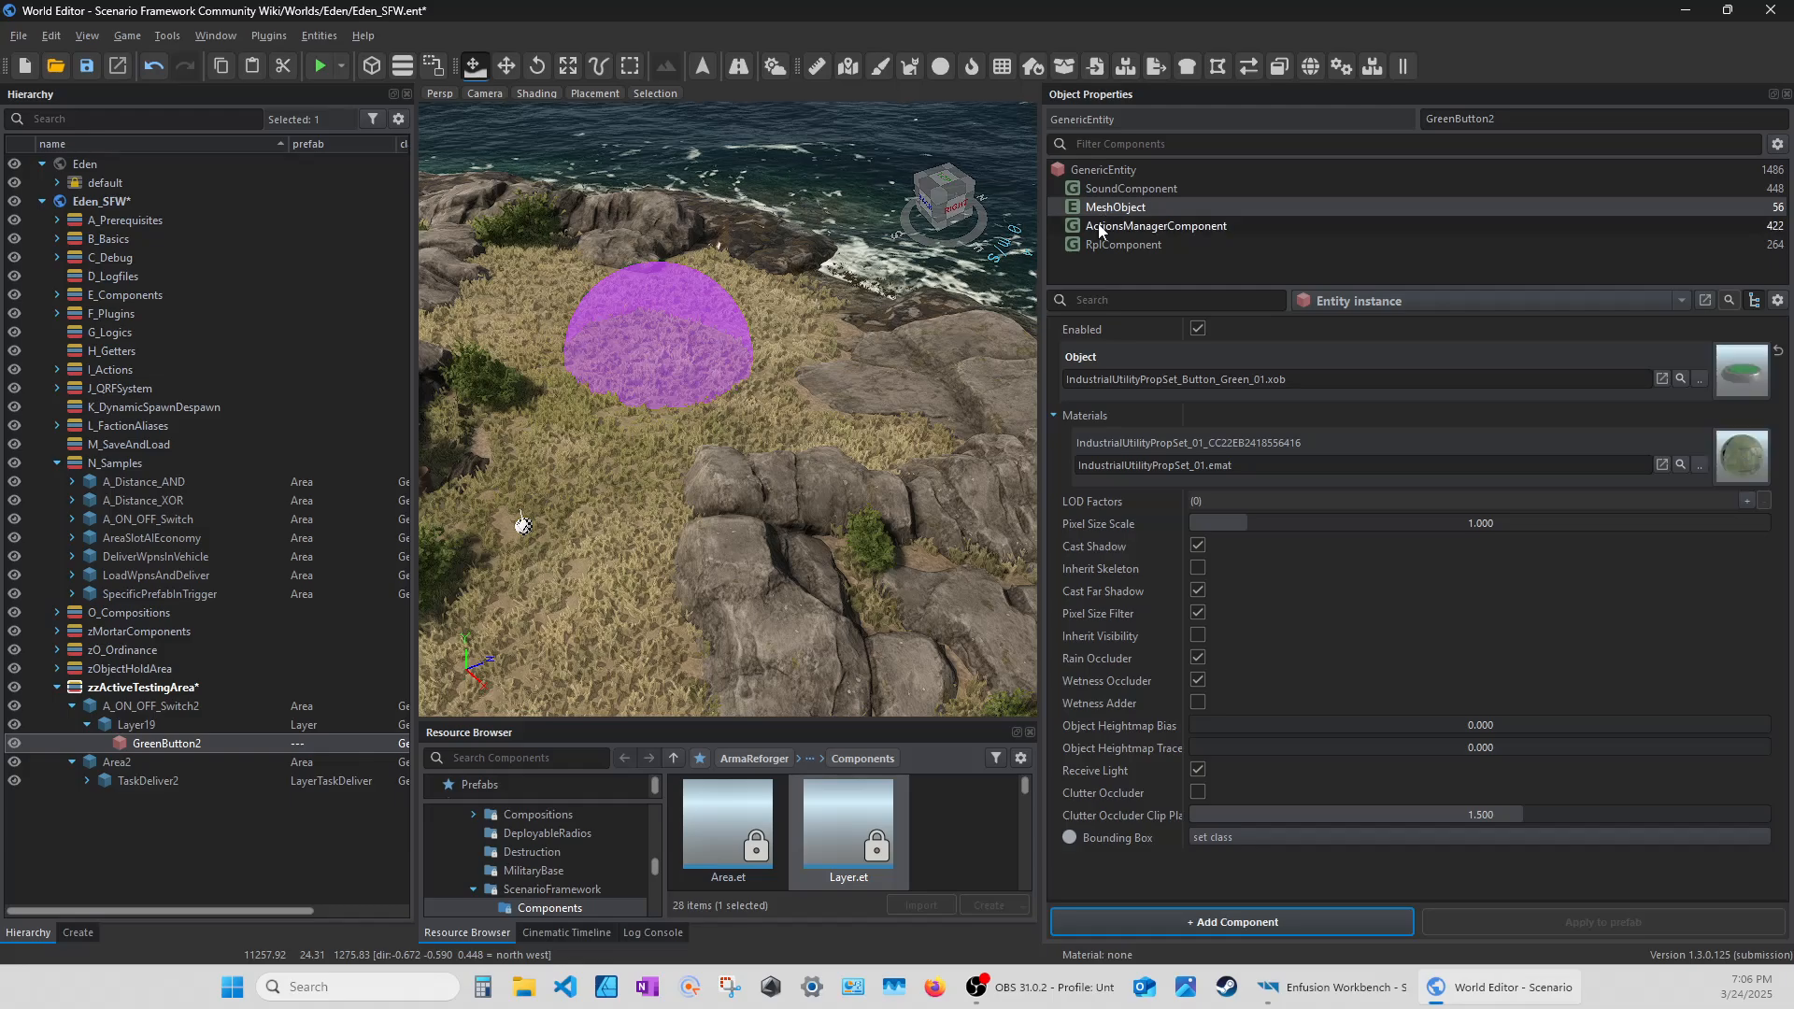
pyautogui.click(1700, 378)
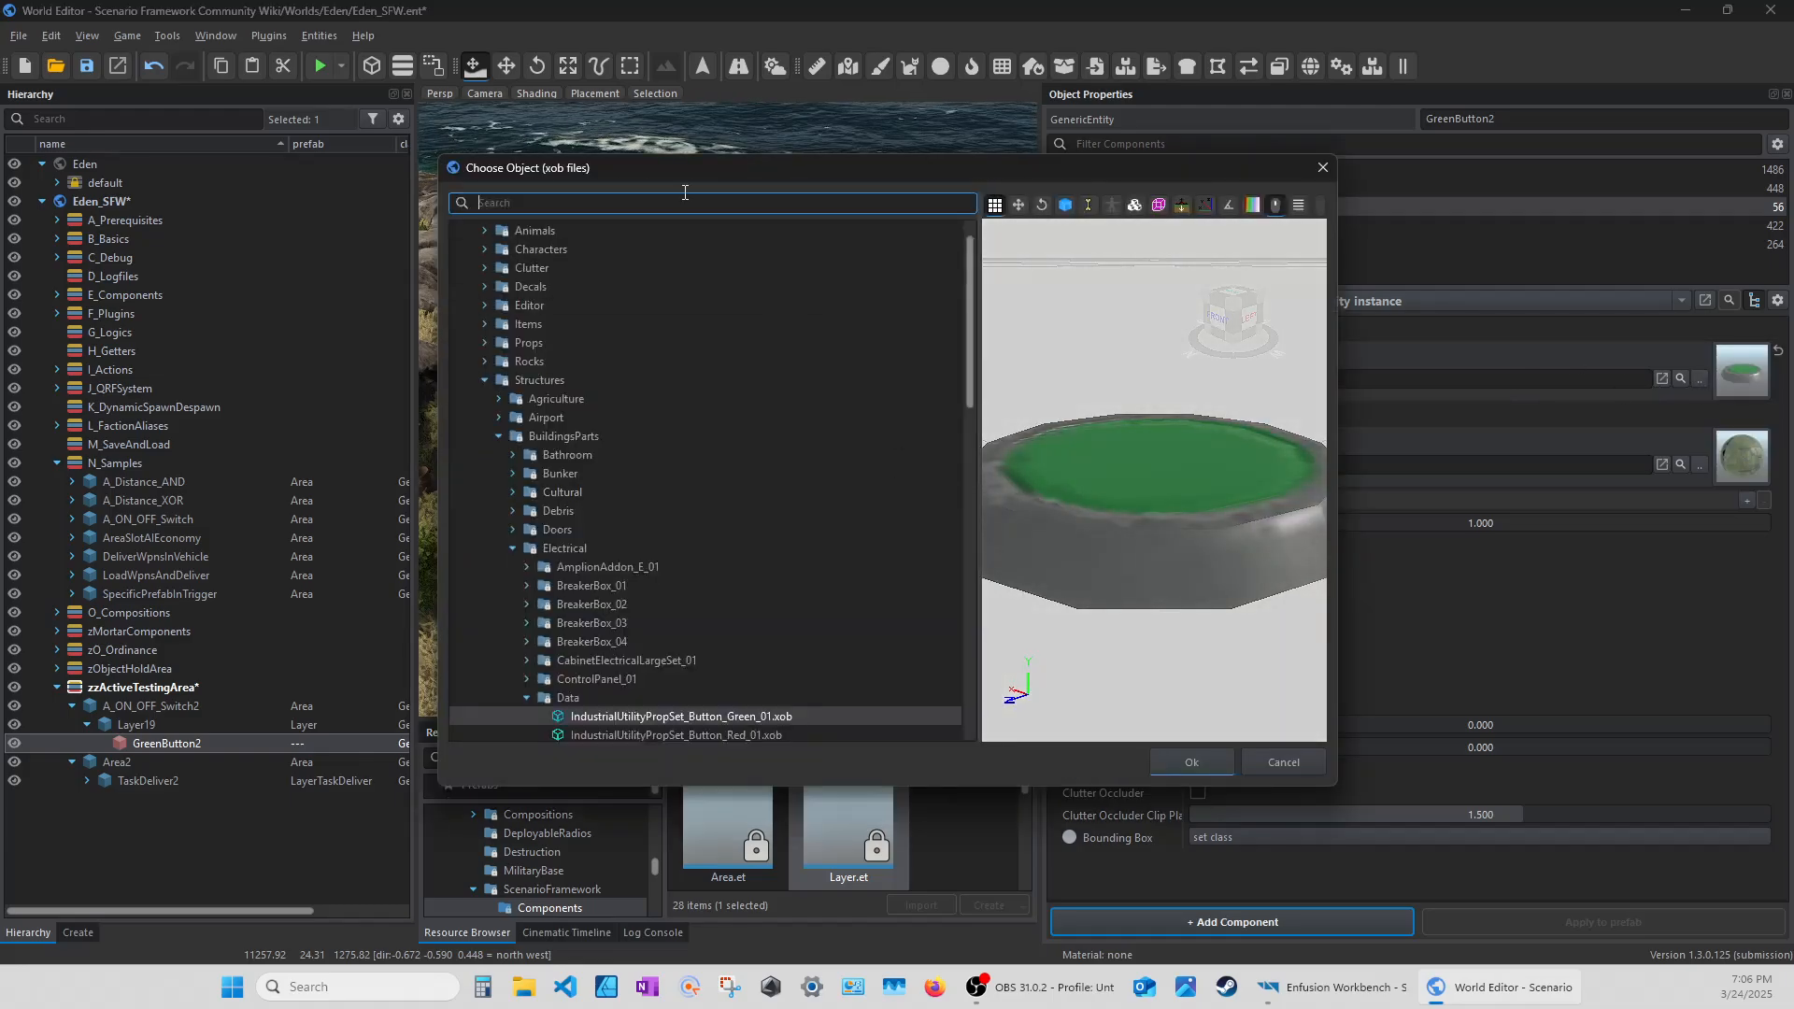
pyautogui.write('rad')
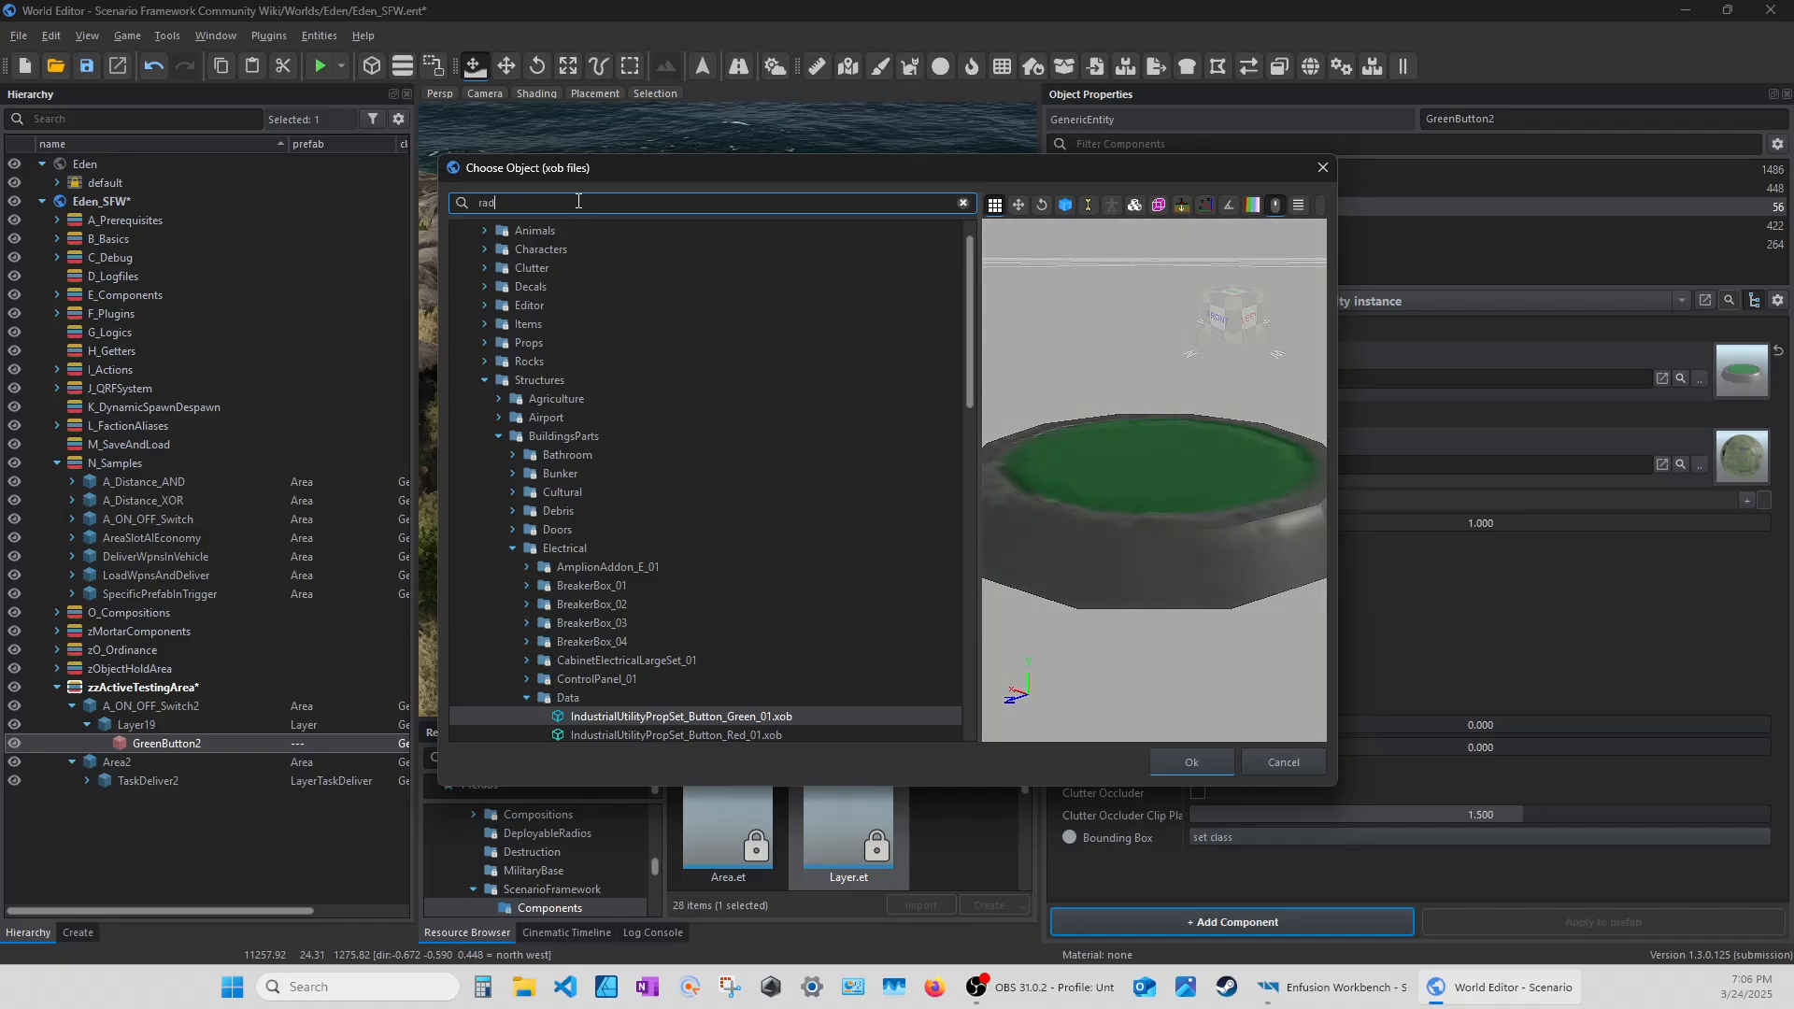
pyautogui.write('io prc 77')
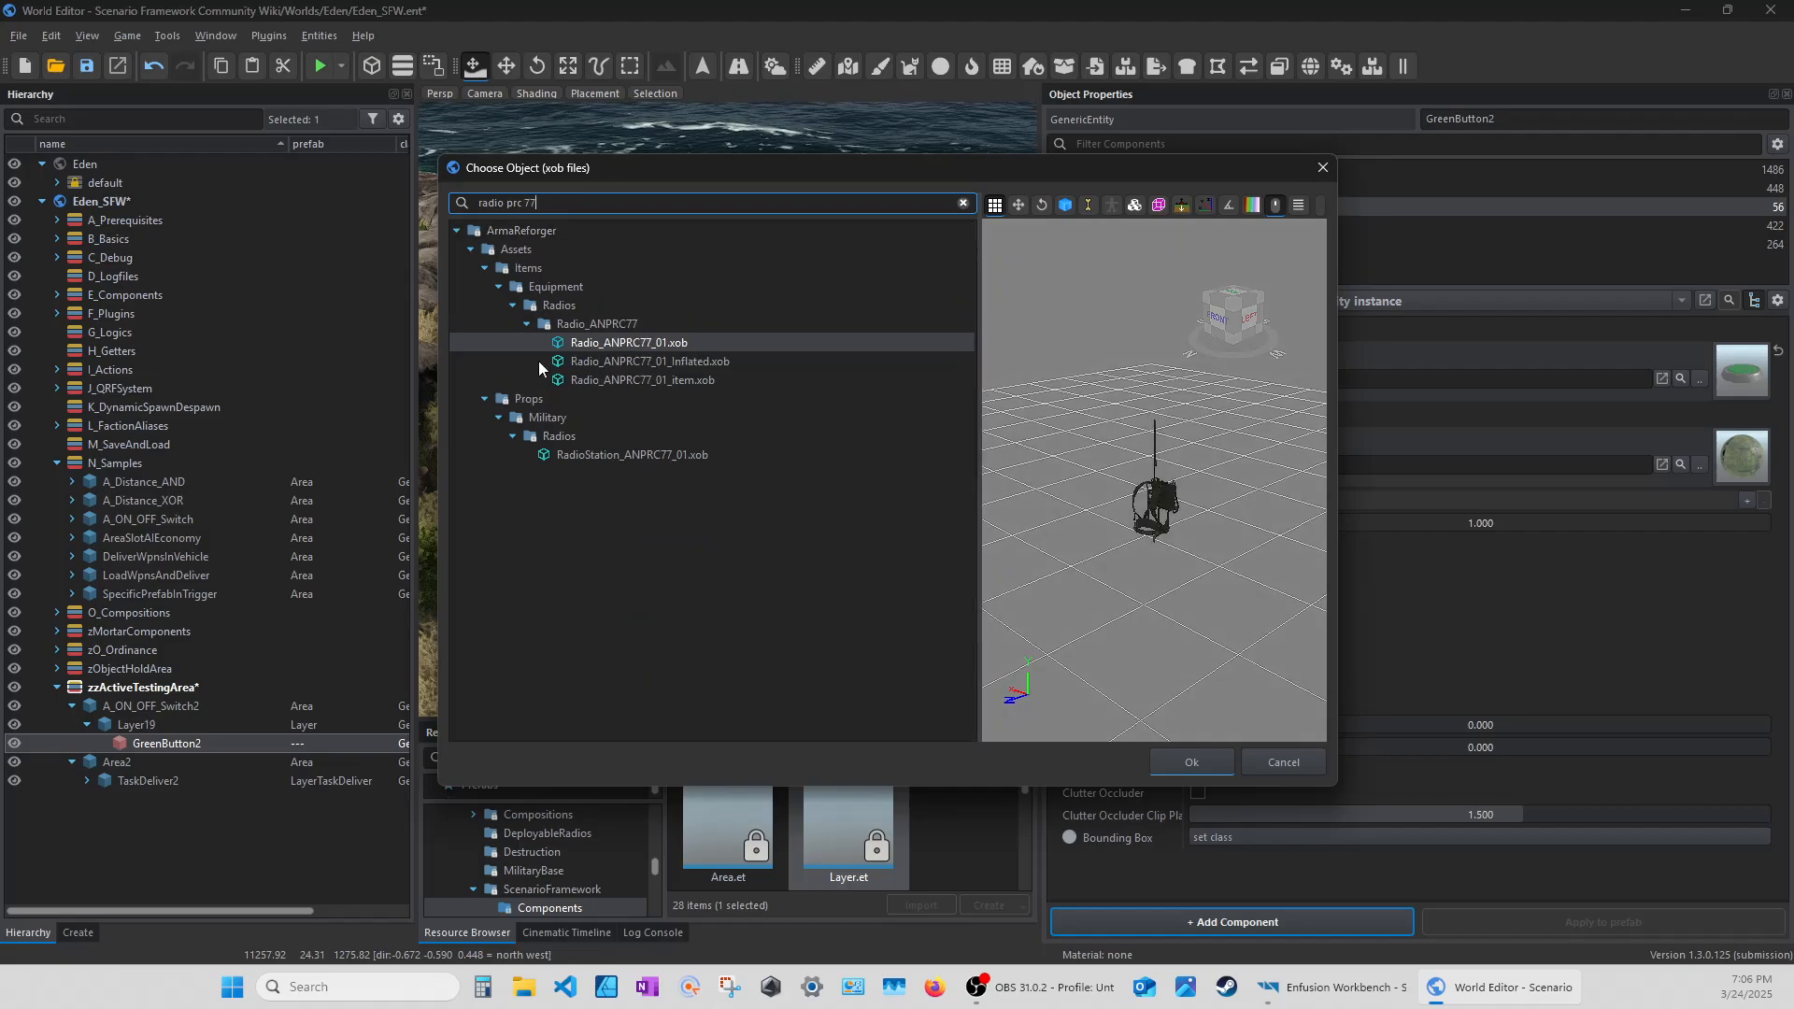
pyautogui.click(597, 455)
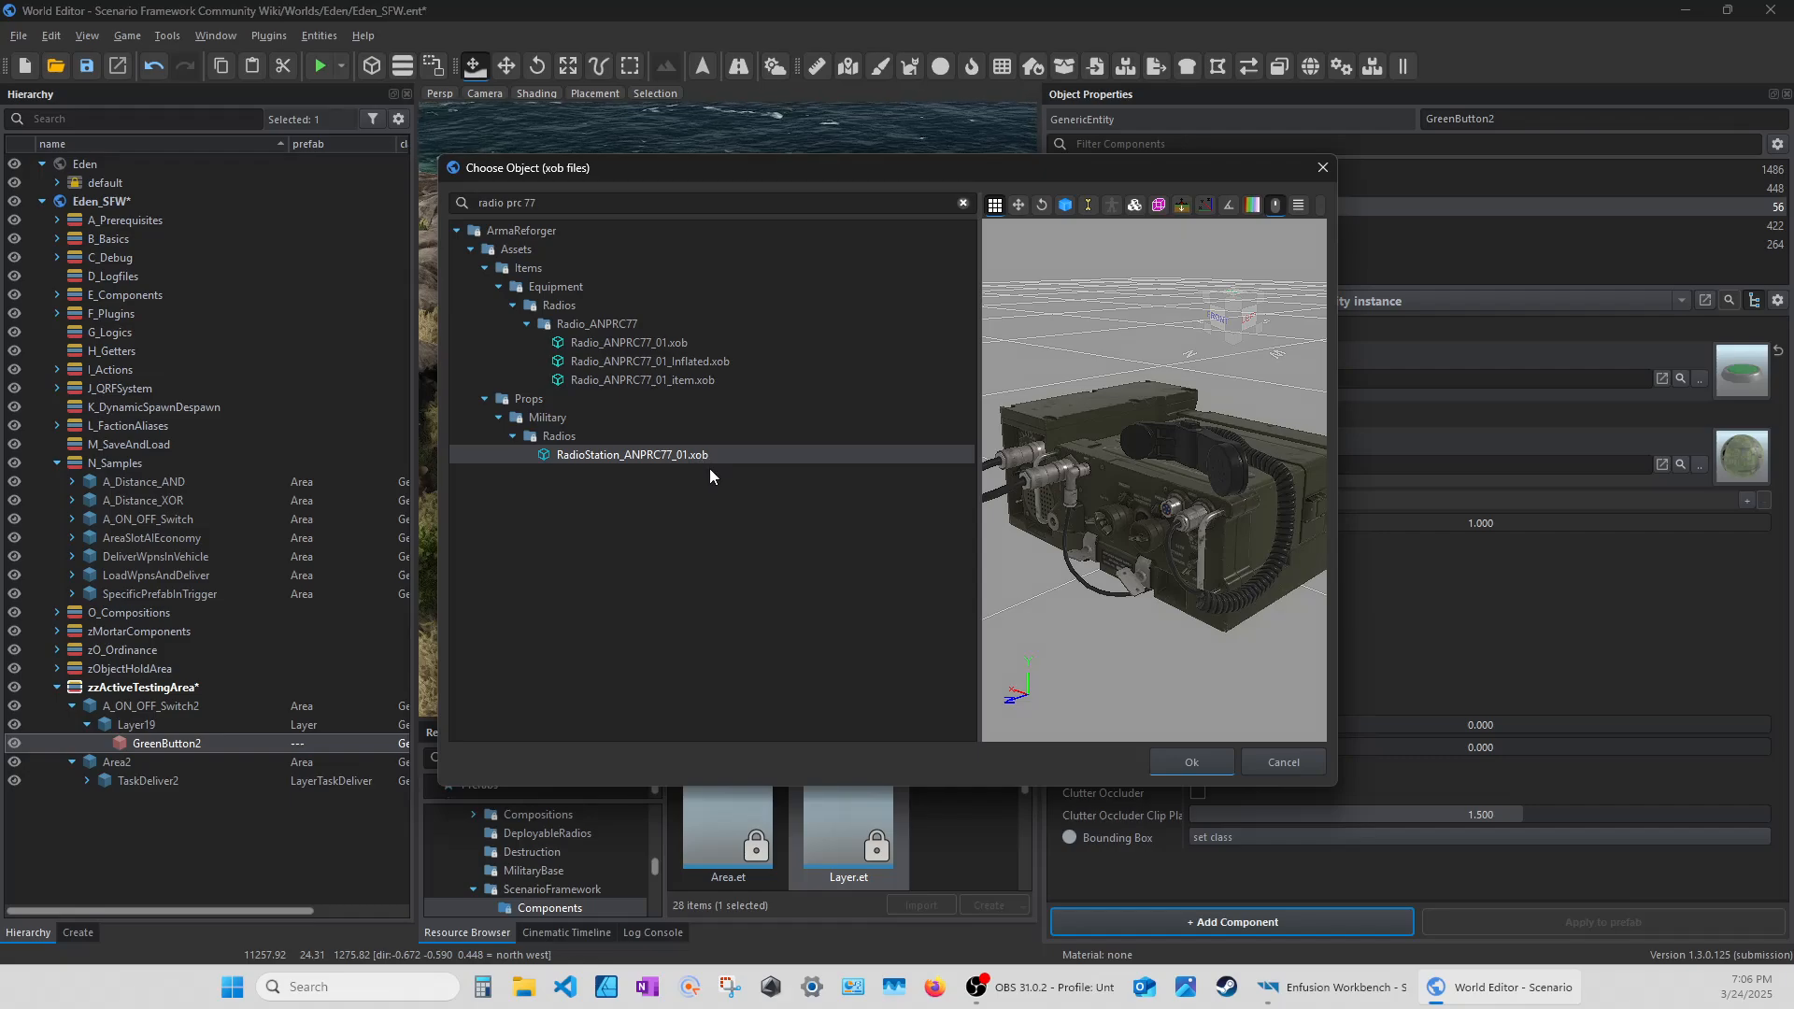
pyautogui.click(1194, 761)
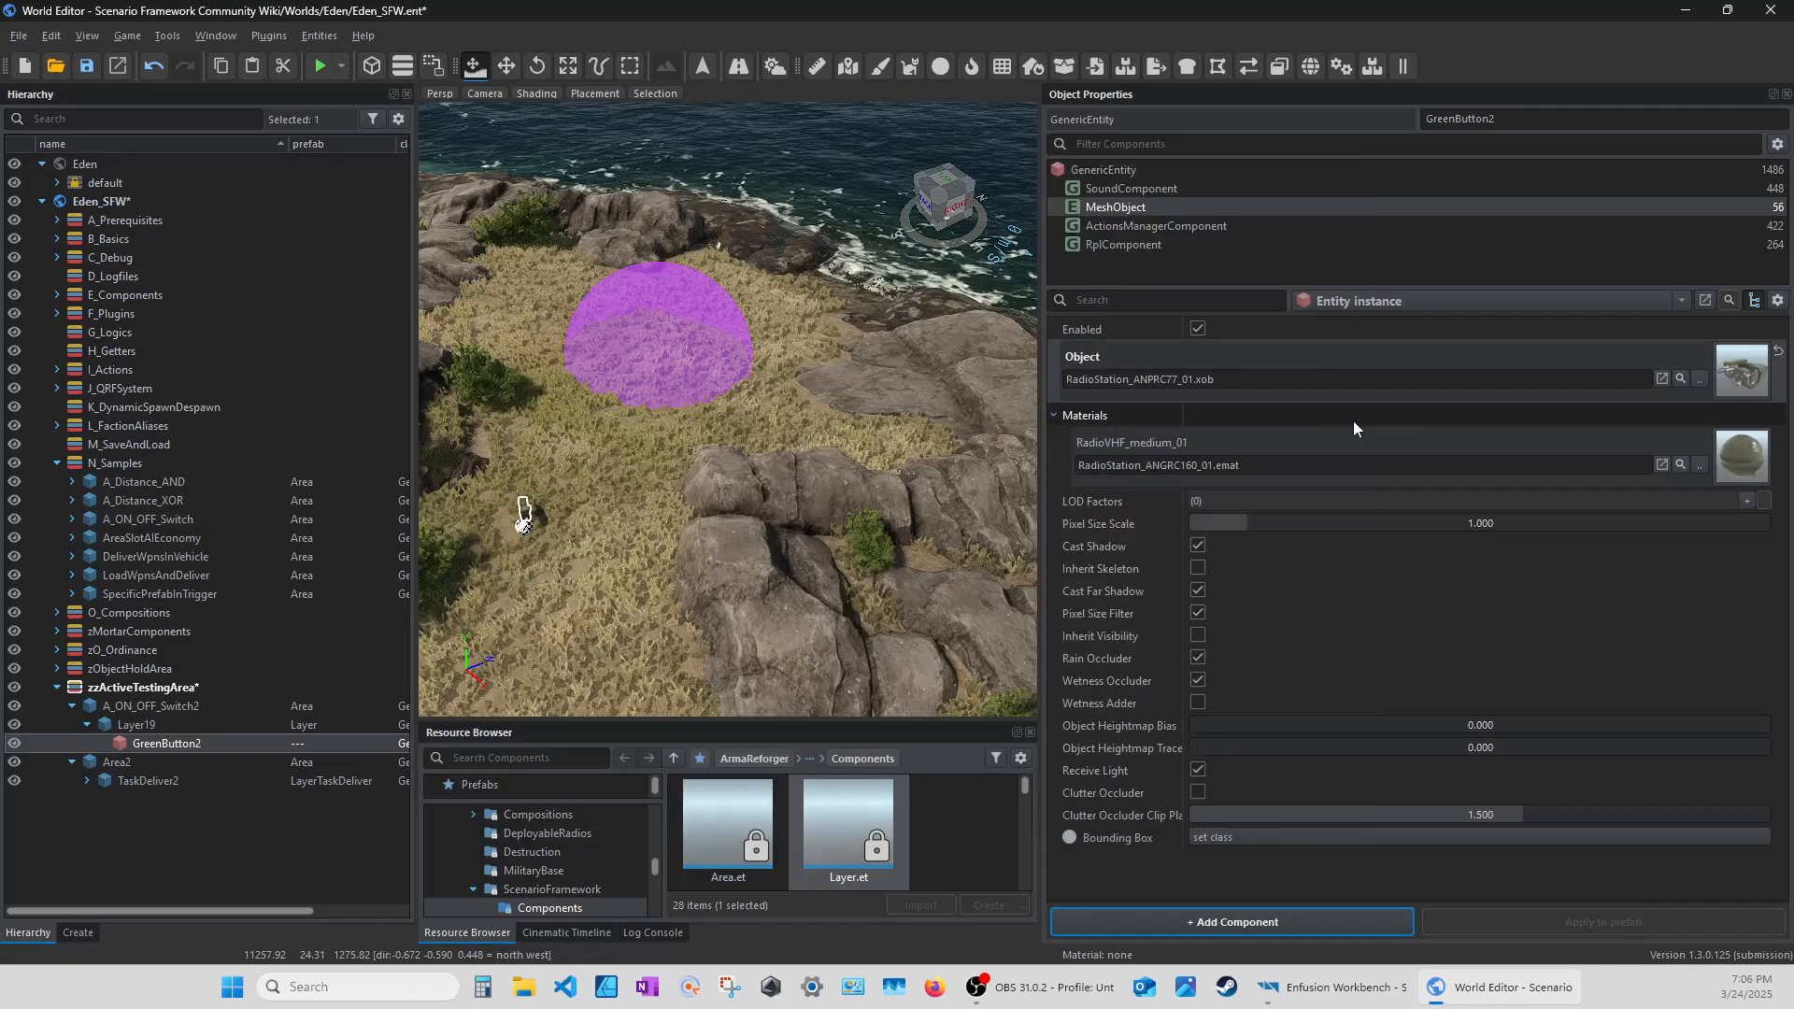
# Reset GreenButton2's transformation by setting its X, Y and Z coordinates to 0 and Angle X to 0.
pyautogui.press('w')
pyautogui.moveTo(727, 409); pyautogui.dragTo(869, 299, button='right')
pyautogui.press('s')
pyautogui.click(1103, 172)
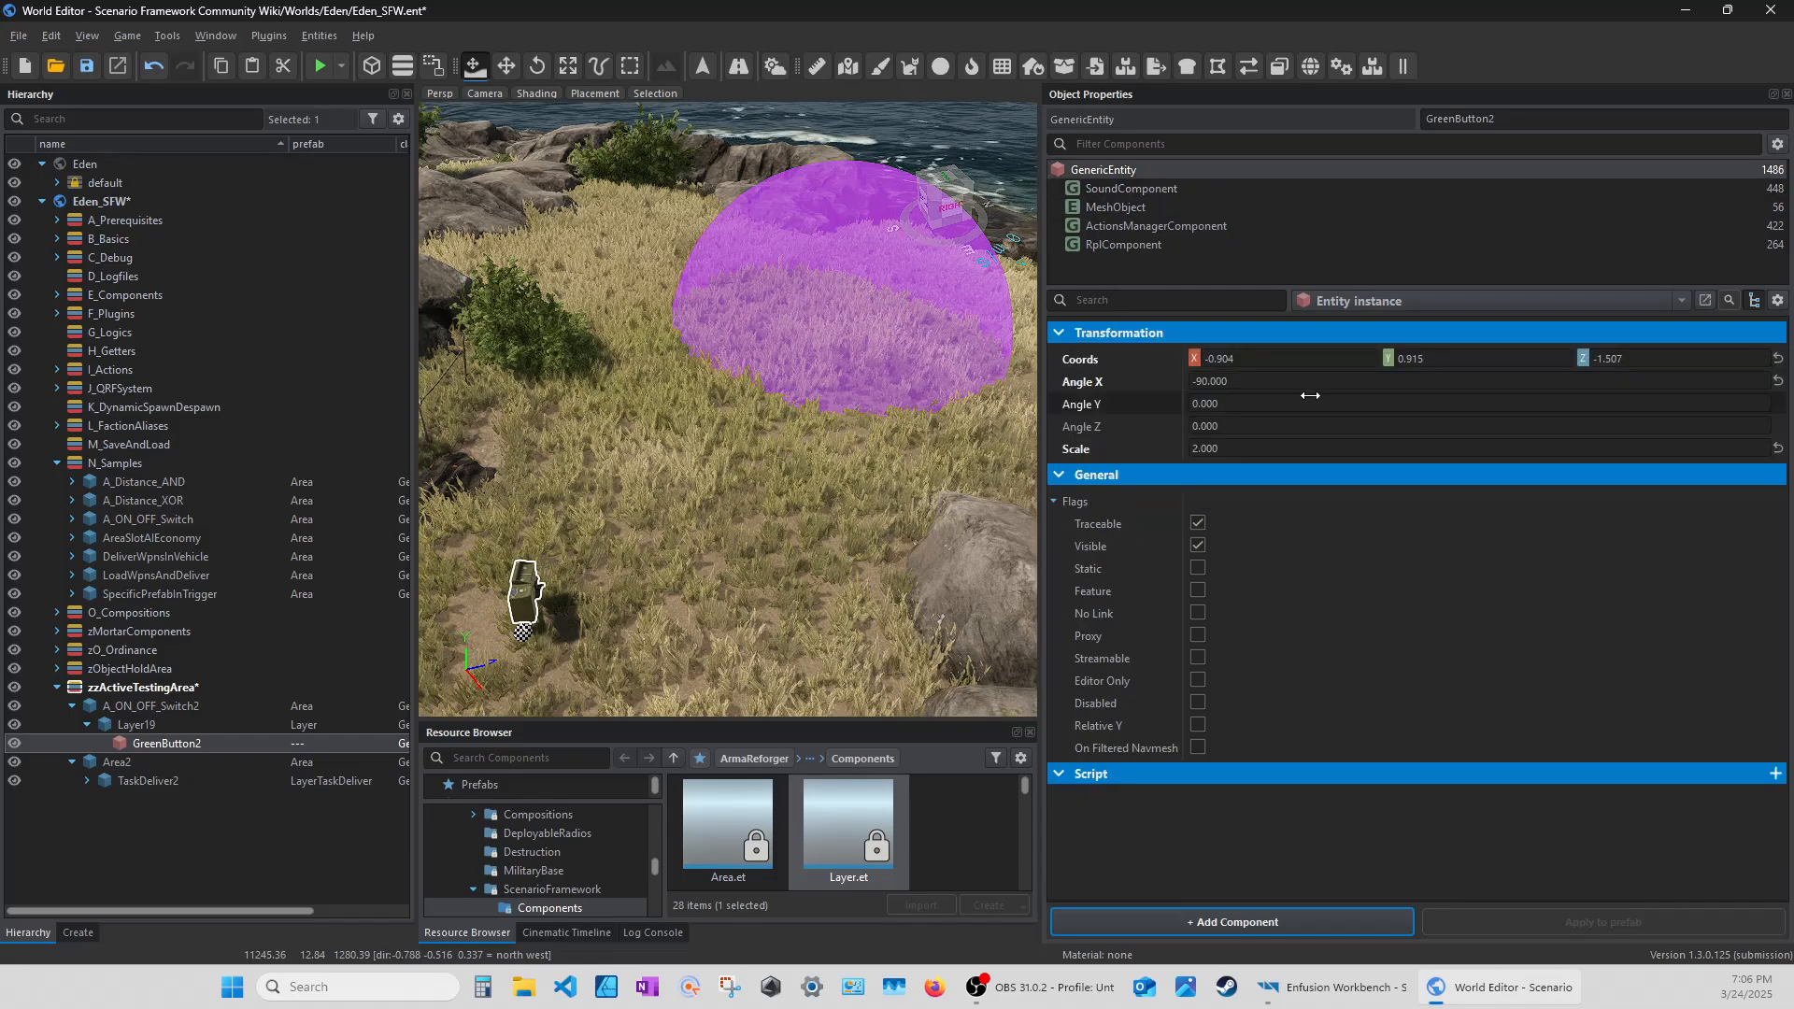
pyautogui.click(1261, 353)
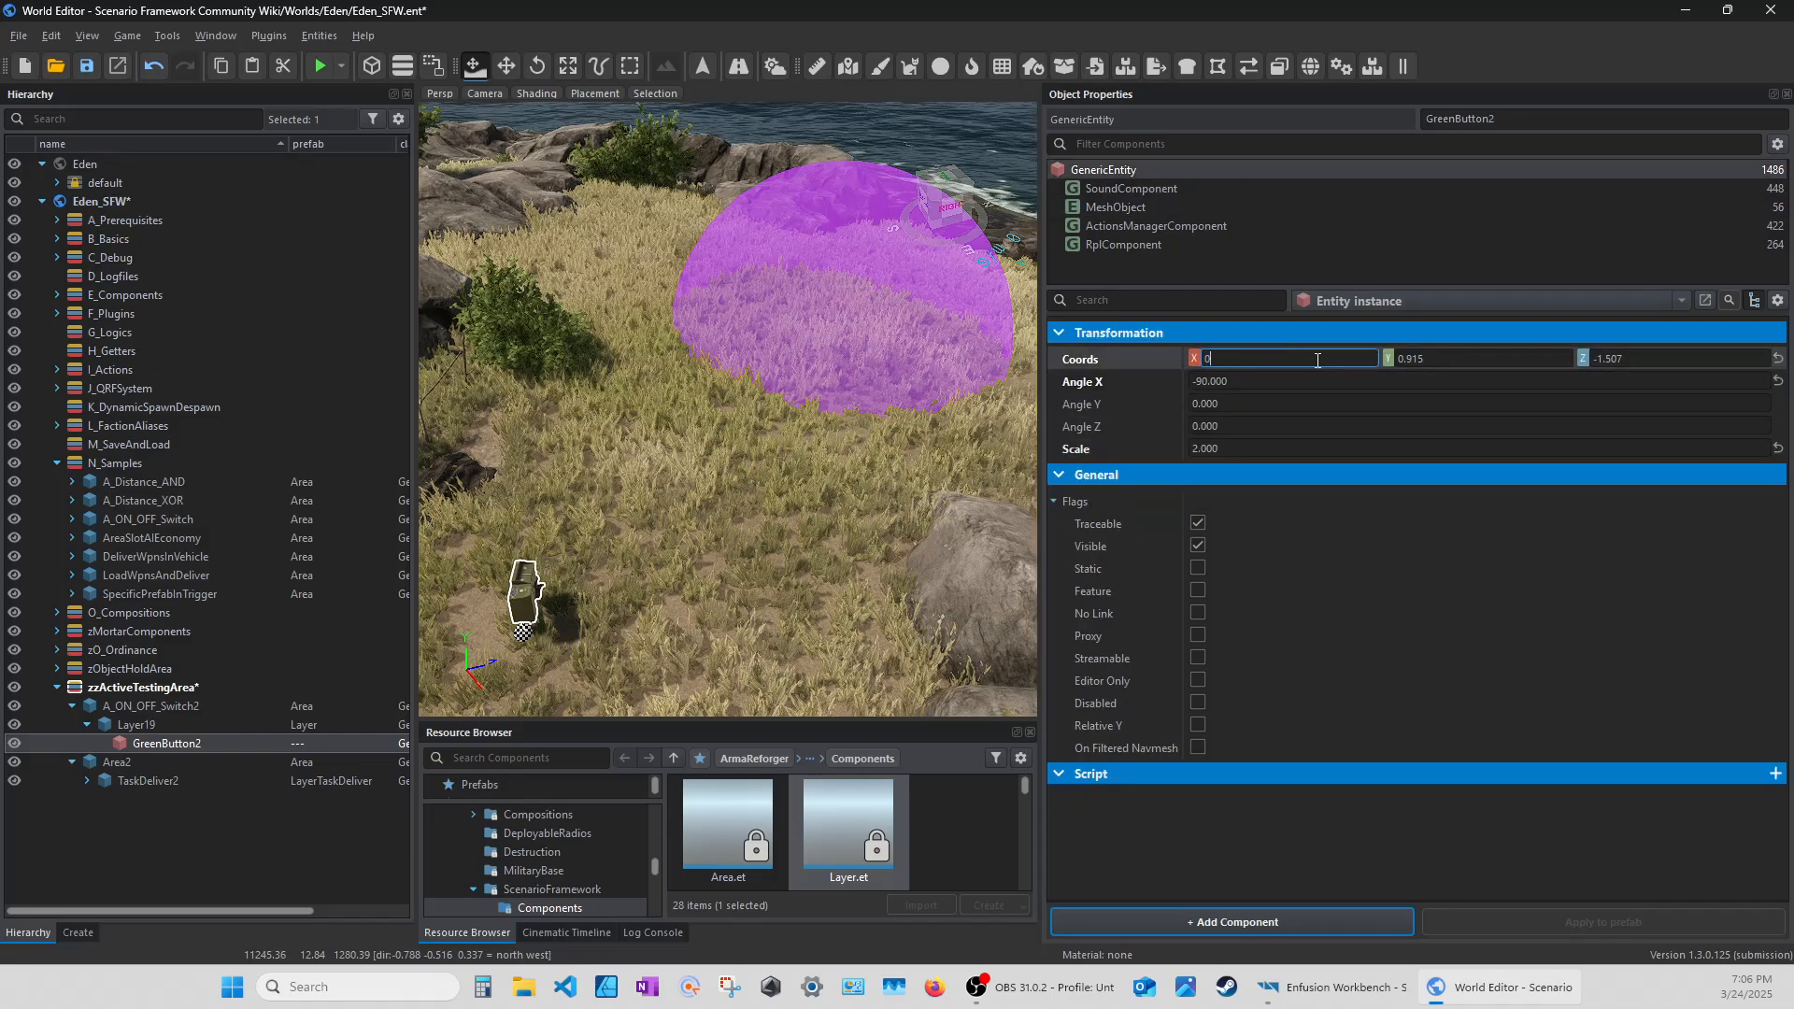
pyautogui.click(1443, 360)
pyautogui.click(1600, 360)
pyautogui.write('0')
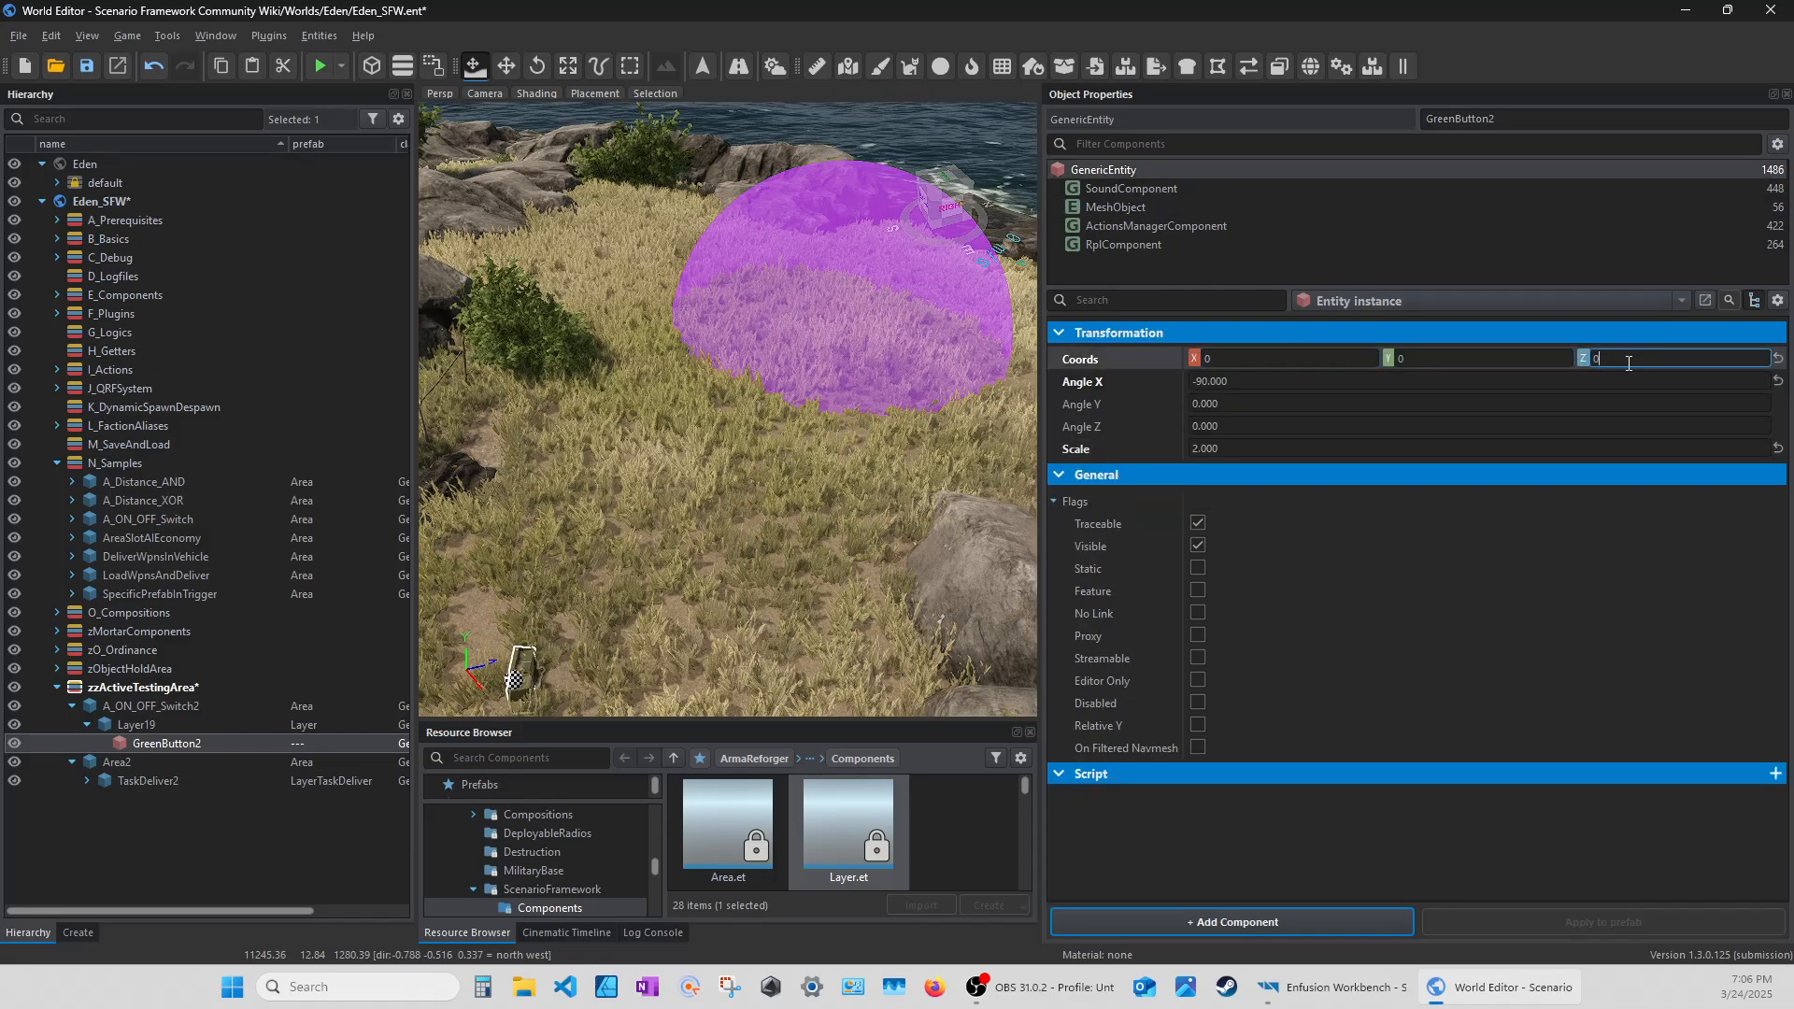
pyautogui.click(1259, 382)
pyautogui.write('0')
pyautogui.click(1267, 425)
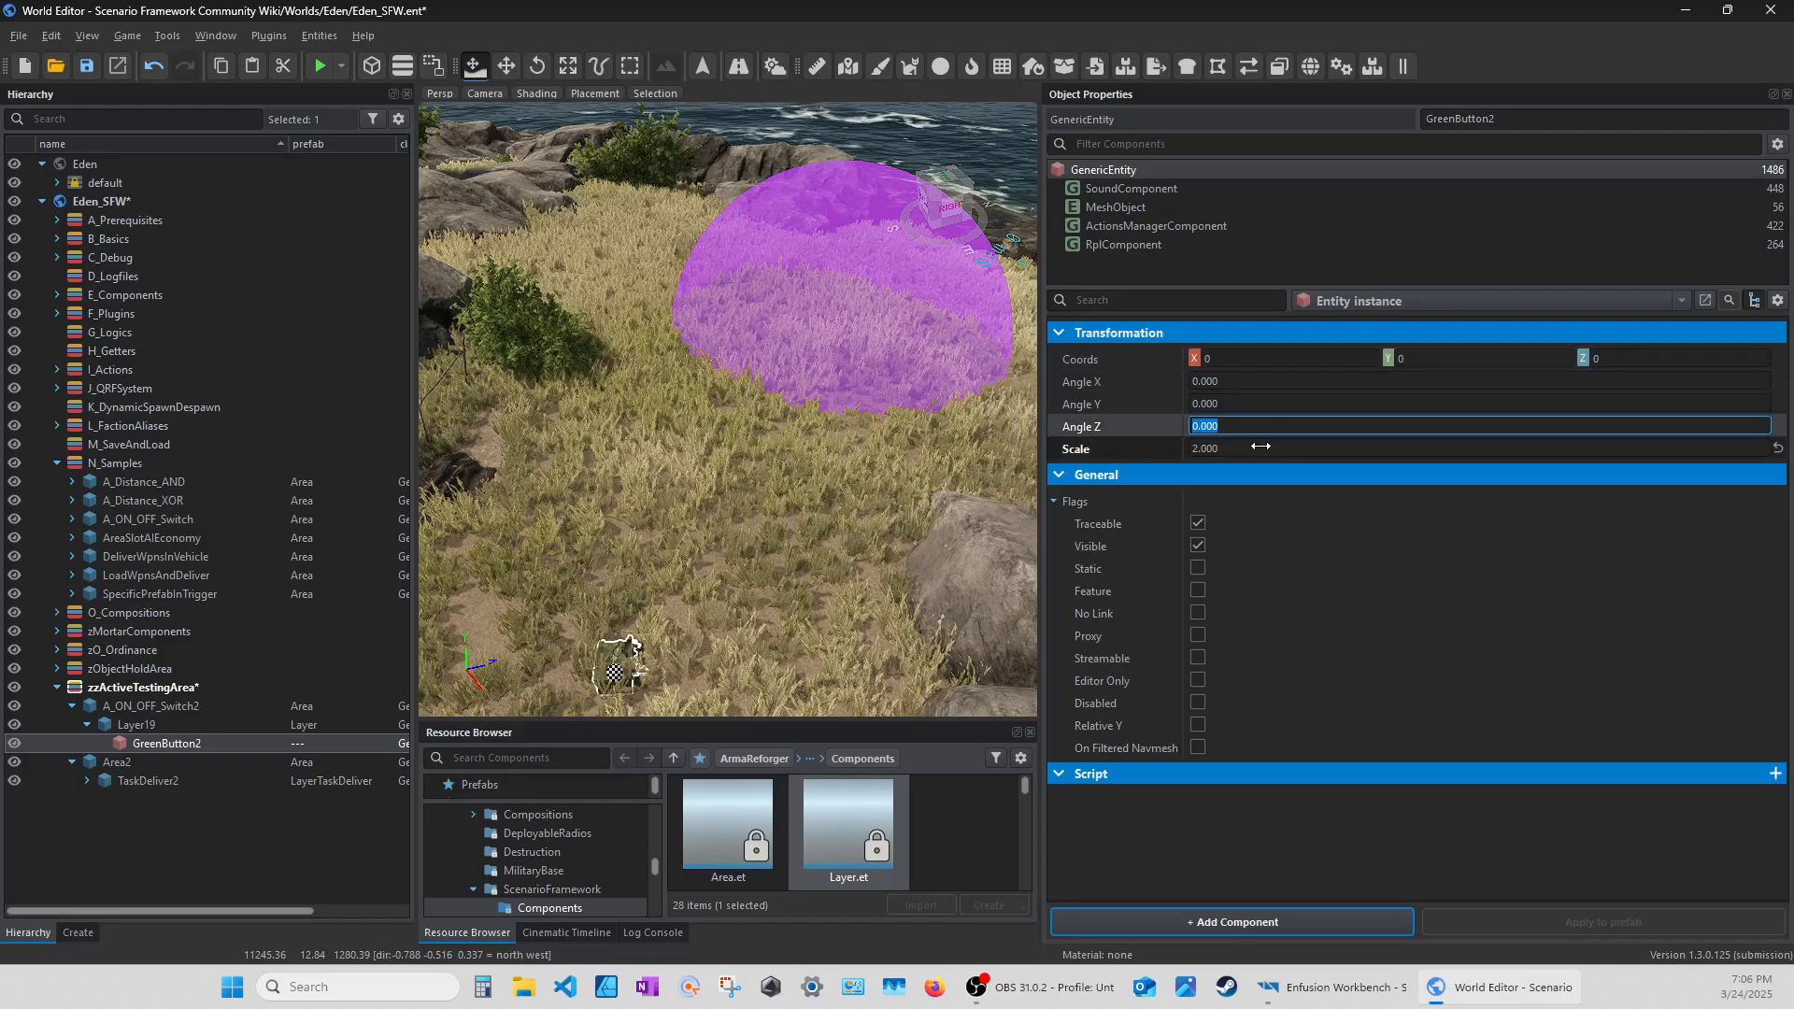
# Set GreenButton2's scale to 1.0.
pyautogui.click(1260, 447)
pyautogui.moveTo(630, 699)
pyautogui.mouseDown(button='right')
pyautogui.moveTo(533, 721)
pyautogui.moveTo(626, 734)
pyautogui.mouseUp(button='right')
pyautogui.press('w')
pyautogui.press('w')
pyautogui.press('s')
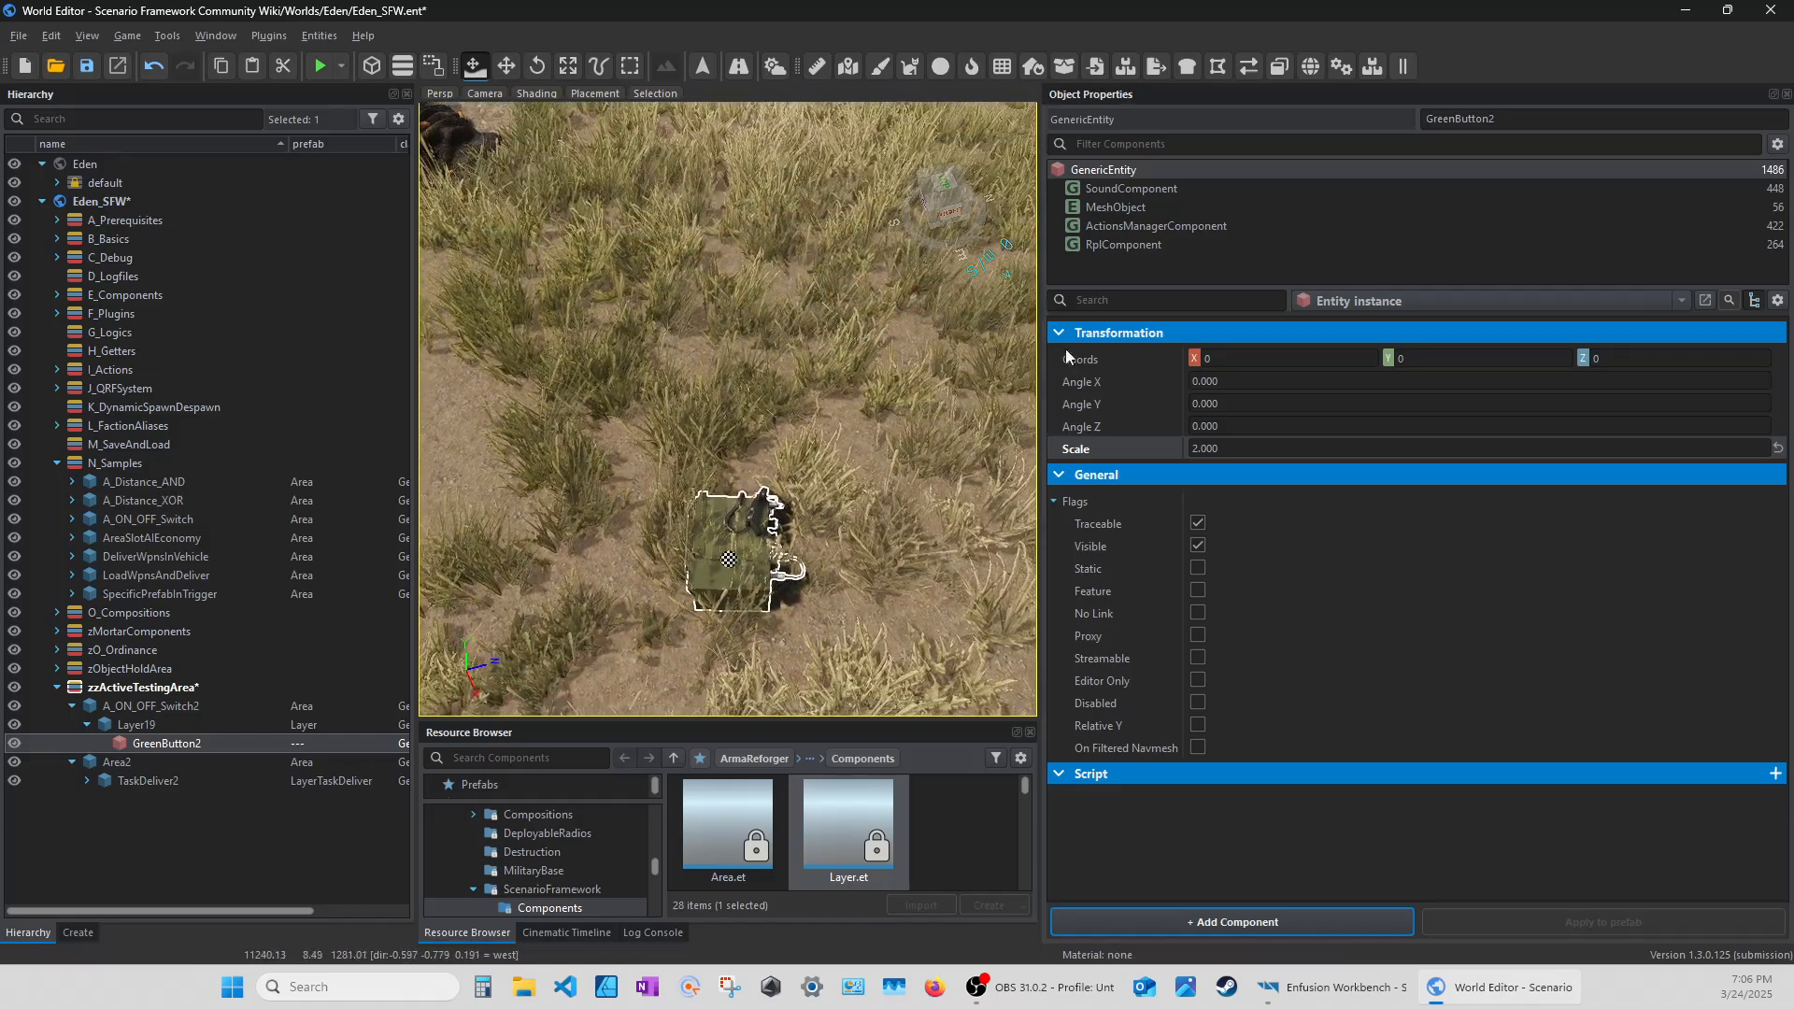
pyautogui.click(1254, 454)
pyautogui.write('1')
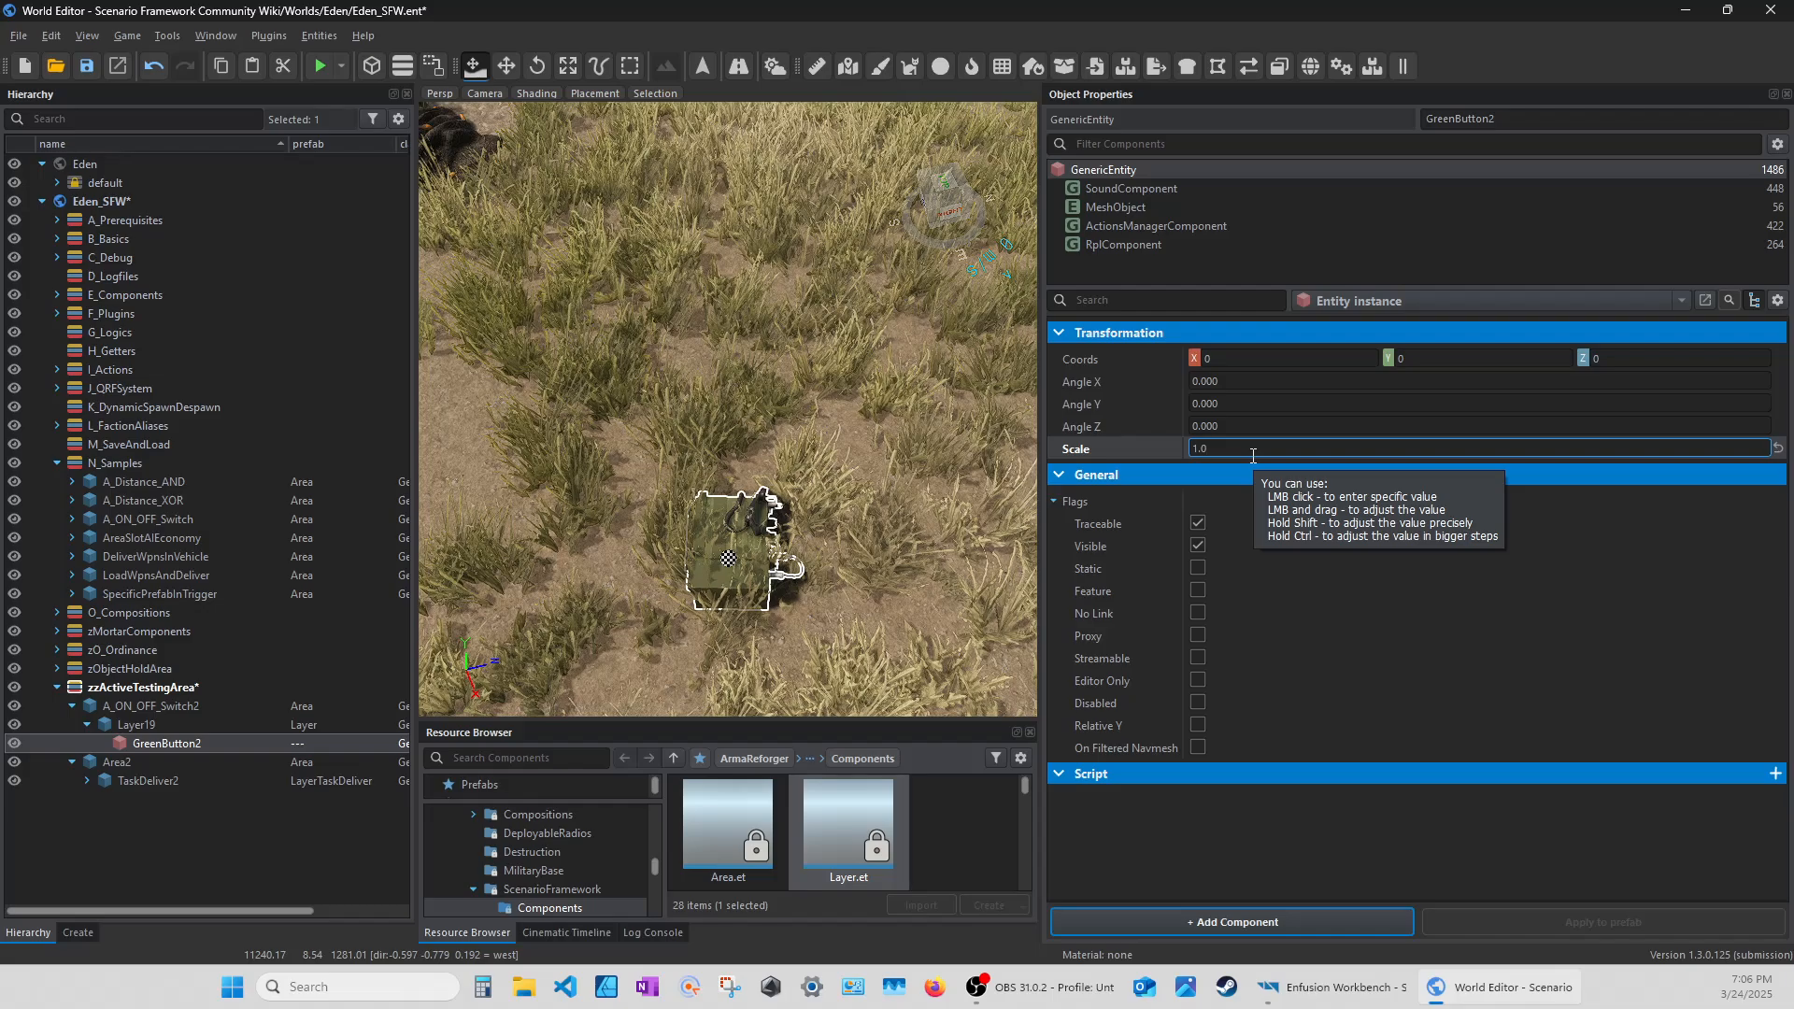
pyautogui.write('.0')
pyautogui.press('Return')
# Search the ArmaReforger resources for "table us food" and place Table_Food_US_02 on the grass inside the purple trigger sphere.
pyautogui.press('s')
pyautogui.moveTo(929, 528); pyautogui.dragTo(916, 435, button='right')
pyautogui.press('w')
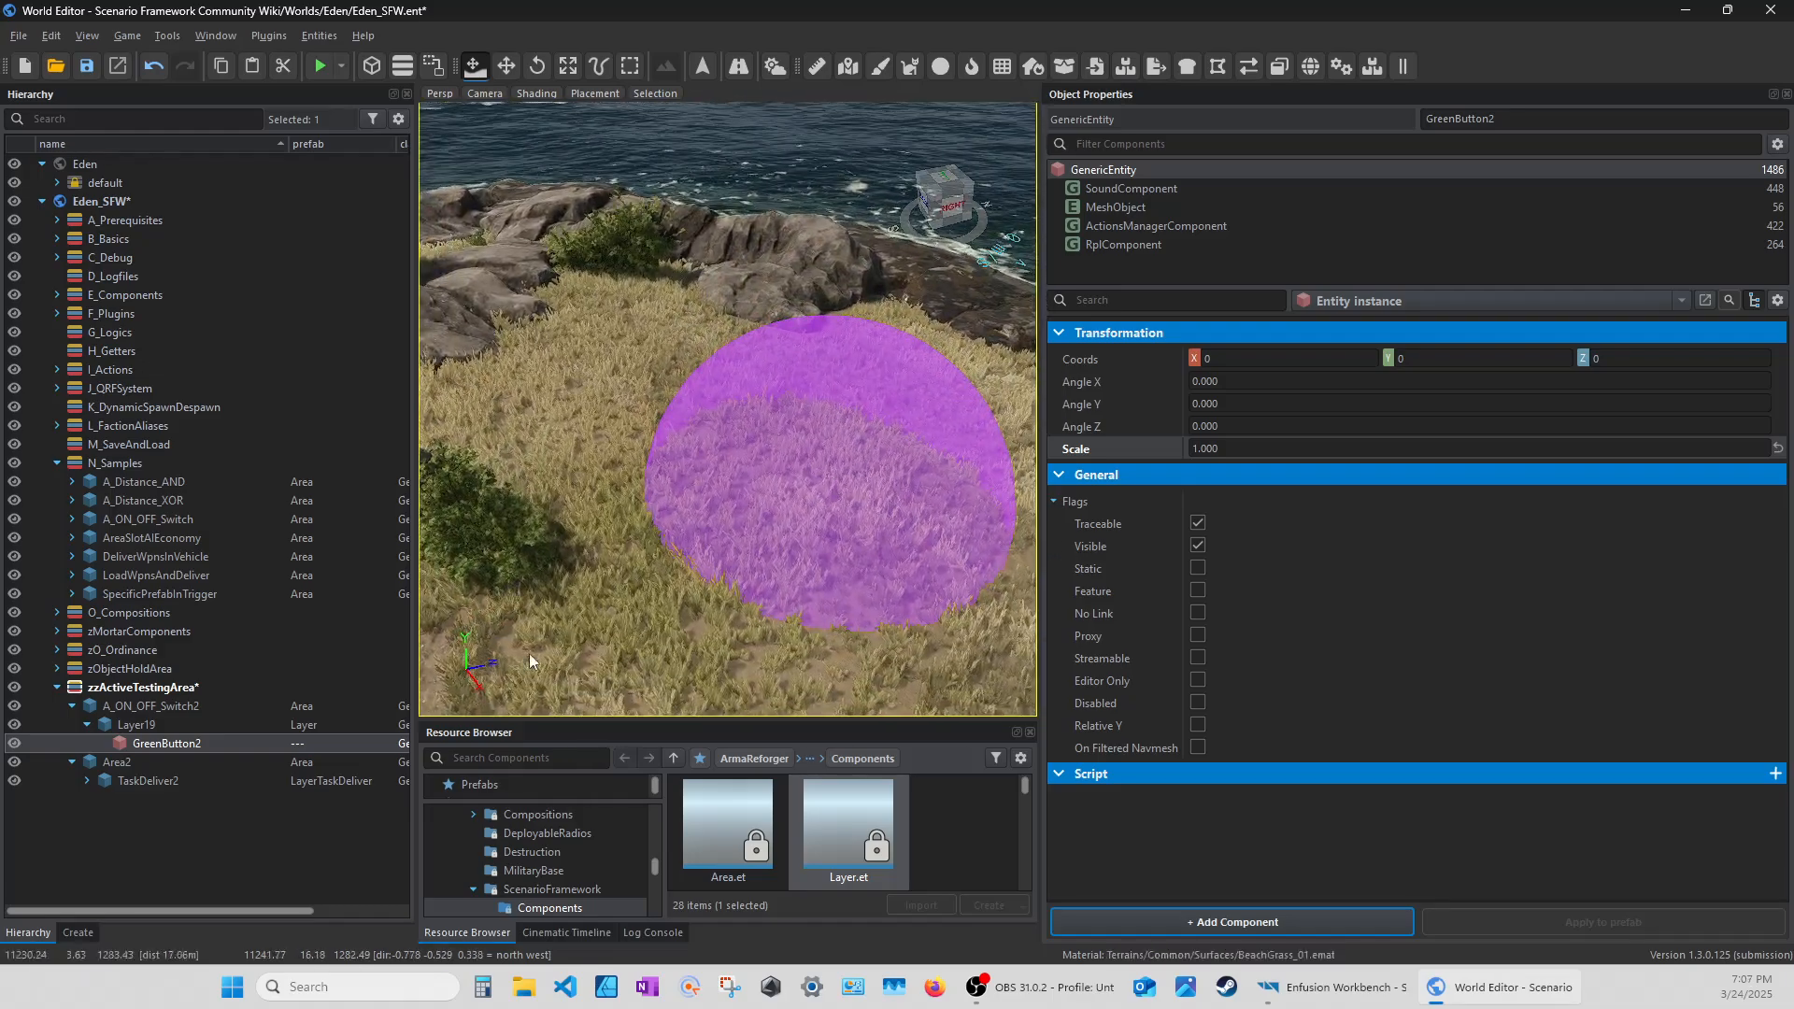
pyautogui.click(553, 757)
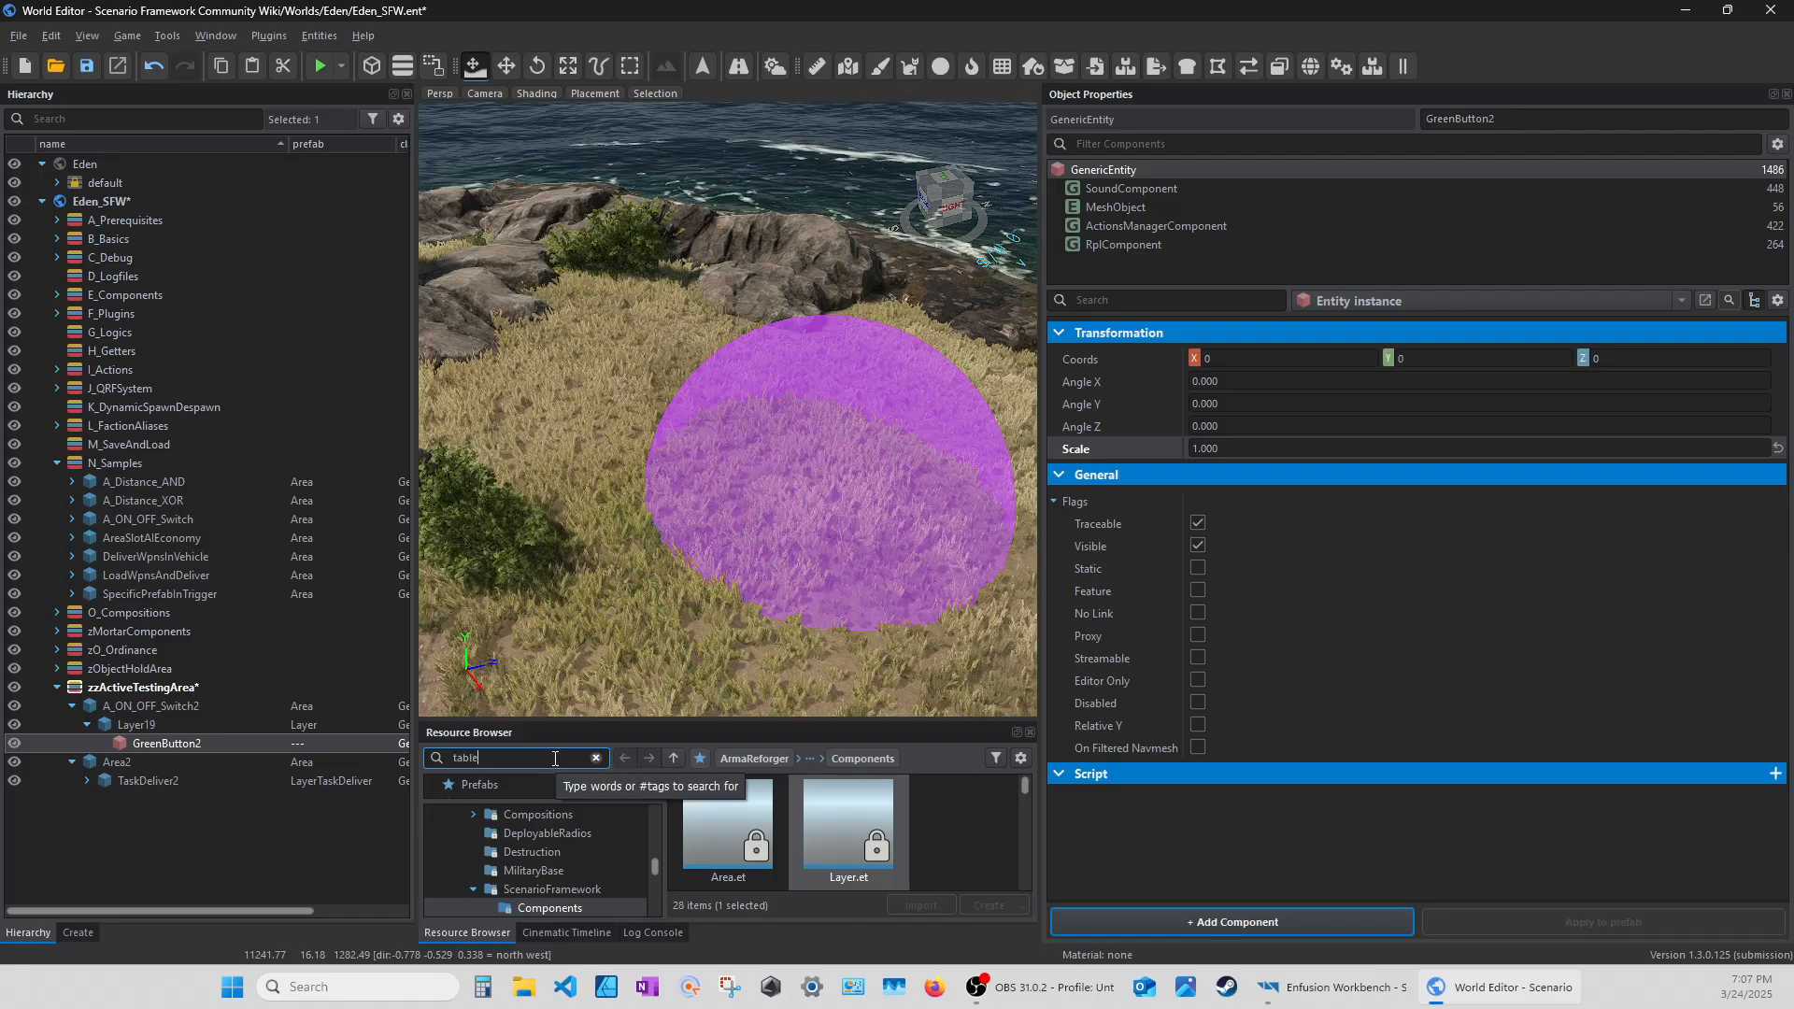
pyautogui.click(542, 815)
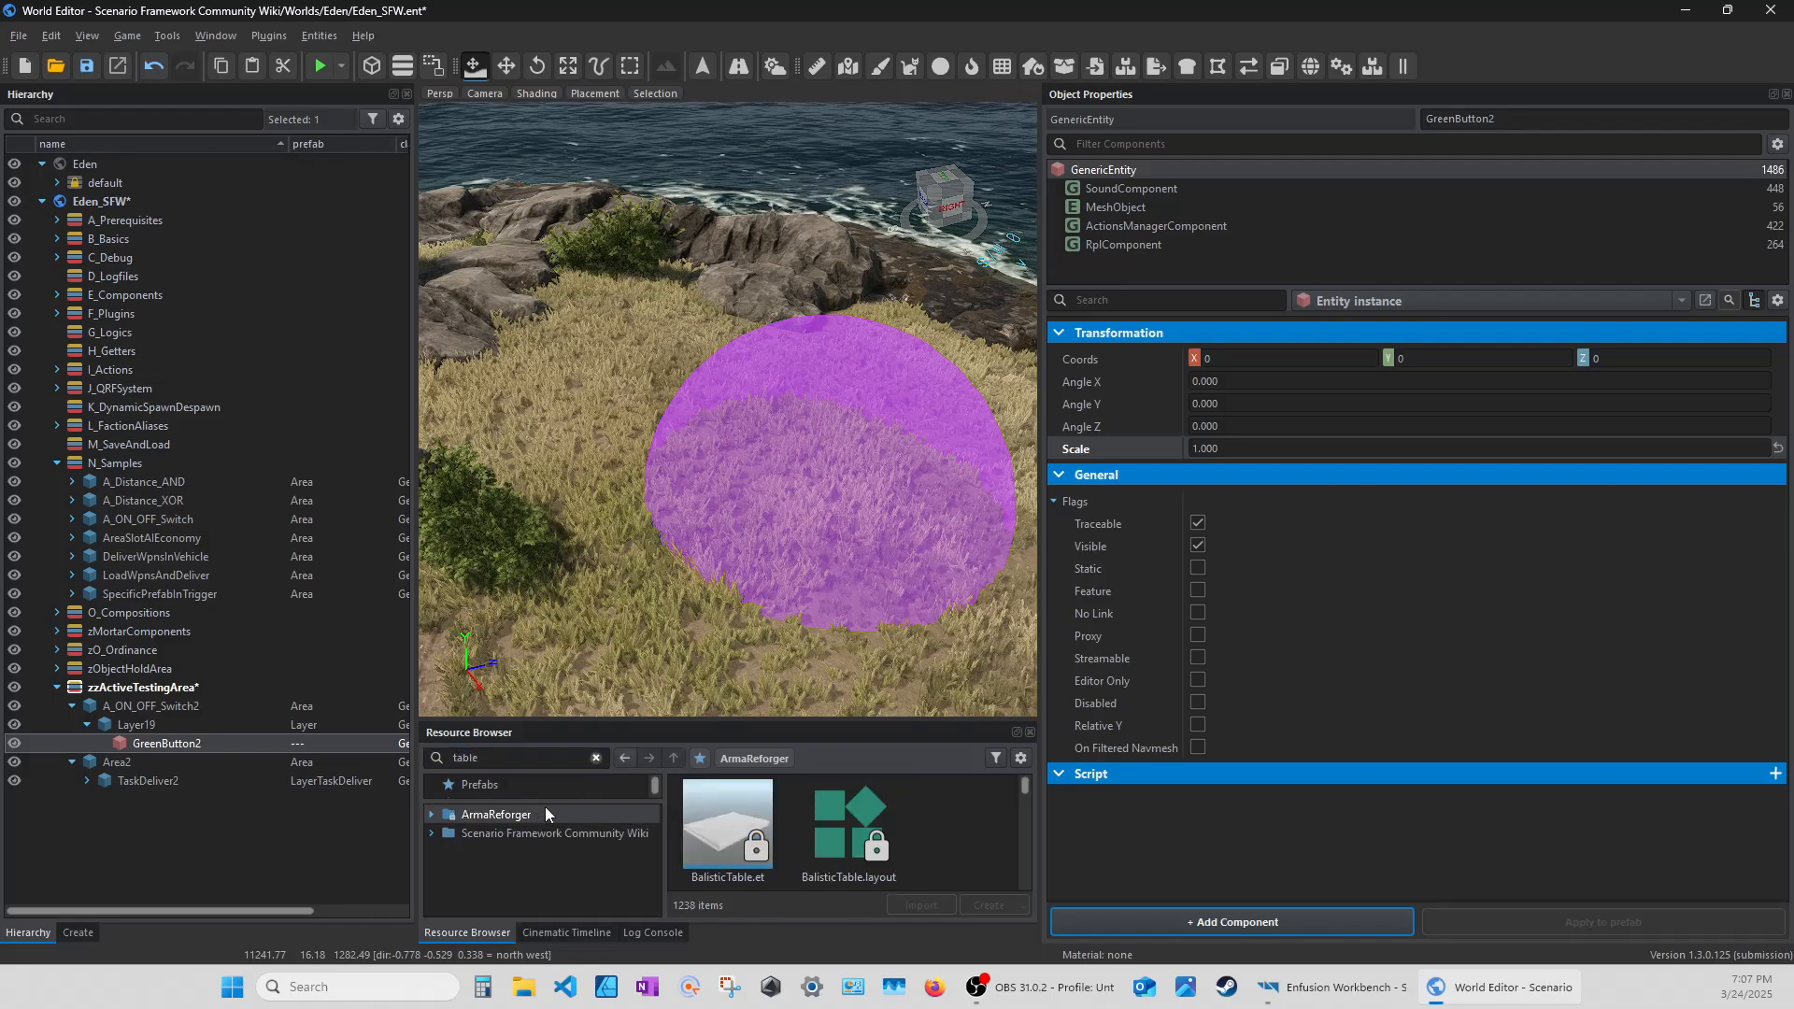
pyautogui.click(508, 755)
pyautogui.write('table u')
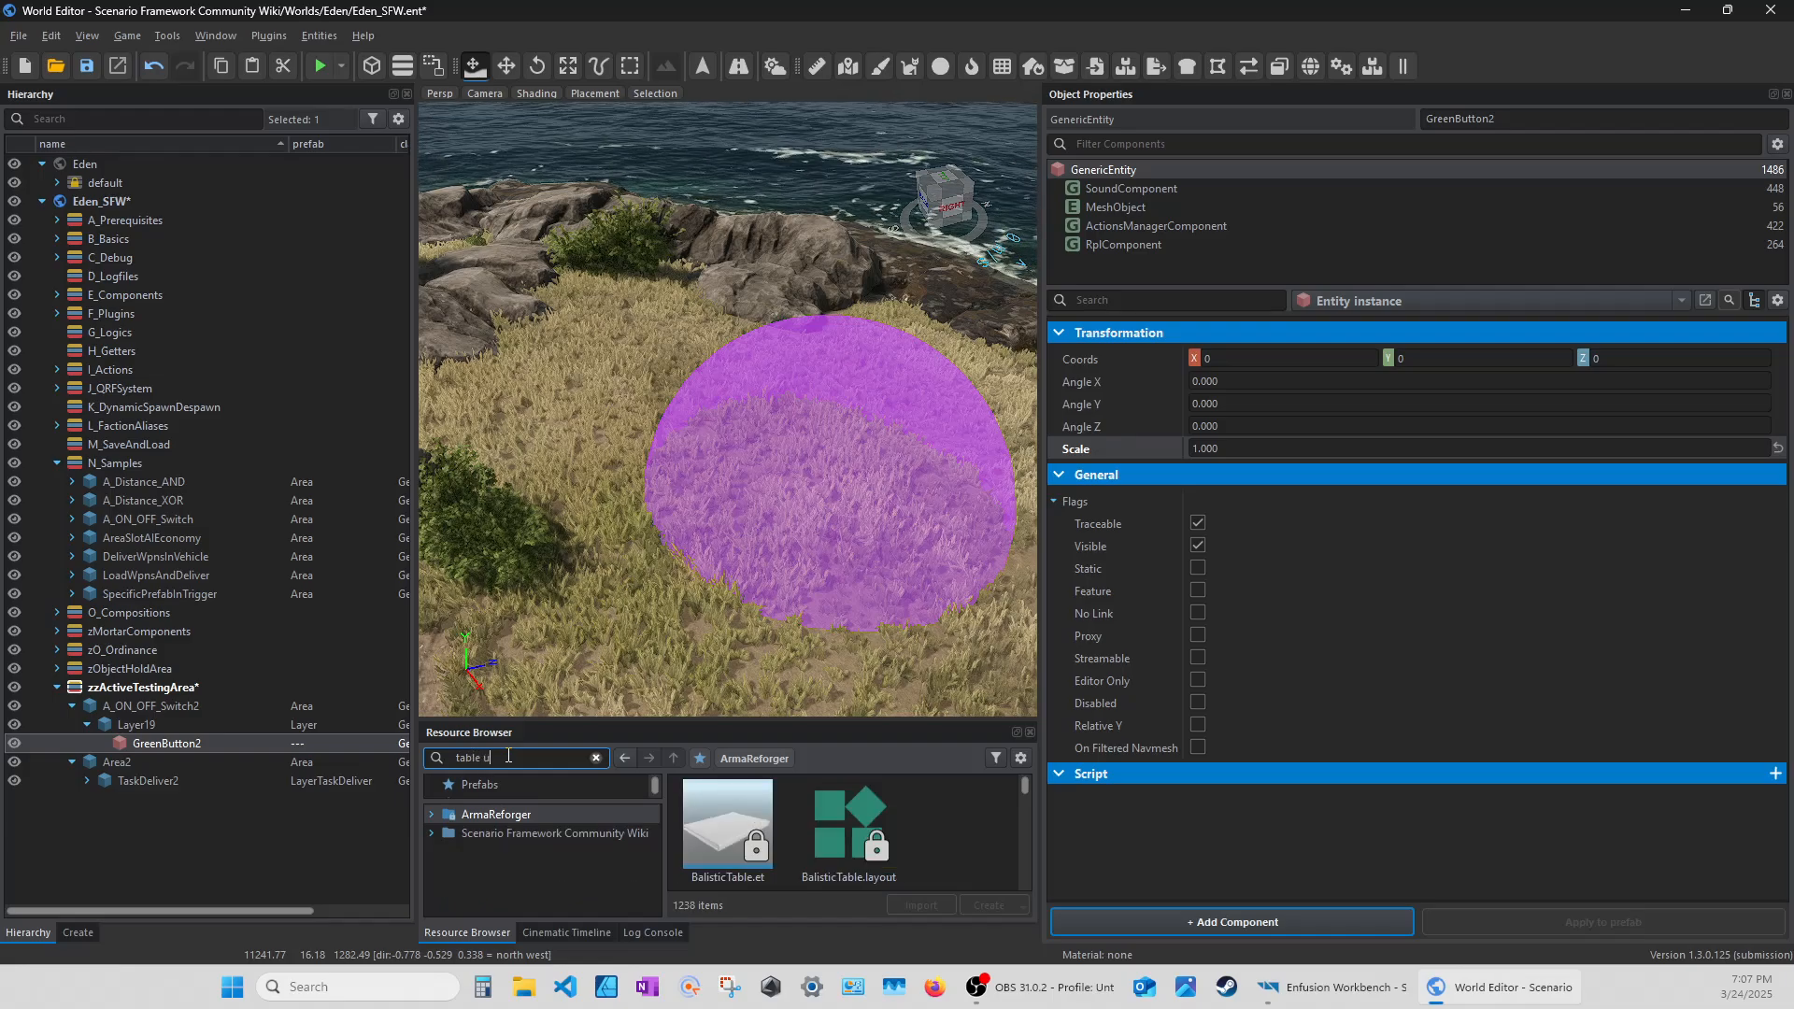
pyautogui.write('s food')
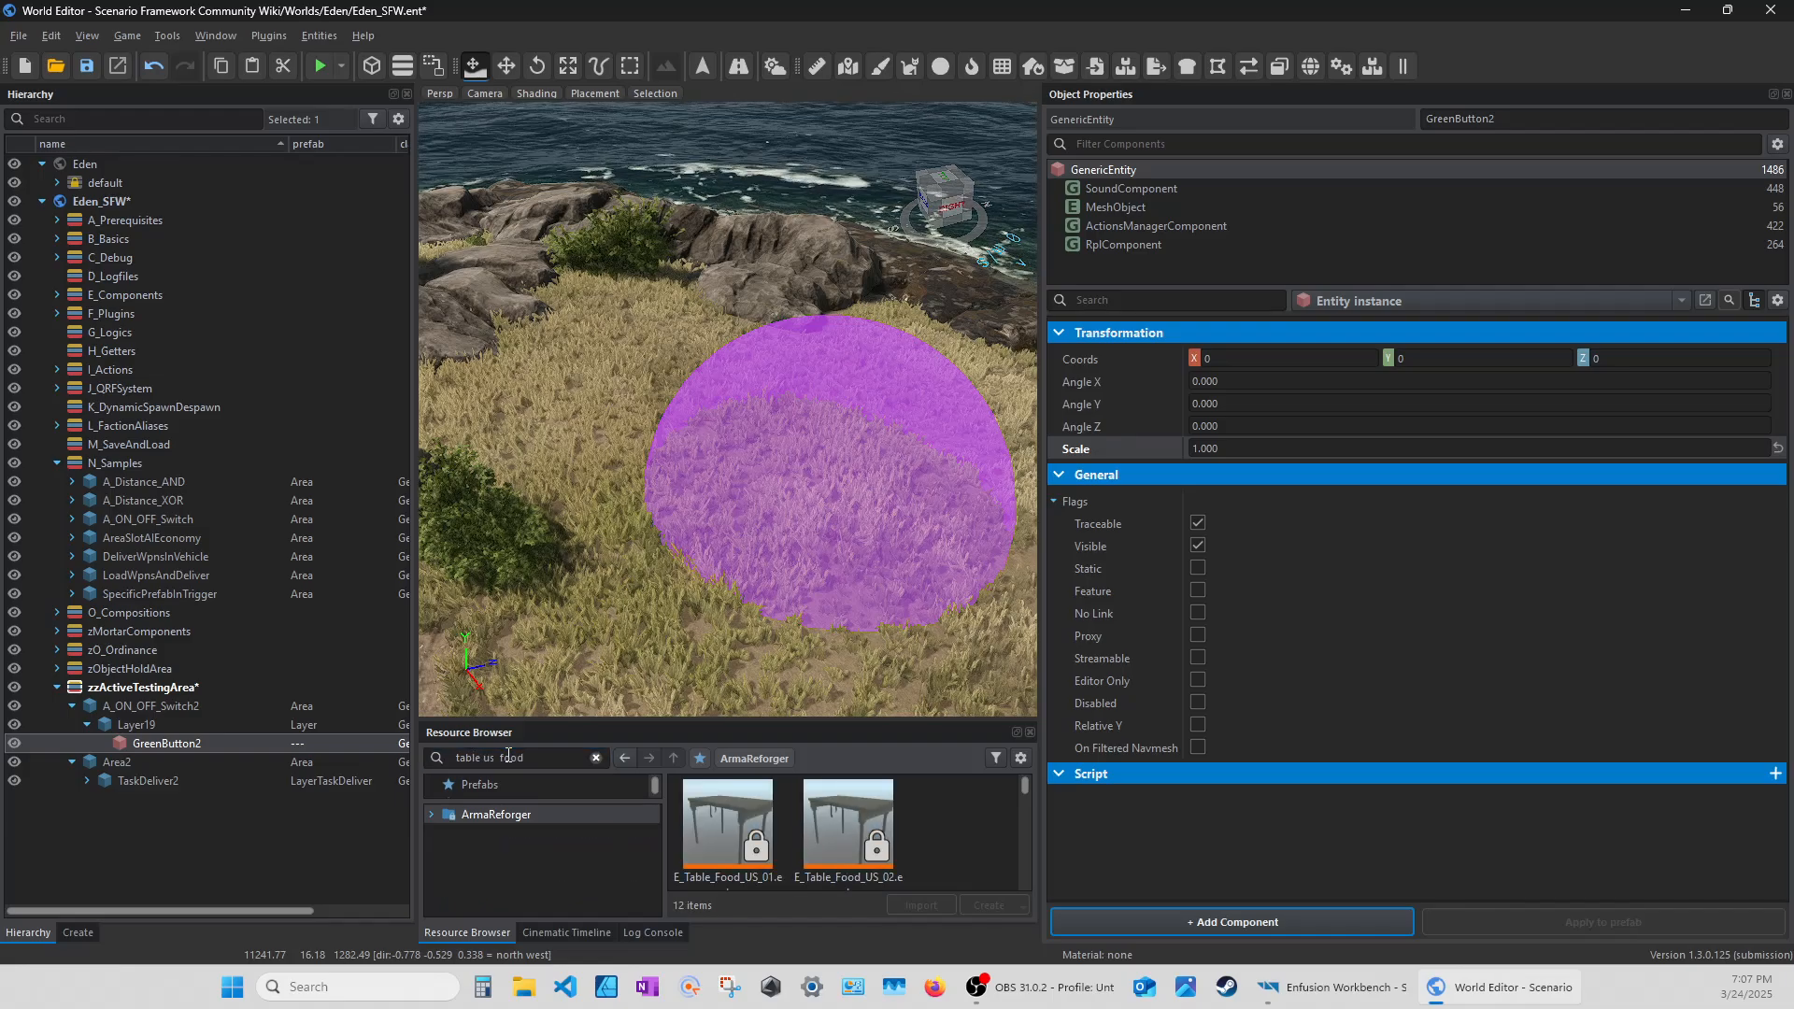
pyautogui.scroll(-3, 759, 862)
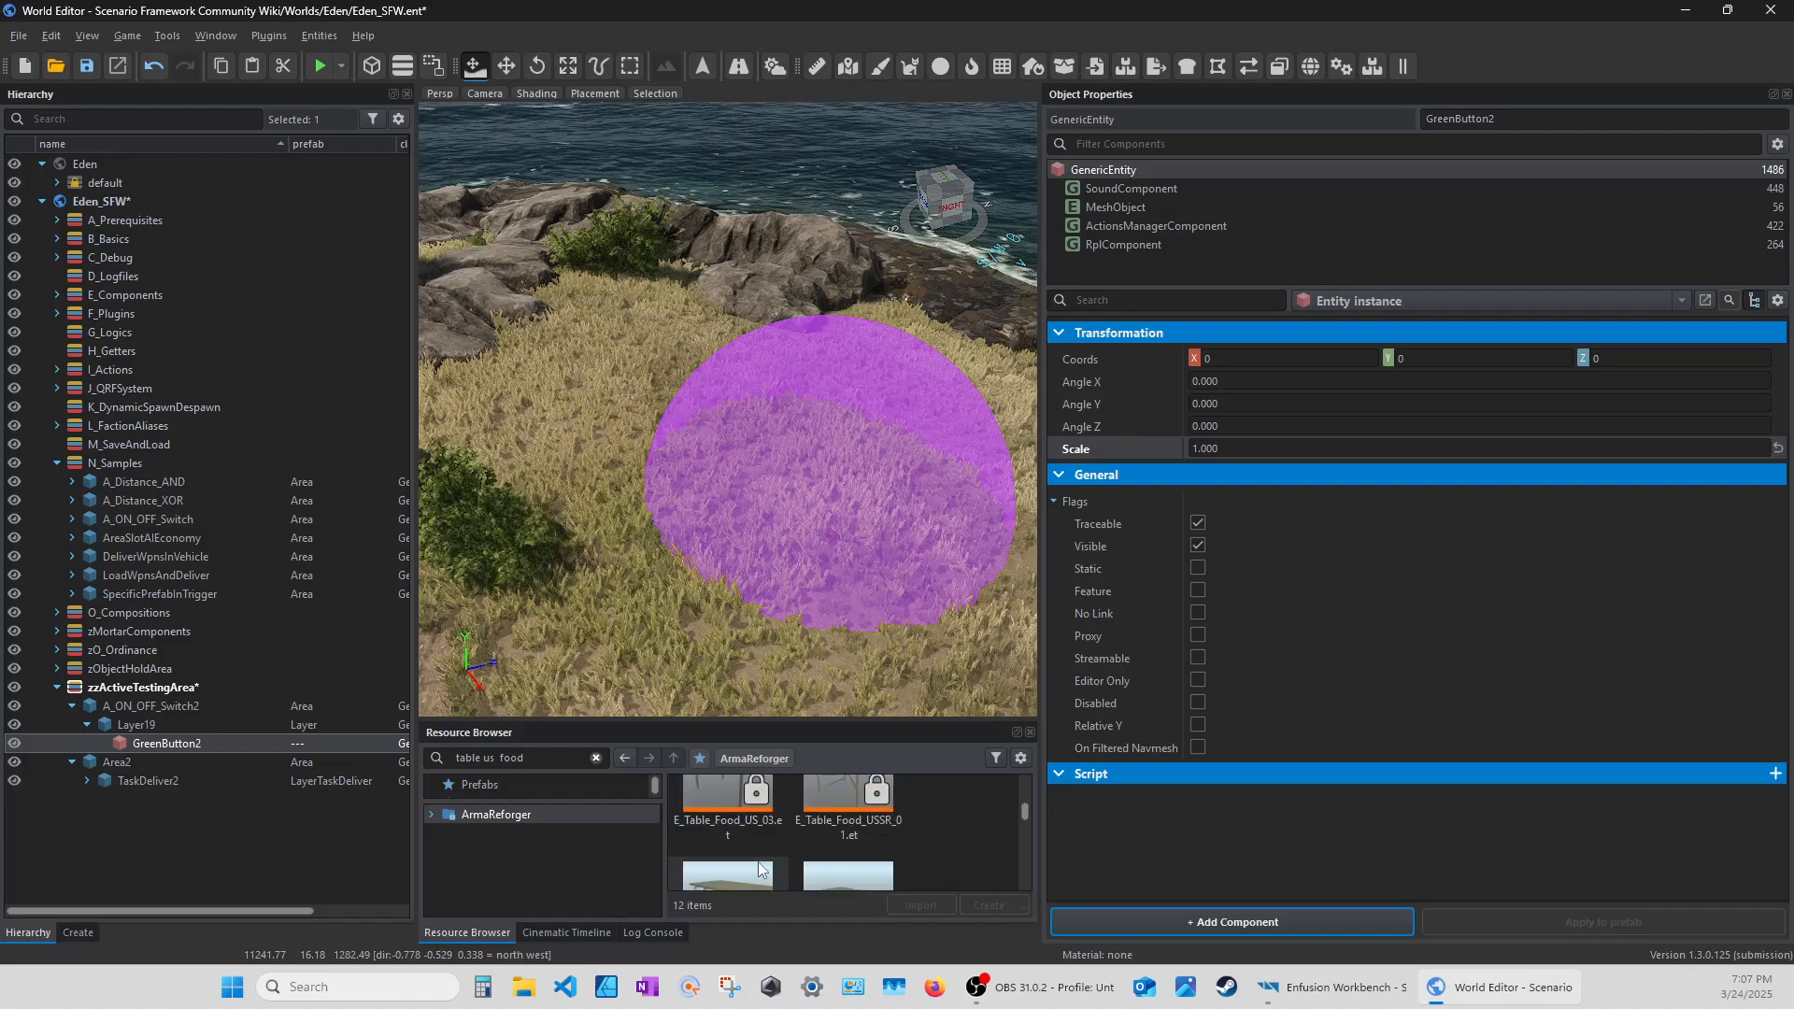
pyautogui.scroll(-2, 759, 861)
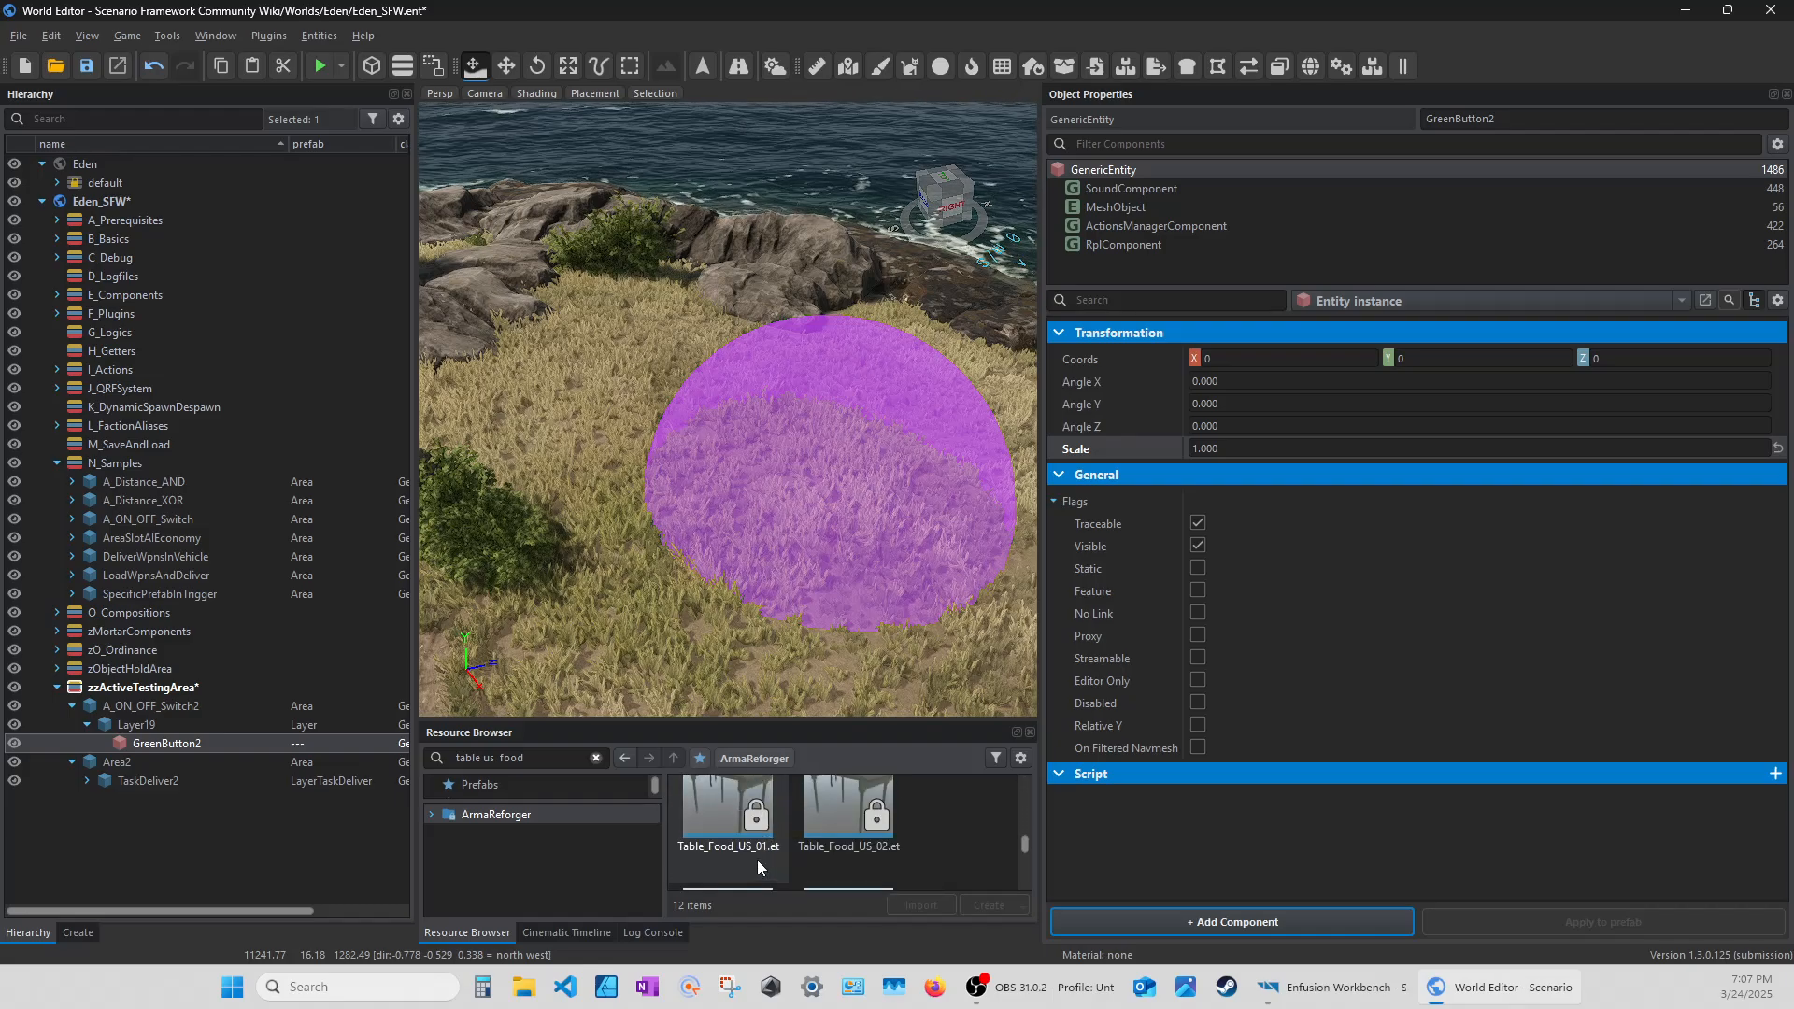
pyautogui.click(849, 798)
pyautogui.moveTo(844, 821); pyautogui.dragTo(828, 482)
# Rotate the placed table around its vertical axis to an Angle Y of about -78°.
pyautogui.press('w')
pyautogui.moveTo(827, 482); pyautogui.dragTo(770, 576, button='right')
pyautogui.press('e')
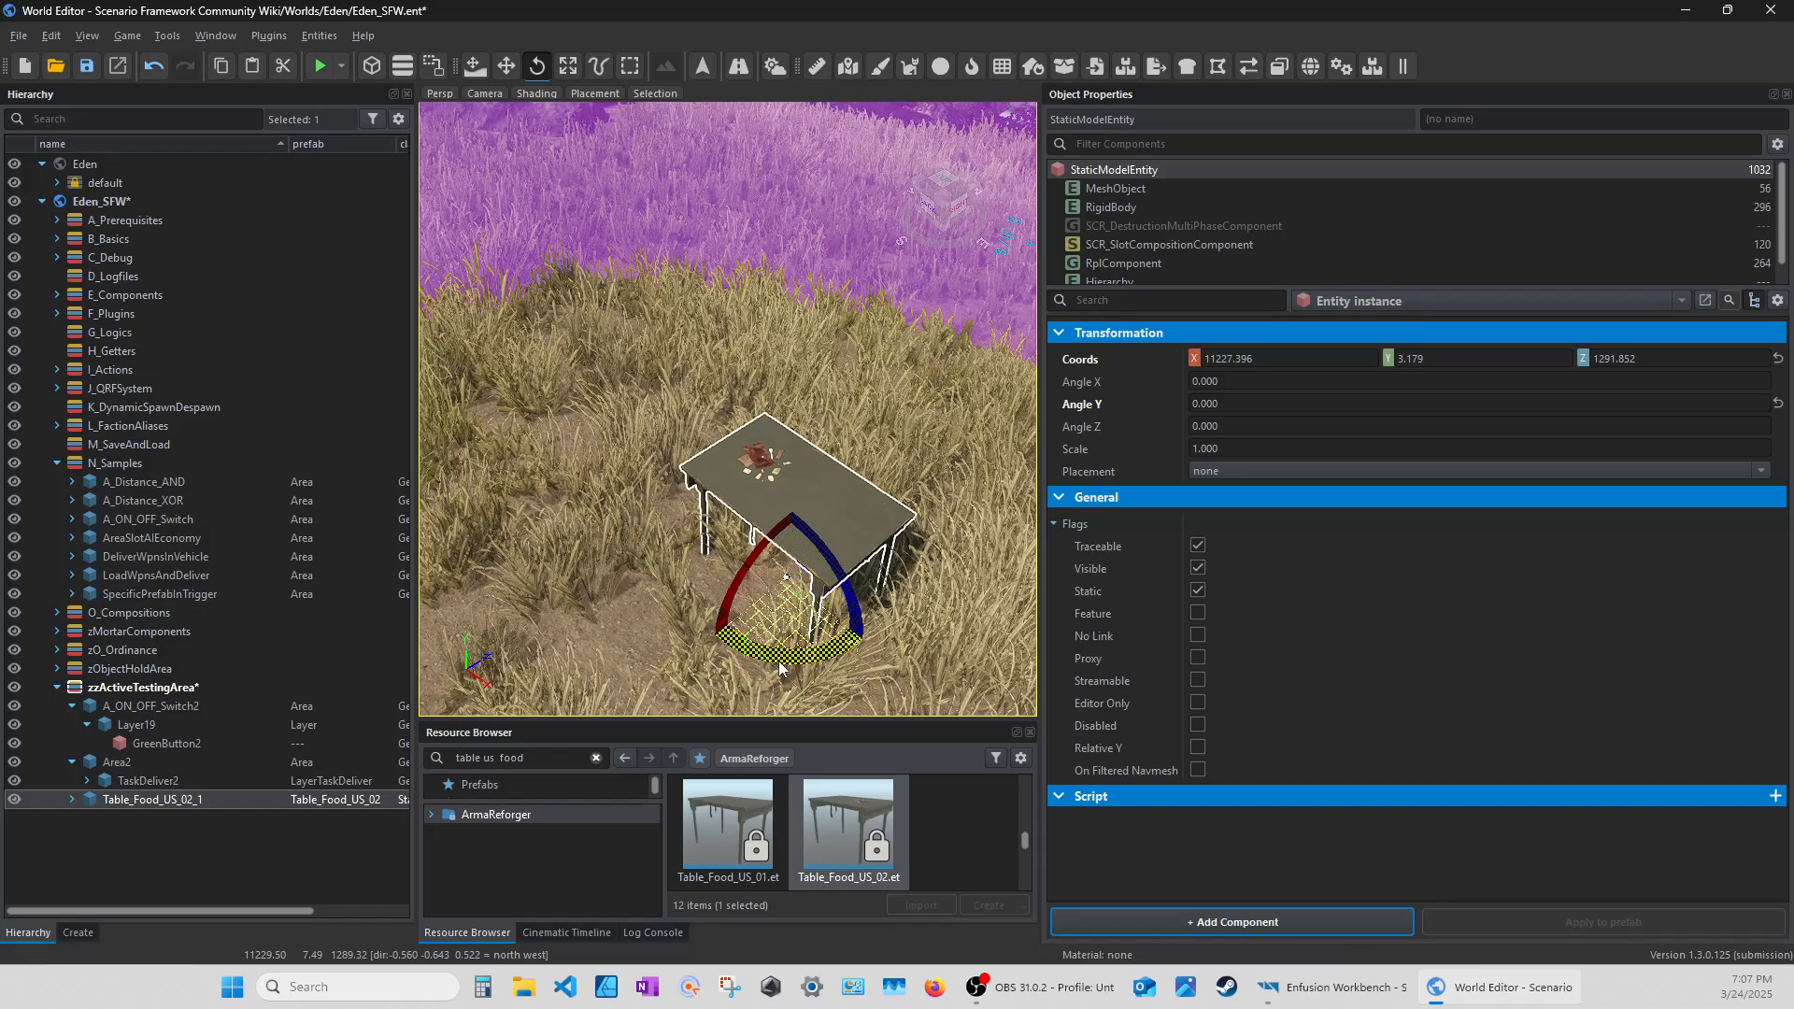
pyautogui.moveTo(777, 660); pyautogui.dragTo(860, 641)
pyautogui.moveTo(861, 641); pyautogui.dragTo(786, 642, button='right')
pyautogui.press('s')
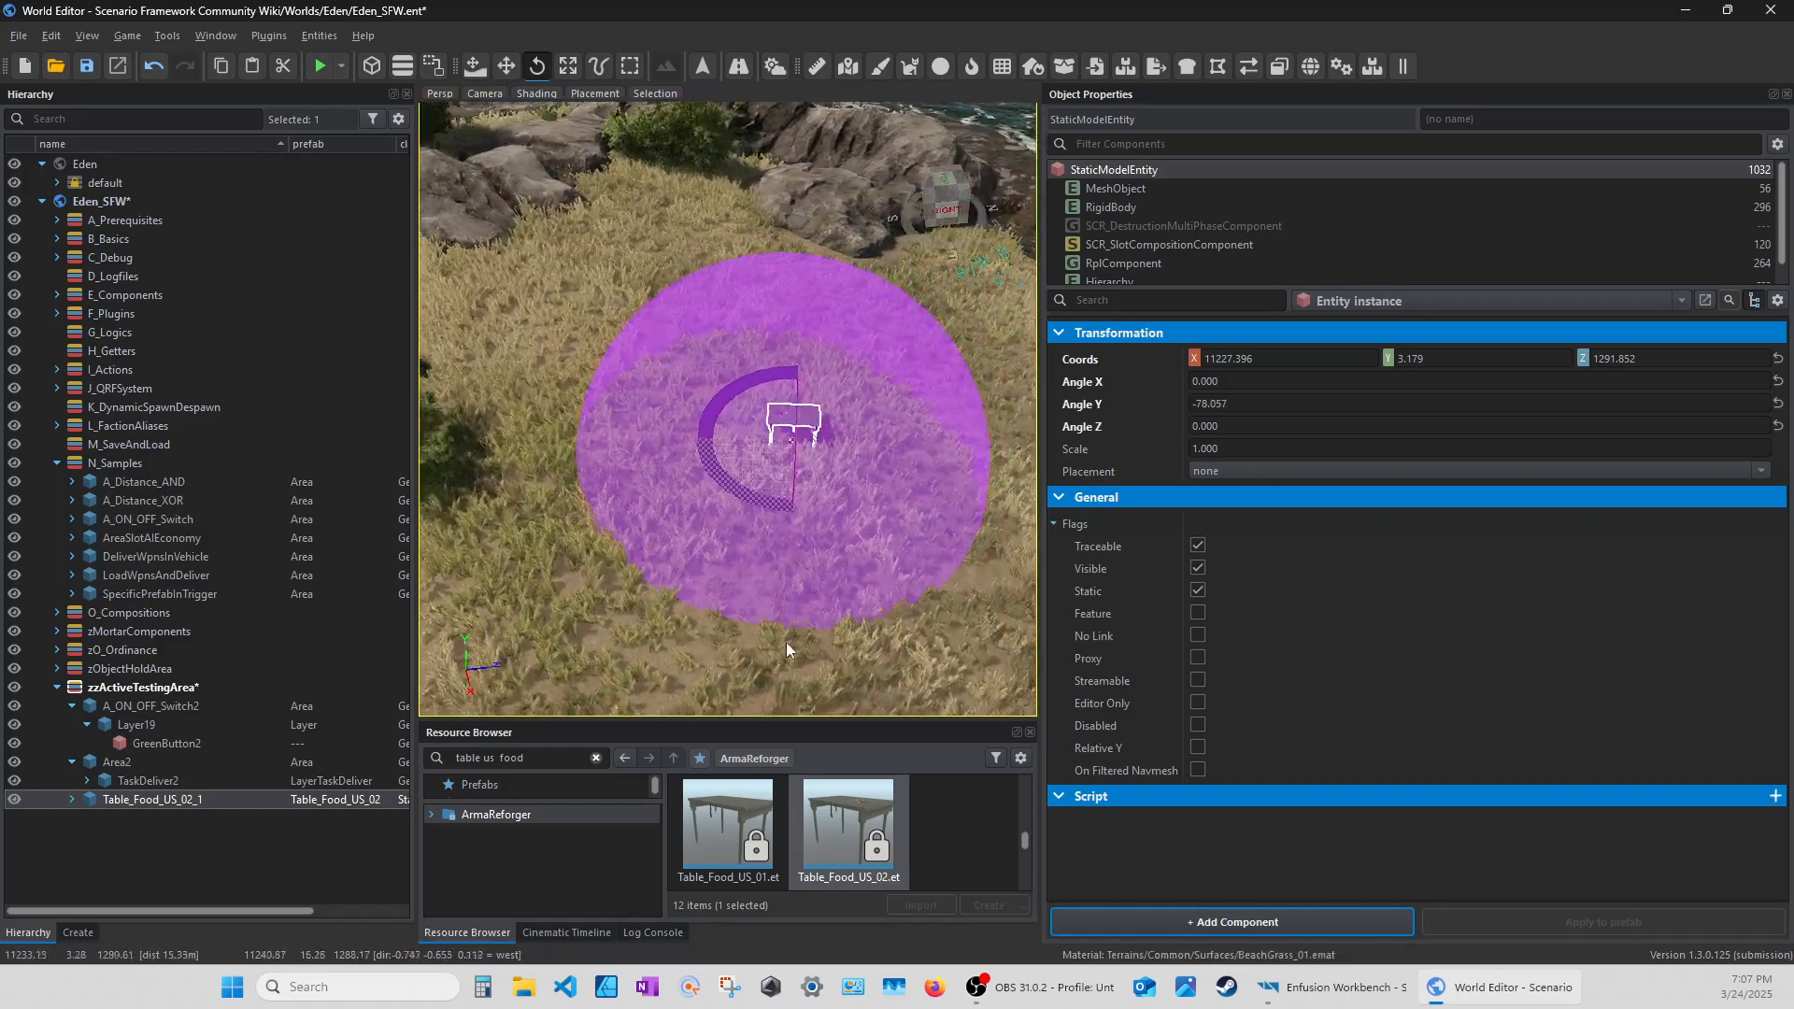
# Reparent Table_Food_US_02_1 and GreenButton2 directly under the A_ON_OFF_Switch2 area.
pyautogui.moveTo(137, 799); pyautogui.dragTo(131, 711)
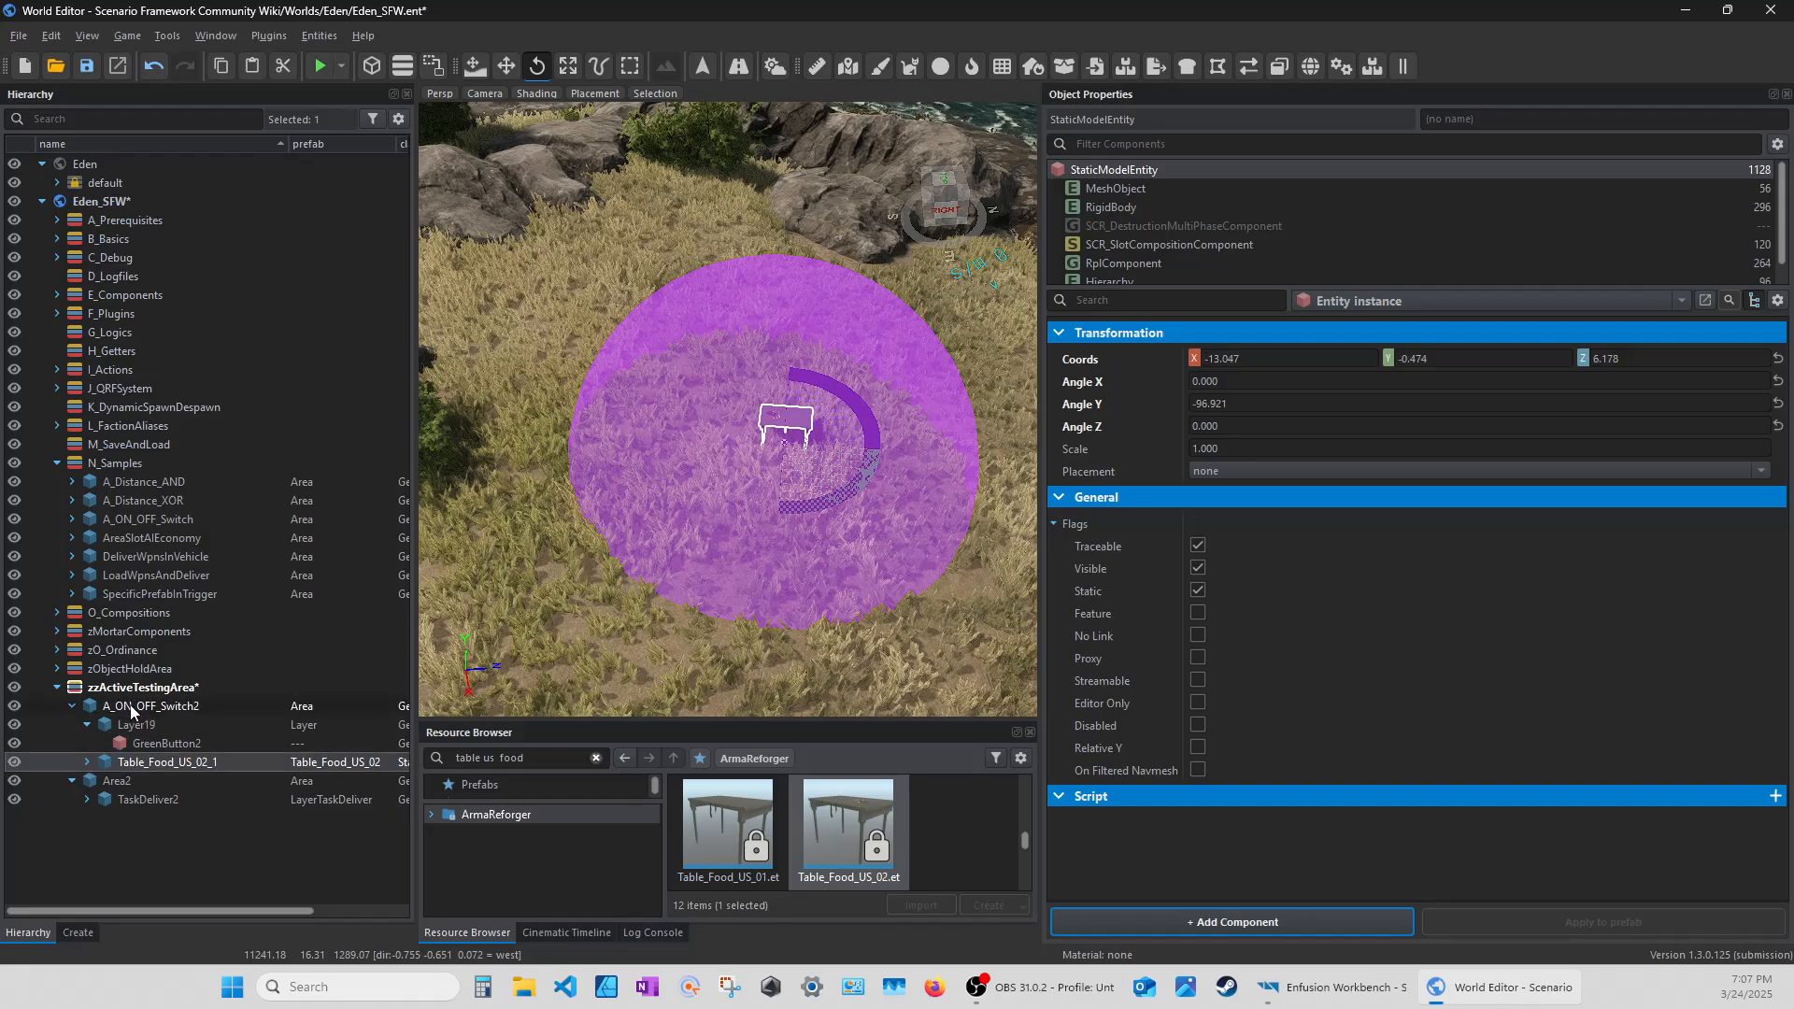
pyautogui.click(141, 746)
pyautogui.moveTo(136, 711); pyautogui.dragTo(135, 706)
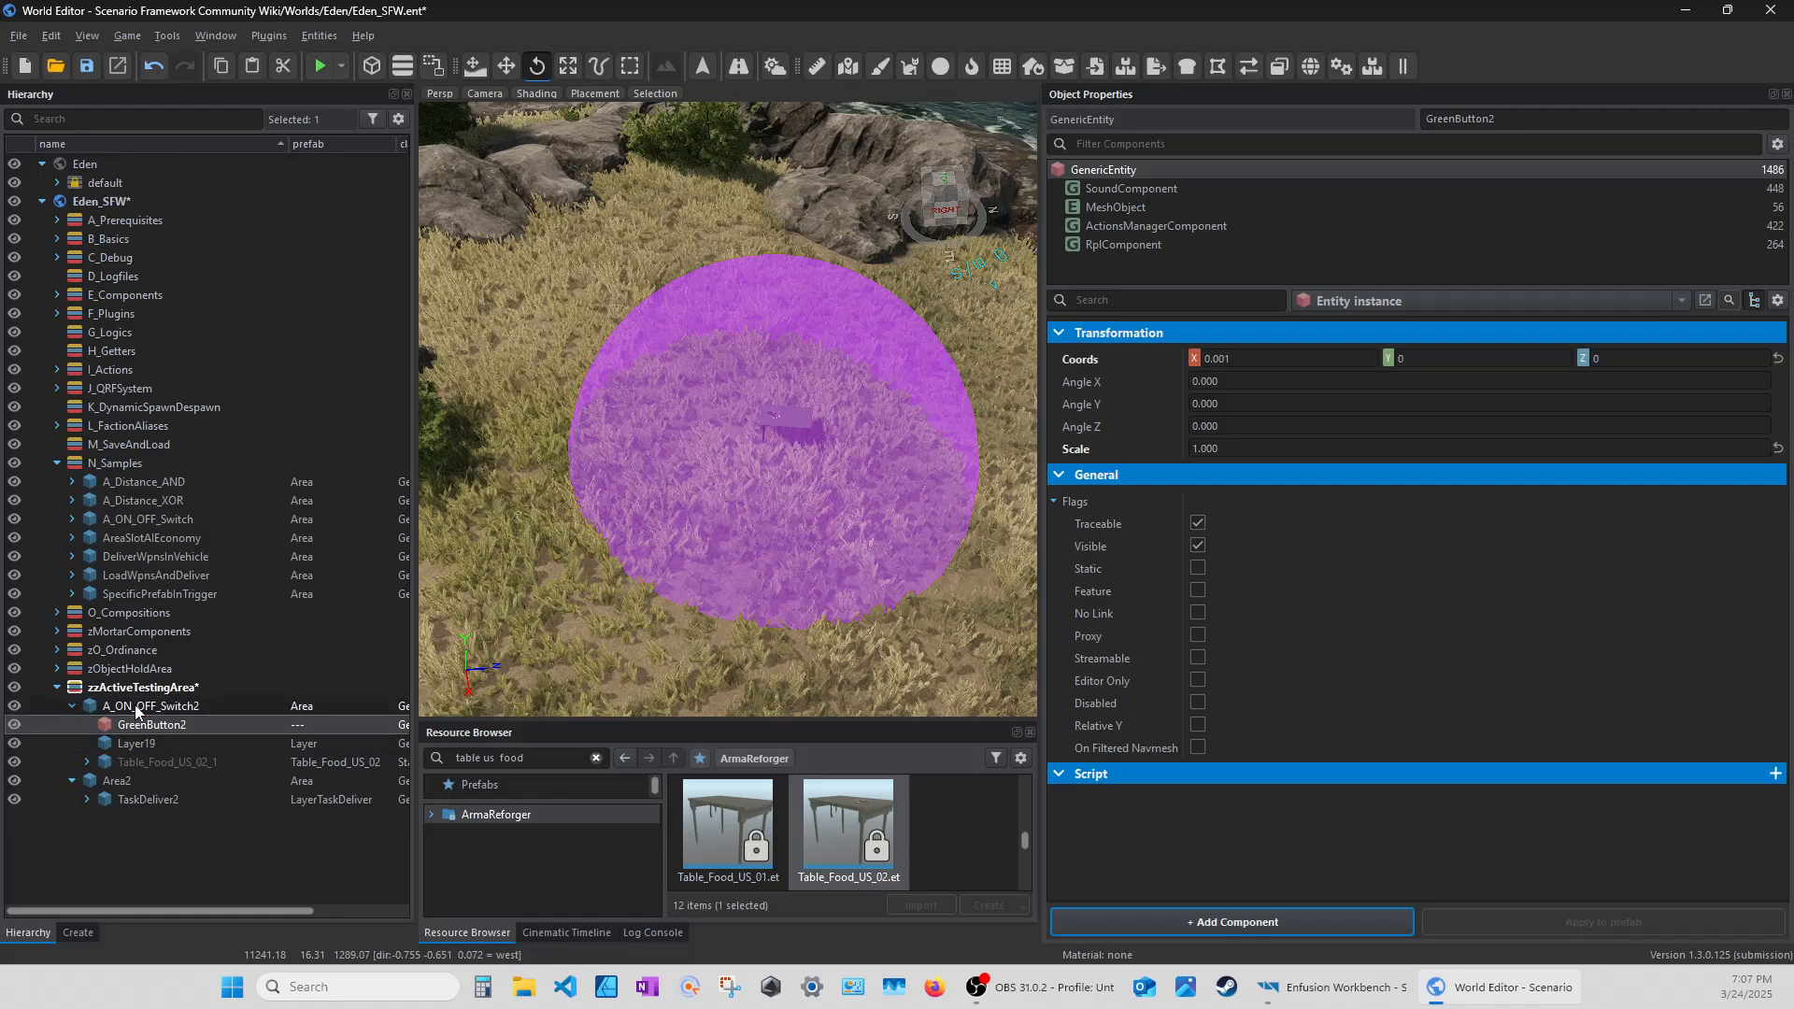
pyautogui.click(141, 763)
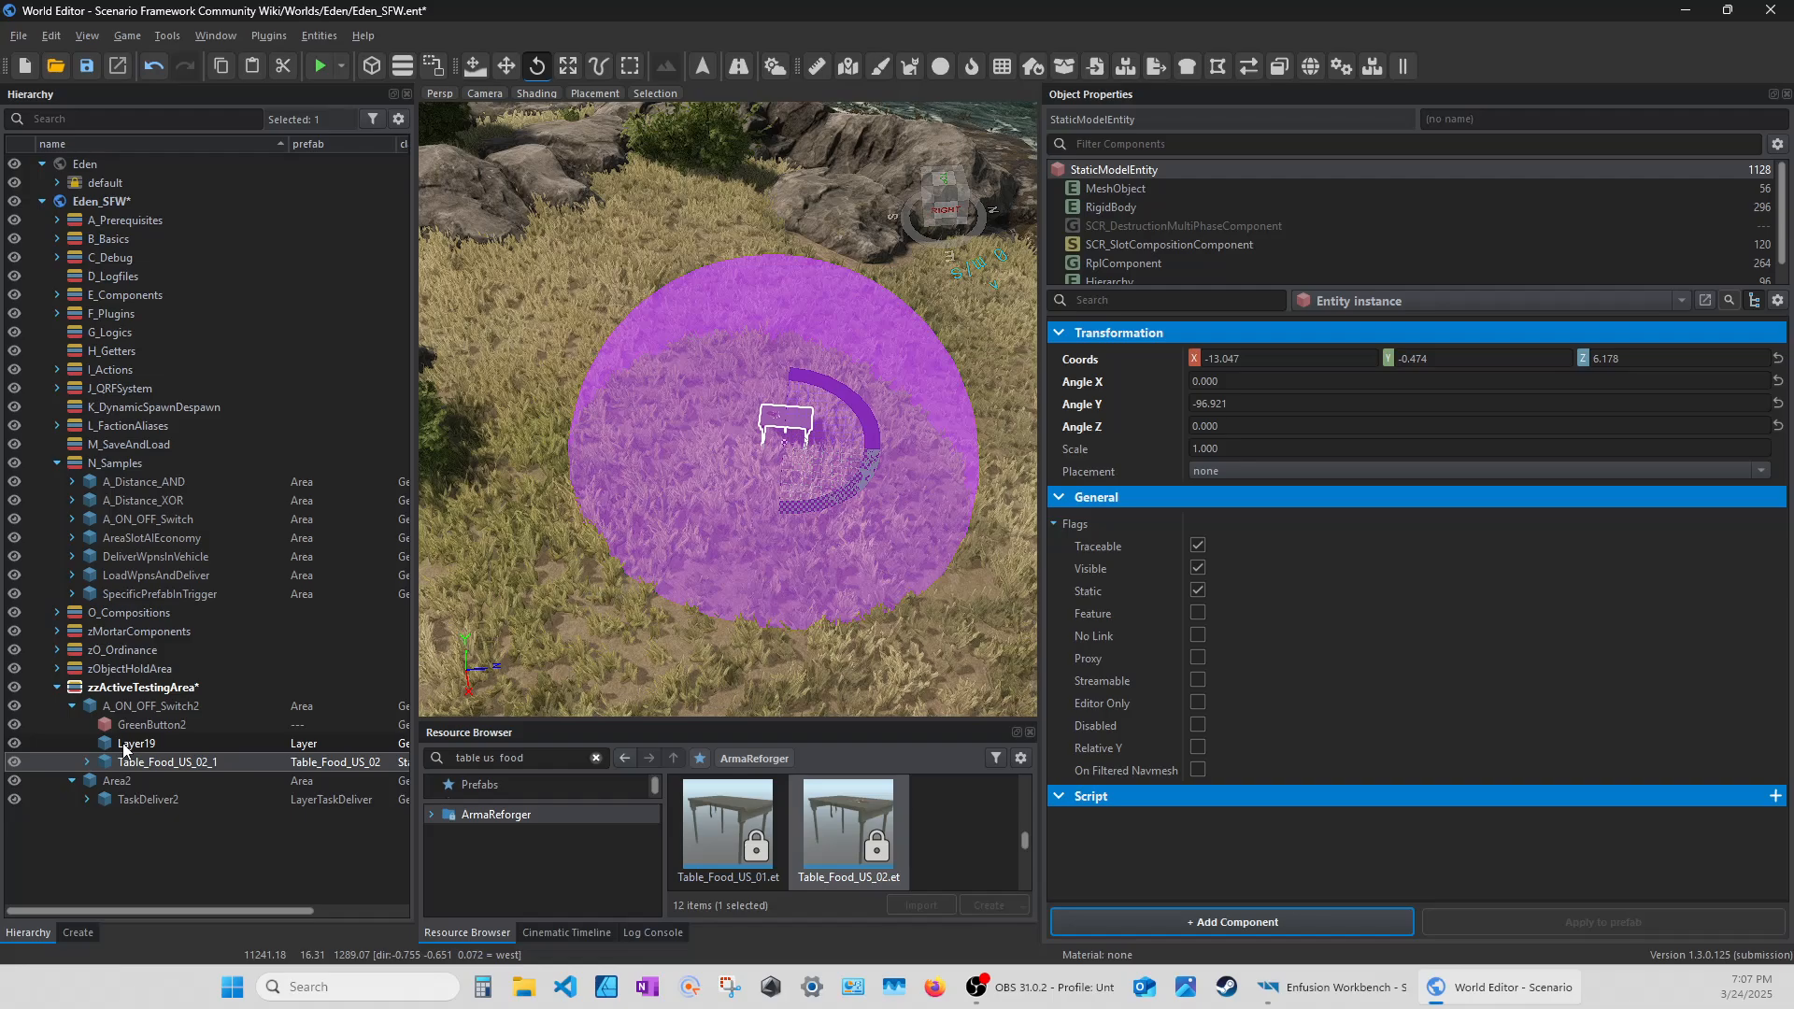
pyautogui.click(123, 745)
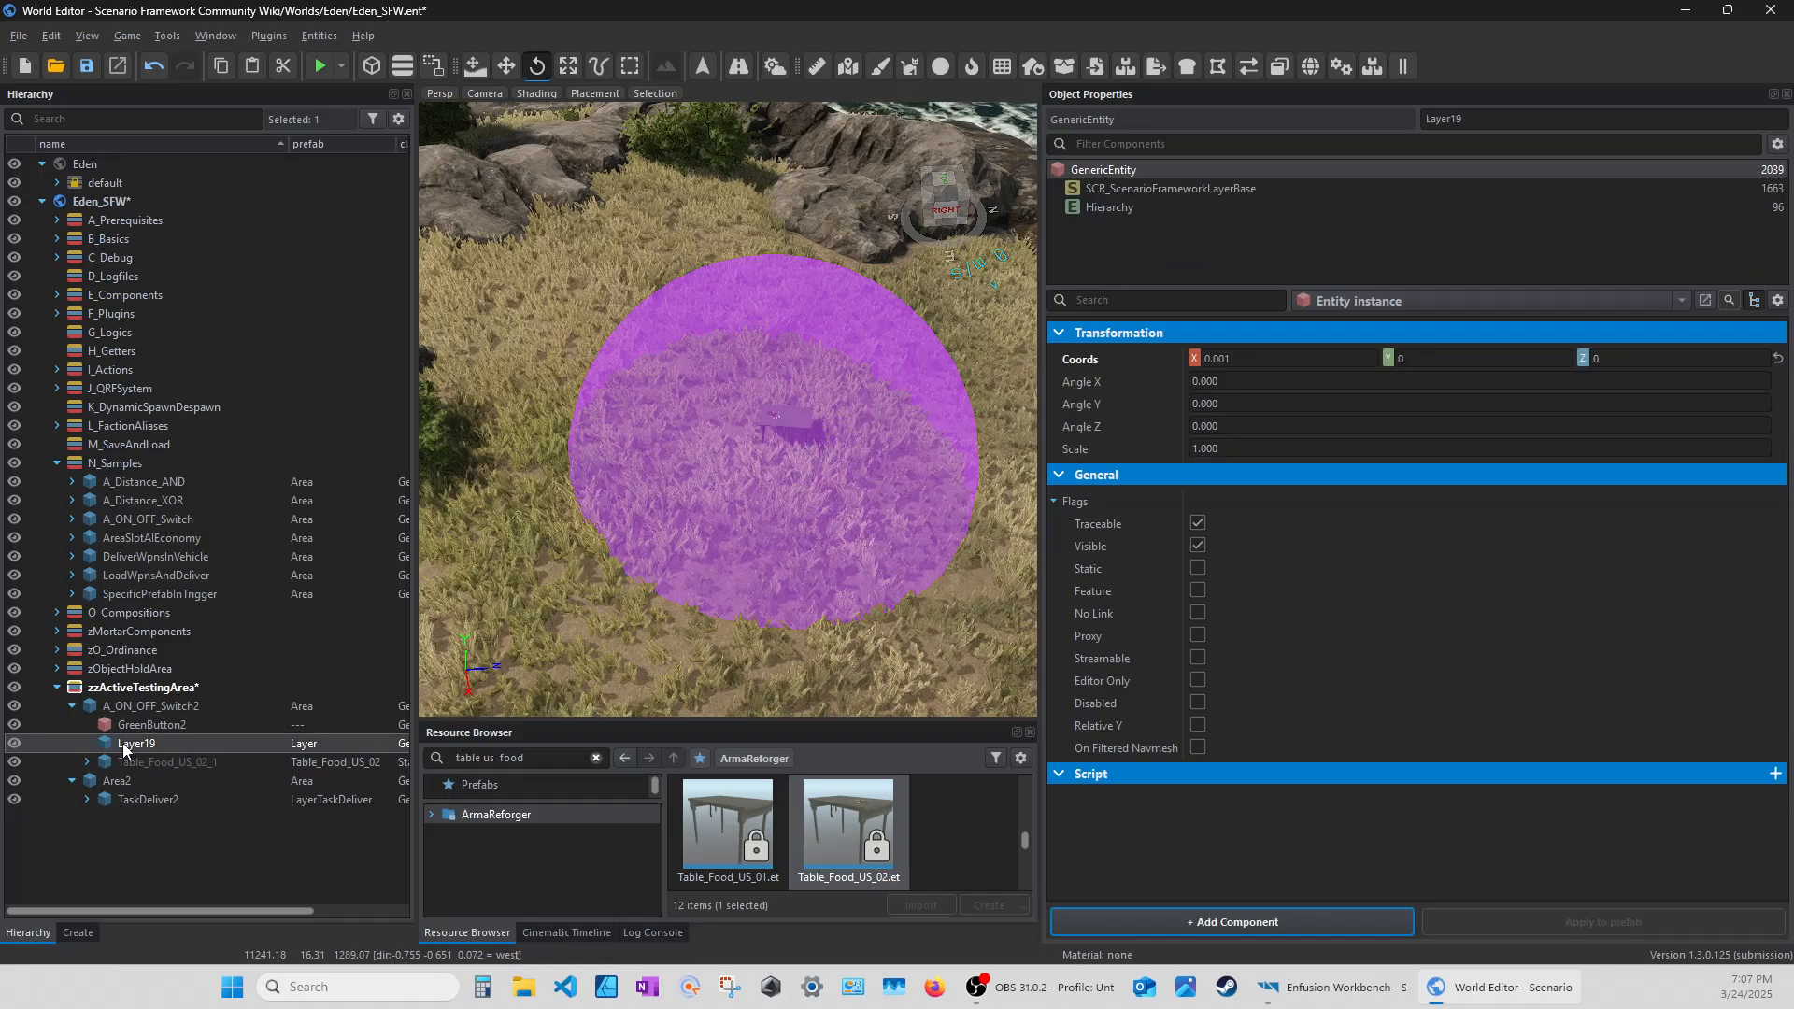
pyautogui.click(129, 763)
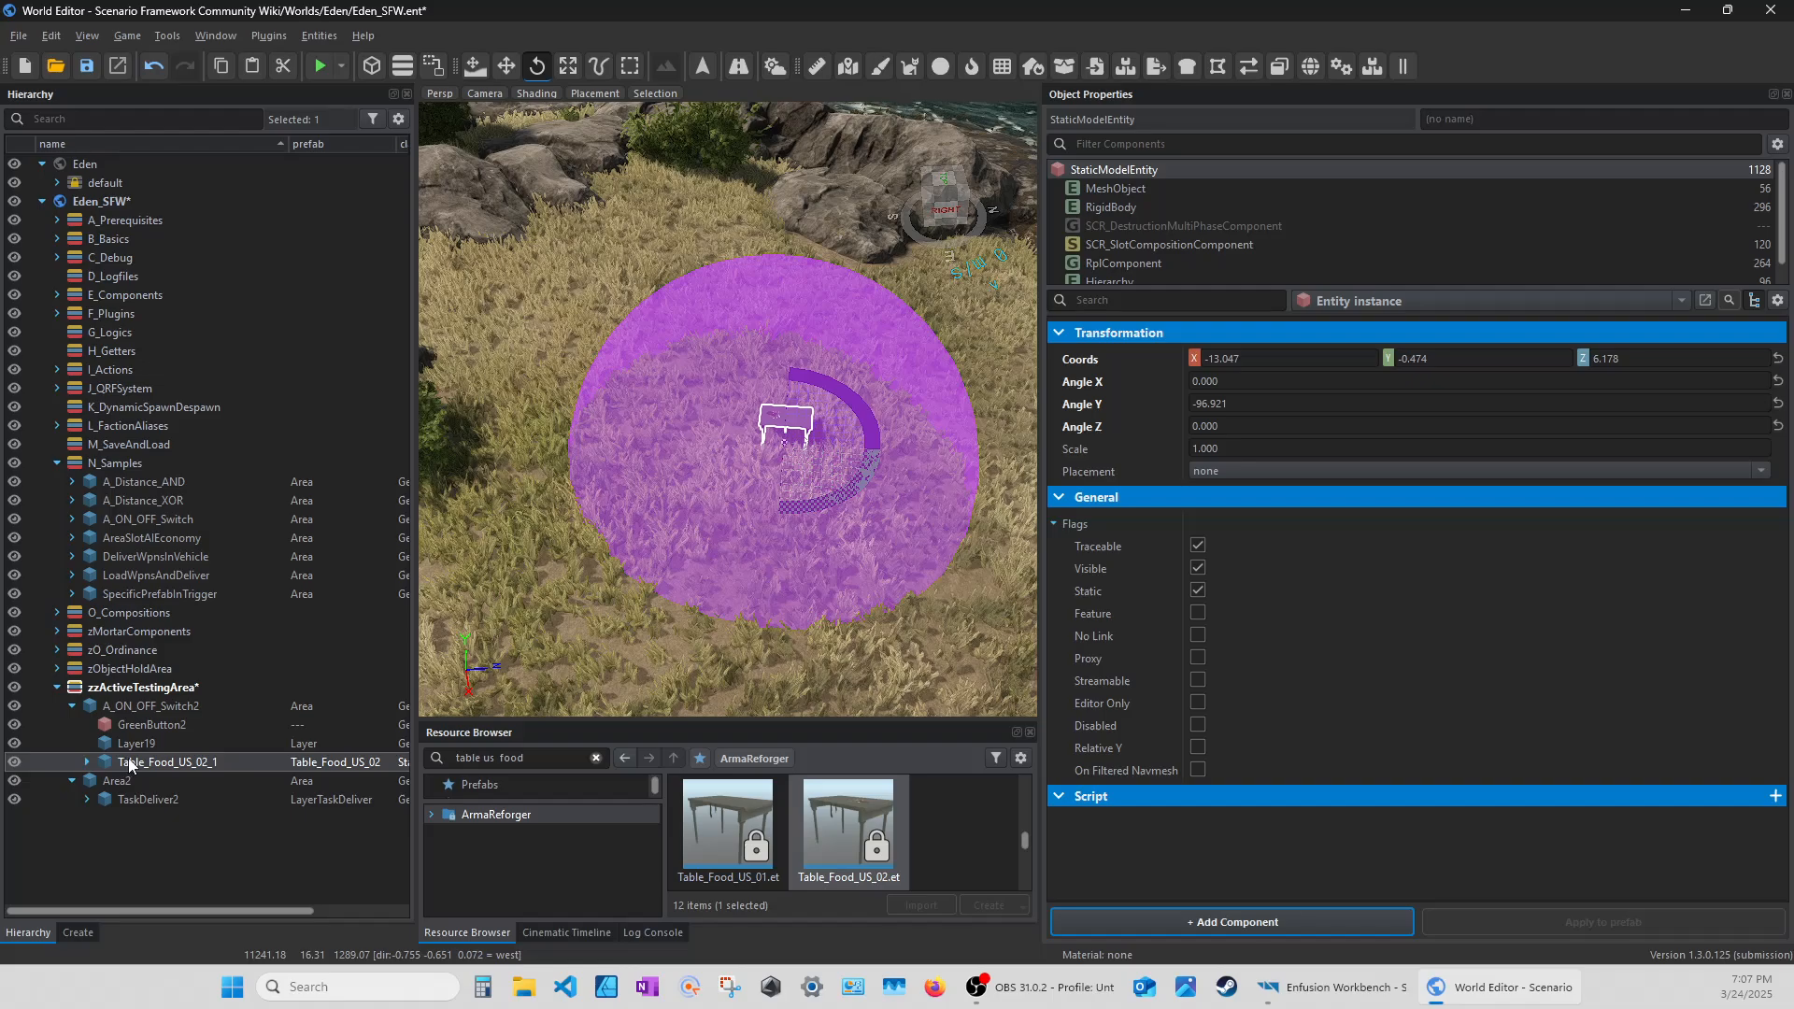
# Place the GreenButton2 radio on the tabletop at about X -12.9, Y 0.43, Z 6.3 and rotate it to an Angle Y of about 84°.
pyautogui.doubleClick(131, 725)
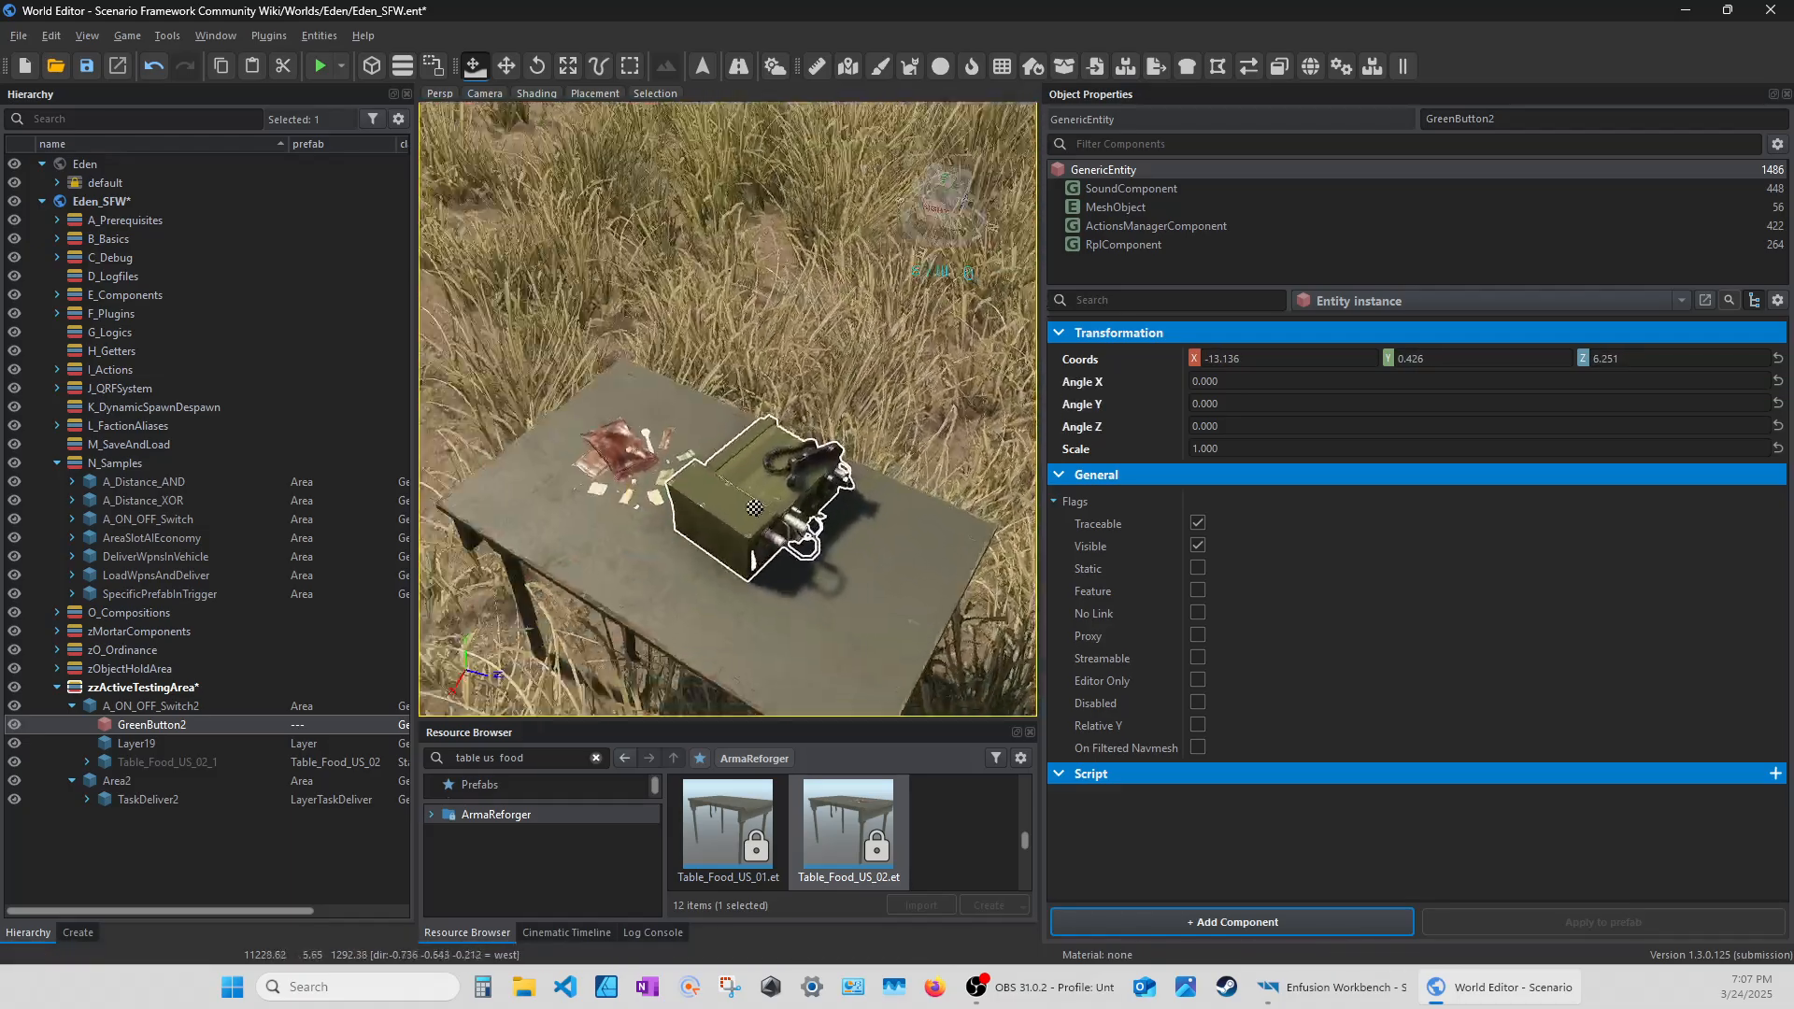
pyautogui.press('e')
pyautogui.moveTo(792, 465); pyautogui.dragTo(703, 406)
pyautogui.press('w')
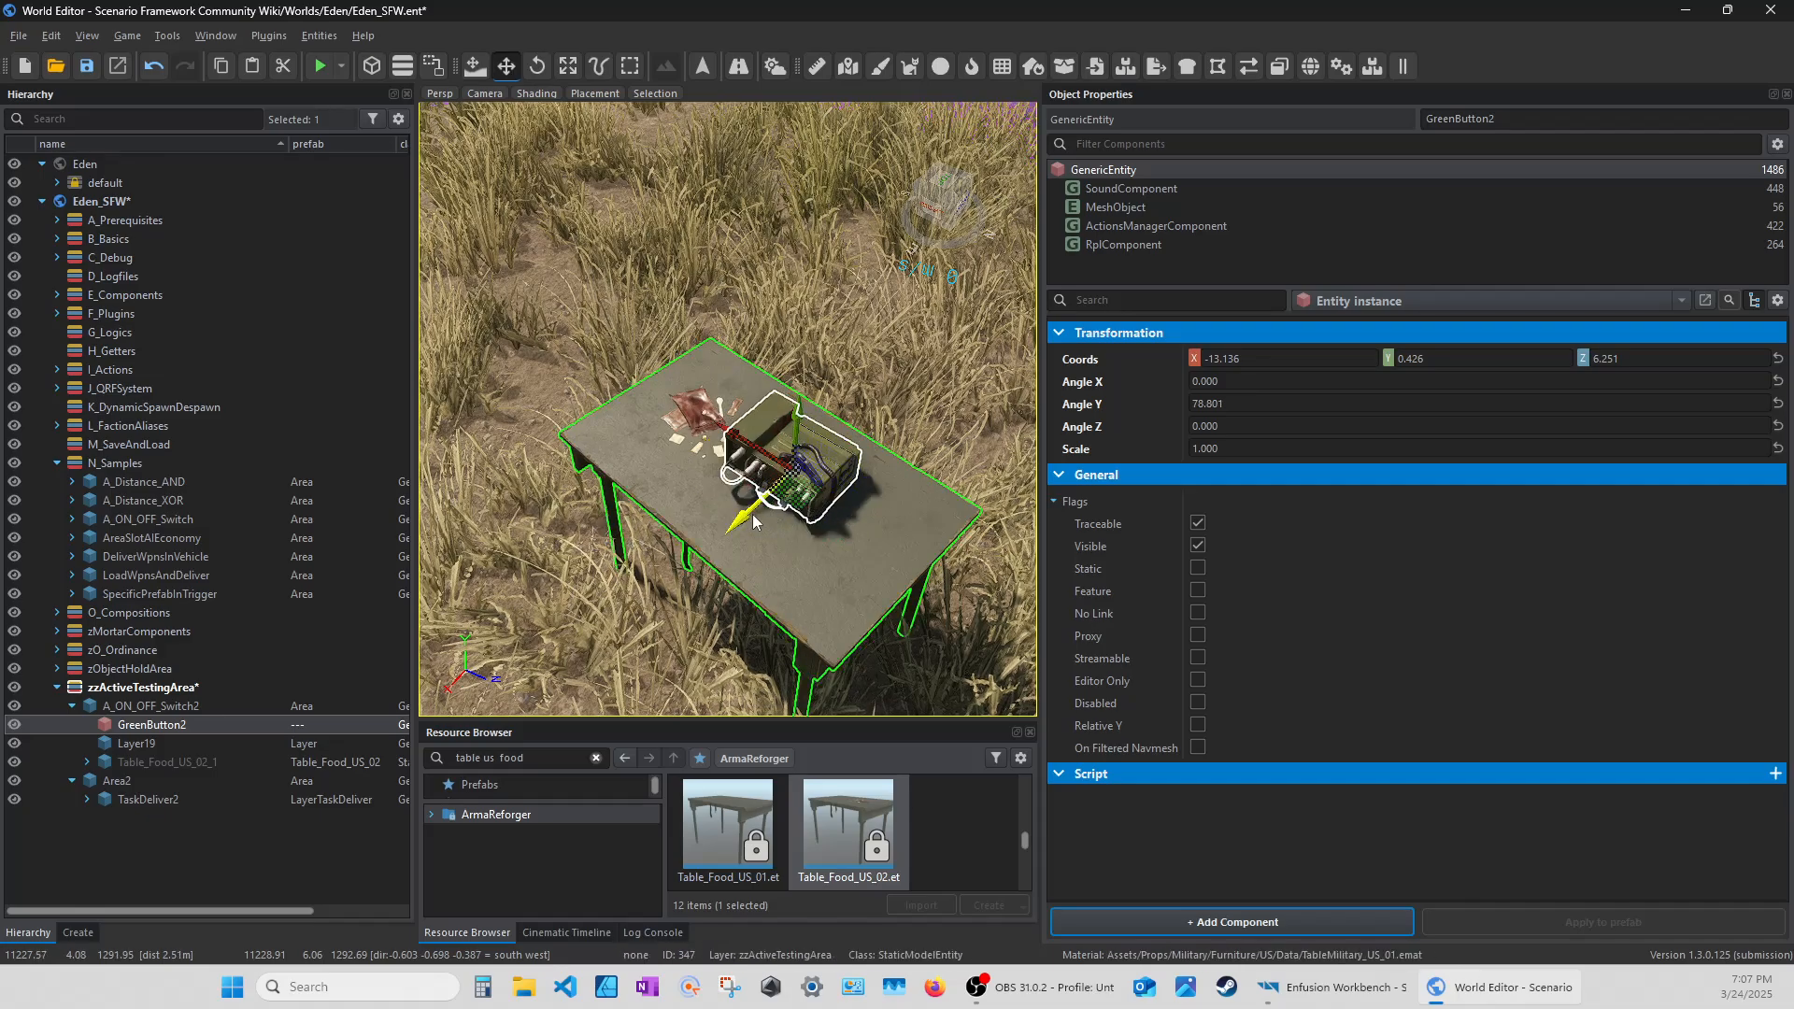
pyautogui.moveTo(724, 523); pyautogui.dragTo(710, 579)
pyautogui.press('e')
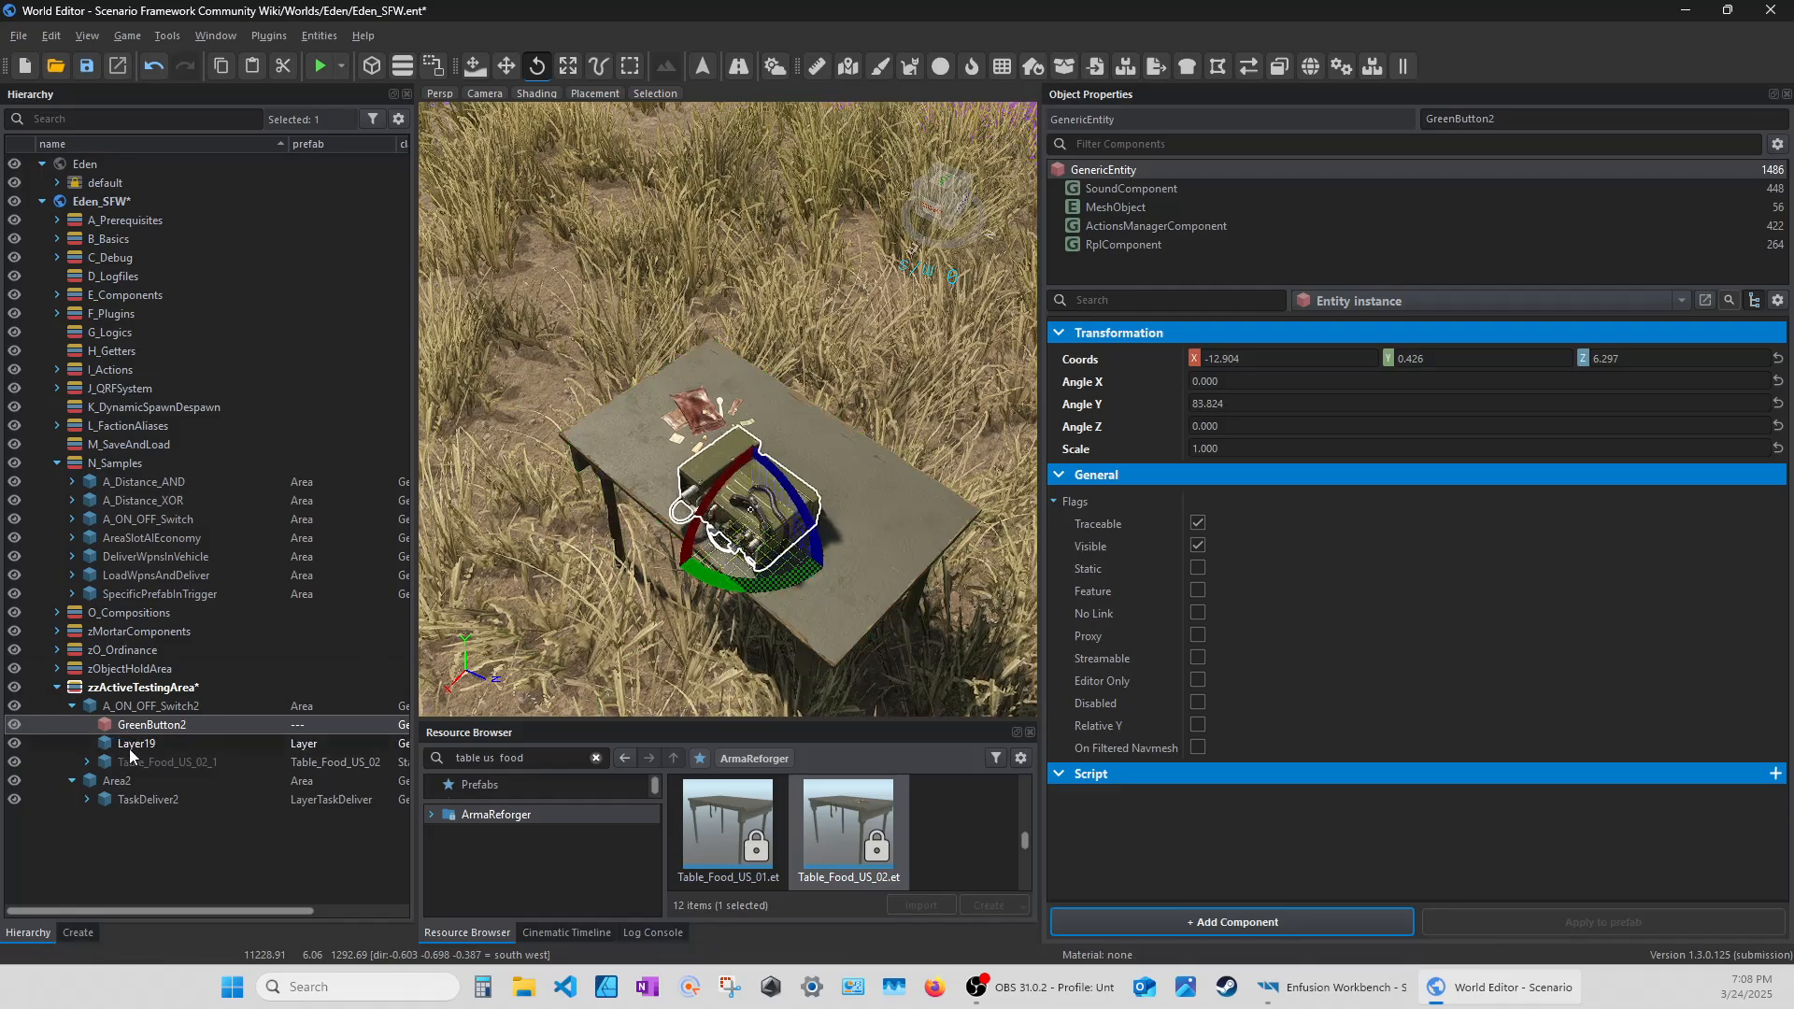
# Review the radio's sound component and its actions manager settings, including the UI Info of the additional action.
pyautogui.click(1136, 189)
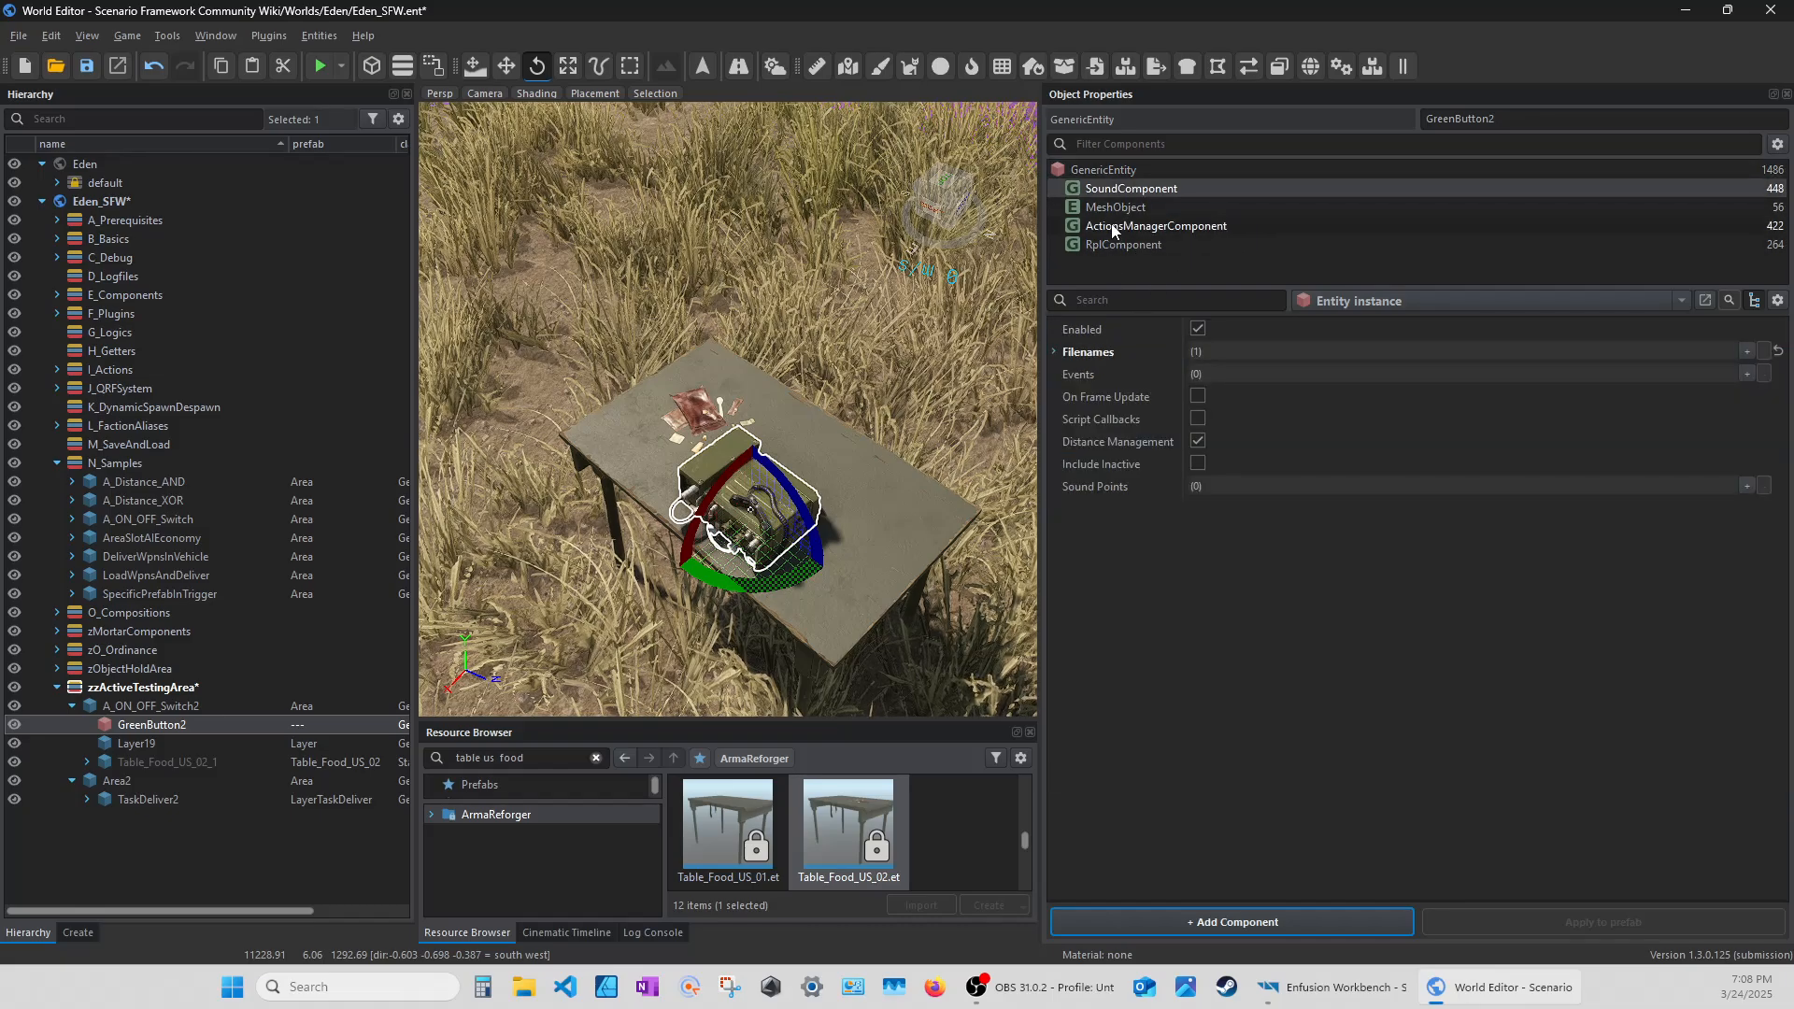
pyautogui.click(1113, 230)
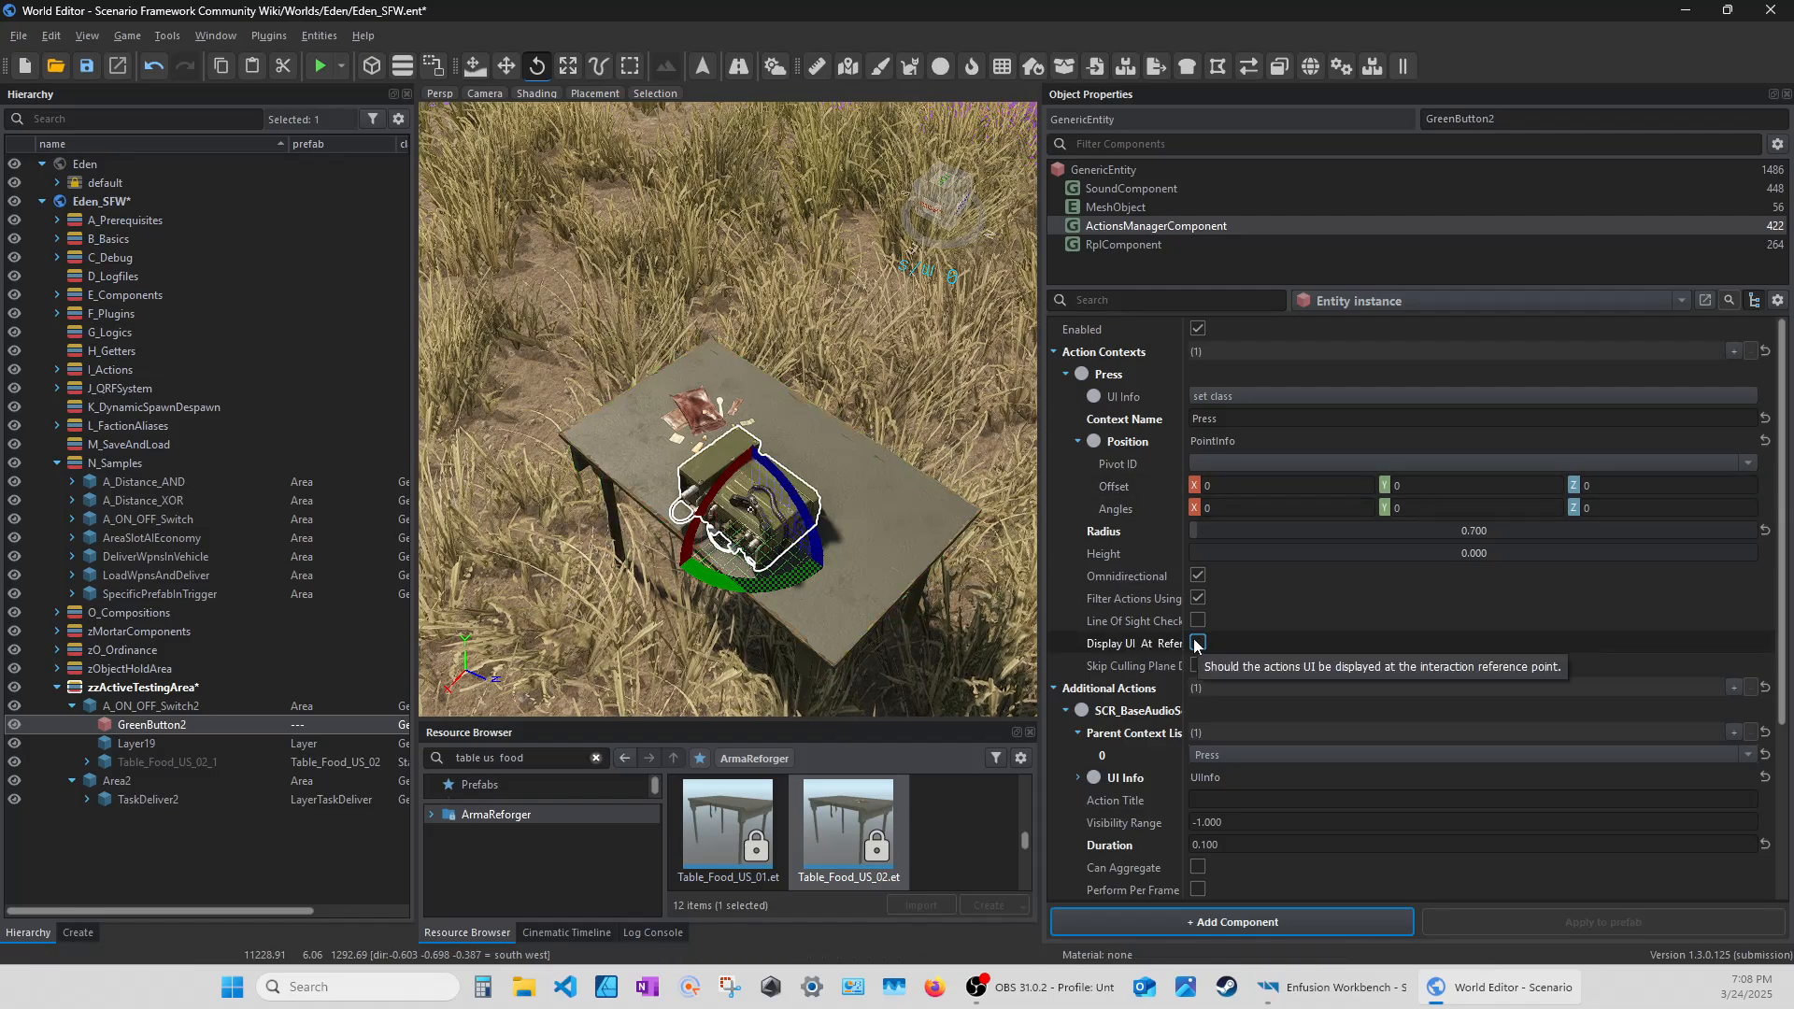
pyautogui.moveTo(1185, 643); pyautogui.dragTo(1291, 641)
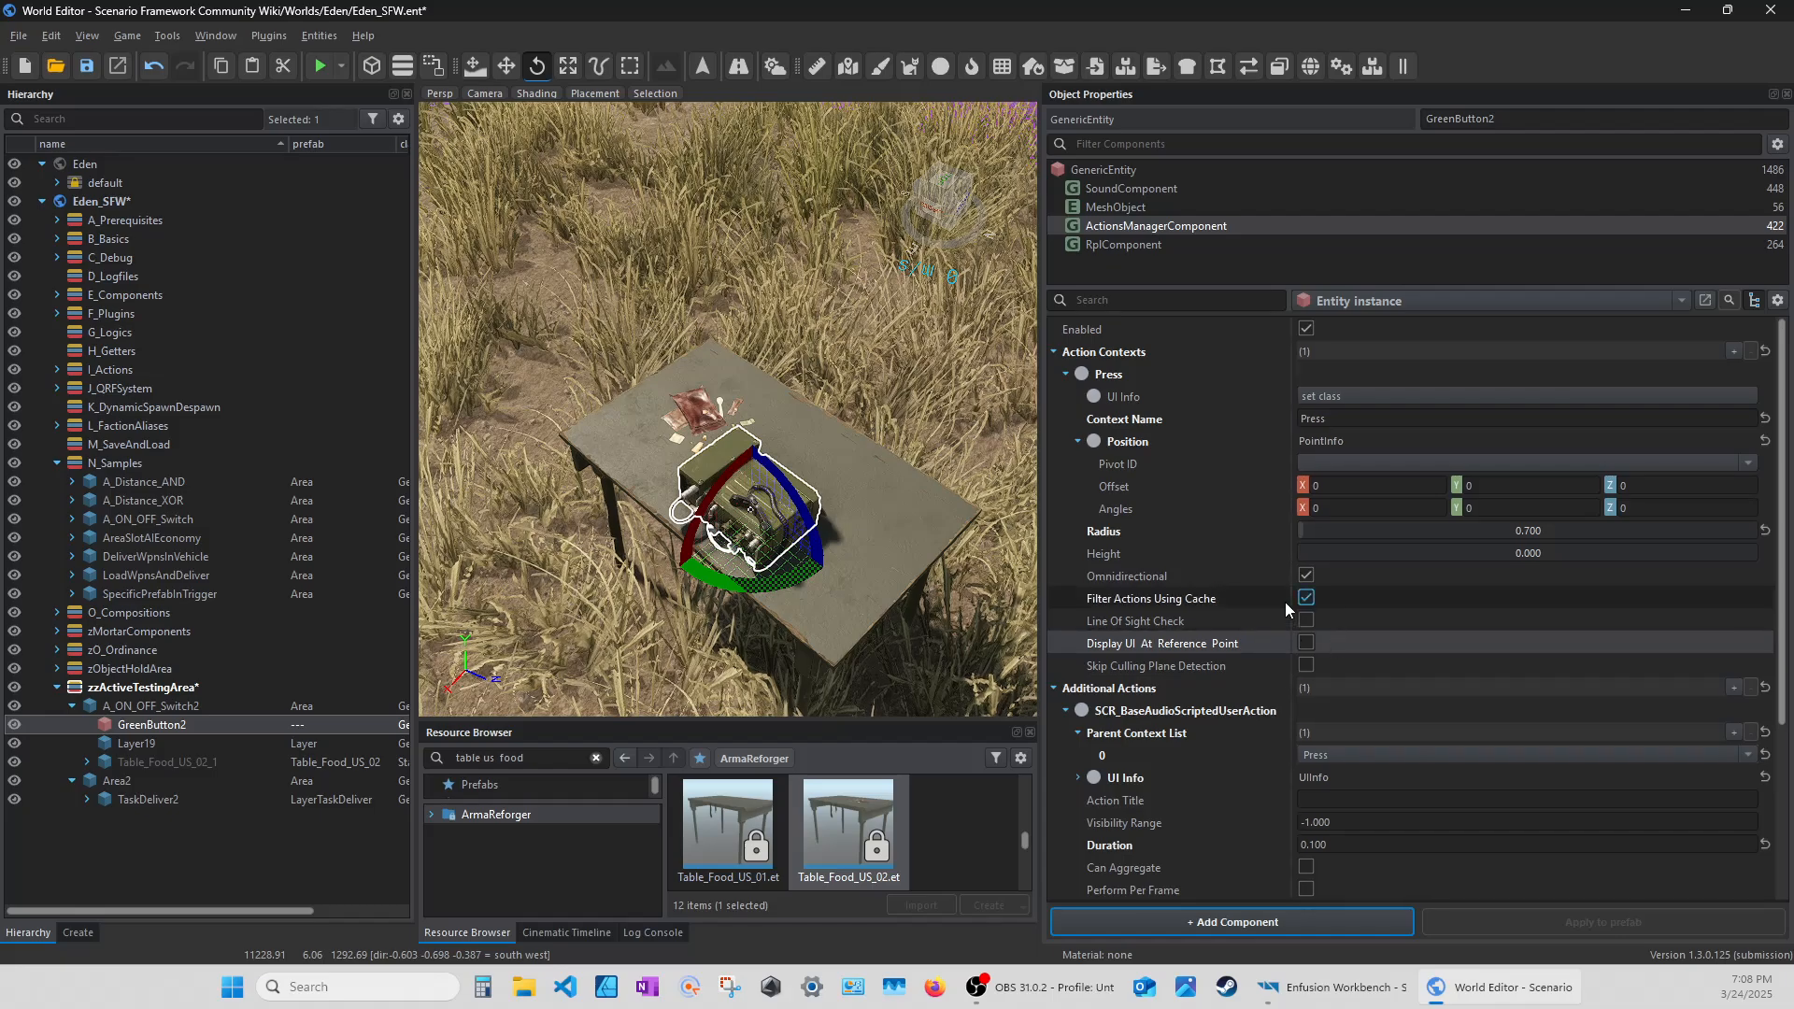
pyautogui.click(1079, 777)
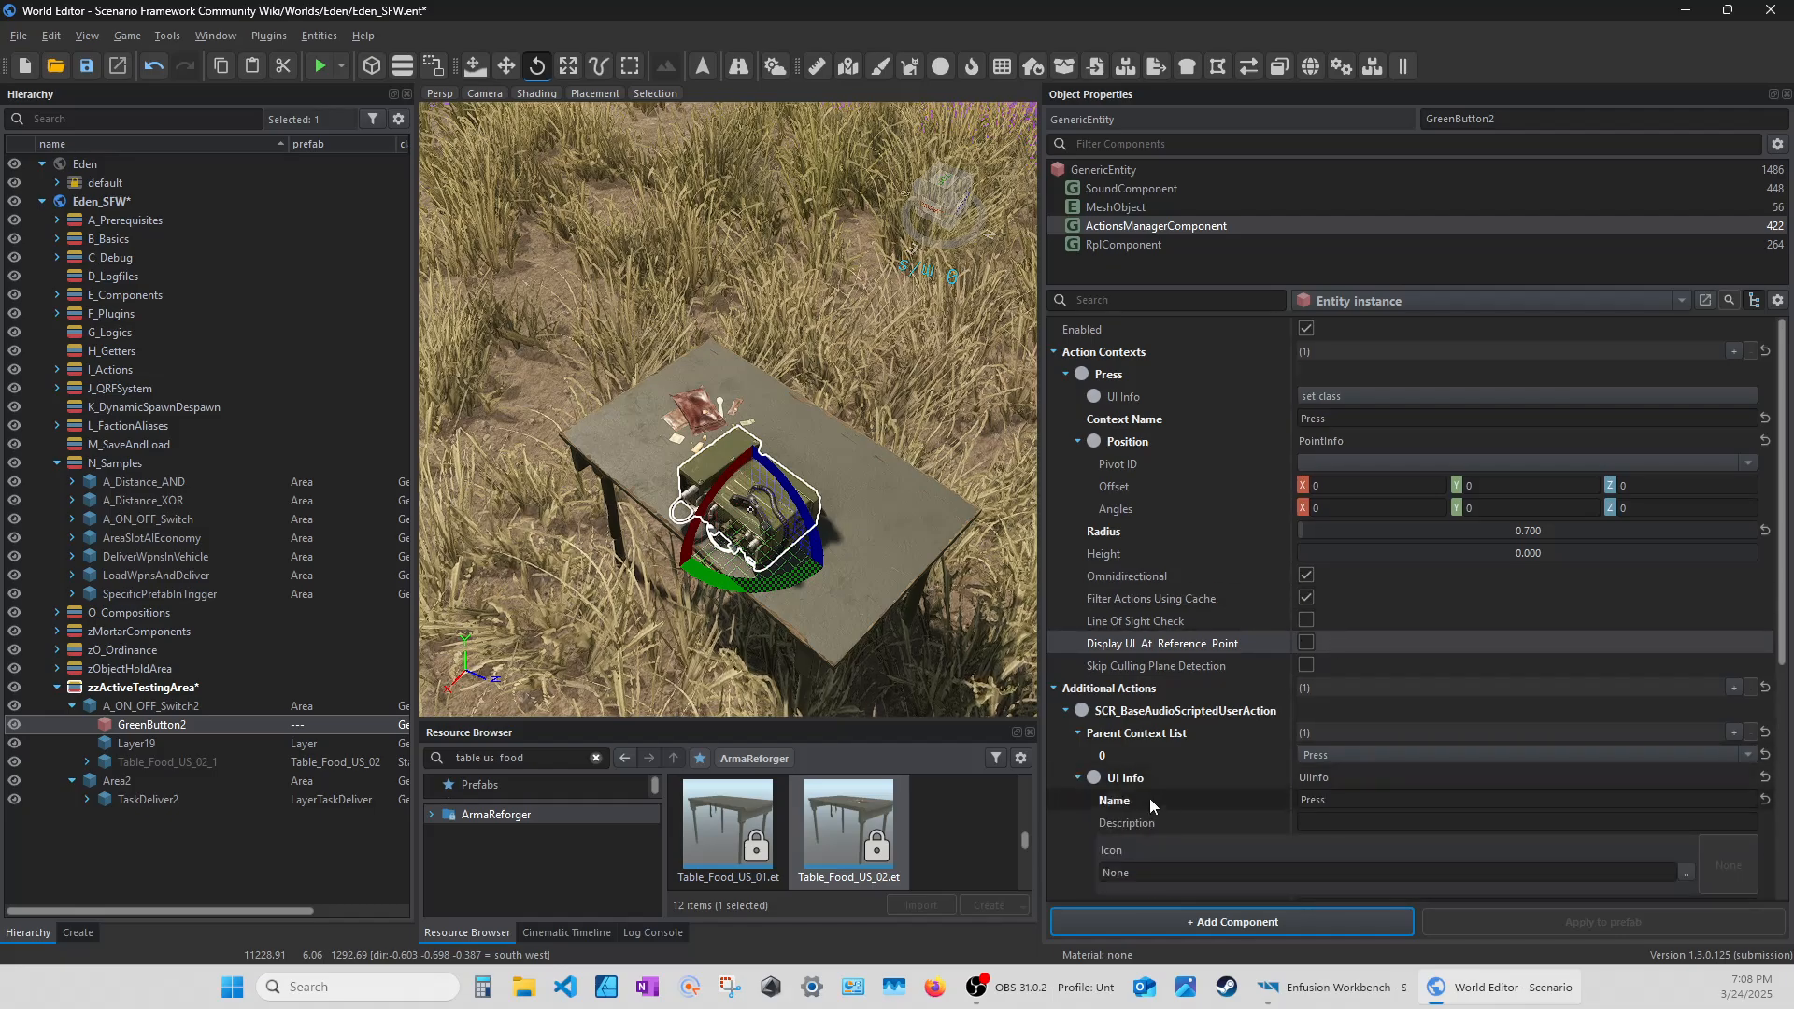
pyautogui.scroll(-4, 1248, 788)
pyautogui.scroll(4, 1280, 767)
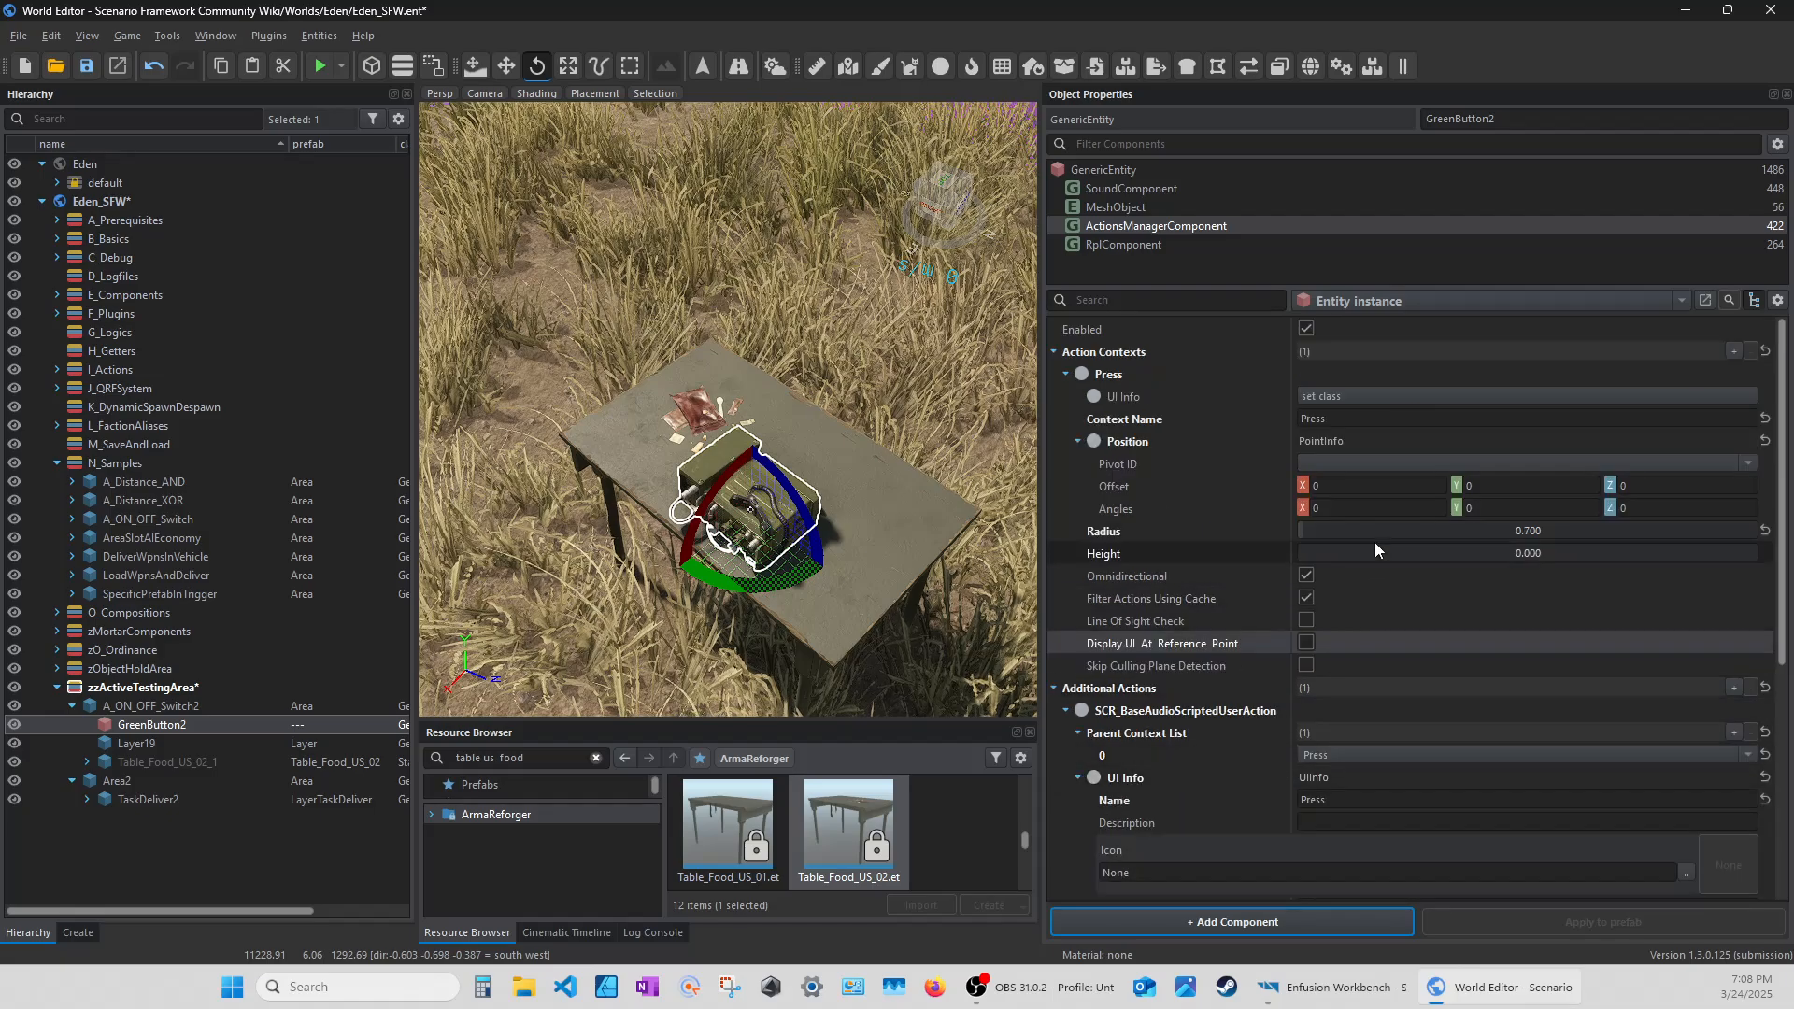
# Move the Press action context's position onto the radio's handset, with an offset of about X -0.08, Y 0.185, Z 0.074.
pyautogui.click(1484, 489)
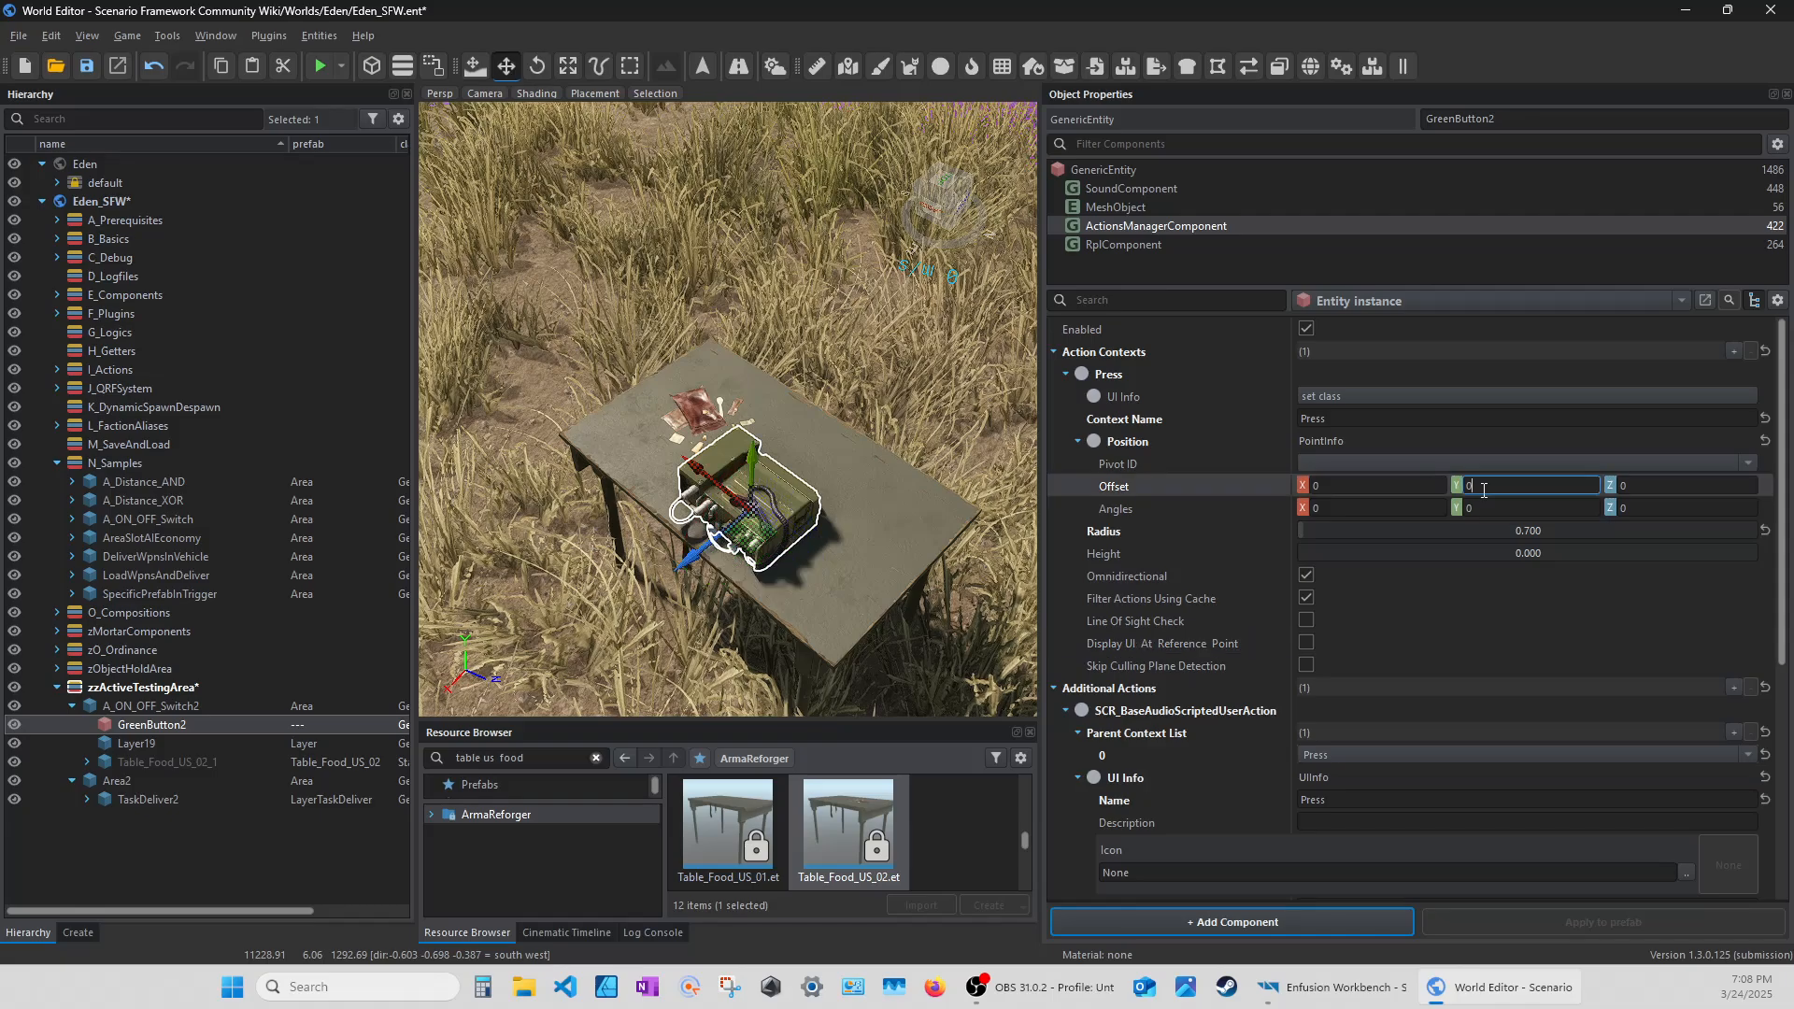
pyautogui.moveTo(754, 561)
pyautogui.mouseDown(button='right')
pyautogui.moveTo(766, 570)
pyautogui.moveTo(742, 546)
pyautogui.mouseUp(button='right')
pyautogui.scroll(6, 741, 546)
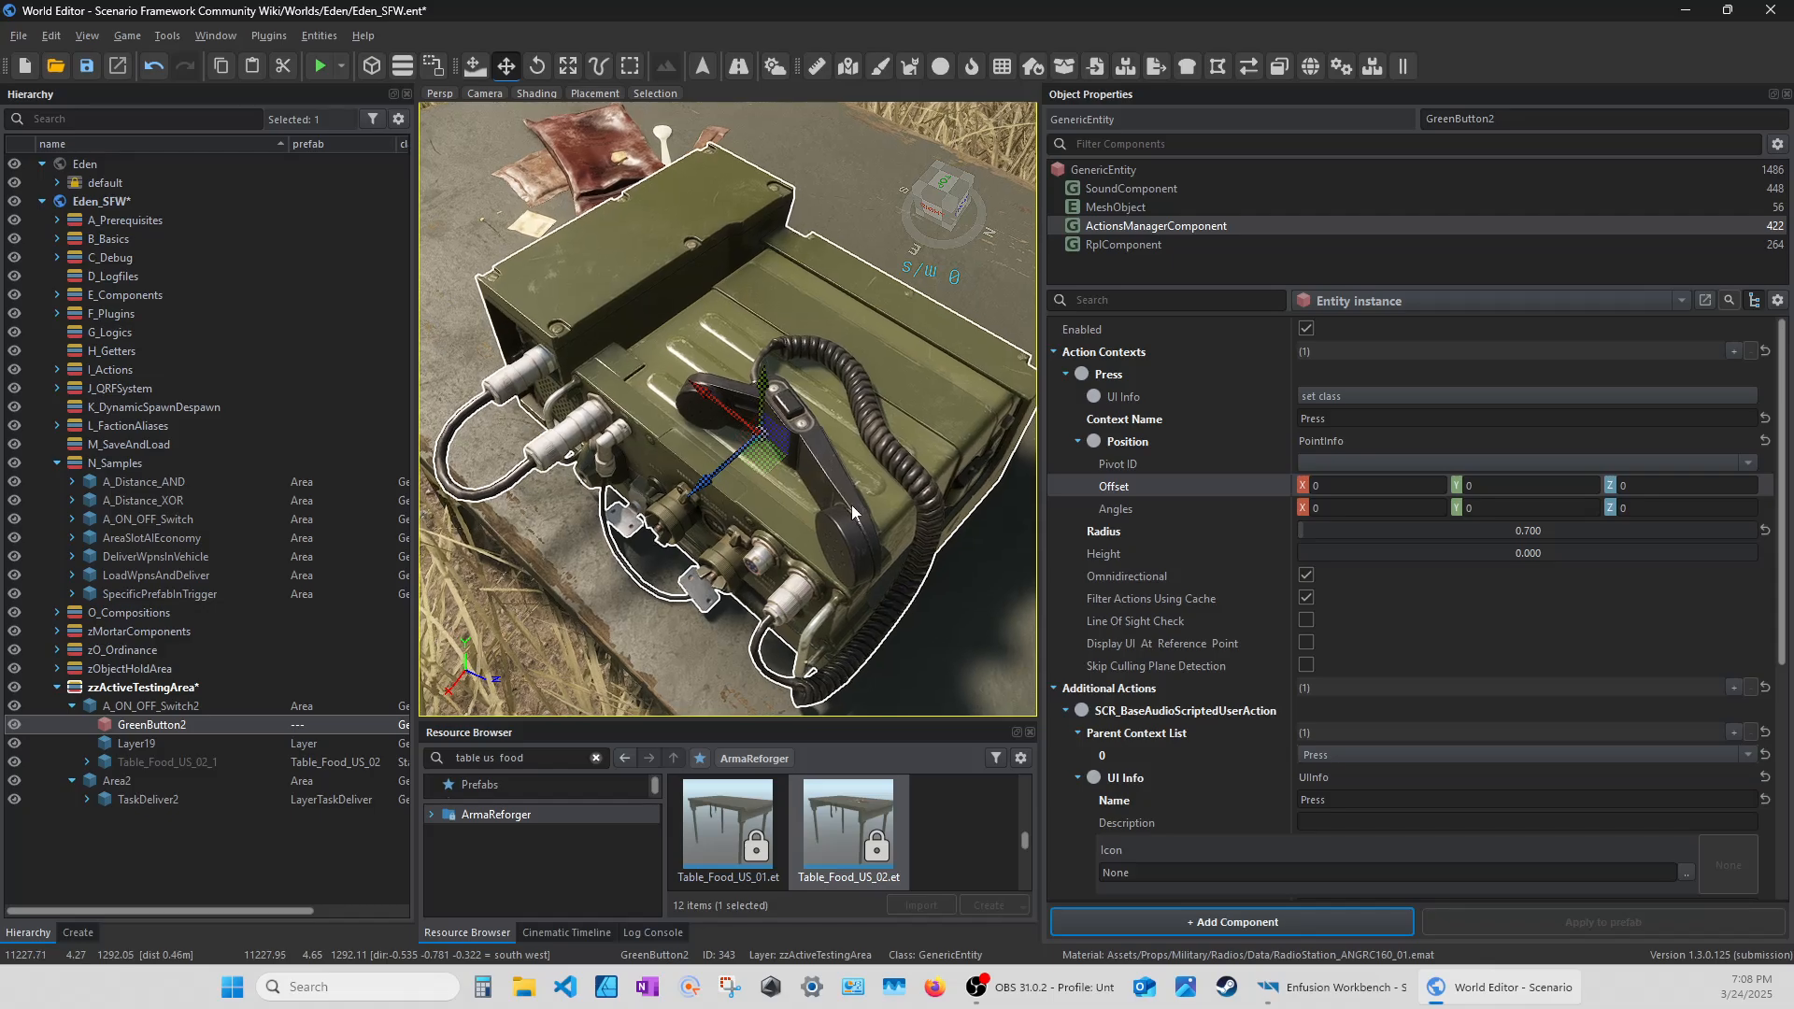
pyautogui.click(1489, 487)
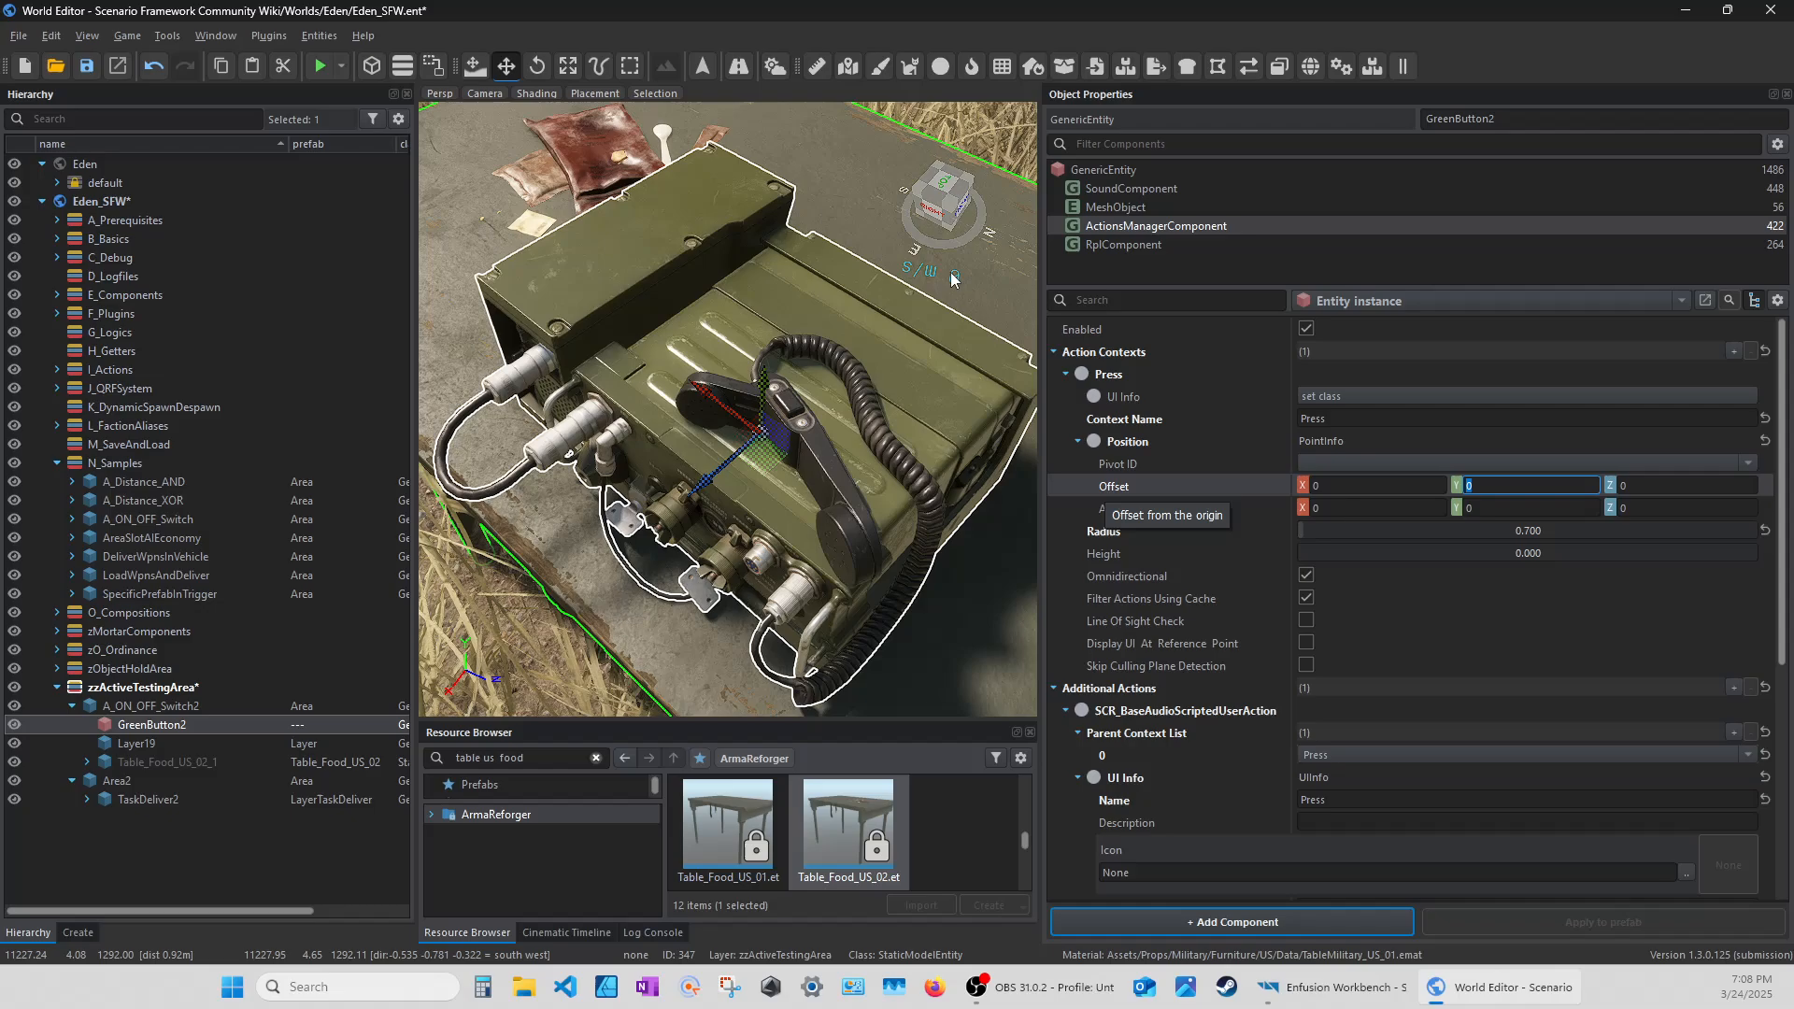
pyautogui.moveTo(764, 381); pyautogui.dragTo(780, 272)
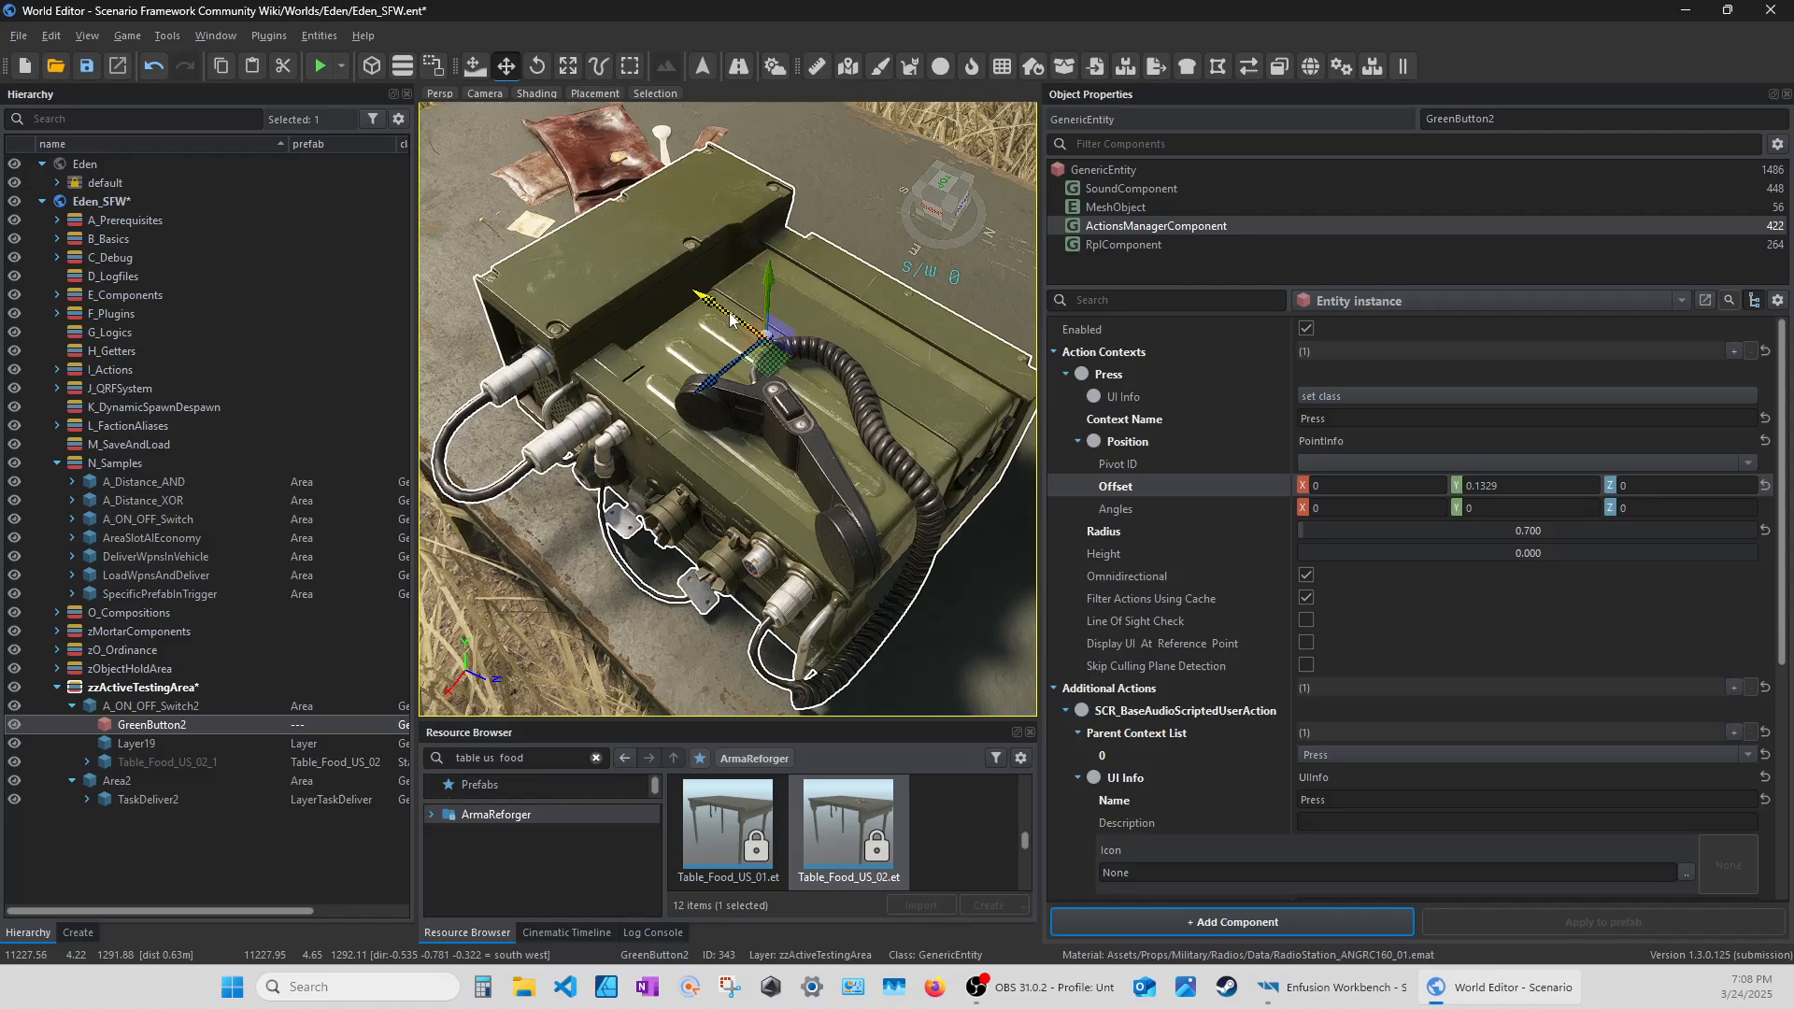
pyautogui.moveTo(730, 319); pyautogui.dragTo(754, 329)
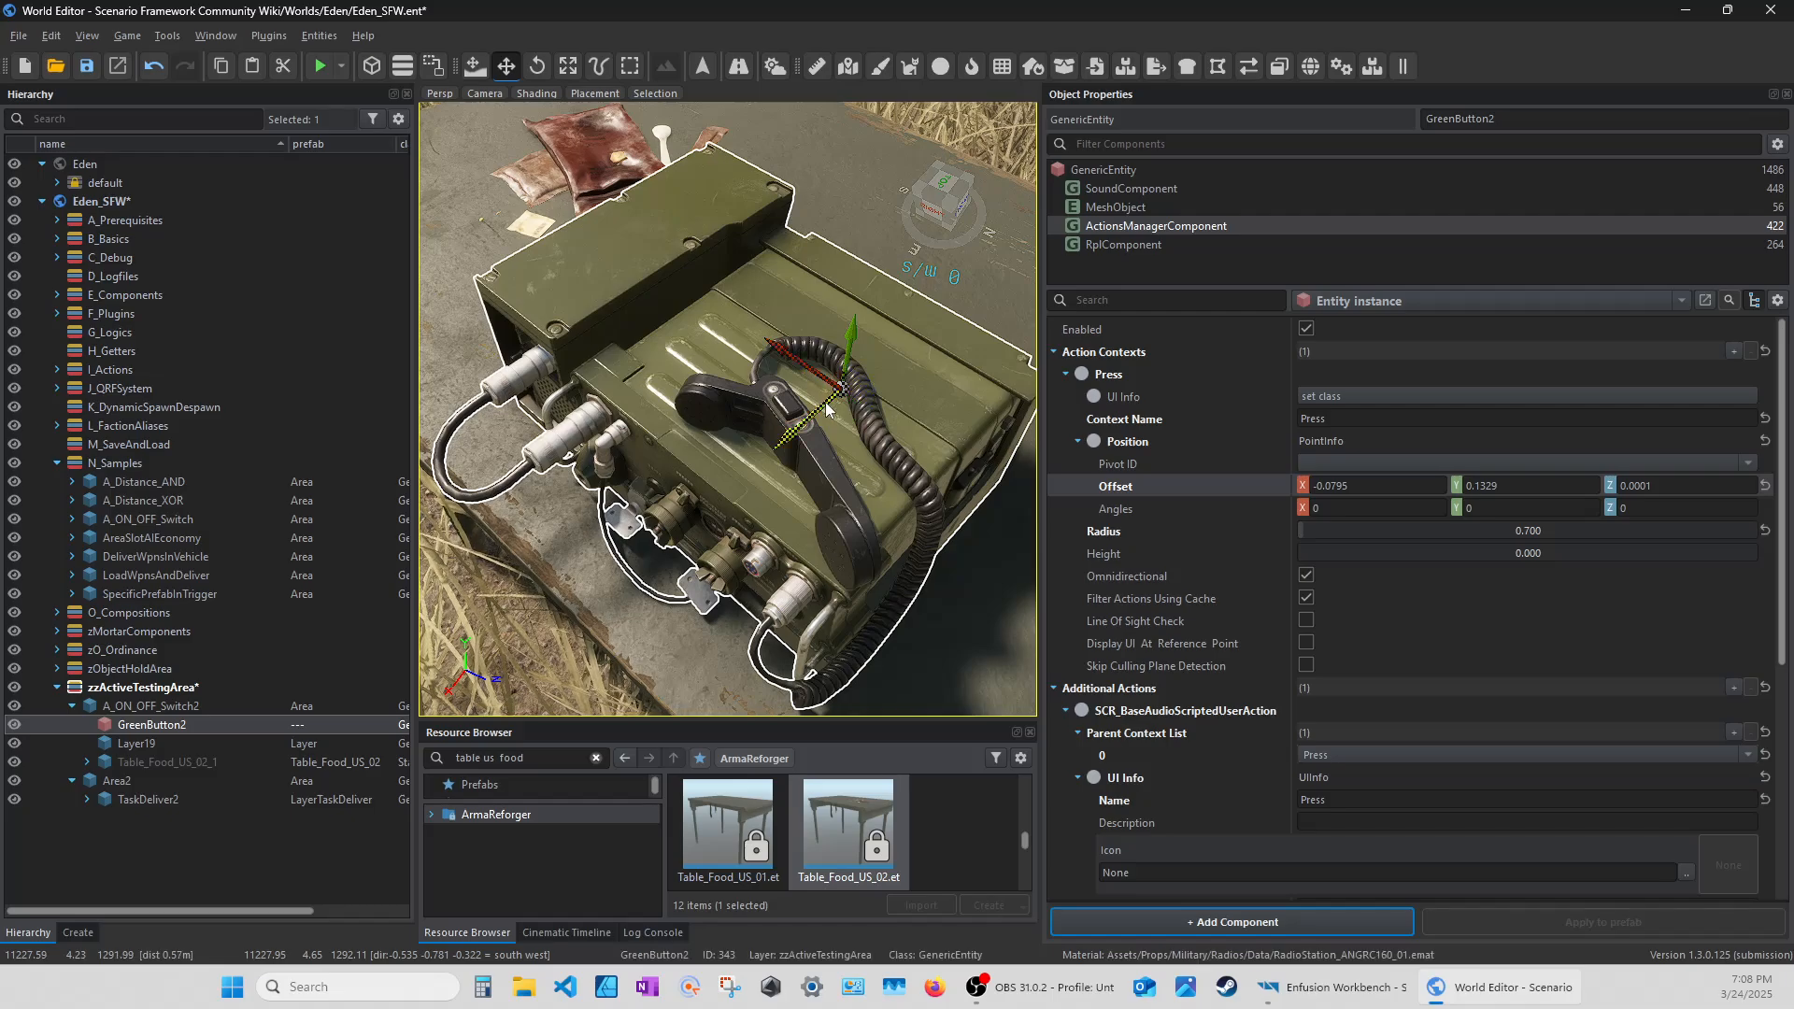
pyautogui.moveTo(826, 409); pyautogui.dragTo(788, 372)
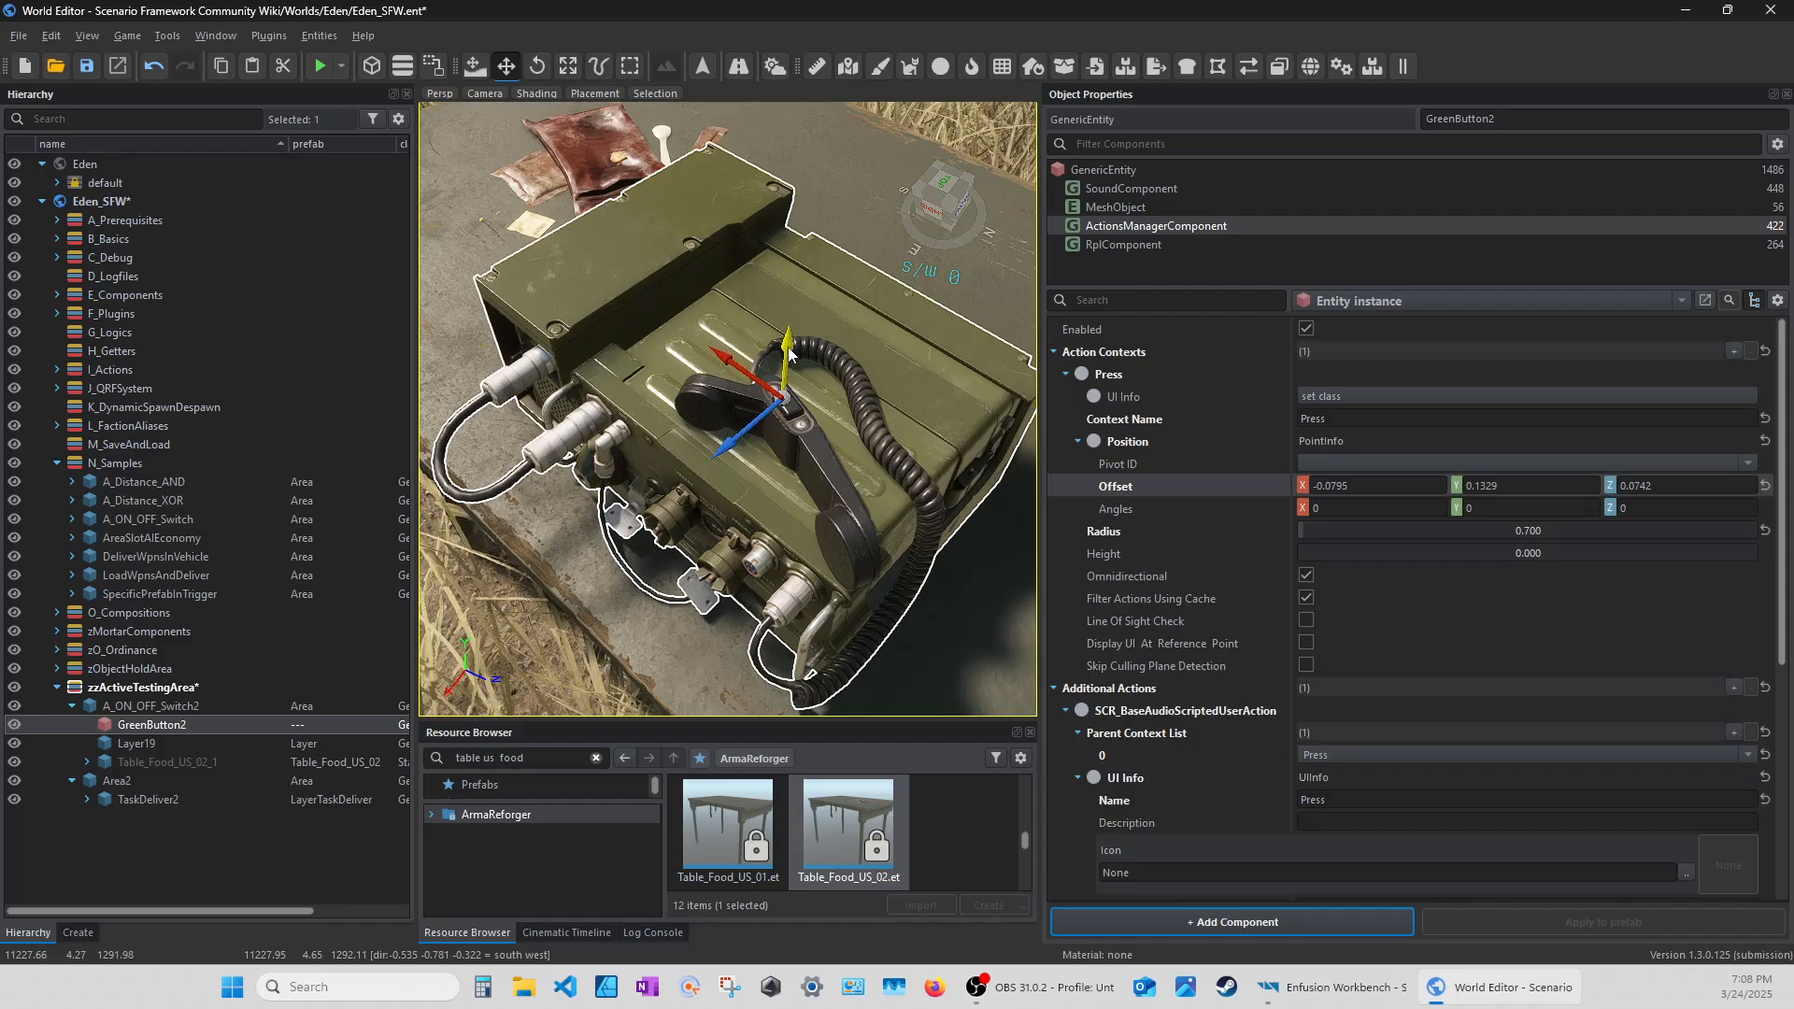
pyautogui.moveTo(789, 348); pyautogui.dragTo(789, 347)
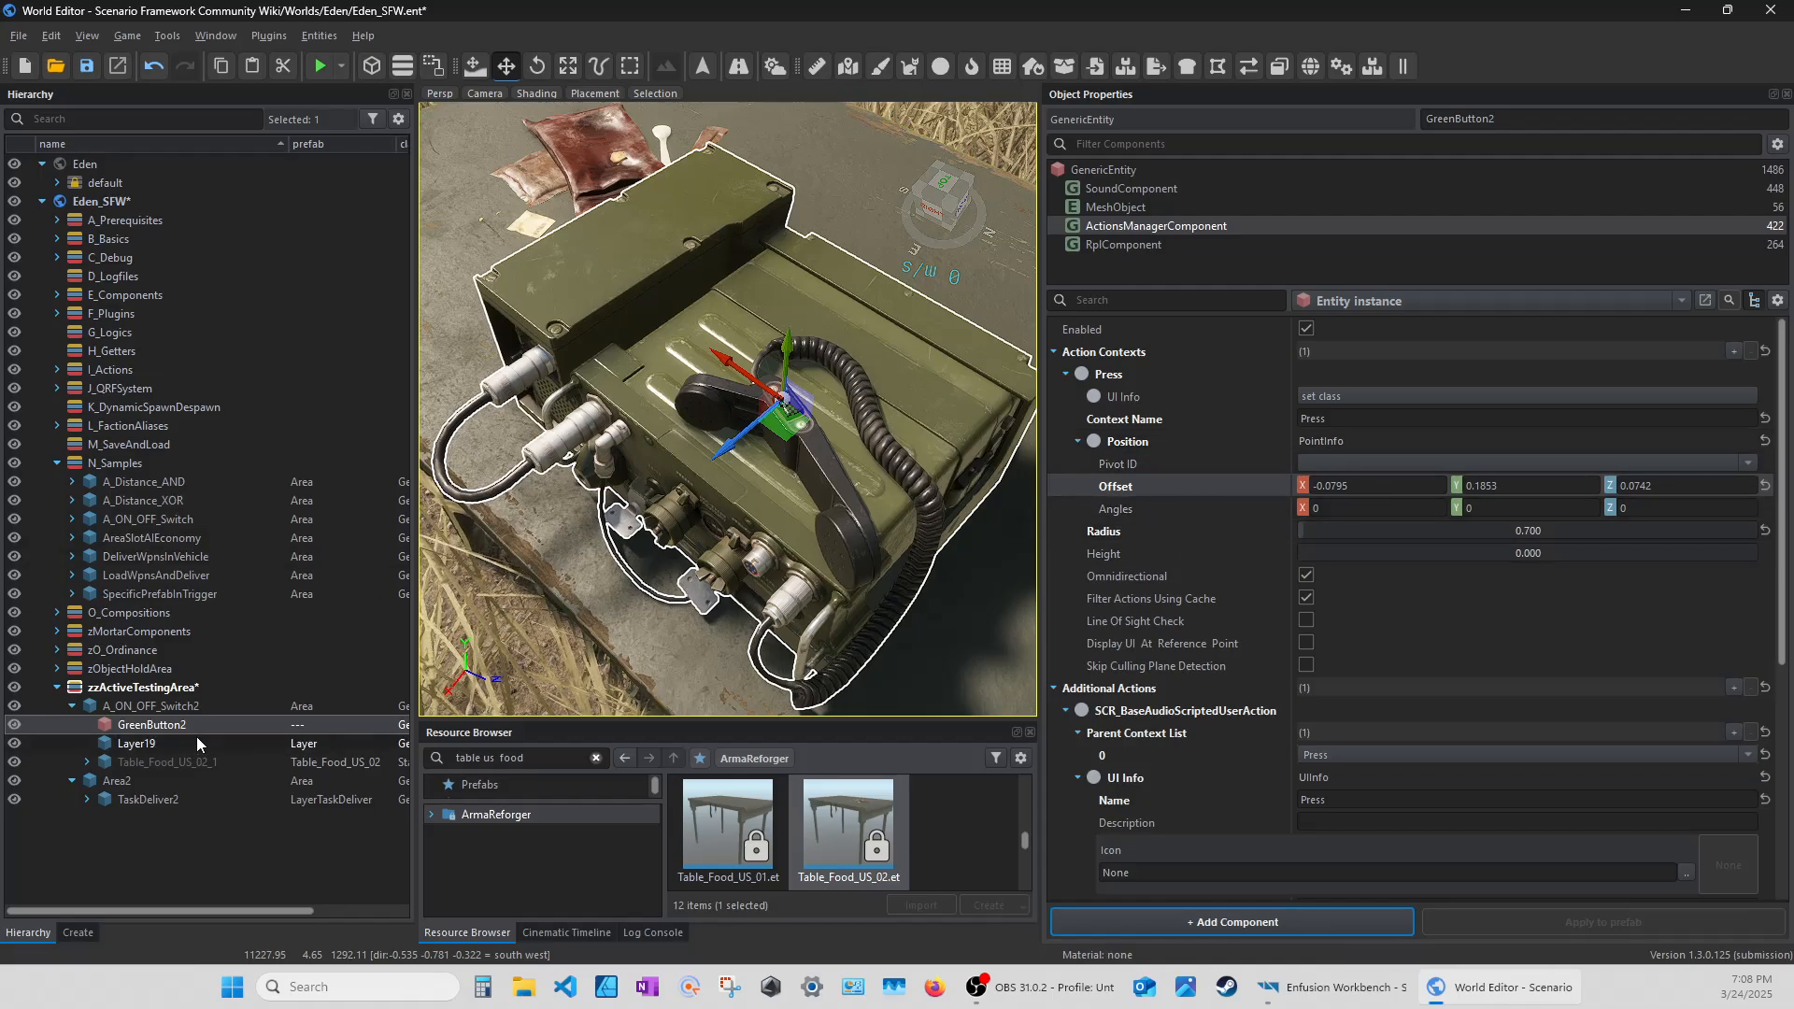
pyautogui.click(1486, 486)
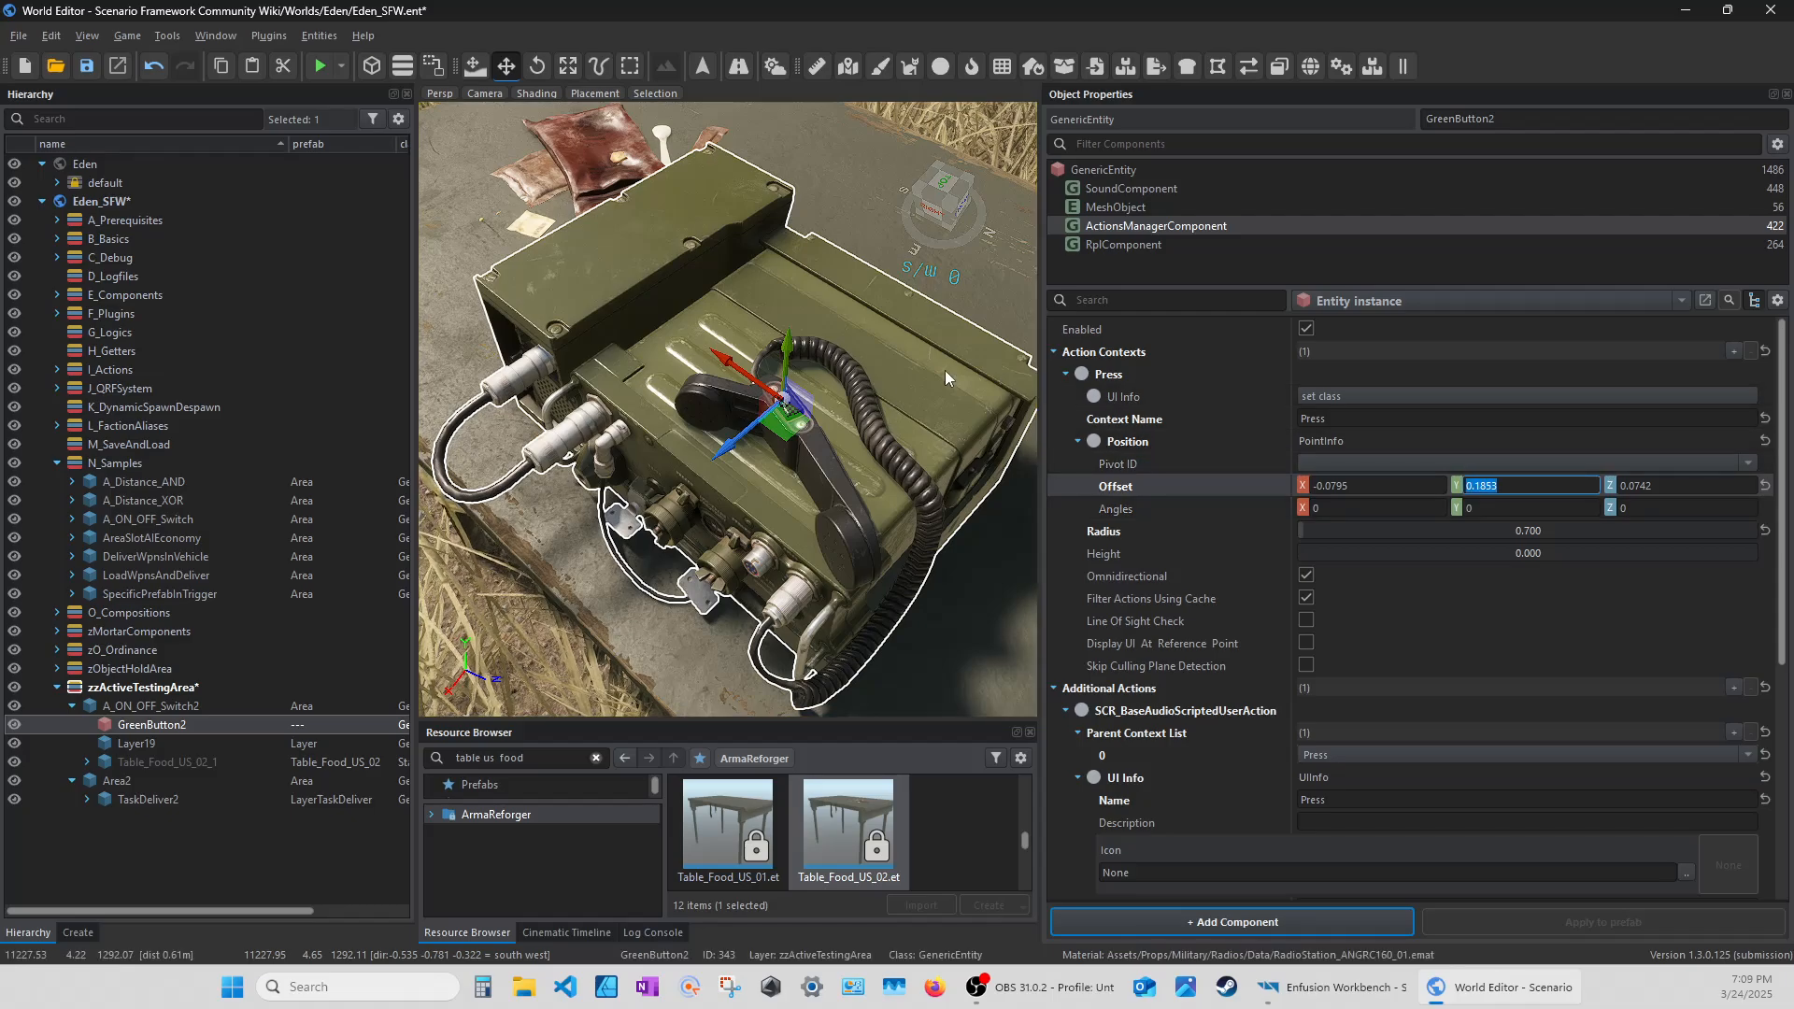
pyautogui.click(135, 743)
pyautogui.click(129, 730)
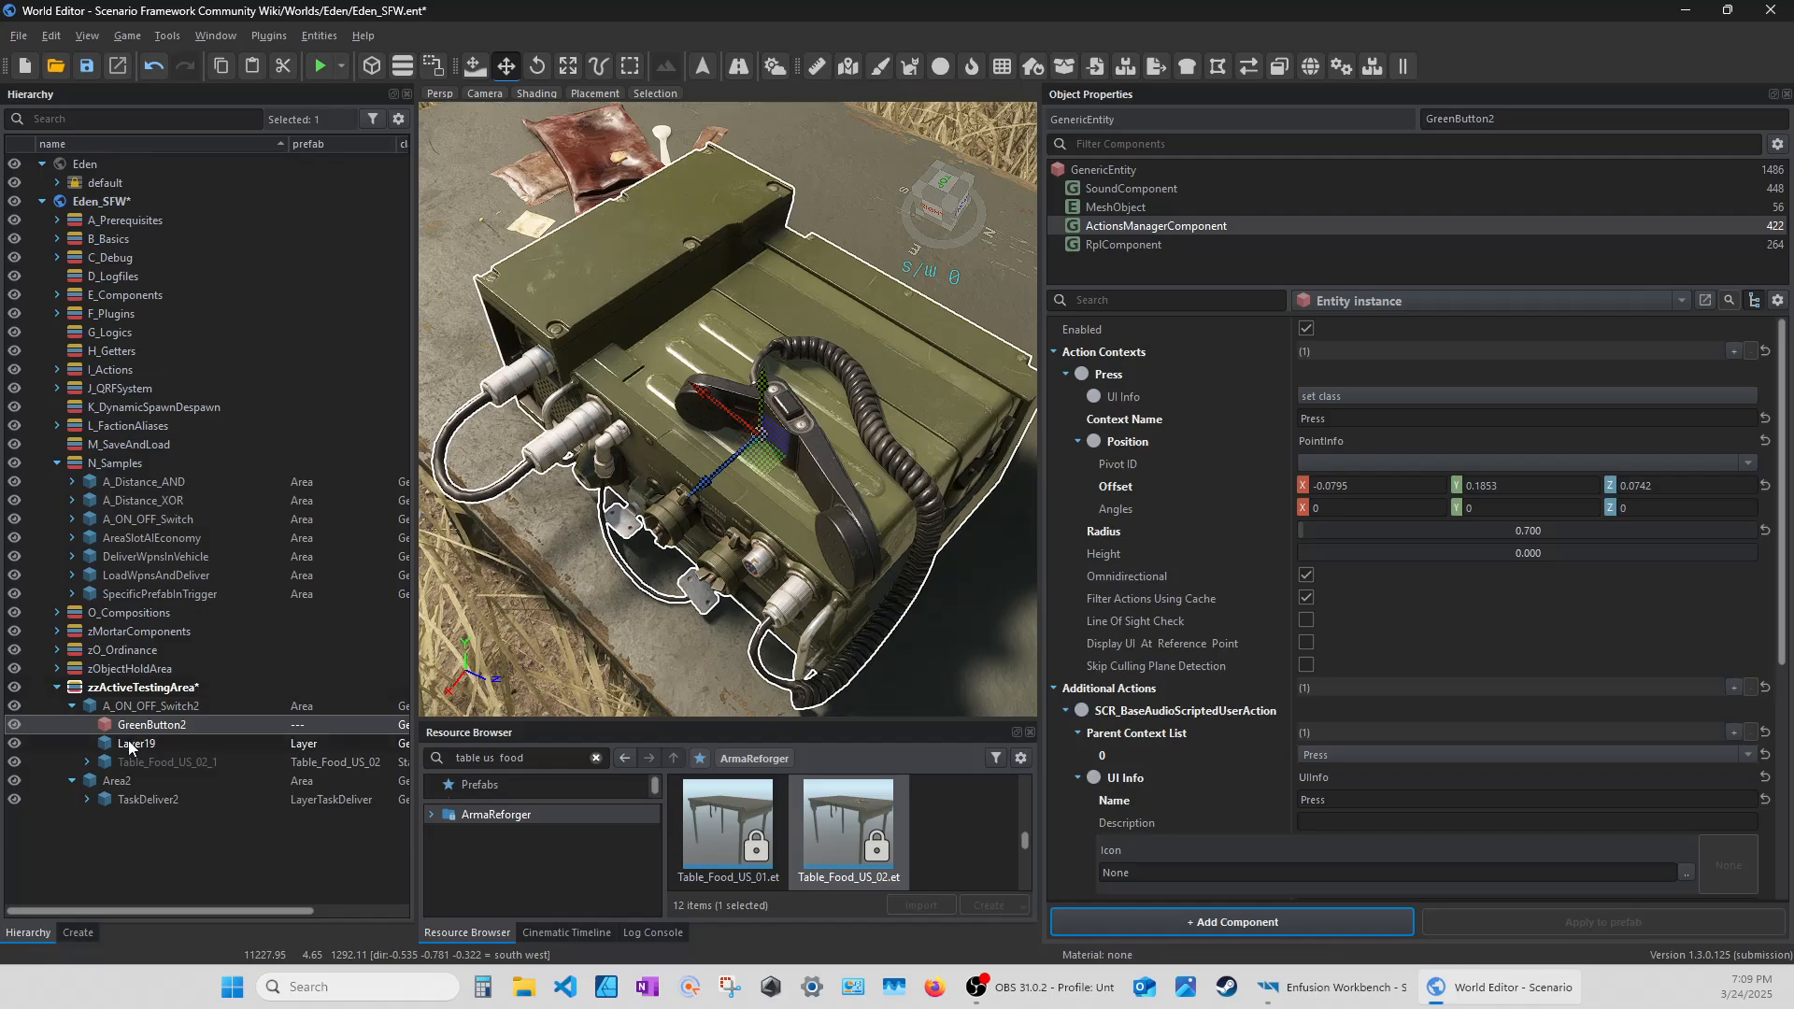
pyautogui.click(128, 741)
pyautogui.click(141, 726)
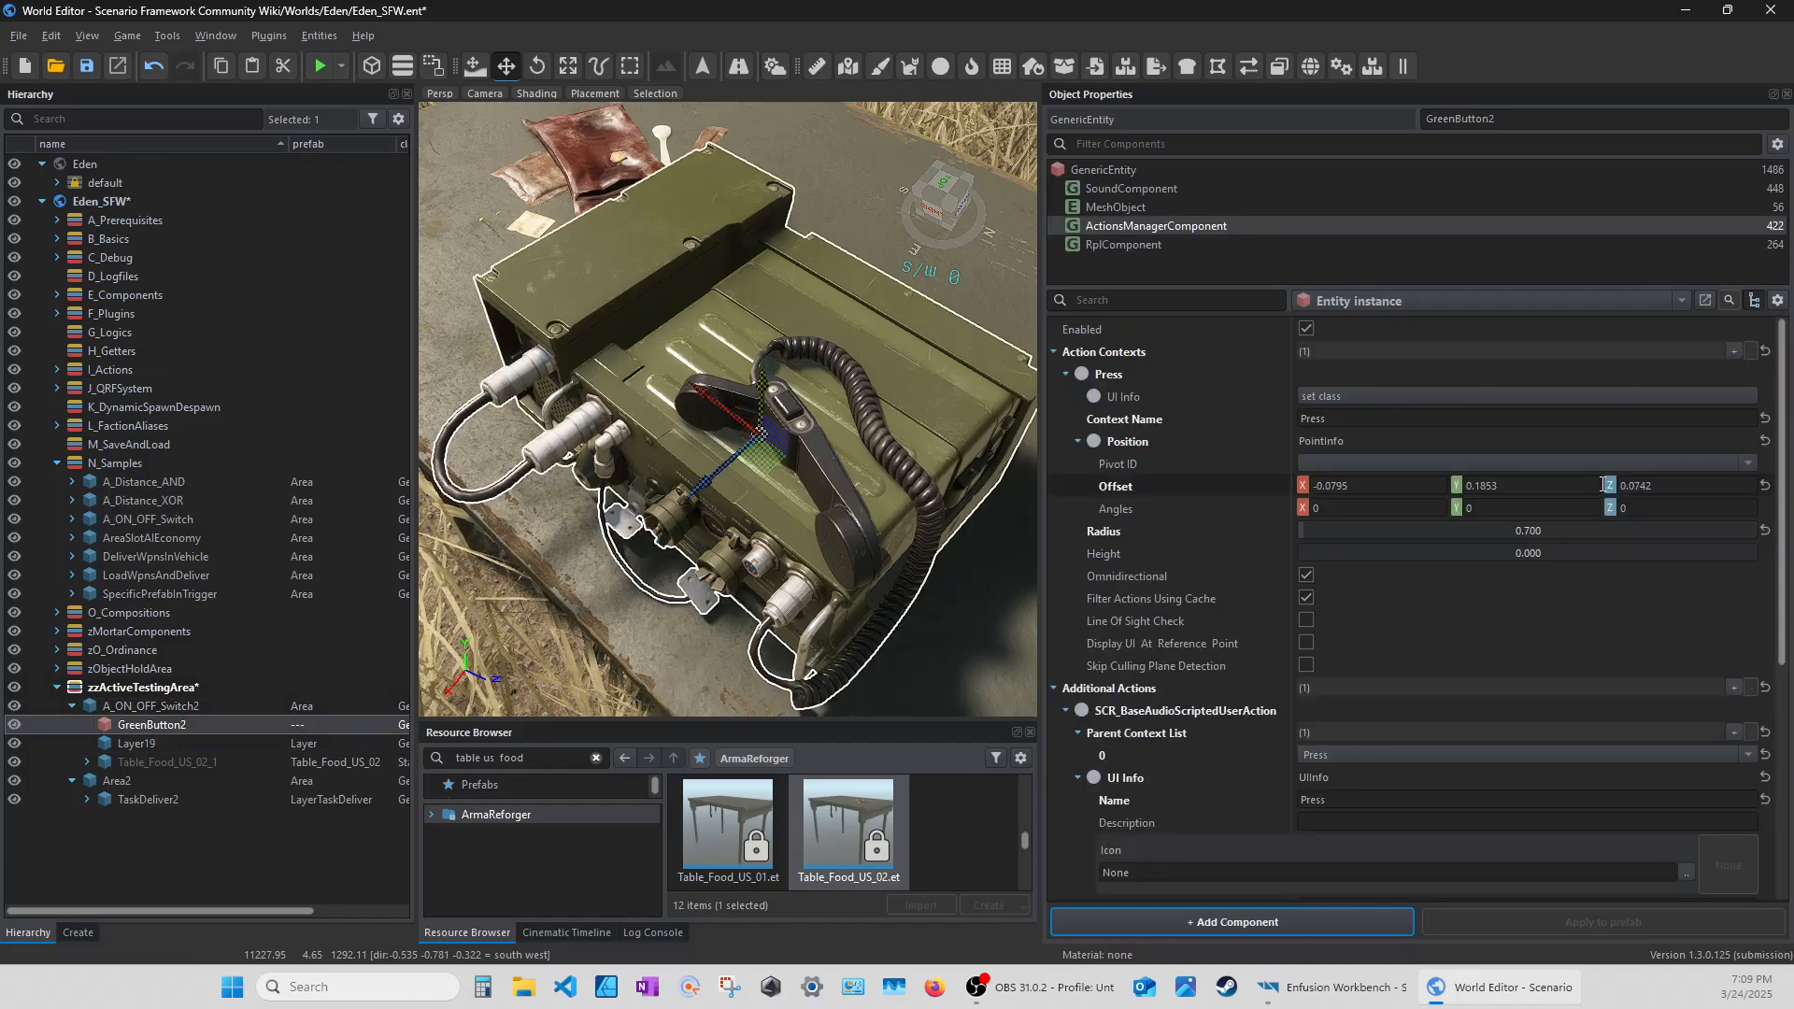
pyautogui.click(1521, 485)
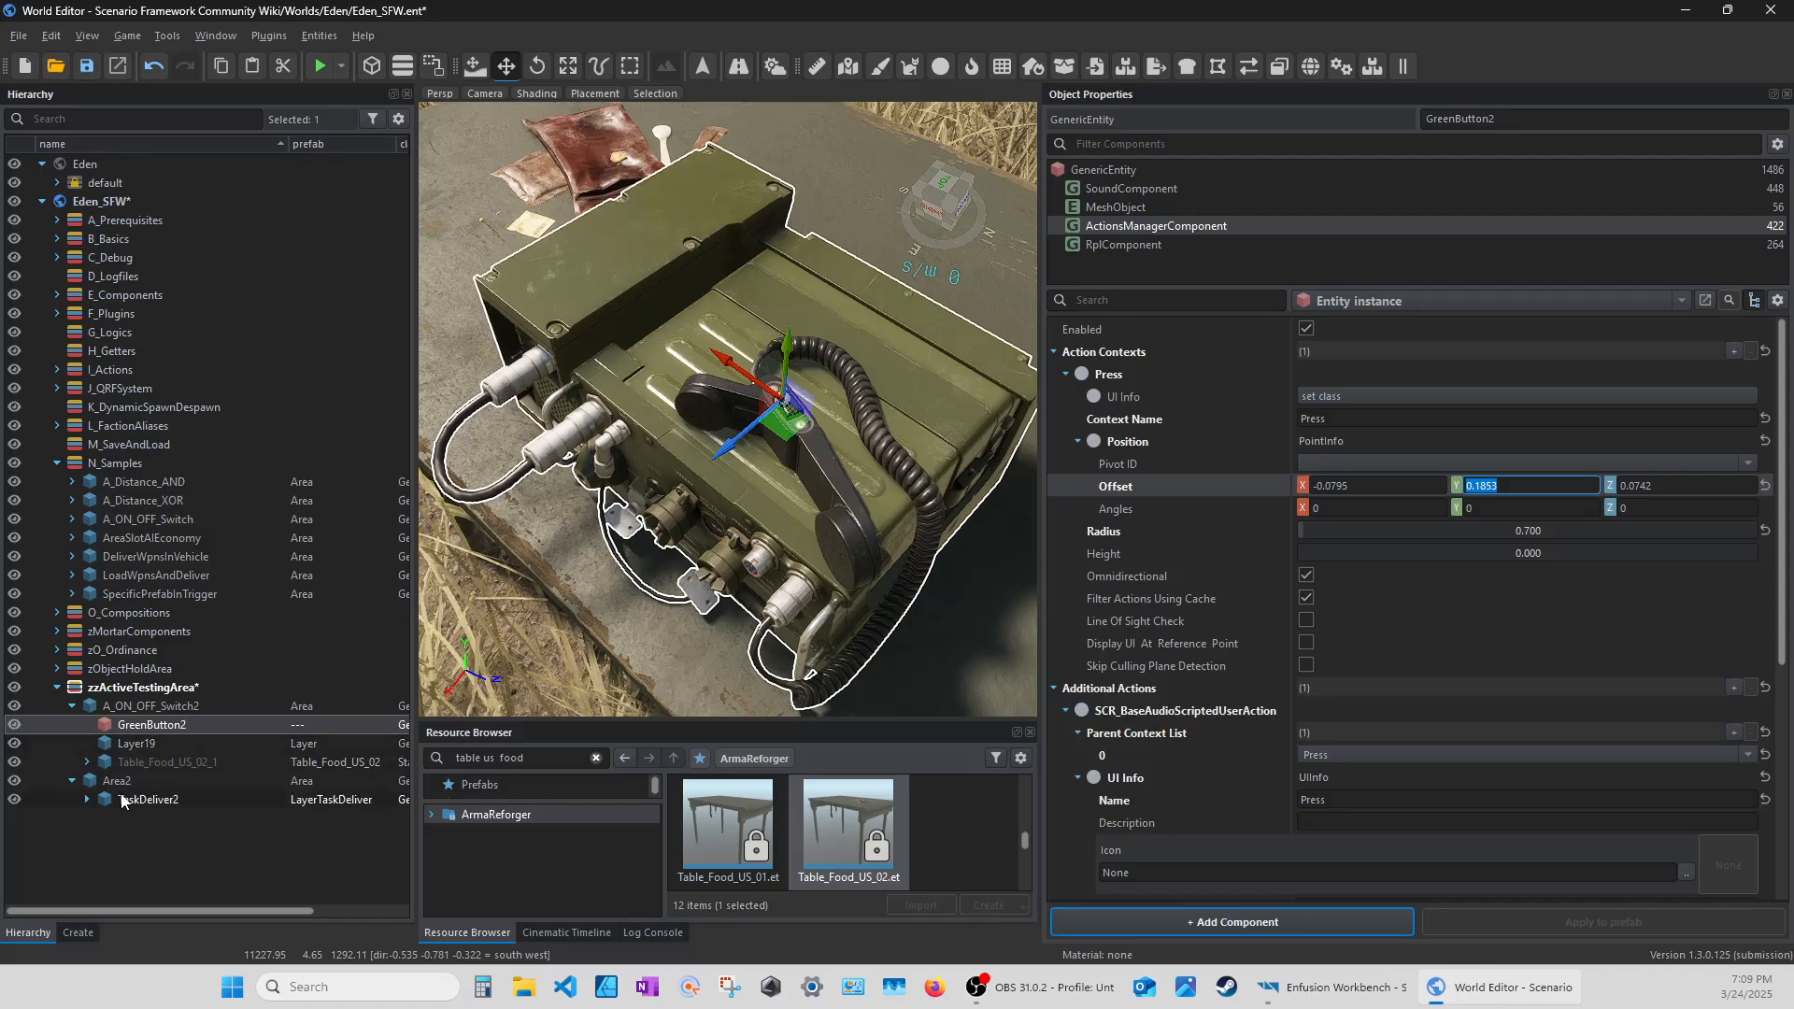
# Copy the On User Action Event from the activation actions of Layer19's SCR_ScenarioFrameworkLayerBase component.
pyautogui.click(149, 799)
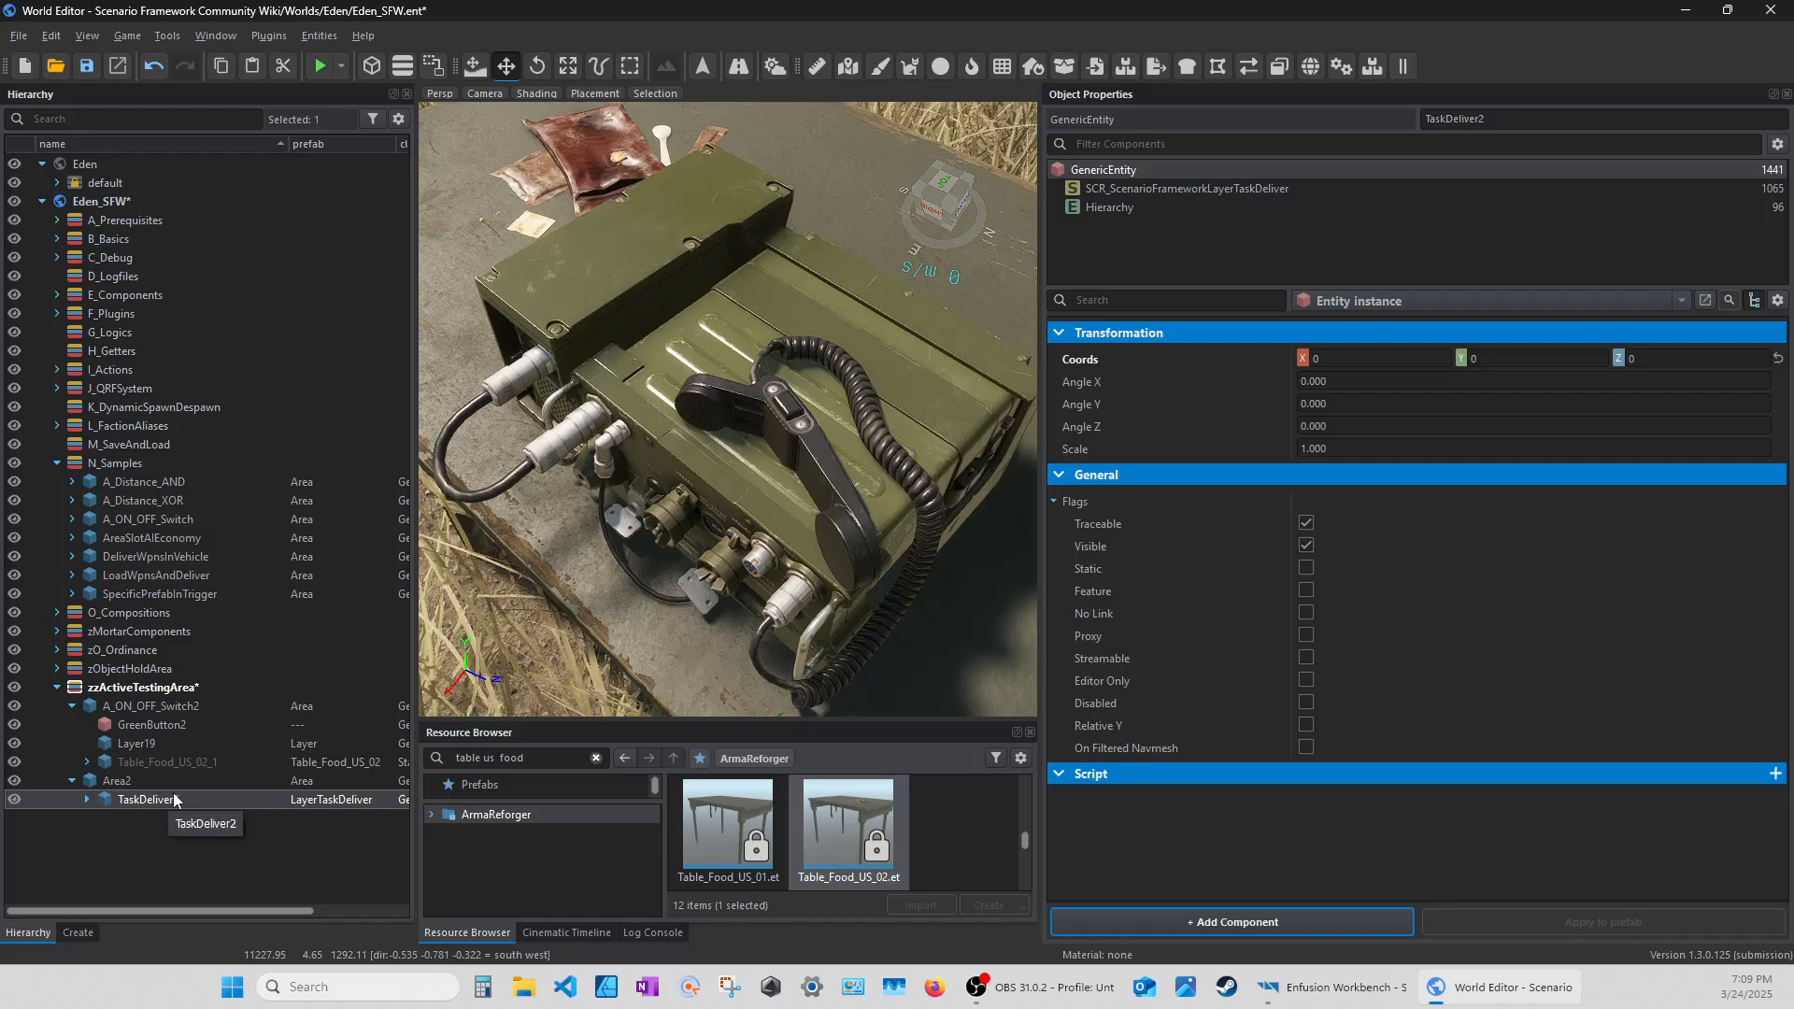
pyautogui.click(149, 744)
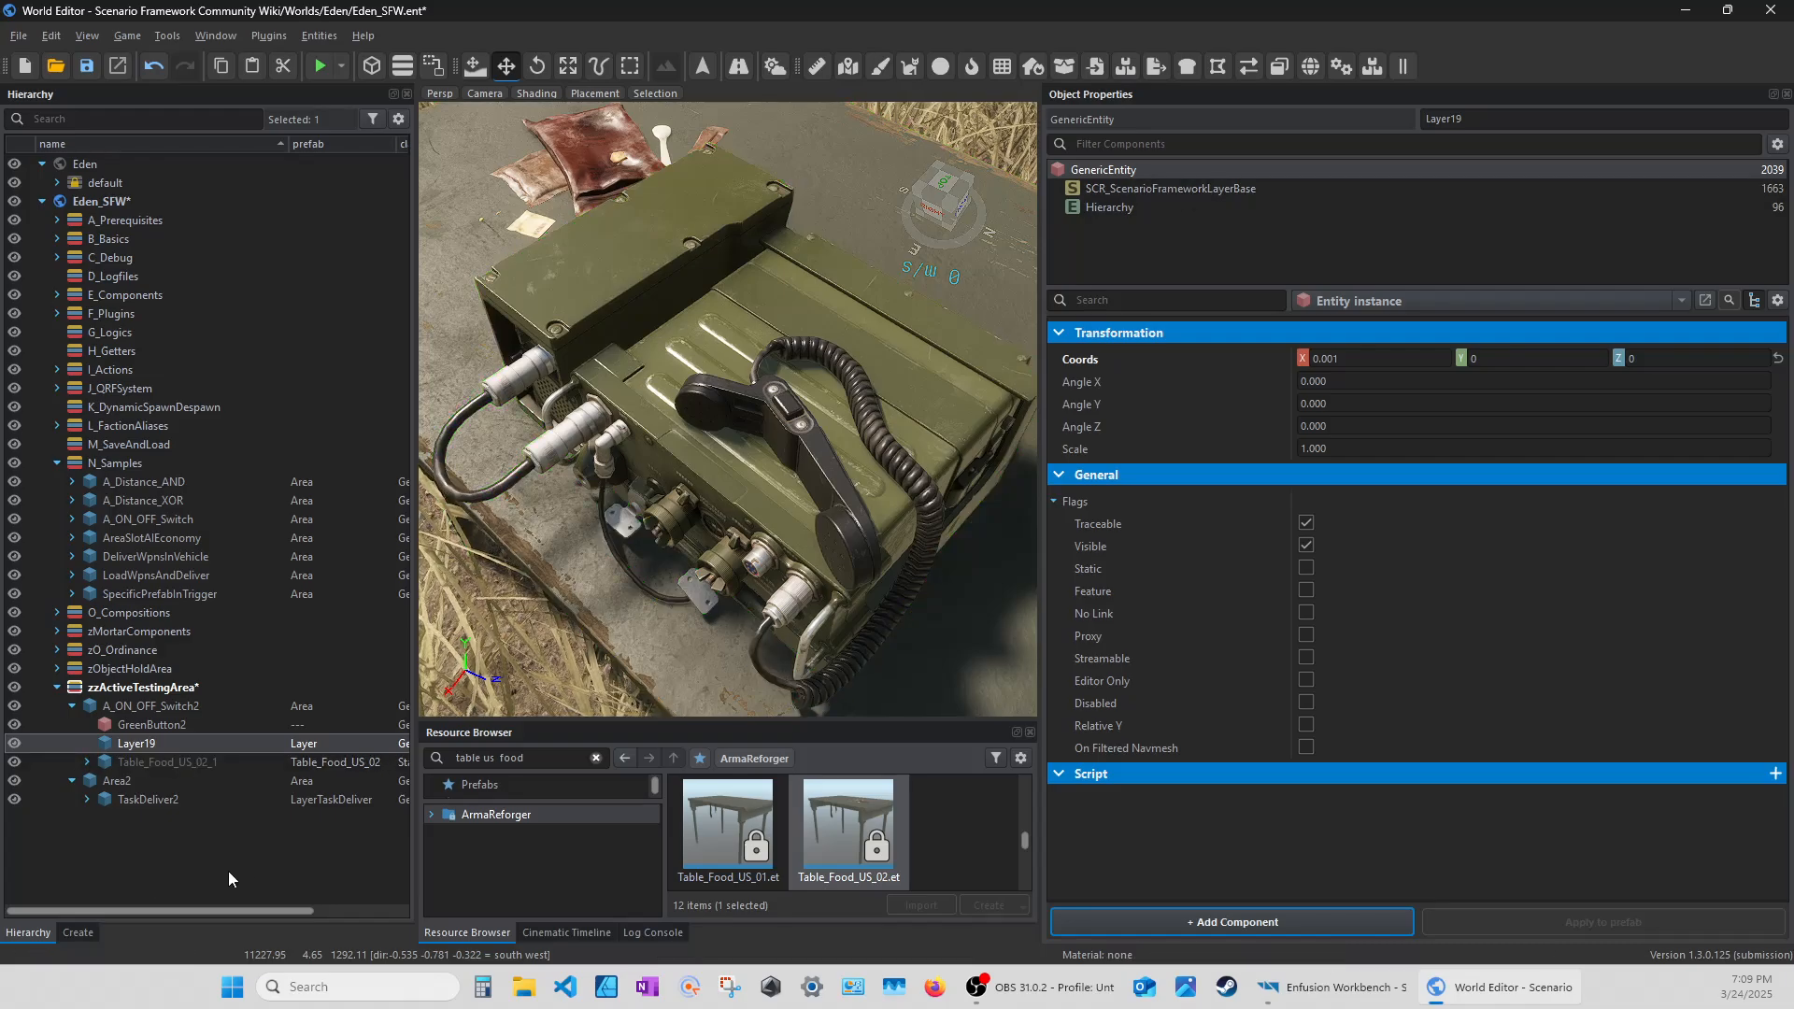
pyautogui.click(123, 800)
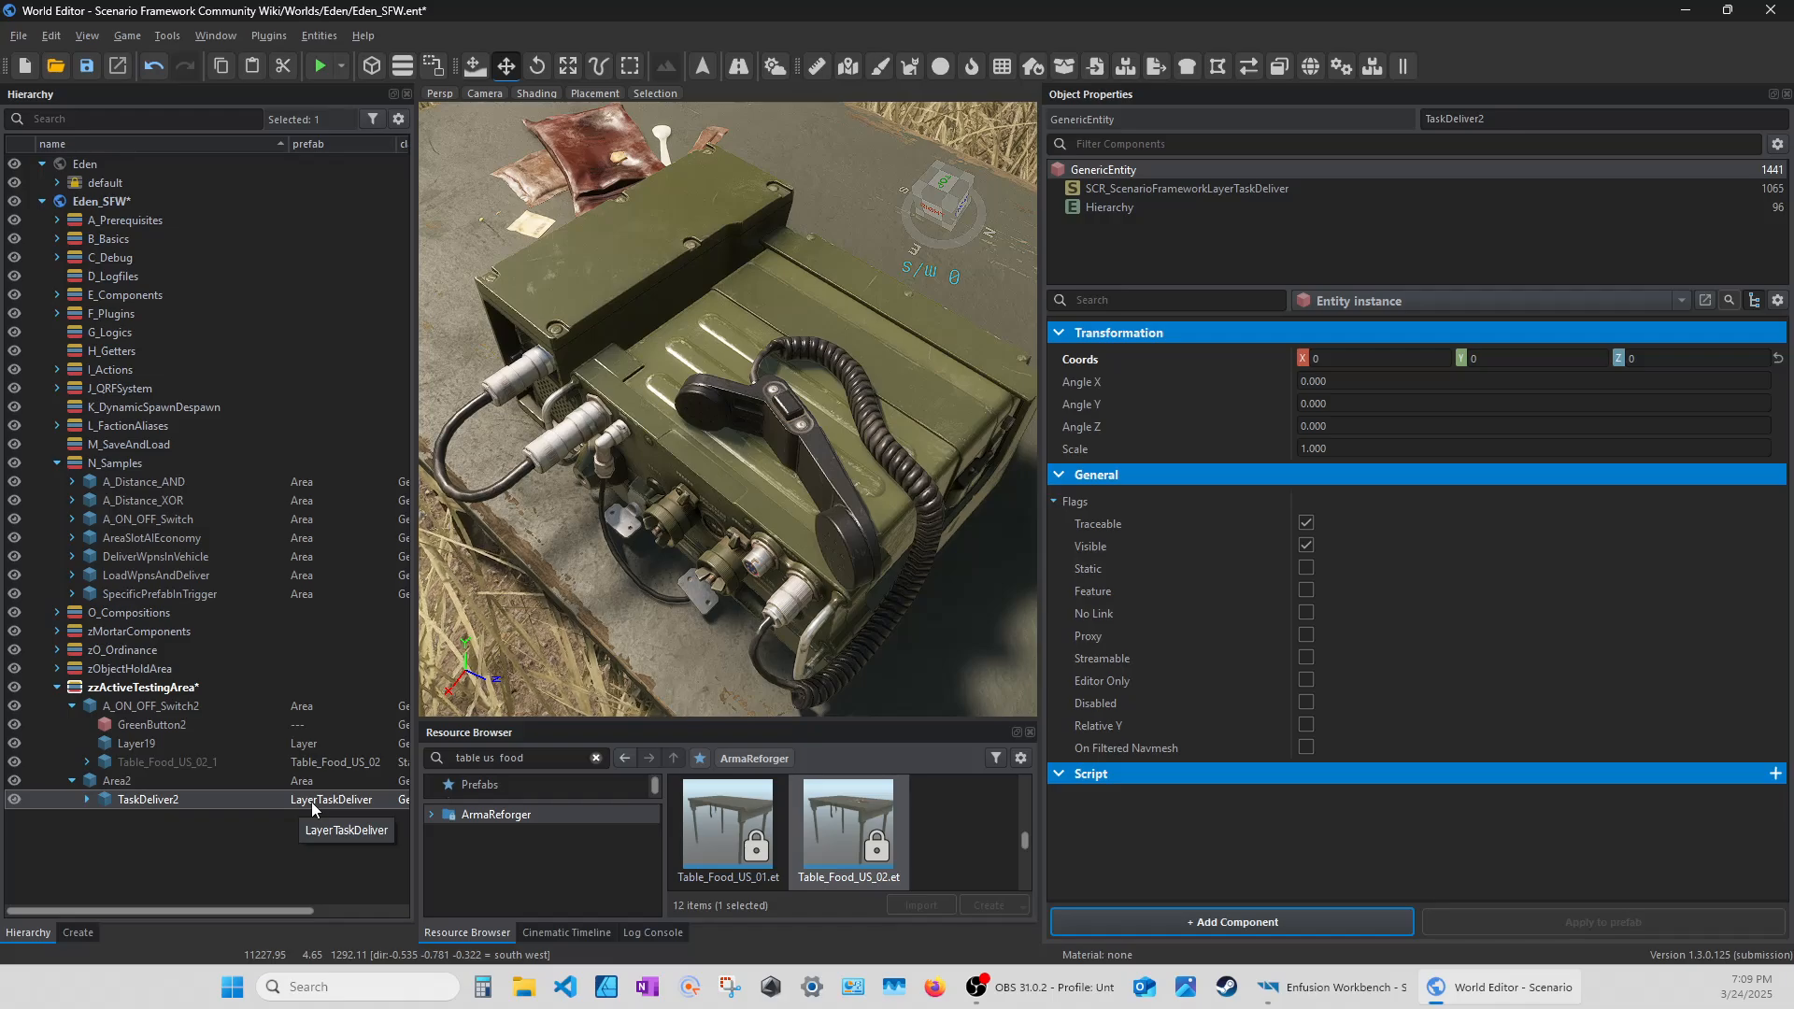
pyautogui.click(126, 743)
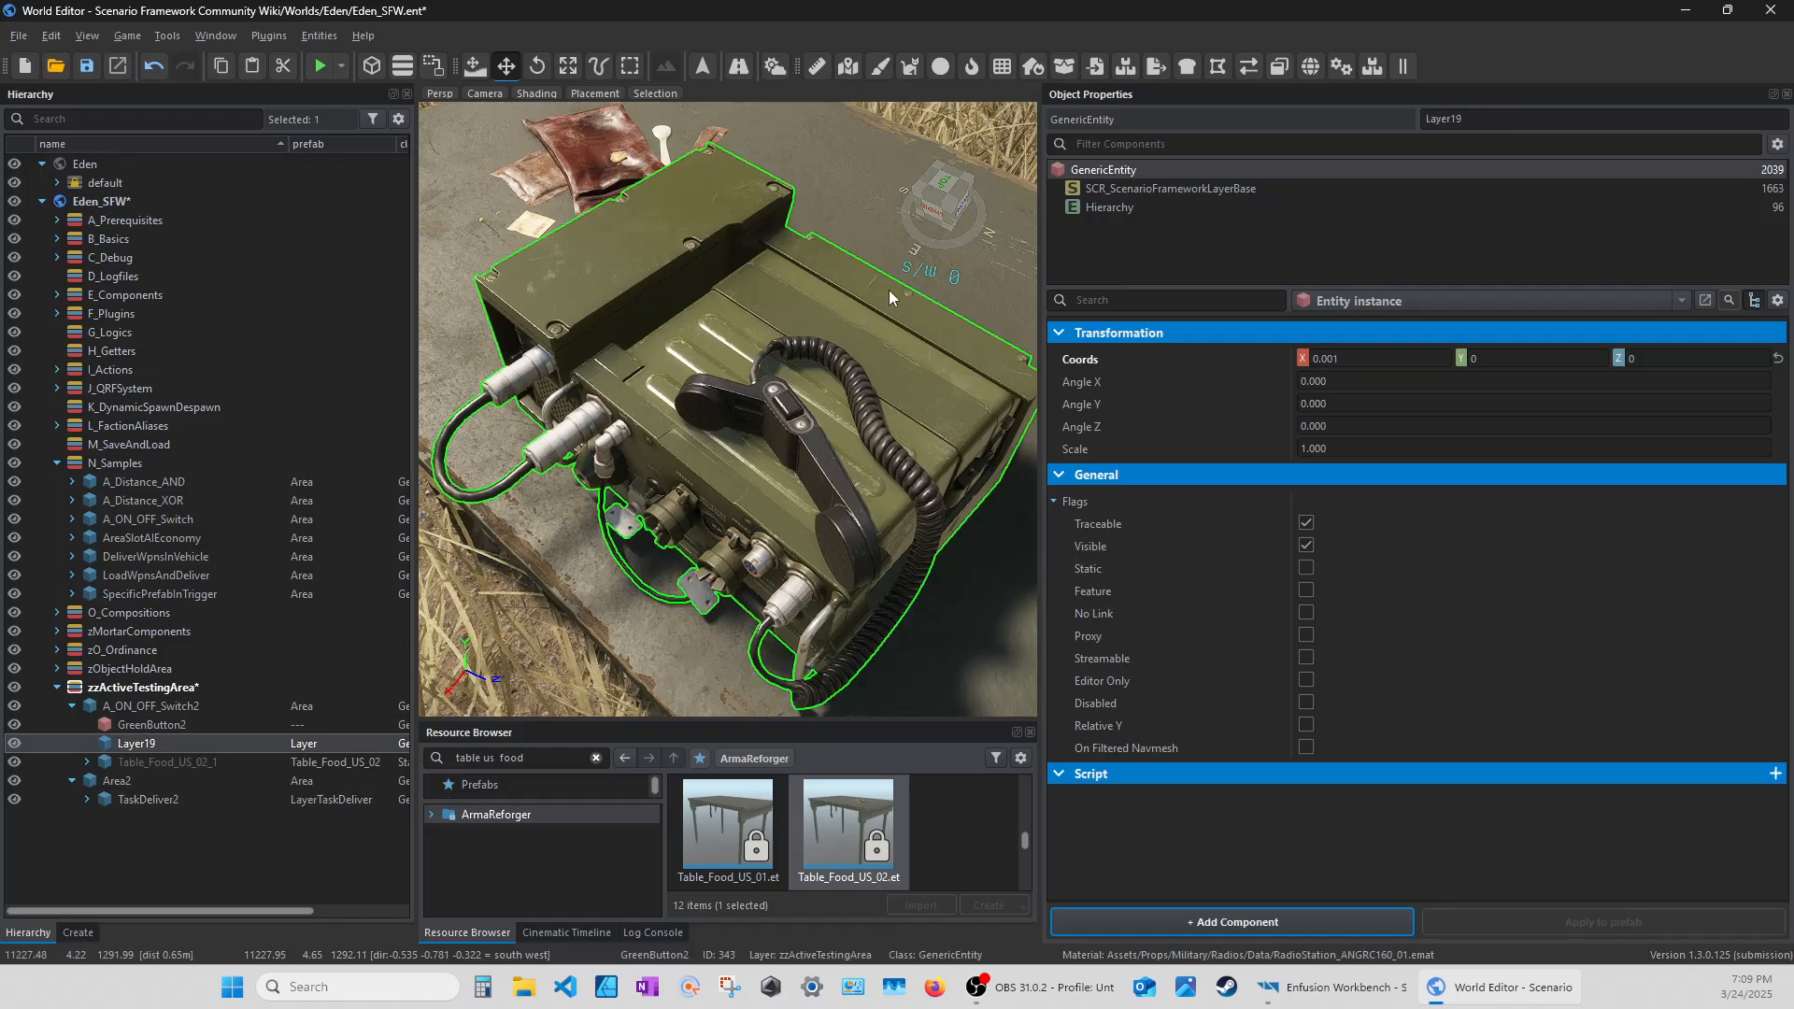
pyautogui.scroll(-1, 1150, 729)
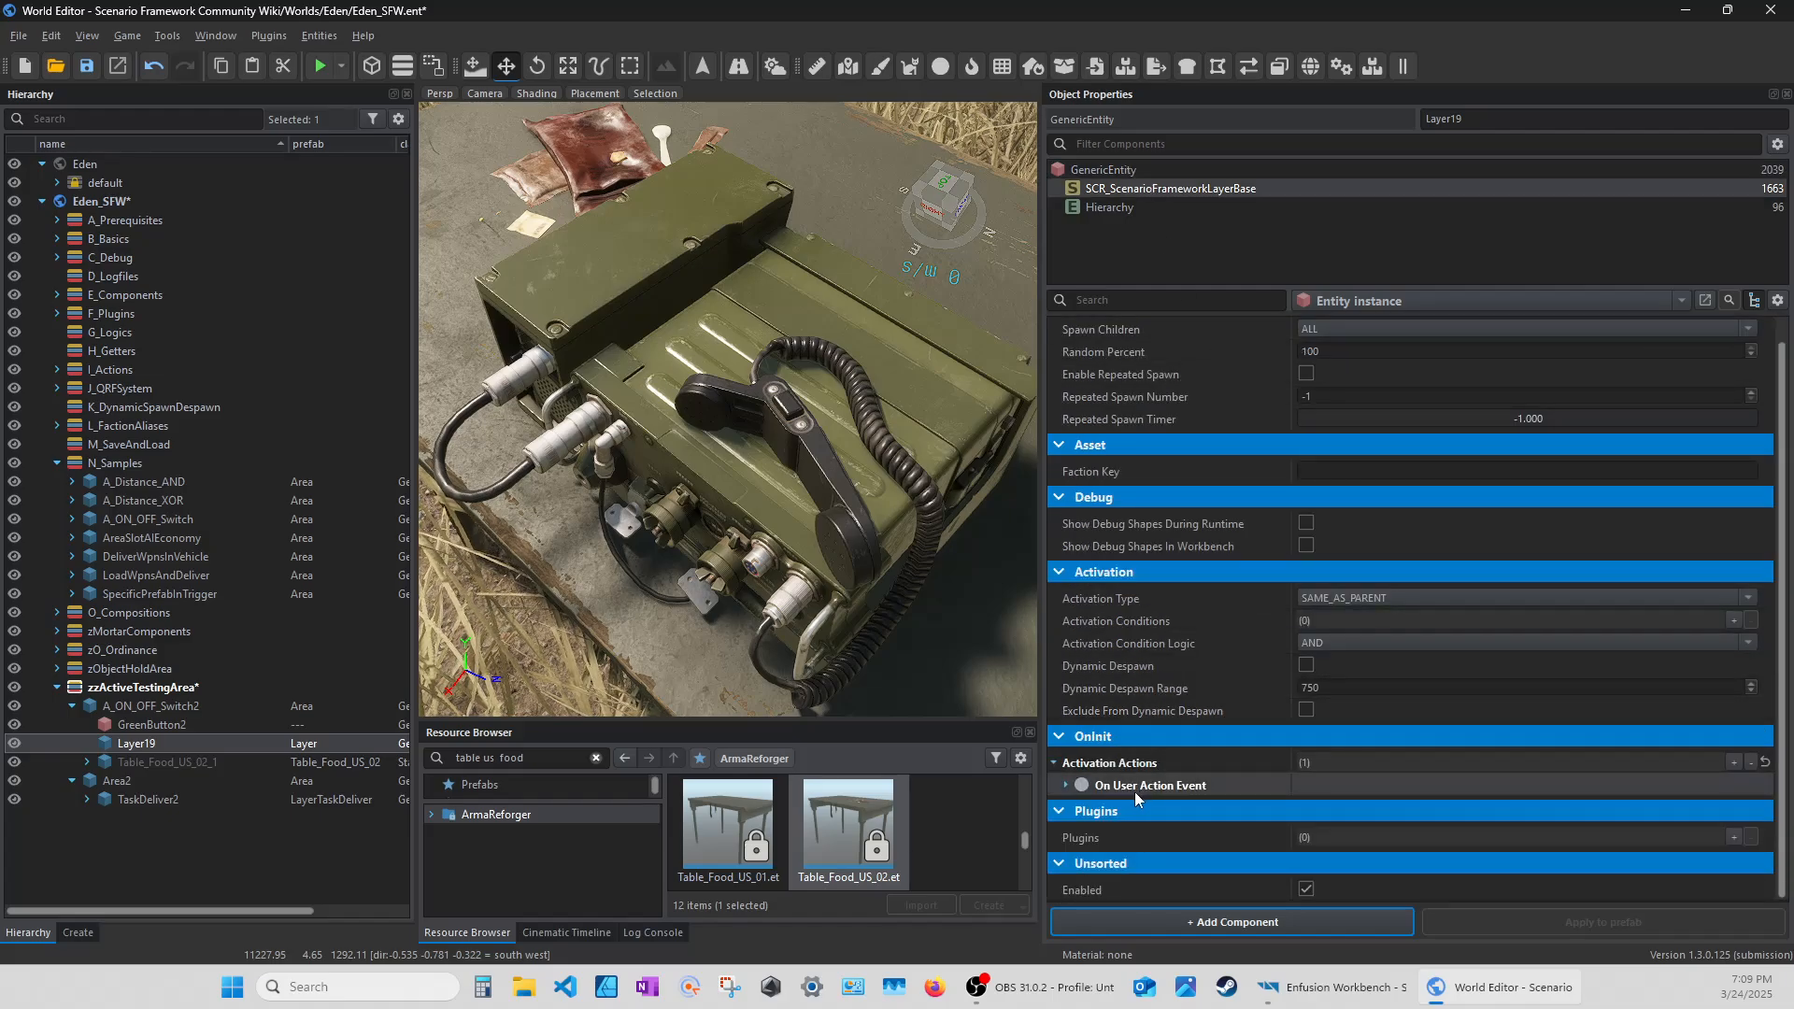
pyautogui.rightClick(1152, 790)
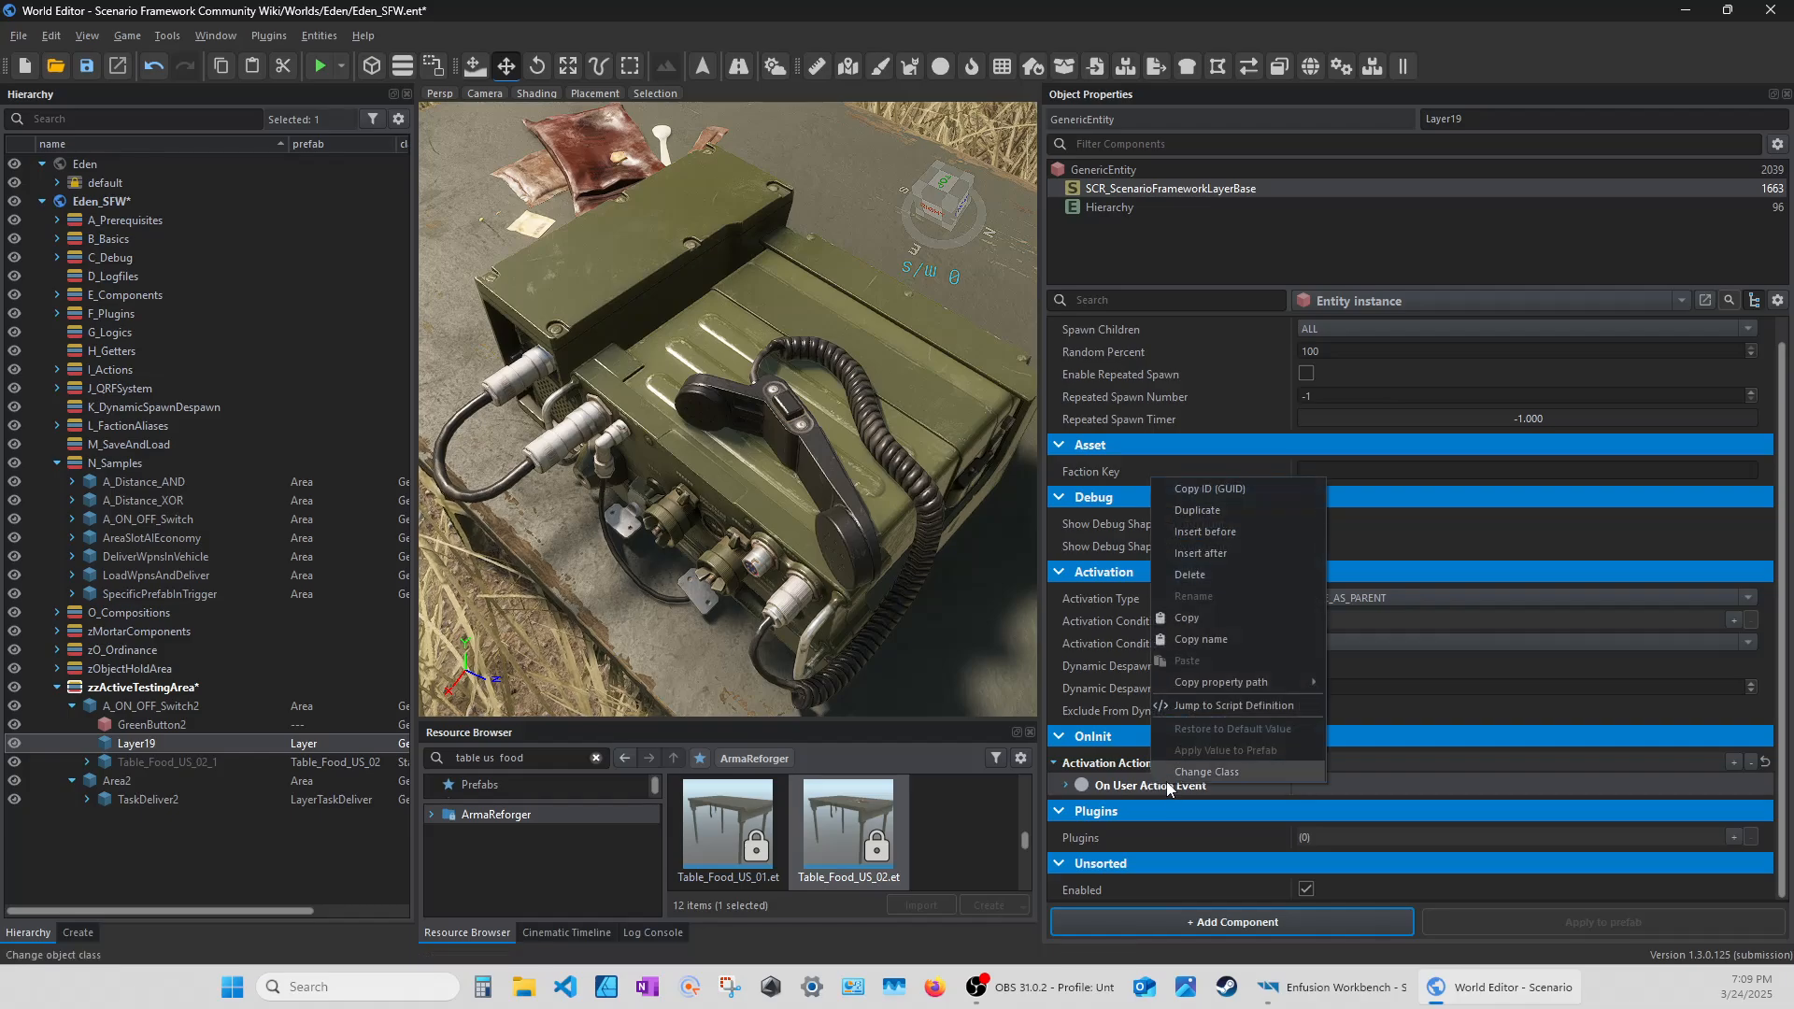
pyautogui.click(1196, 621)
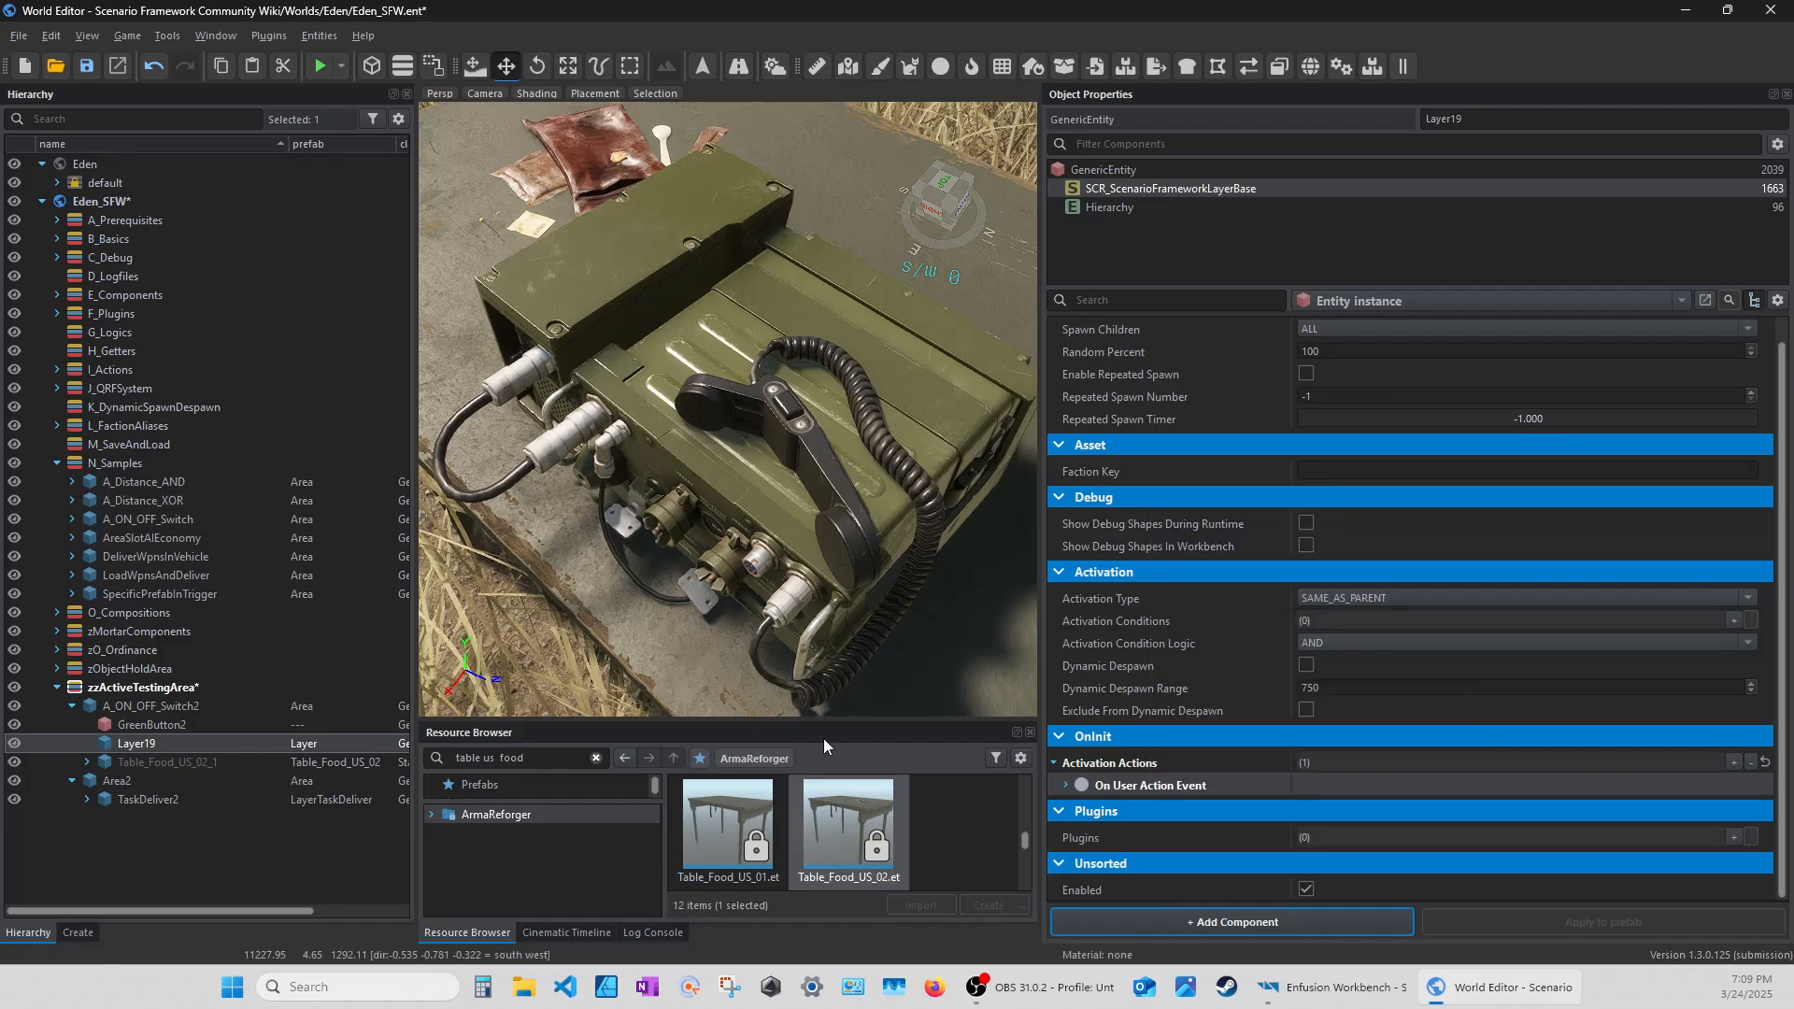
# Add an SCR_ScenarioFrameworkActionOnUserActionEvent to TaskDeliver2's activation actions and paste the copied event's settings into it.
pyautogui.click(150, 799)
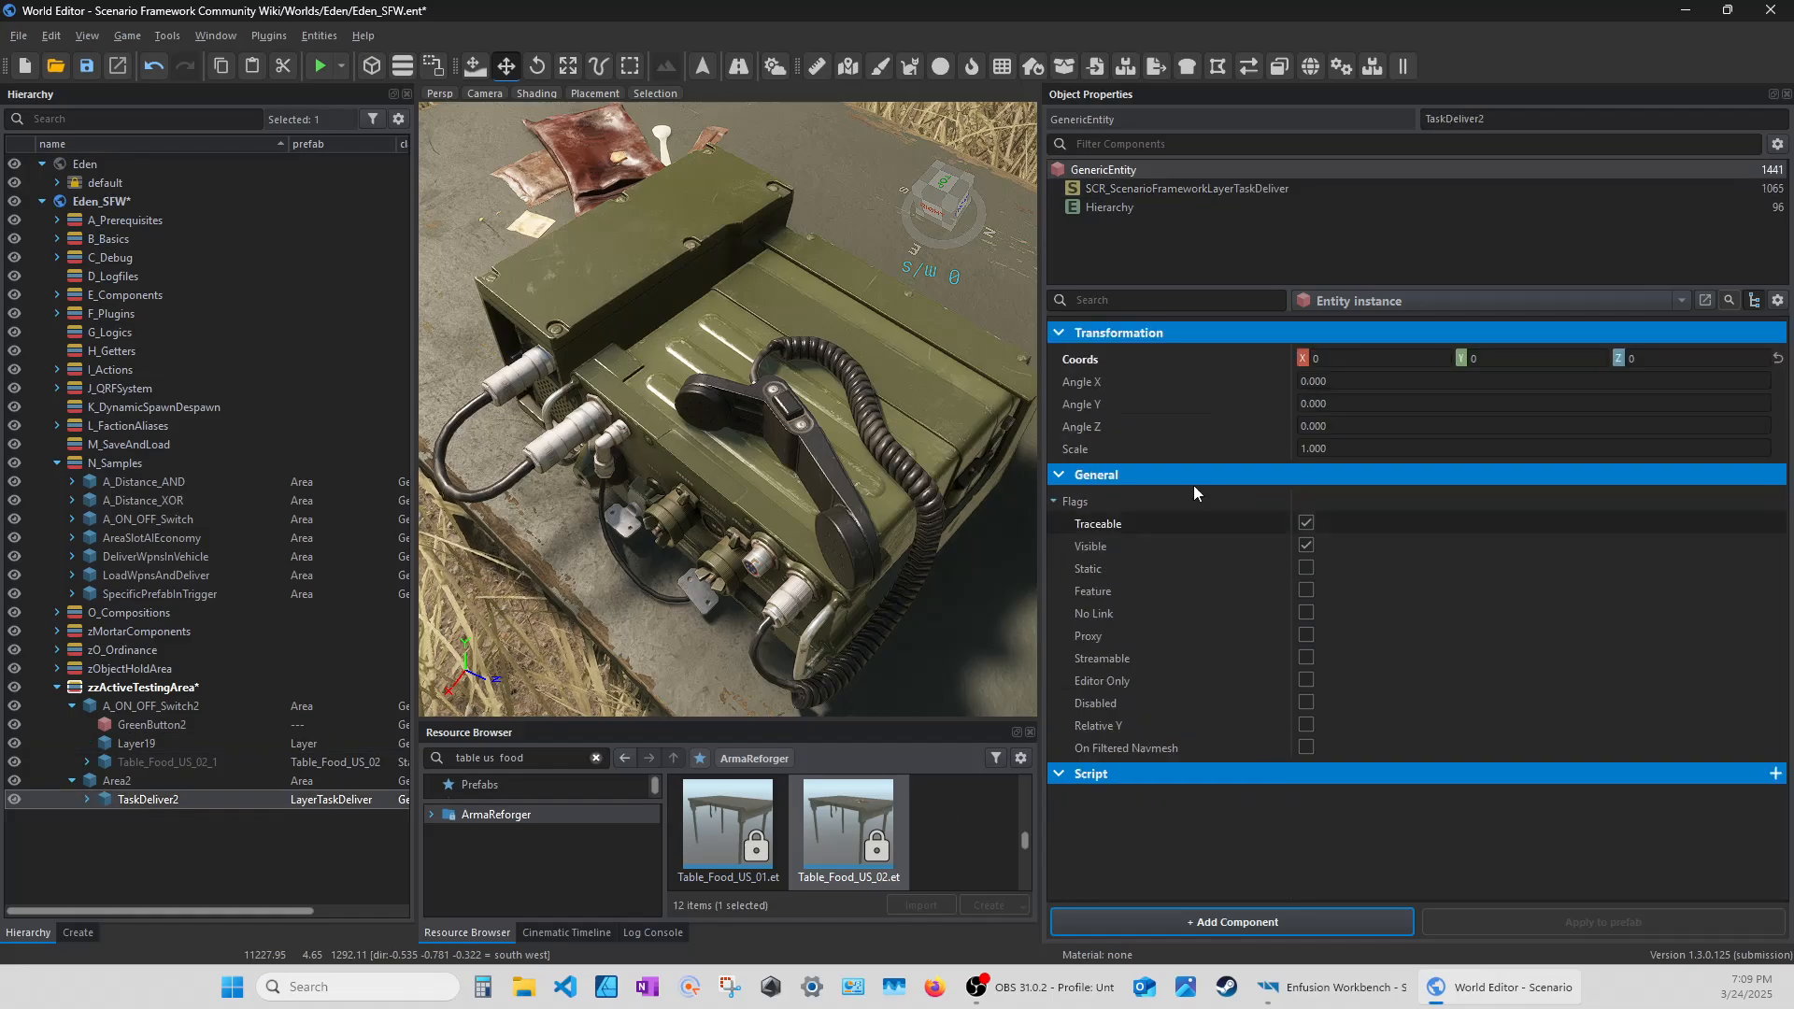
pyautogui.click(1185, 188)
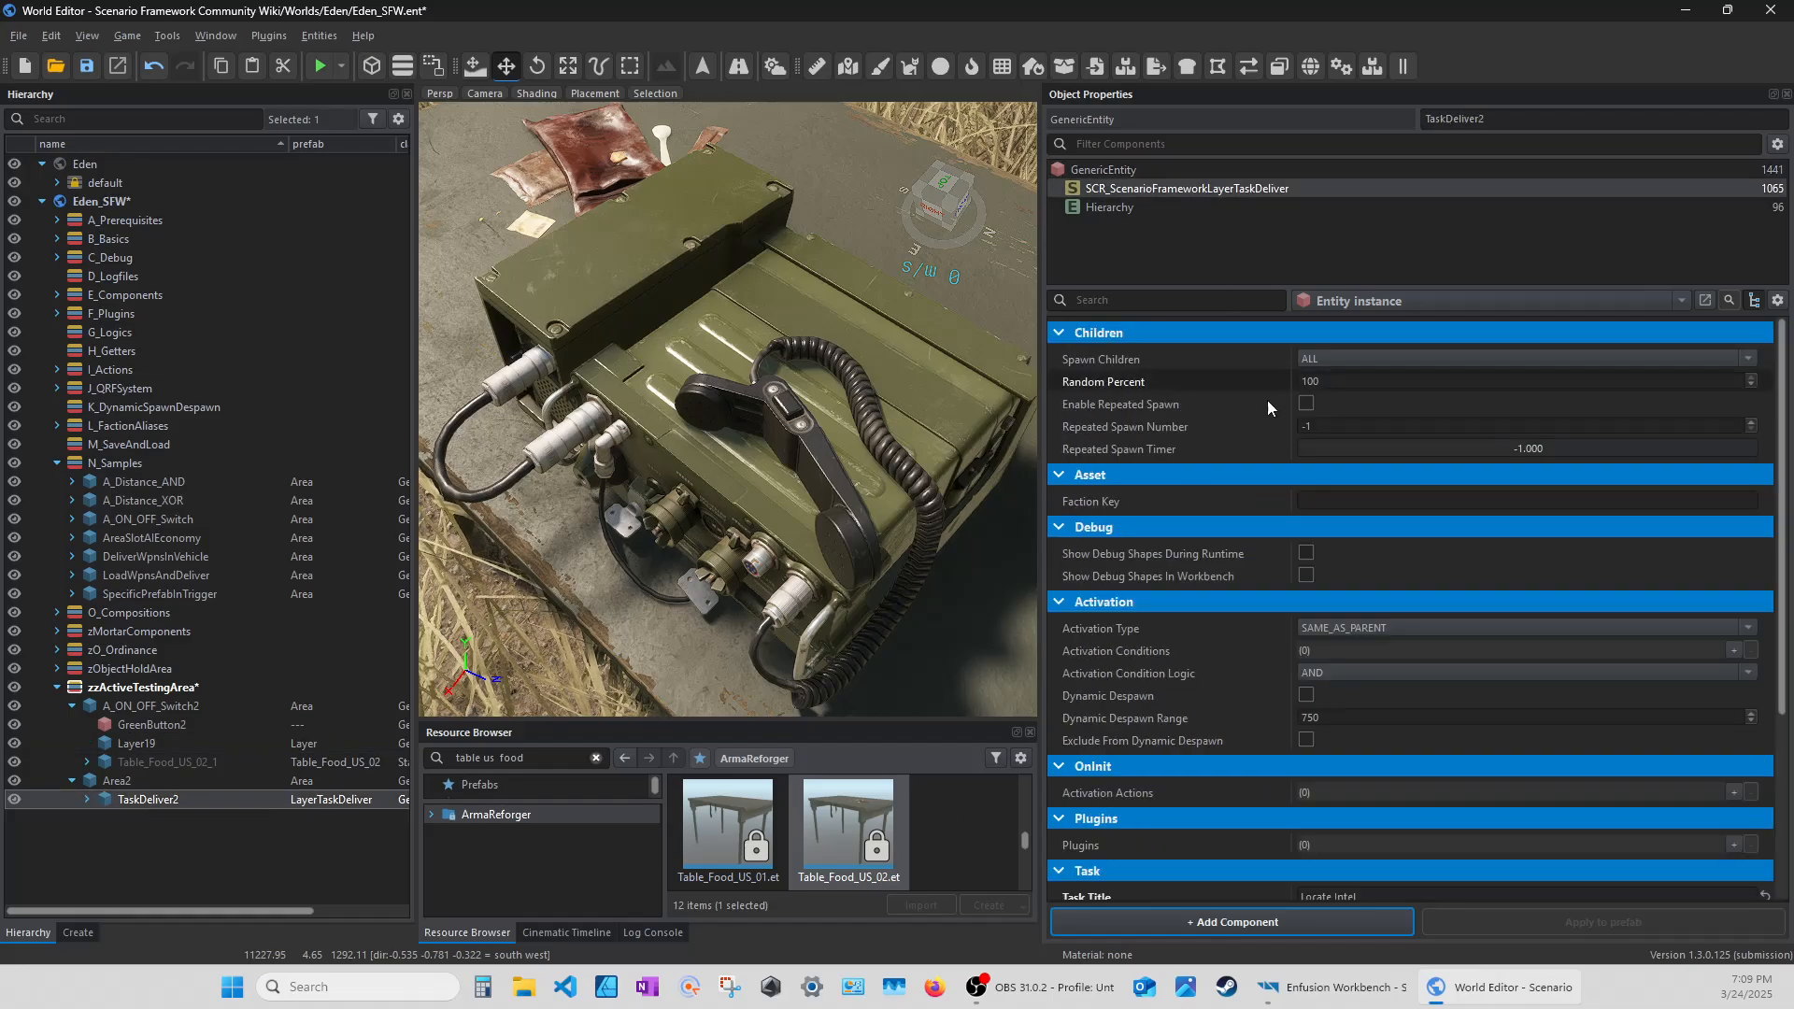
pyautogui.click(1733, 792)
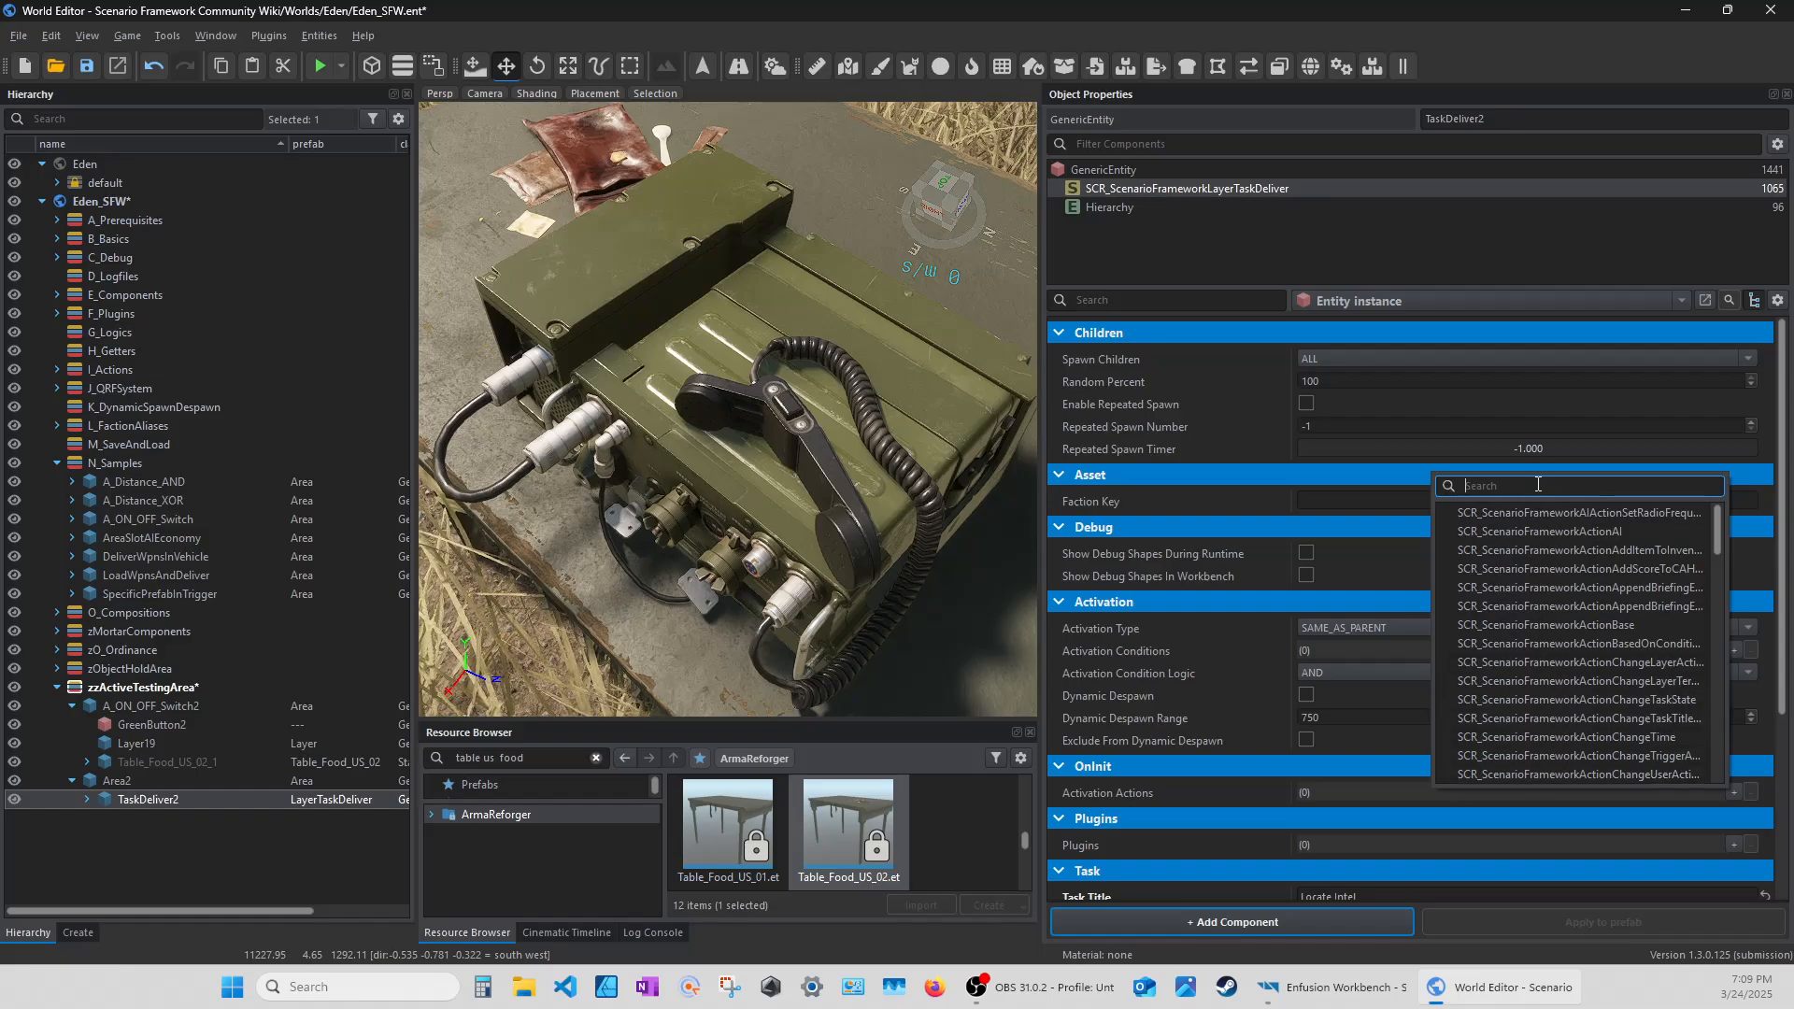
pyautogui.write('use')
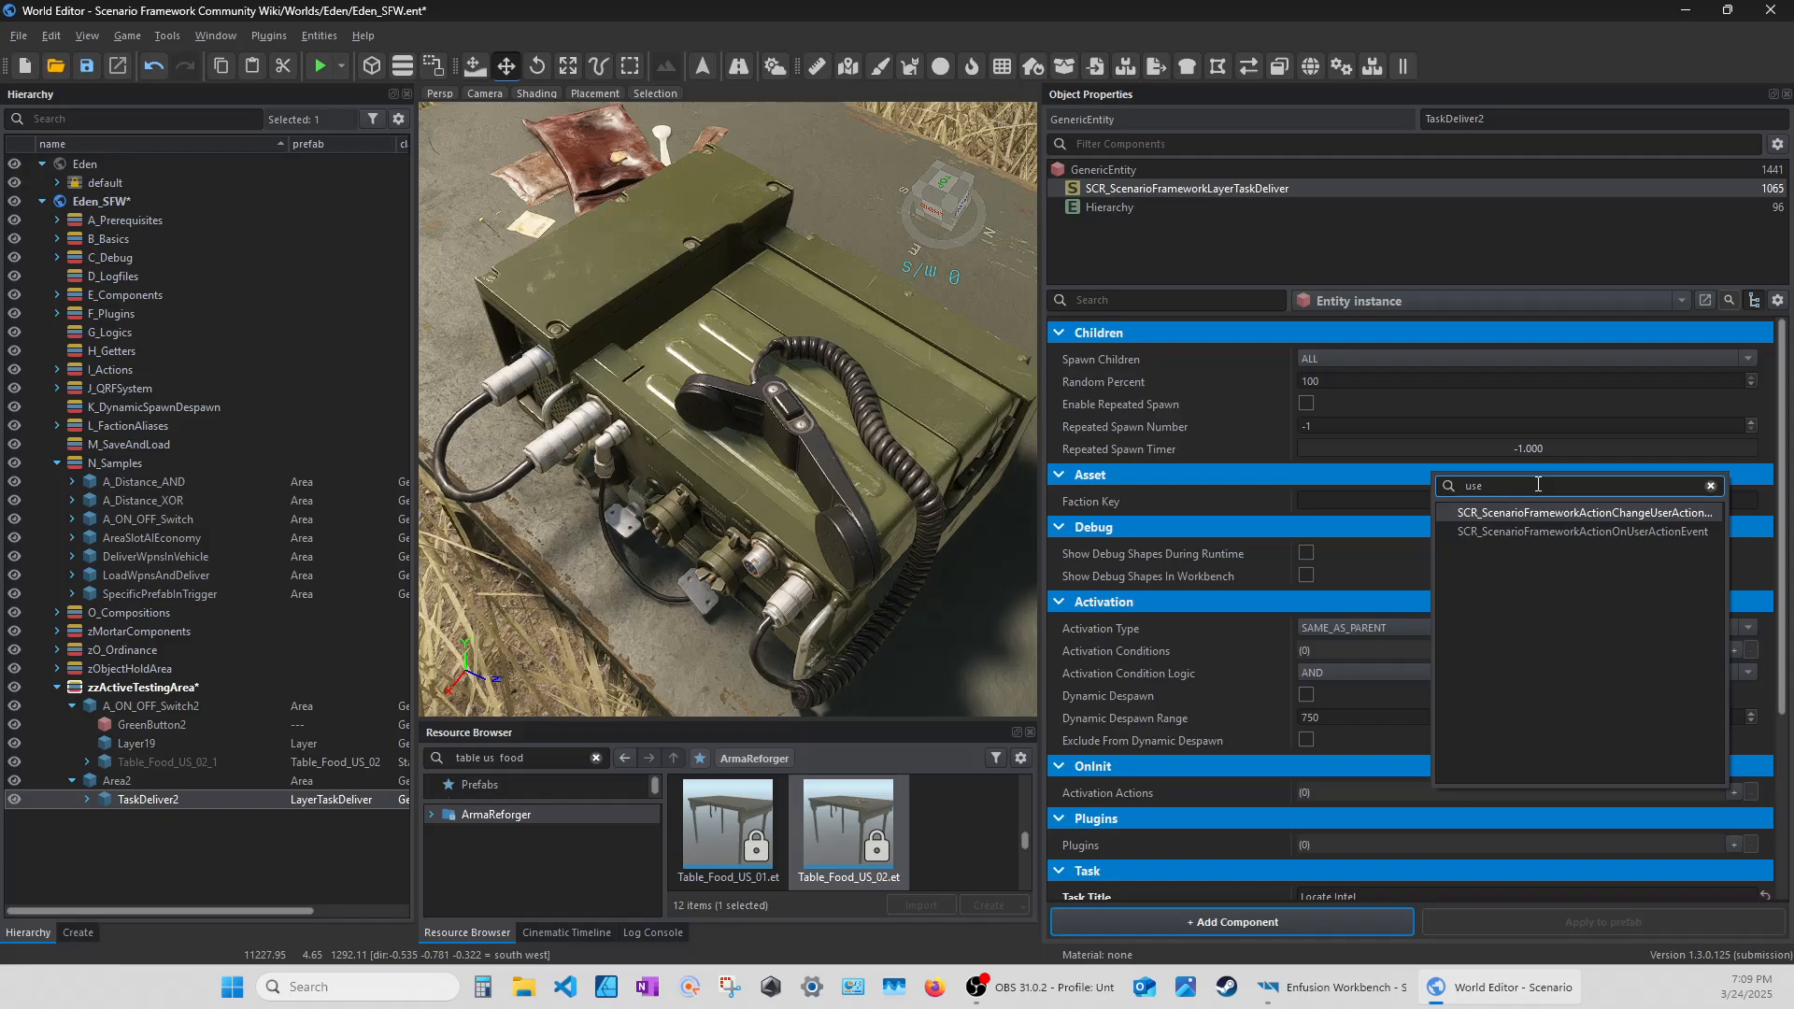
pyautogui.click(1581, 532)
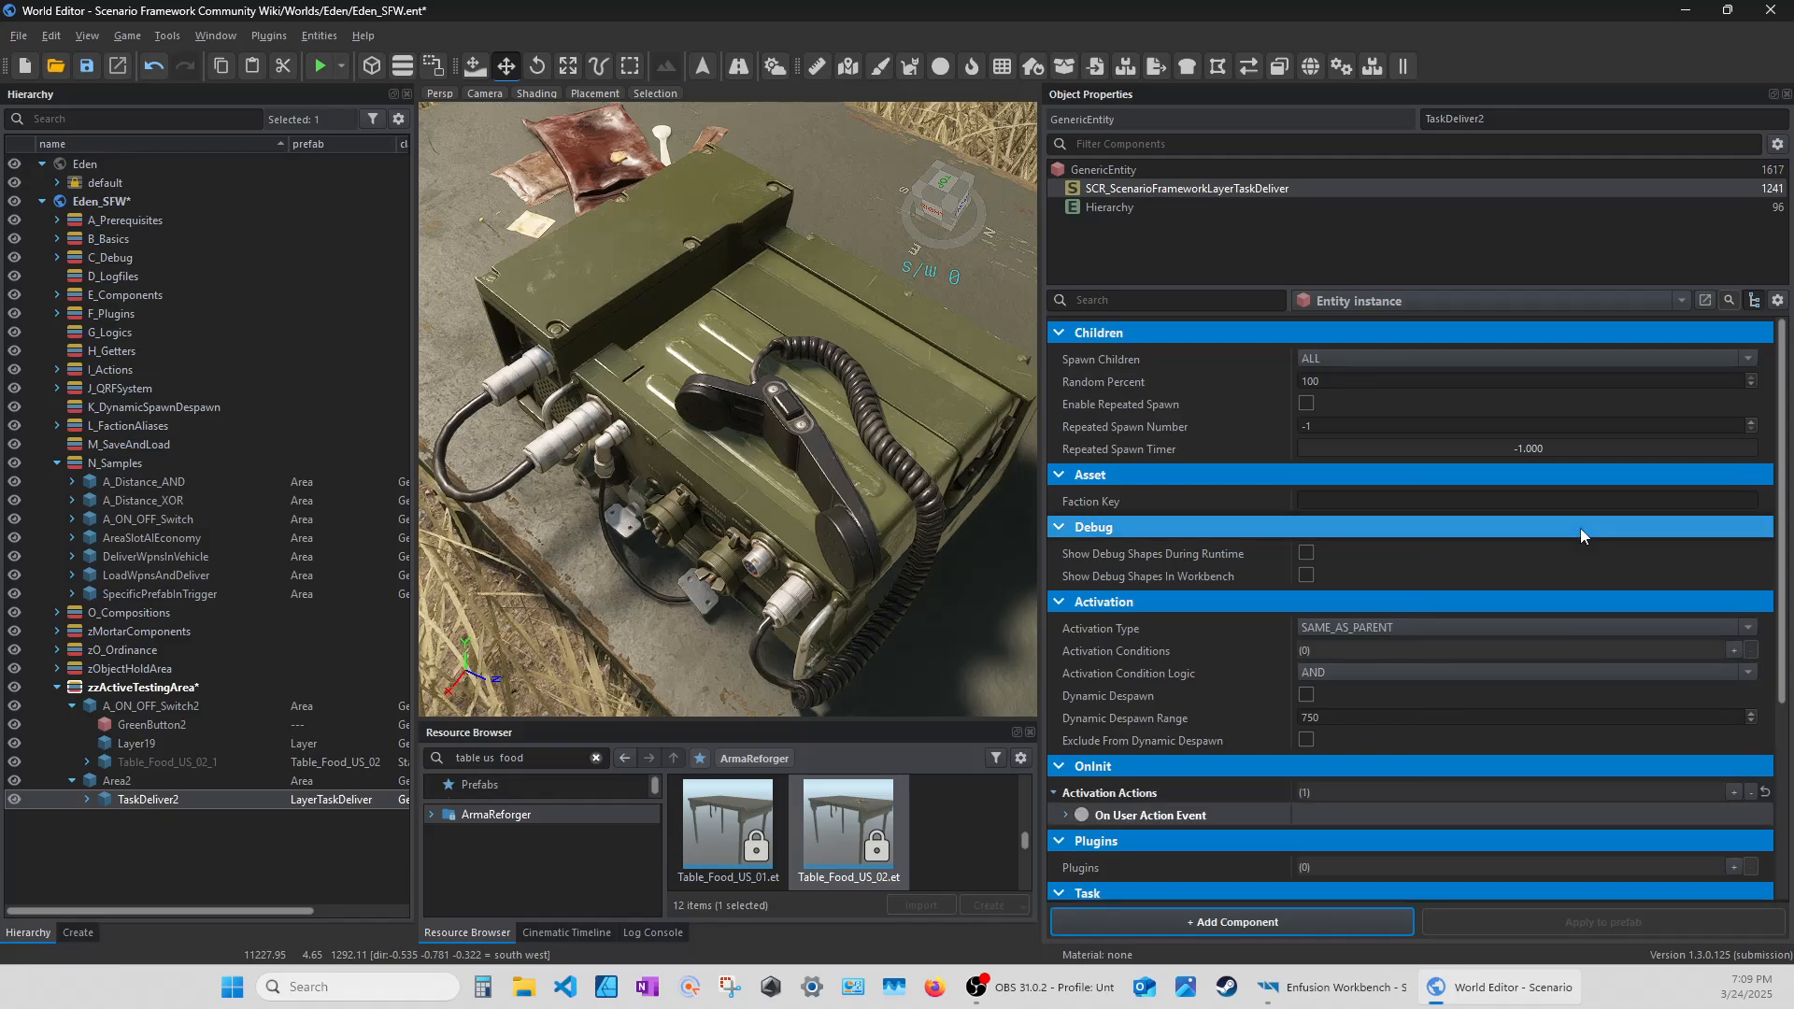
pyautogui.rightClick(1125, 821)
pyautogui.click(1155, 695)
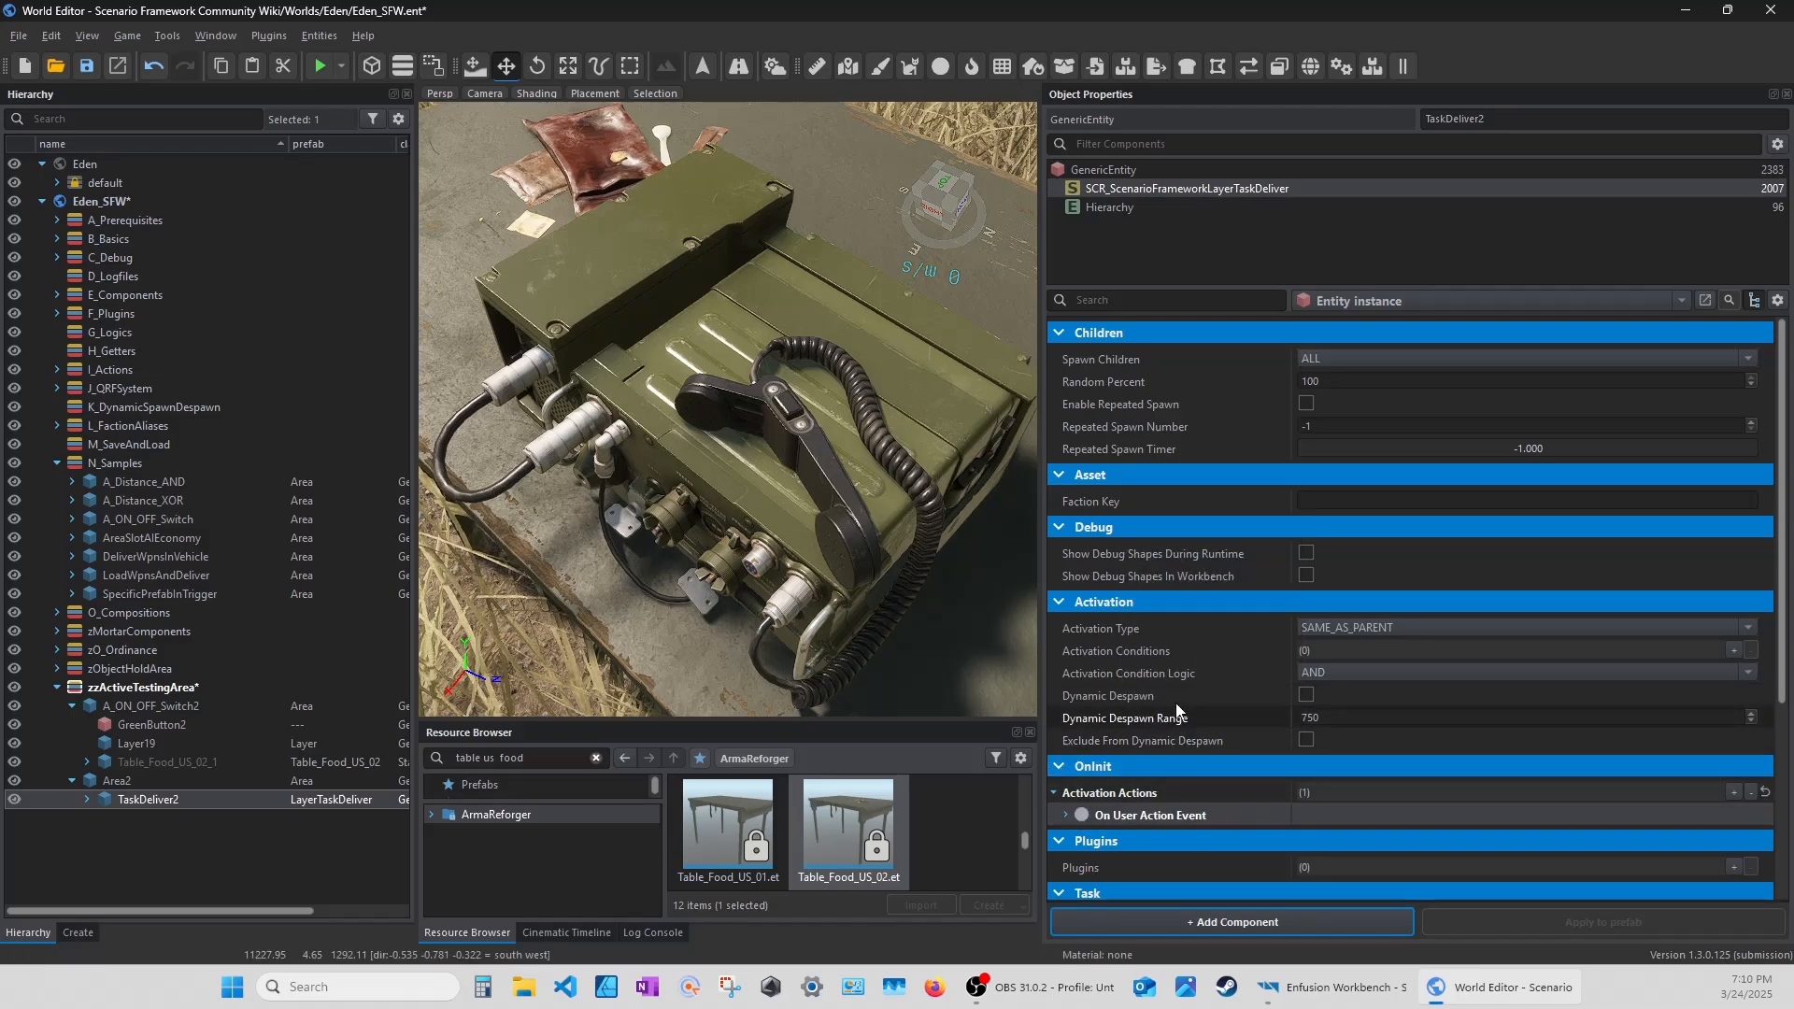
# Expand the pasted On User Action Event and its getter to examine which entity it targets.
pyautogui.scroll(-5, 1176, 710)
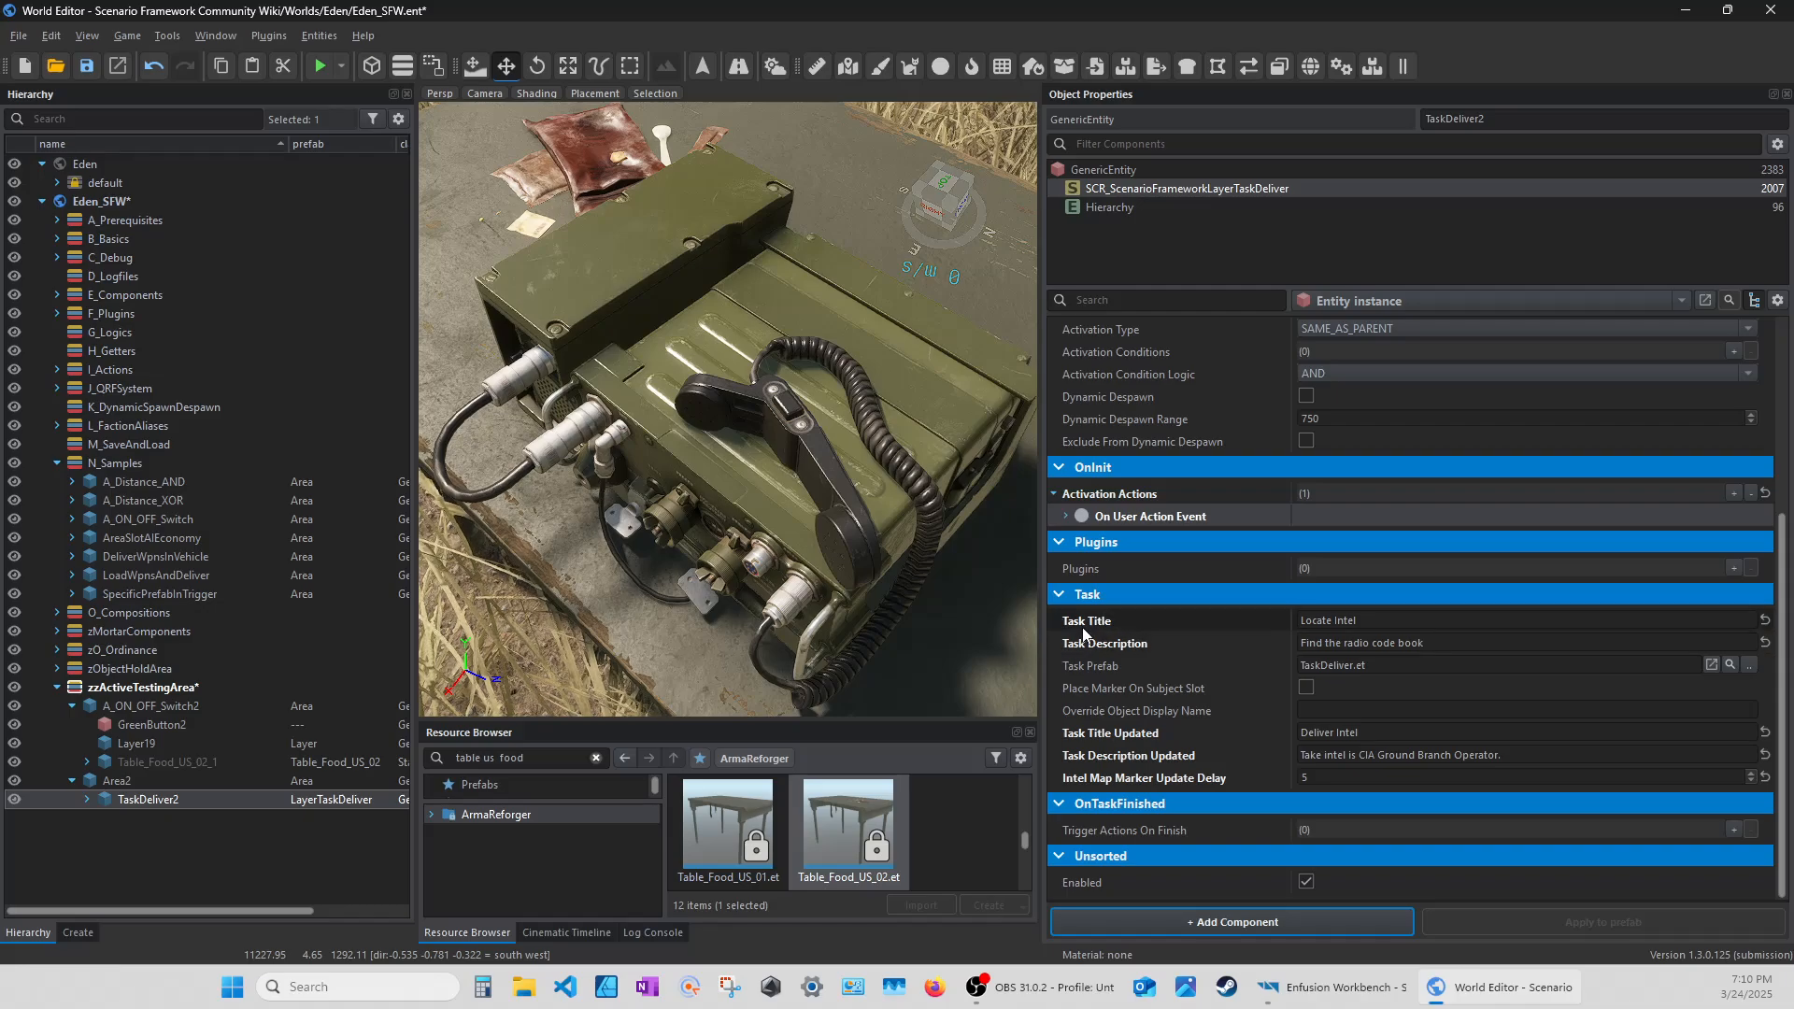
pyautogui.click(1065, 516)
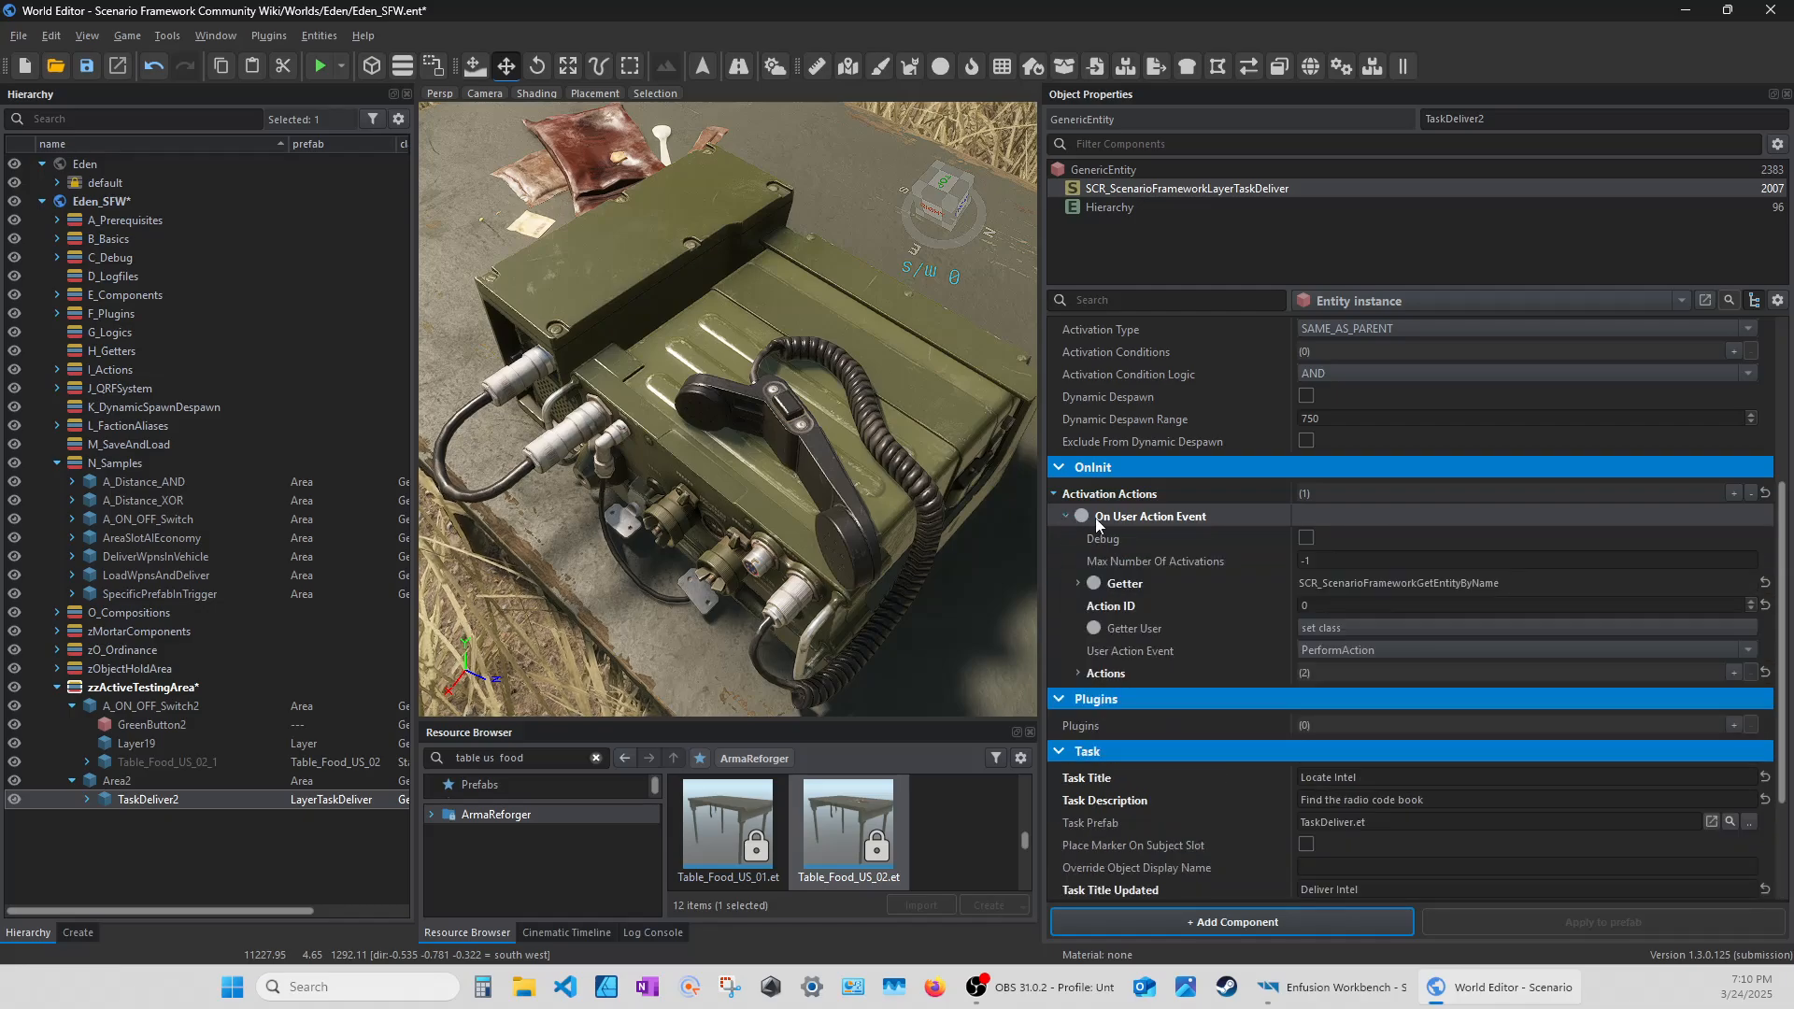
pyautogui.click(1077, 583)
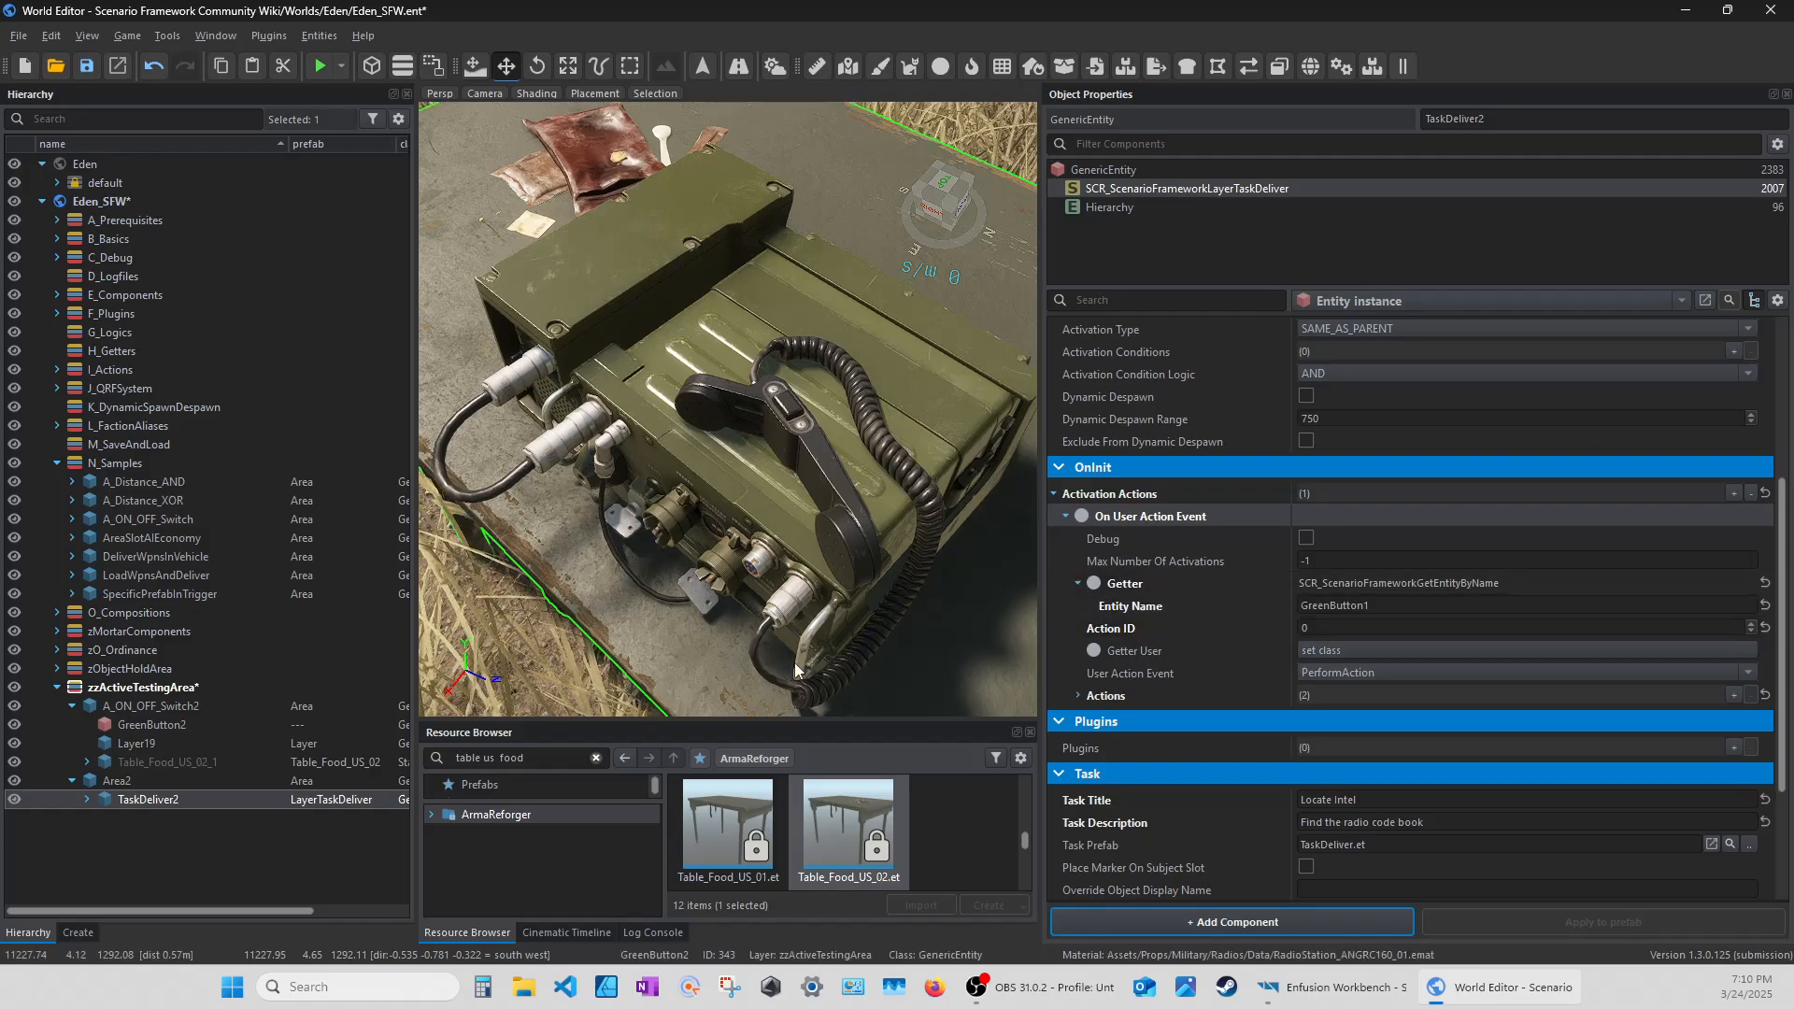
# Rename the GreenButton2 radio entity to BaseStationRadio.
pyautogui.click(147, 725)
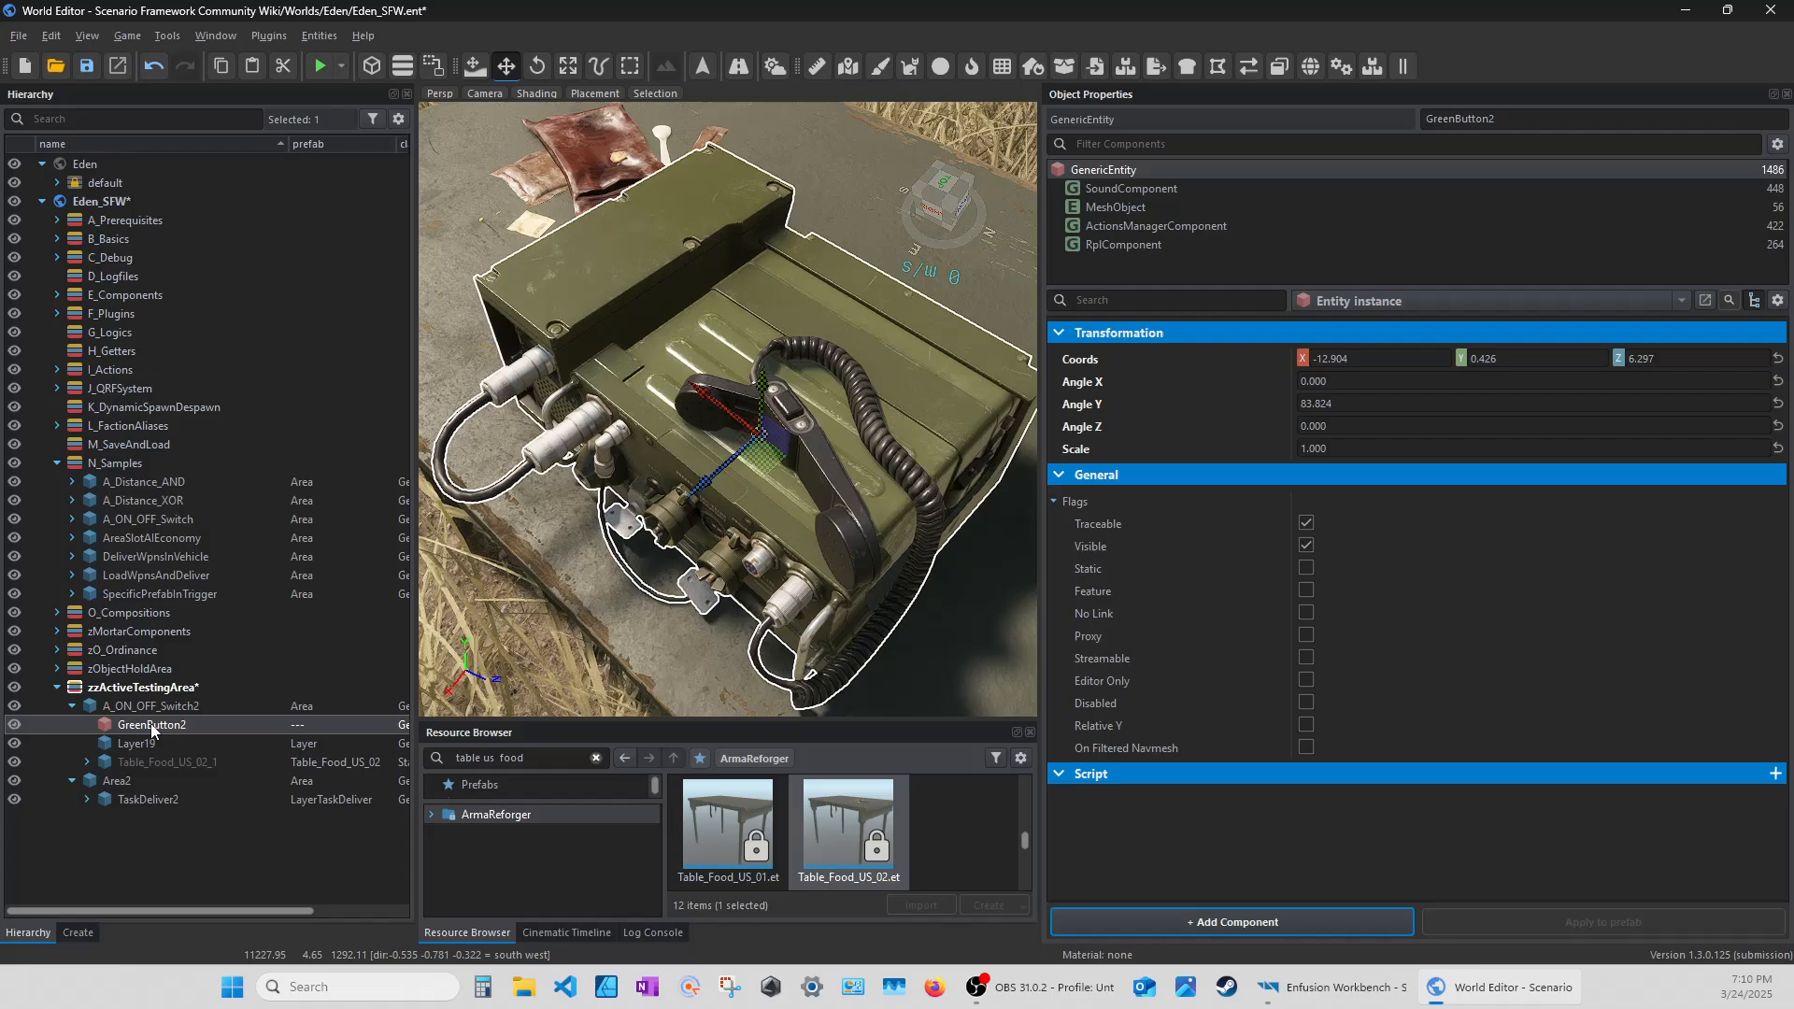
pyautogui.moveTo(1497, 119); pyautogui.dragTo(1375, 103)
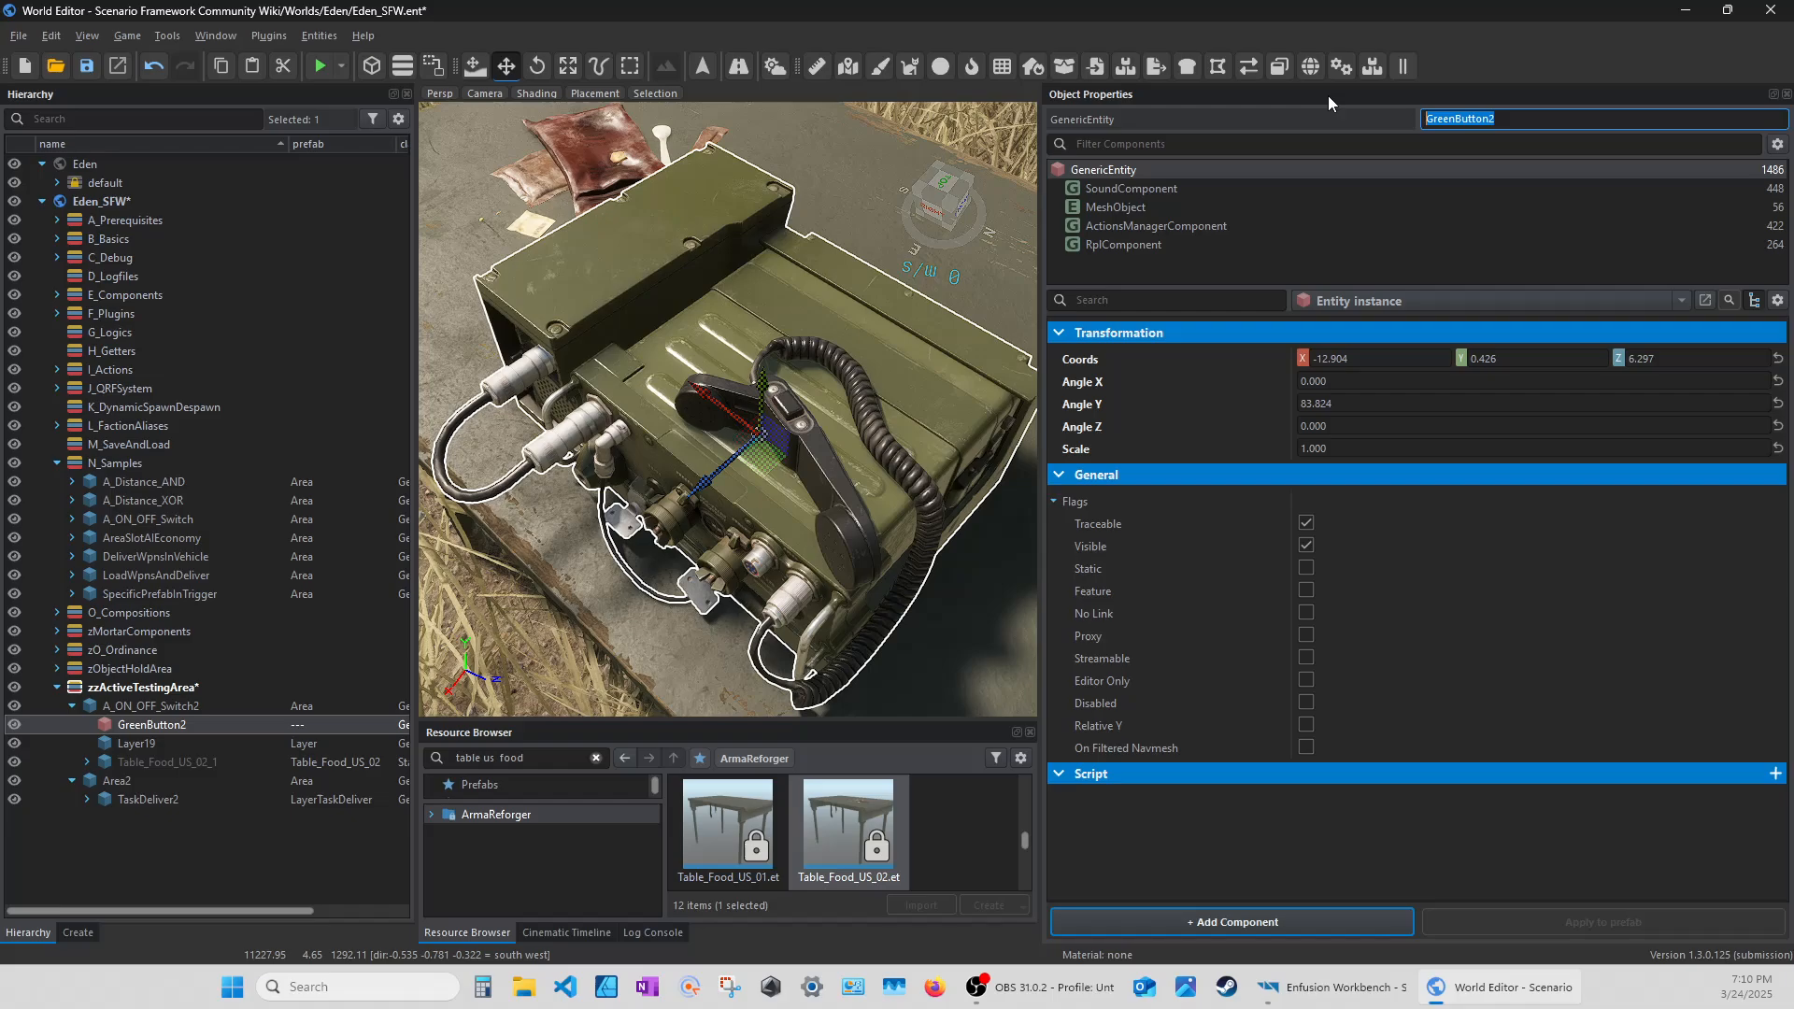
pyautogui.write('BaseS')
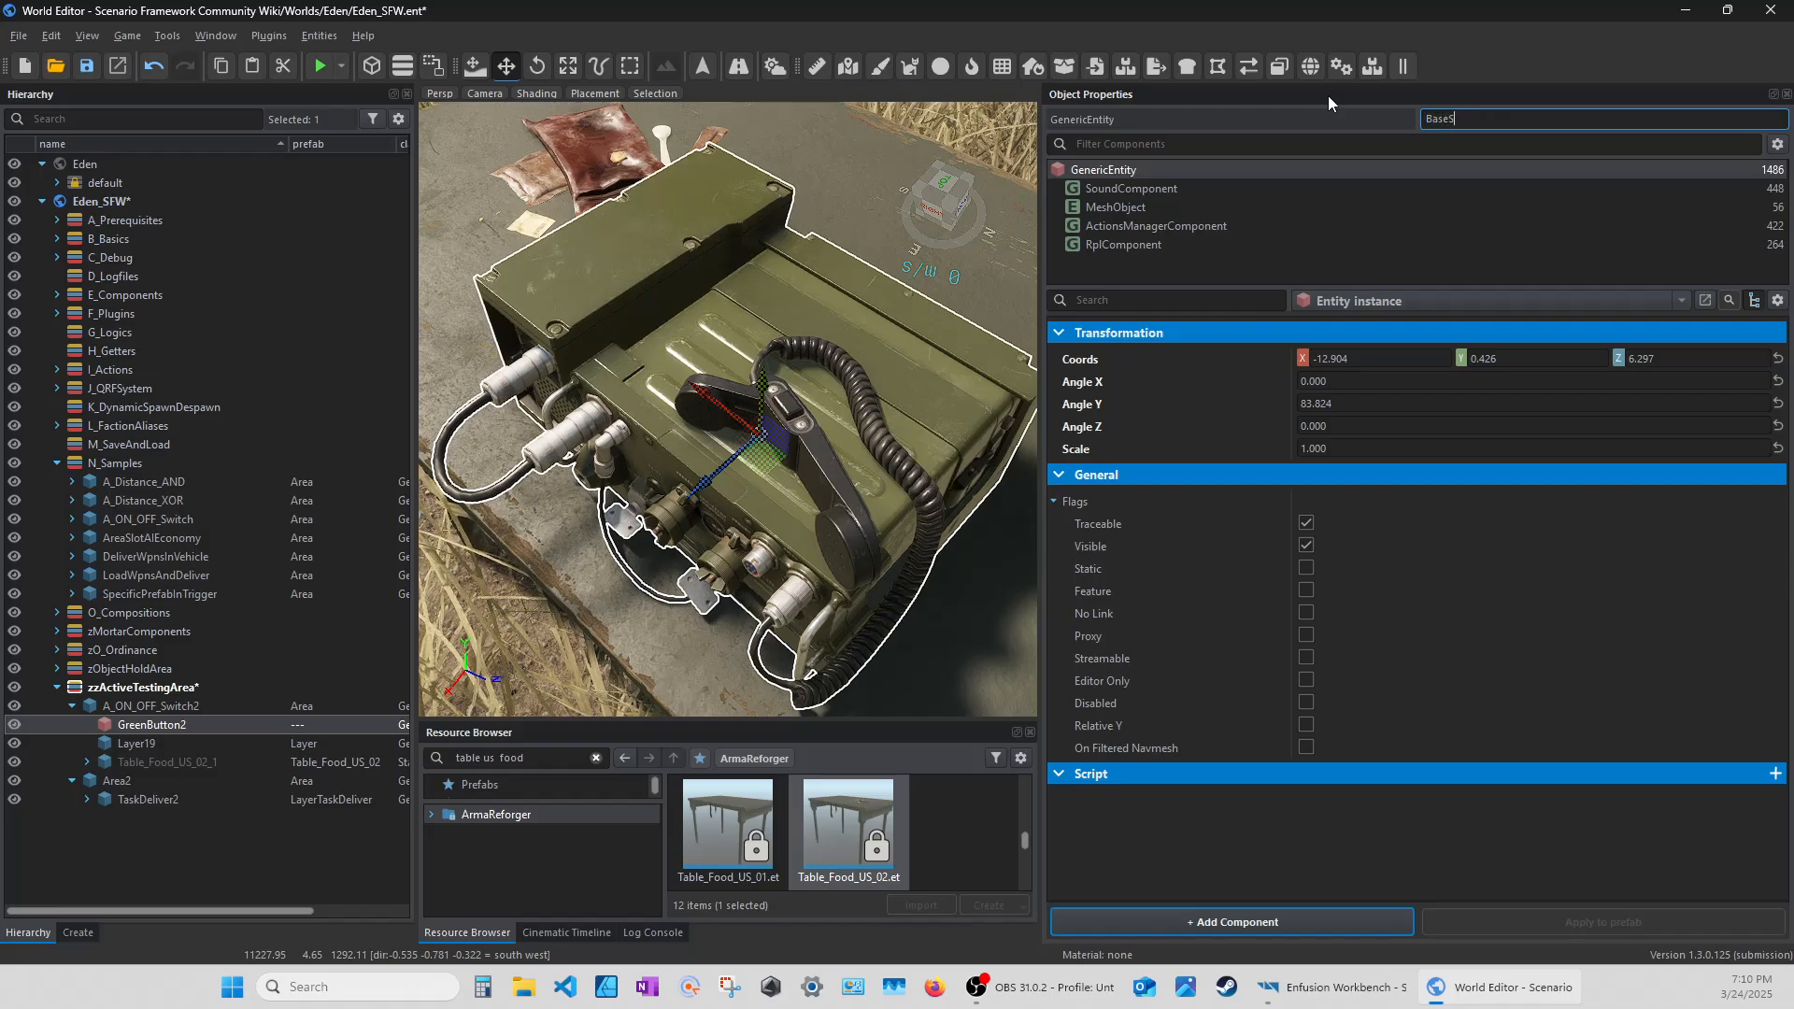
pyautogui.write('tationR')
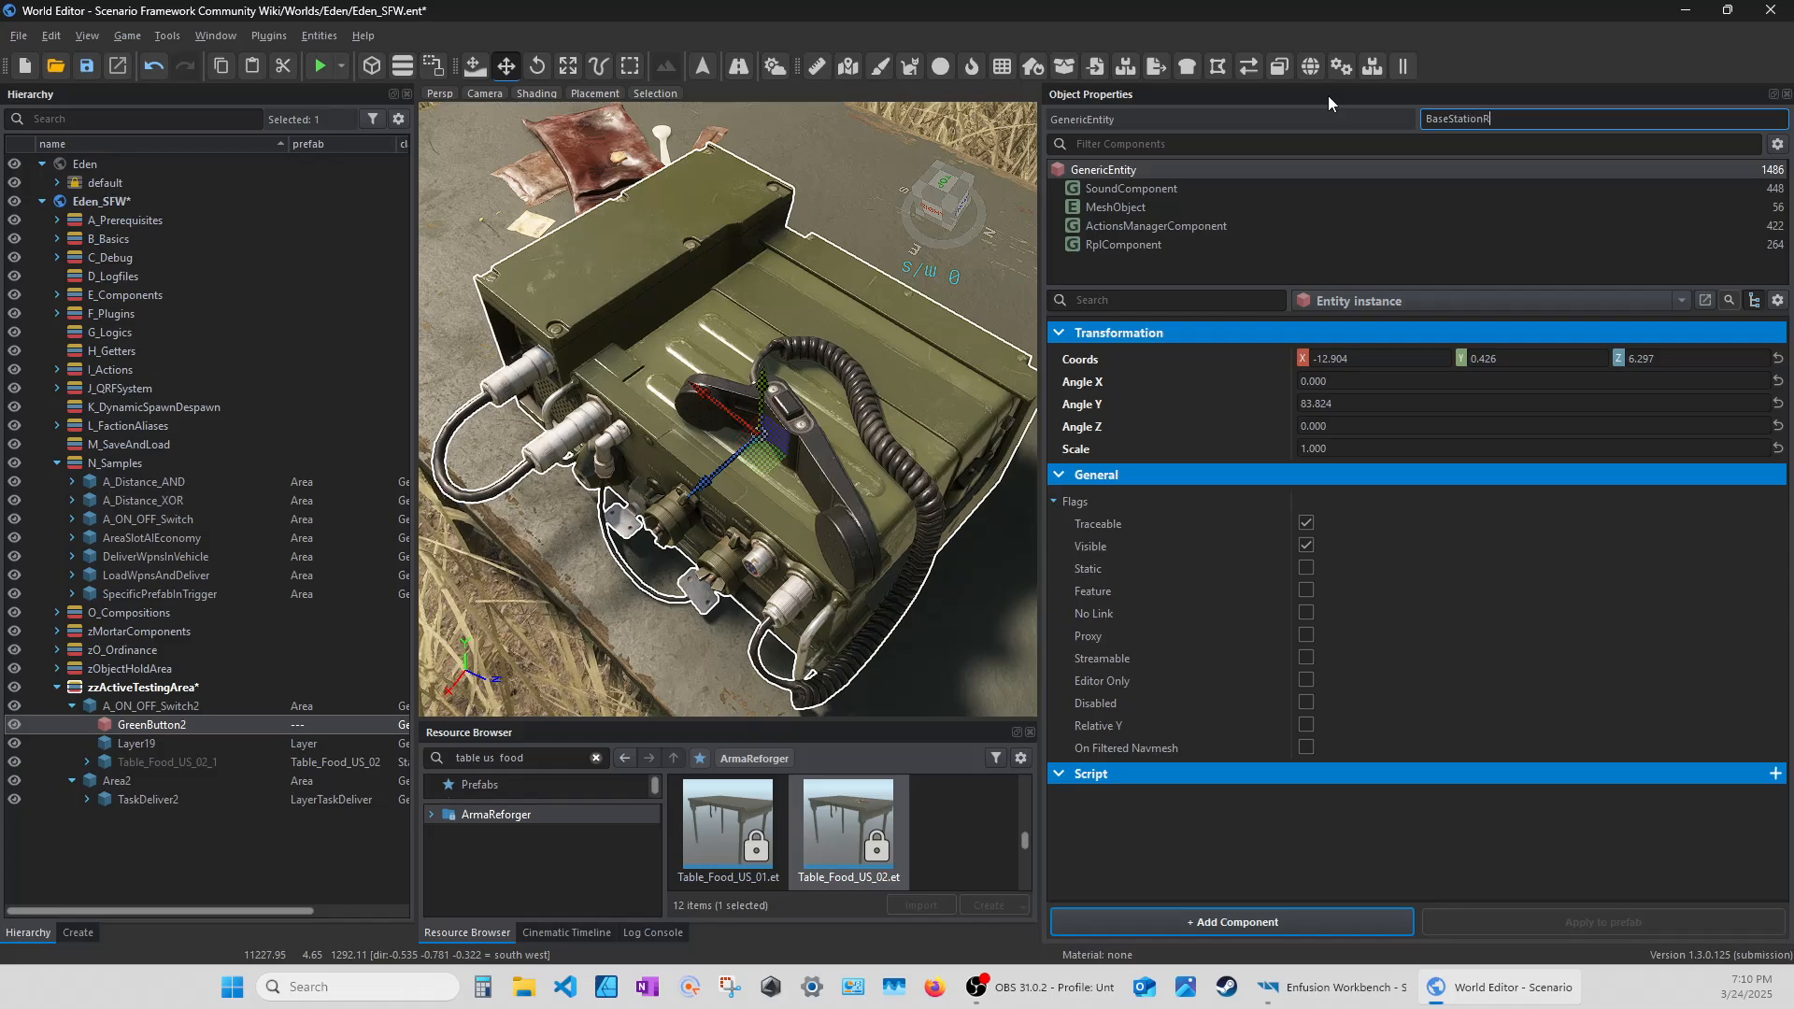
pyautogui.write('adio')
pyautogui.press('Return')
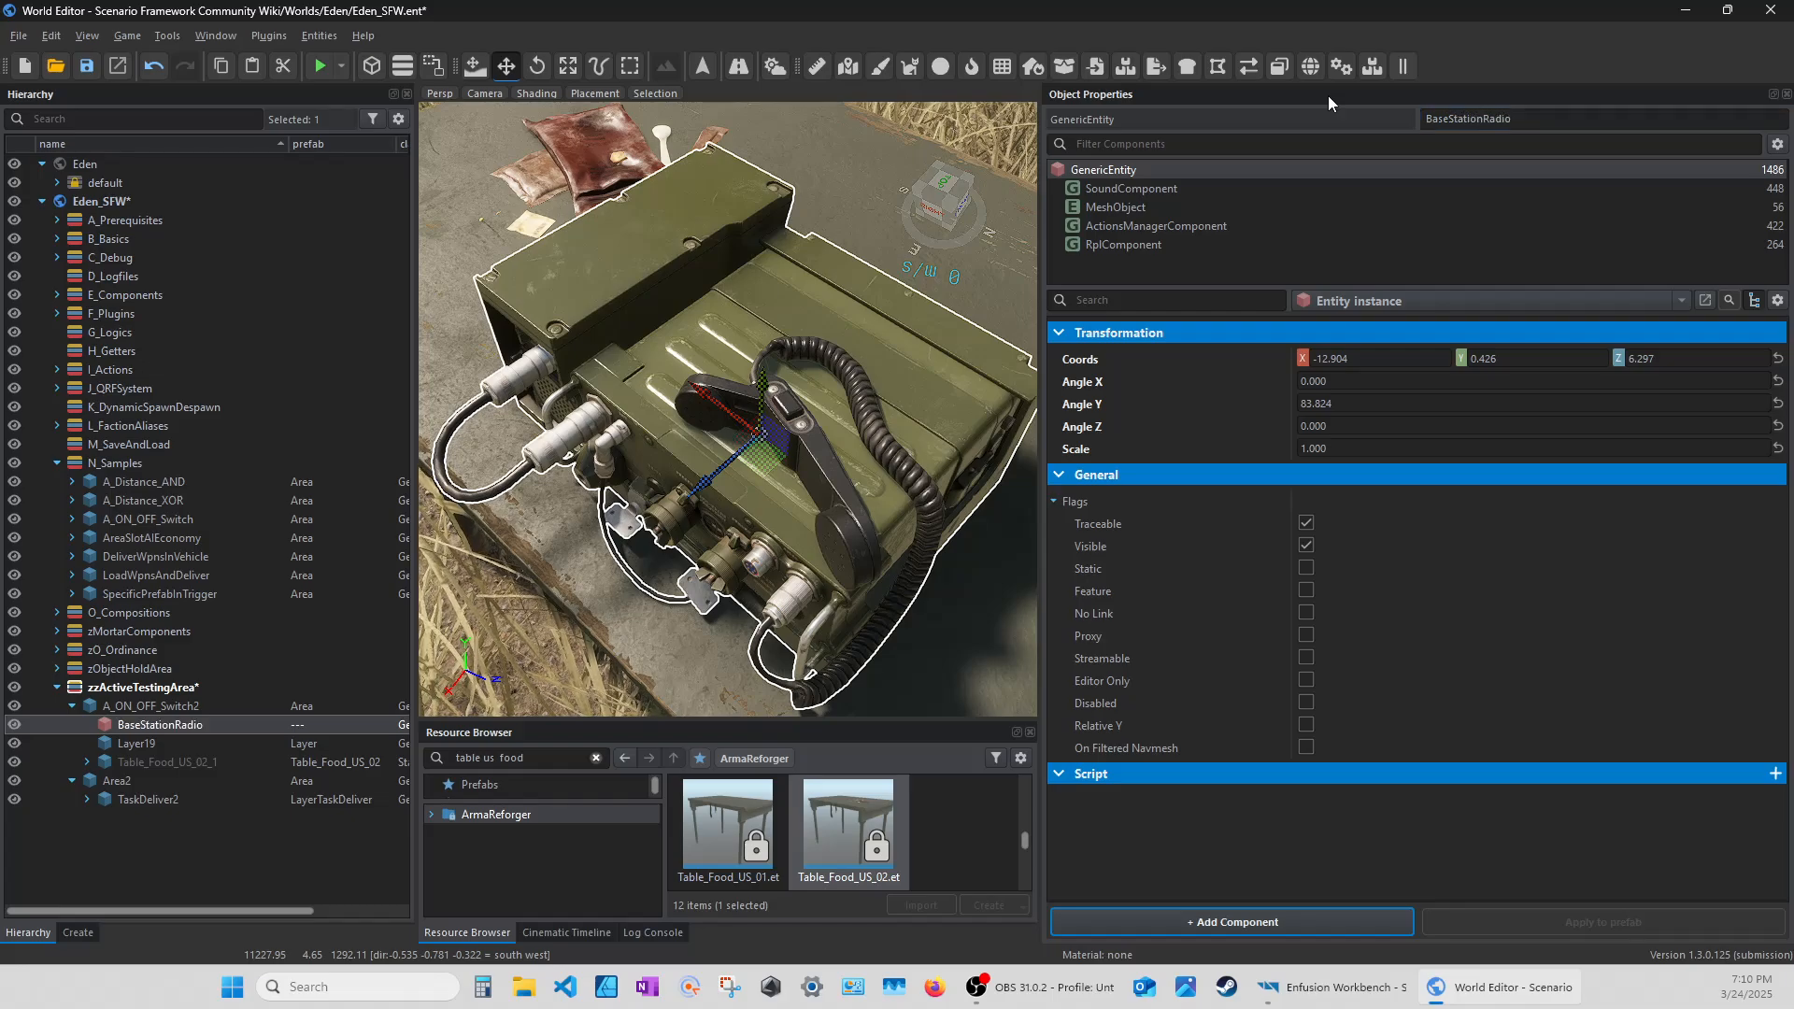
# Set the getter's Entity Name in TaskDeliver2's On User Action Event to BaseStationRadio.
pyautogui.click(147, 800)
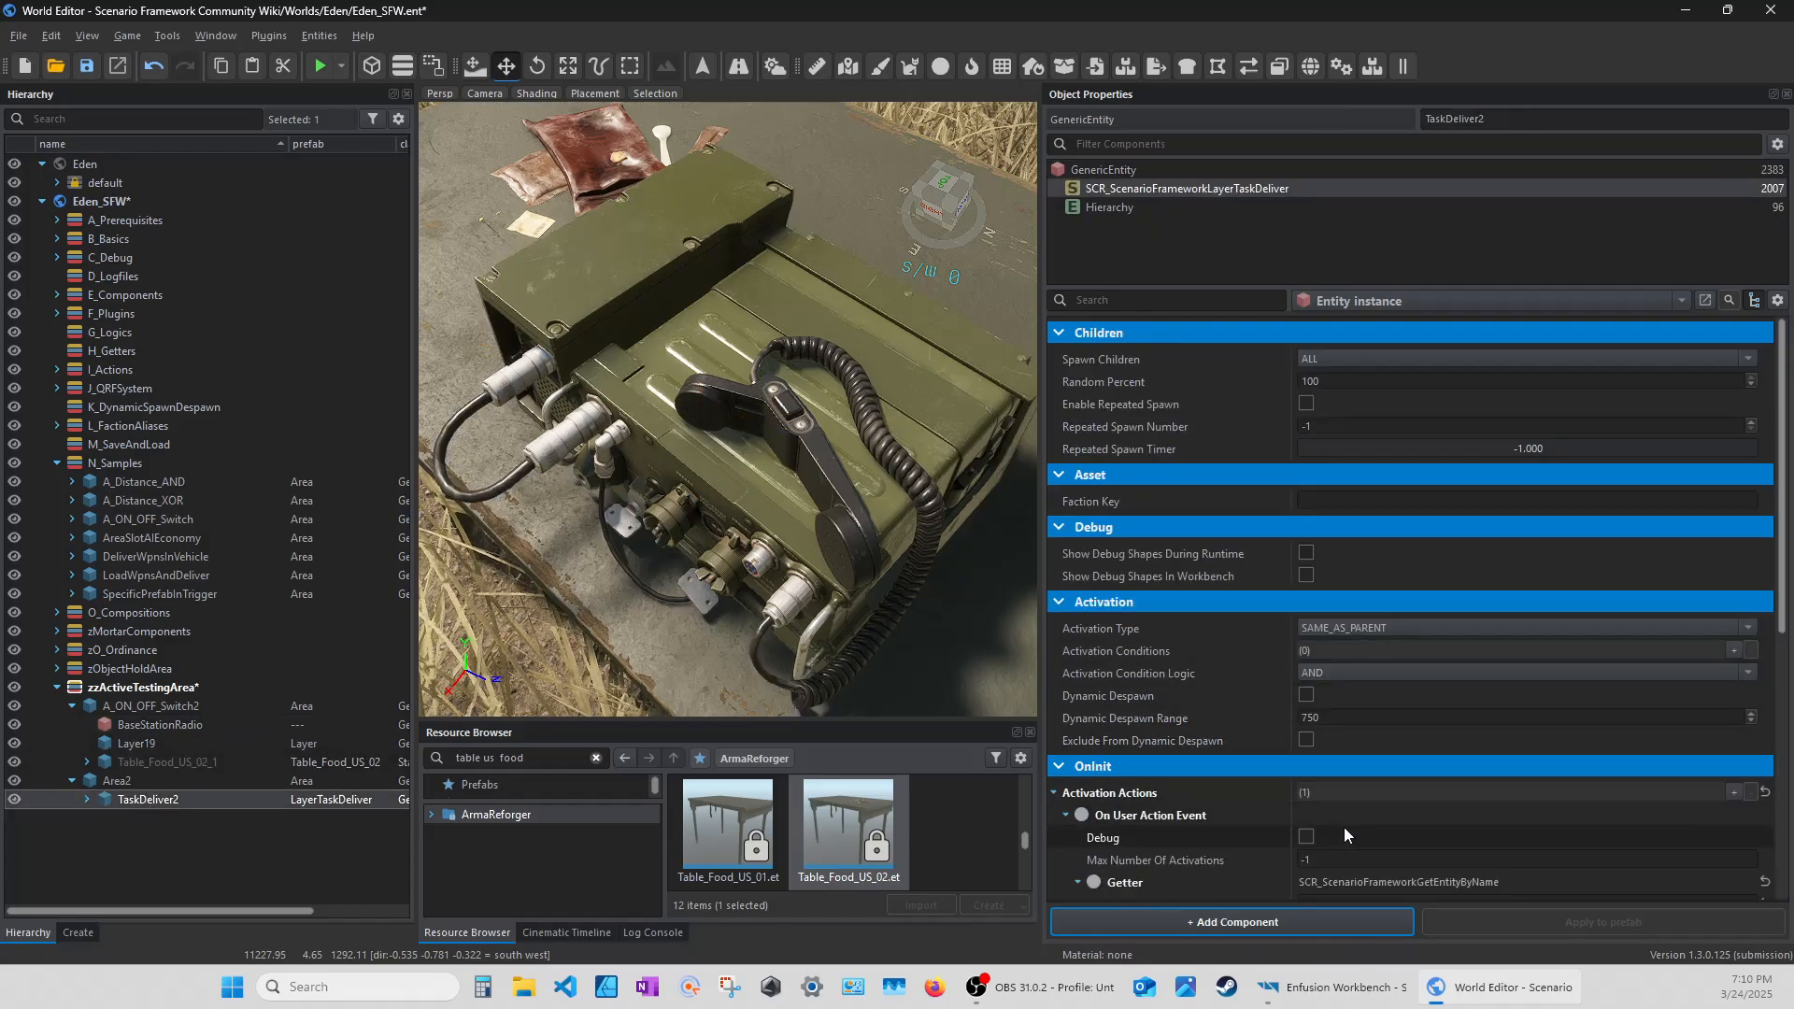
pyautogui.scroll(-5, 1354, 748)
pyautogui.moveTo(1375, 538); pyautogui.dragTo(1342, 539)
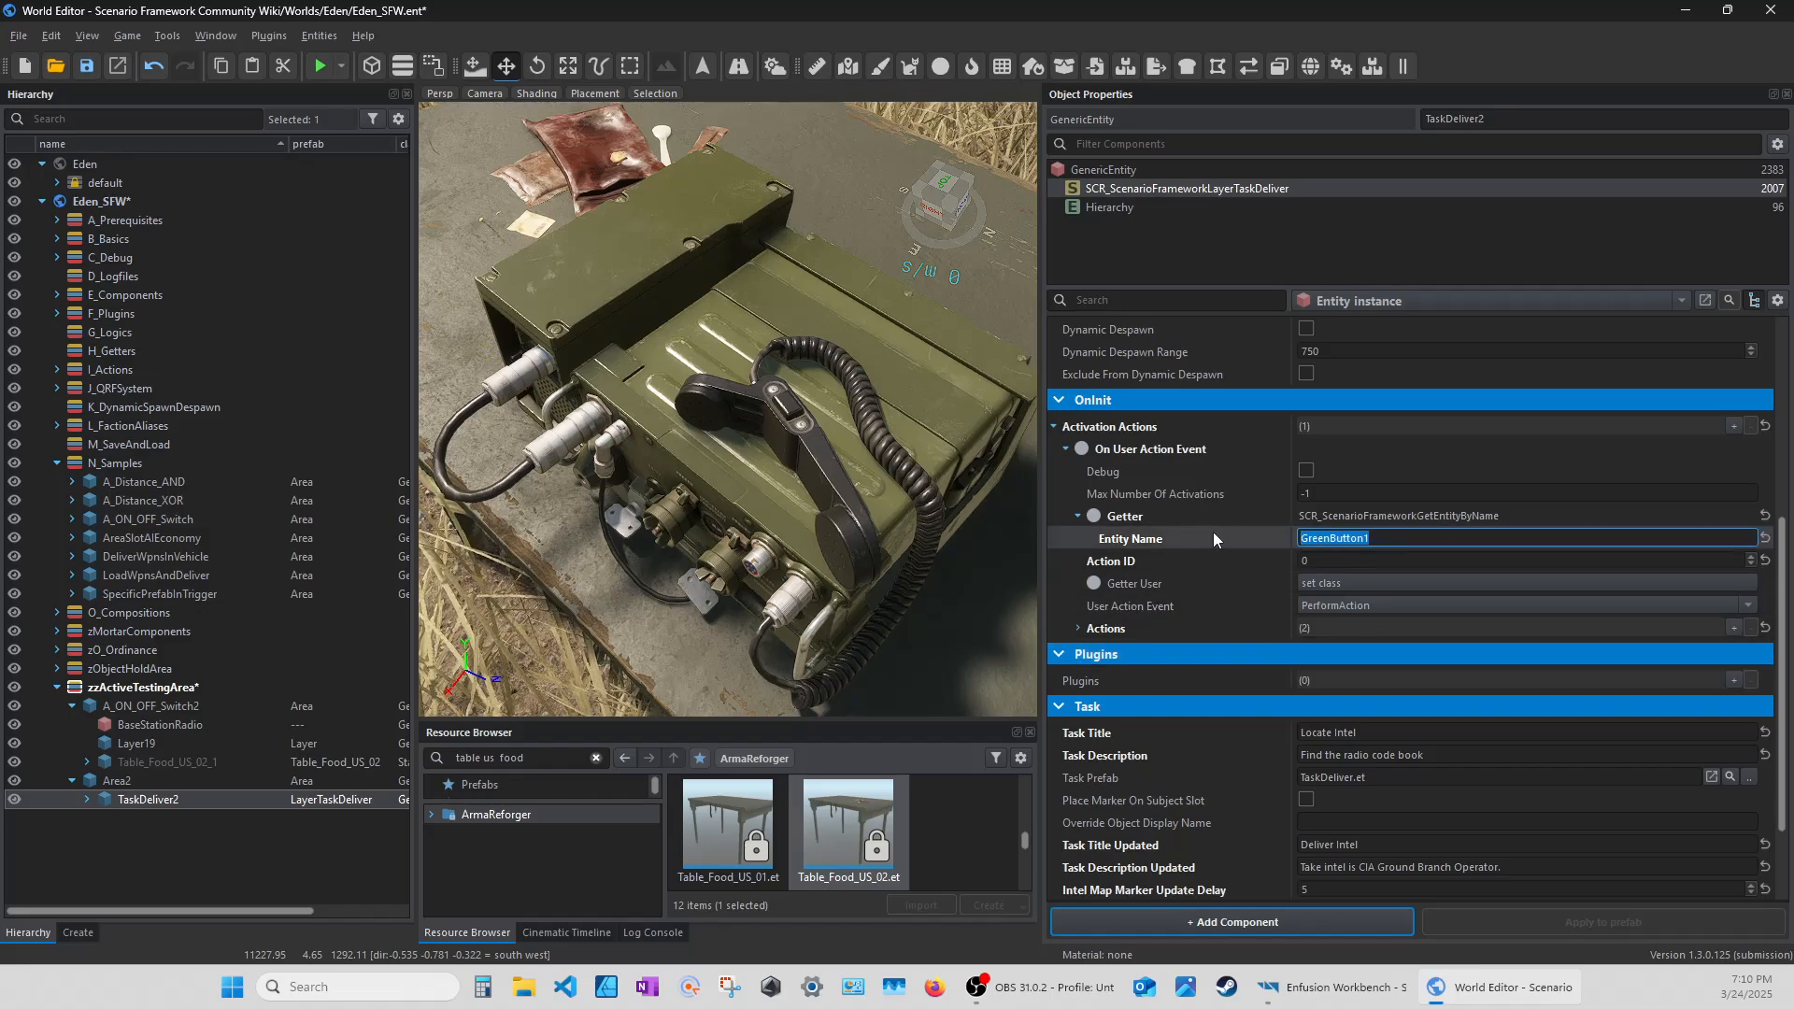
pyautogui.write('BaseSta')
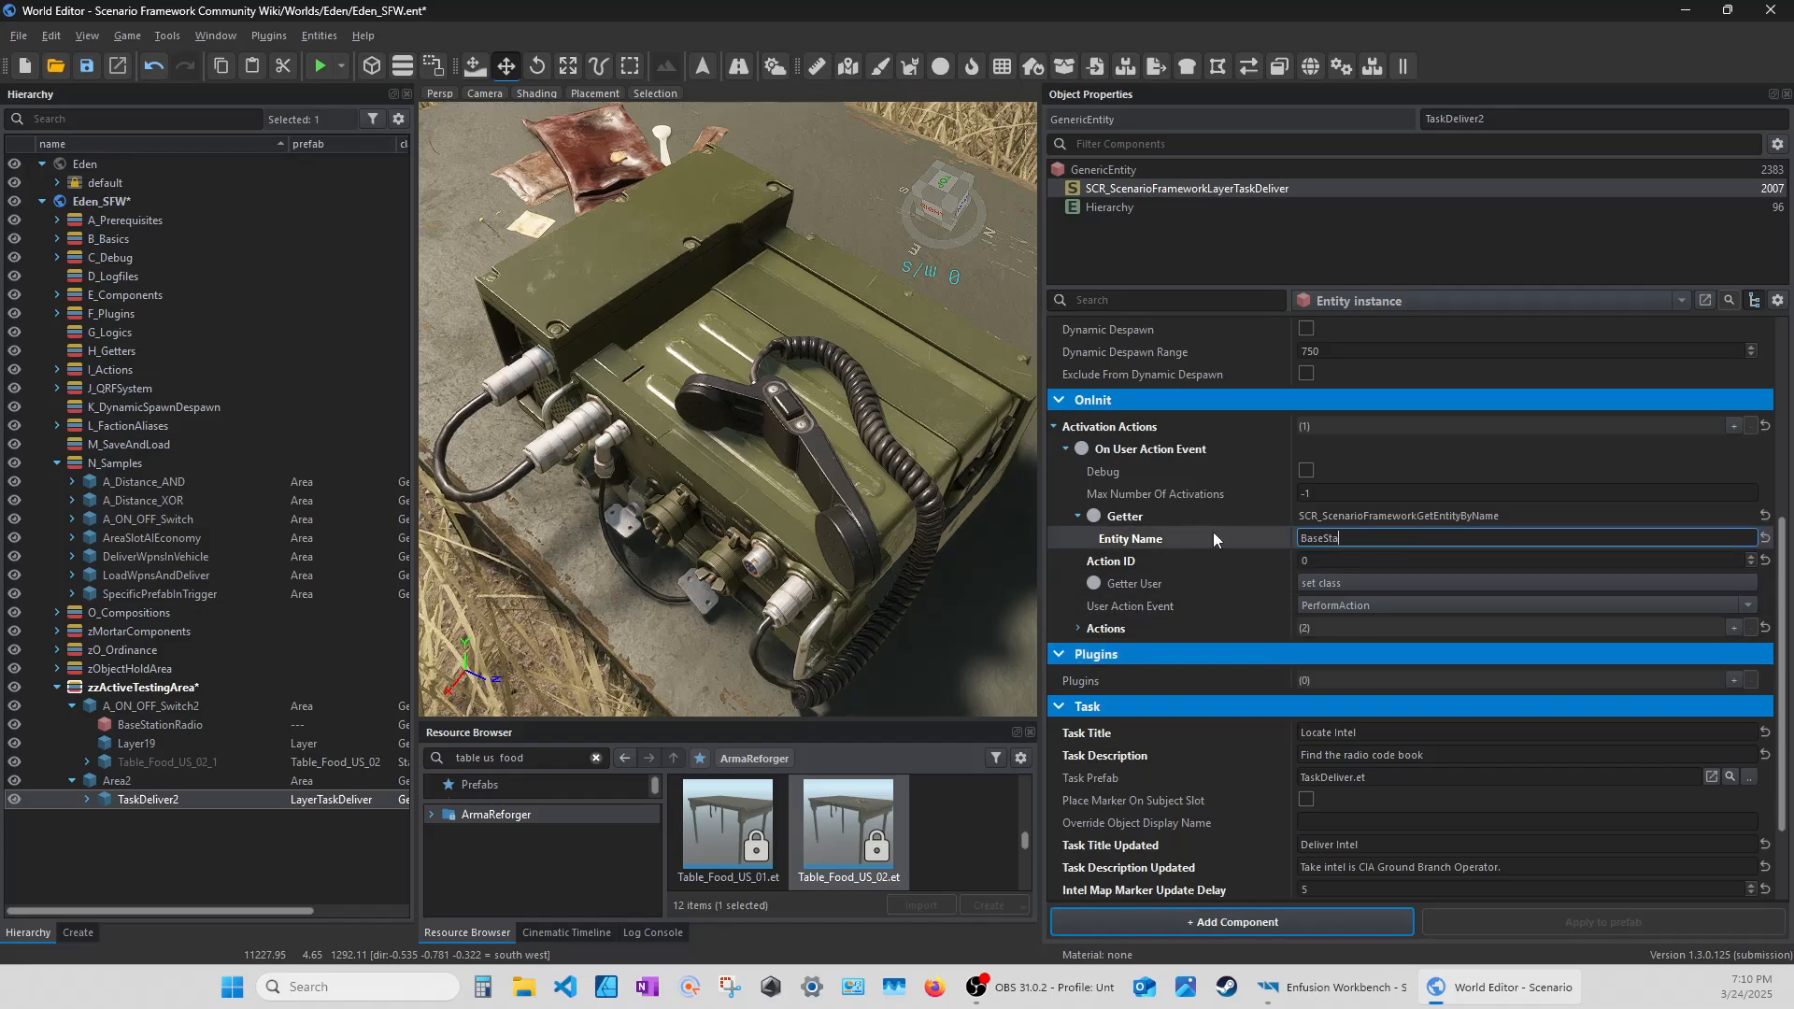
pyautogui.write('tionRadio')
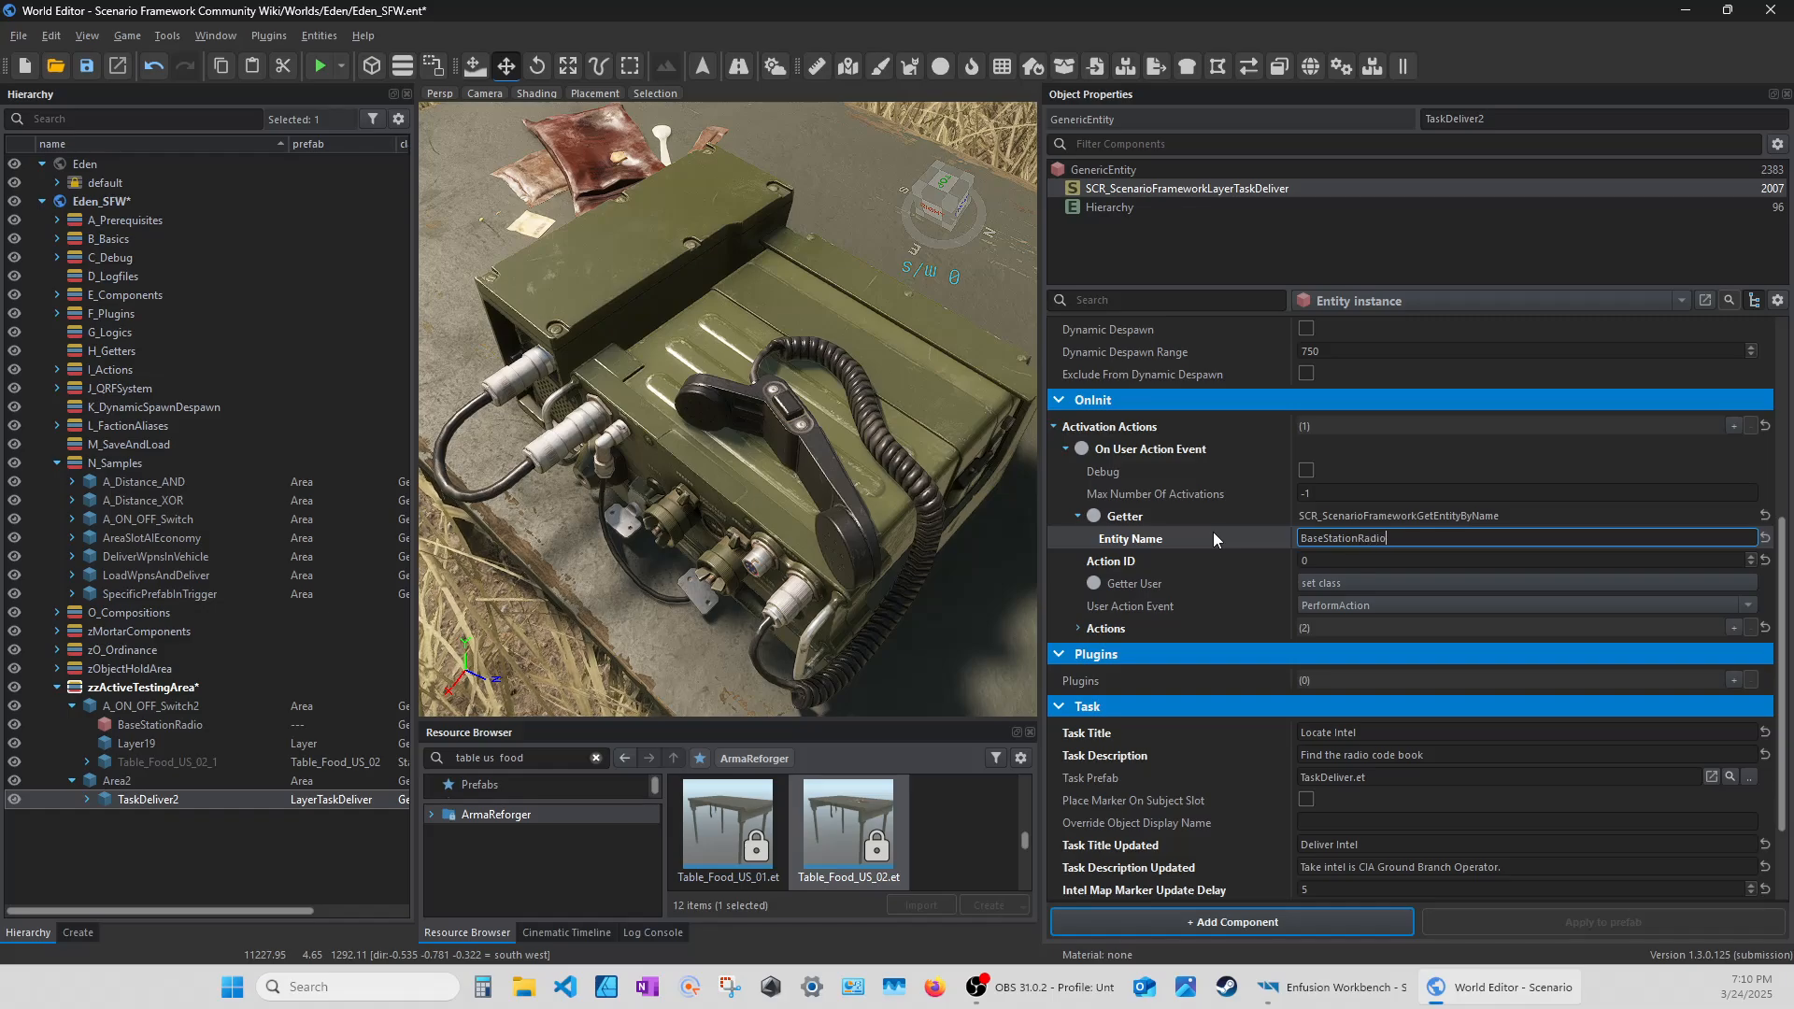
pyautogui.press('Return')
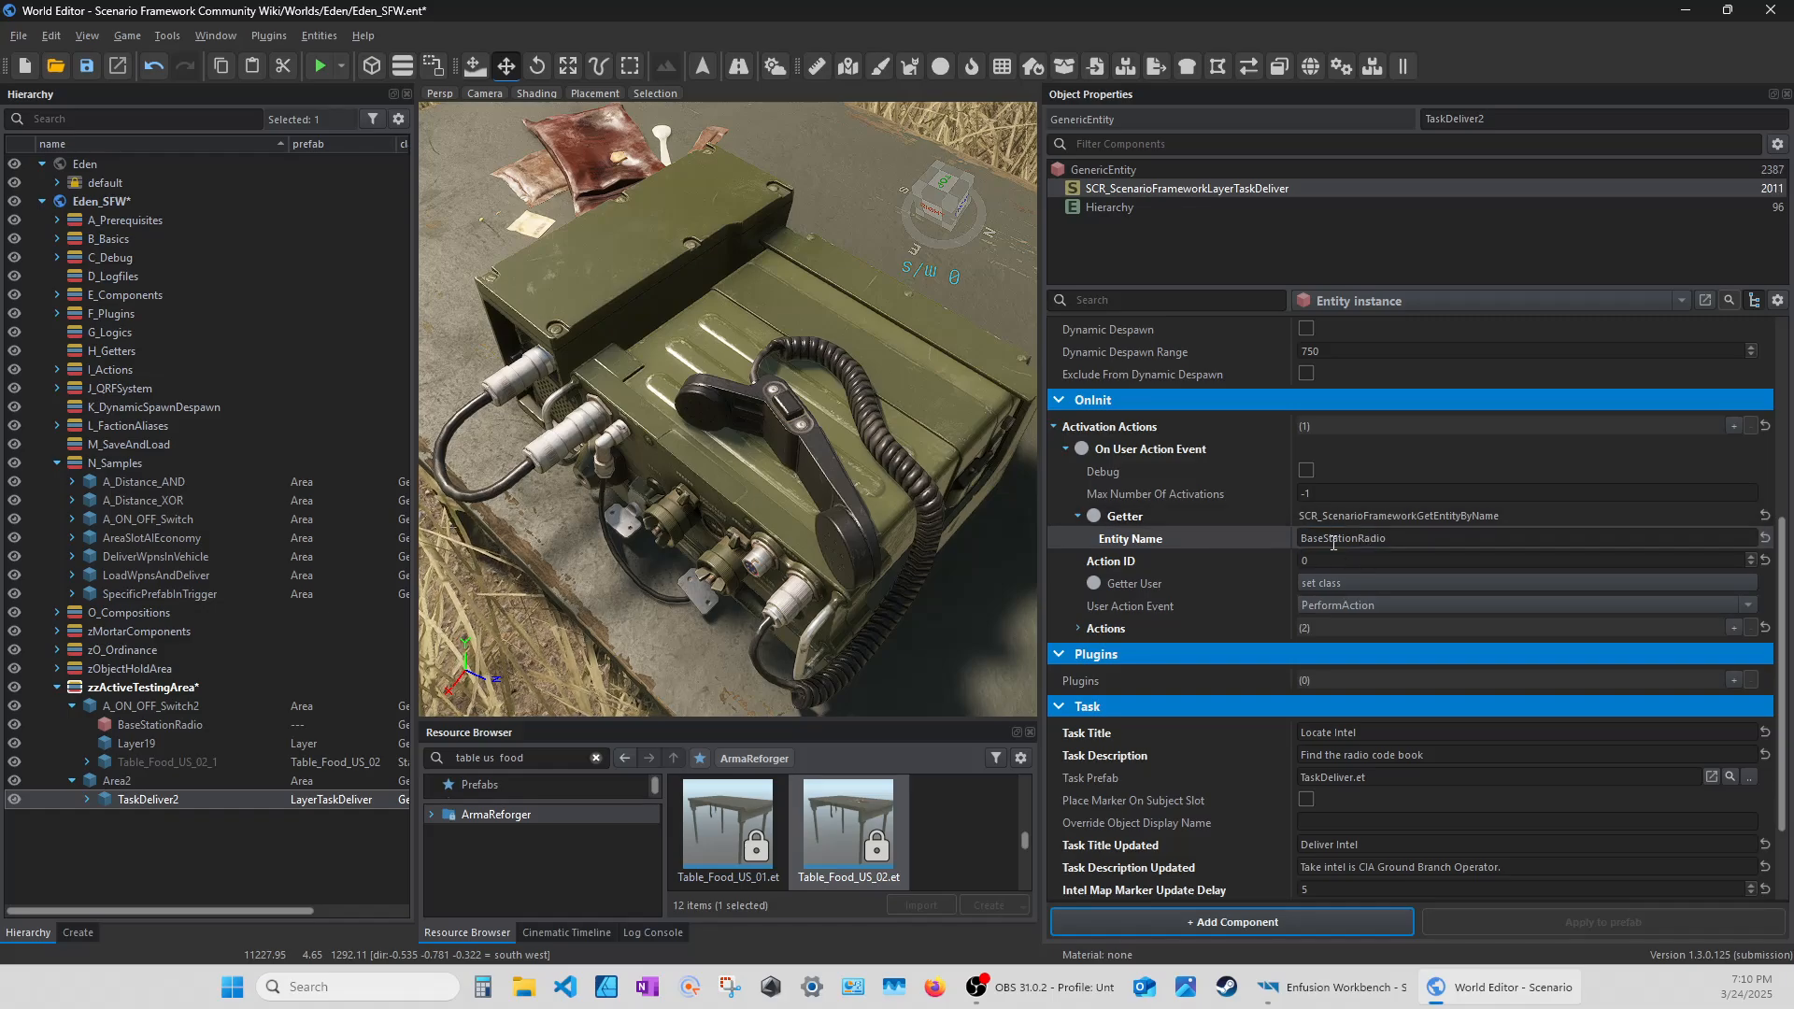
# Set the User Action Event to PerformAction and remove the Spawn Objects and nested On User Action Event entries from its Actions.
pyautogui.click(1320, 608)
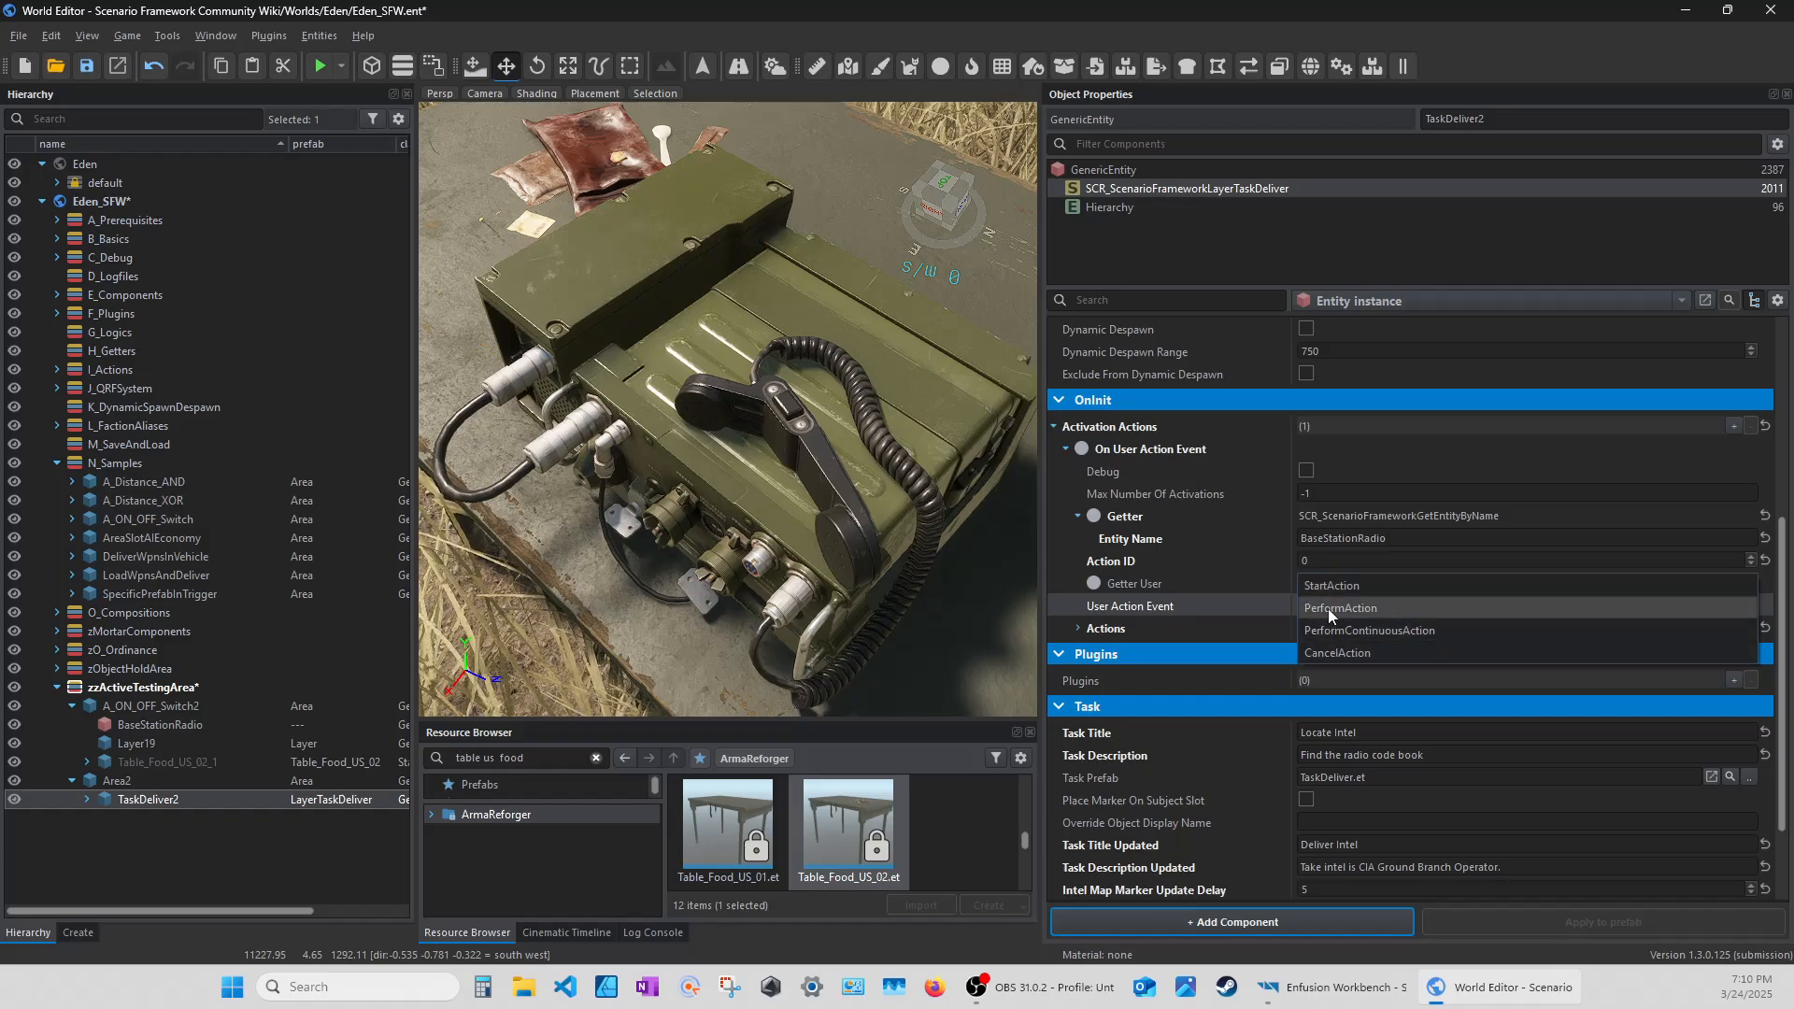
pyautogui.click(1329, 609)
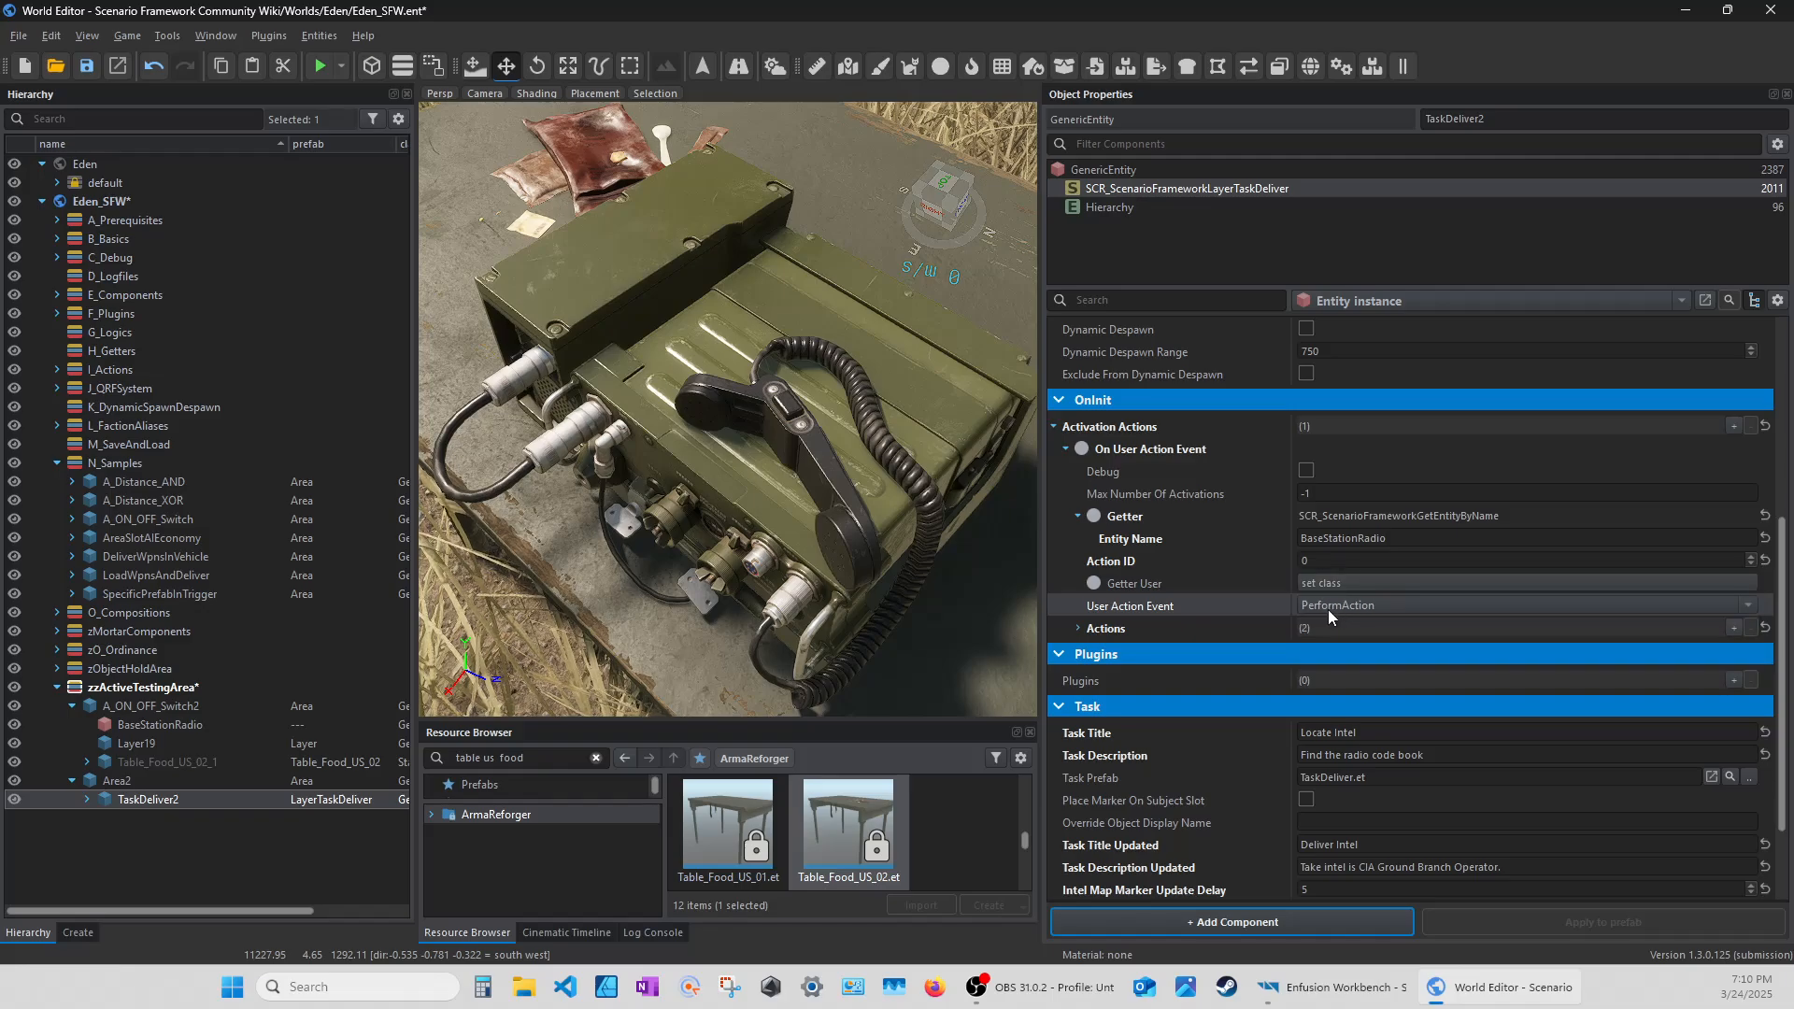
pyautogui.click(1079, 629)
pyautogui.scroll(-3, 1146, 527)
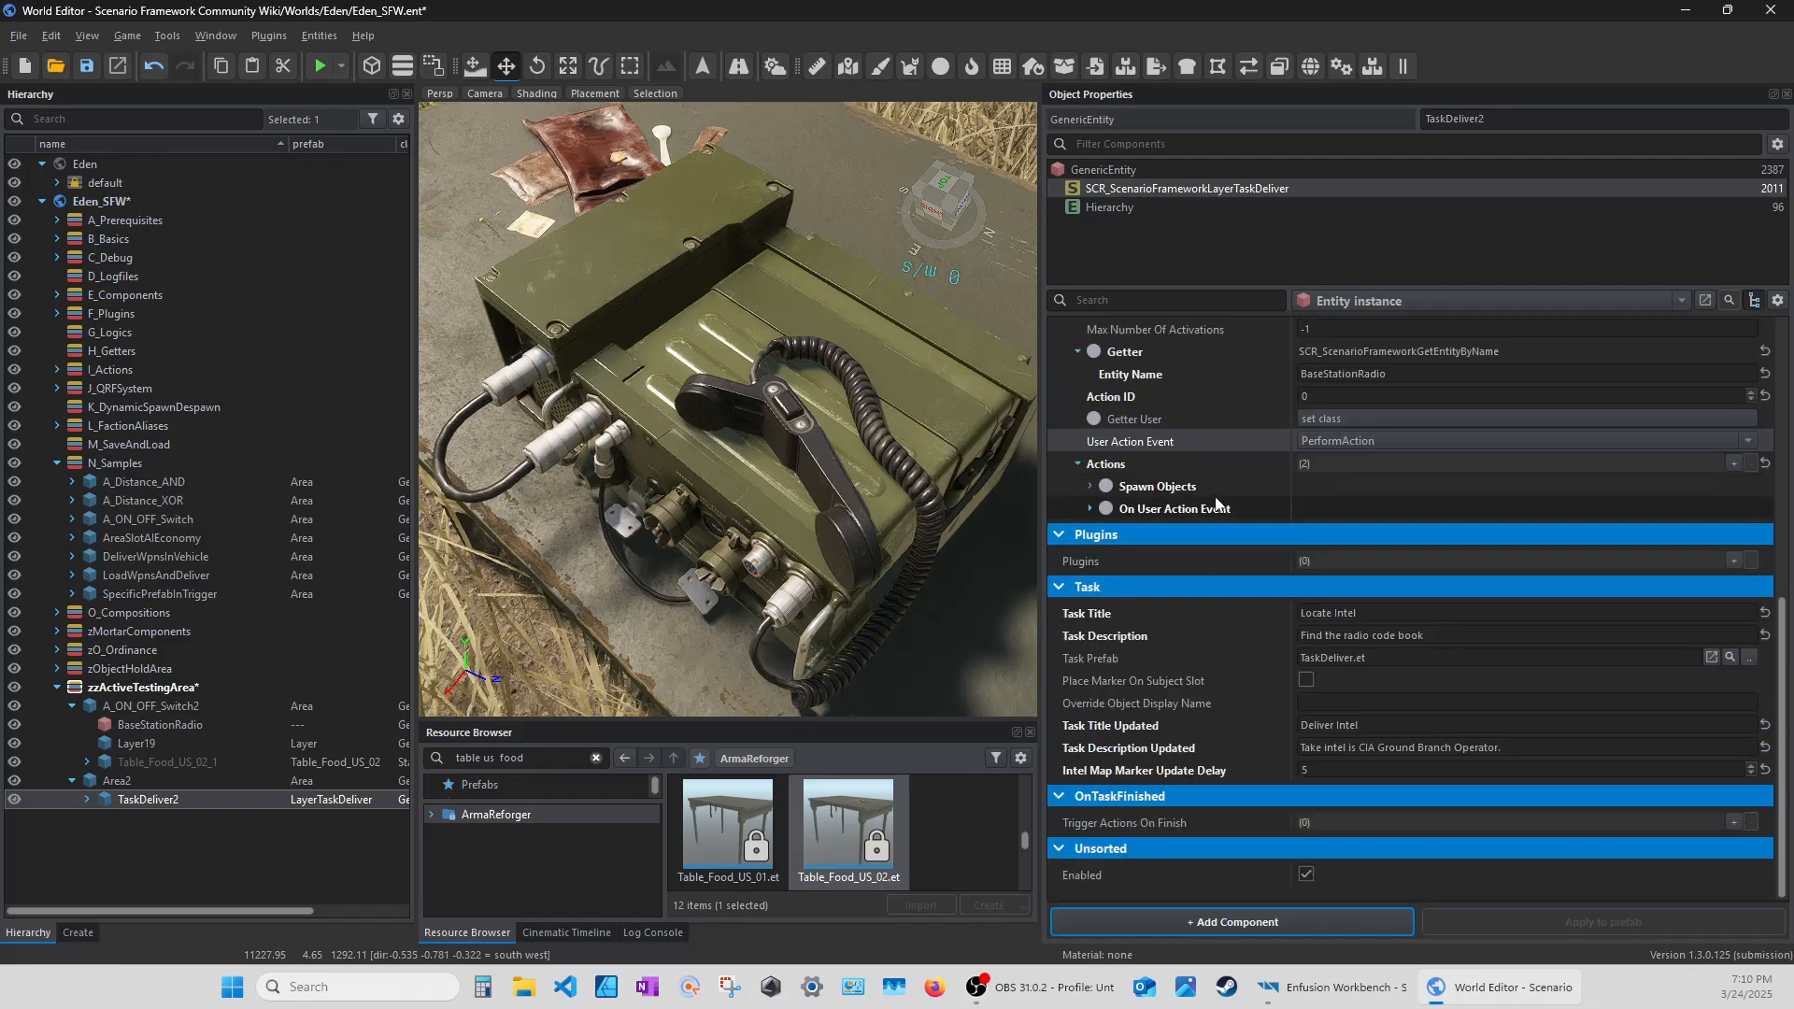
pyautogui.click(1147, 512)
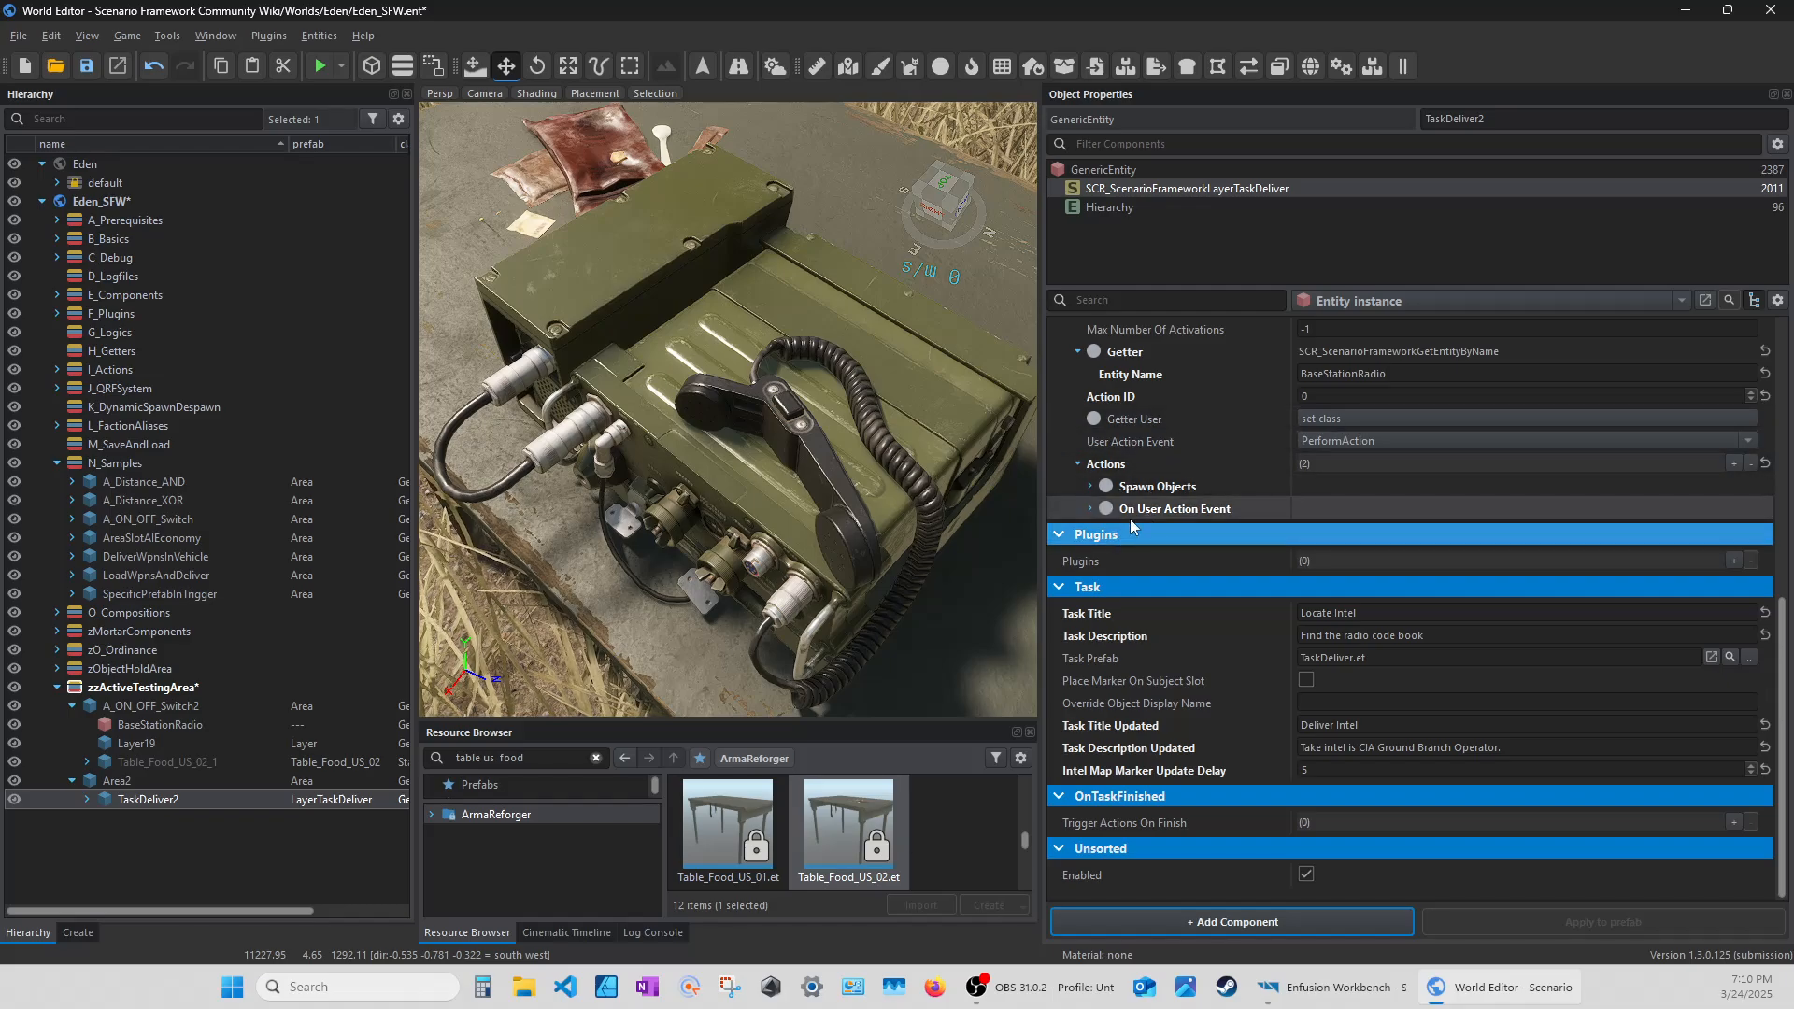
pyautogui.click(1159, 488)
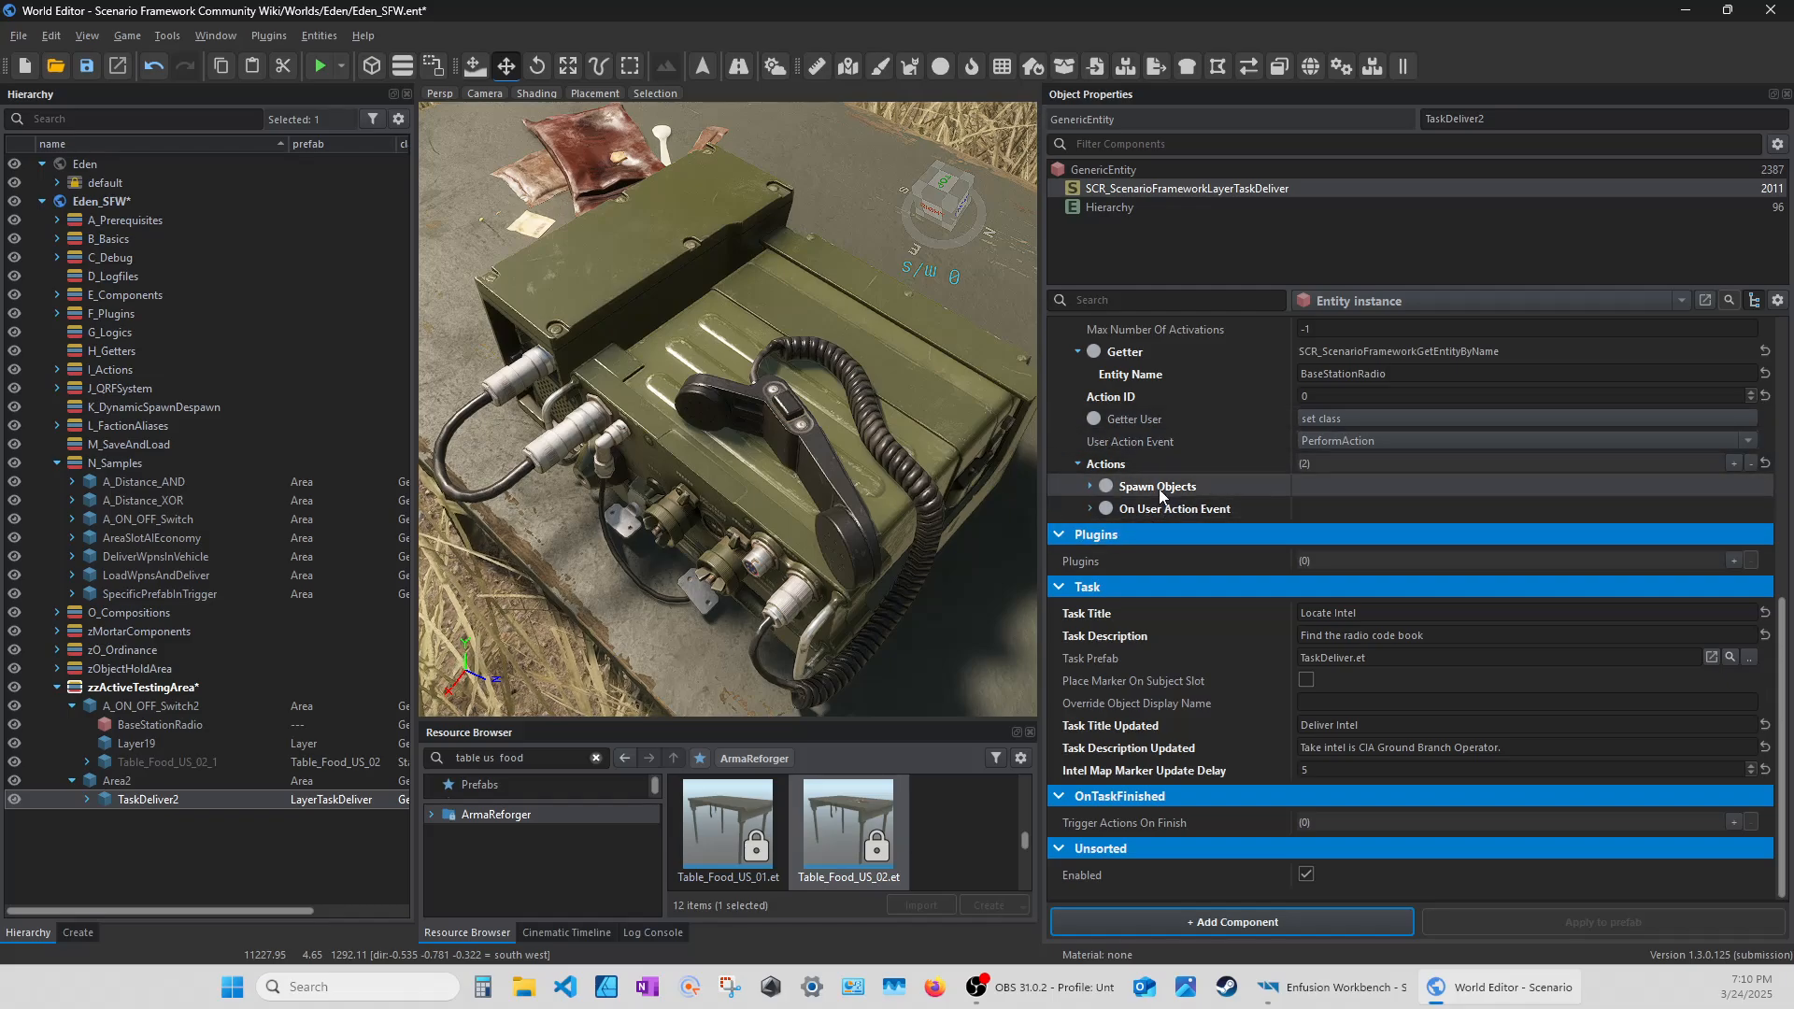
pyautogui.click(1749, 463)
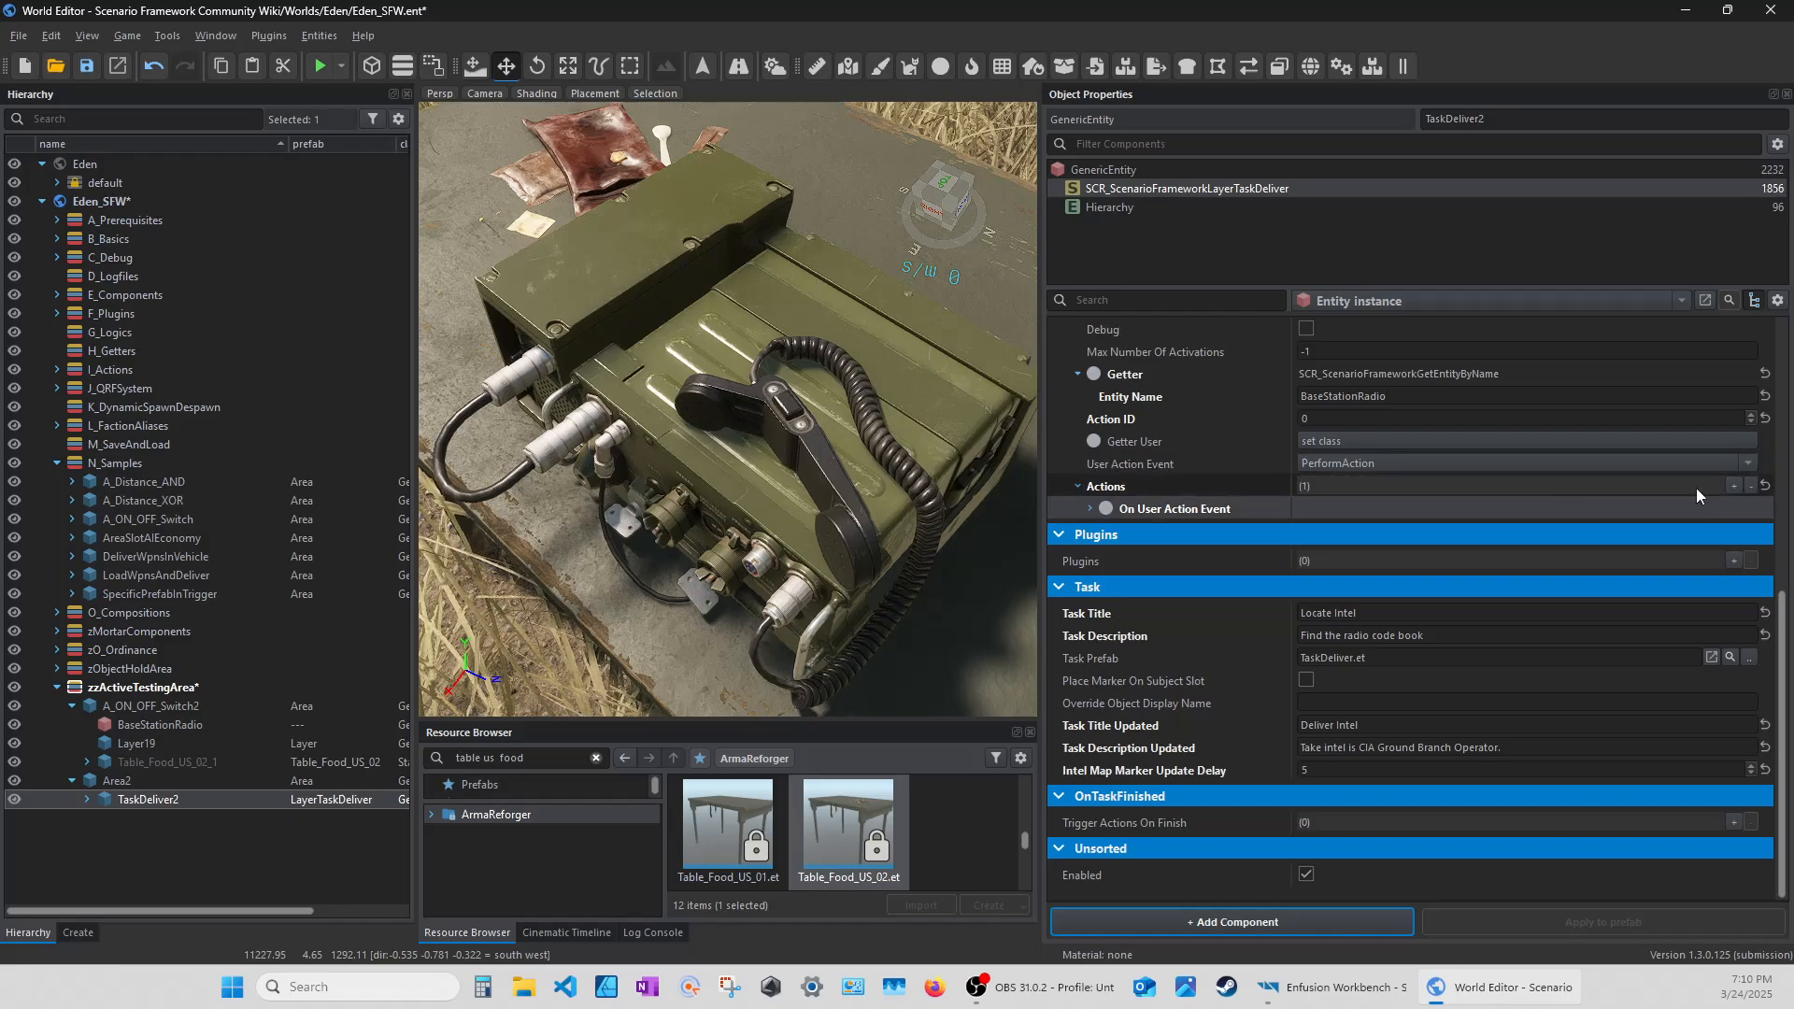
pyautogui.click(1750, 485)
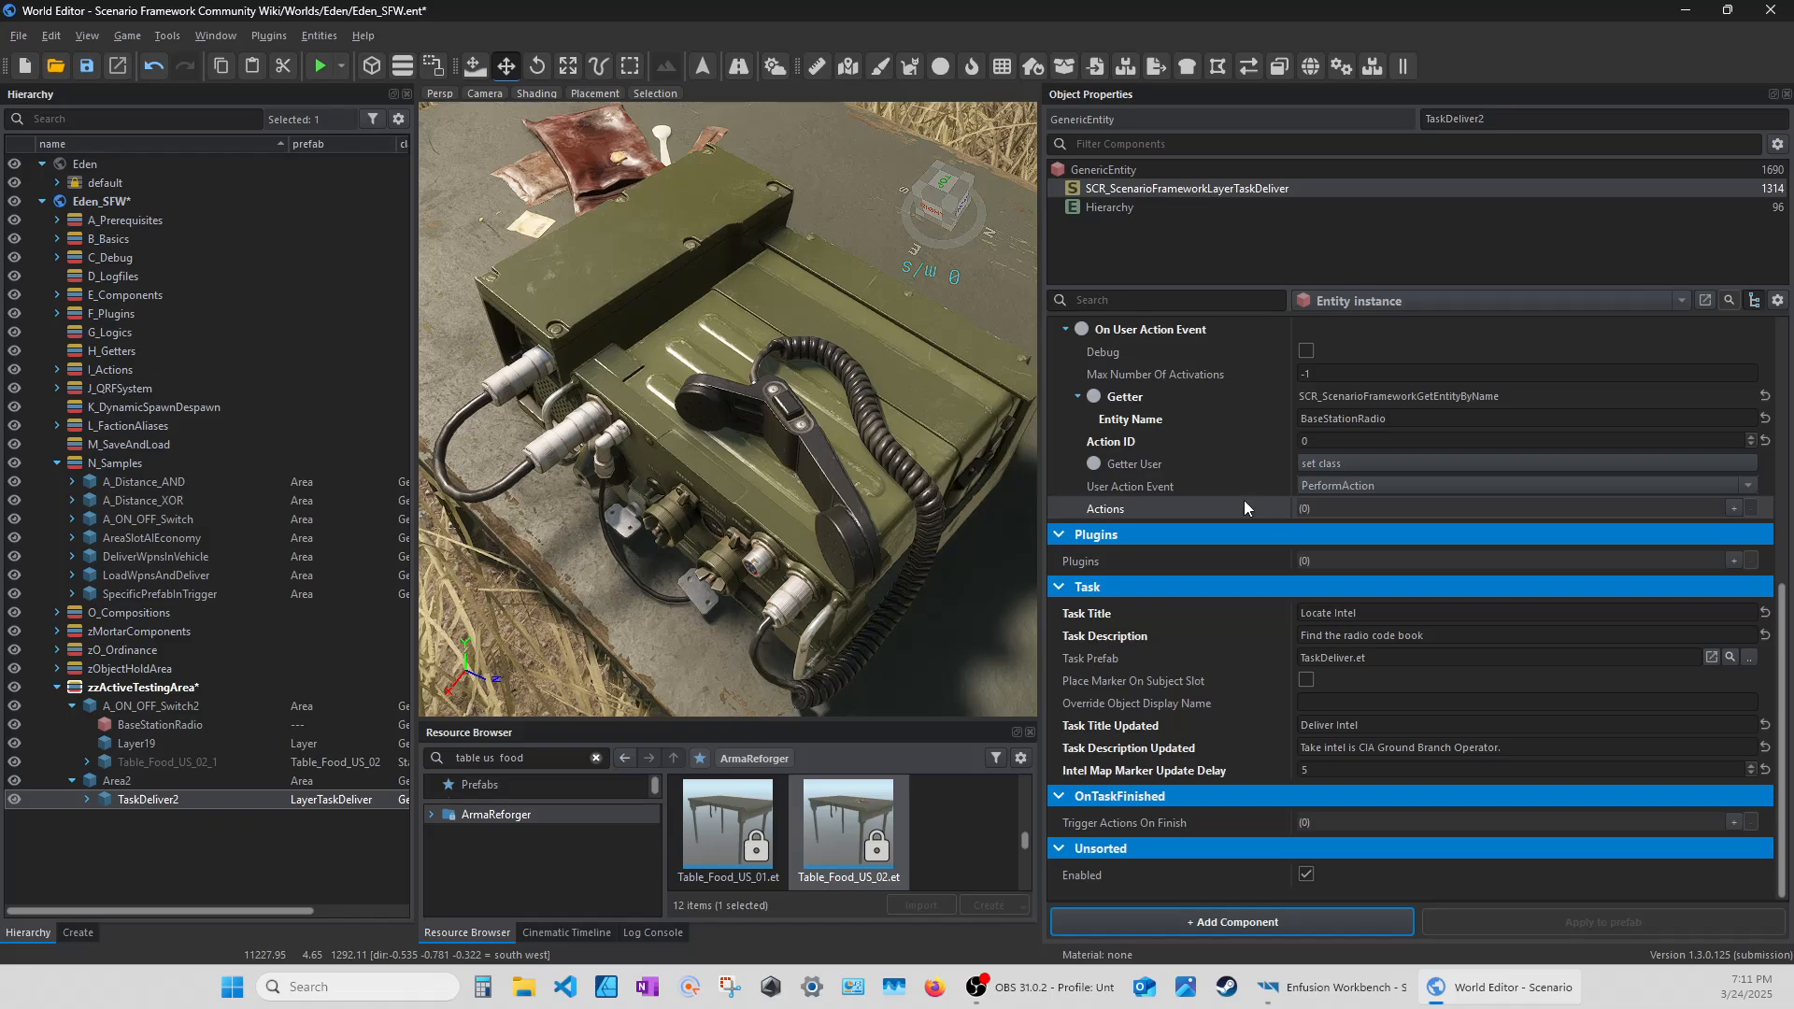
# Add an SCR_ScenarioFrameworkActionPlaySound action to the Actions of TaskDeliver2's On User Action Event.
pyautogui.click(1733, 509)
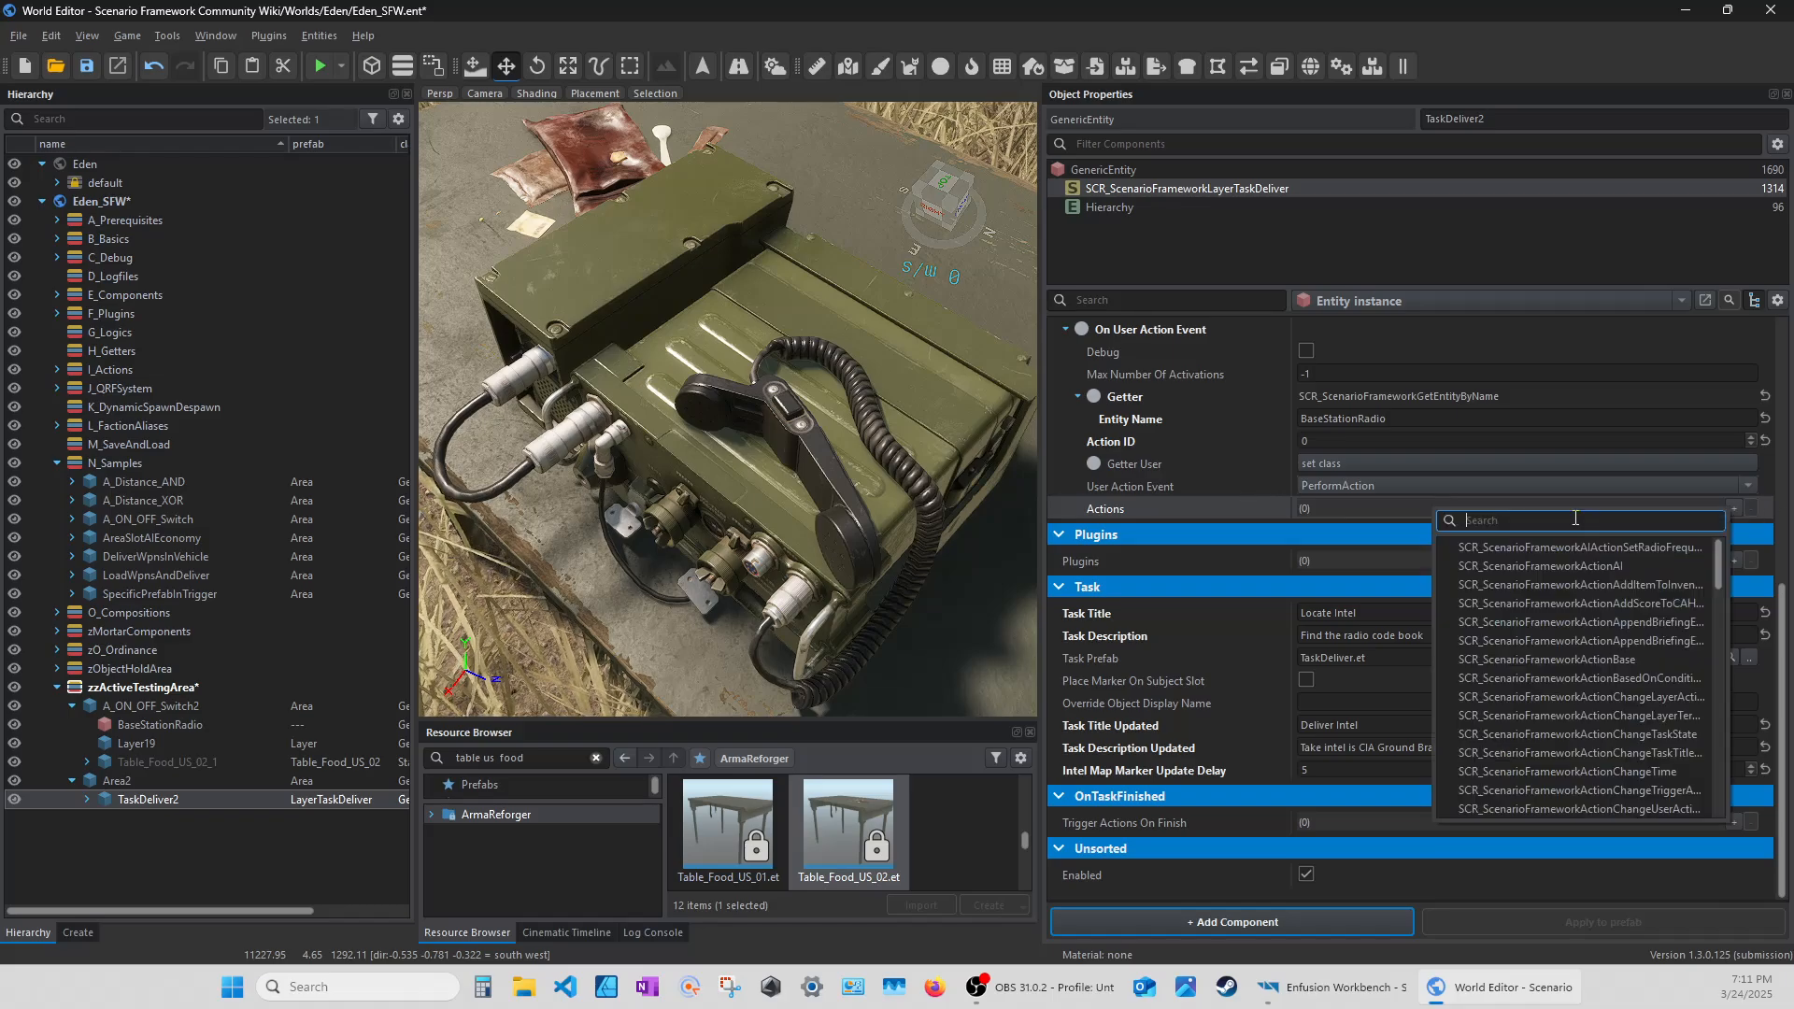
pyautogui.write('P')
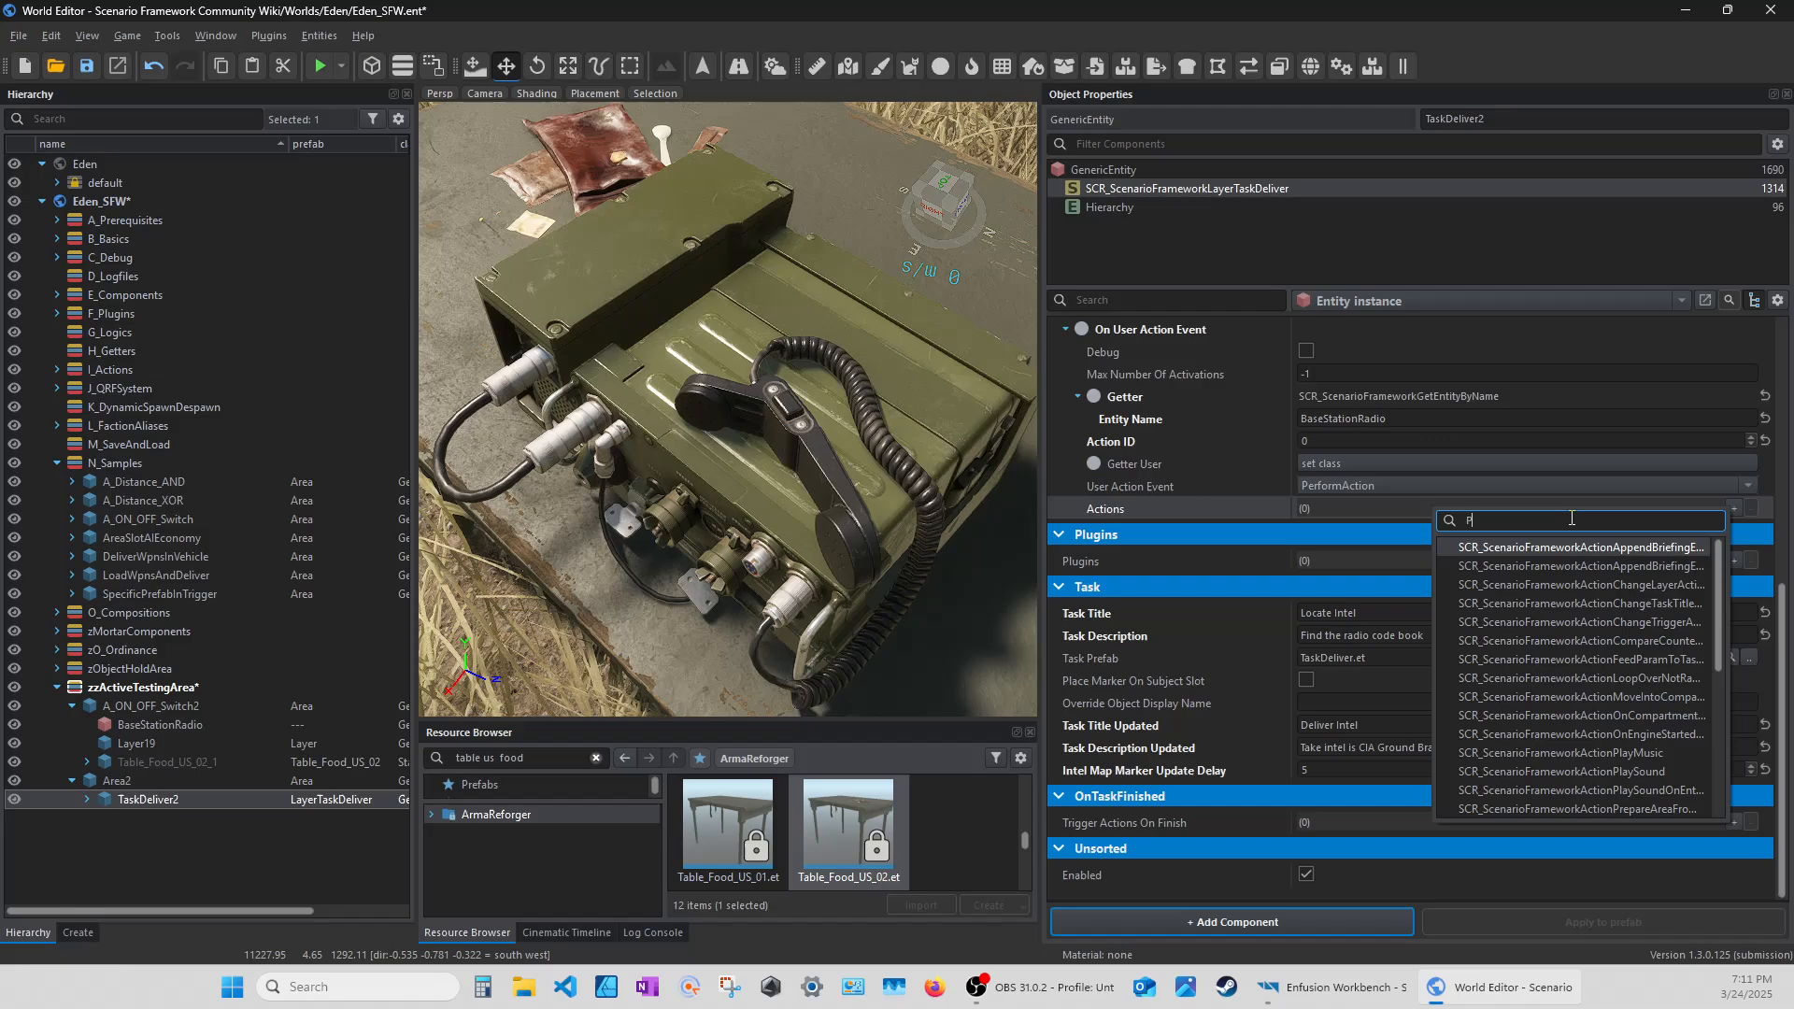
pyautogui.write('laySount')
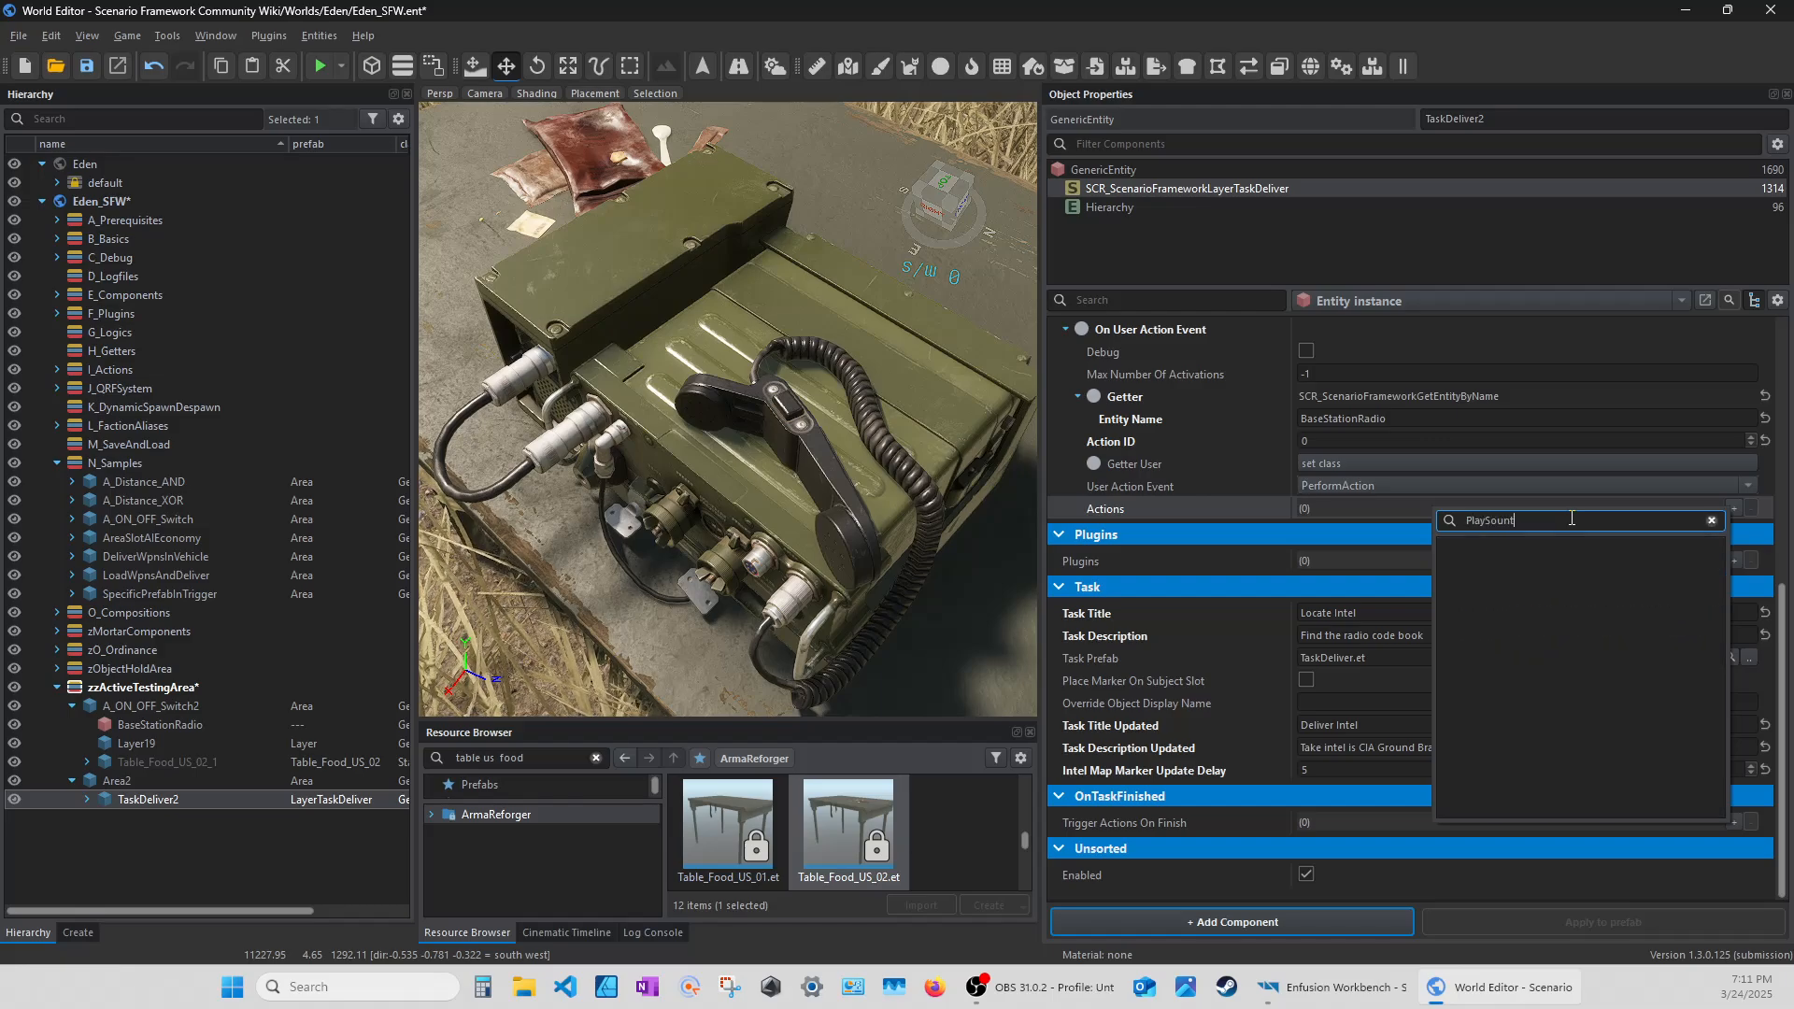
pyautogui.press('BackSpace')
pyautogui.write('d')
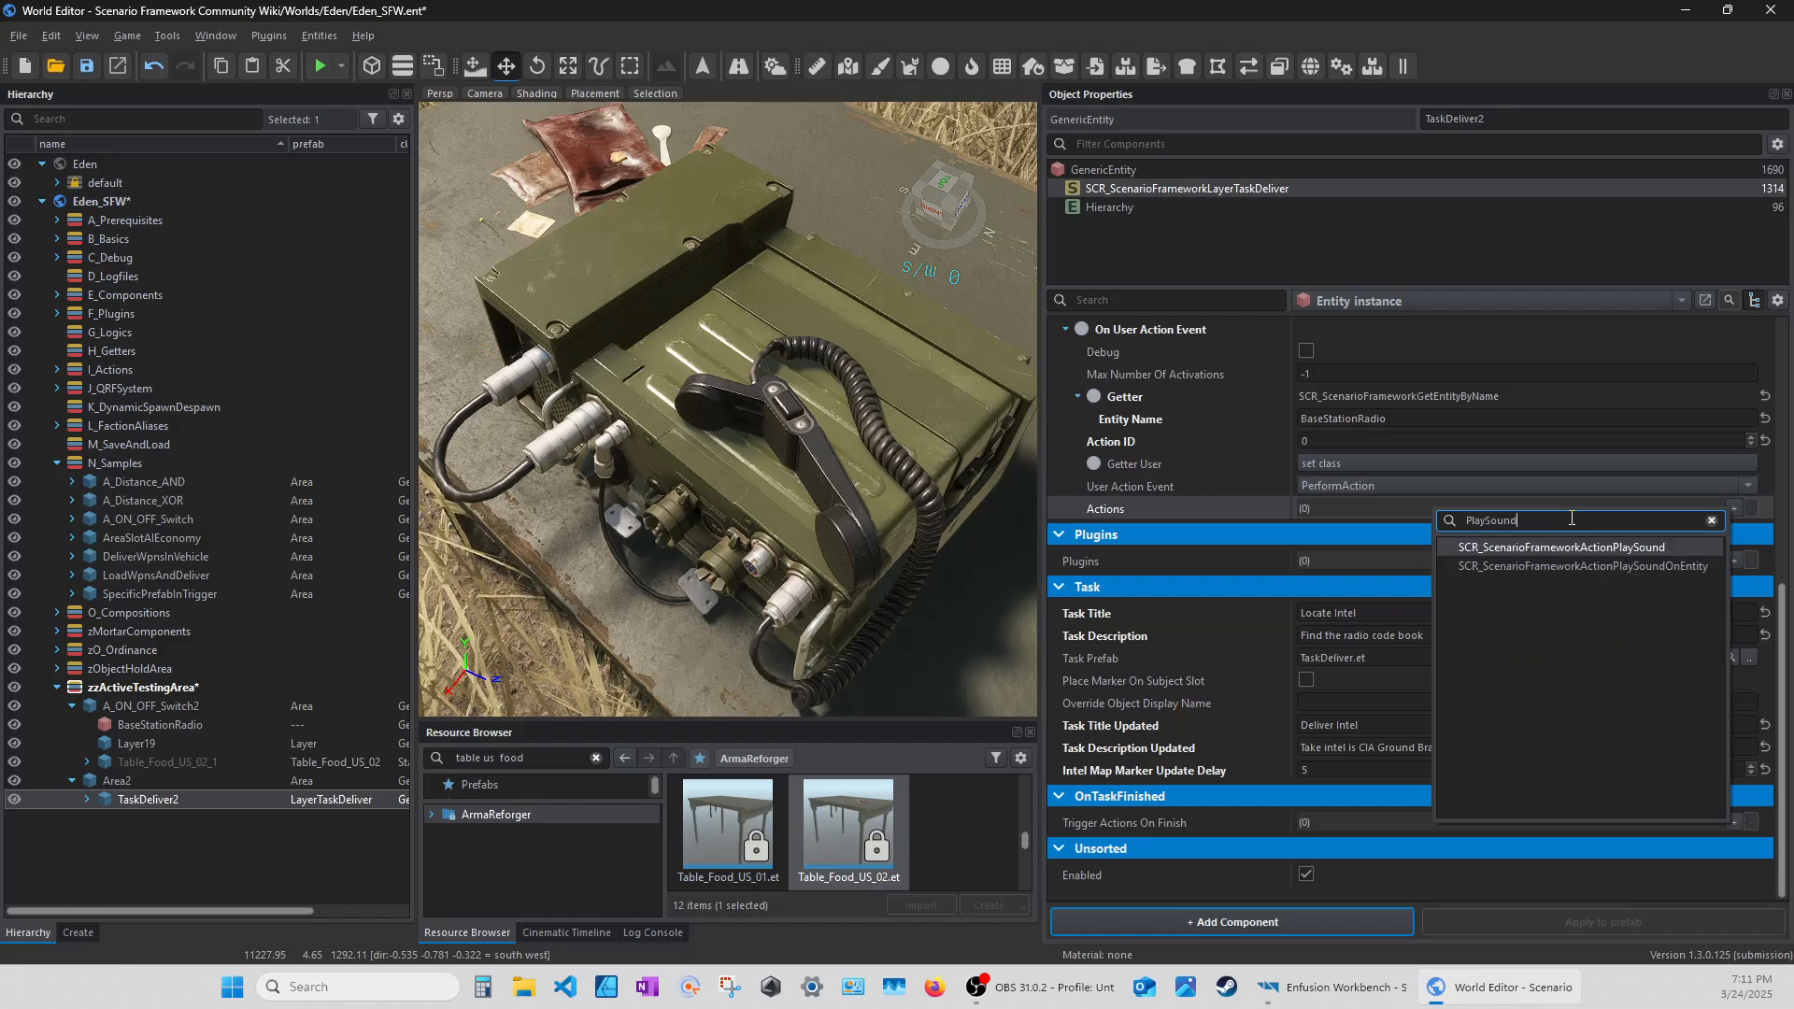
pyautogui.click(1542, 552)
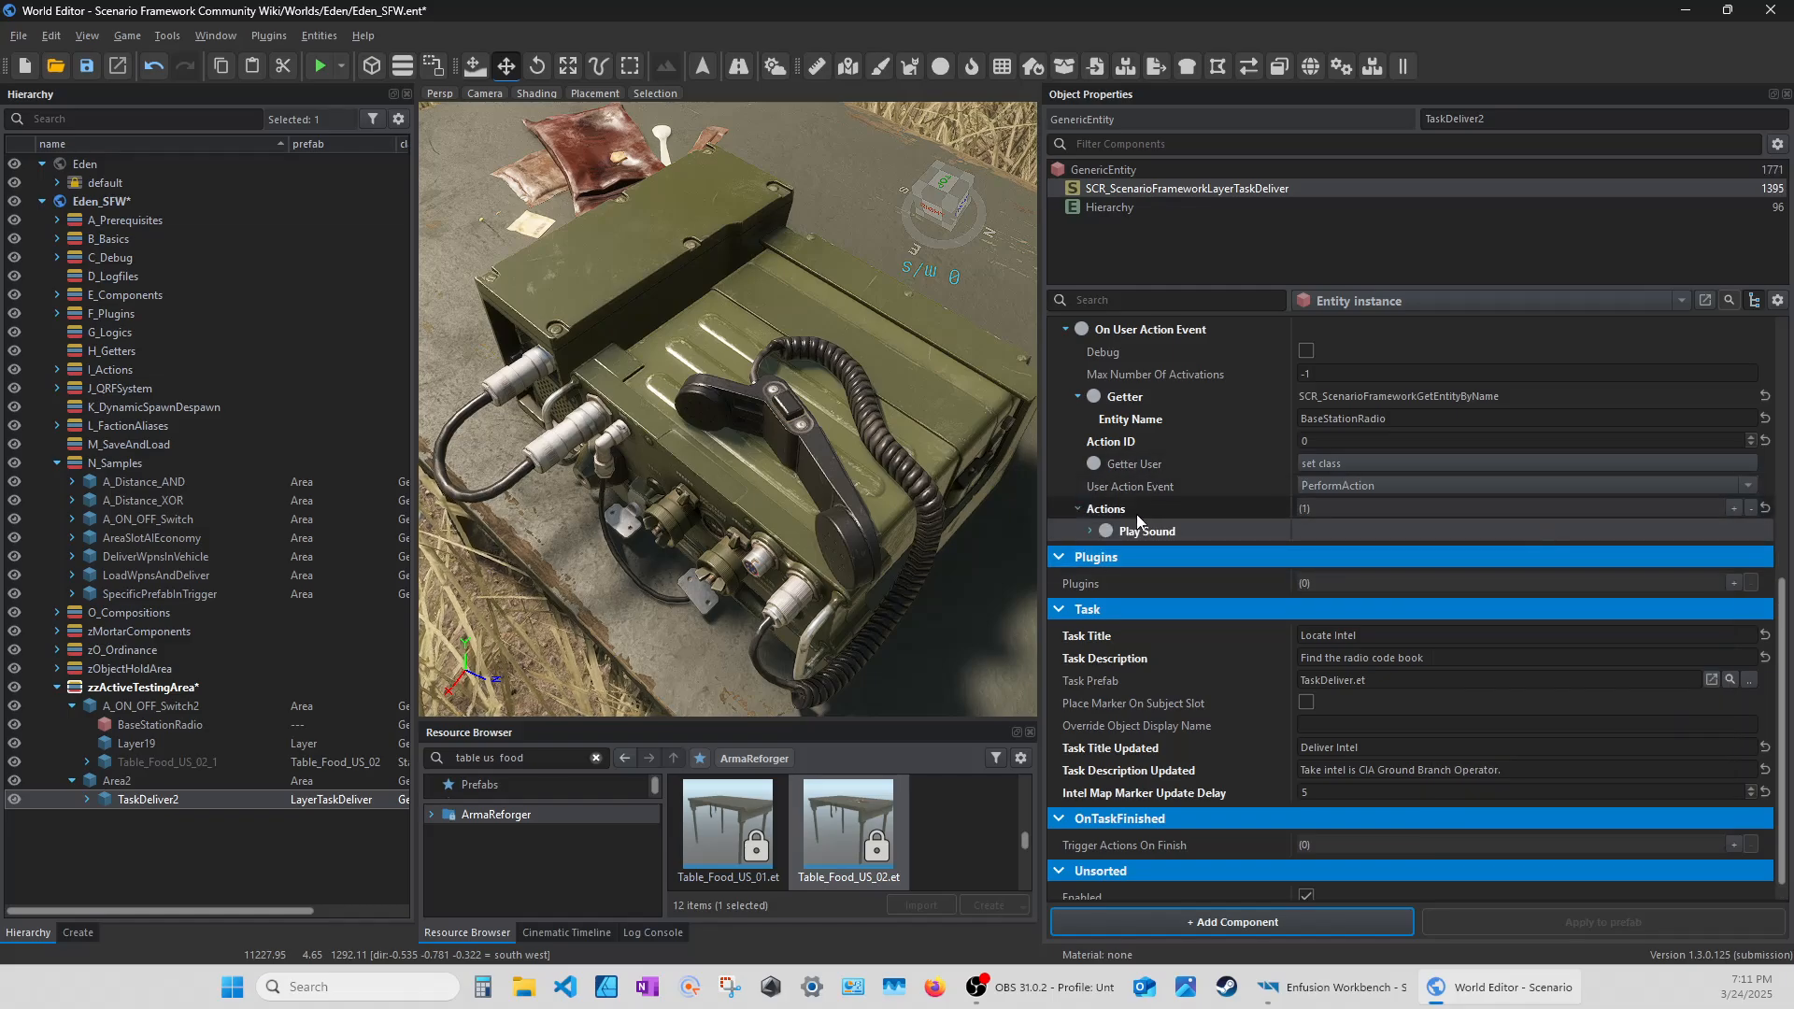
# Add an SCR_ScenarioFrameworkActionWaitAndExecute action after Play Sound in the On User Action Event's Actions.
pyautogui.click(1732, 507)
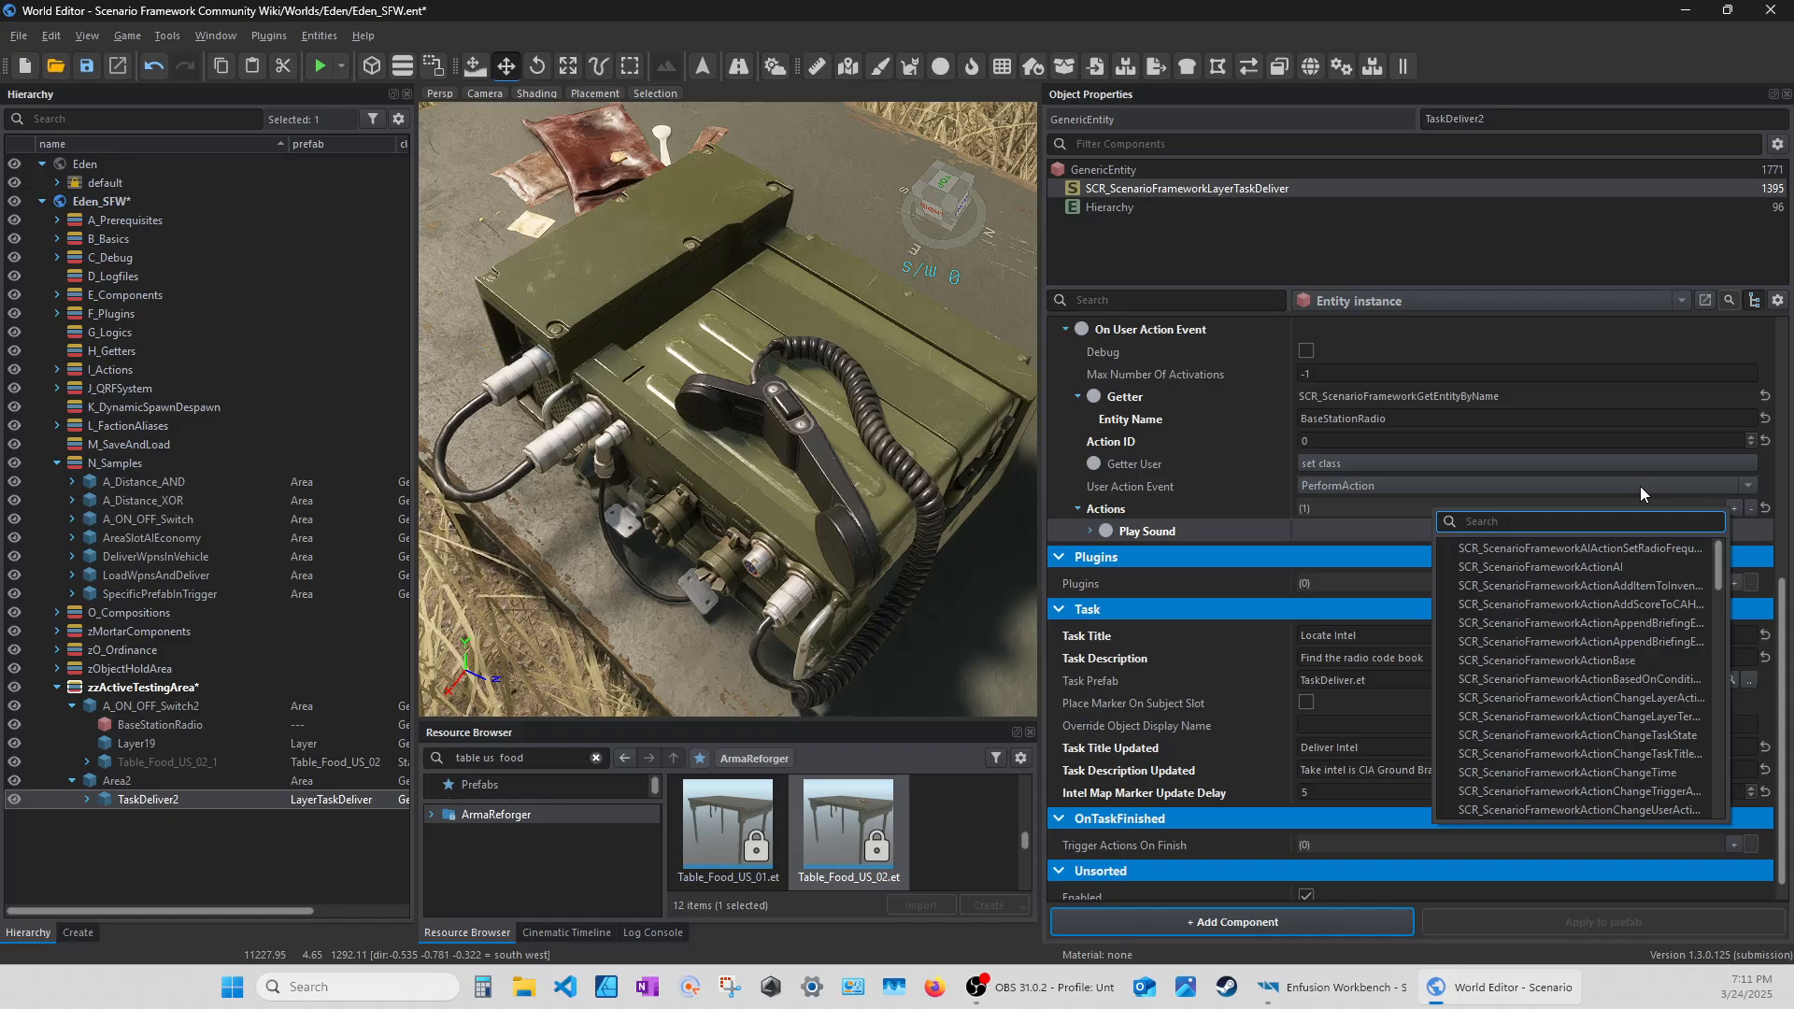
pyautogui.write('Wait')
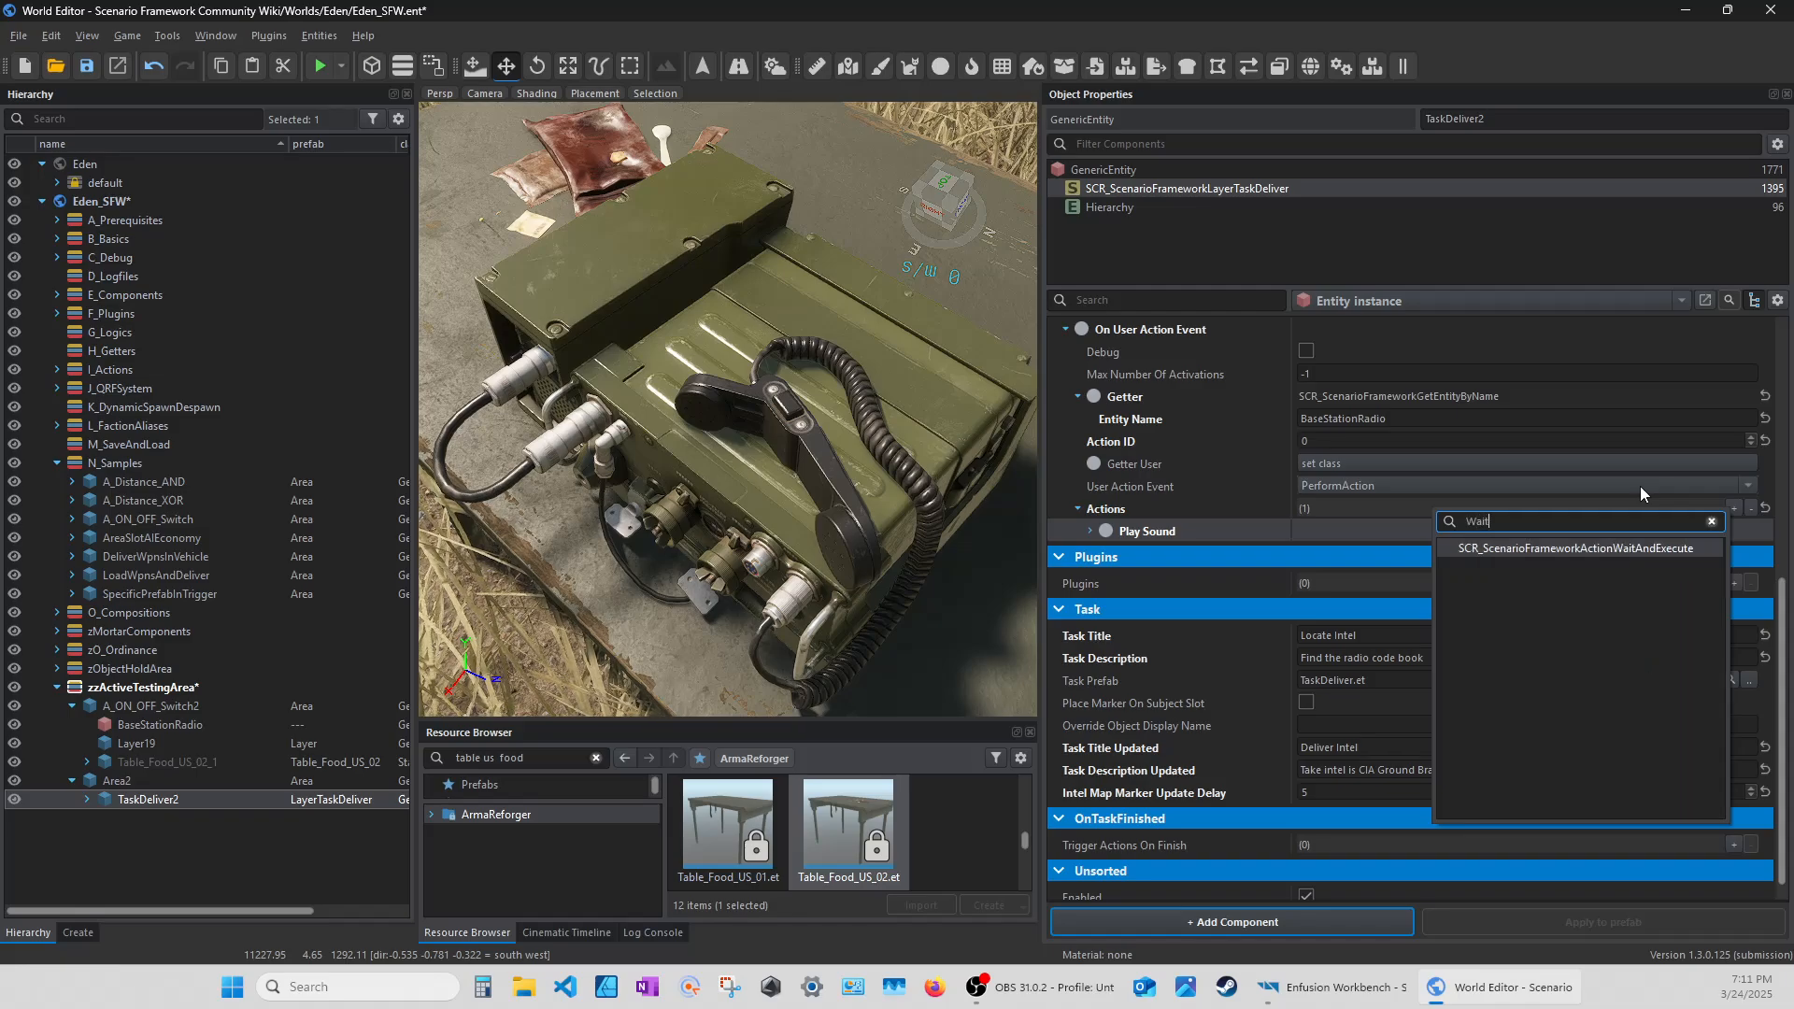
pyautogui.click(1583, 550)
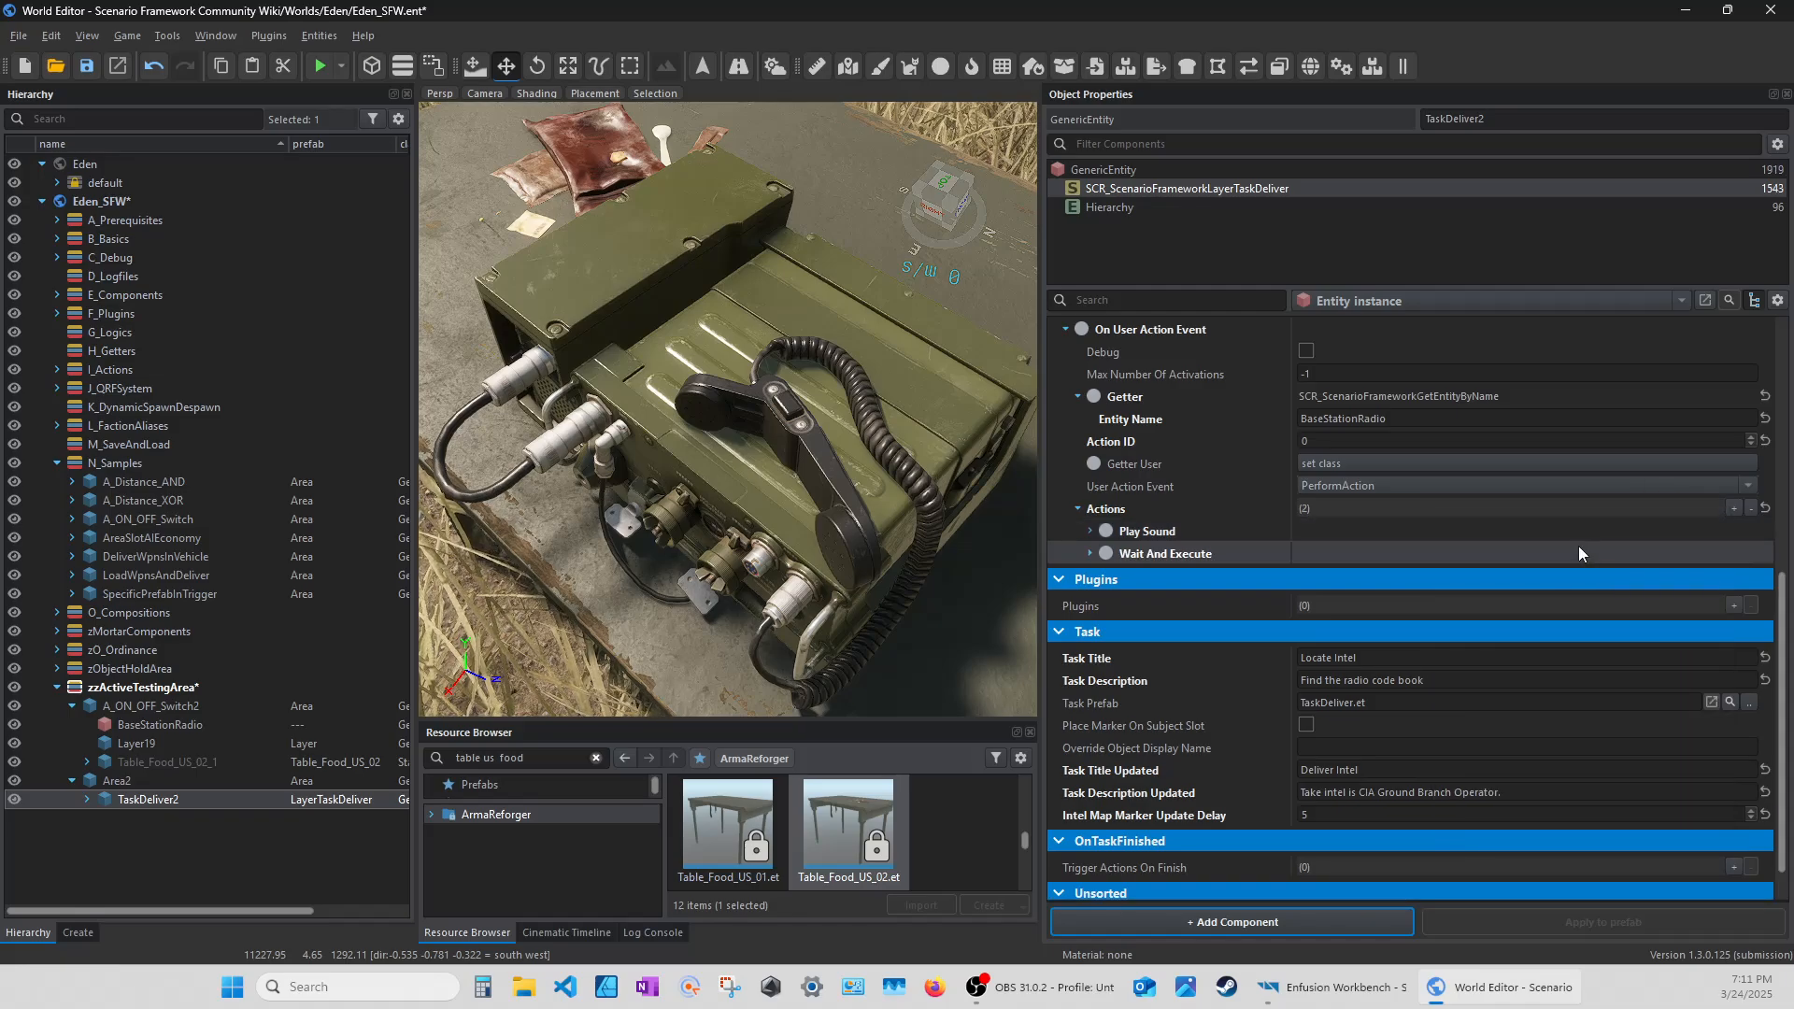
# Add an SCR_ScenarioFrameworkActionChangeTaskState action inside the Wait And Execute action's own Actions.
pyautogui.click(1091, 553)
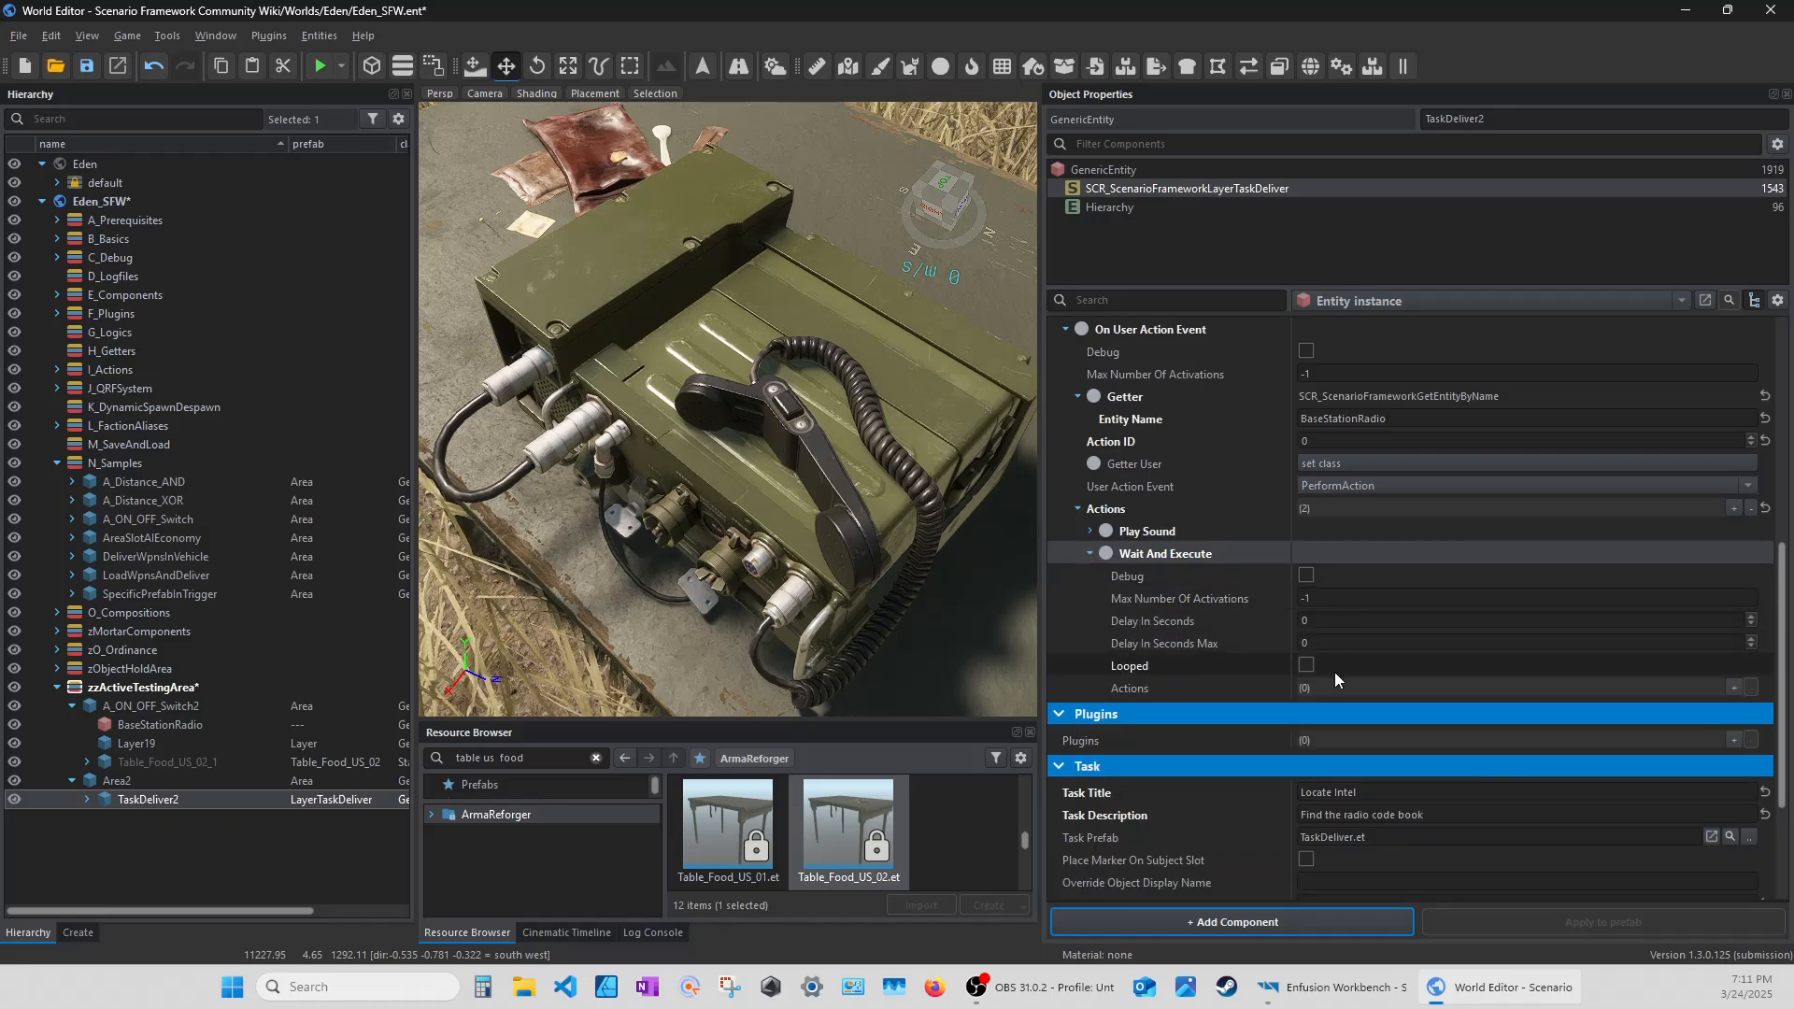
pyautogui.click(1734, 687)
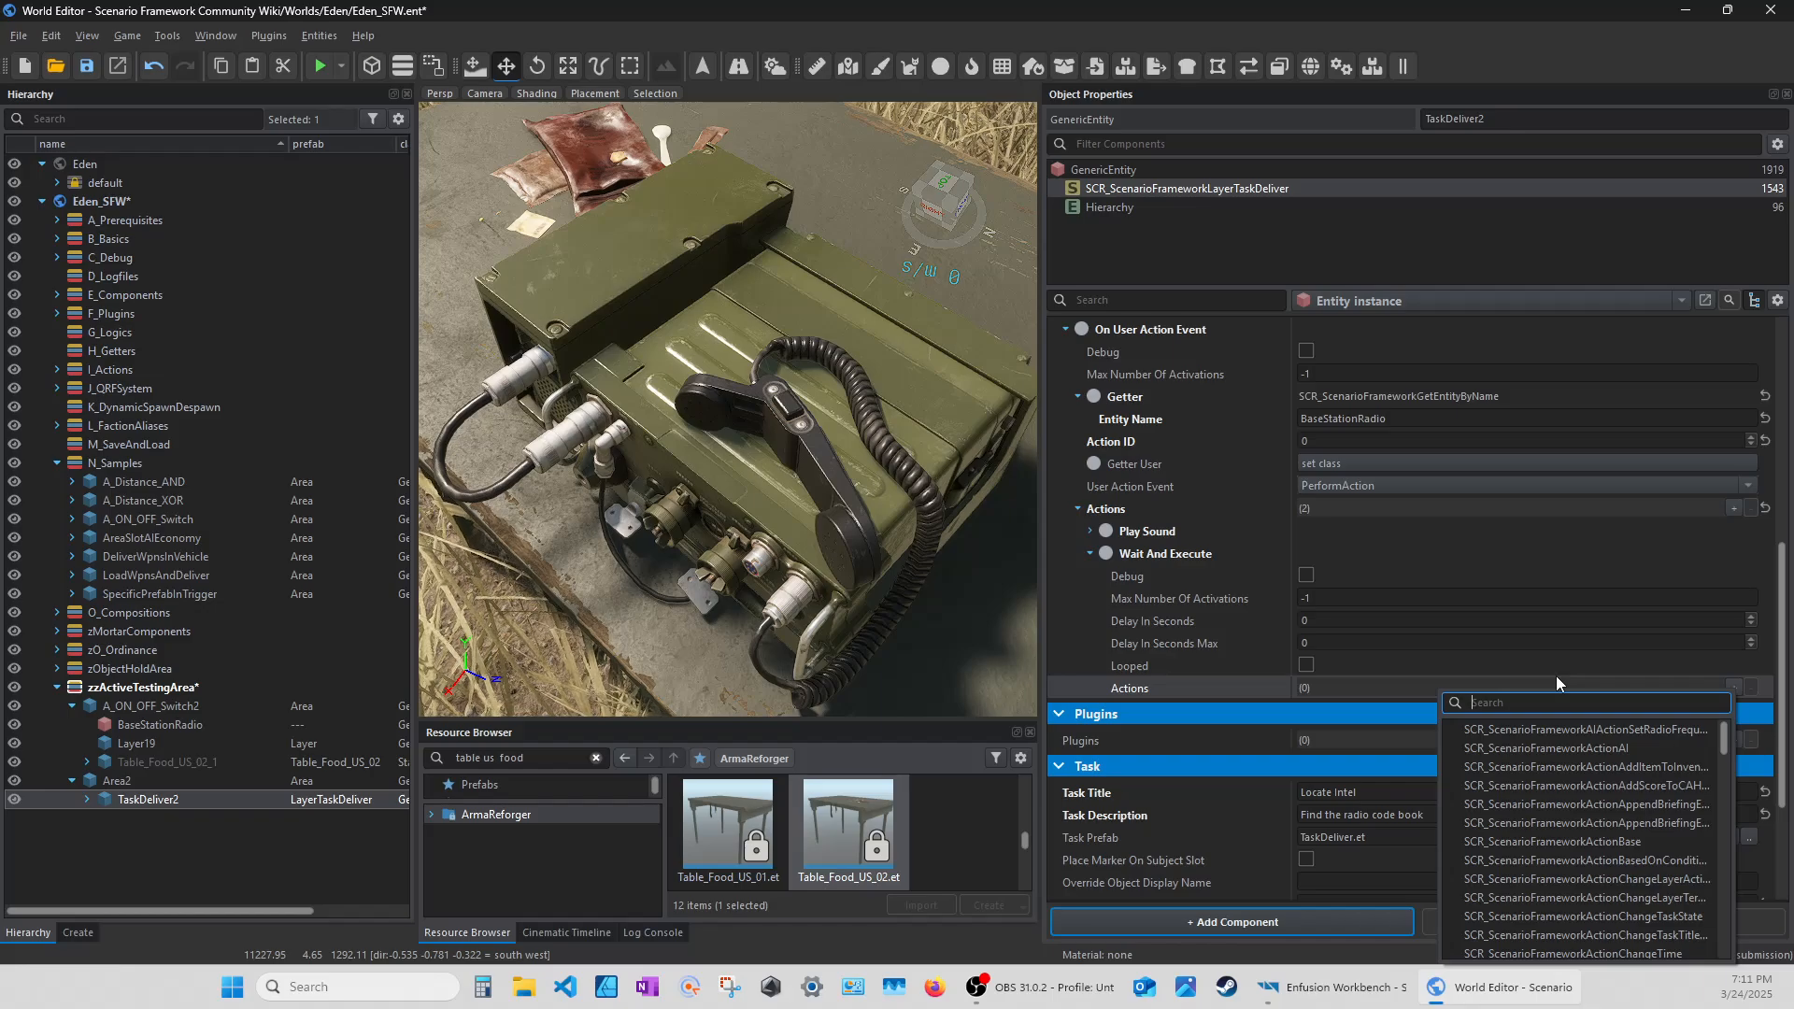
pyautogui.write('chang')
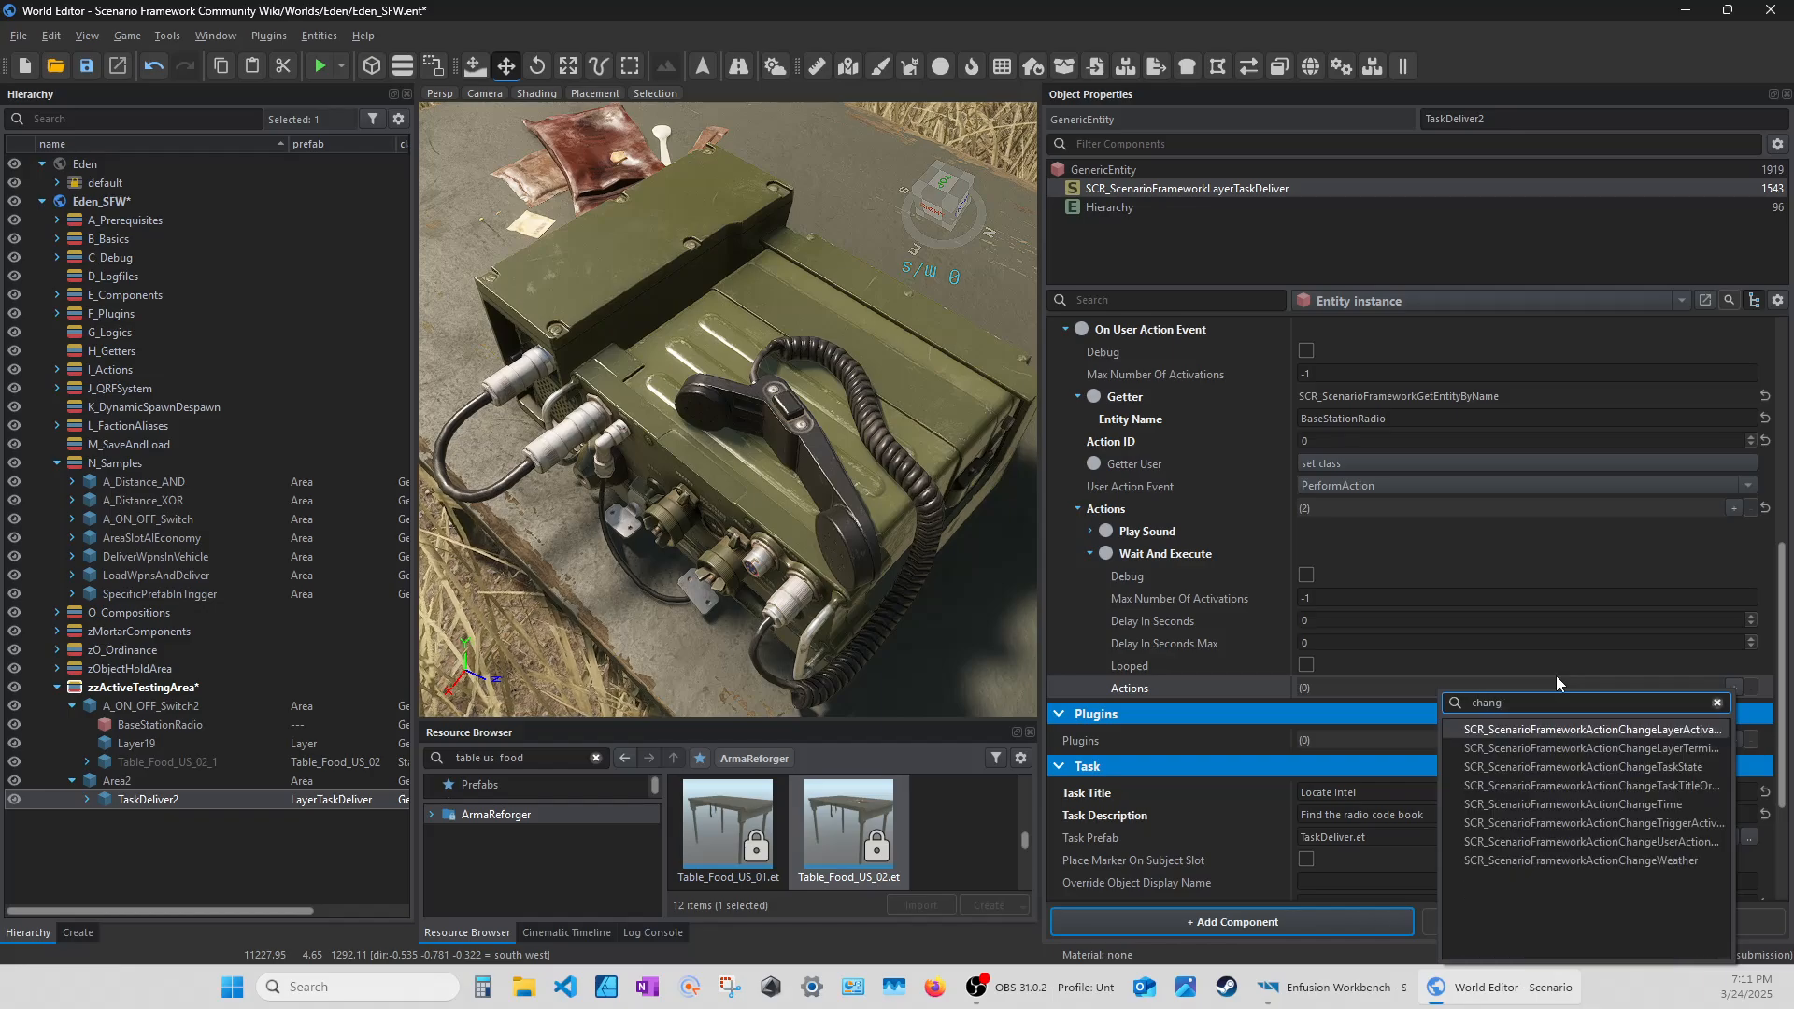
pyautogui.write('eta')
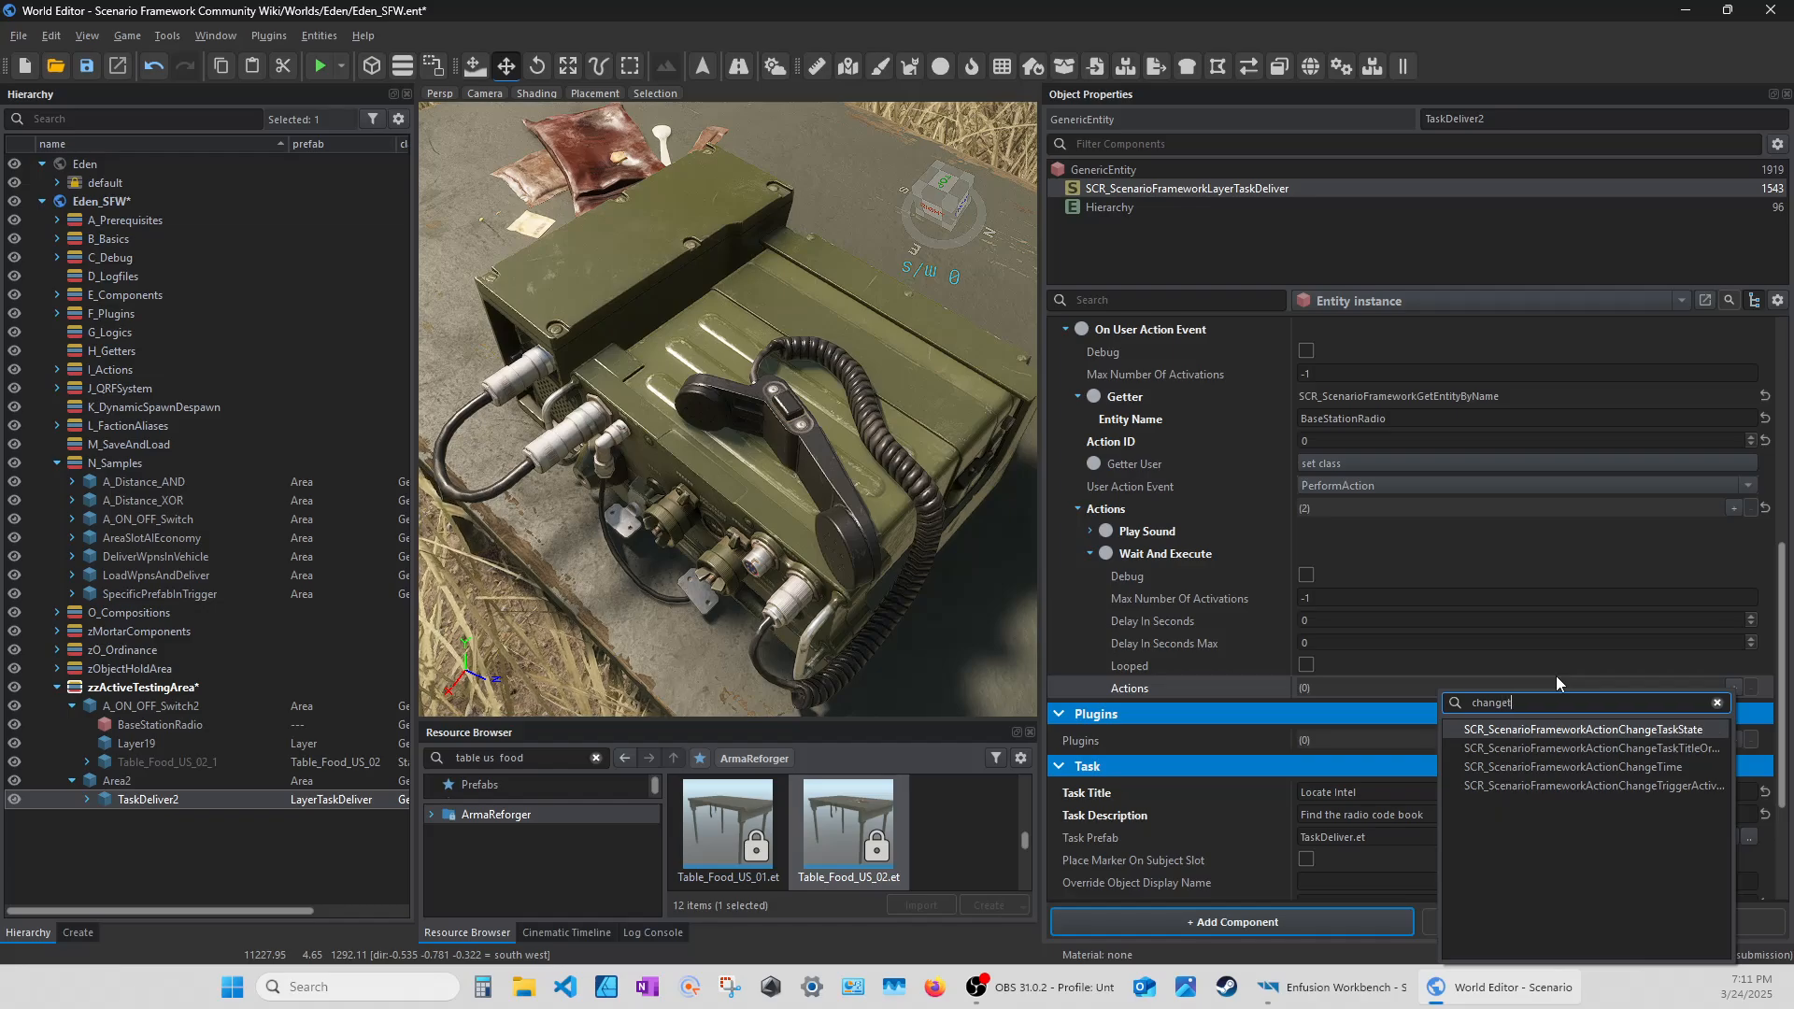
pyautogui.click(1536, 730)
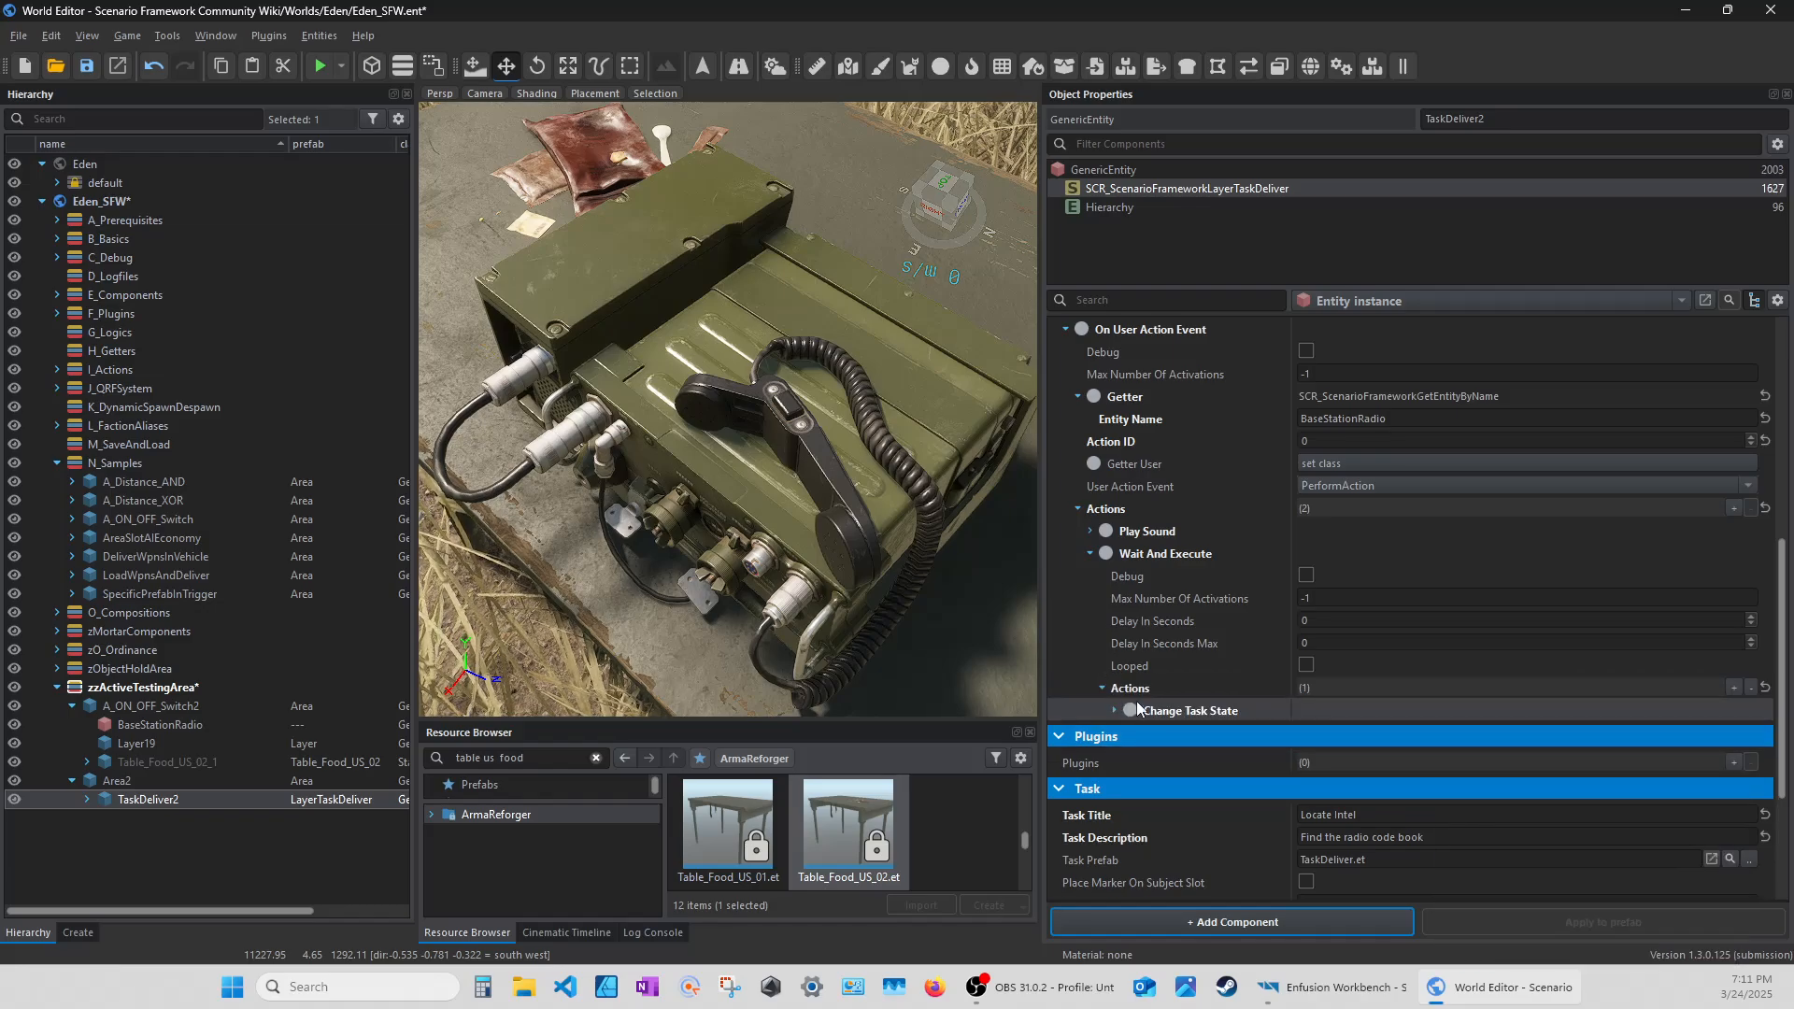
# Give Change Task State an SCR_ScenarioFrameworkGetTask getter with Layer Task Name TaskDeliver2.
pyautogui.click(1115, 710)
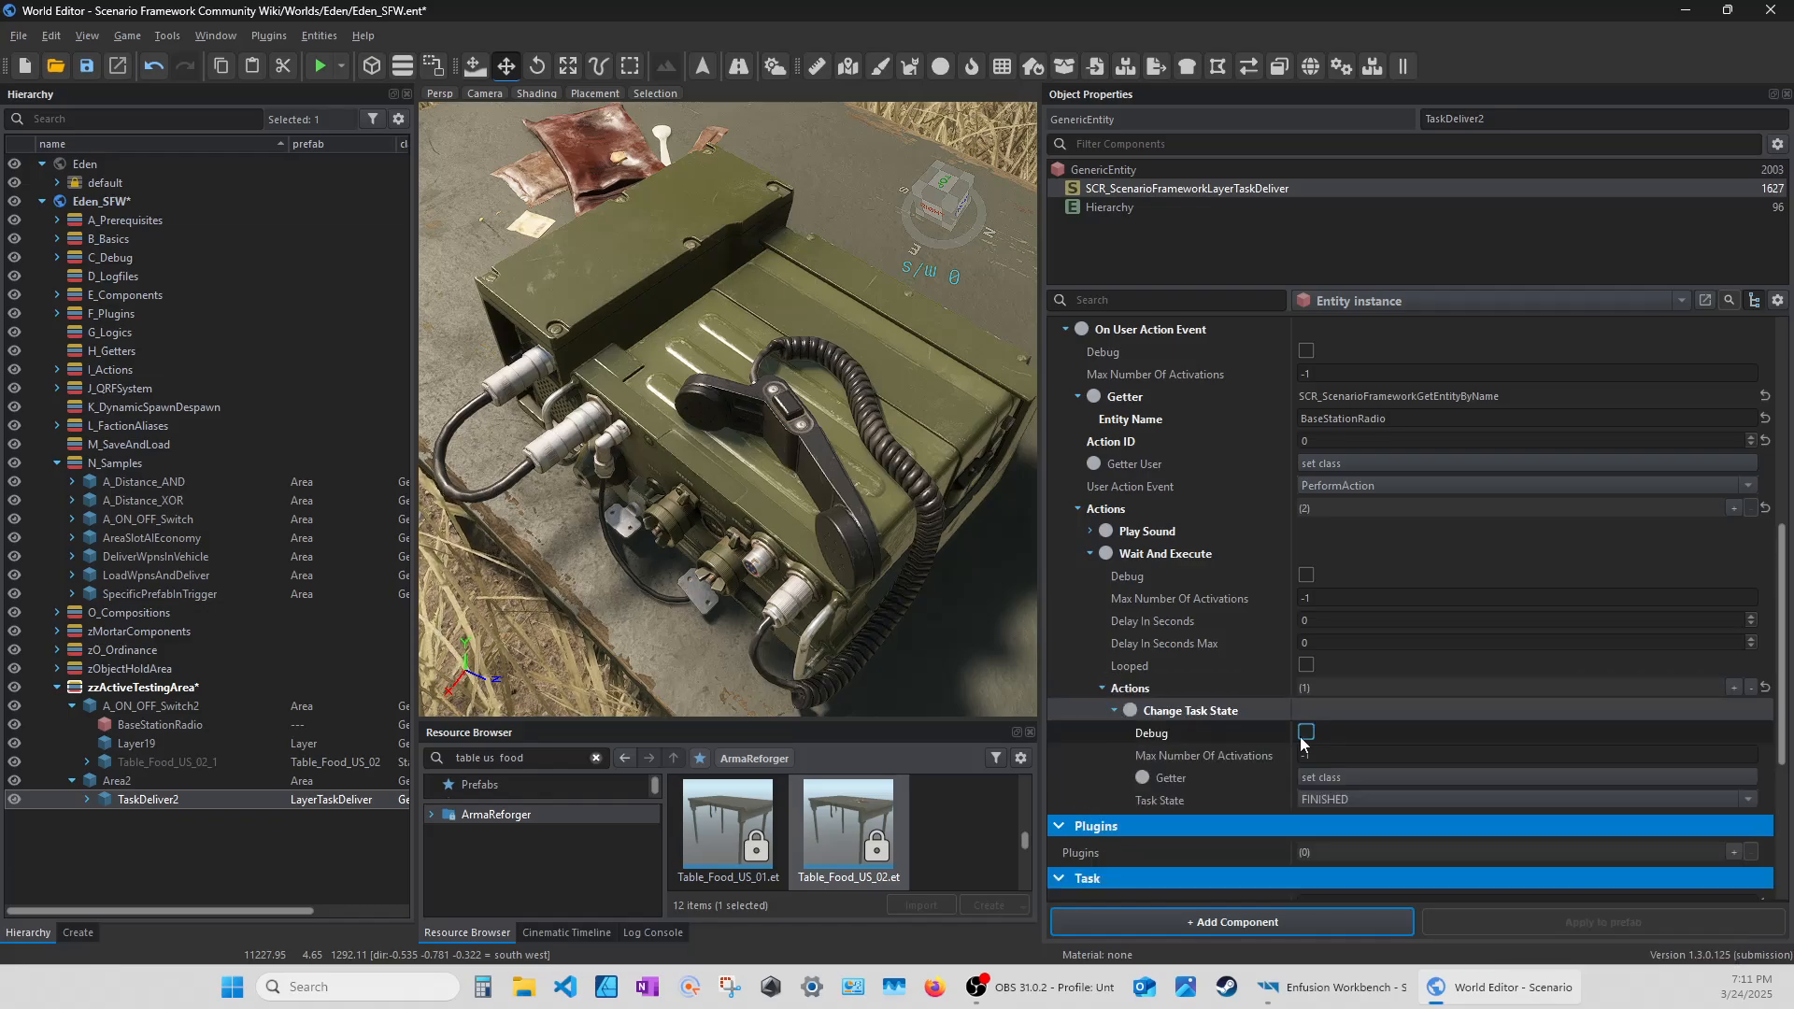
pyautogui.click(1344, 779)
pyautogui.click(1348, 801)
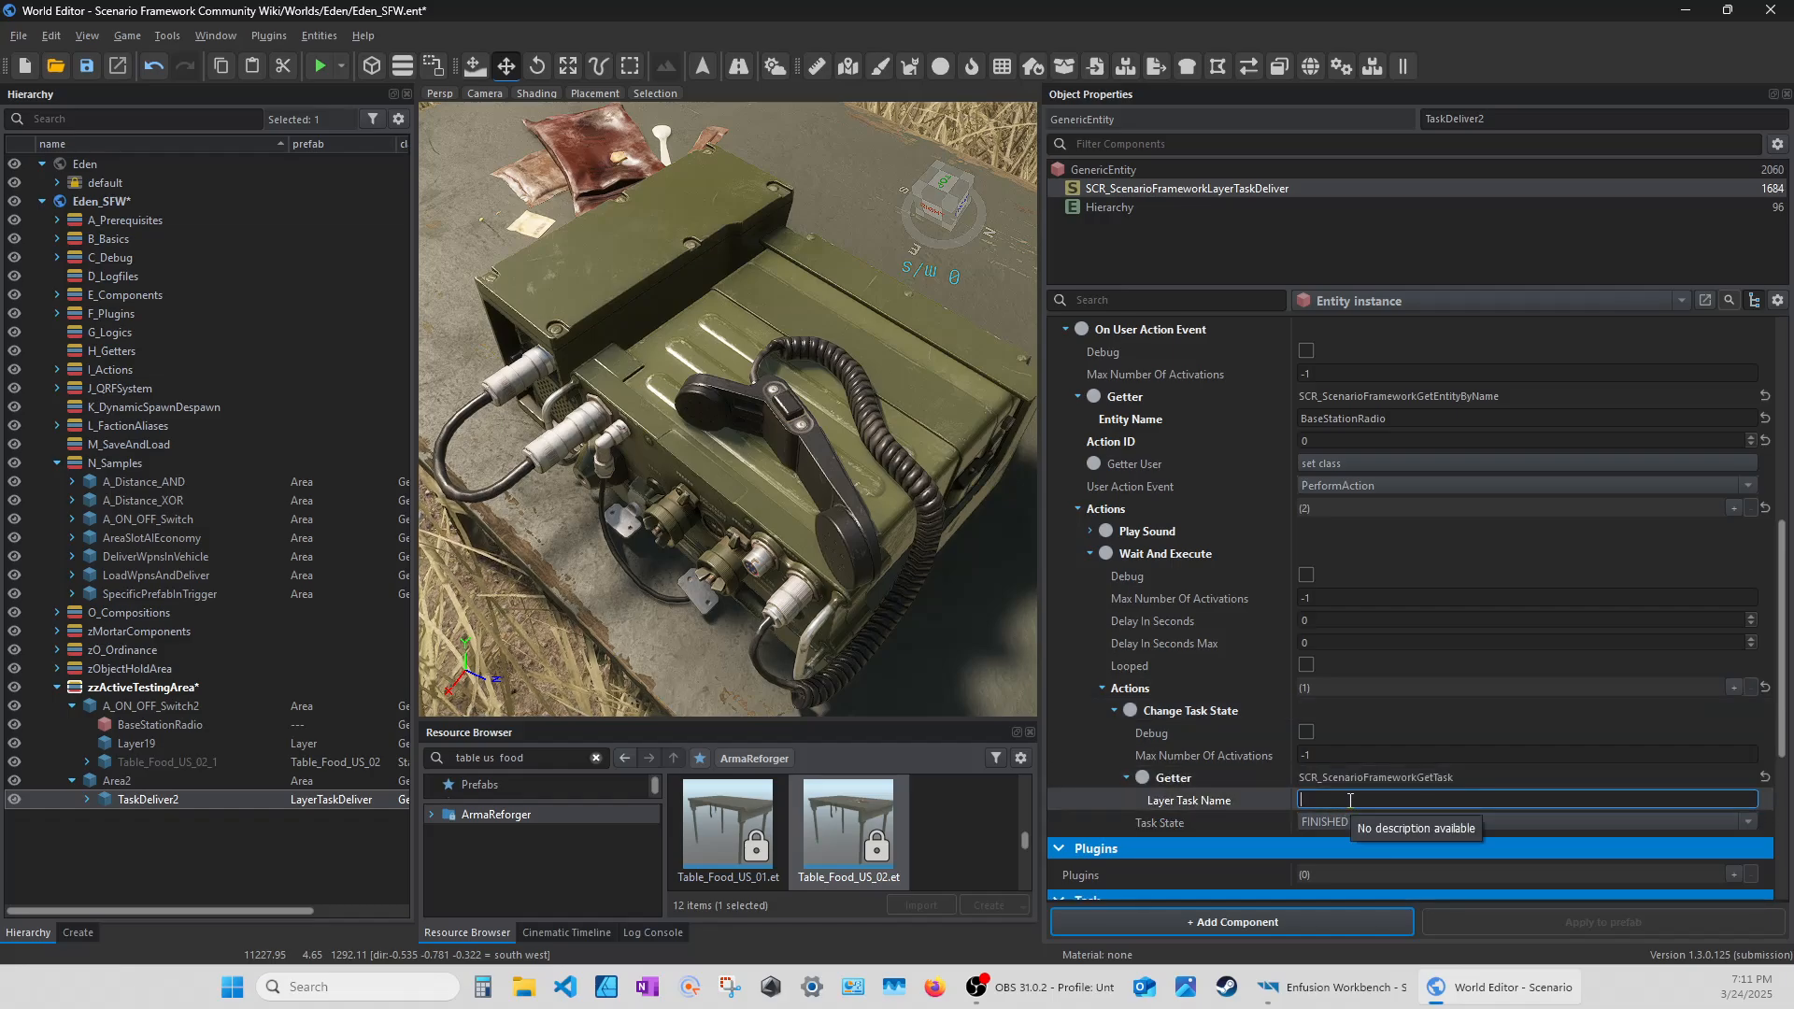
pyautogui.write('TaskDeliver2')
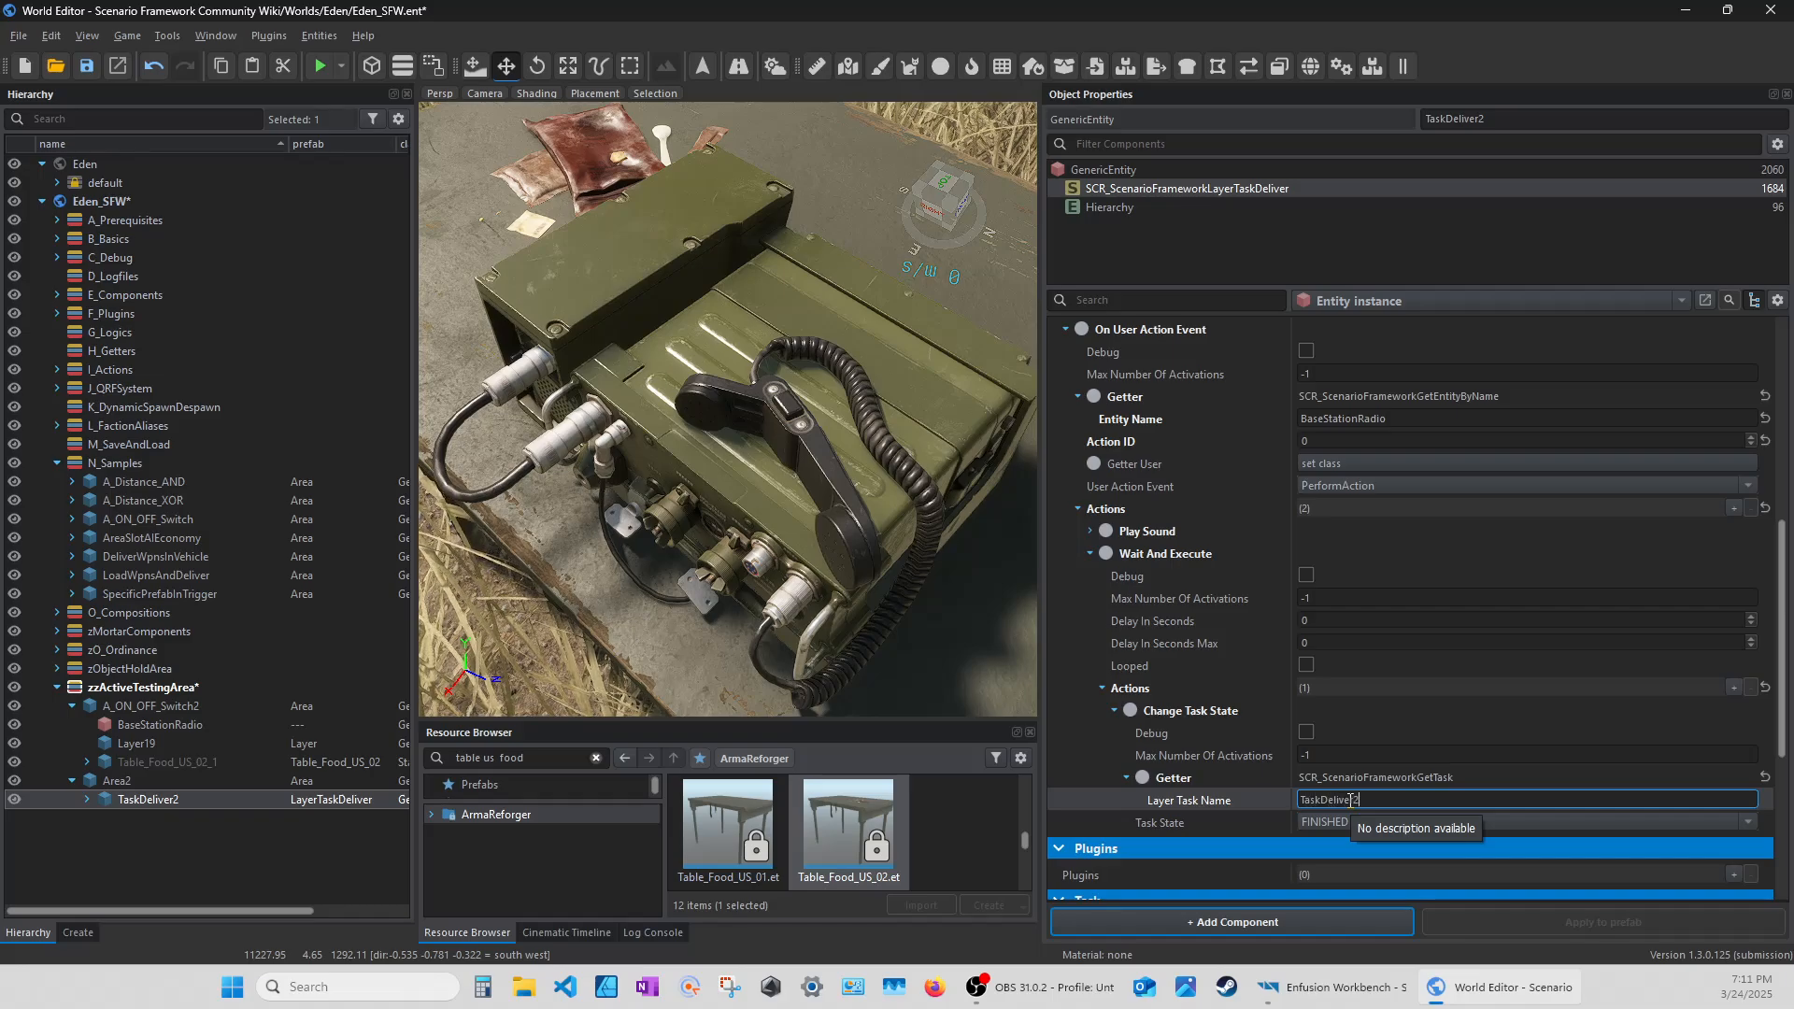
pyautogui.press('Return')
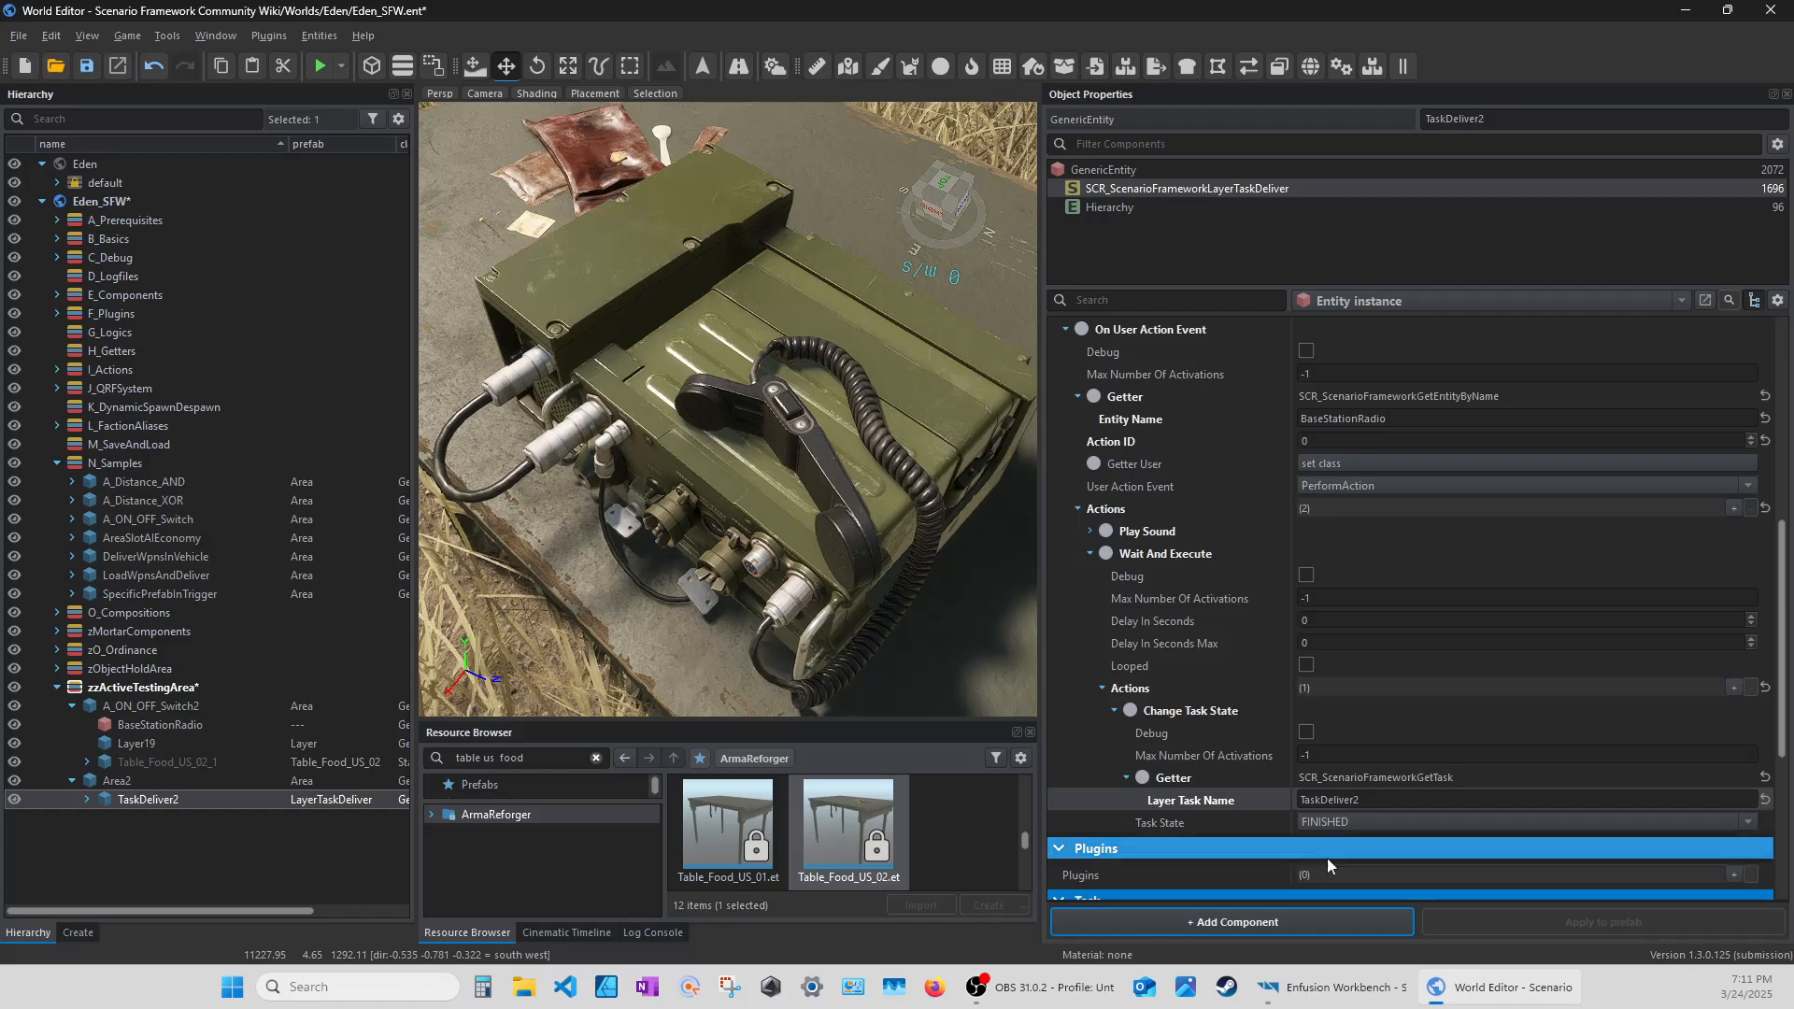
# Add a Remove Item From Inventory action after Change Task State within Wait And Execute.
pyautogui.click(1732, 688)
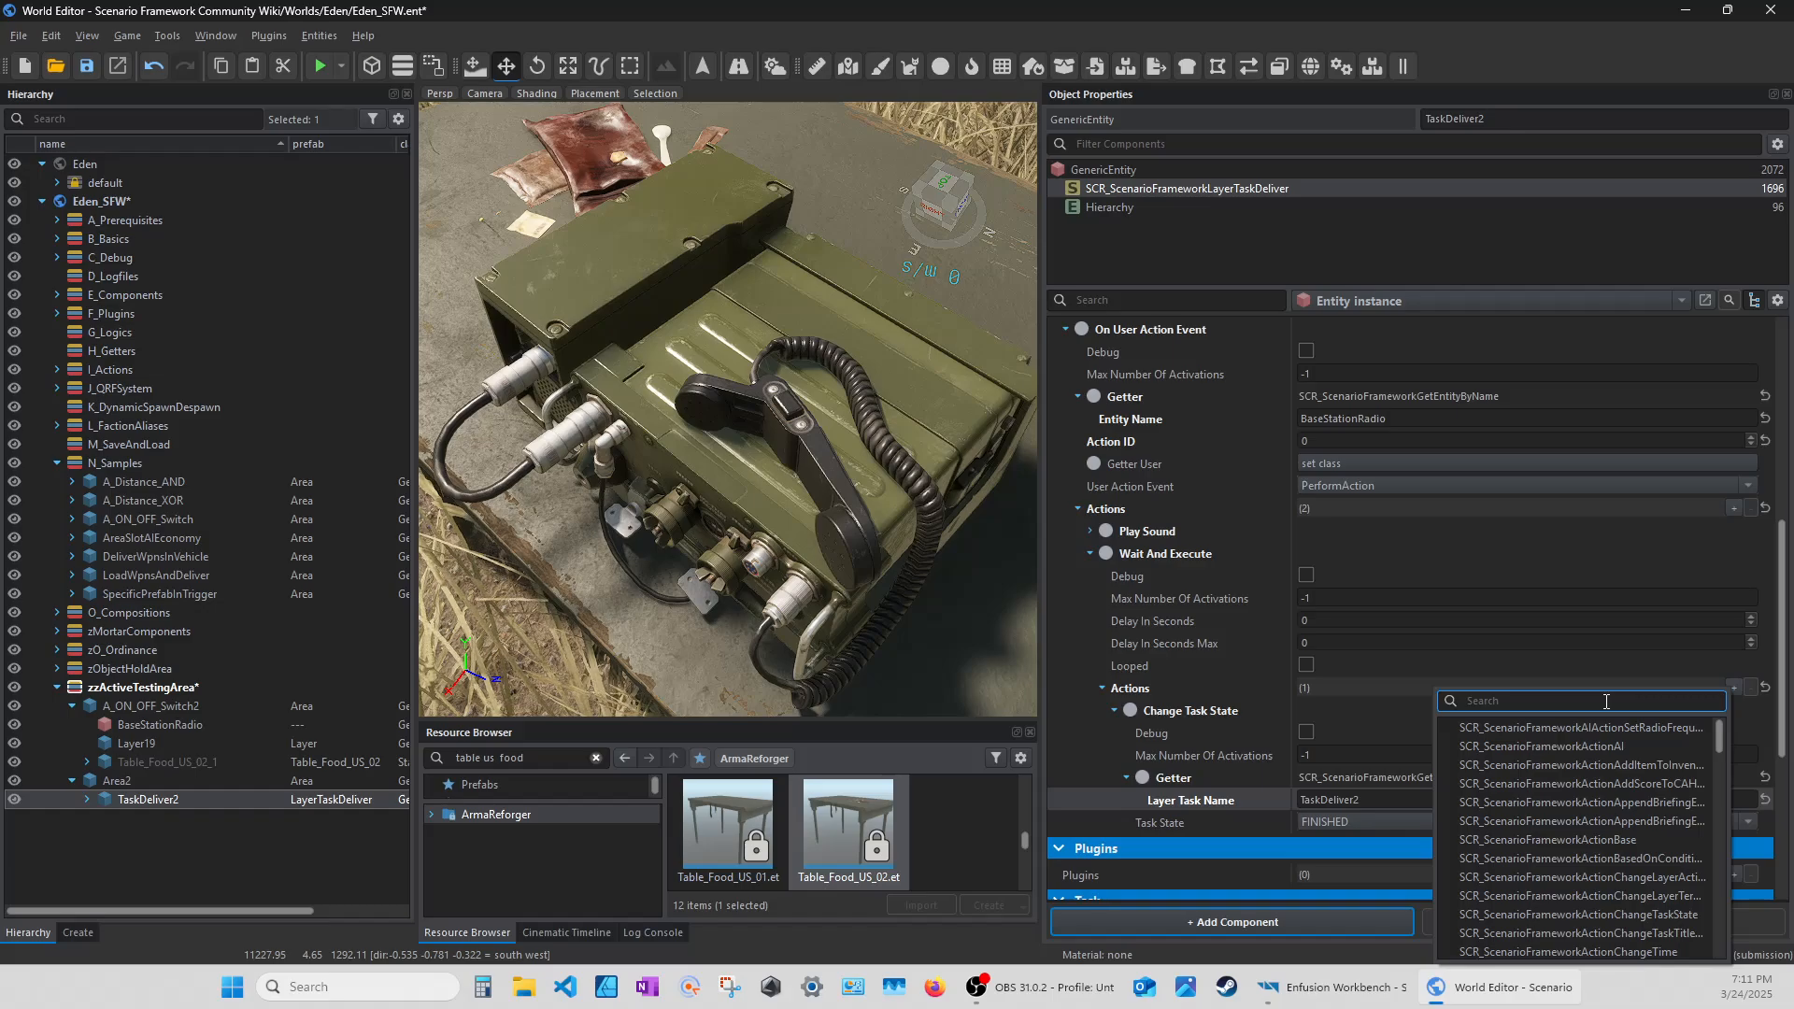
pyautogui.write('Rm')
pyautogui.press('BackSpace')
pyautogui.write('emov')
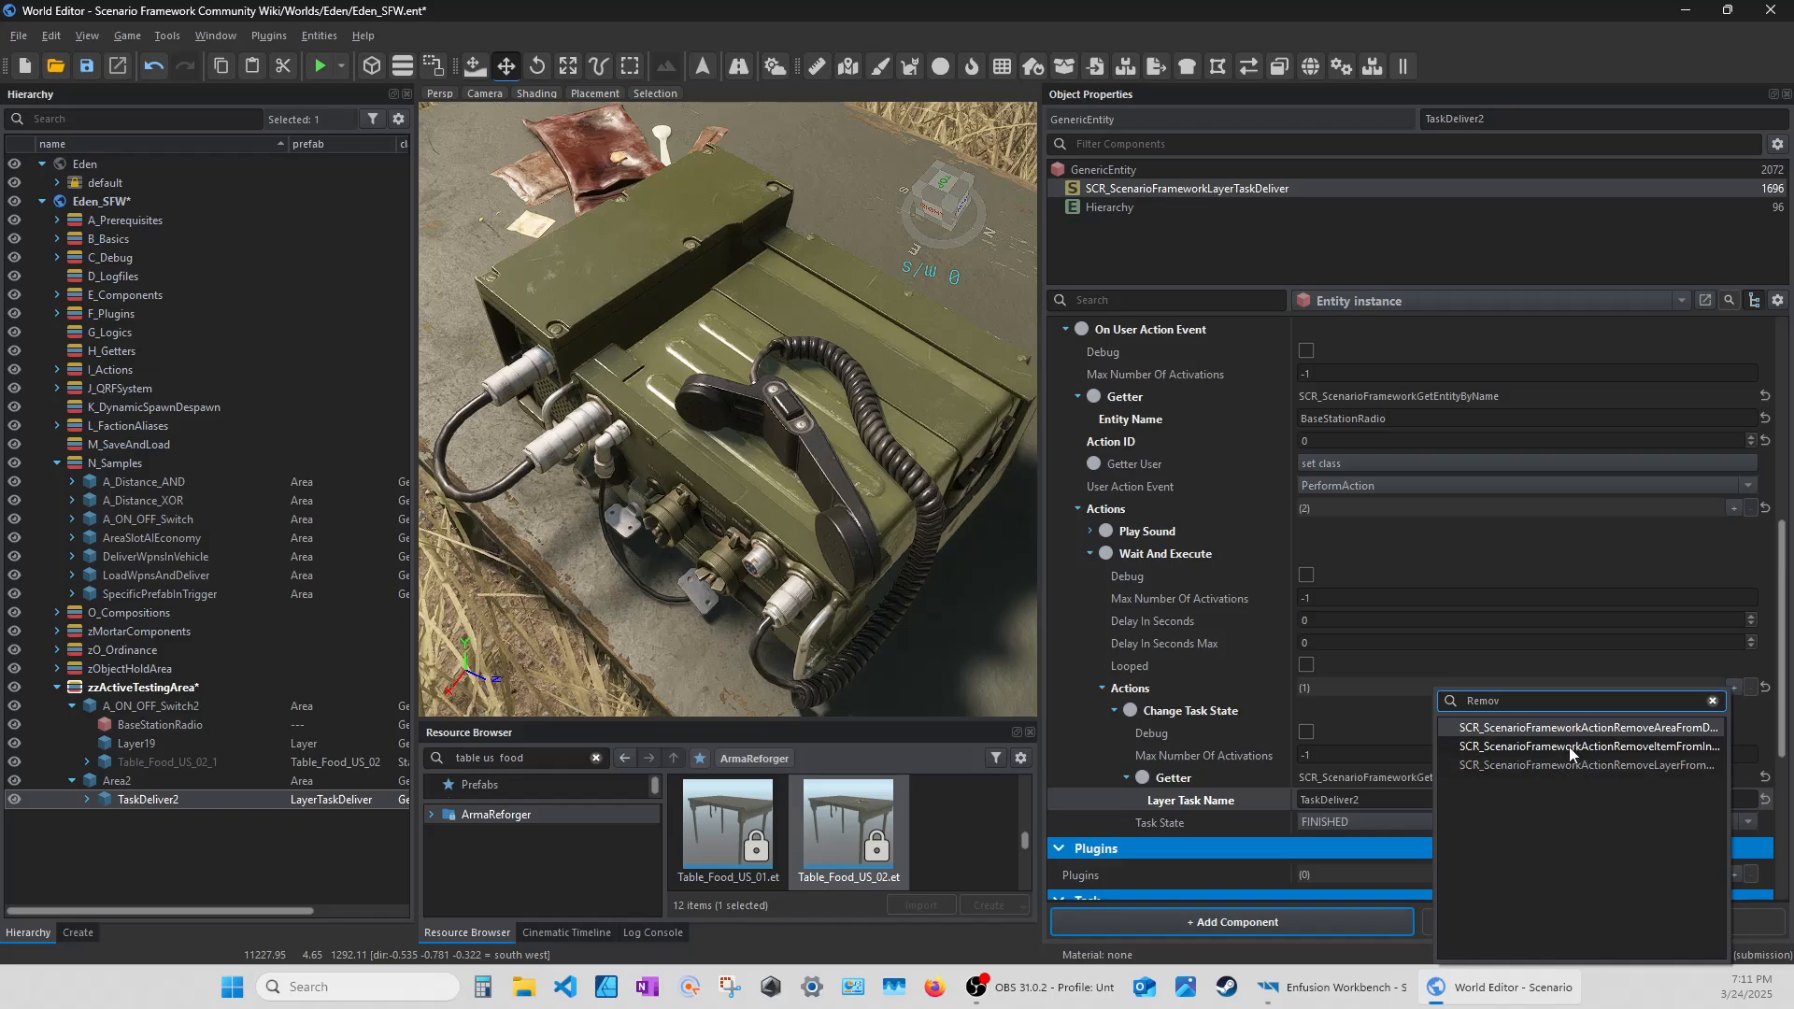
pyautogui.click(1568, 748)
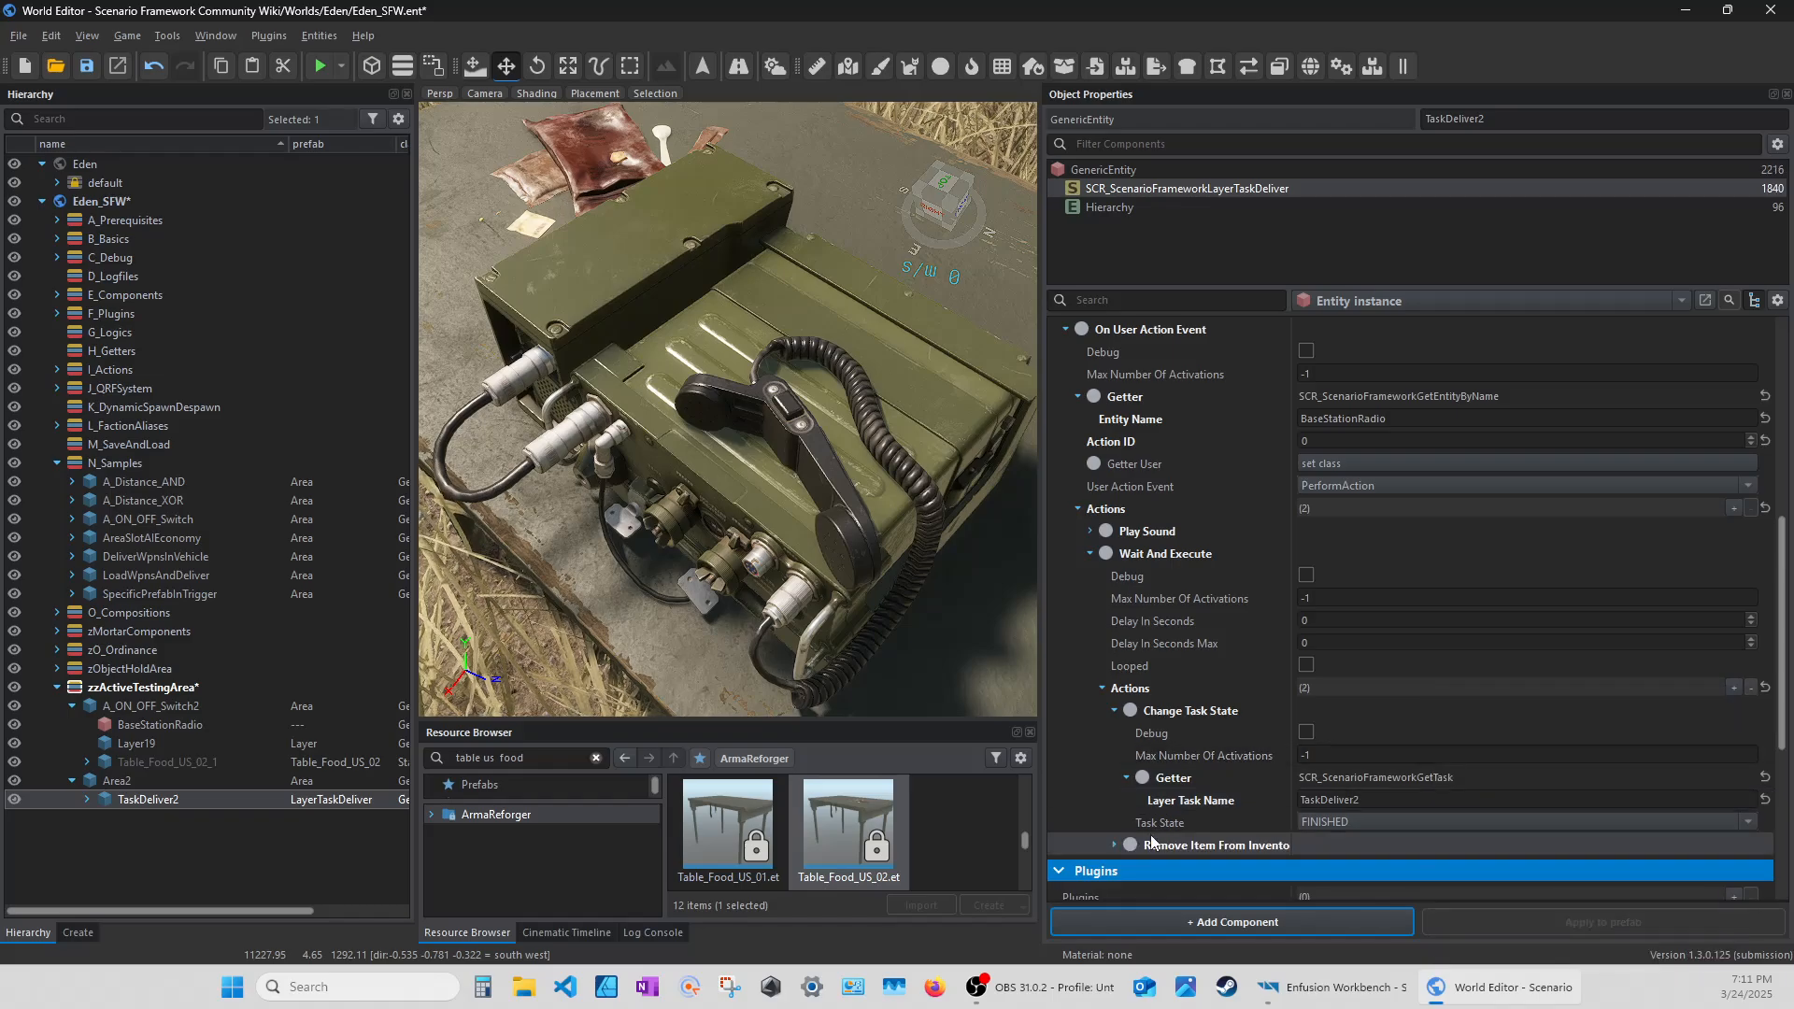
# Set the Remove Item From Inventory action's getter to SCR_ScenarioFrameworkGetPlayerEntity.
pyautogui.scroll(-5, 1204, 807)
pyautogui.scroll(2, 1417, 605)
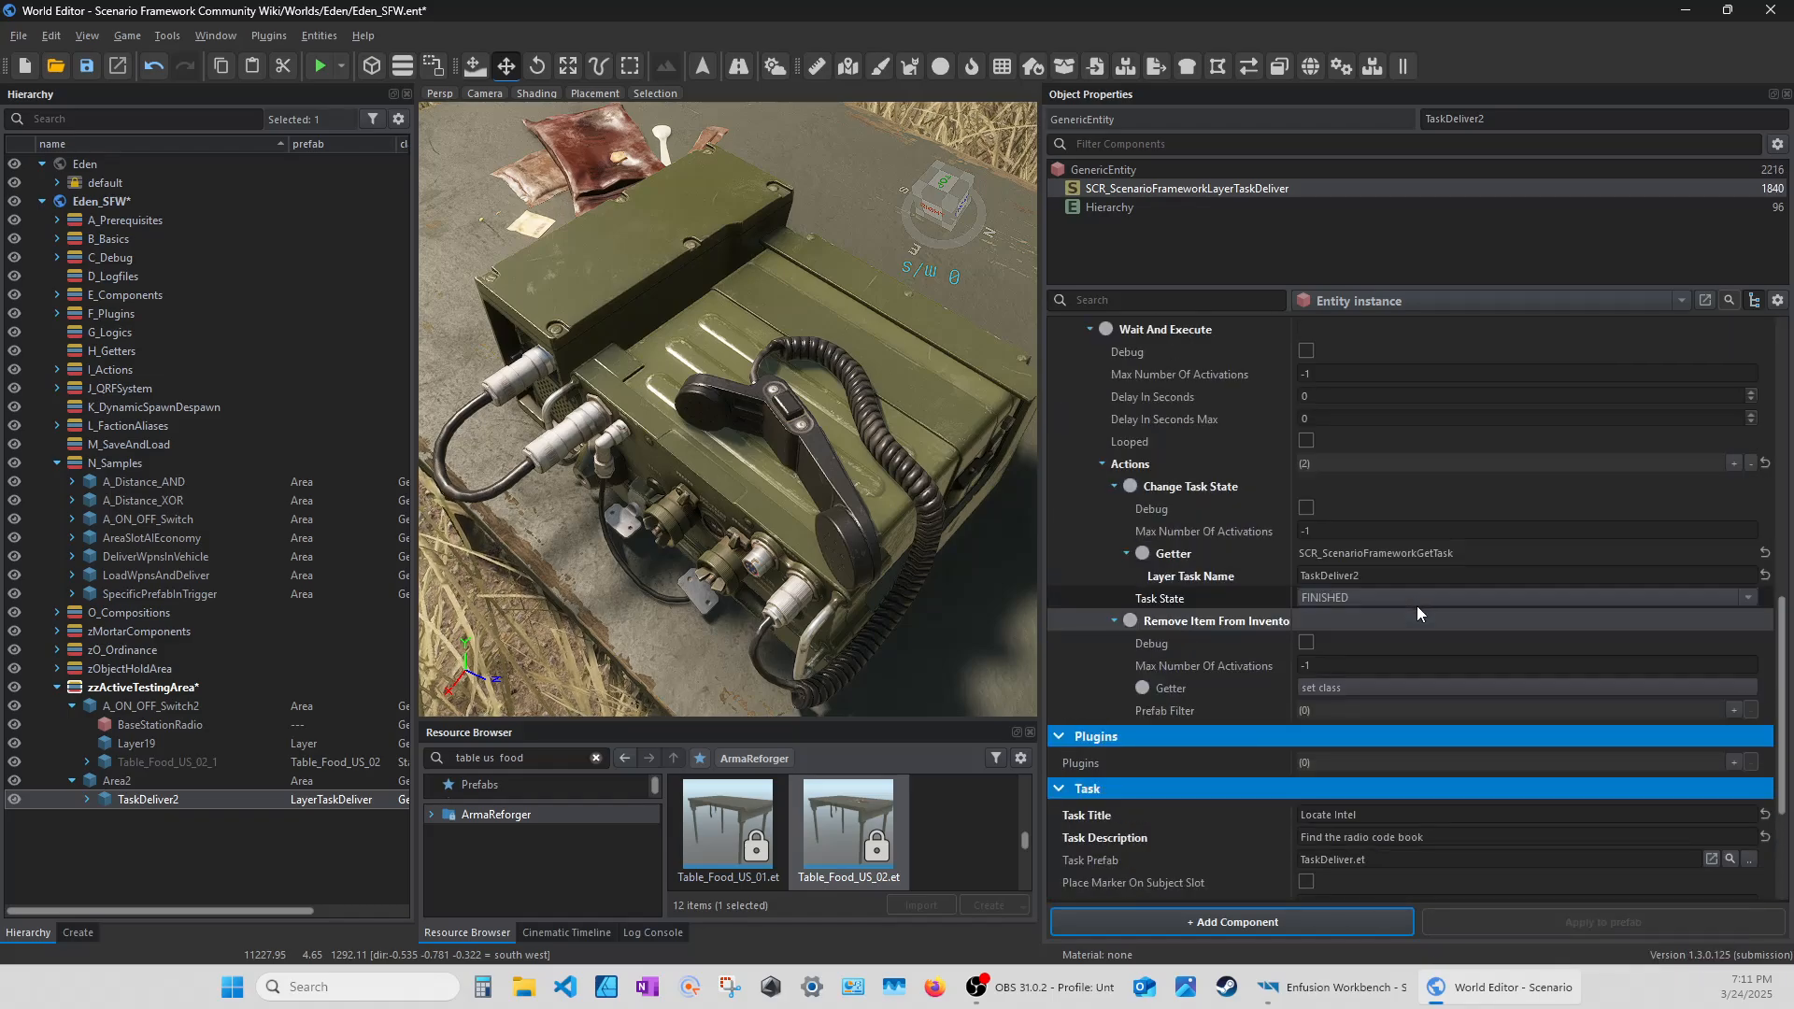
pyautogui.click(1336, 689)
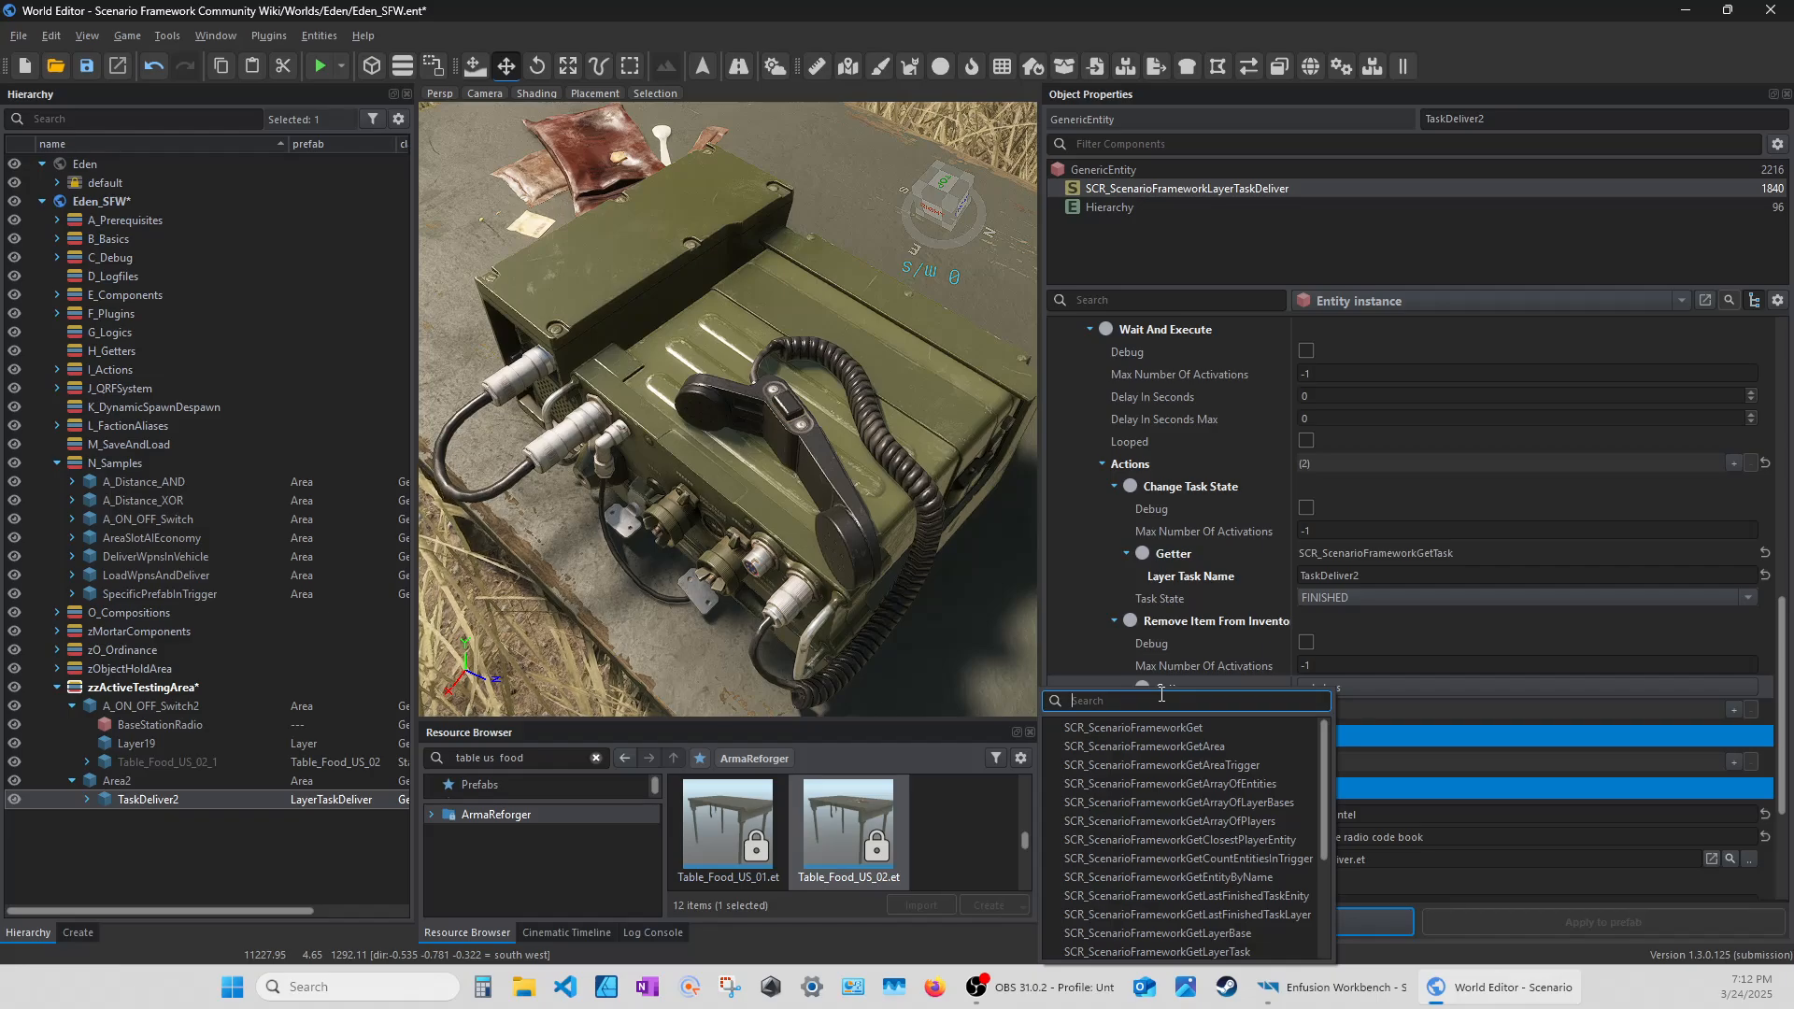
pyautogui.click(1121, 676)
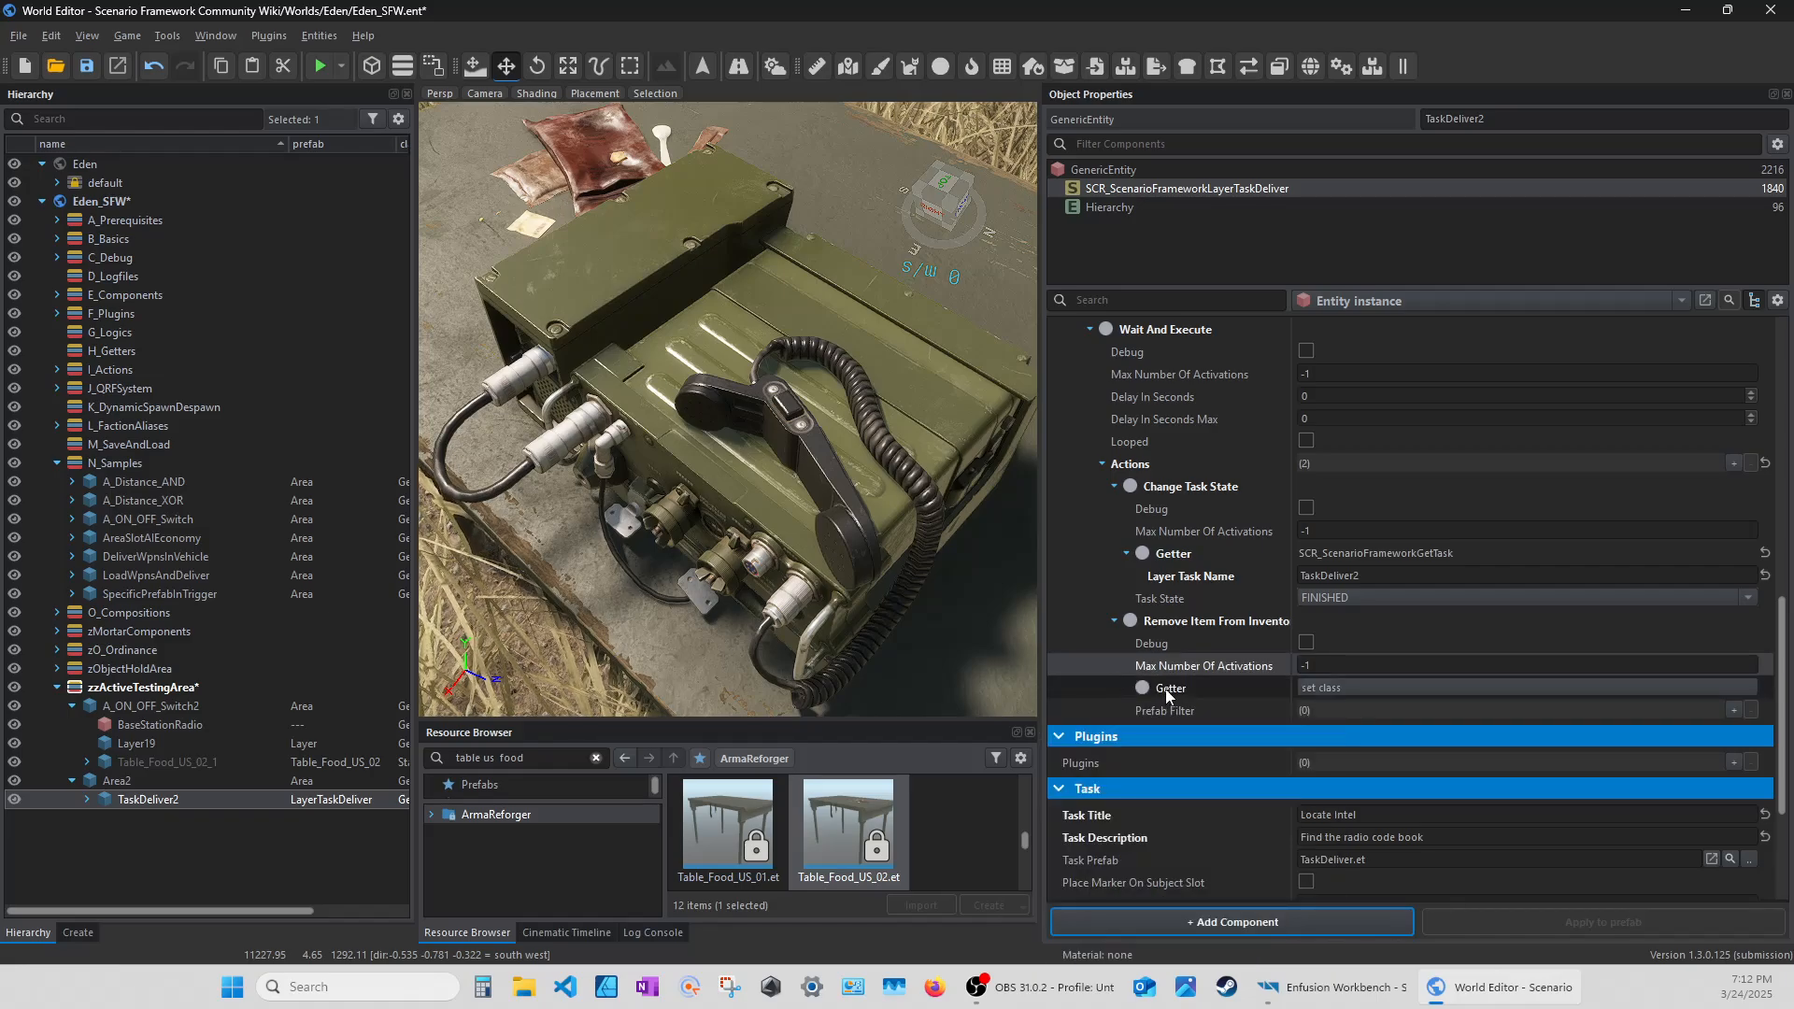
pyautogui.click(1315, 687)
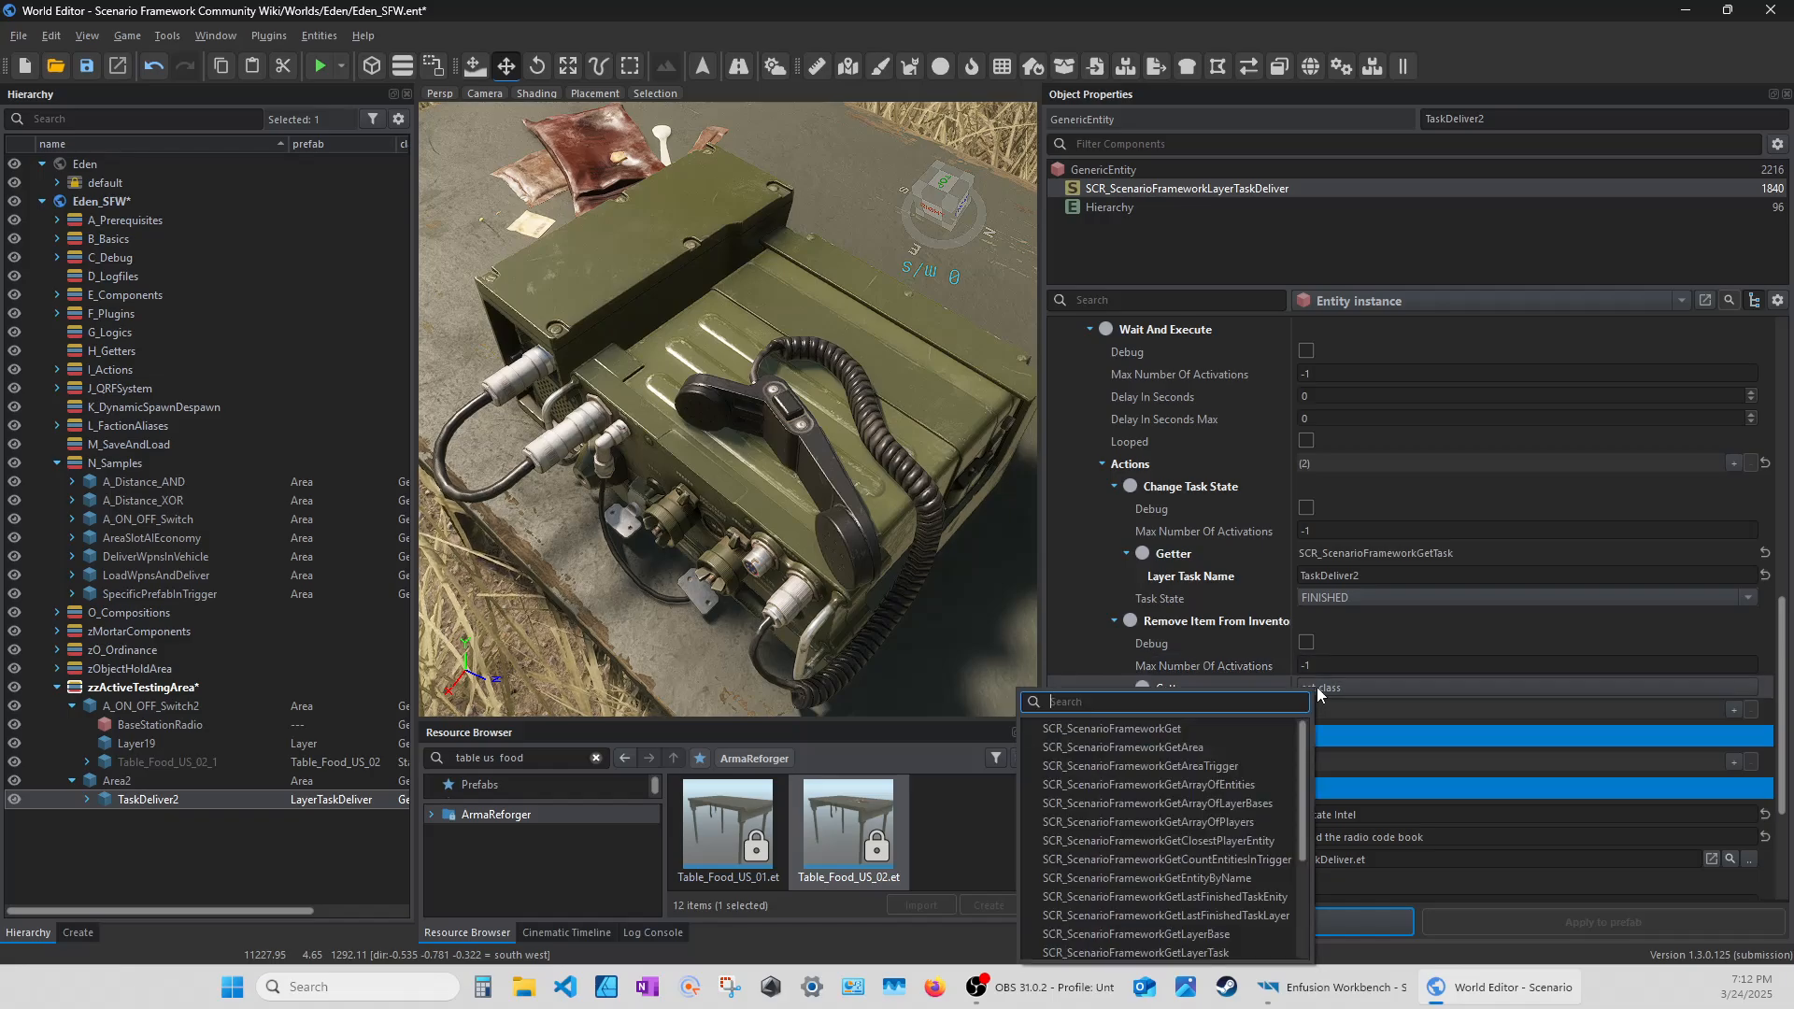
pyautogui.write('playe')
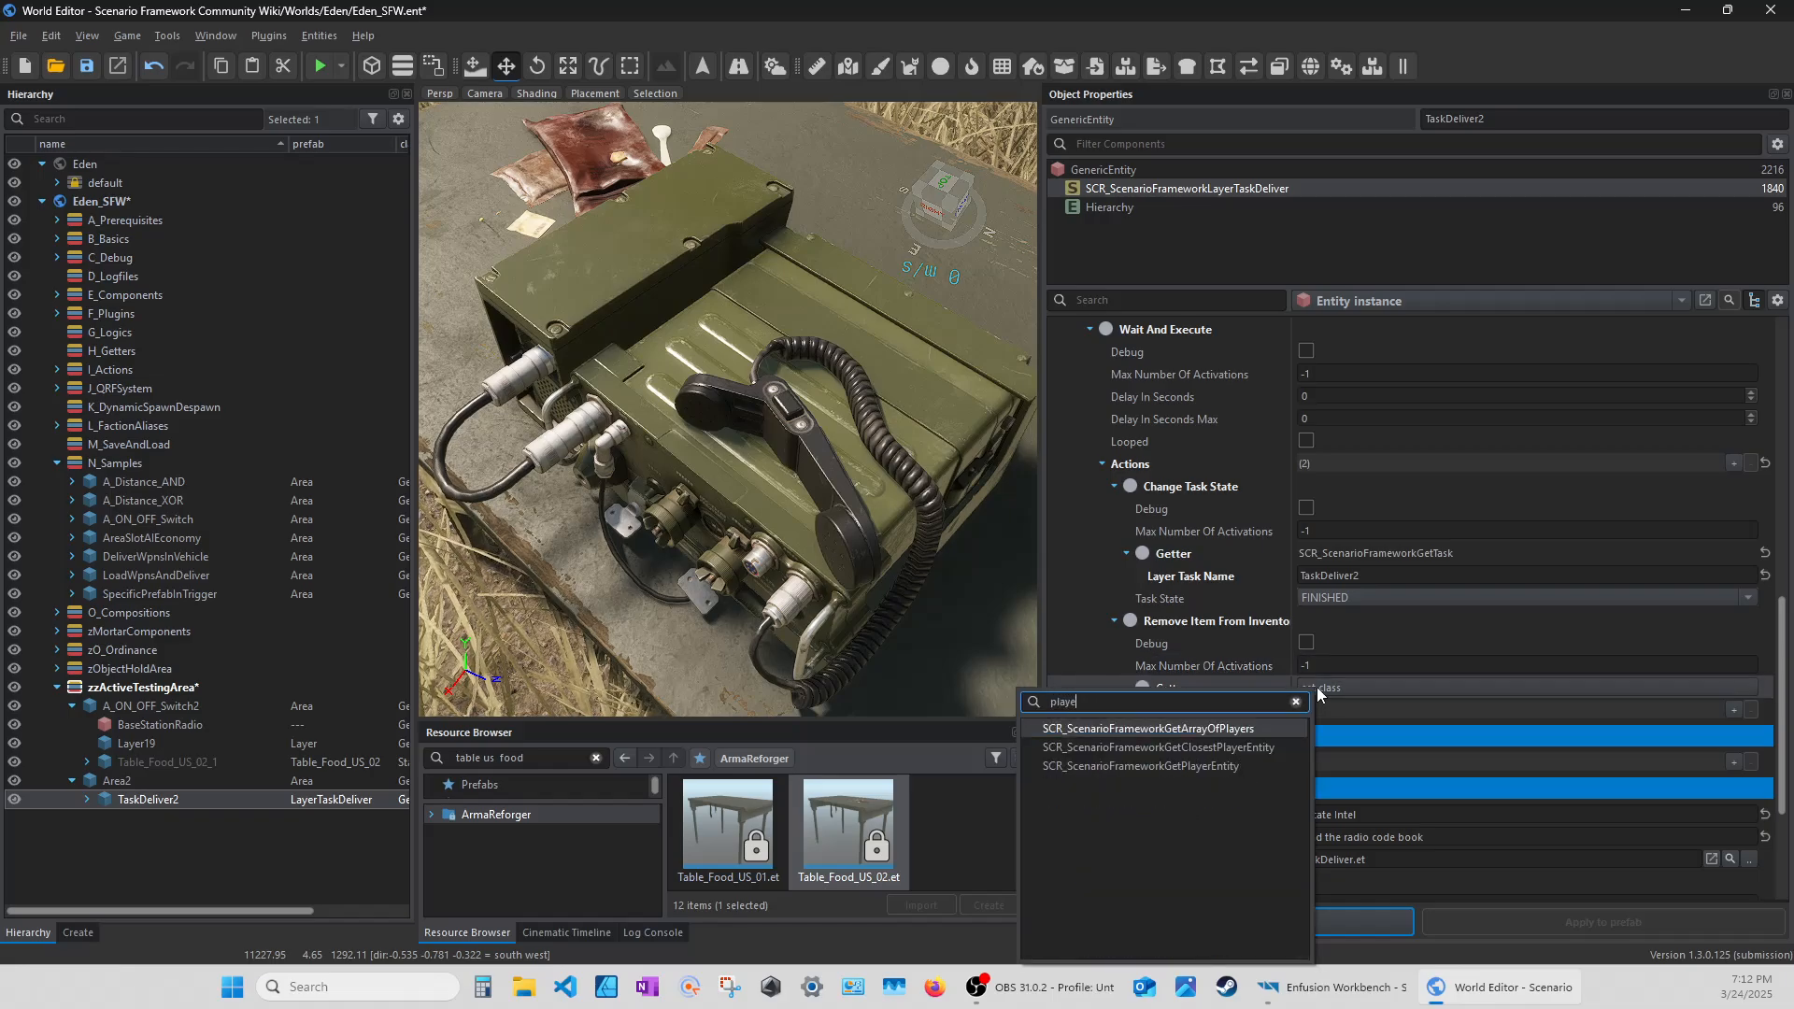
pyautogui.click(1138, 766)
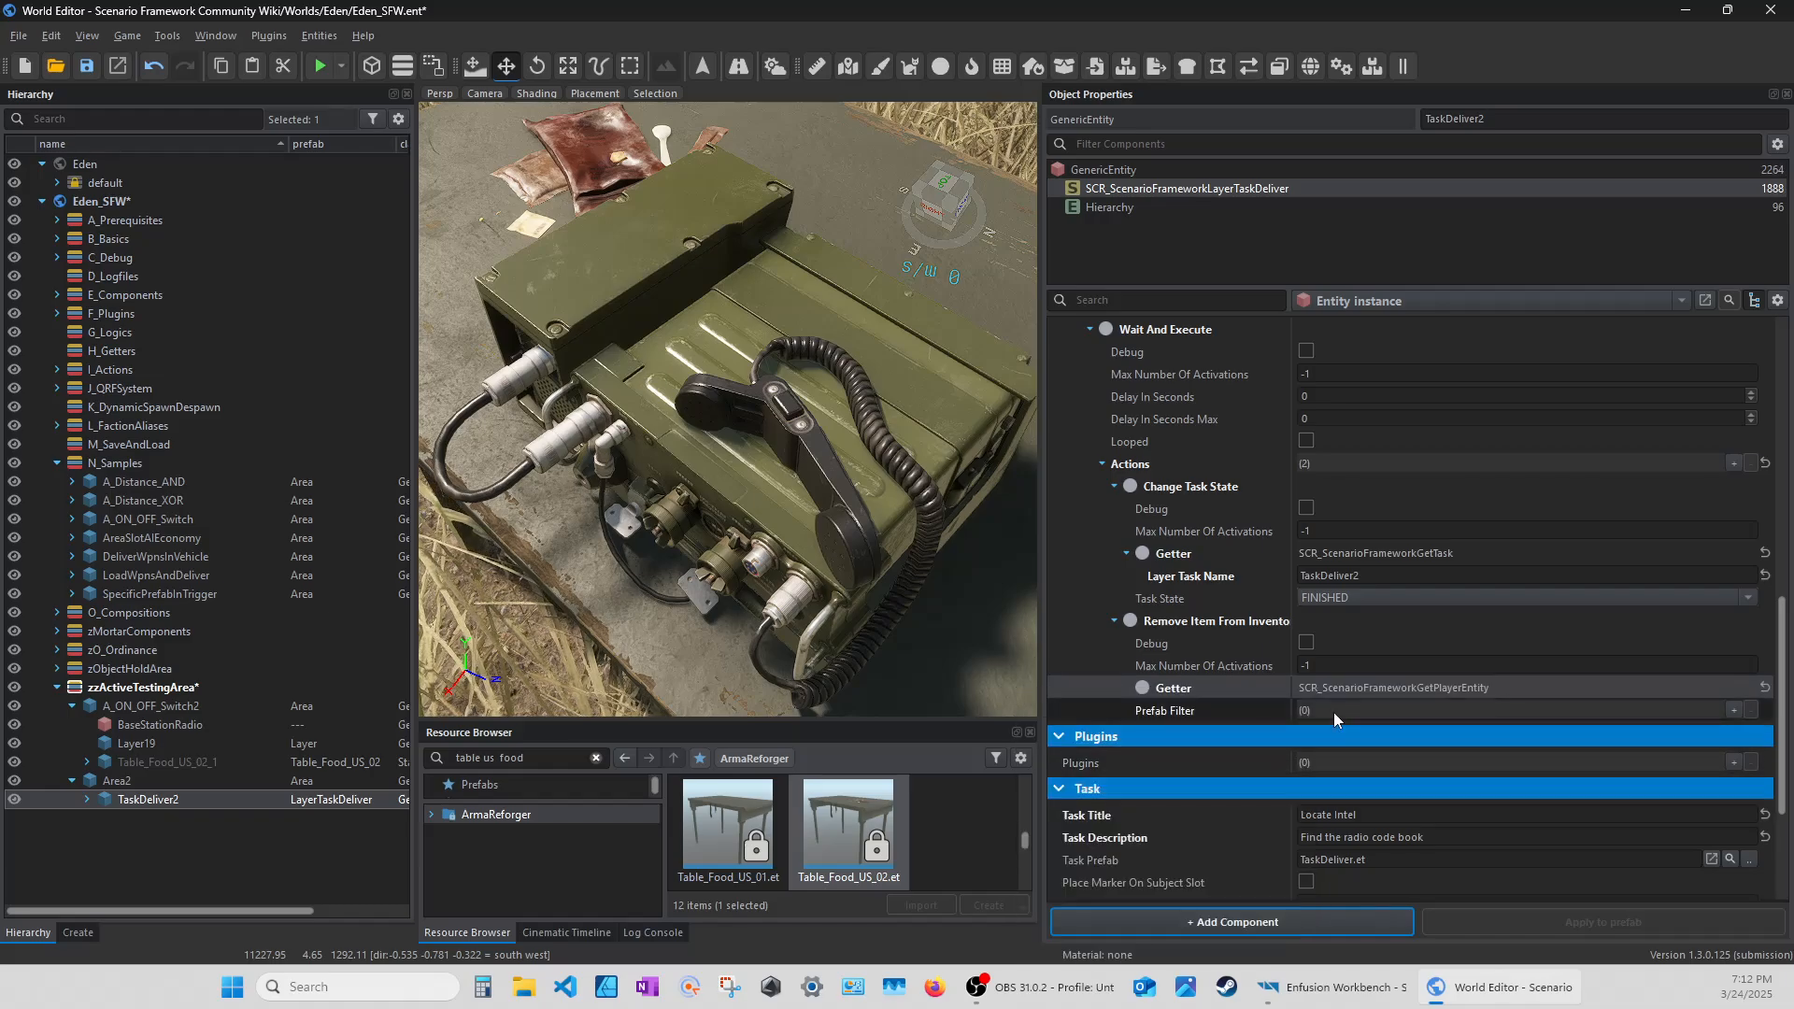
# Add a prefab filter for IntelligenceFolder_E_01.et to the Remove Item From Inventory action and enable Include Children.
pyautogui.click(1734, 710)
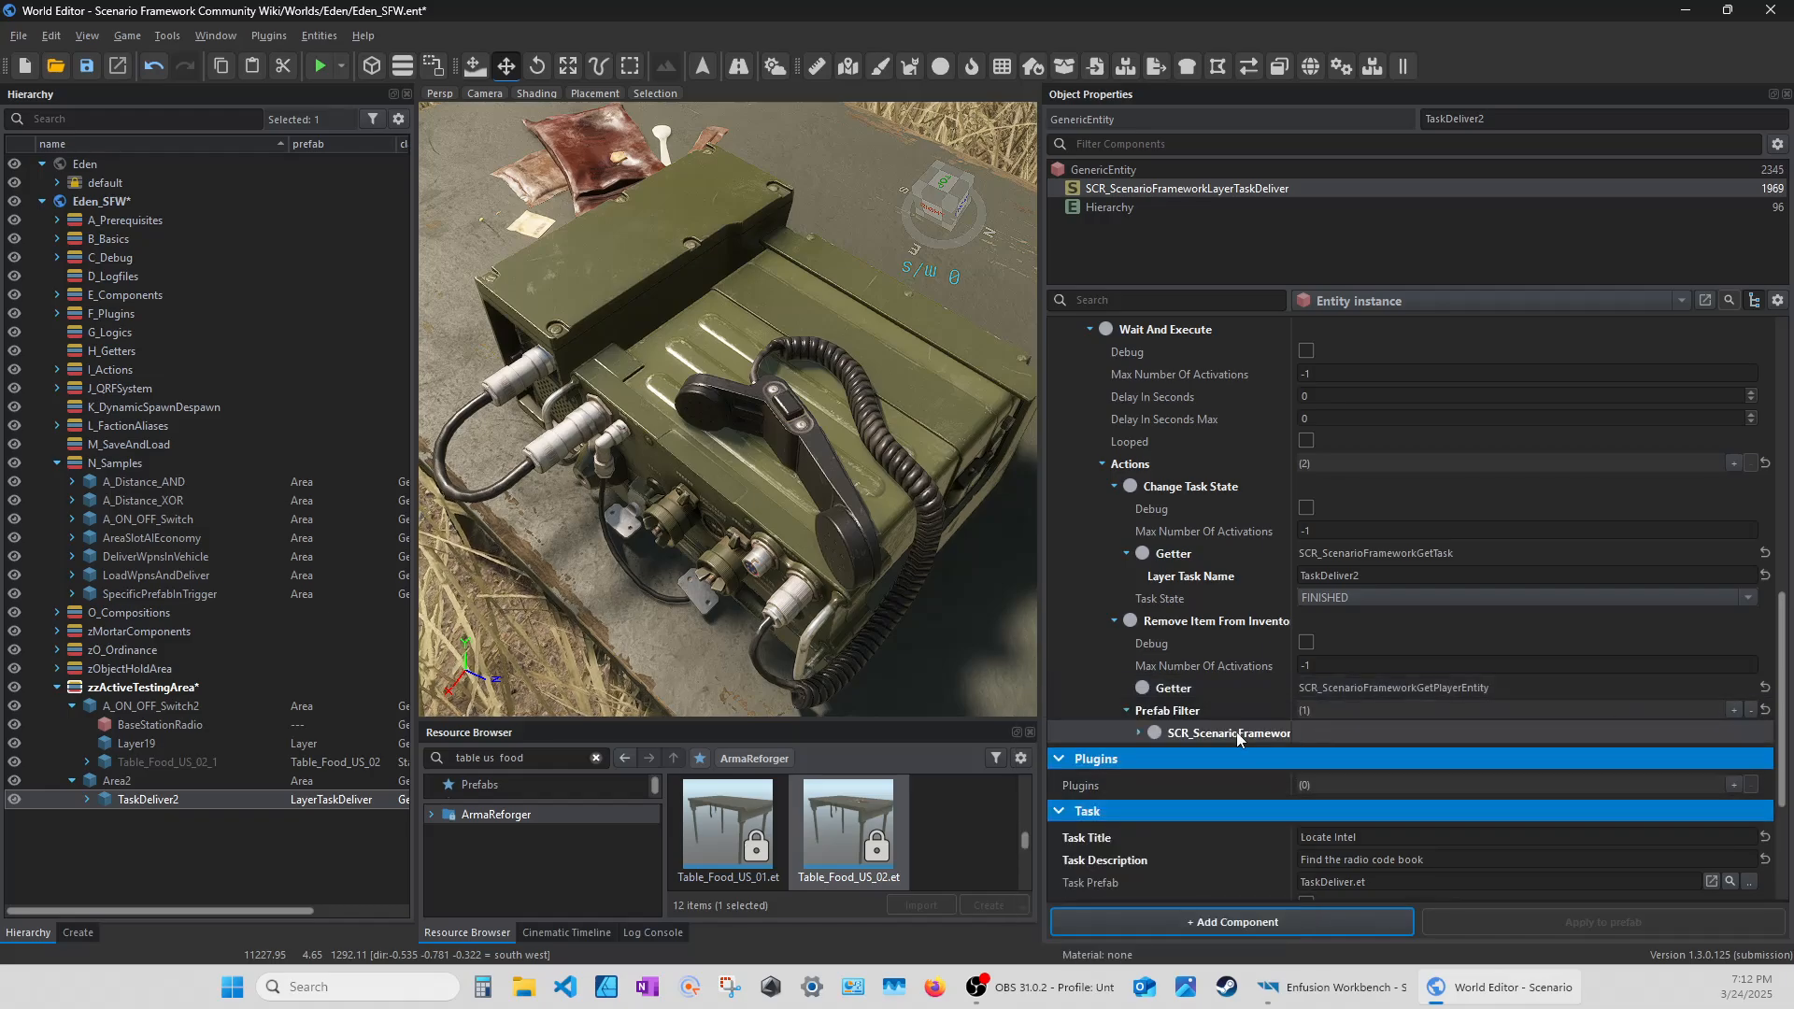
pyautogui.click(1138, 732)
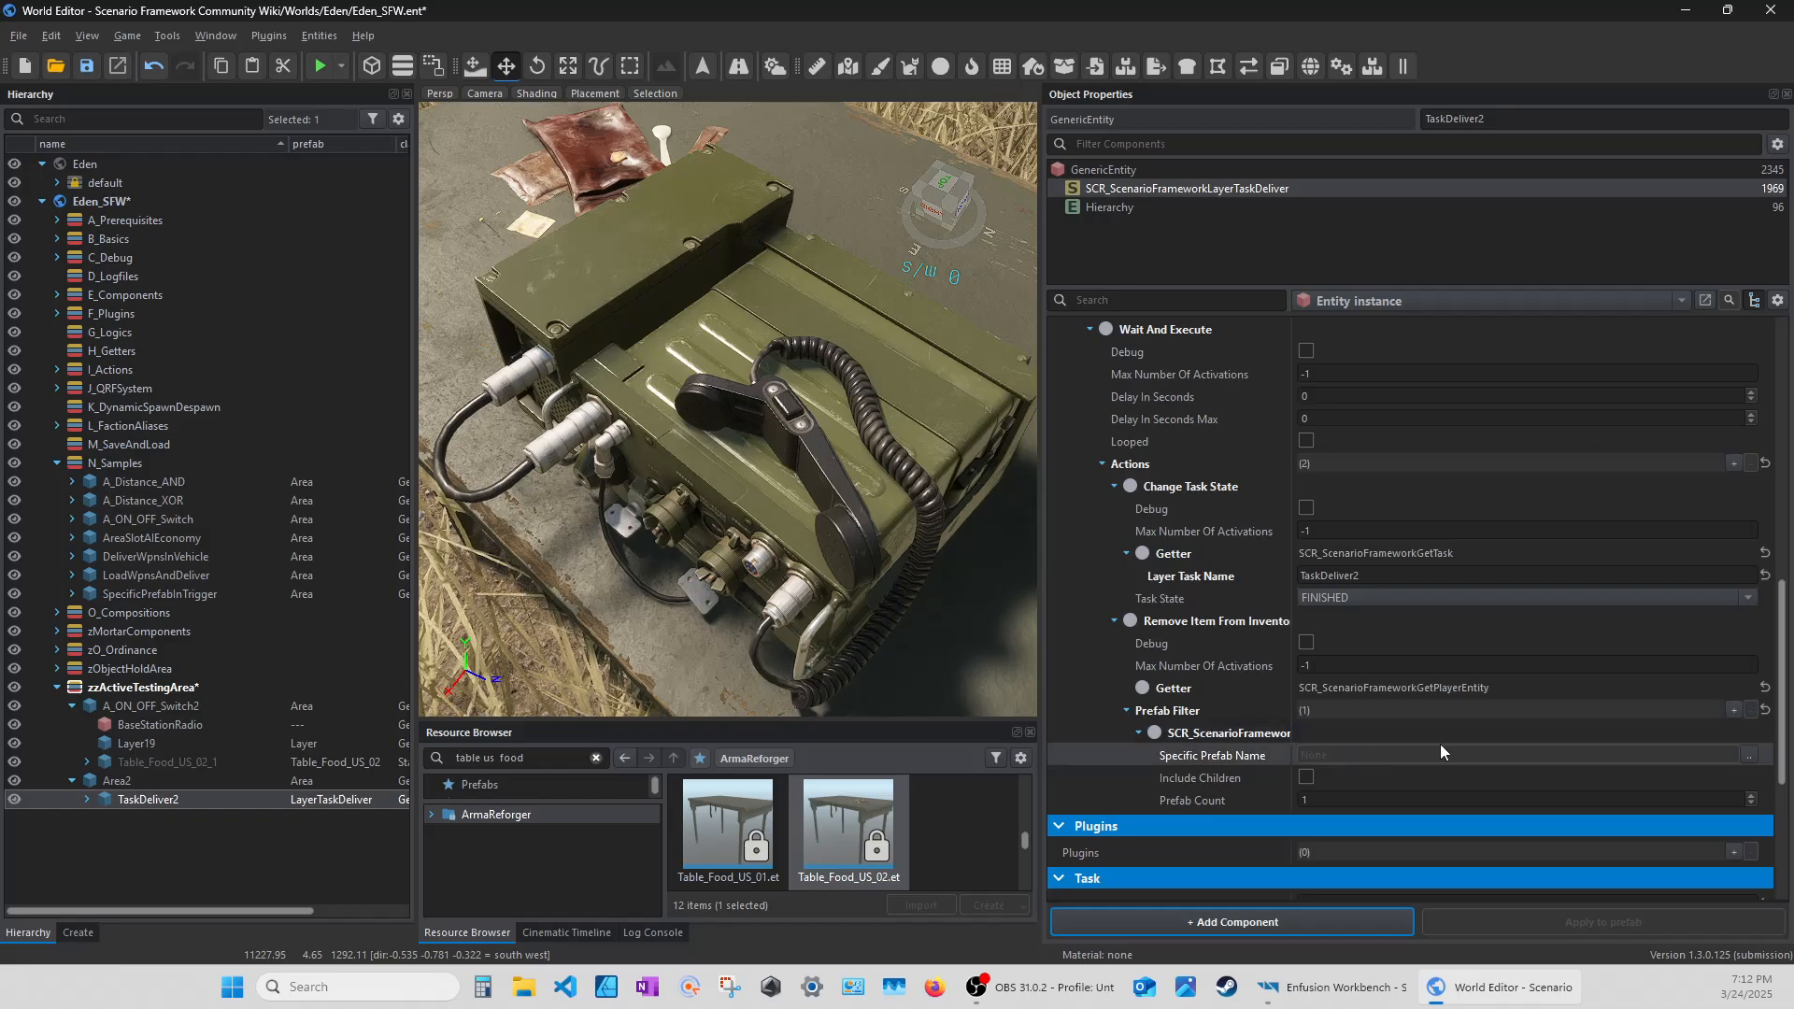
pyautogui.click(1748, 755)
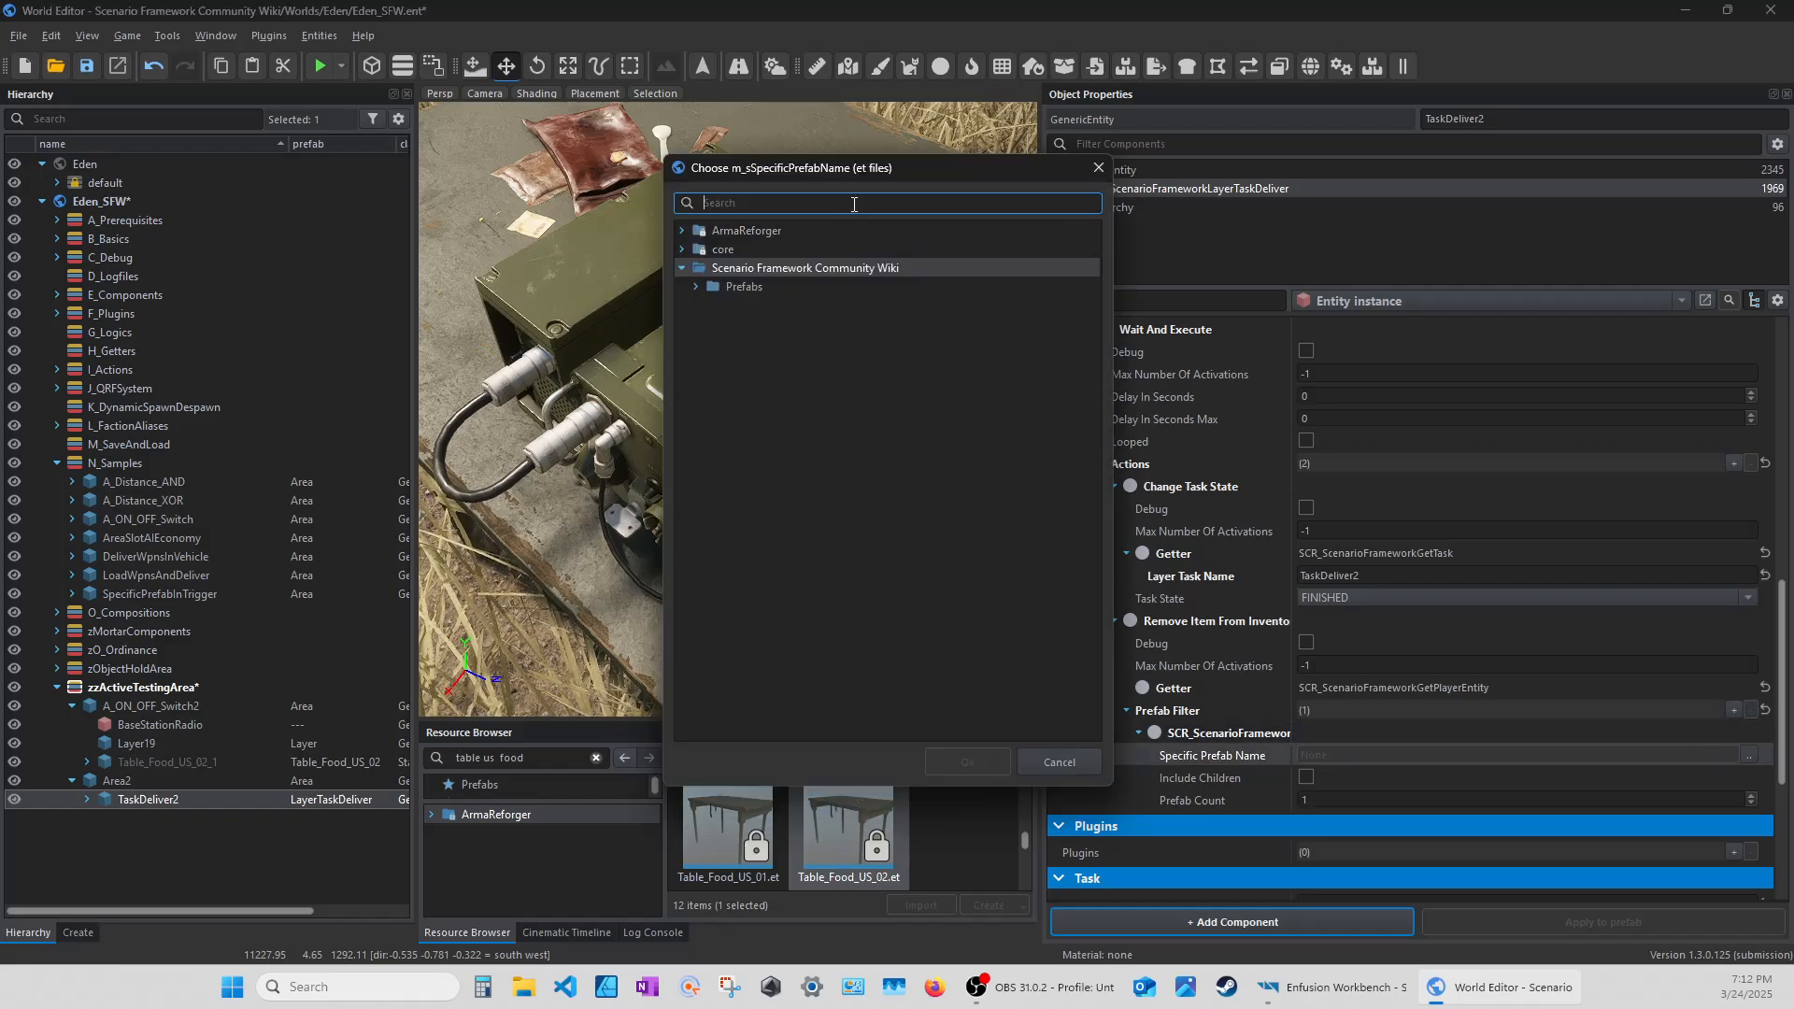
pyautogui.write('inte')
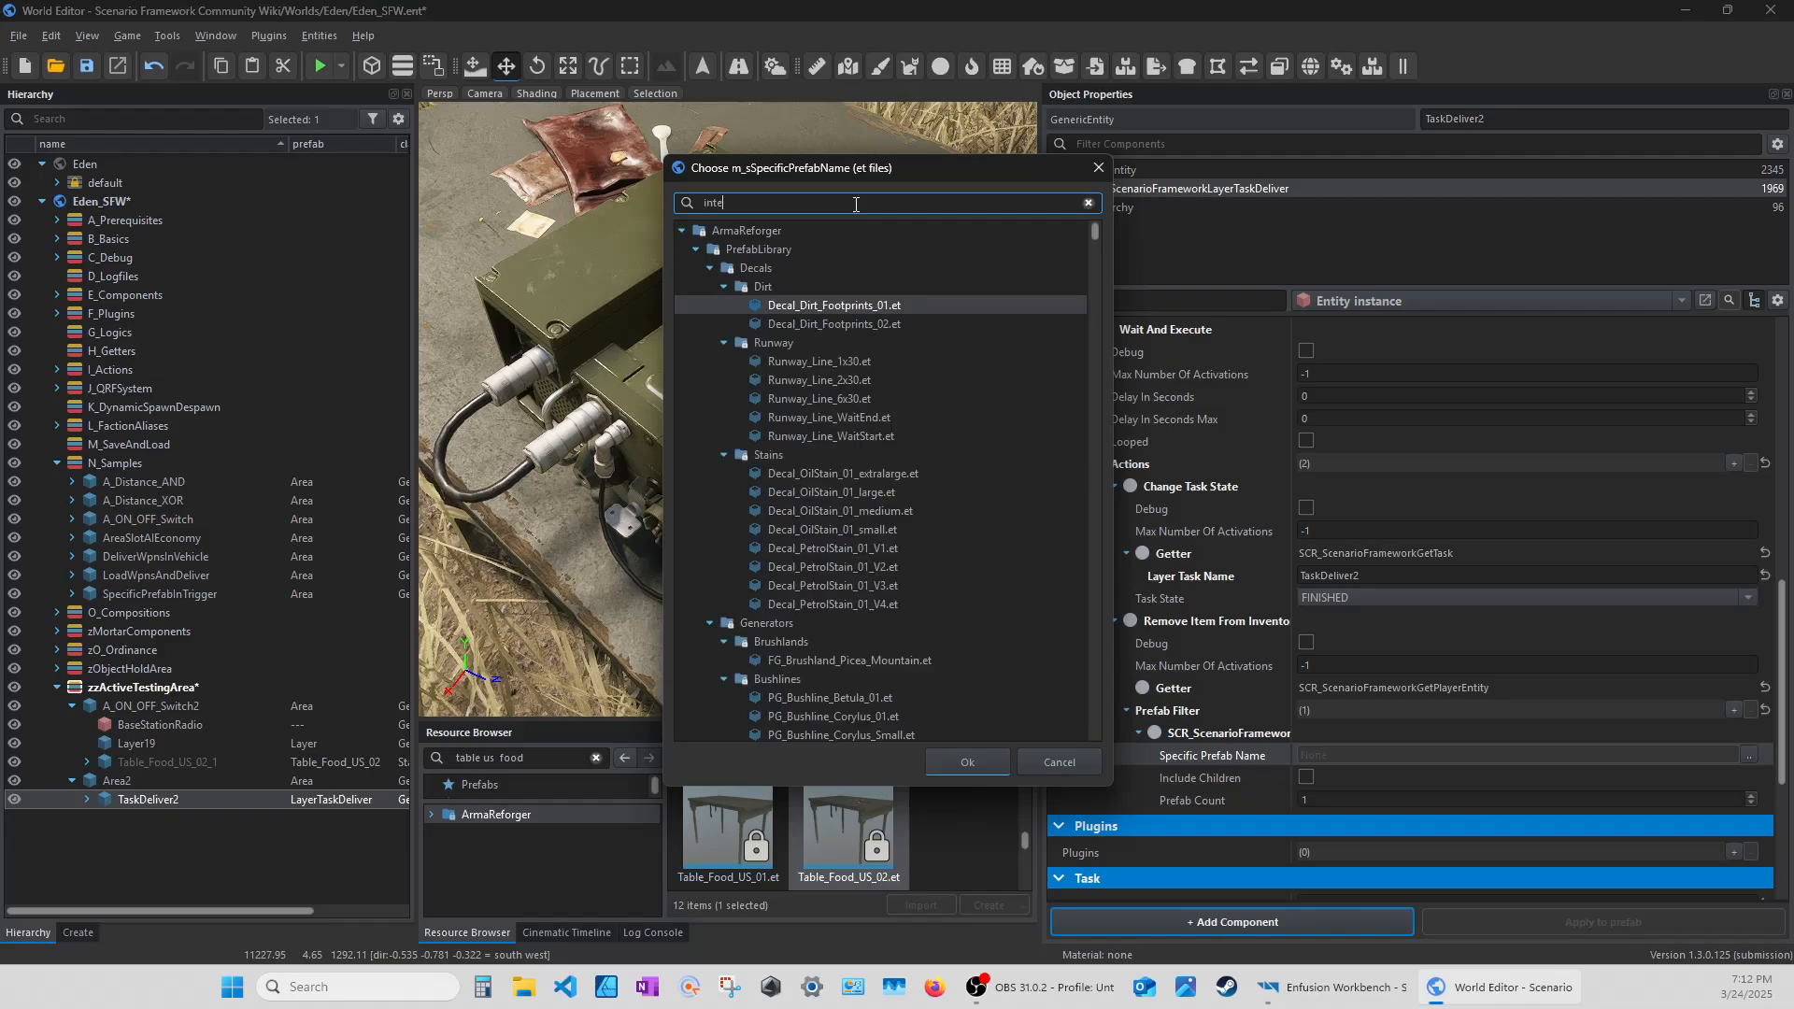
pyautogui.write('l')
pyautogui.click(810, 325)
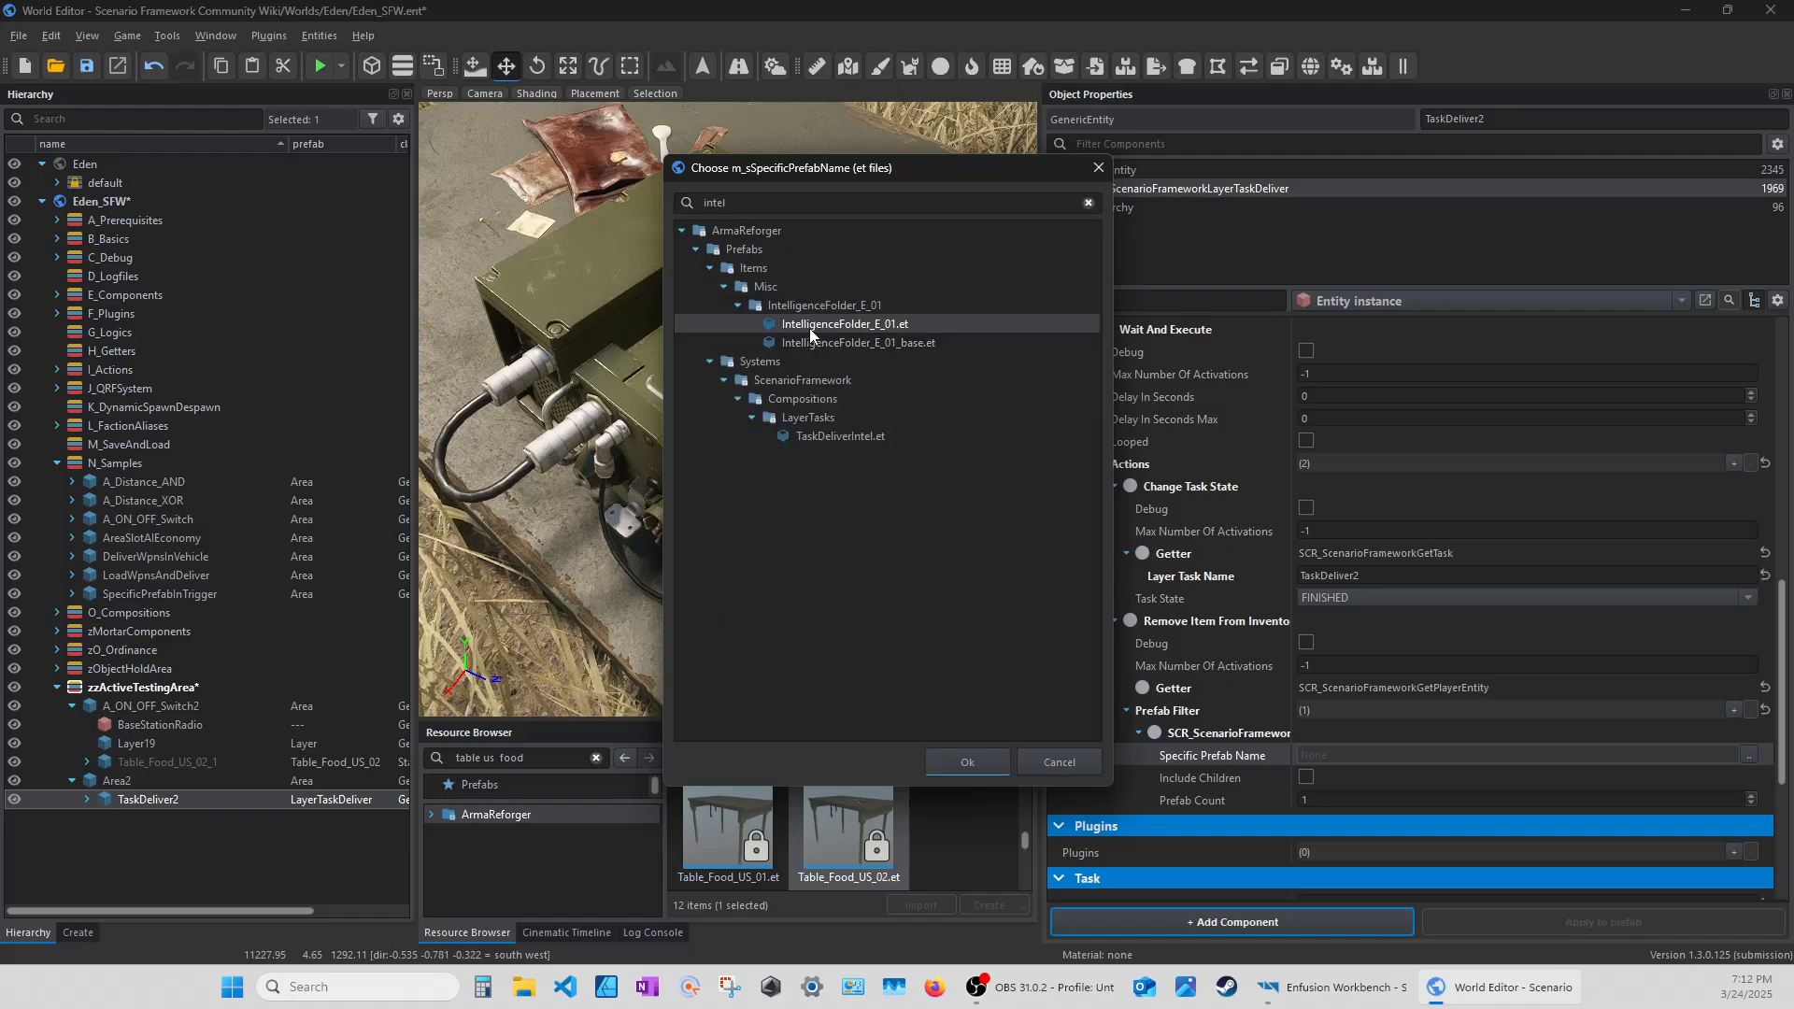
pyautogui.doubleClick(809, 328)
pyautogui.click(1307, 778)
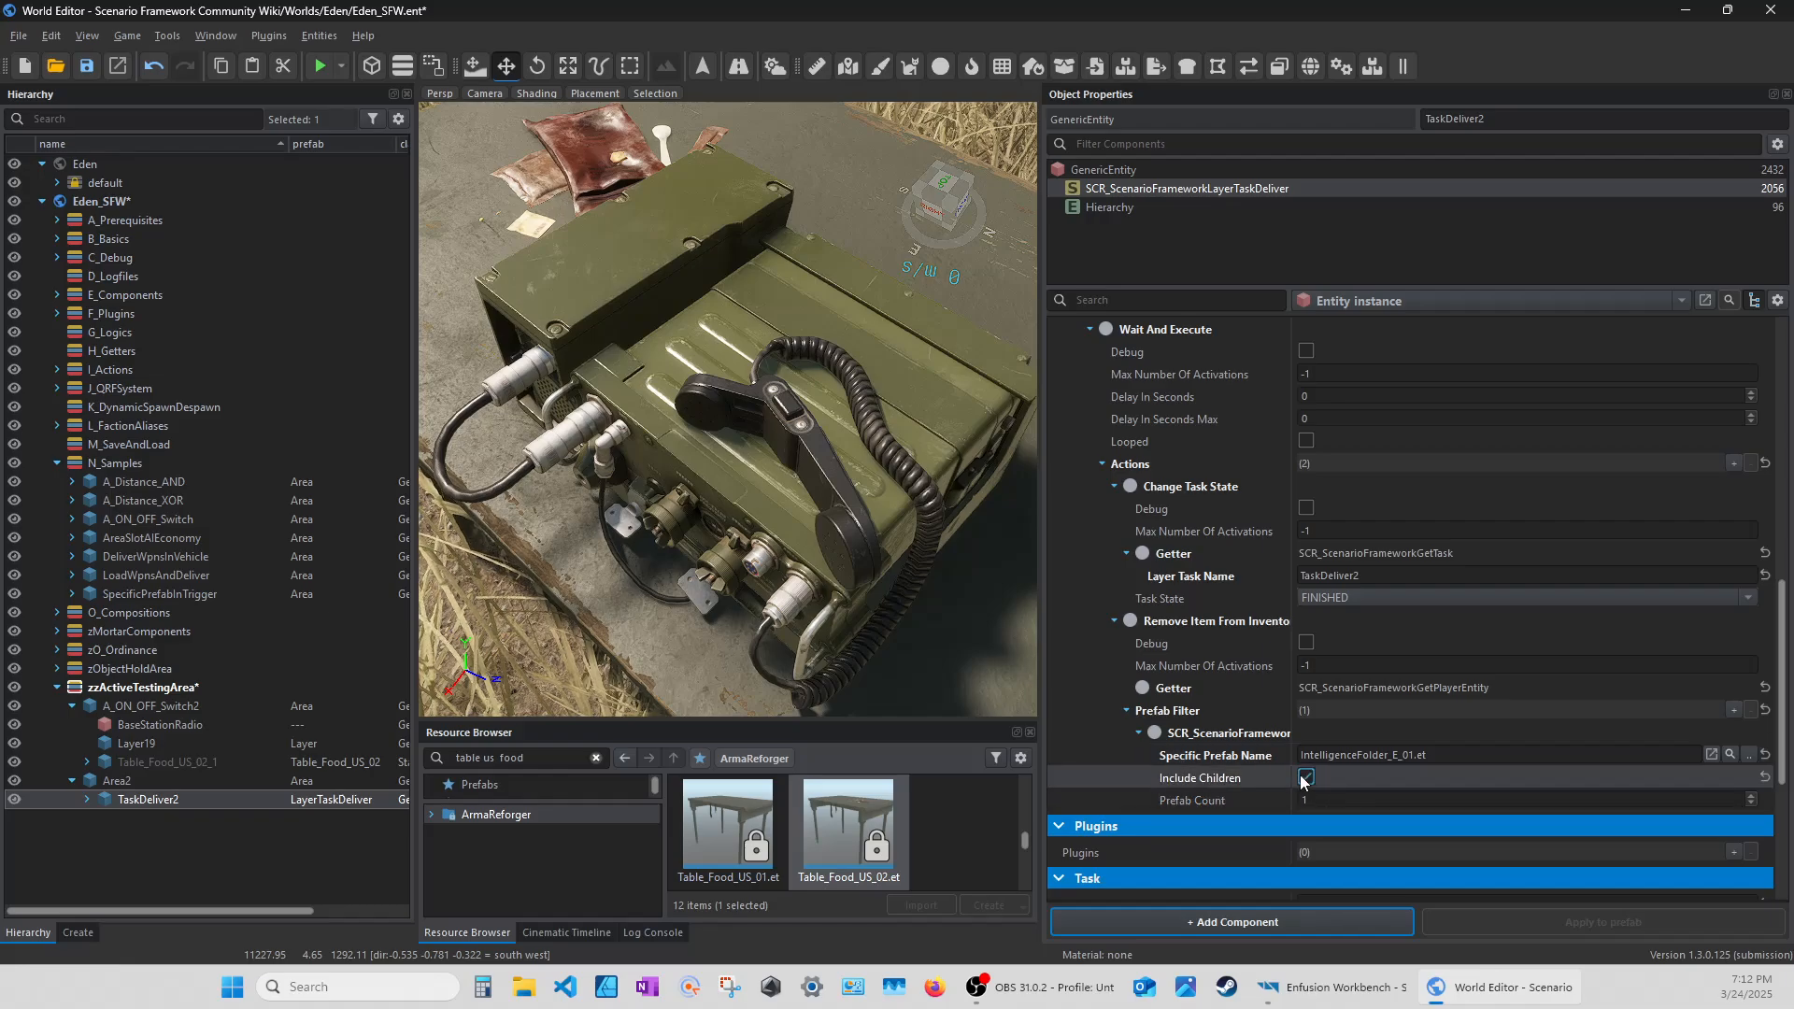
pyautogui.click(1315, 800)
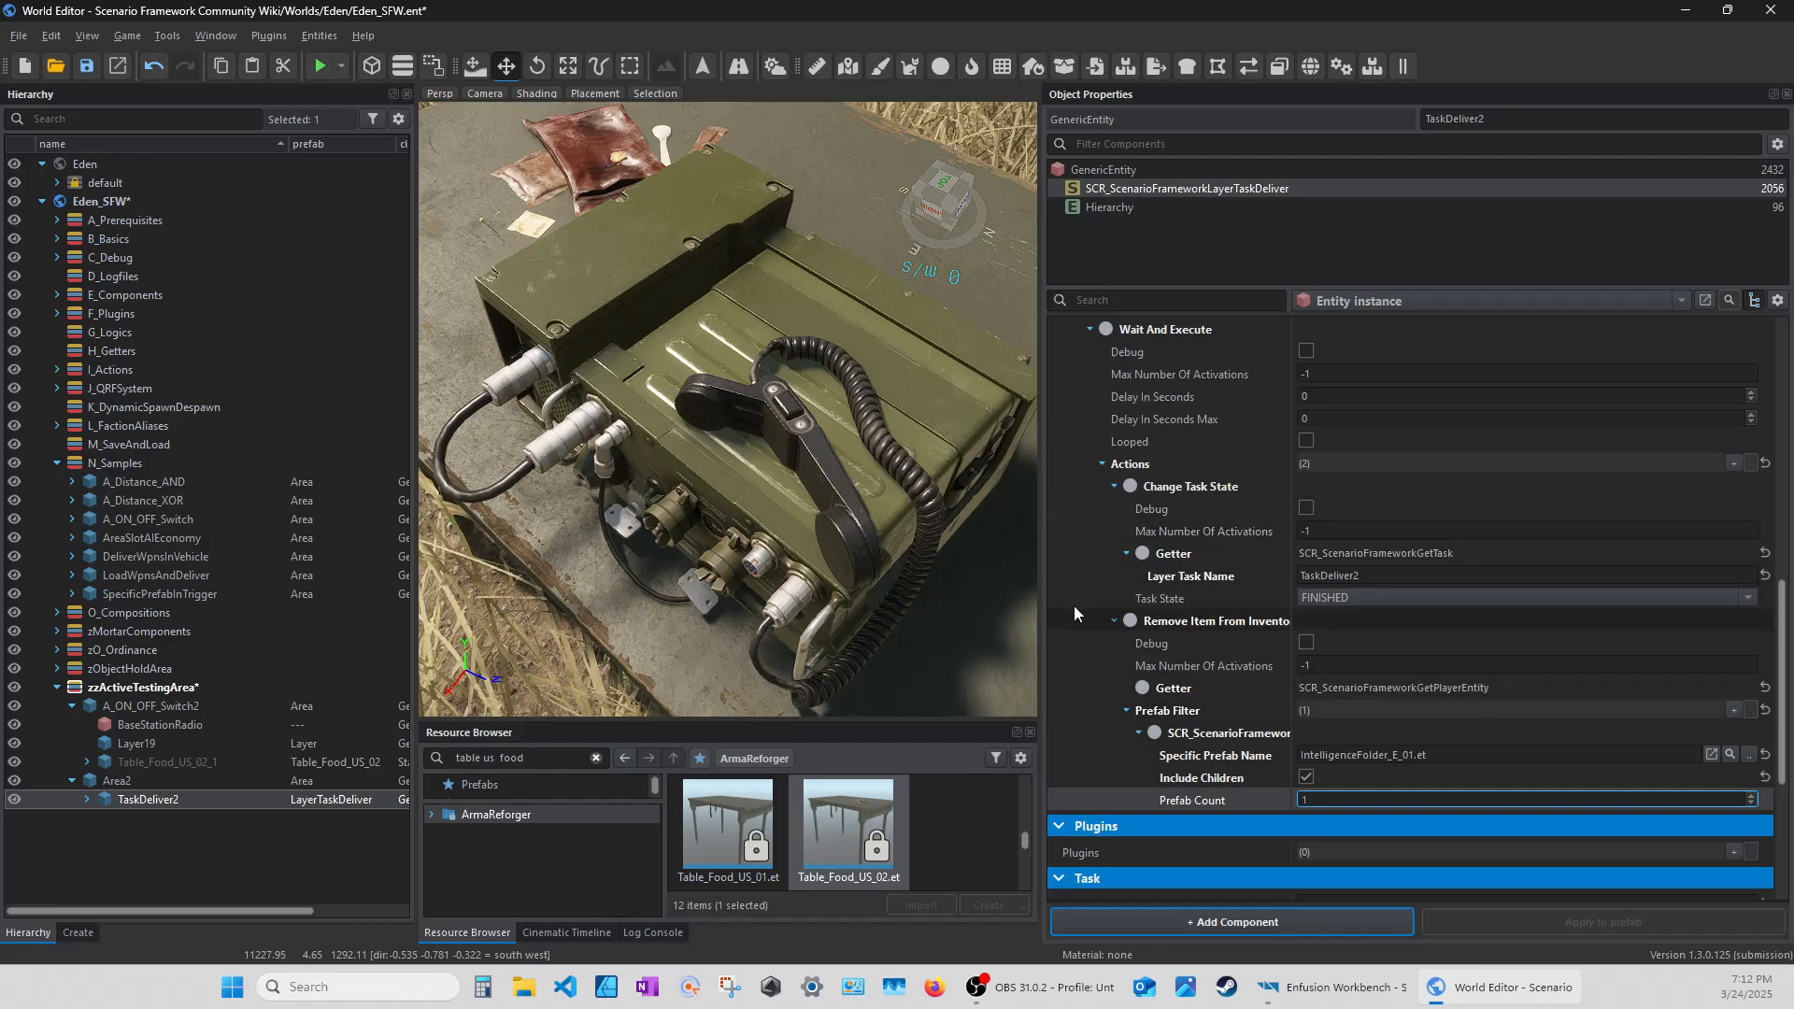
# Collapse the two nested actions and set Wait And Execute's Delay In Seconds to 10.
pyautogui.scroll(3, 1211, 646)
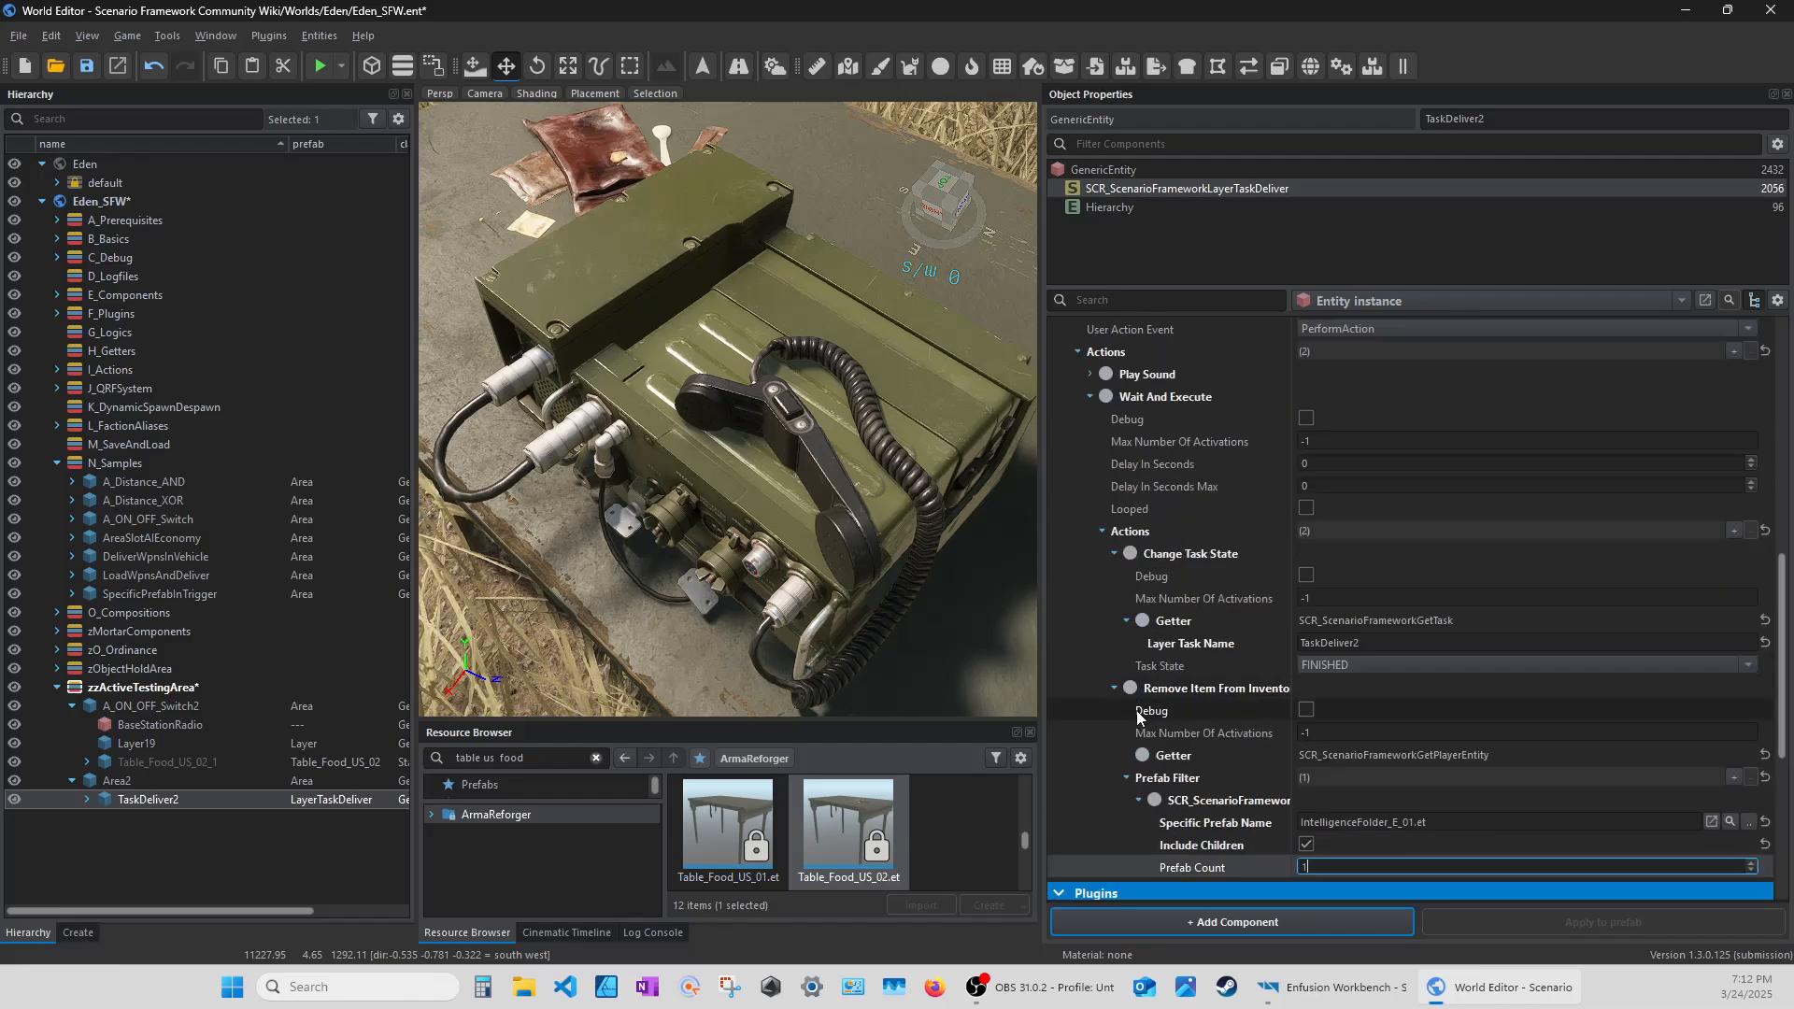
pyautogui.click(1138, 800)
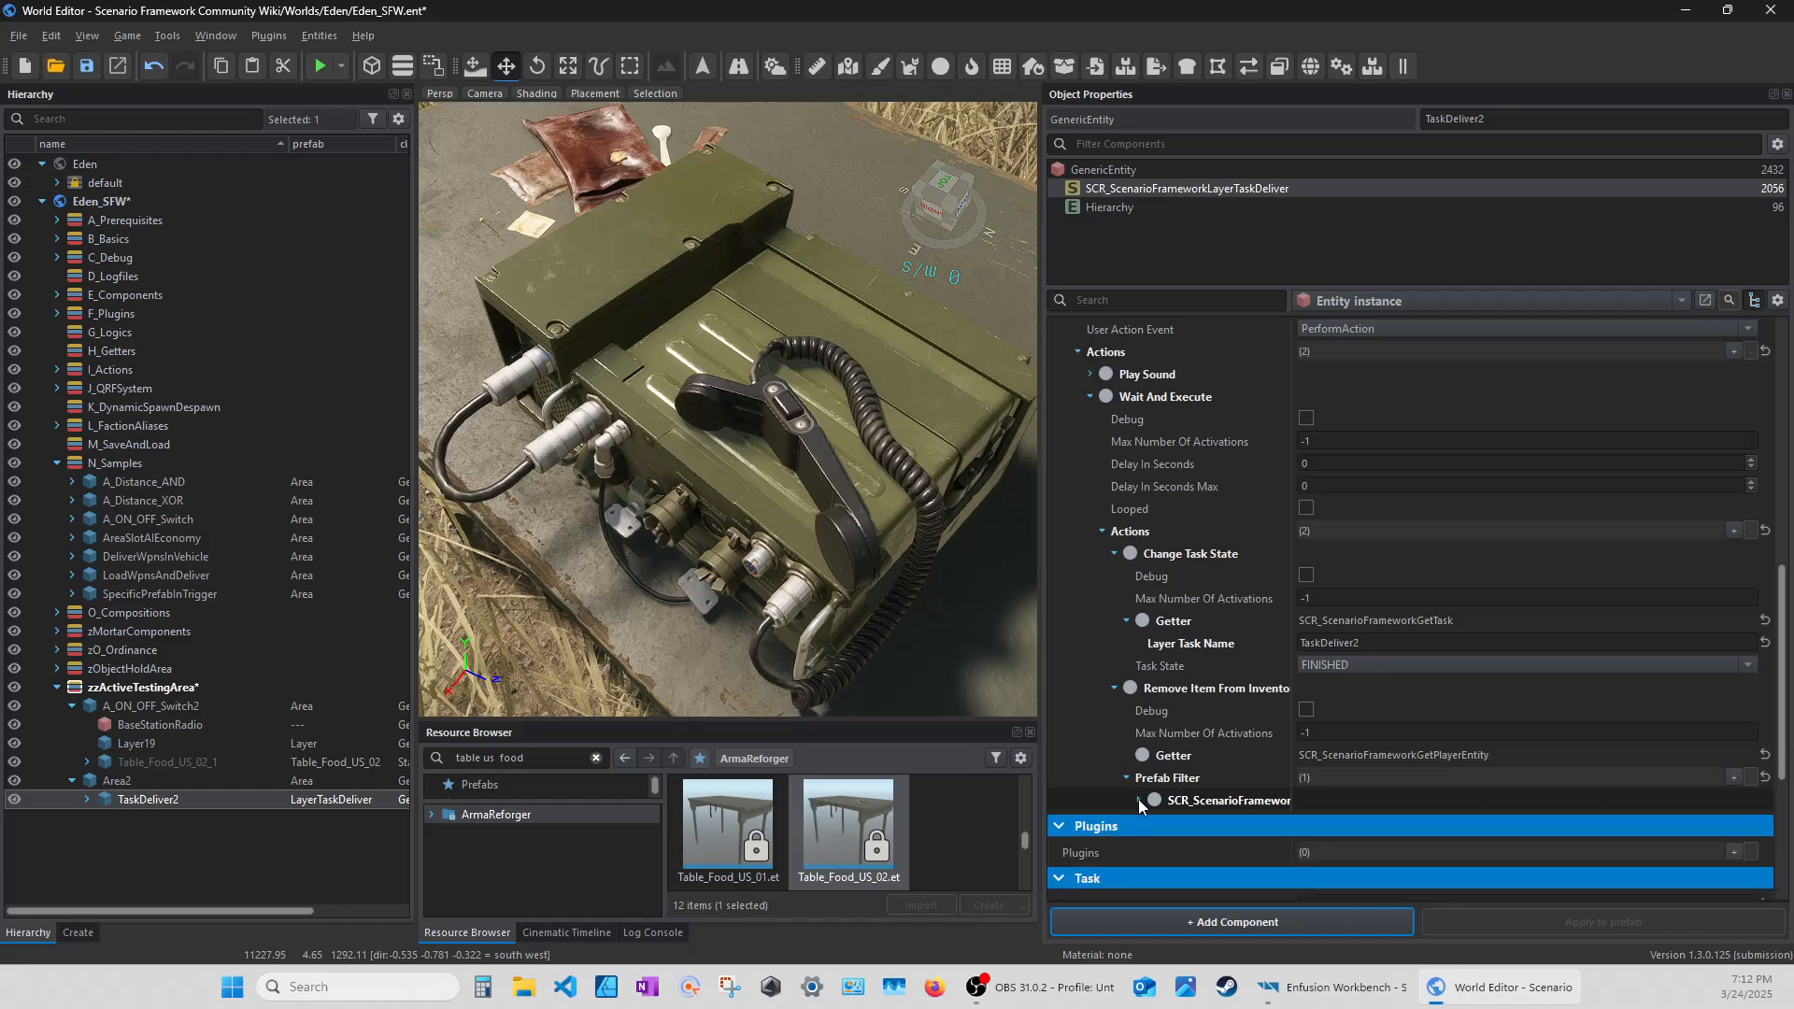
pyautogui.click(1127, 778)
pyautogui.click(1117, 688)
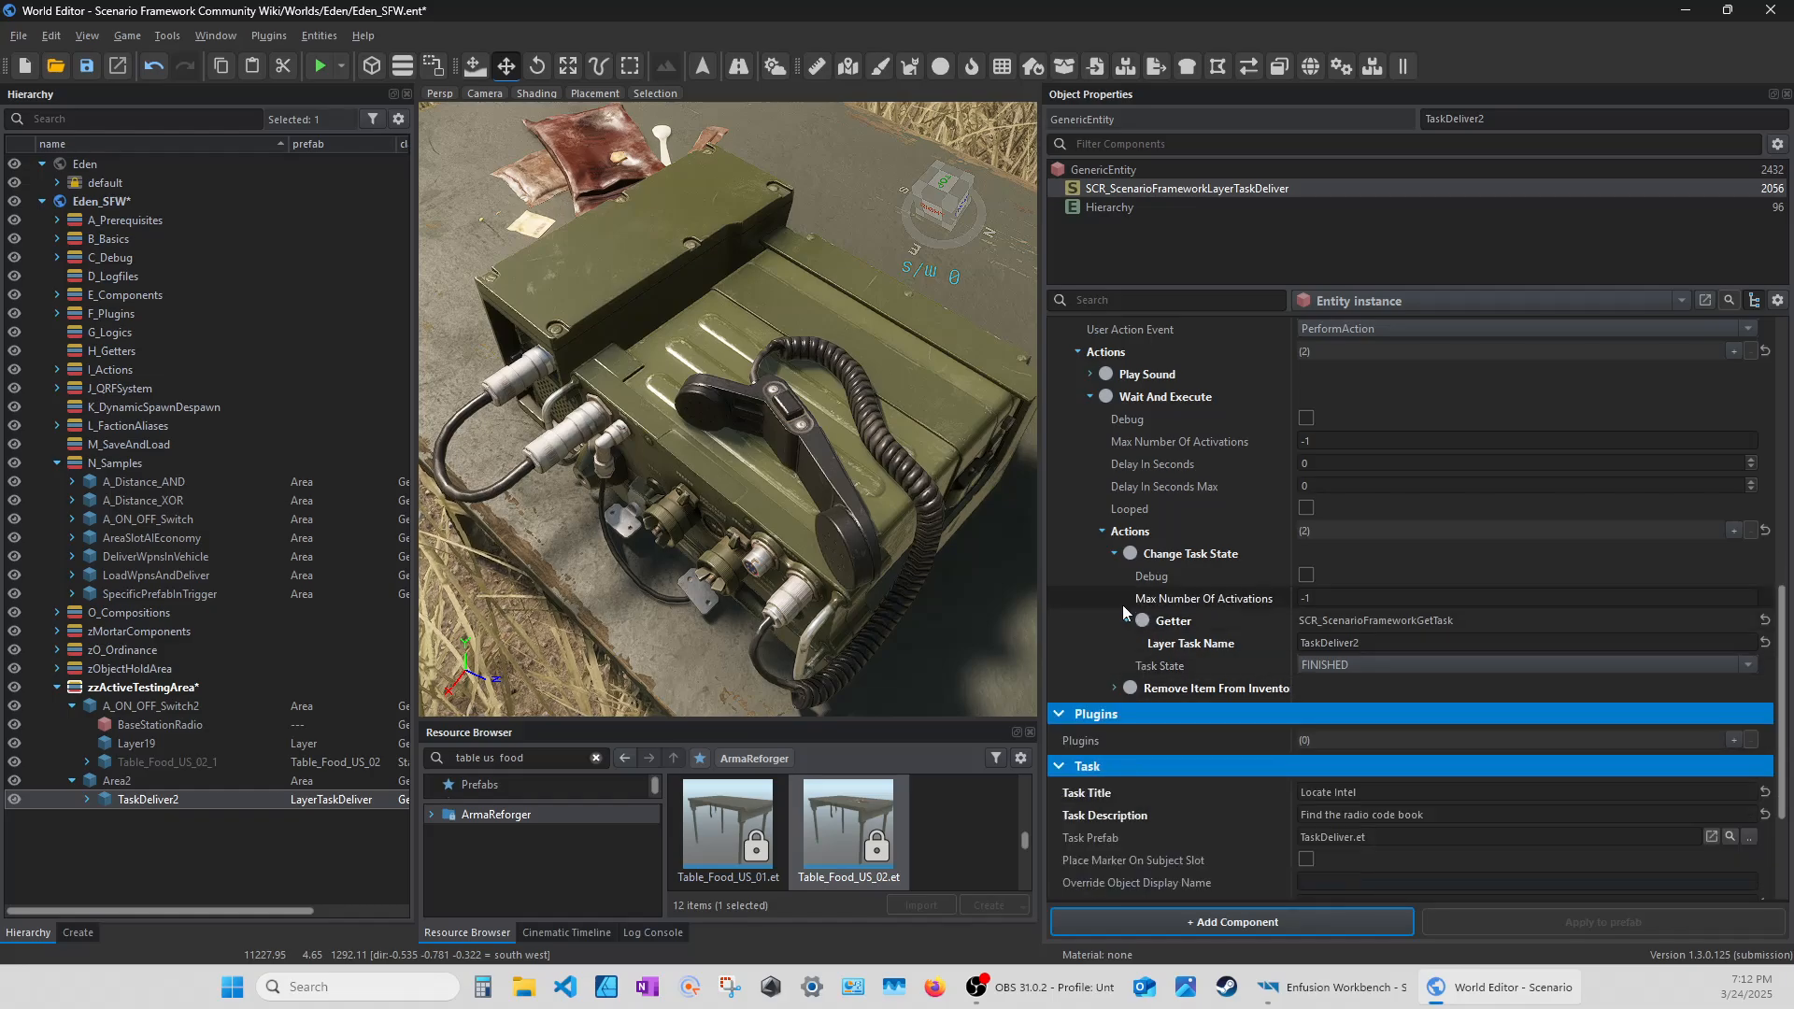
pyautogui.click(1118, 553)
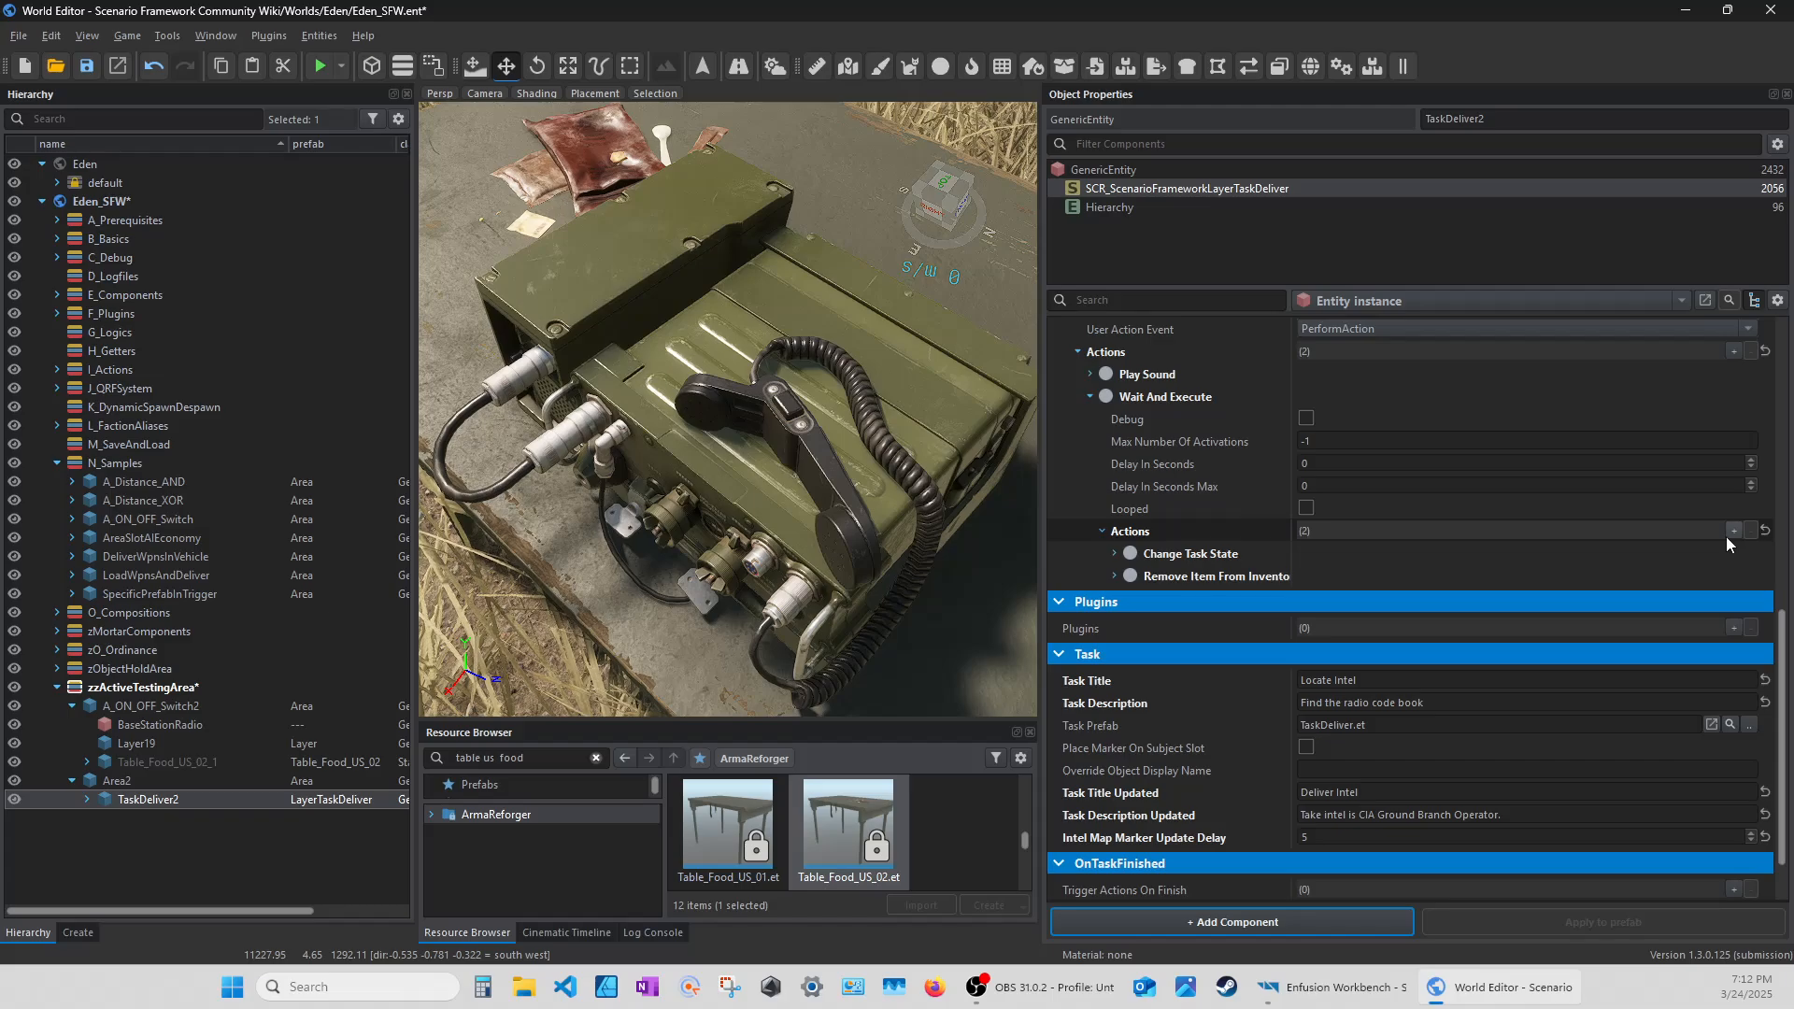
pyautogui.click(1332, 462)
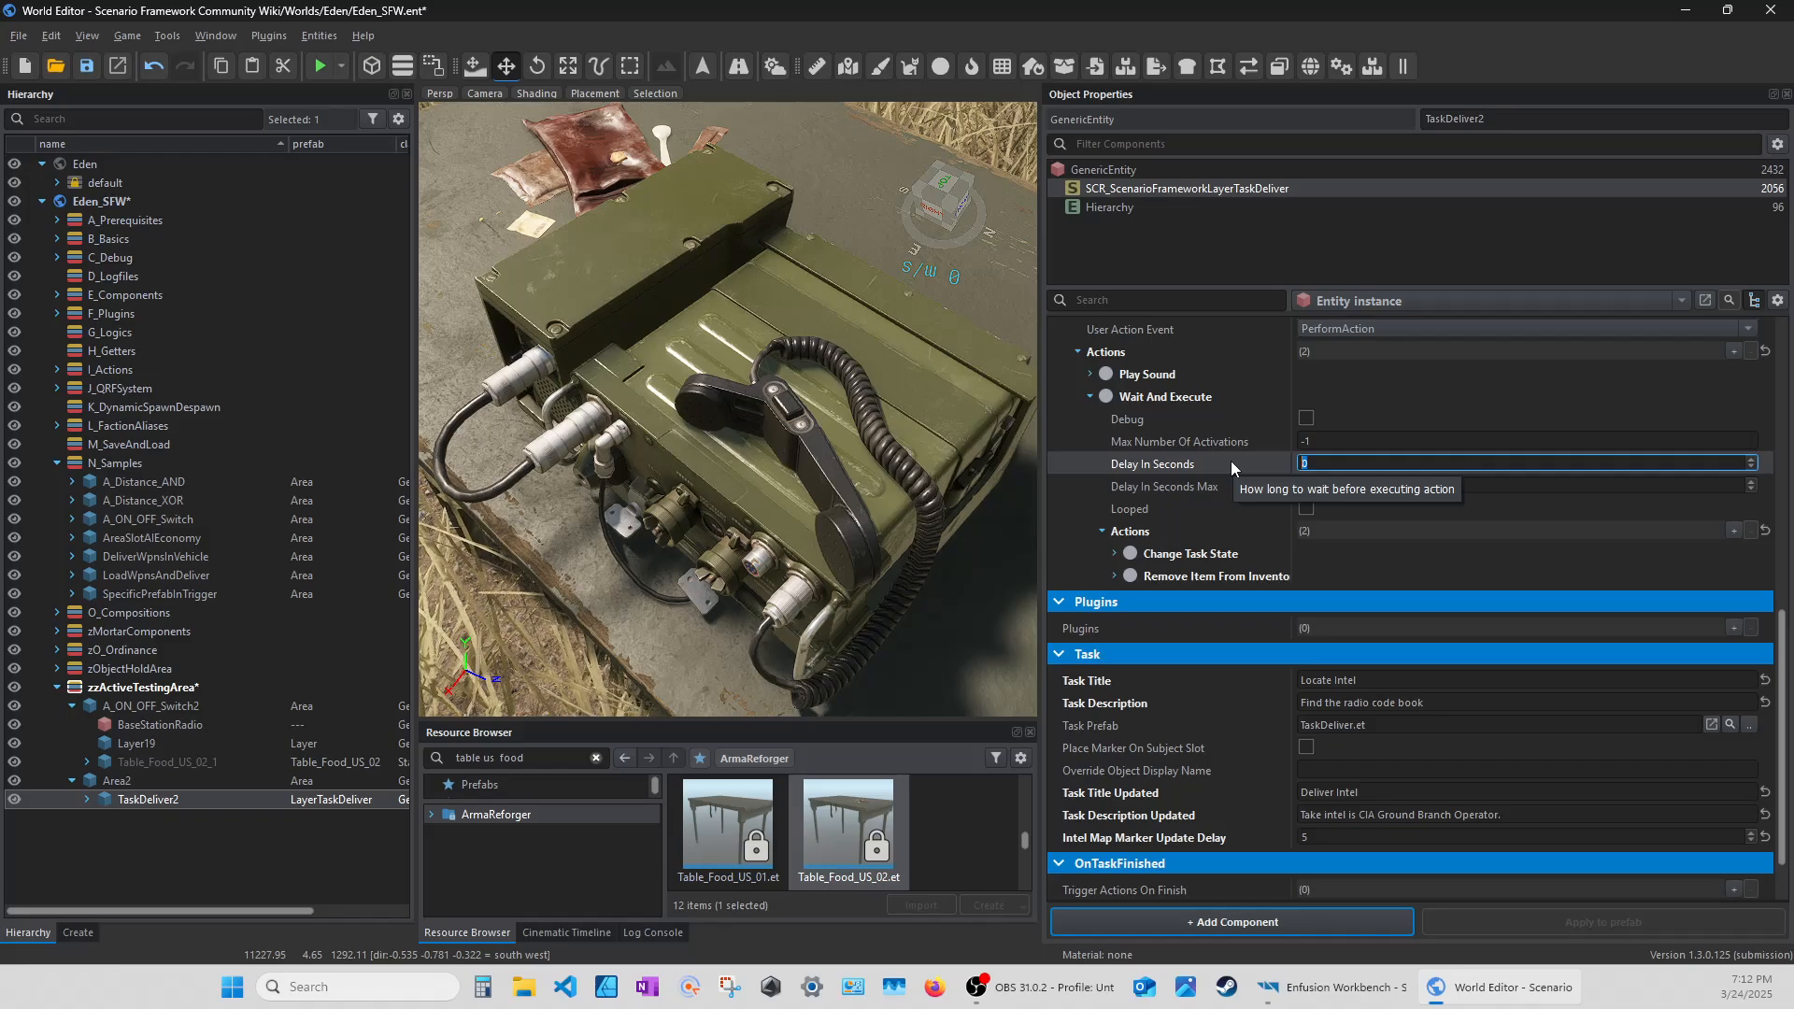
pyautogui.write('5')
pyautogui.press('BackSpace')
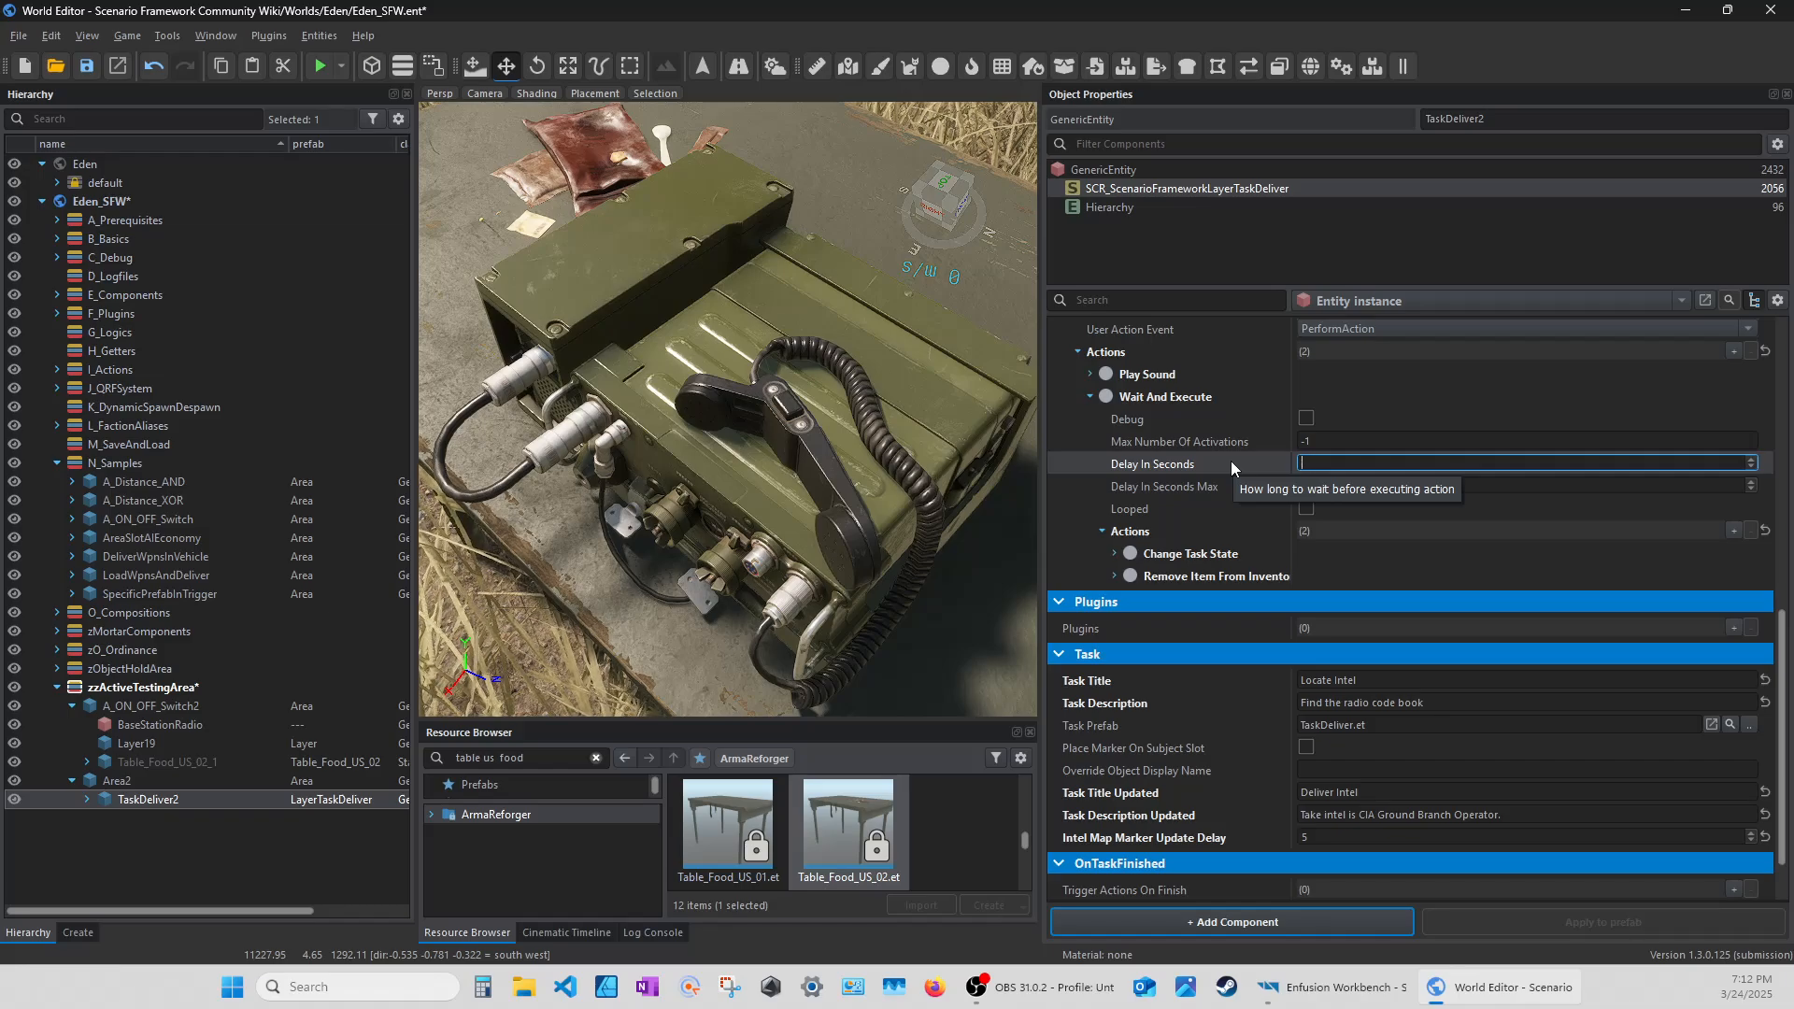
pyautogui.write('10')
pyautogui.press('Return')
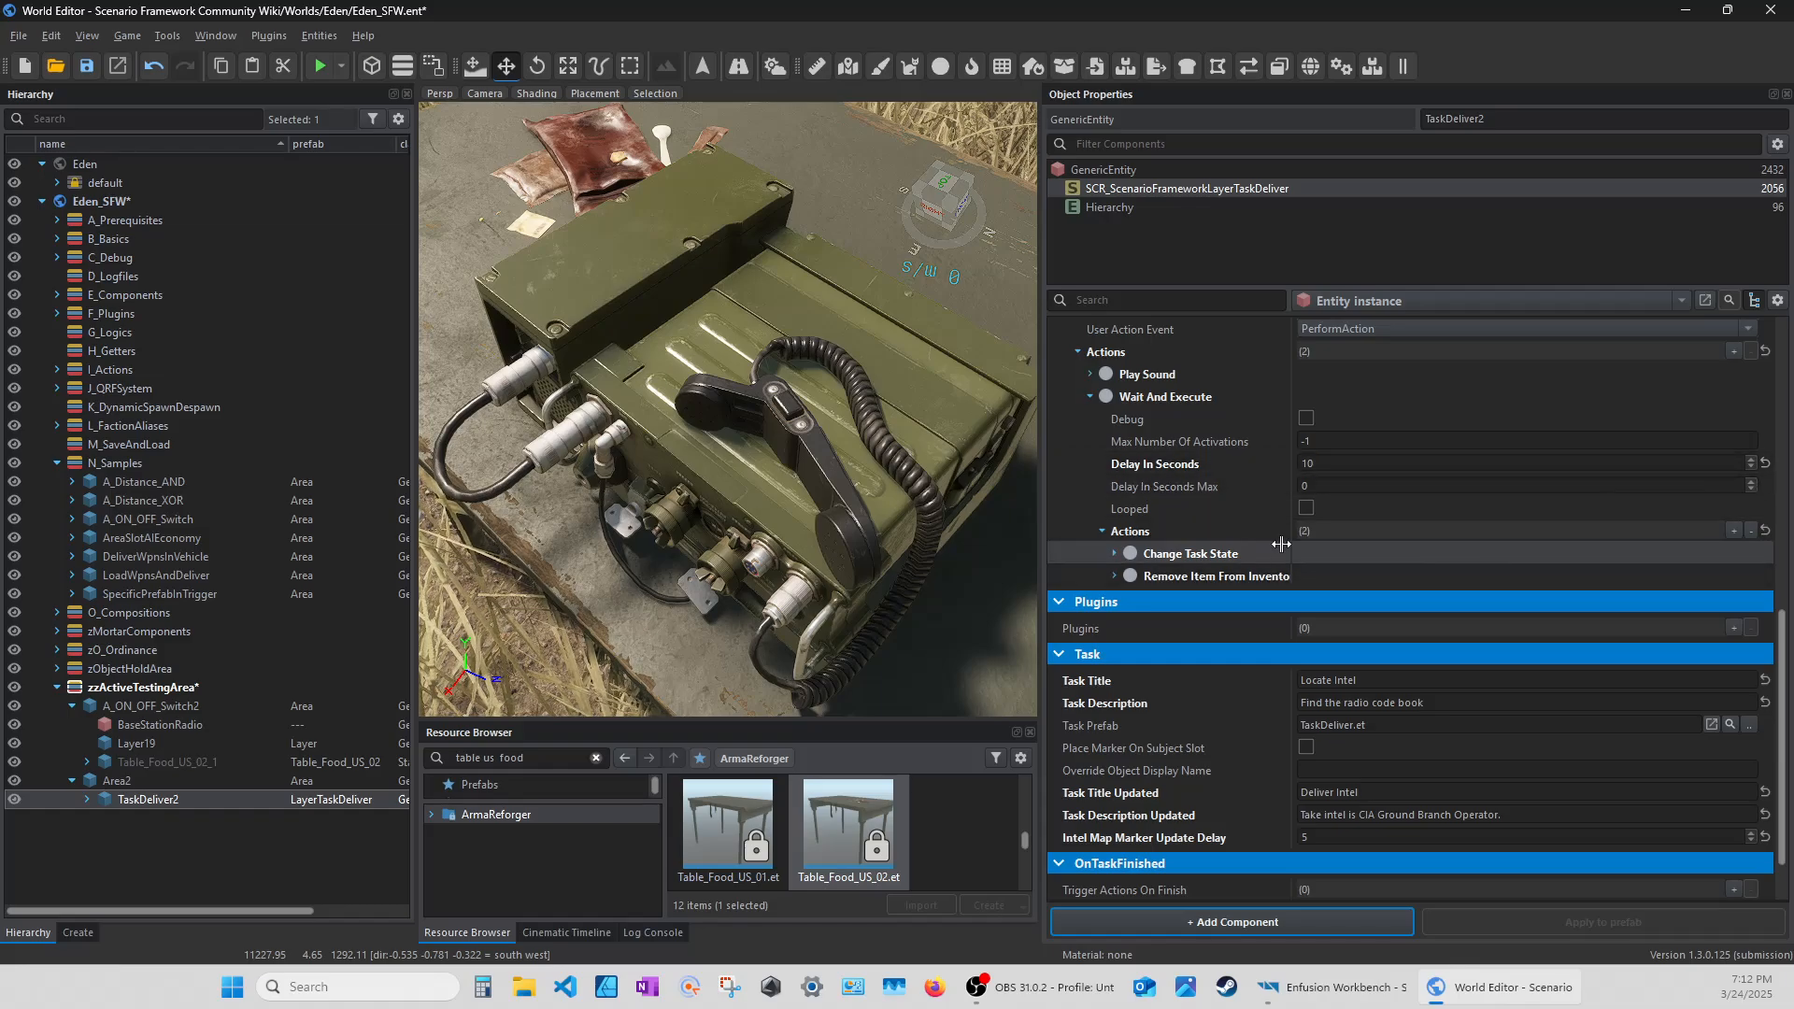
# Add an SCR_ScenarioFrameworkActionPlaySound action inside Wait And Execute and move it below Remove Item From Inventory.
pyautogui.click(1734, 531)
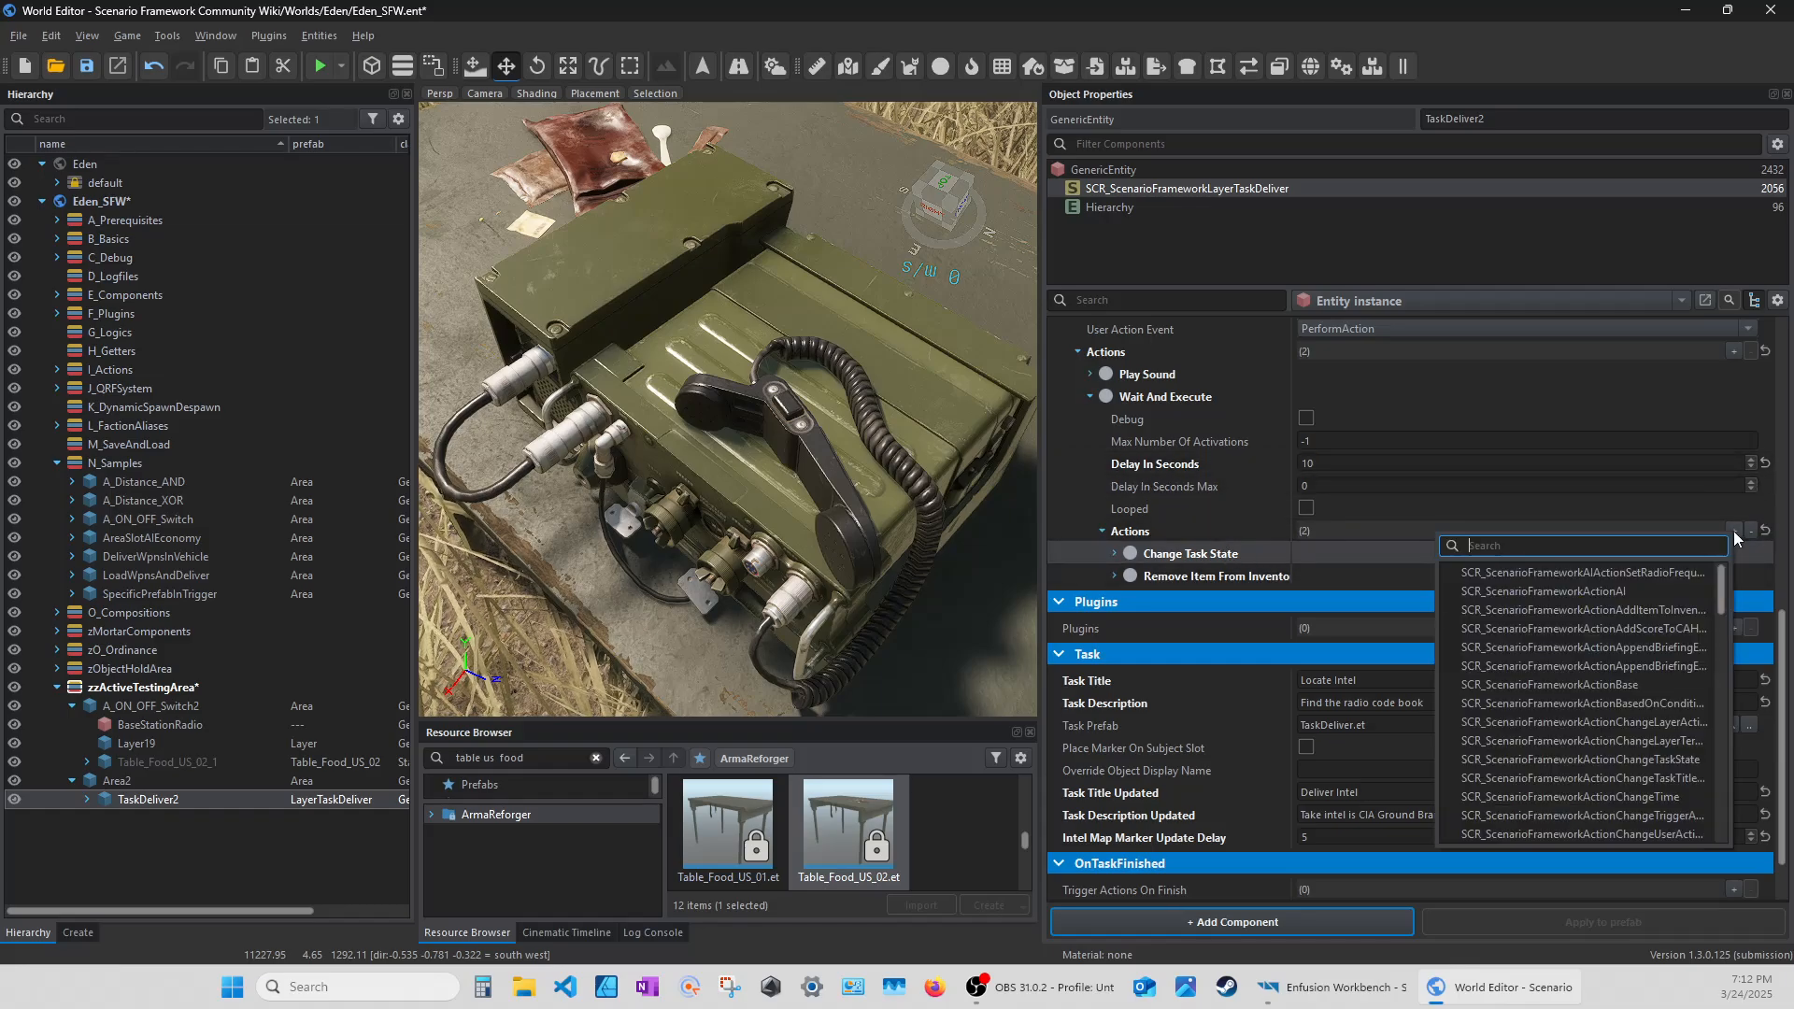
pyautogui.write('Pla')
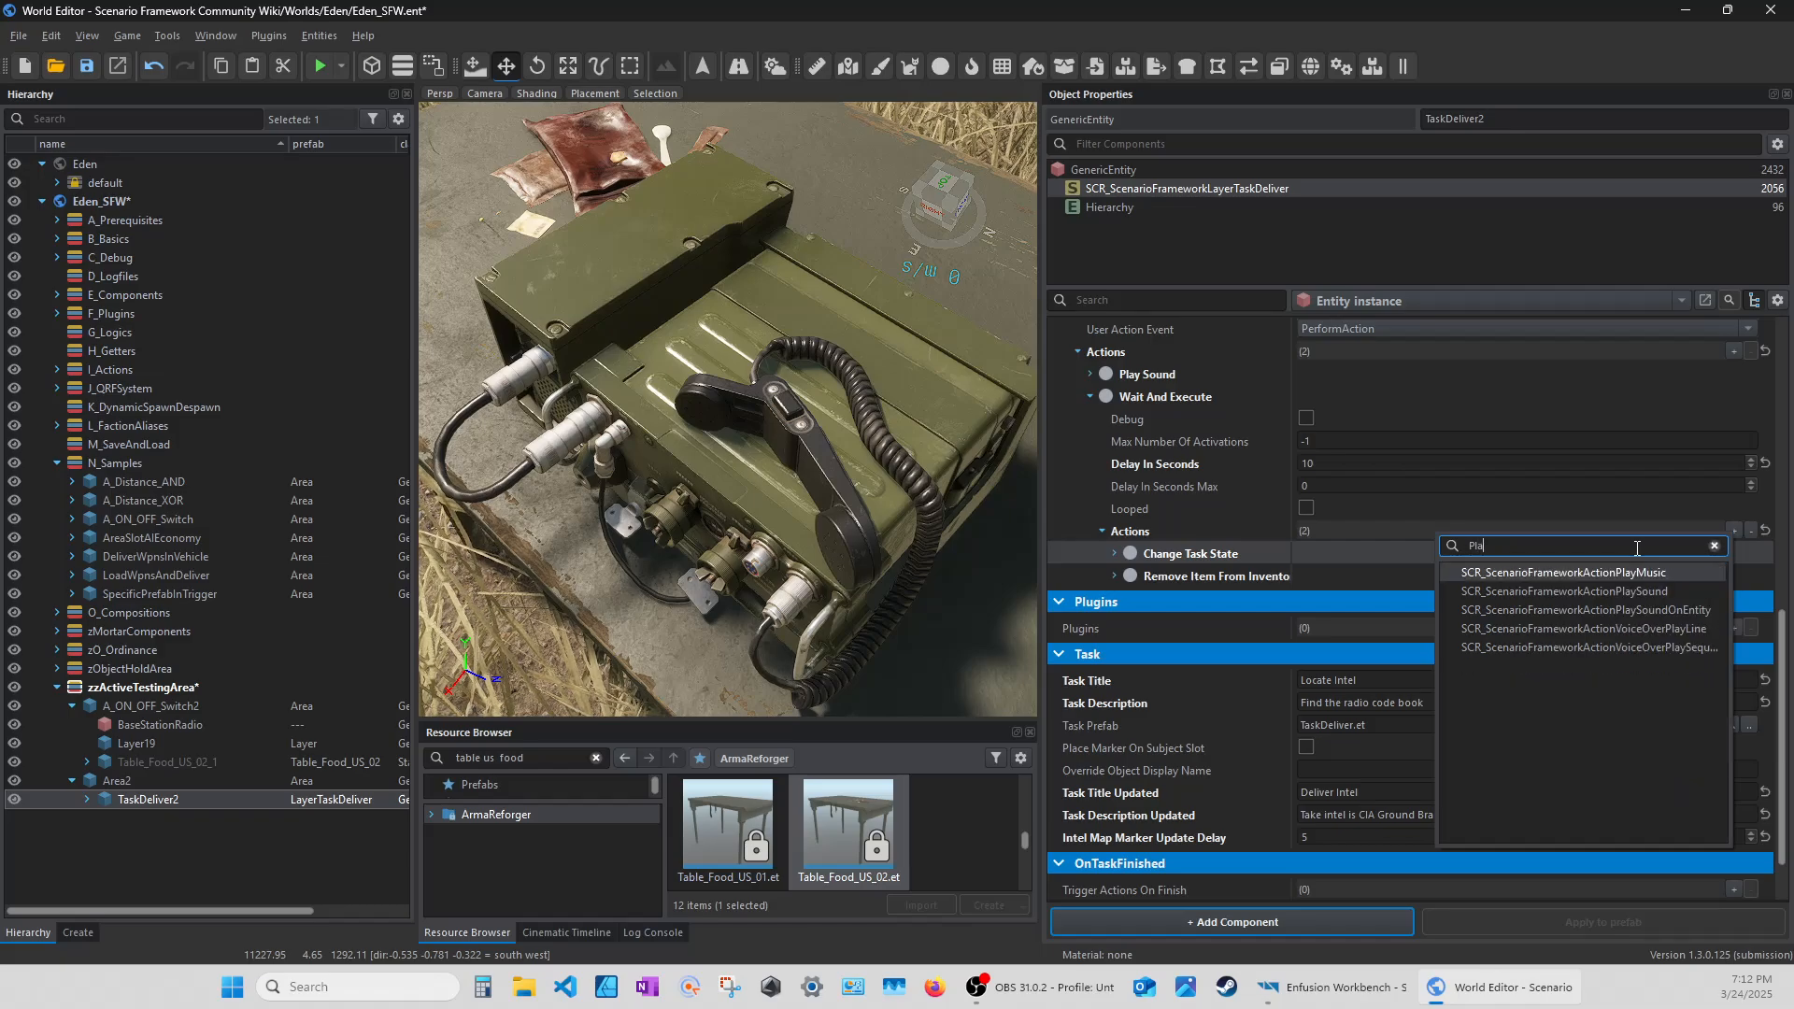
pyautogui.write('ySou')
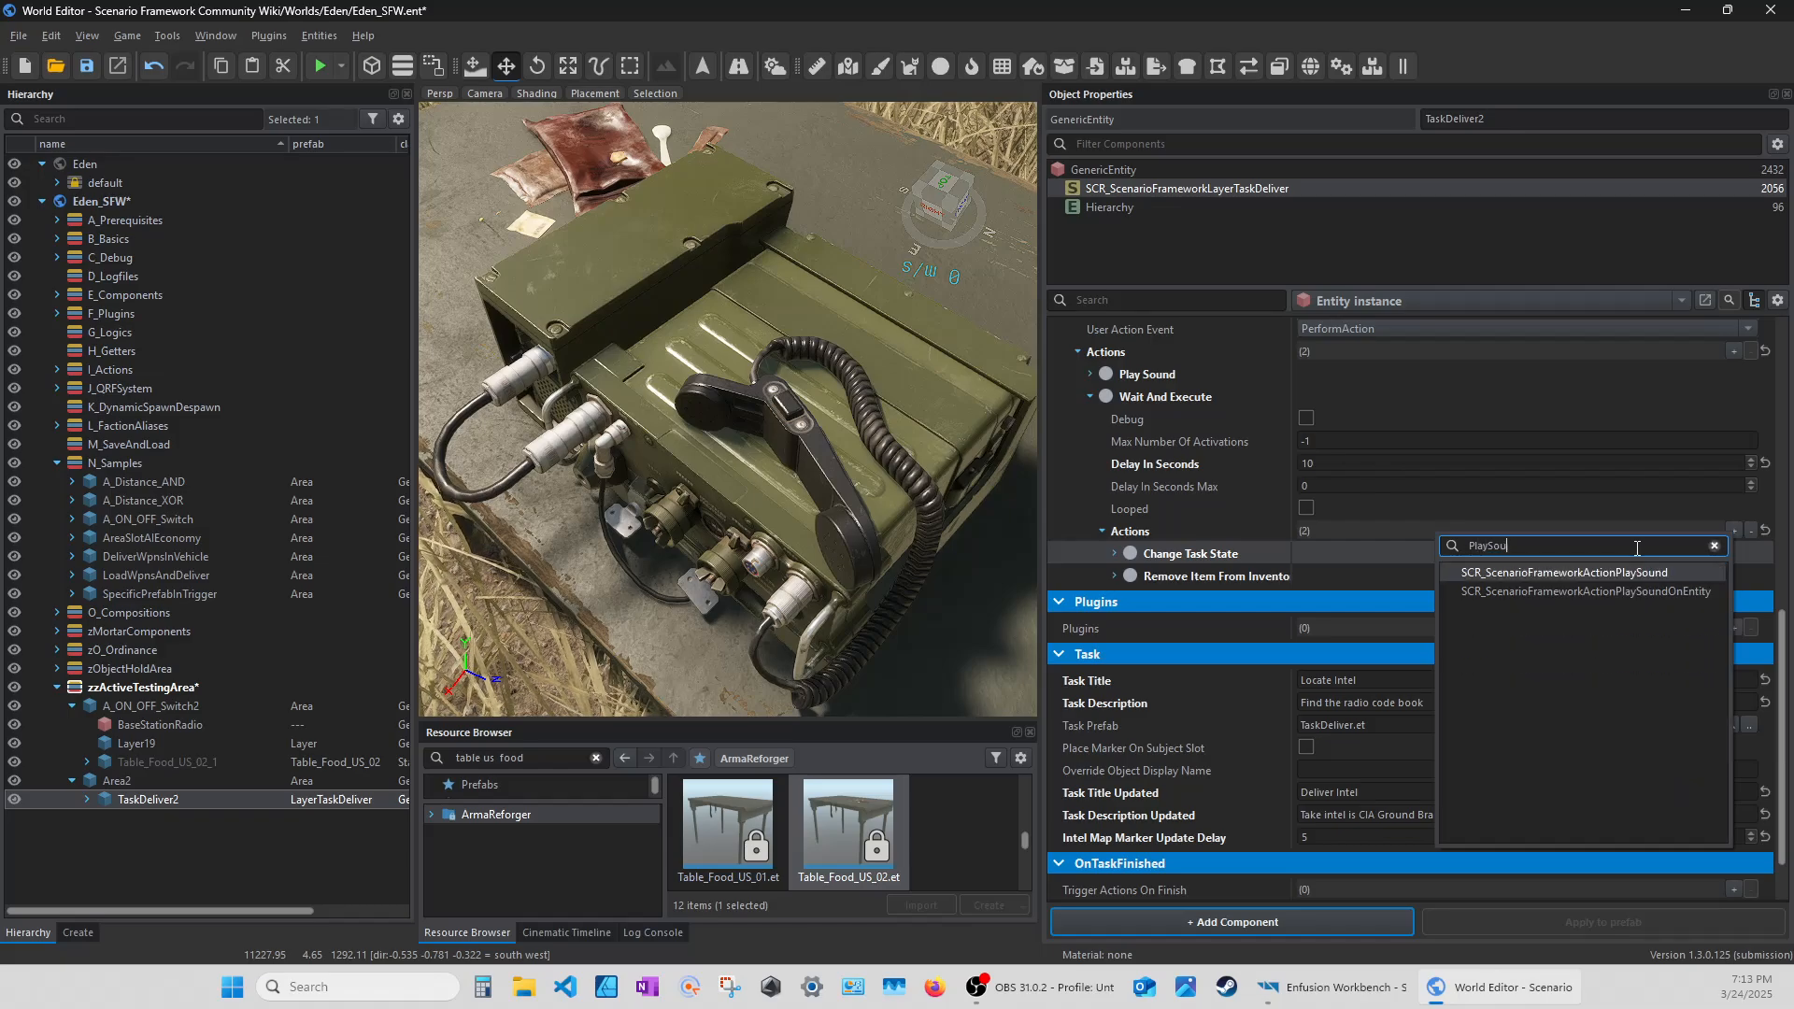
pyautogui.write('n')
pyautogui.click(1606, 572)
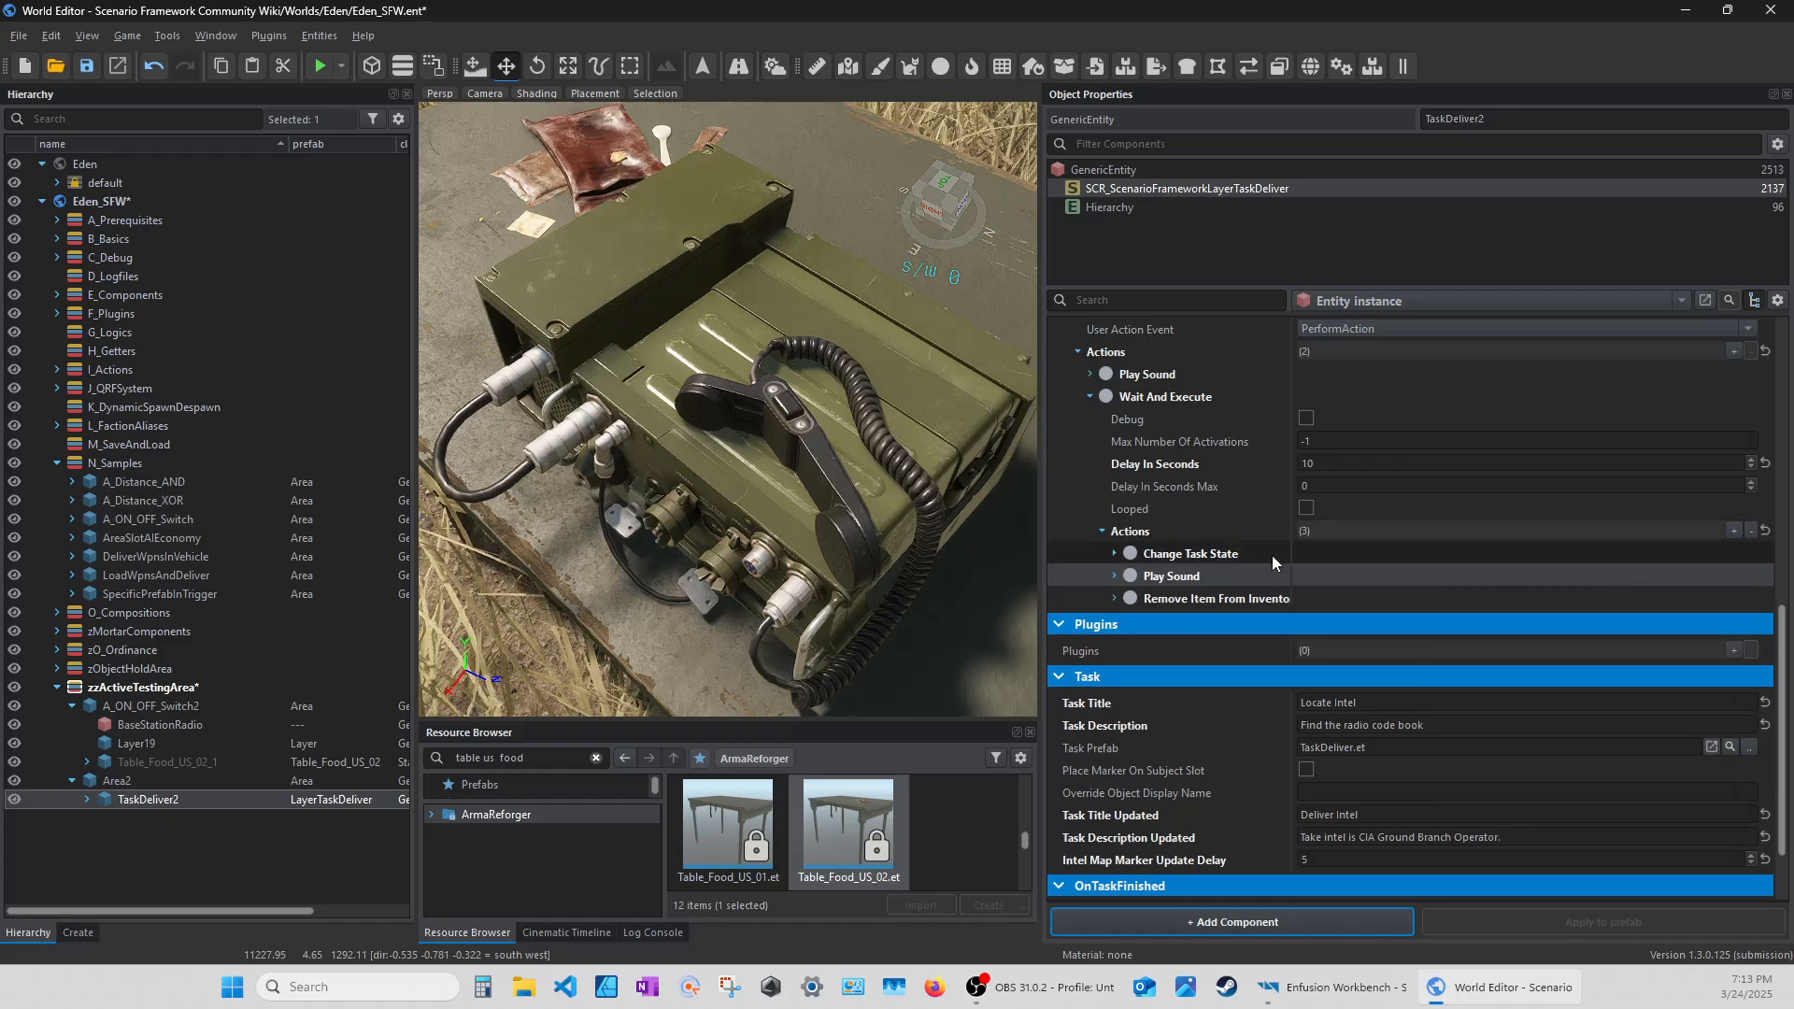
pyautogui.moveTo(1168, 577); pyautogui.dragTo(1176, 603)
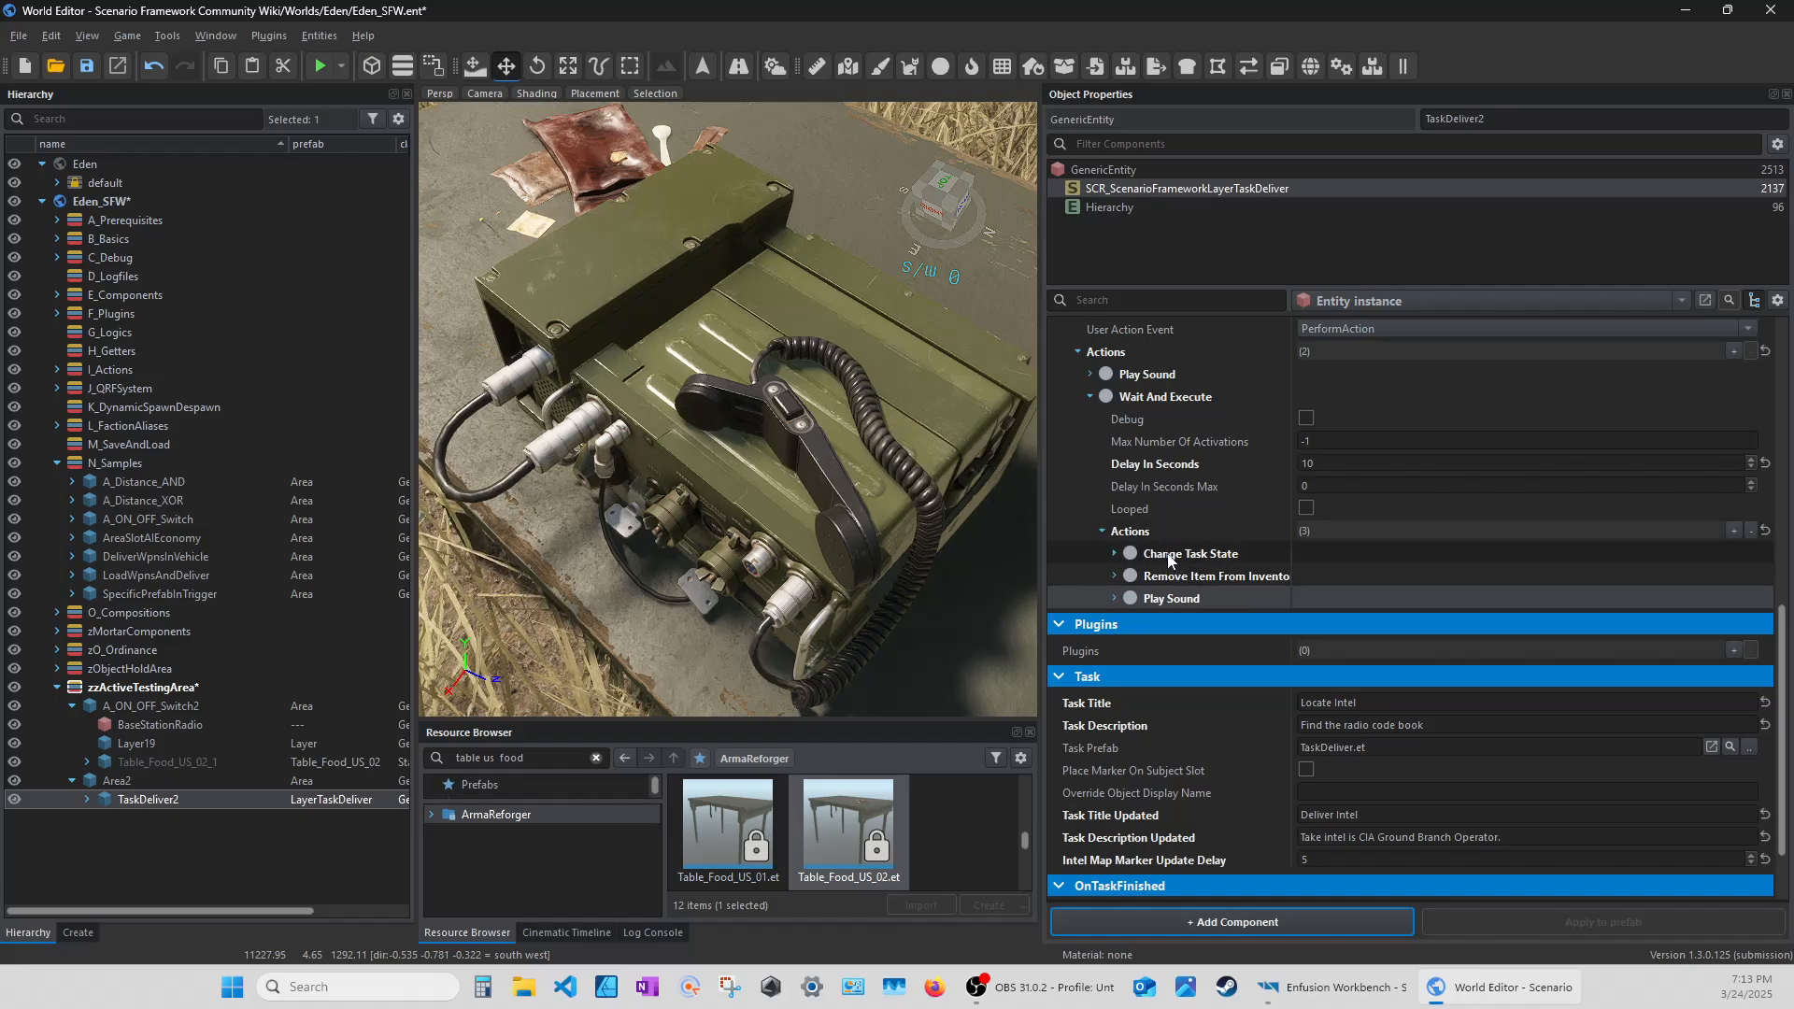
pyautogui.click(1168, 557)
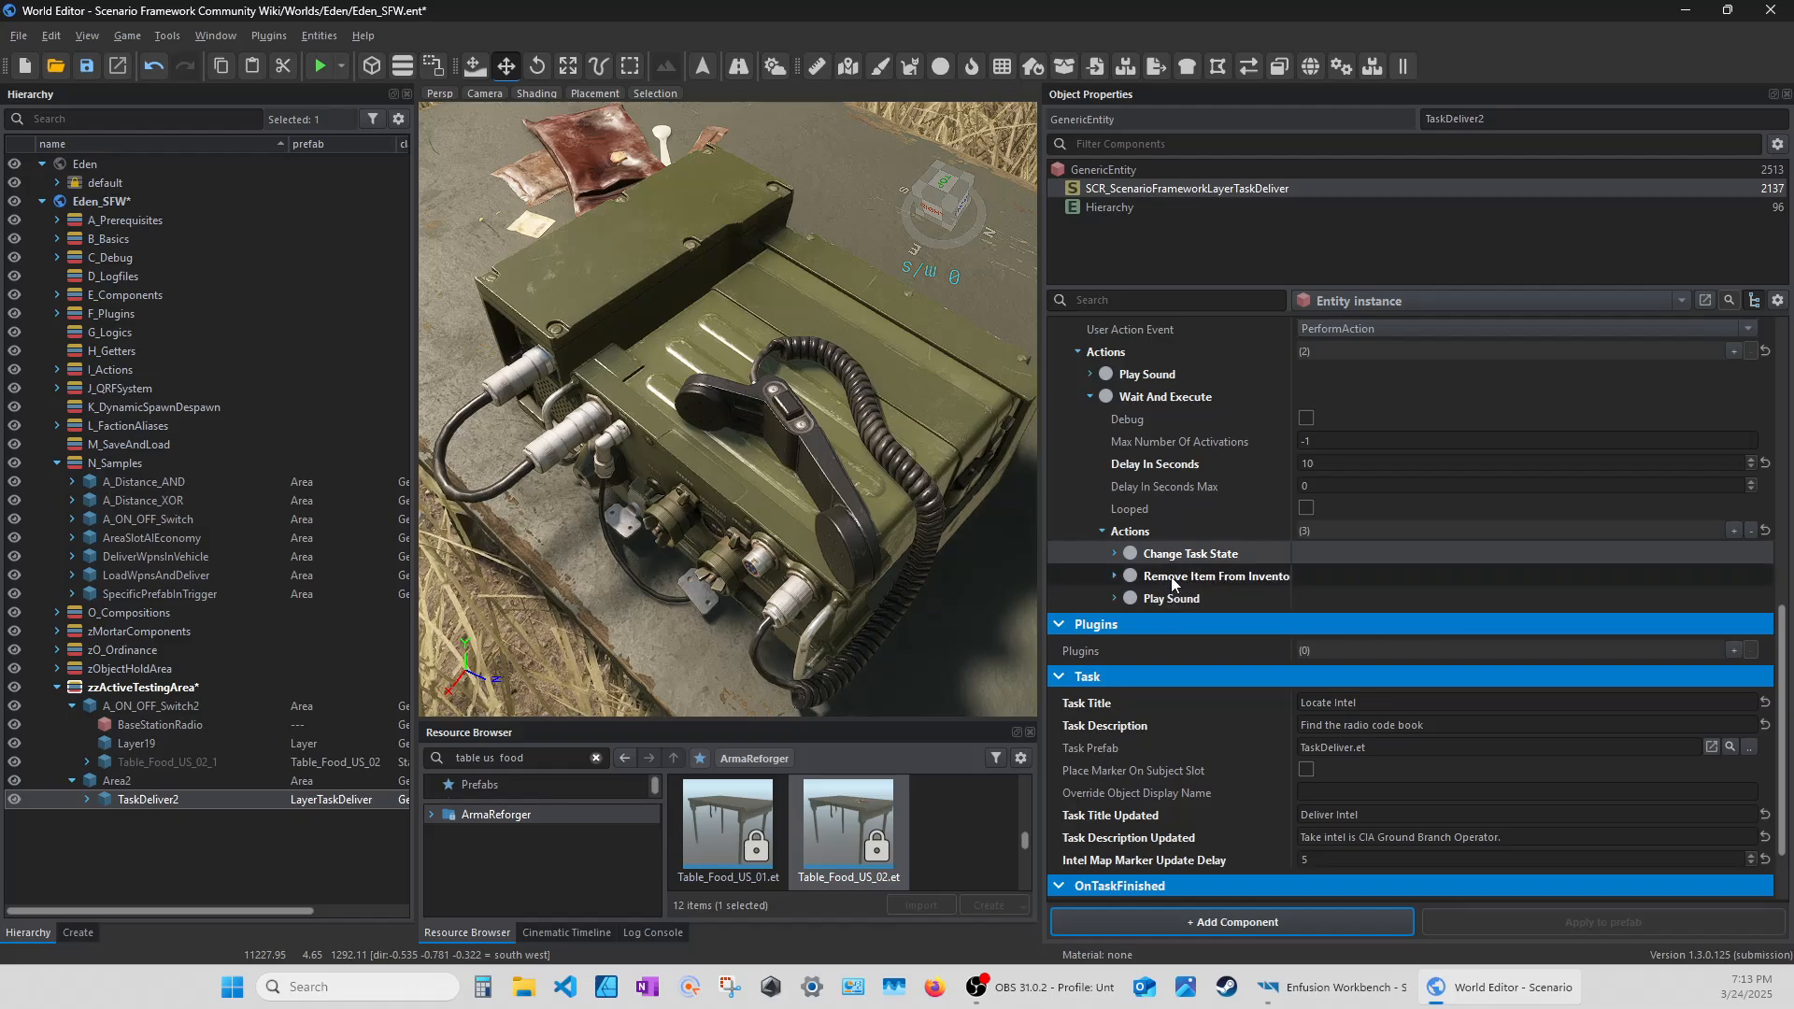
pyautogui.click(1170, 575)
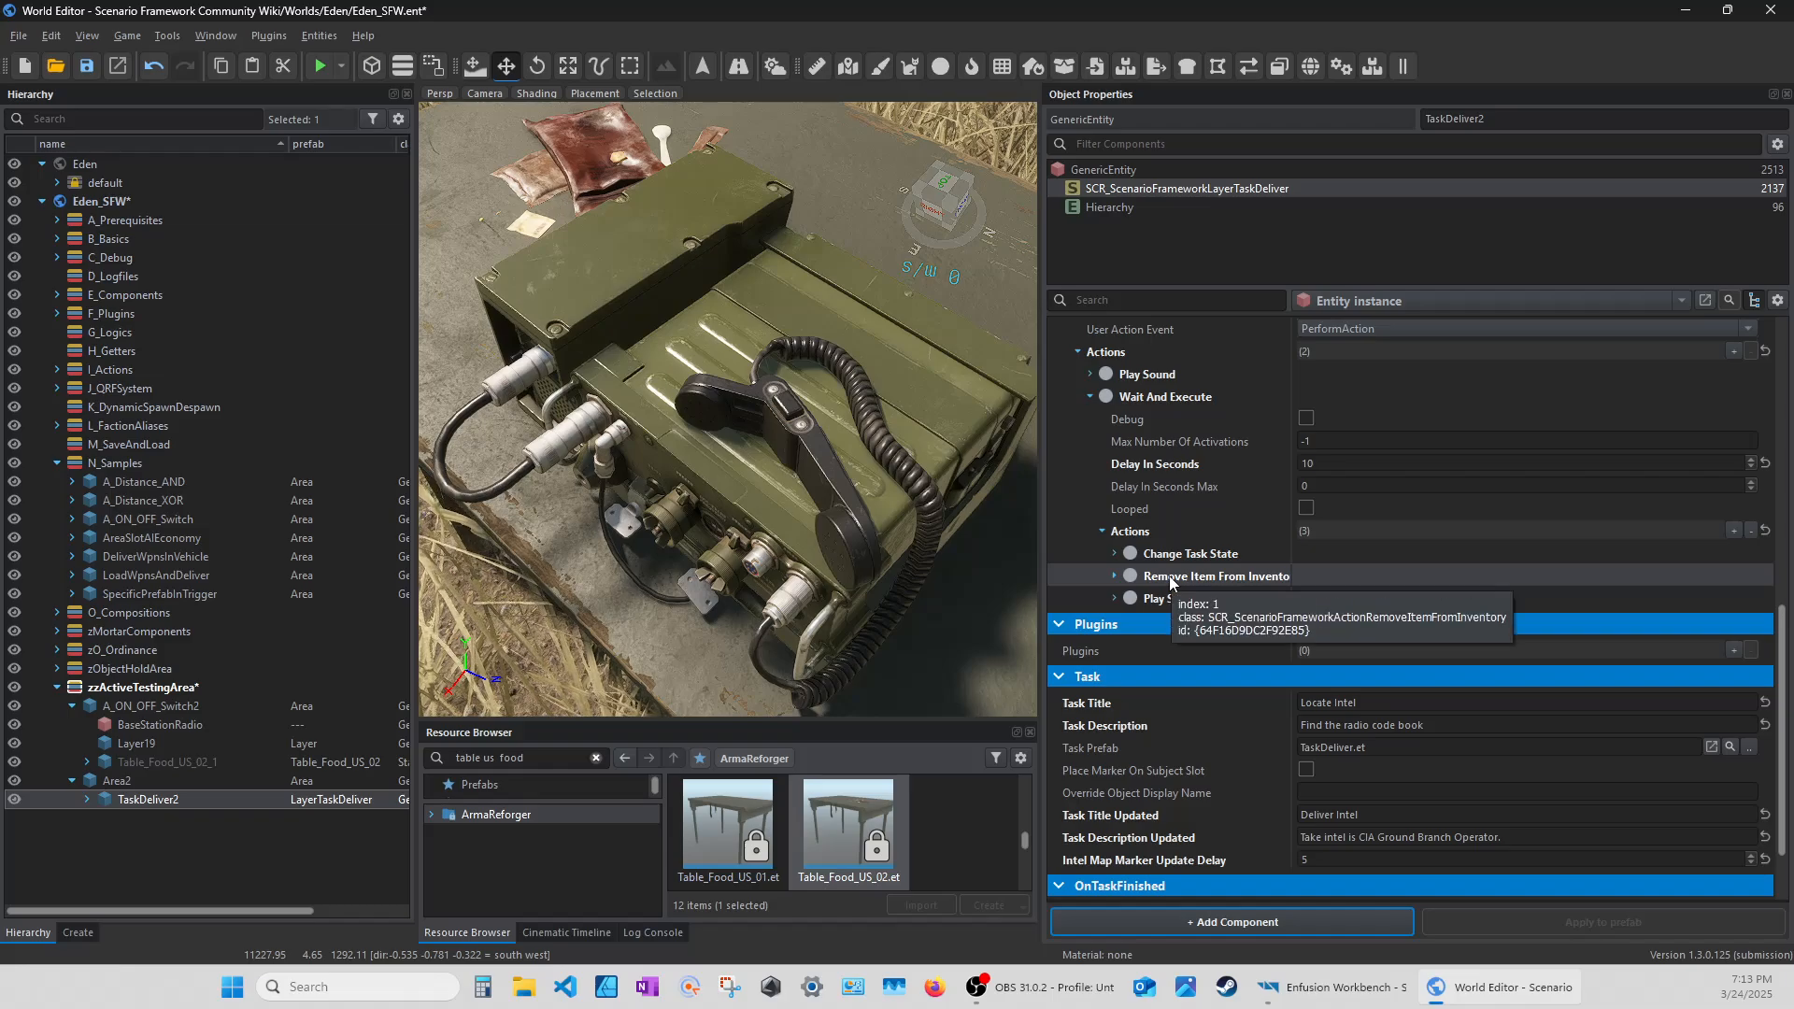
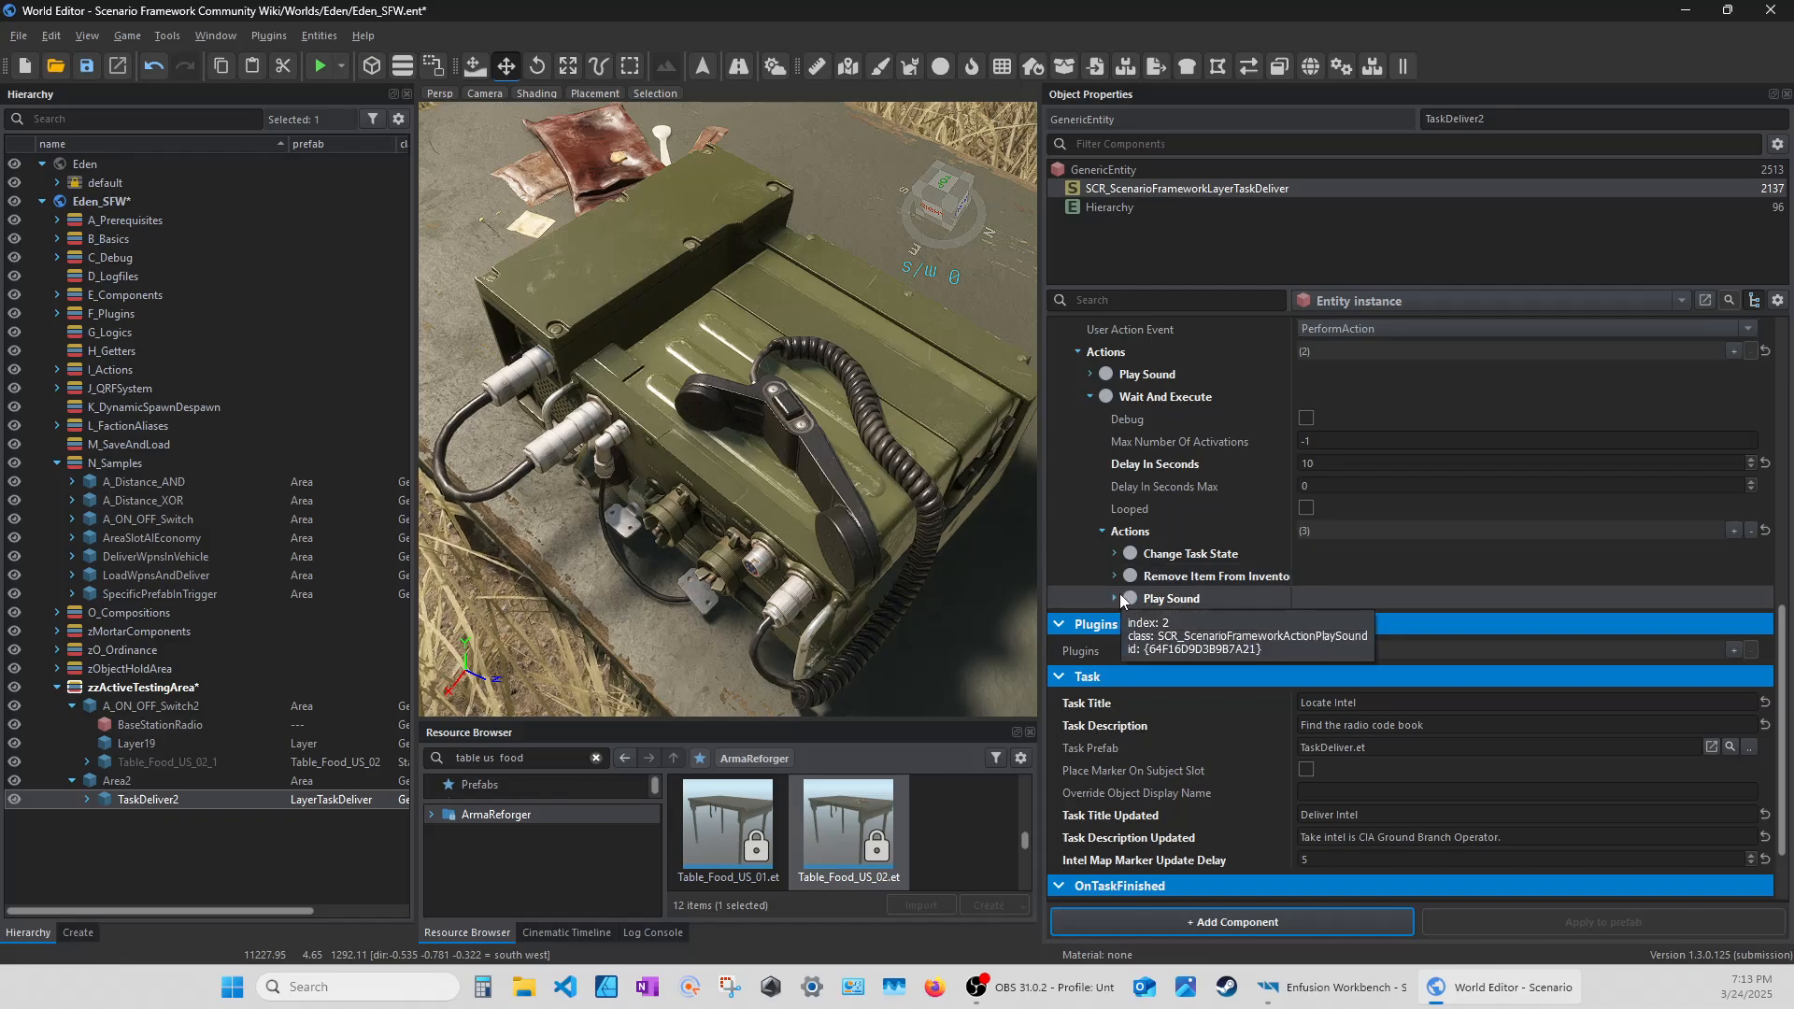
# Set the Sound of the Play Sound action nested in Wait And Execute to SOUND_CP_TACC.
pyautogui.click(1090, 373)
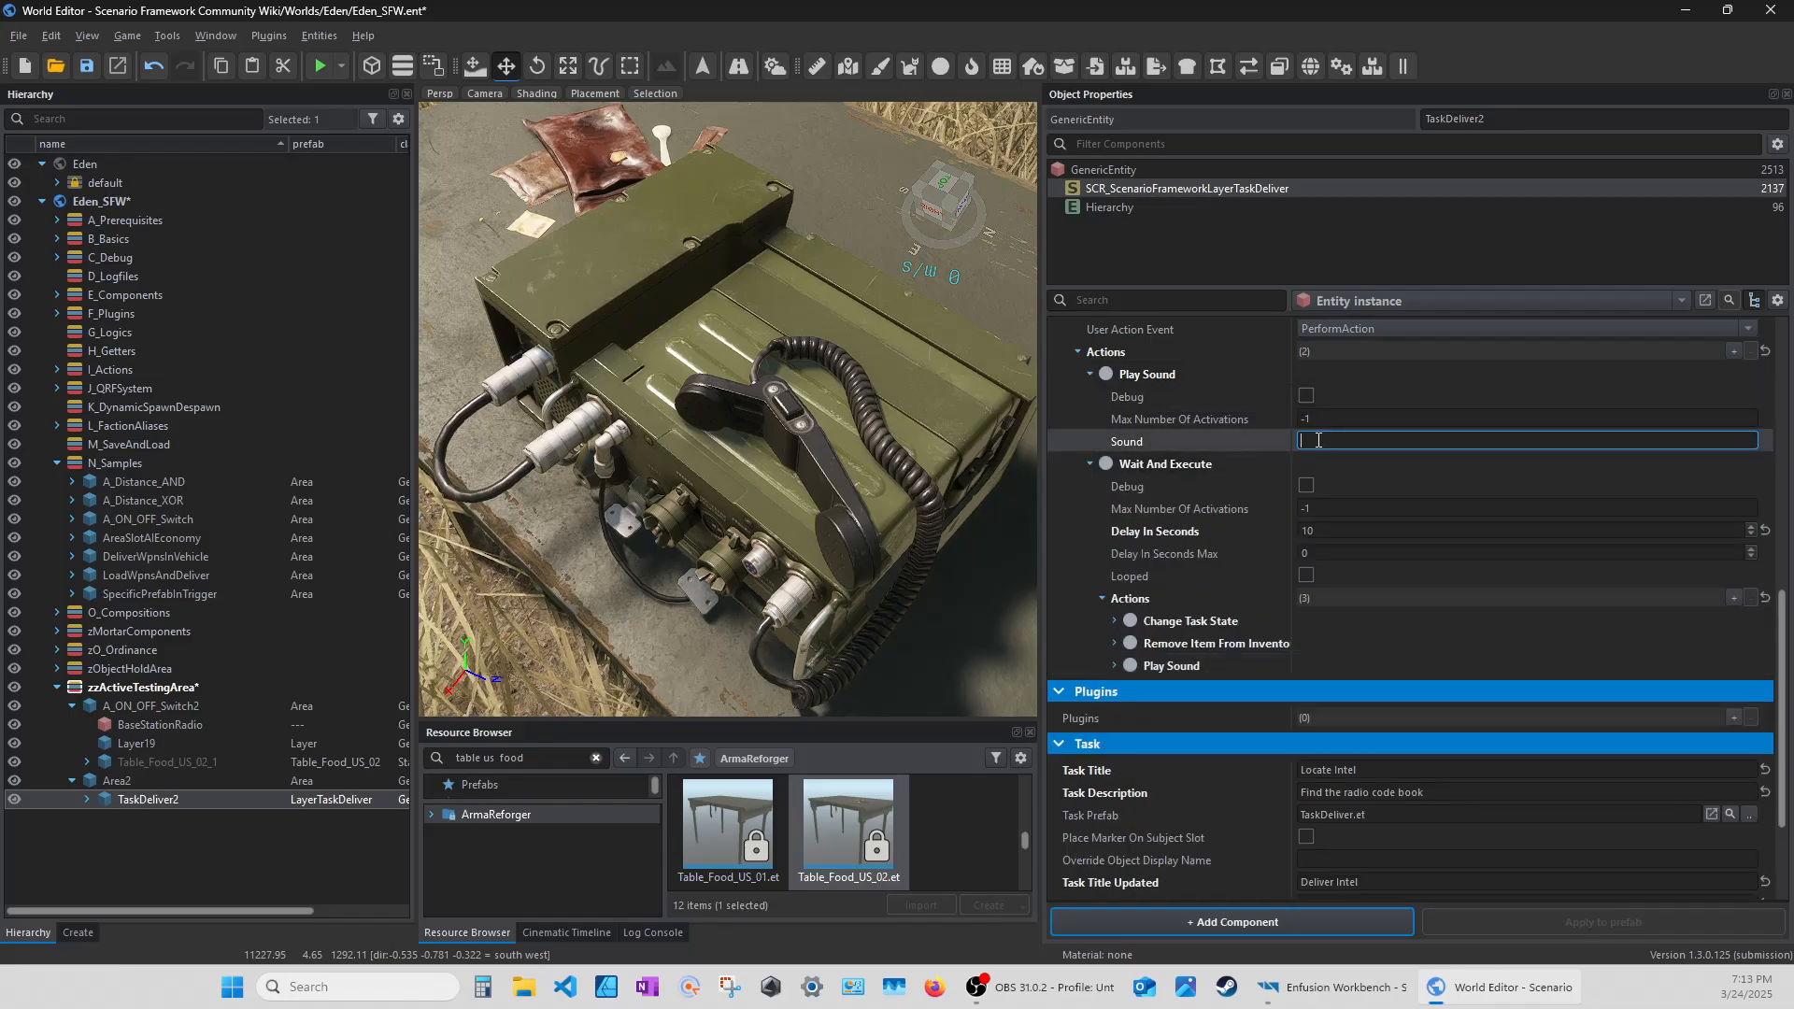
pyautogui.click(1114, 665)
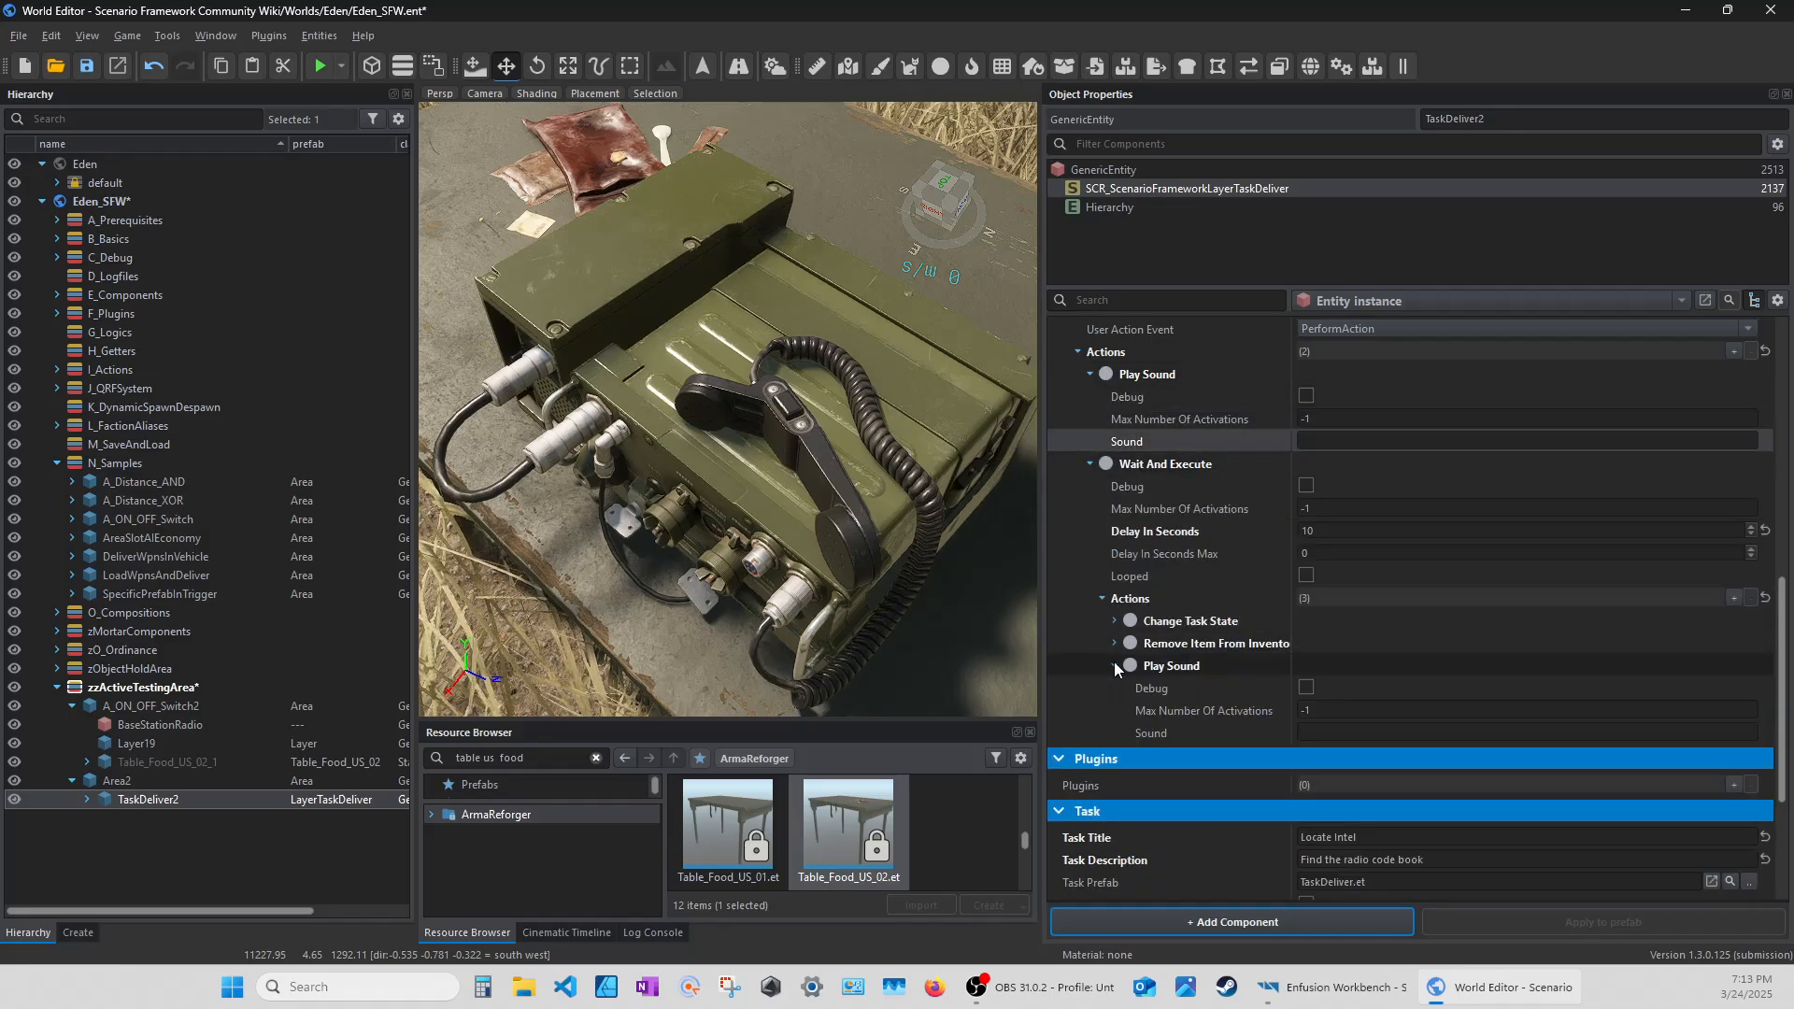
pyautogui.click(1333, 733)
pyautogui.write('SOUND')
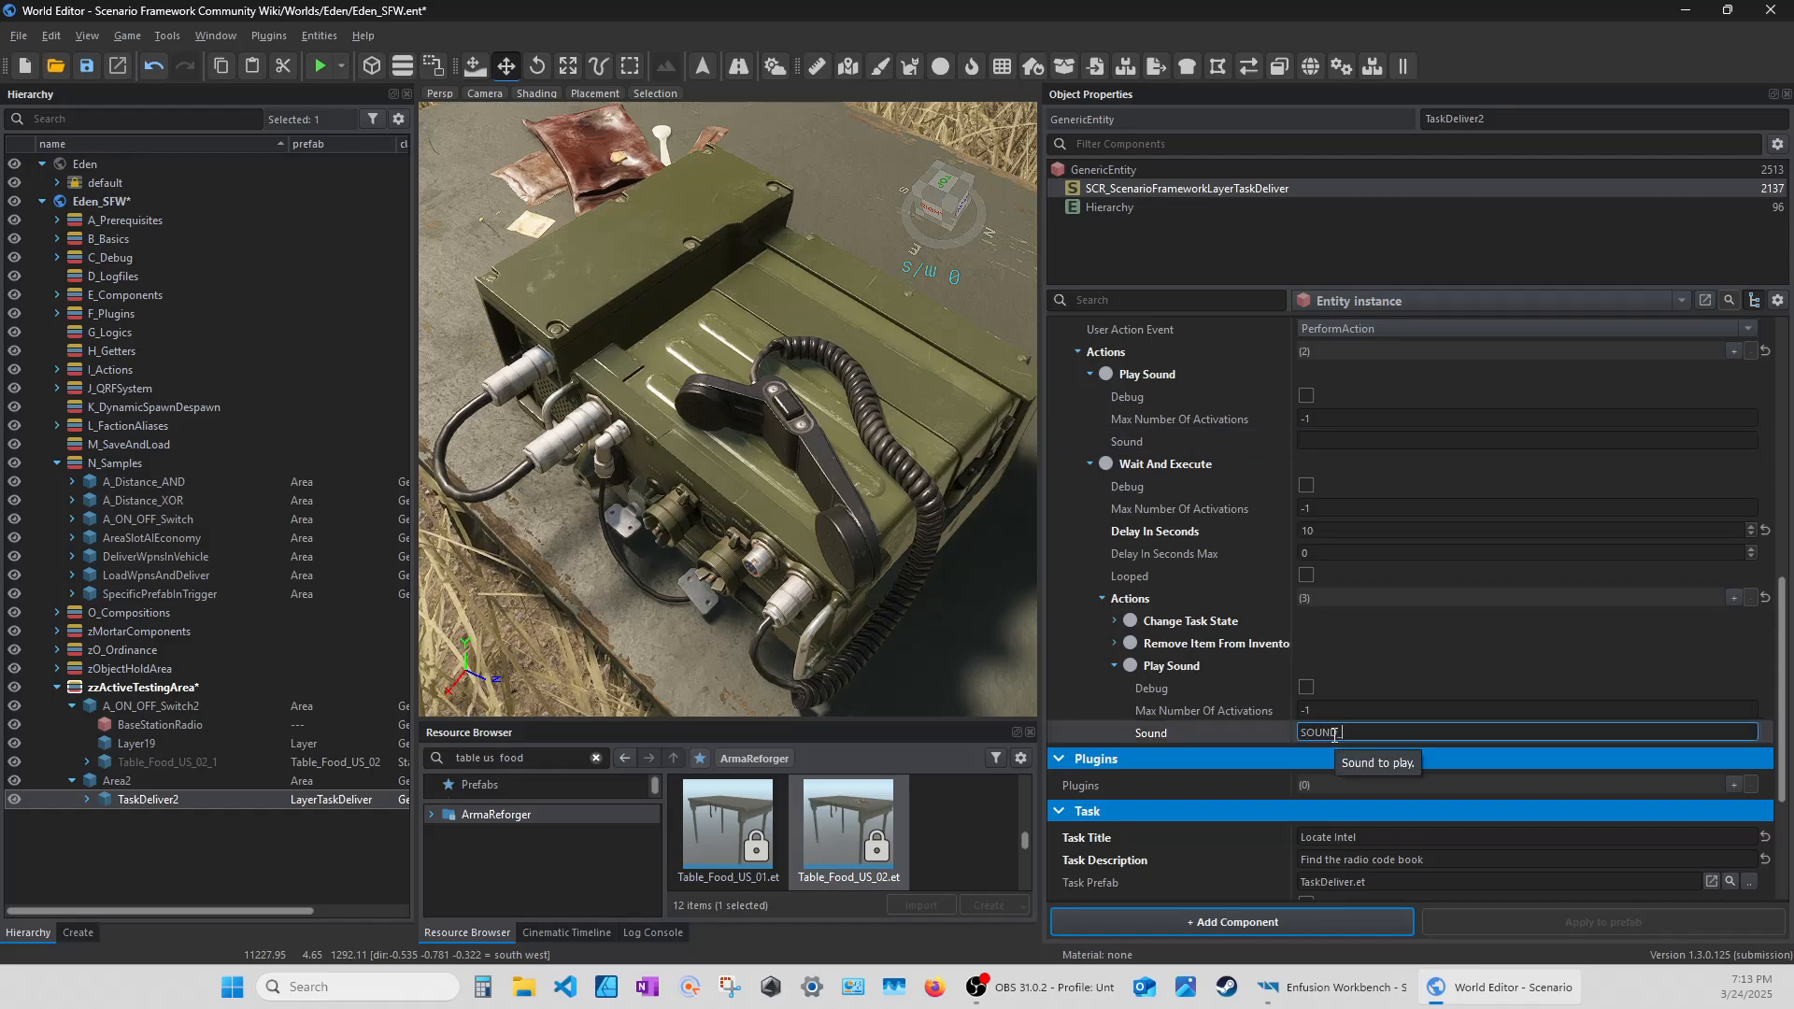
pyautogui.write('_CP')
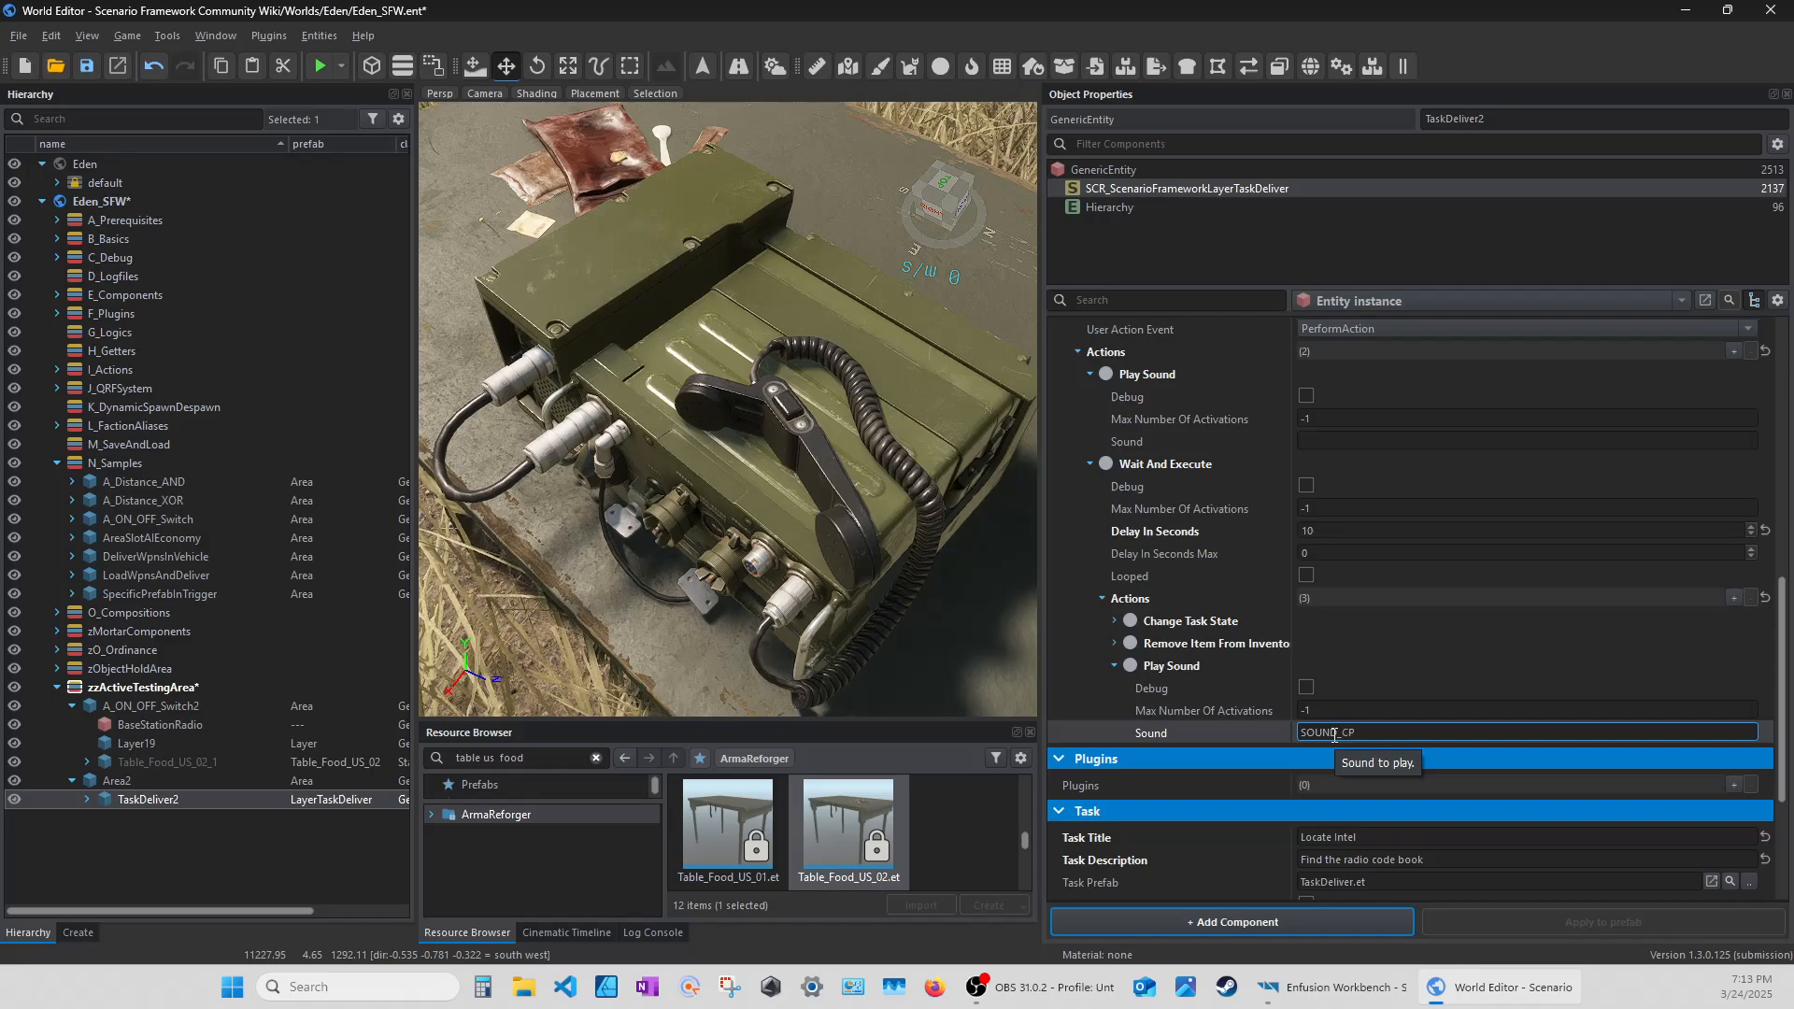
pyautogui.write('_TACC')
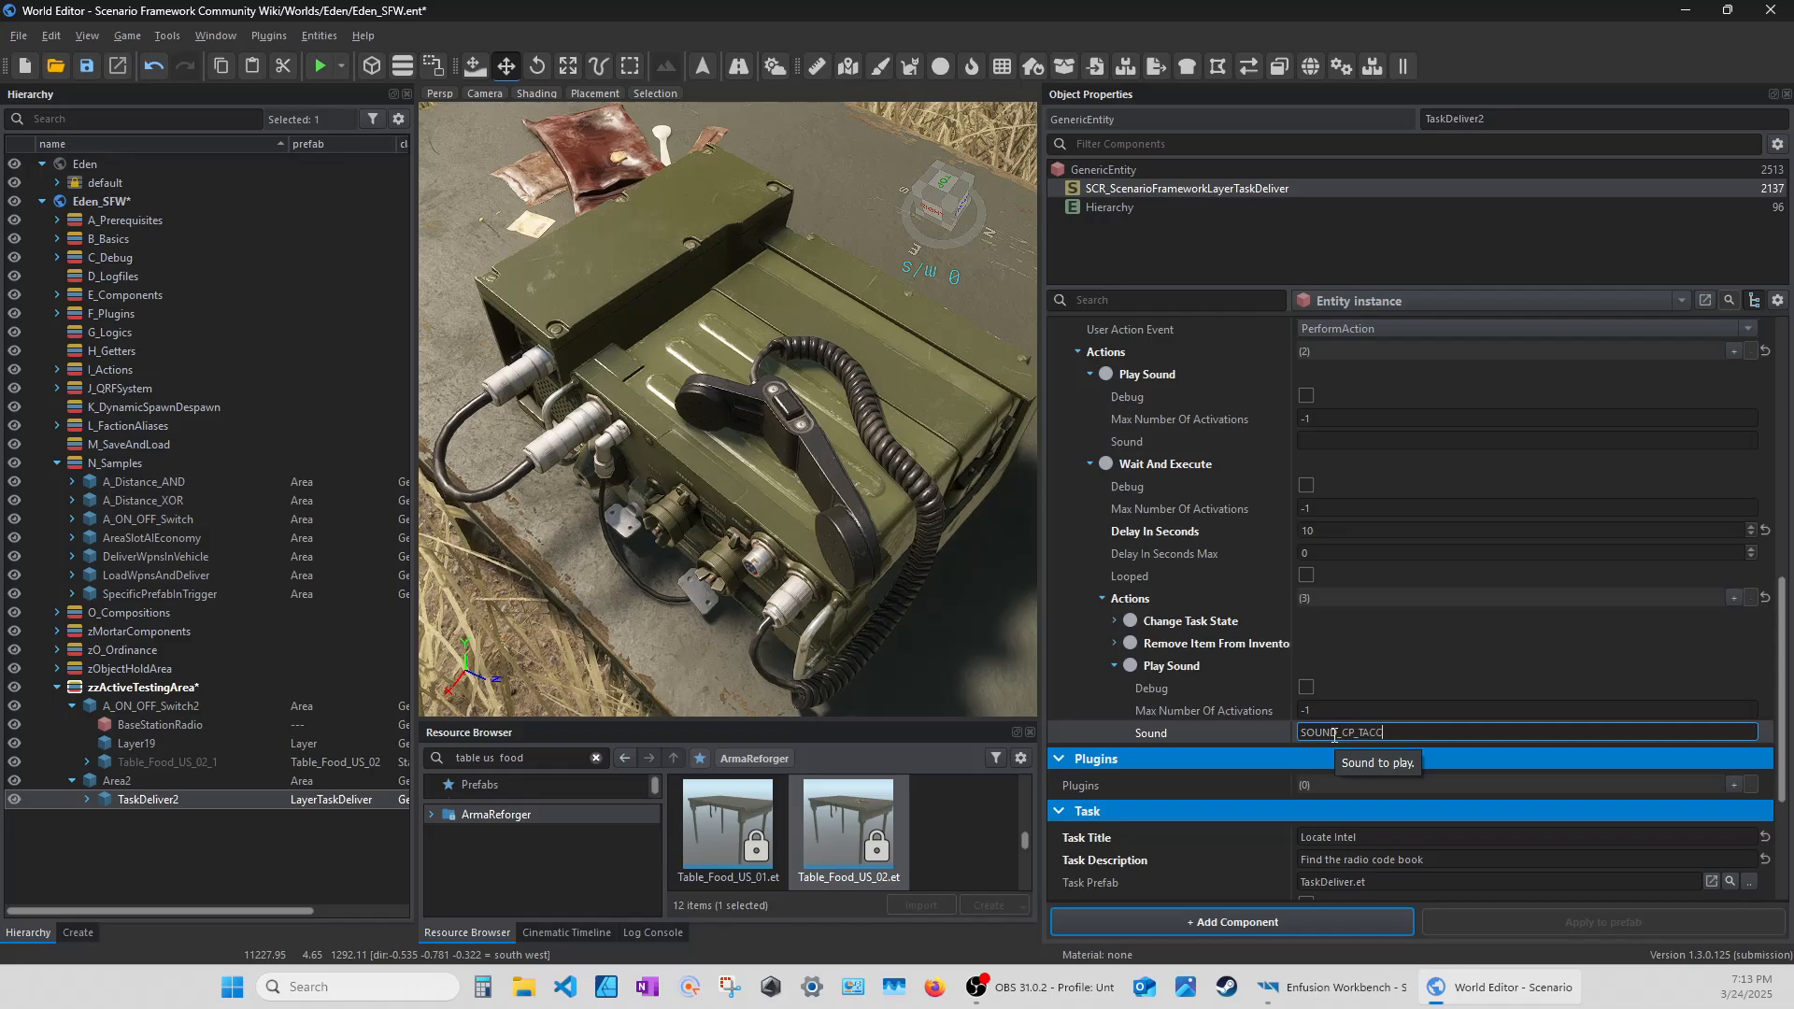
pyautogui.press('Return')
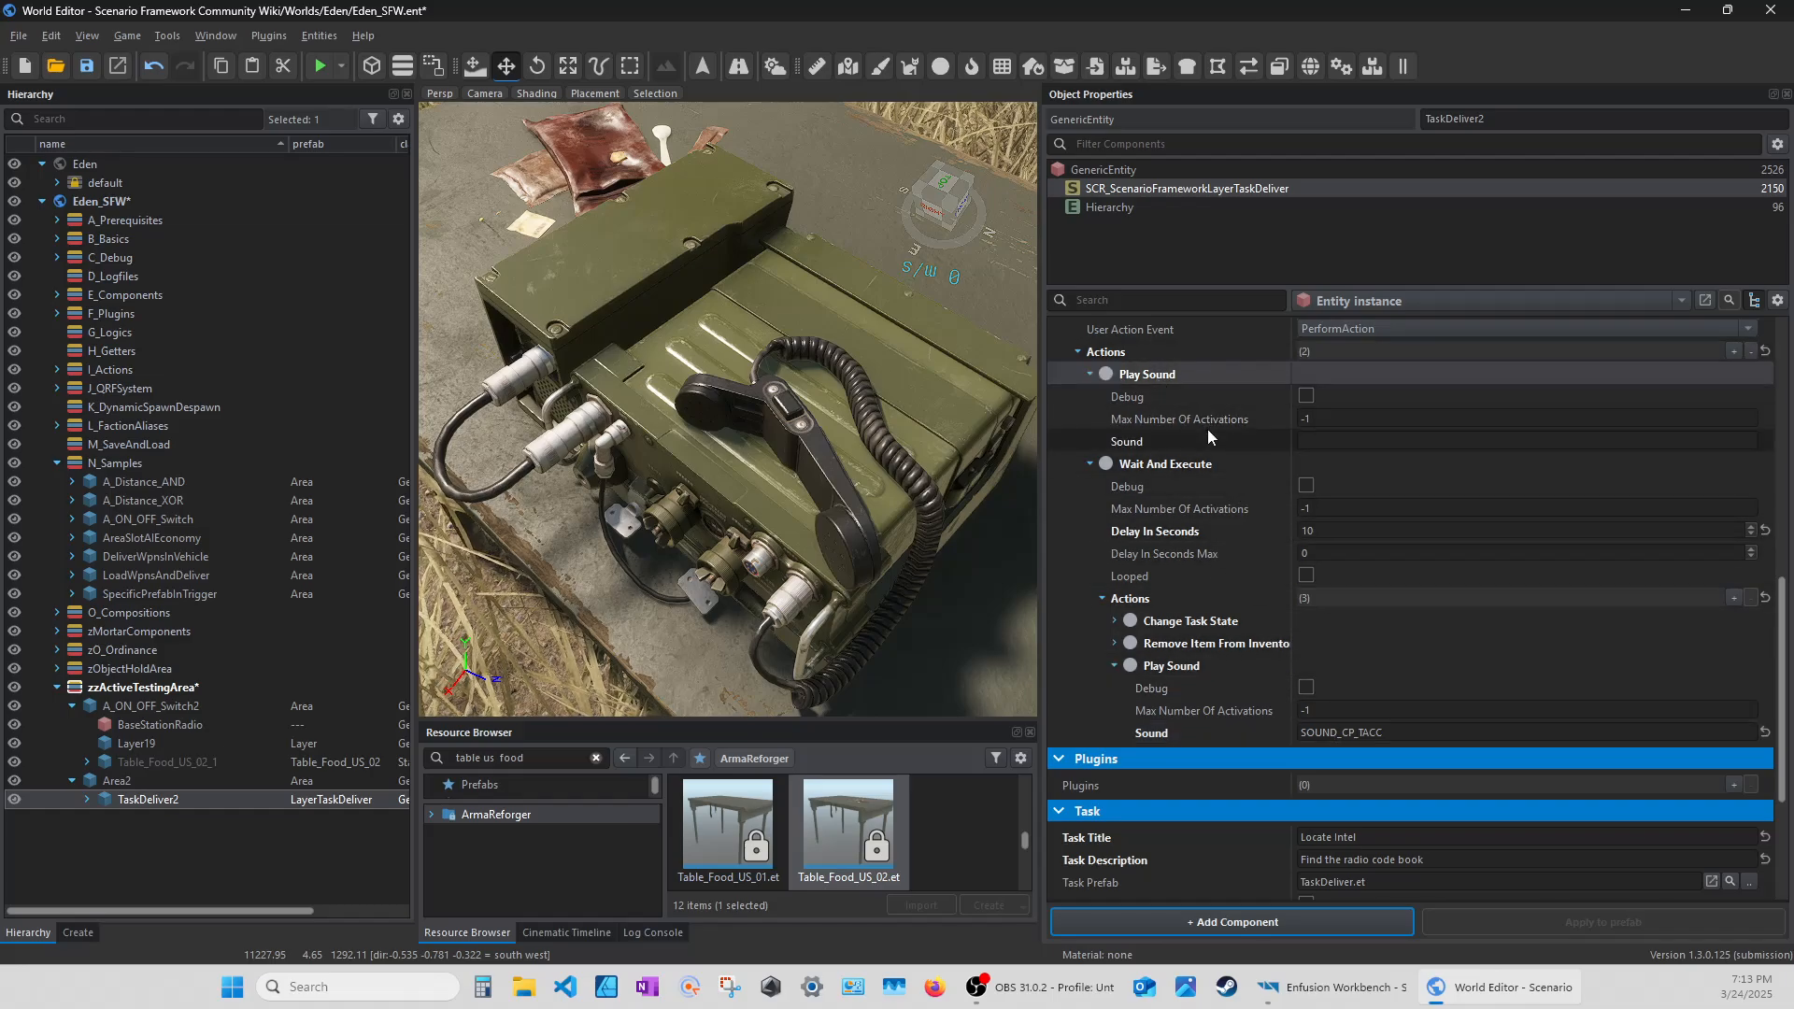
pyautogui.click(1313, 441)
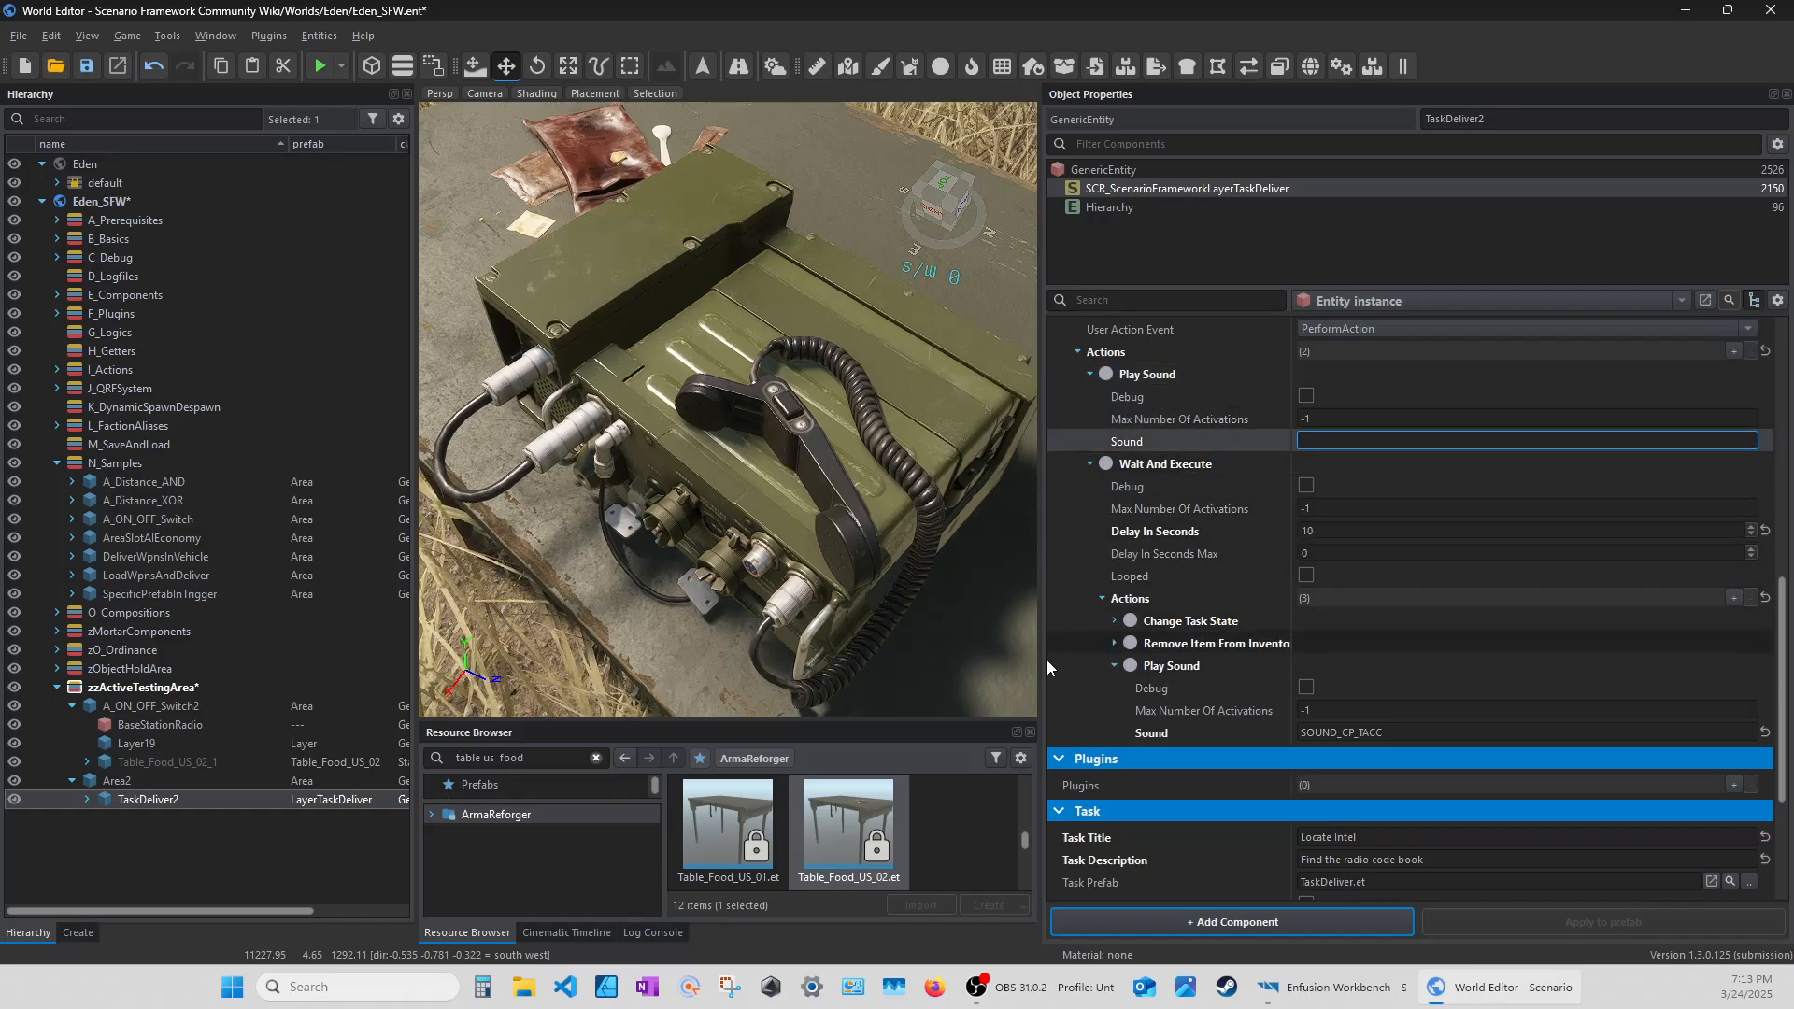
pyautogui.click(1113, 664)
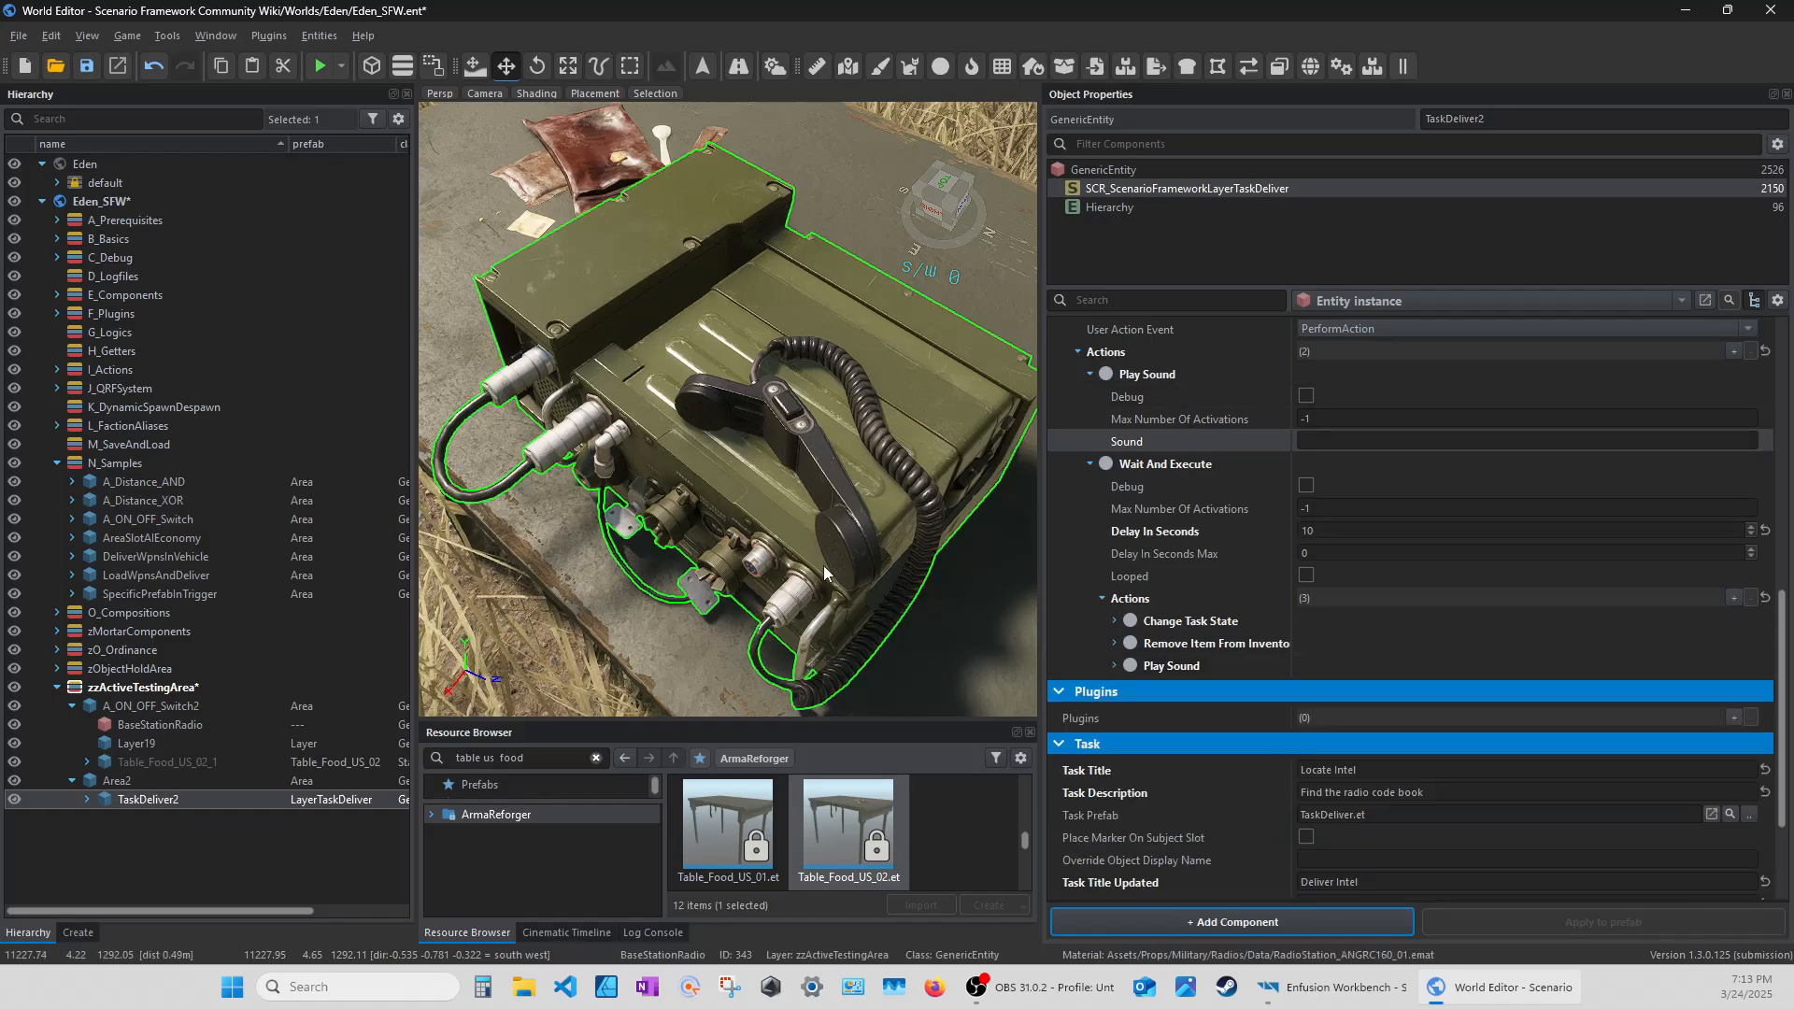
# Set the Duration of BaseStationRadio's SCR_BaseAudioScriptedUserAction in the ActionsManagerComponent to 5.
pyautogui.click(158, 724)
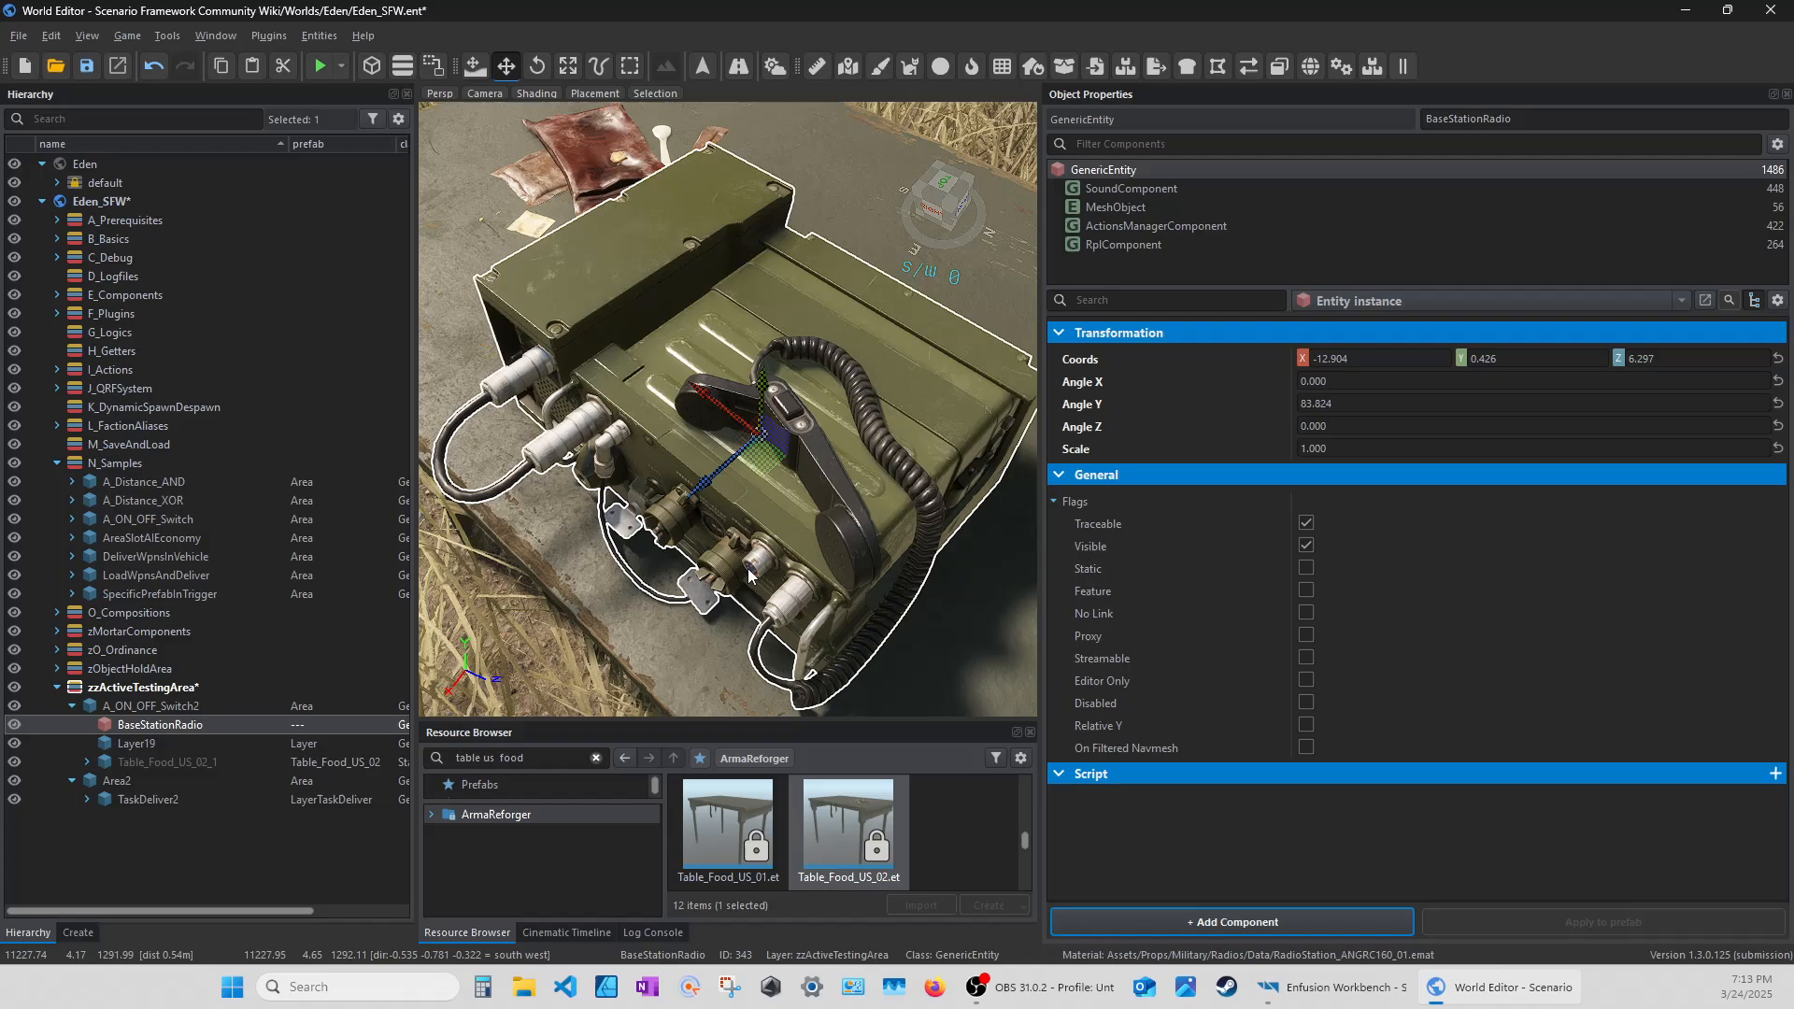
pyautogui.click(1130, 228)
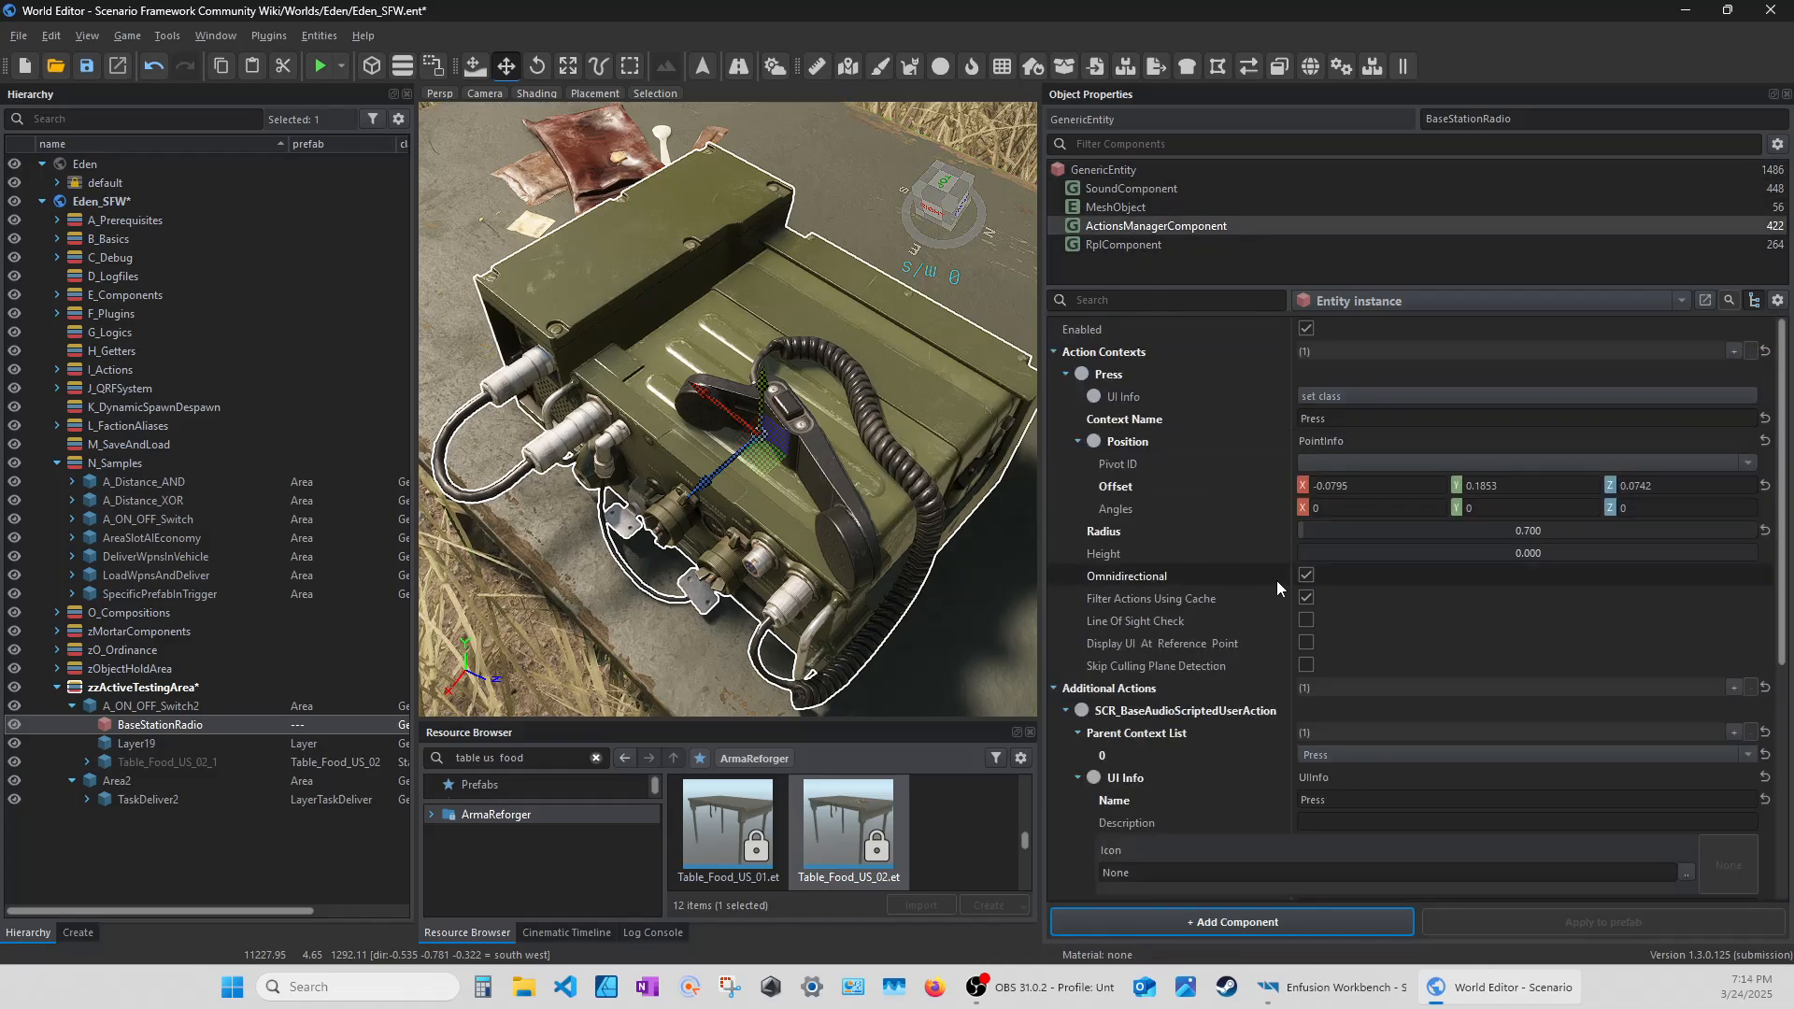
pyautogui.scroll(-3, 1308, 586)
pyautogui.scroll(-4, 1308, 585)
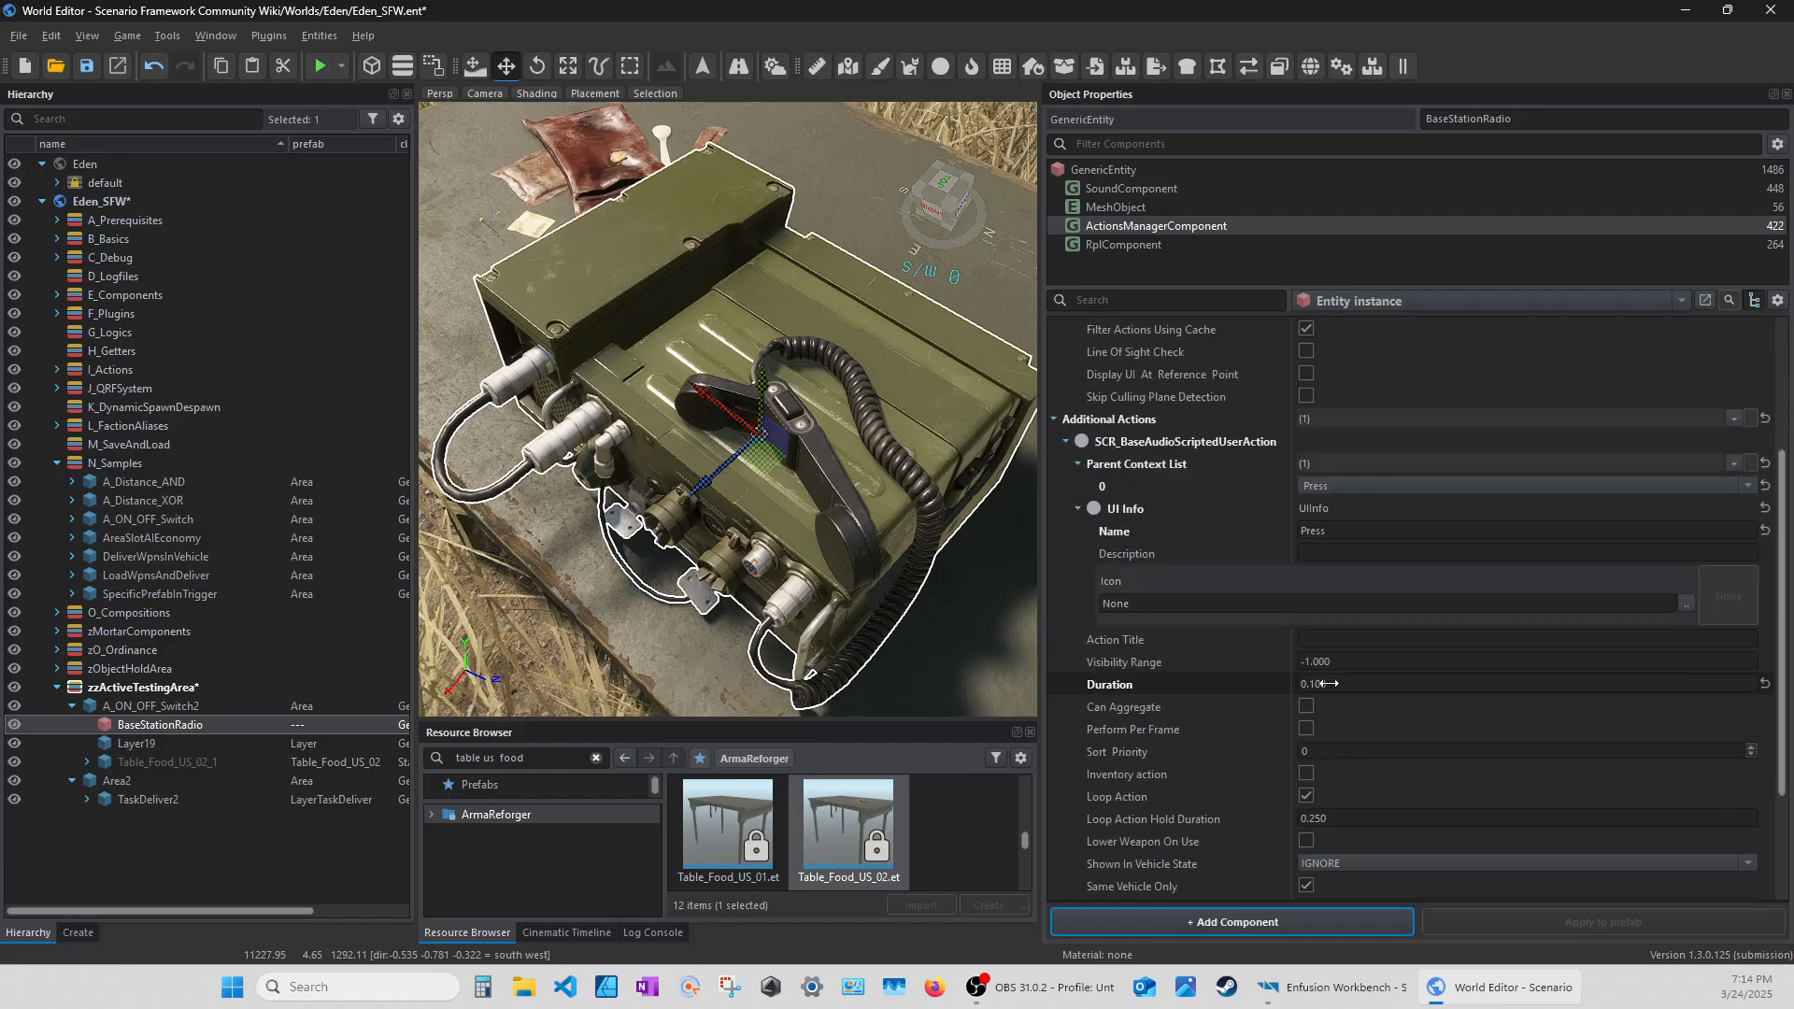
pyautogui.click(1404, 621)
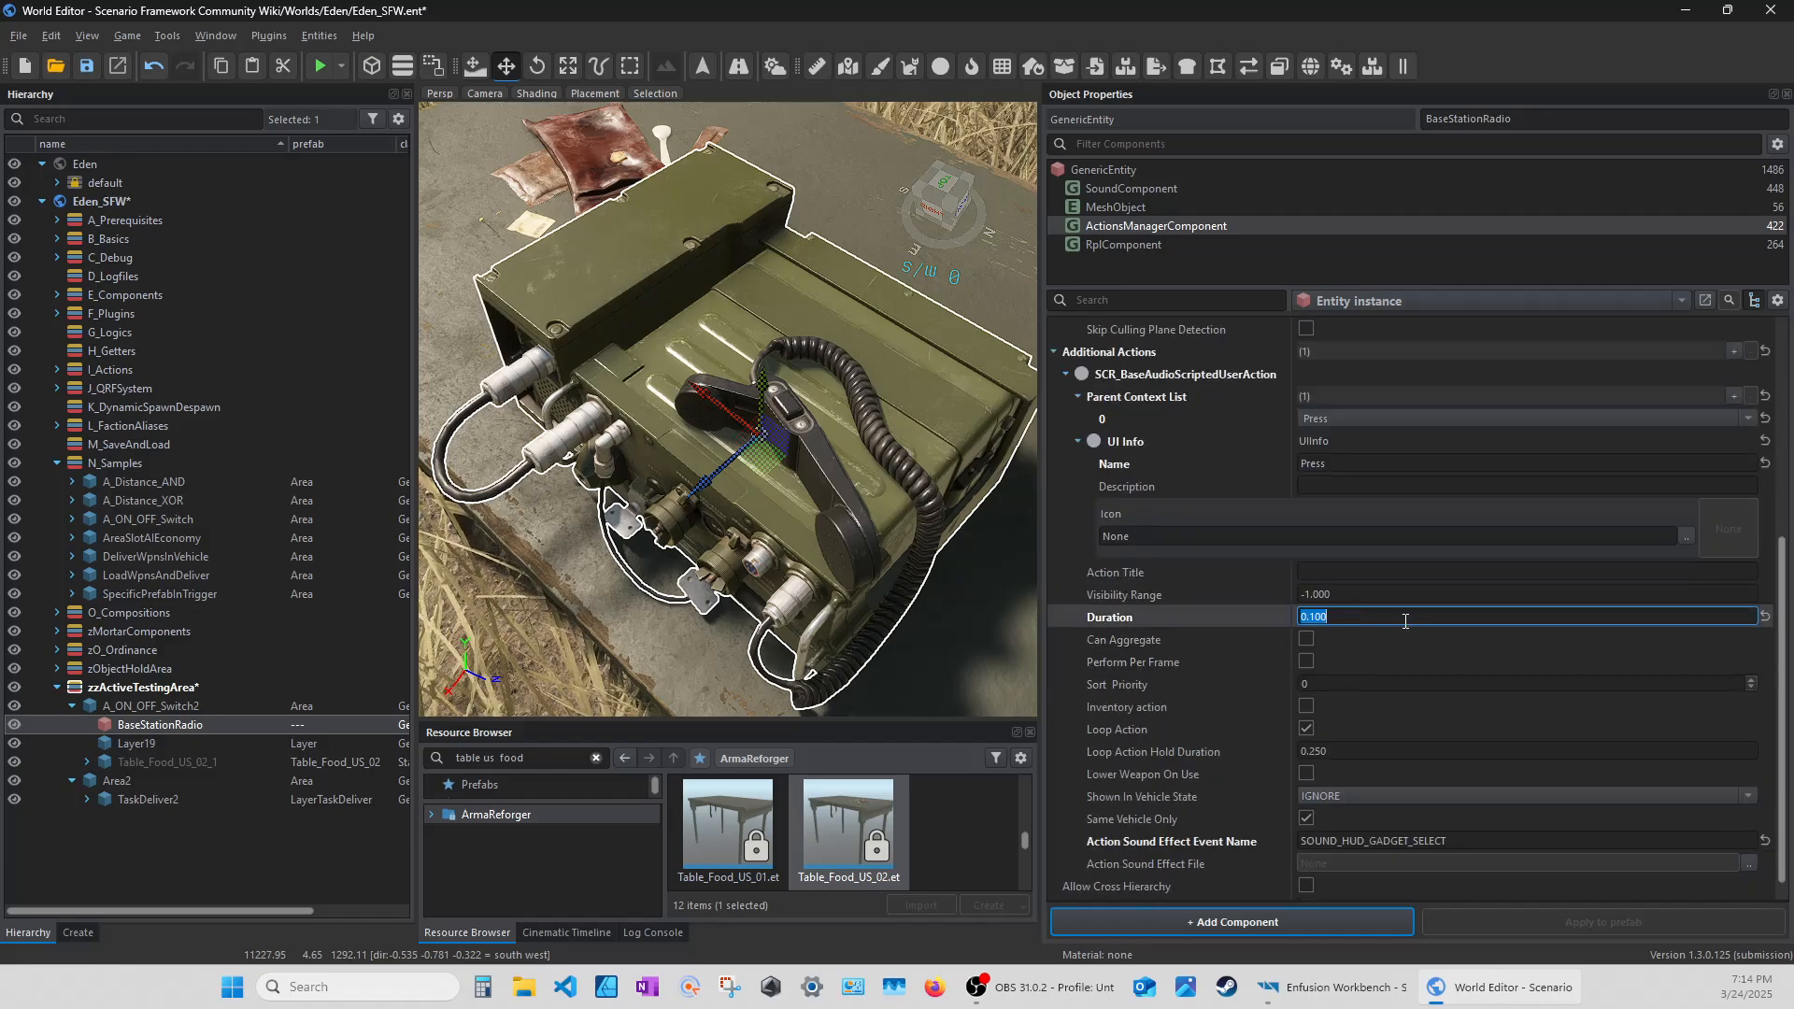
pyautogui.write('5')
pyautogui.press('Return')
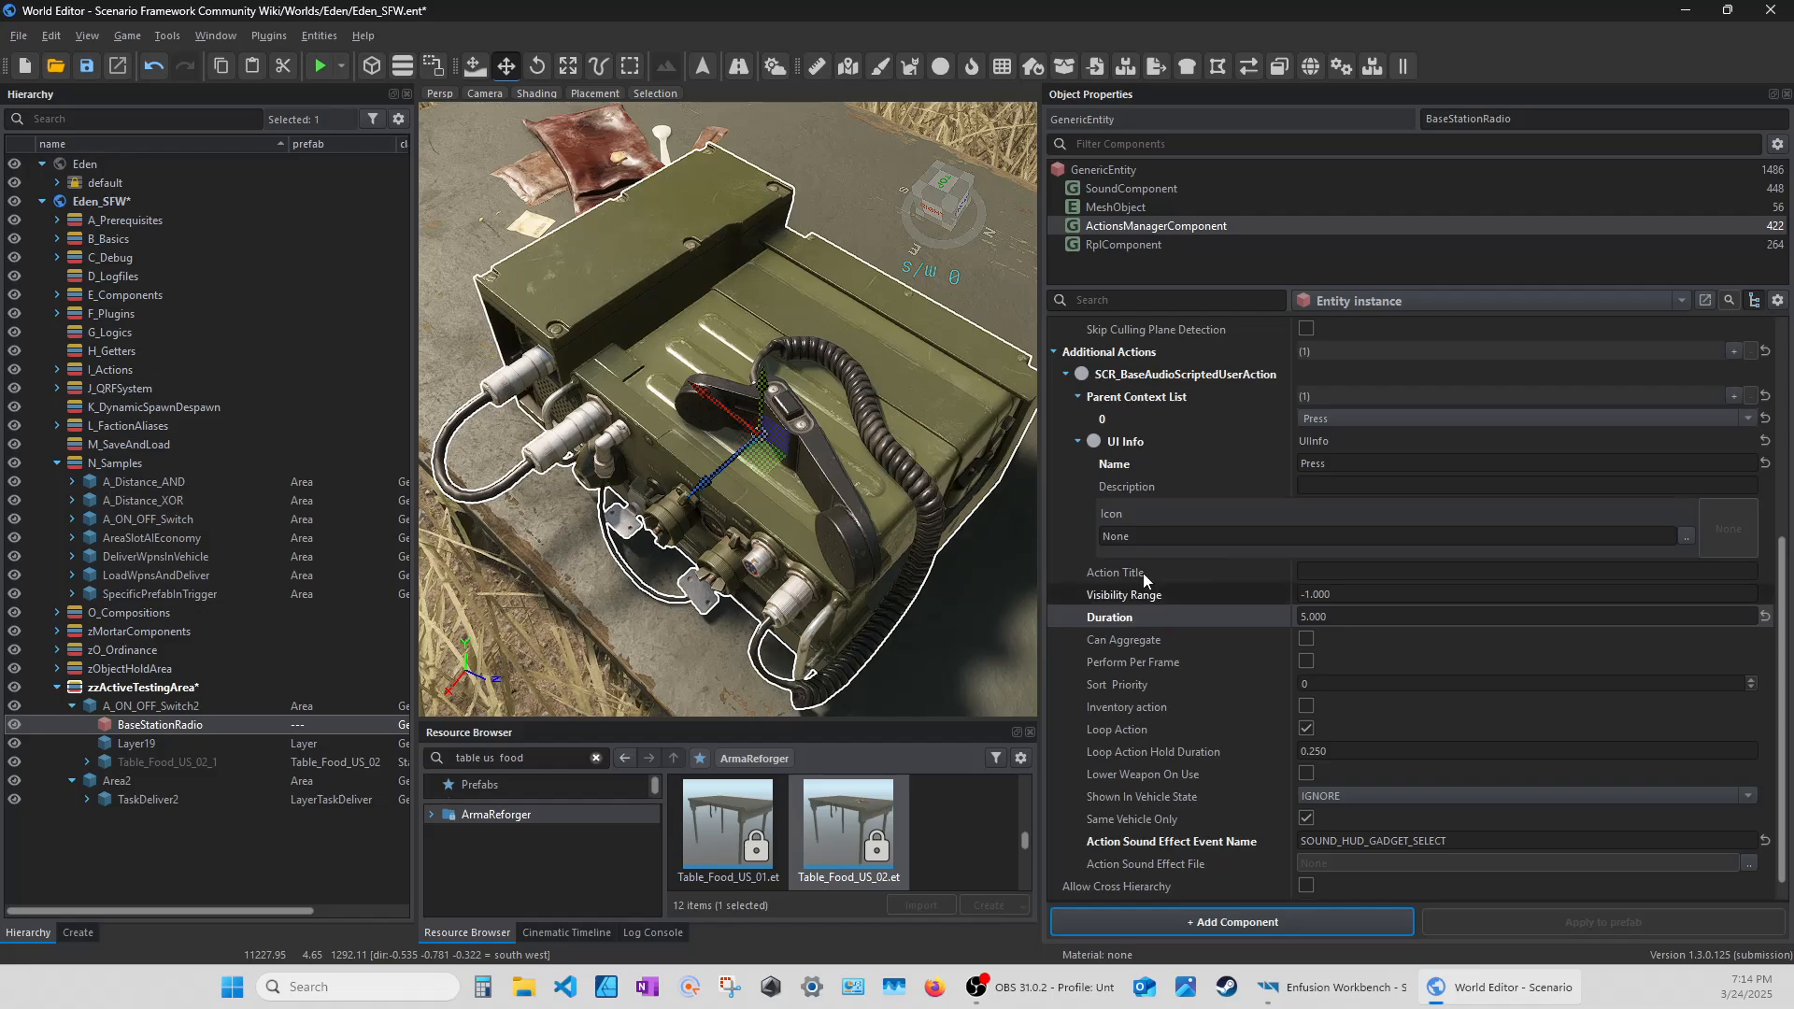
# Save the world after reviewing BaseStationRadio's action settings, and clear the resource search.
pyautogui.scroll(5, 1145, 514)
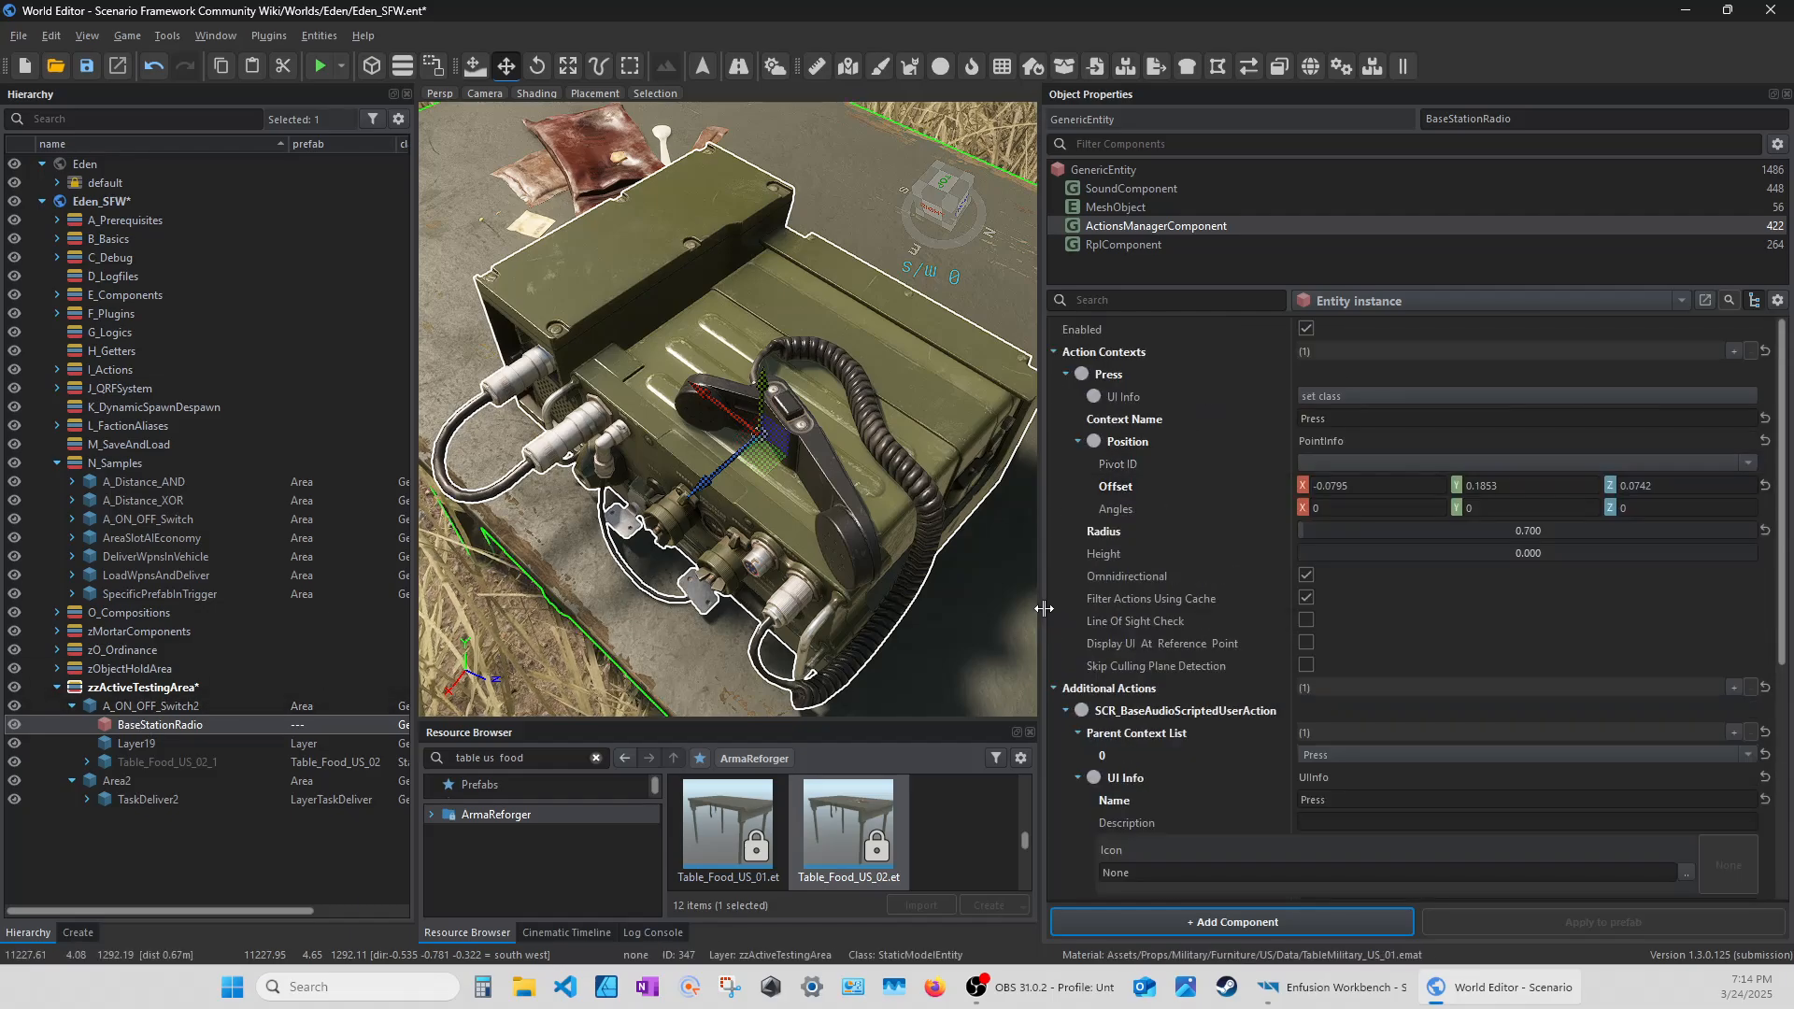
pyautogui.scroll(-4, 1204, 660)
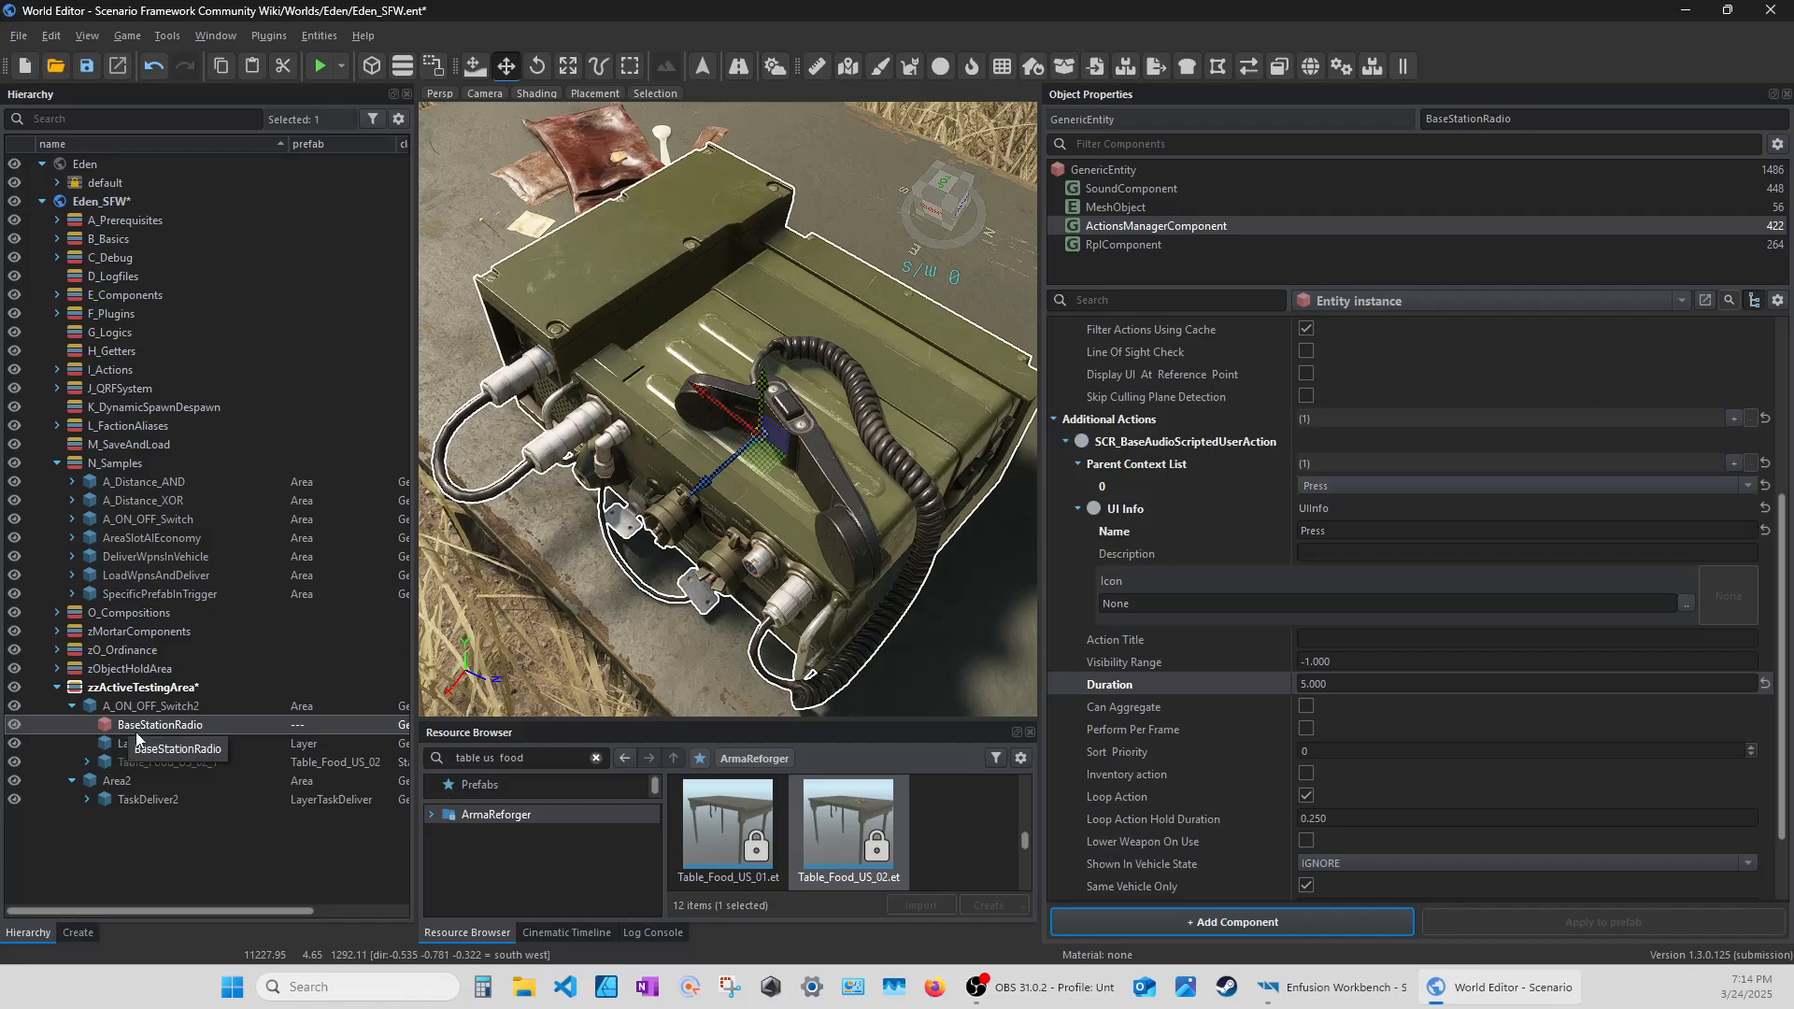
pyautogui.click(85, 67)
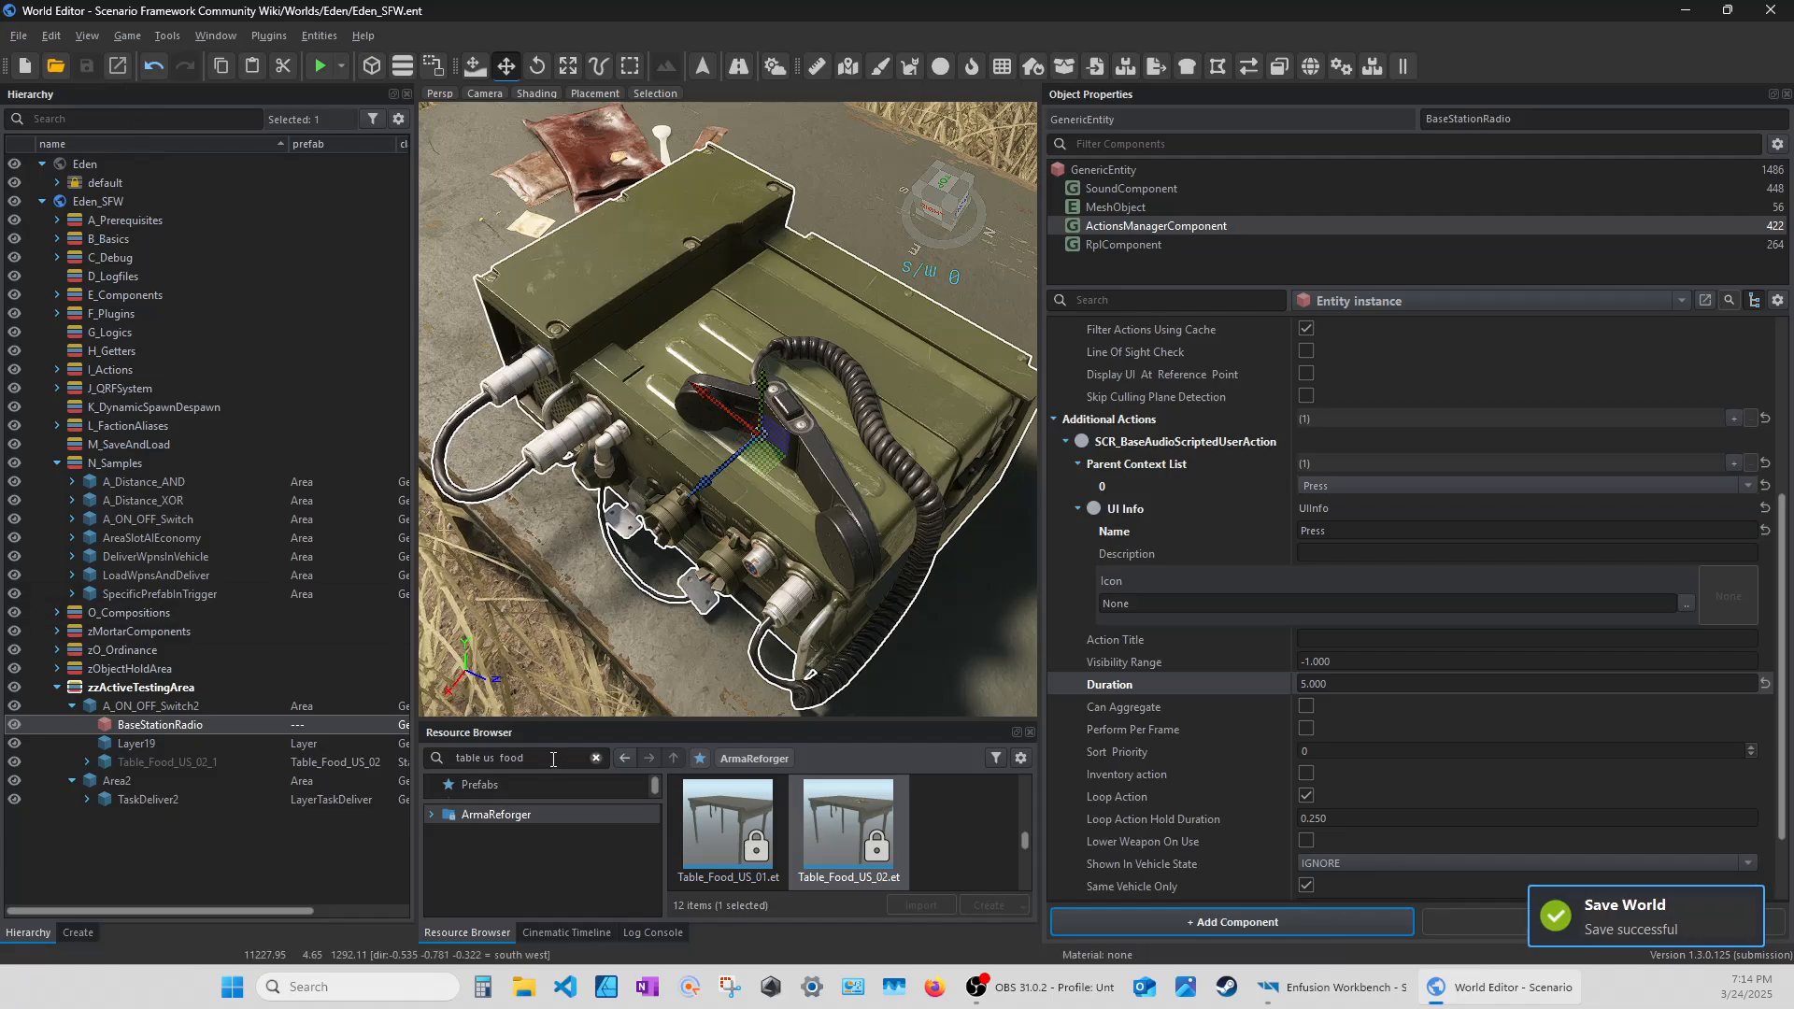
pyautogui.tripleClick(495, 757)
pyautogui.press('BackSpace')
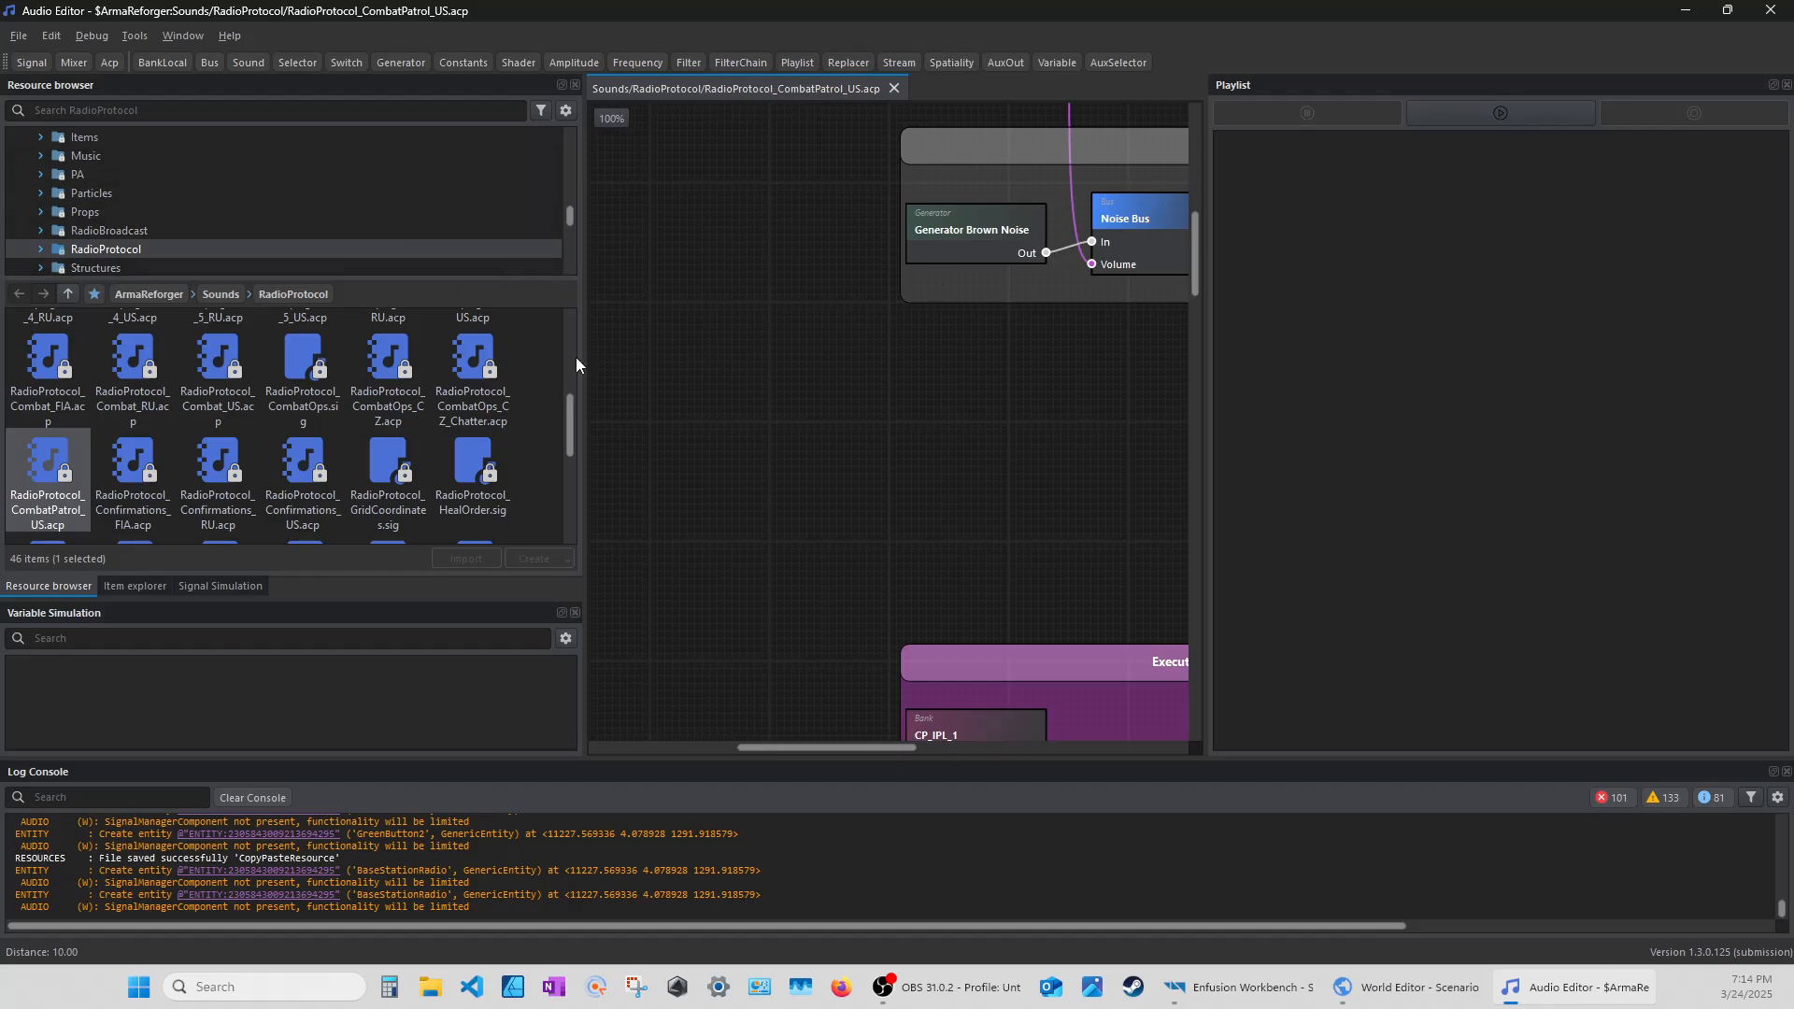
# Switch to the Audio Editor, open the recent file RadioProtocol_Combat_US.acp and look through its sound nodes.
pyautogui.click(18, 36)
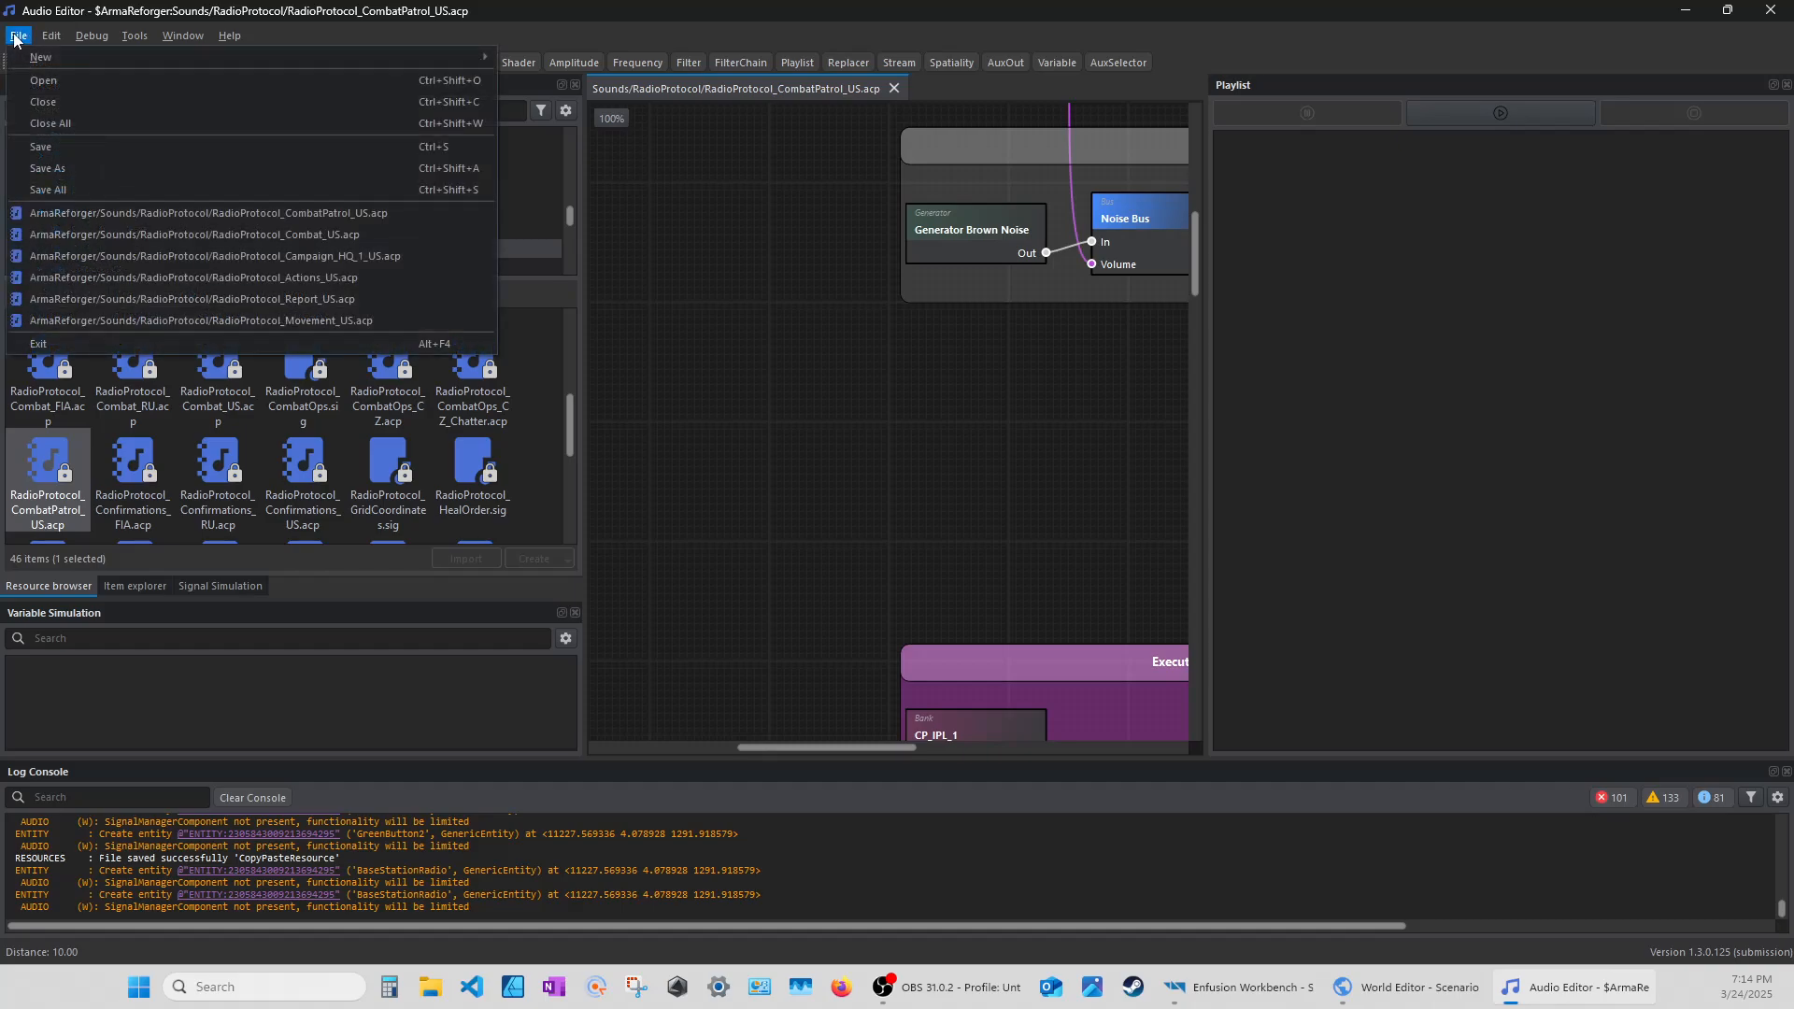
pyautogui.moveTo(51, 36)
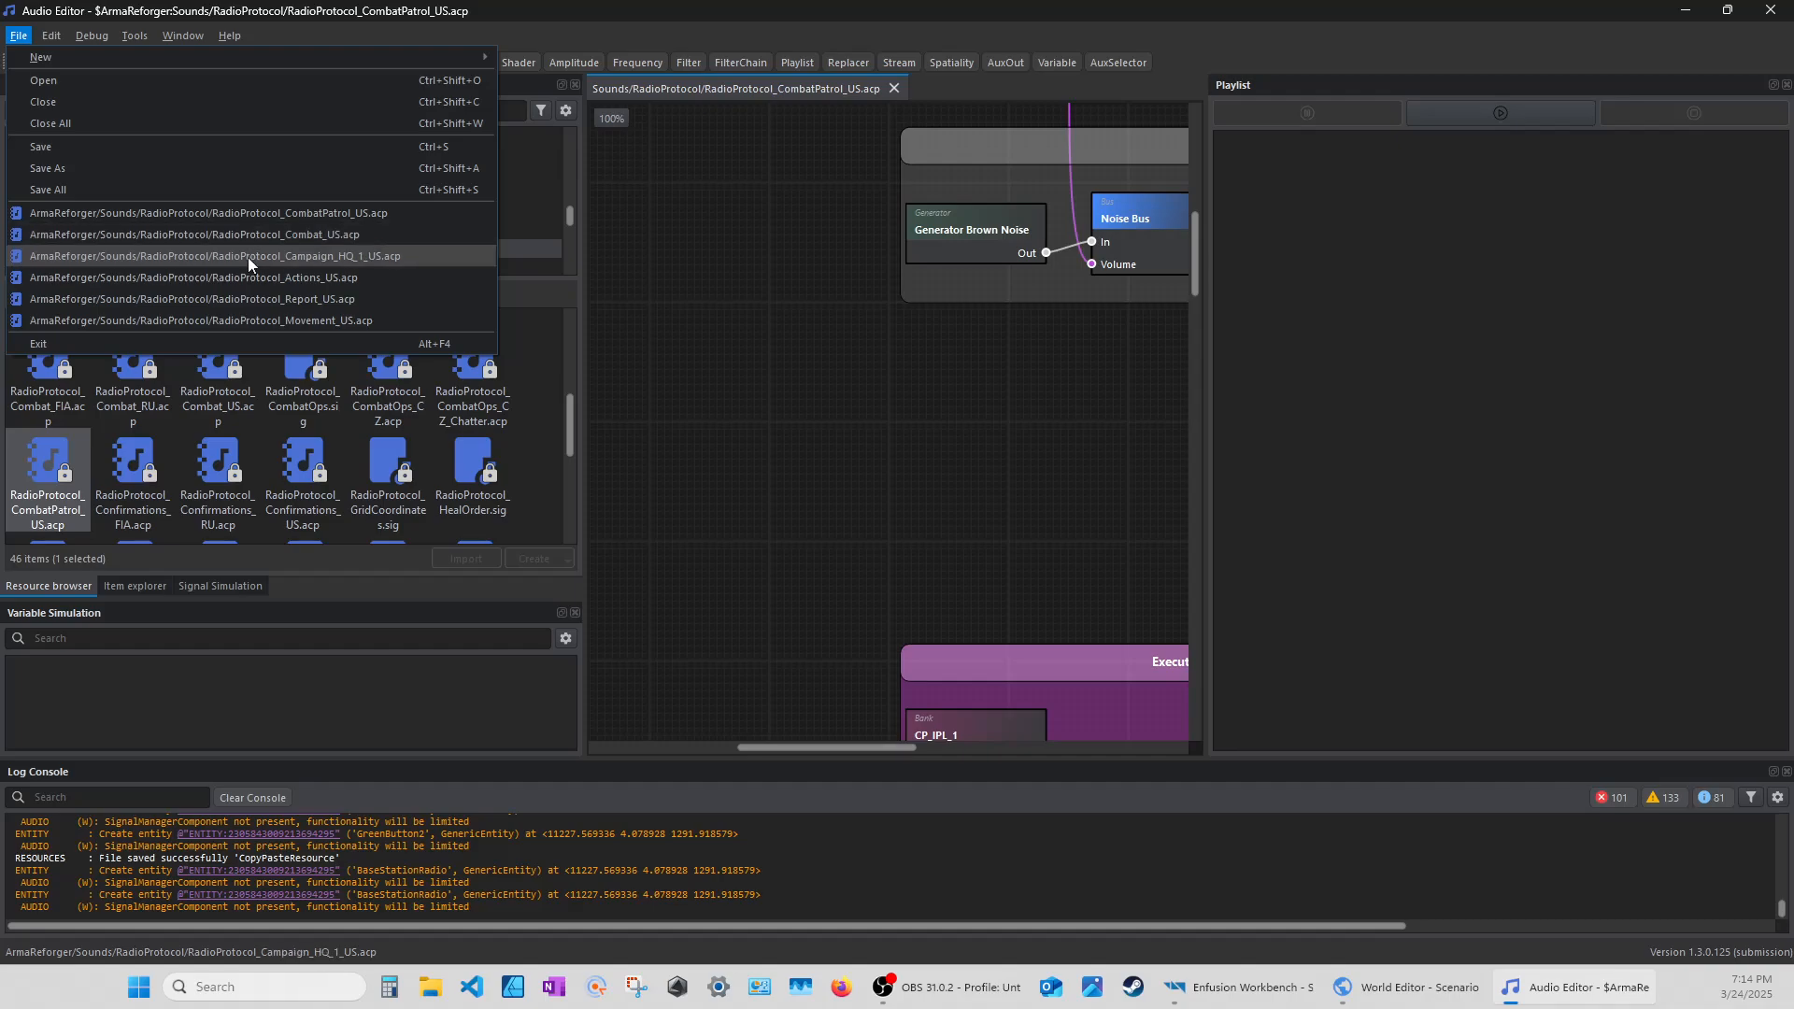
pyautogui.click(240, 235)
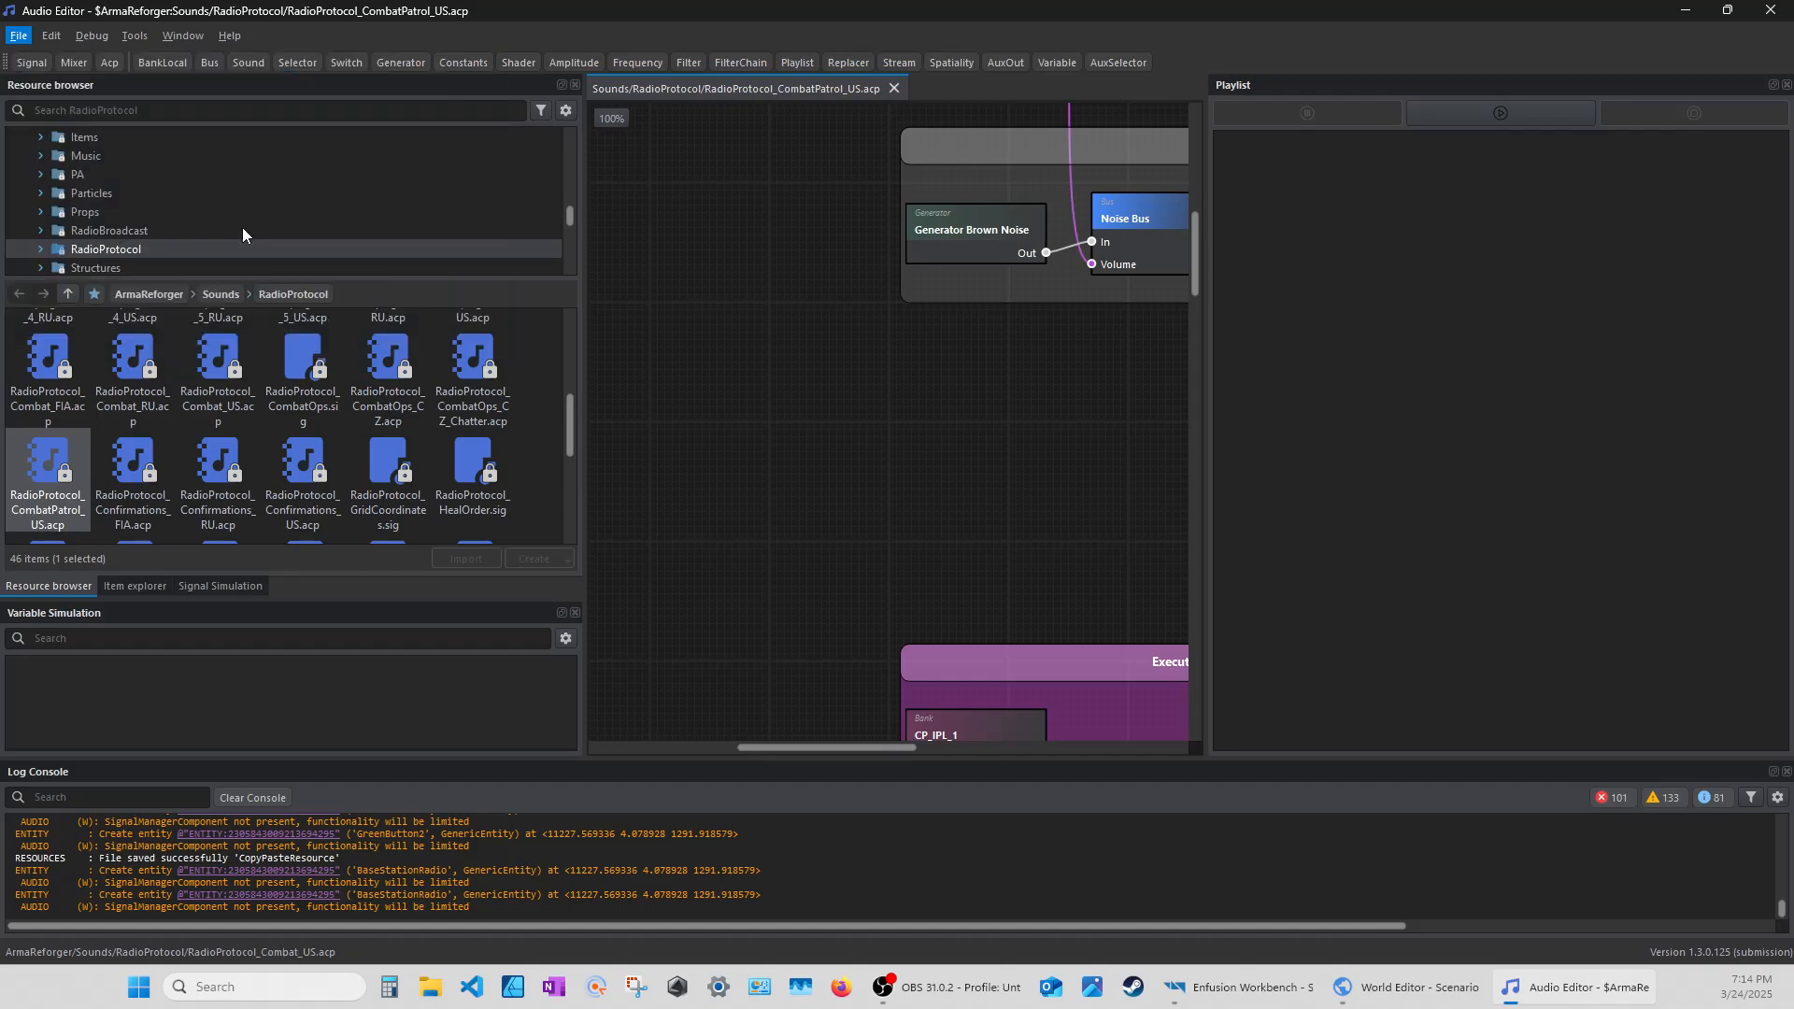
pyautogui.scroll(-5, 1038, 338)
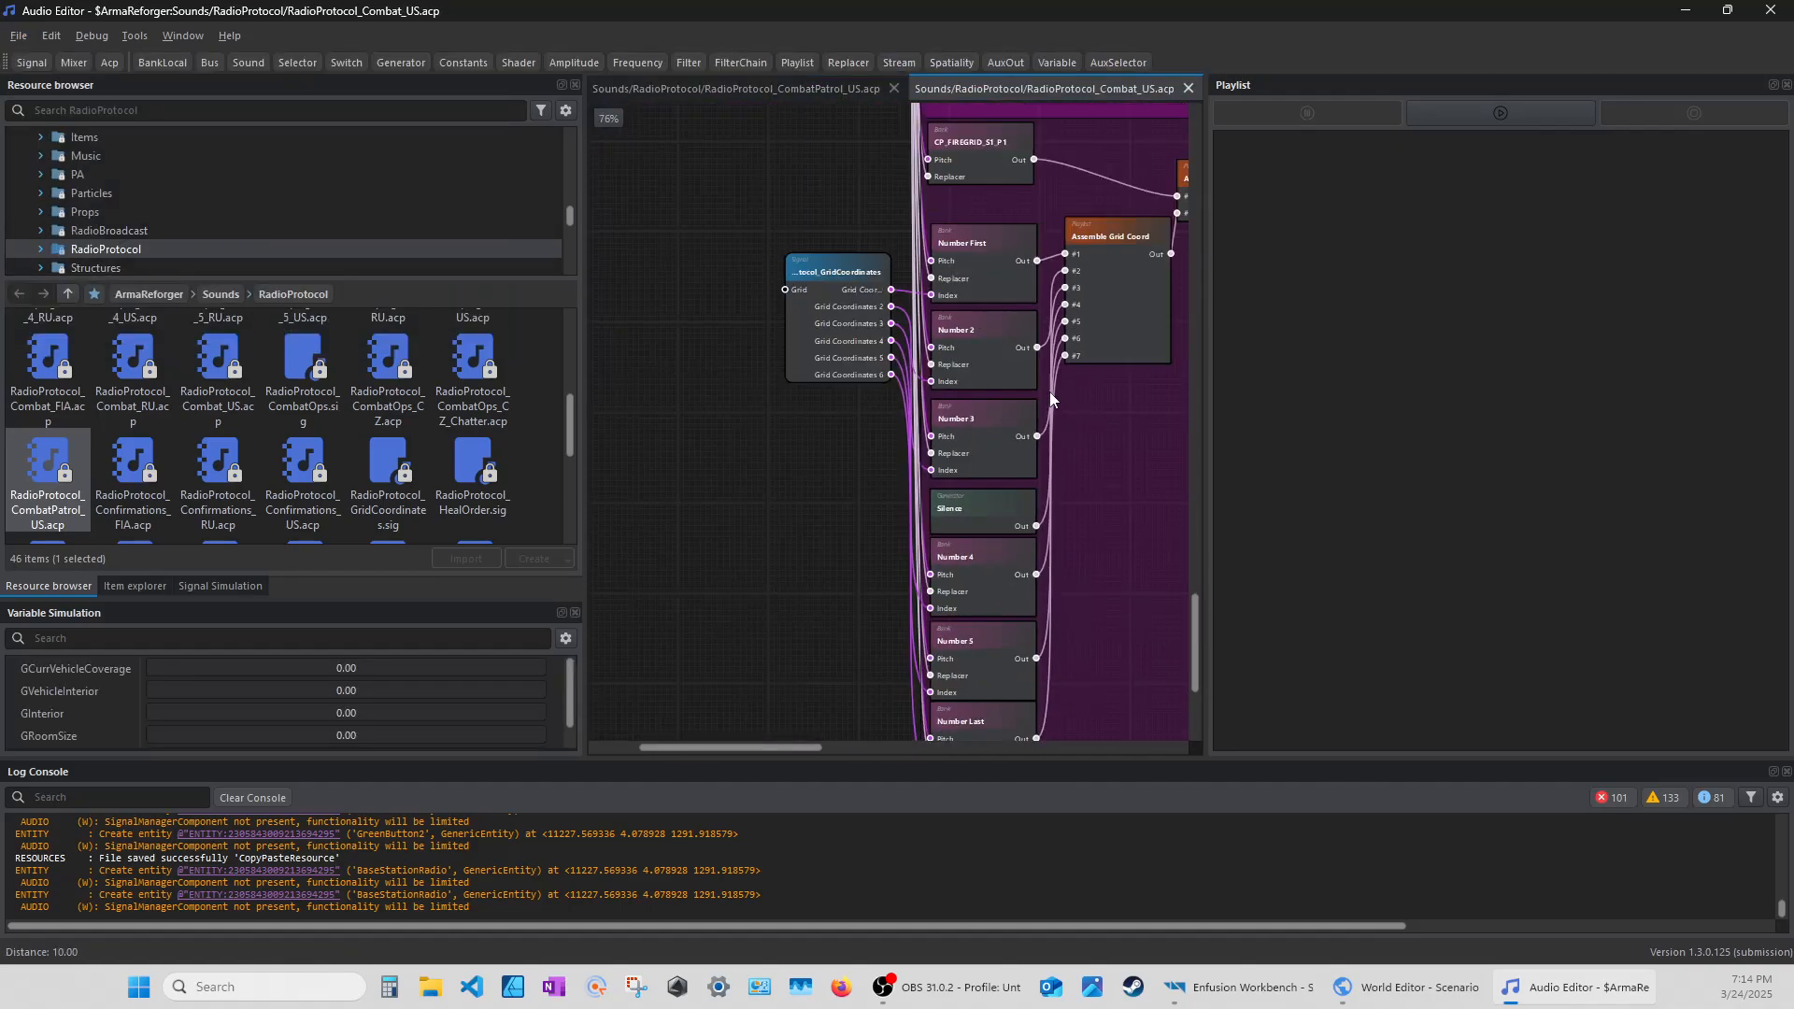
pyautogui.moveTo(881, 749); pyautogui.dragTo(1126, 747)
pyautogui.scroll(3, 1014, 313)
pyautogui.scroll(1, 988, 229)
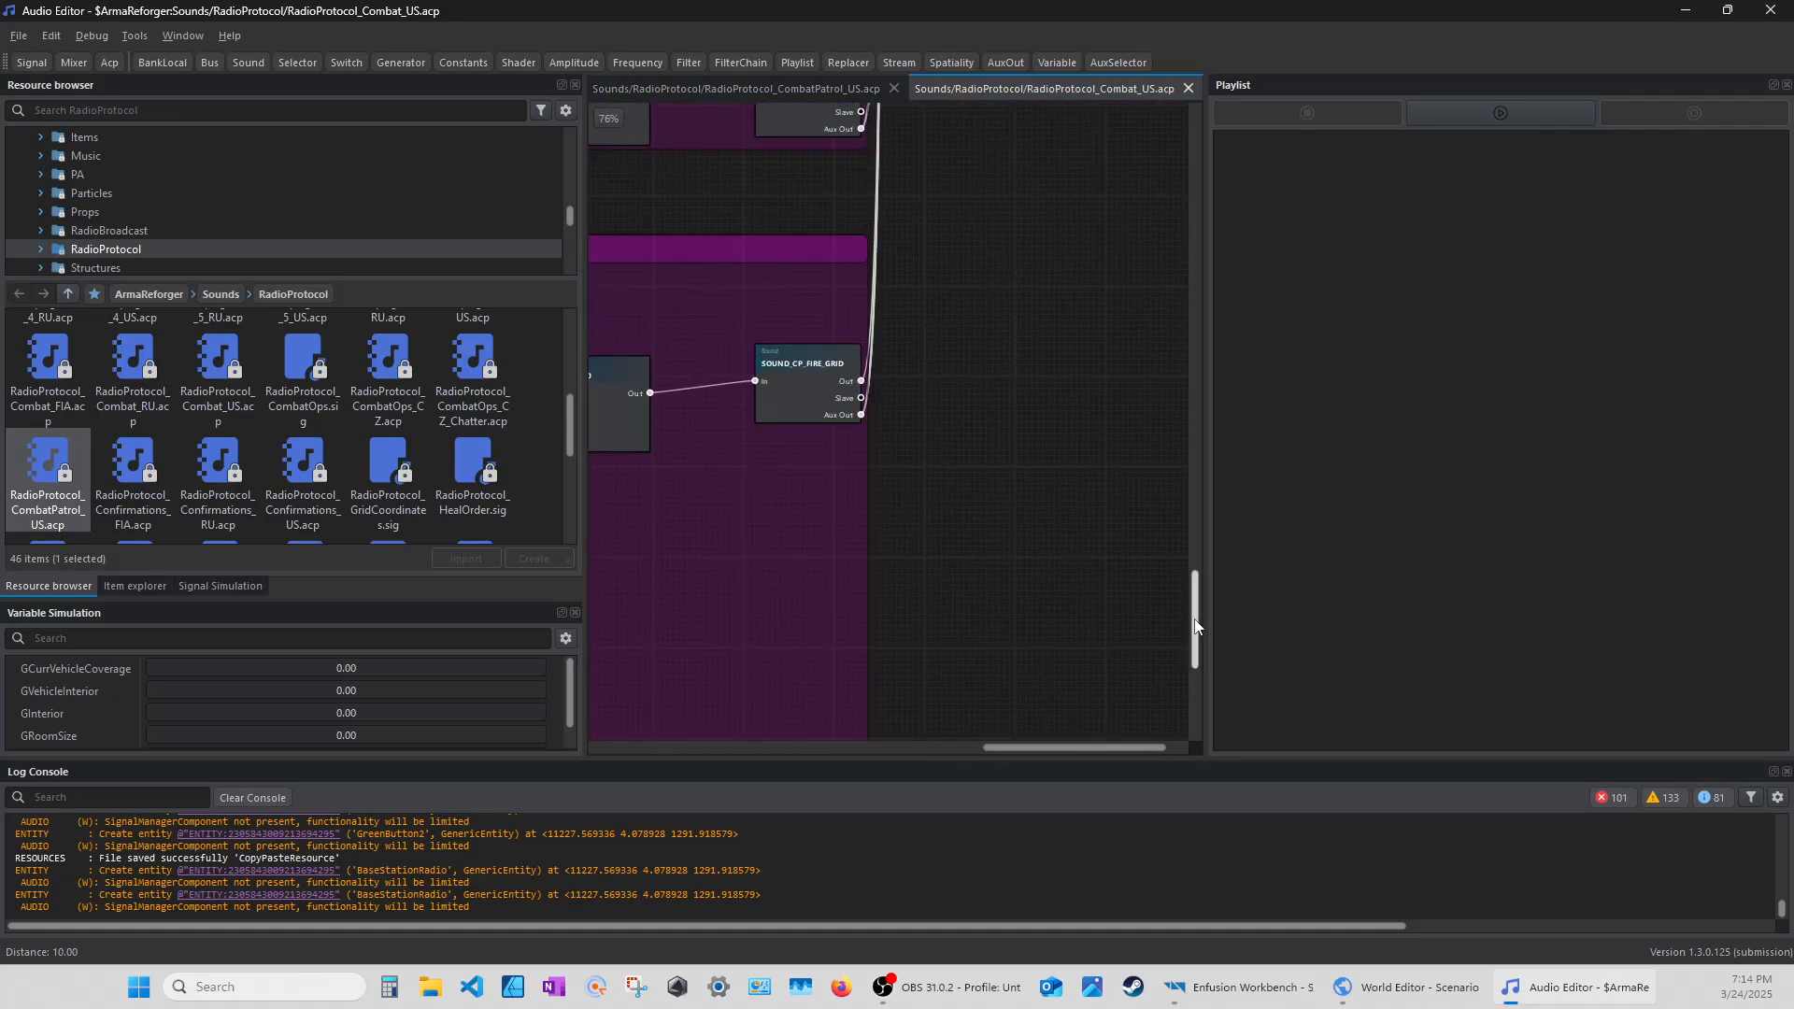
pyautogui.moveTo(1195, 643); pyautogui.dragTo(1165, 265)
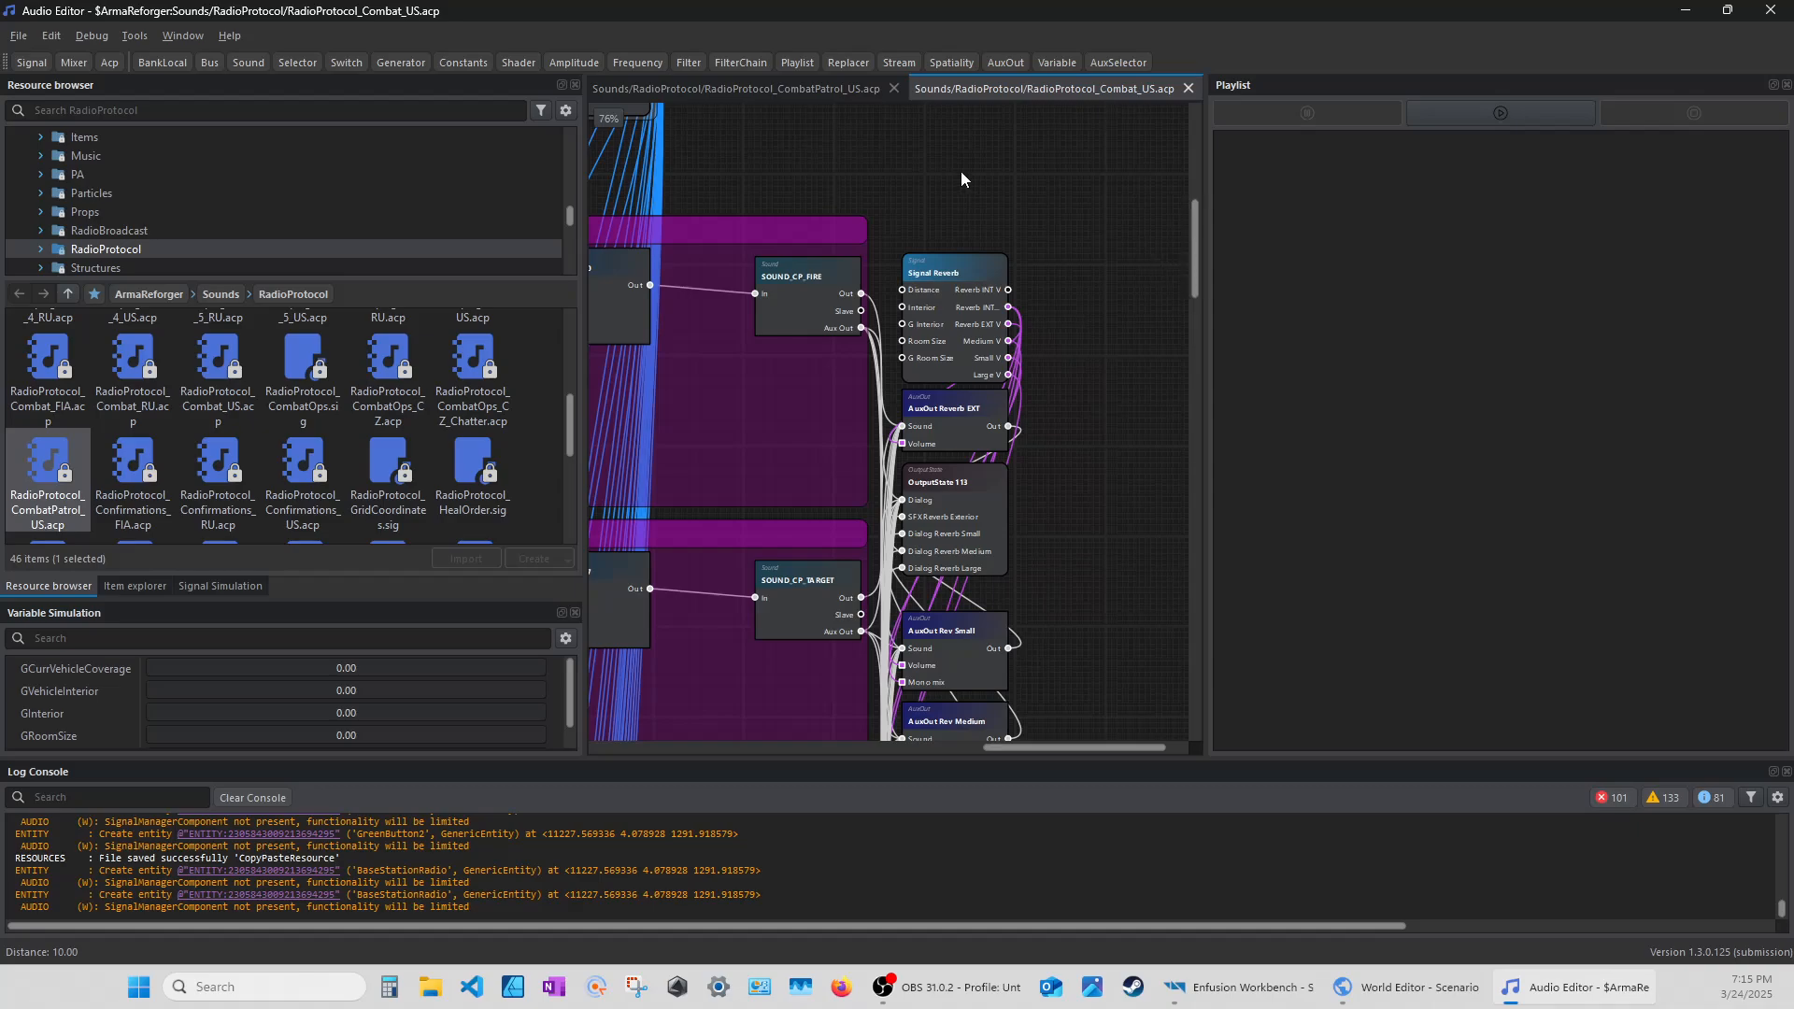
# Open the recent file RadioProtocol_Campaign_HQ_1_US.acp, find the SOUND_HQ_RIF_US node and play it.
pyautogui.click(18, 35)
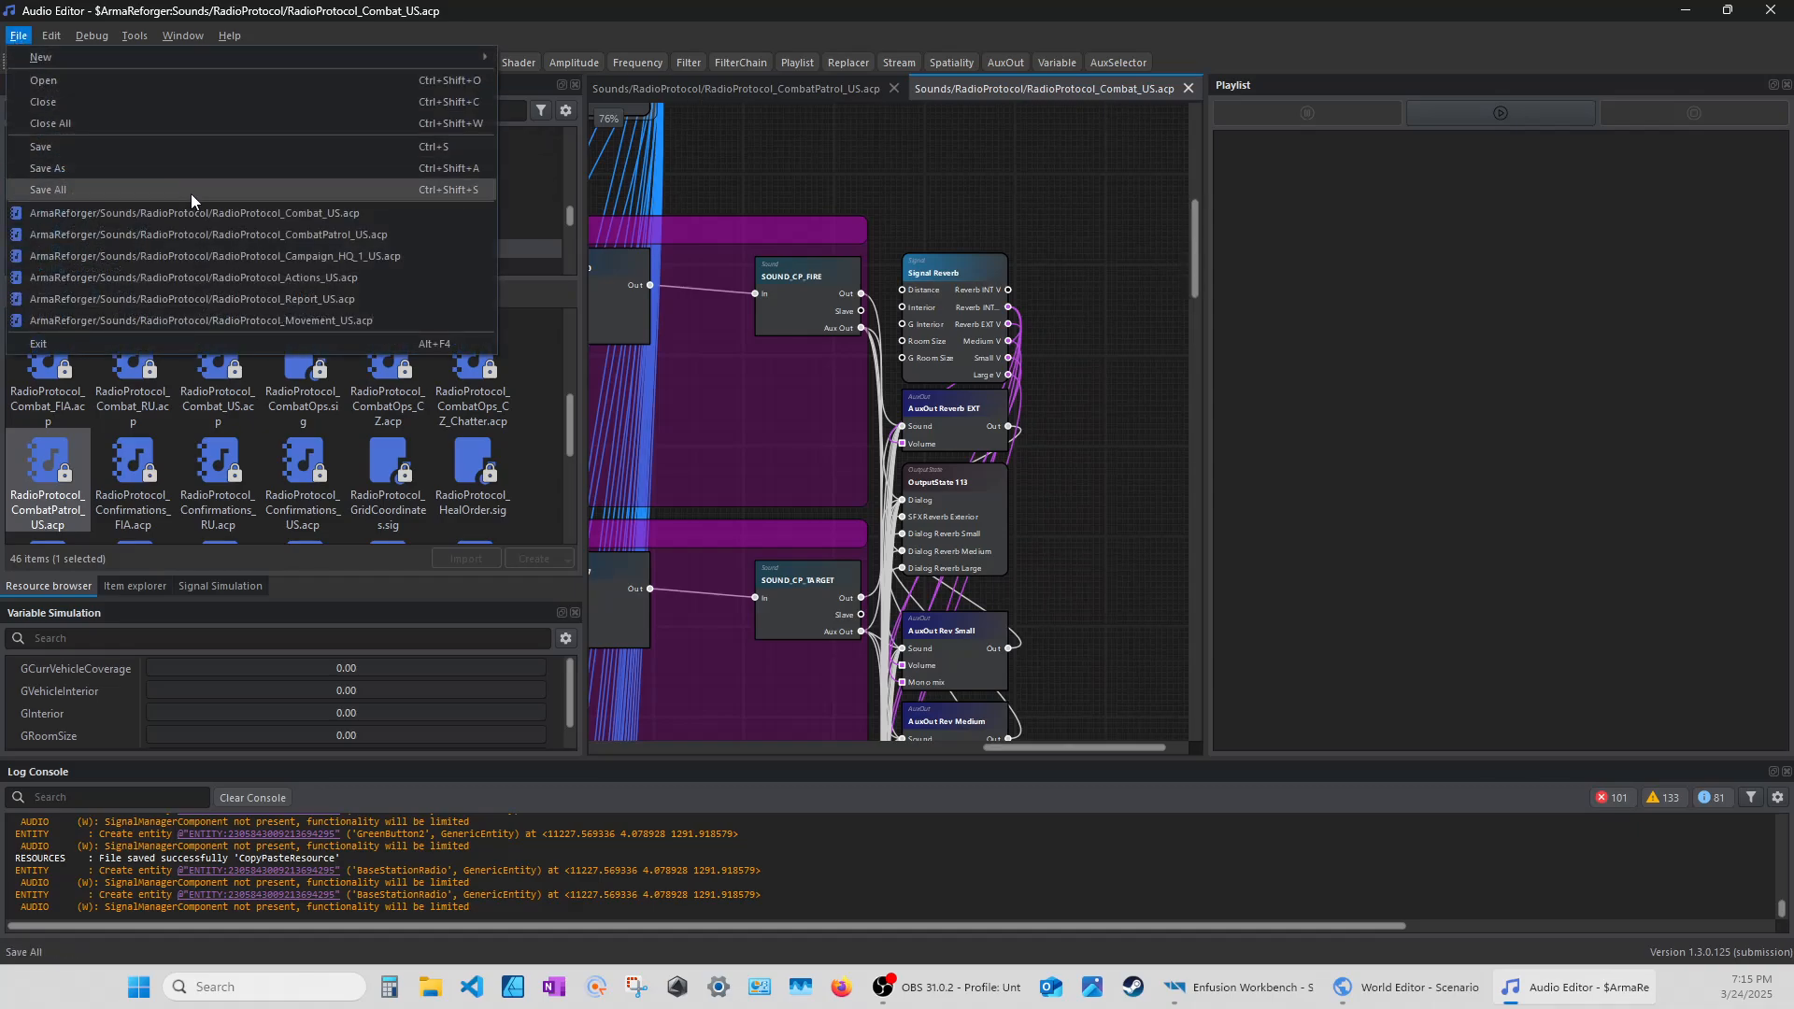
pyautogui.click(233, 256)
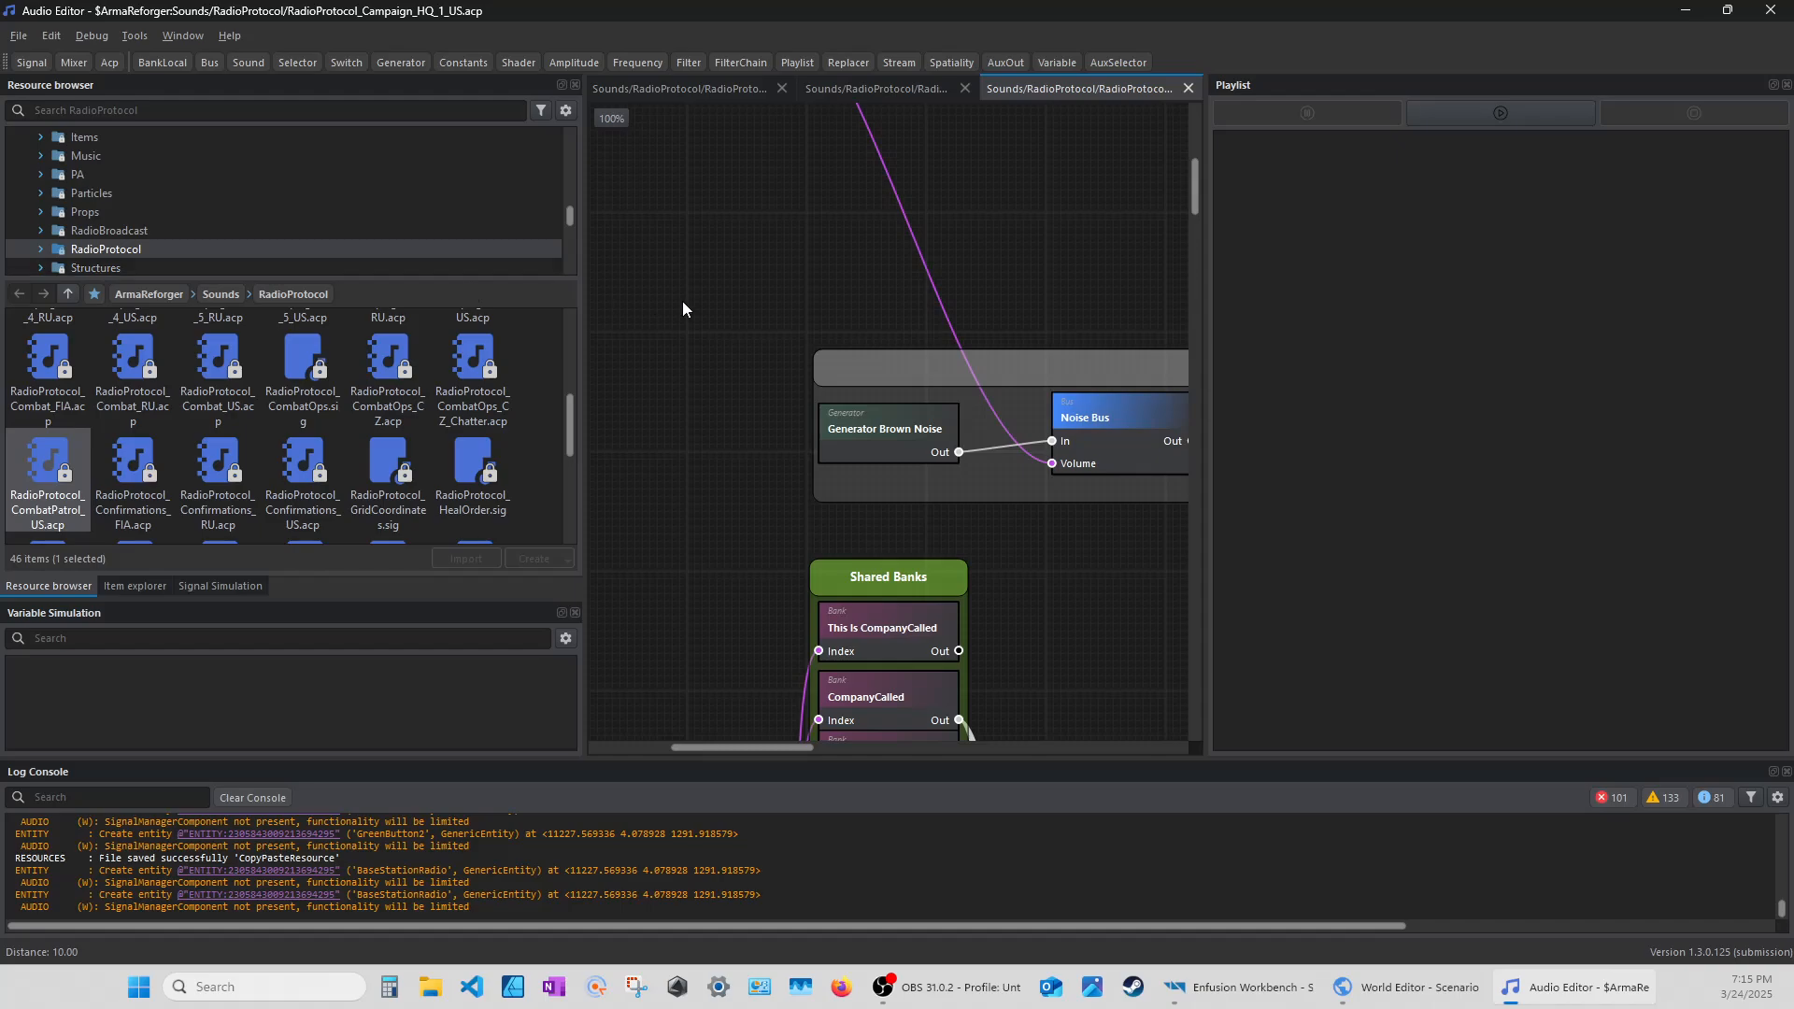
pyautogui.moveTo(764, 748); pyautogui.dragTo(1129, 779)
pyautogui.scroll(-6, 1094, 722)
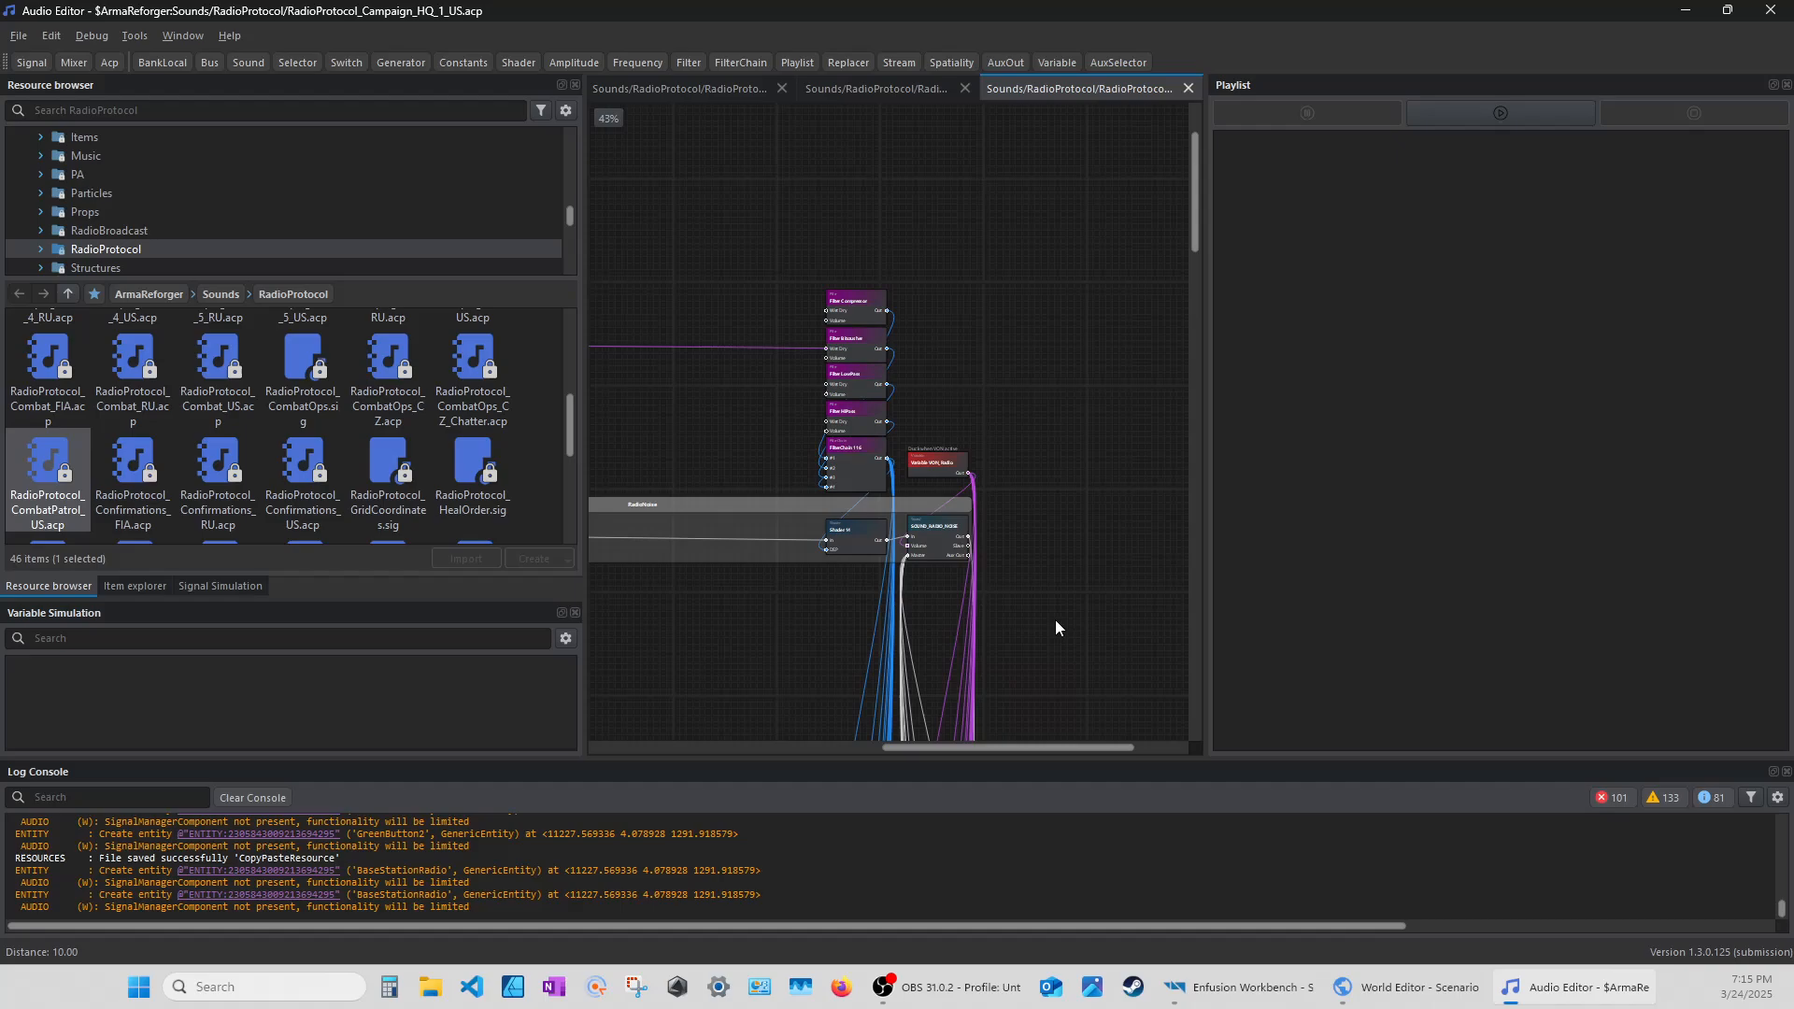
pyautogui.moveTo(1198, 195); pyautogui.dragTo(1203, 340)
pyautogui.scroll(6, 1051, 239)
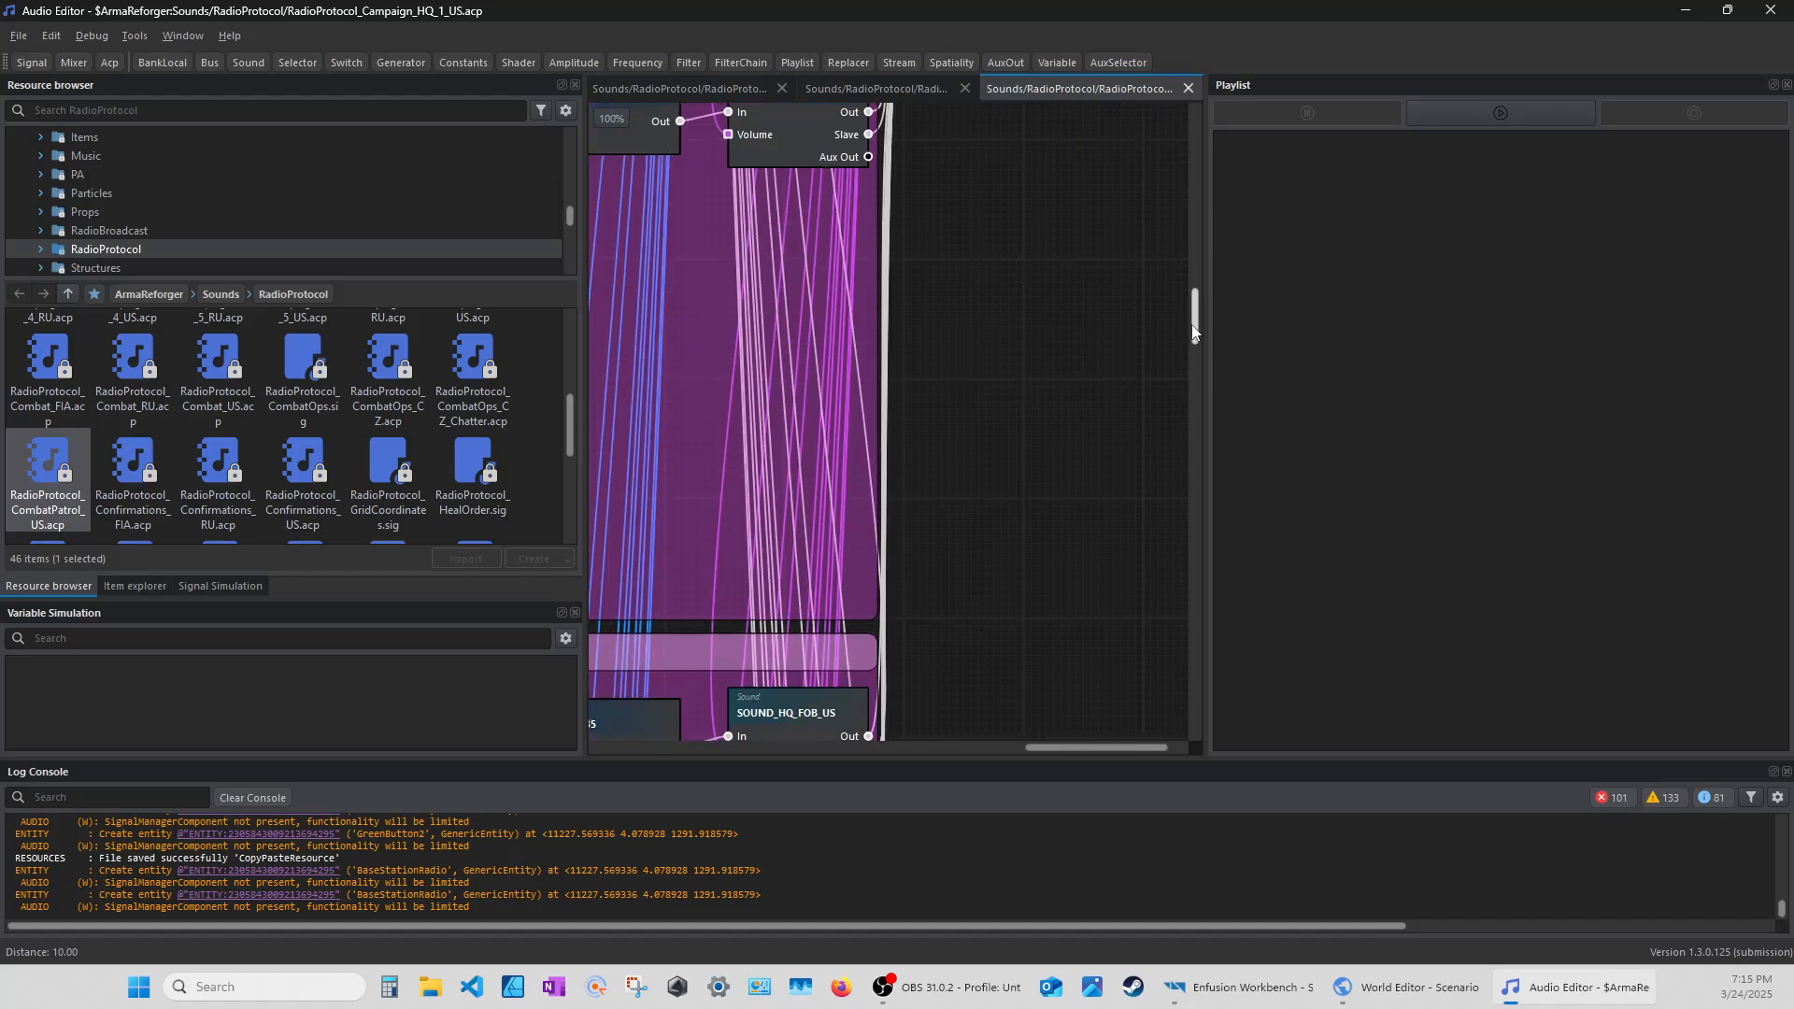
pyautogui.moveTo(1193, 332); pyautogui.dragTo(1189, 689)
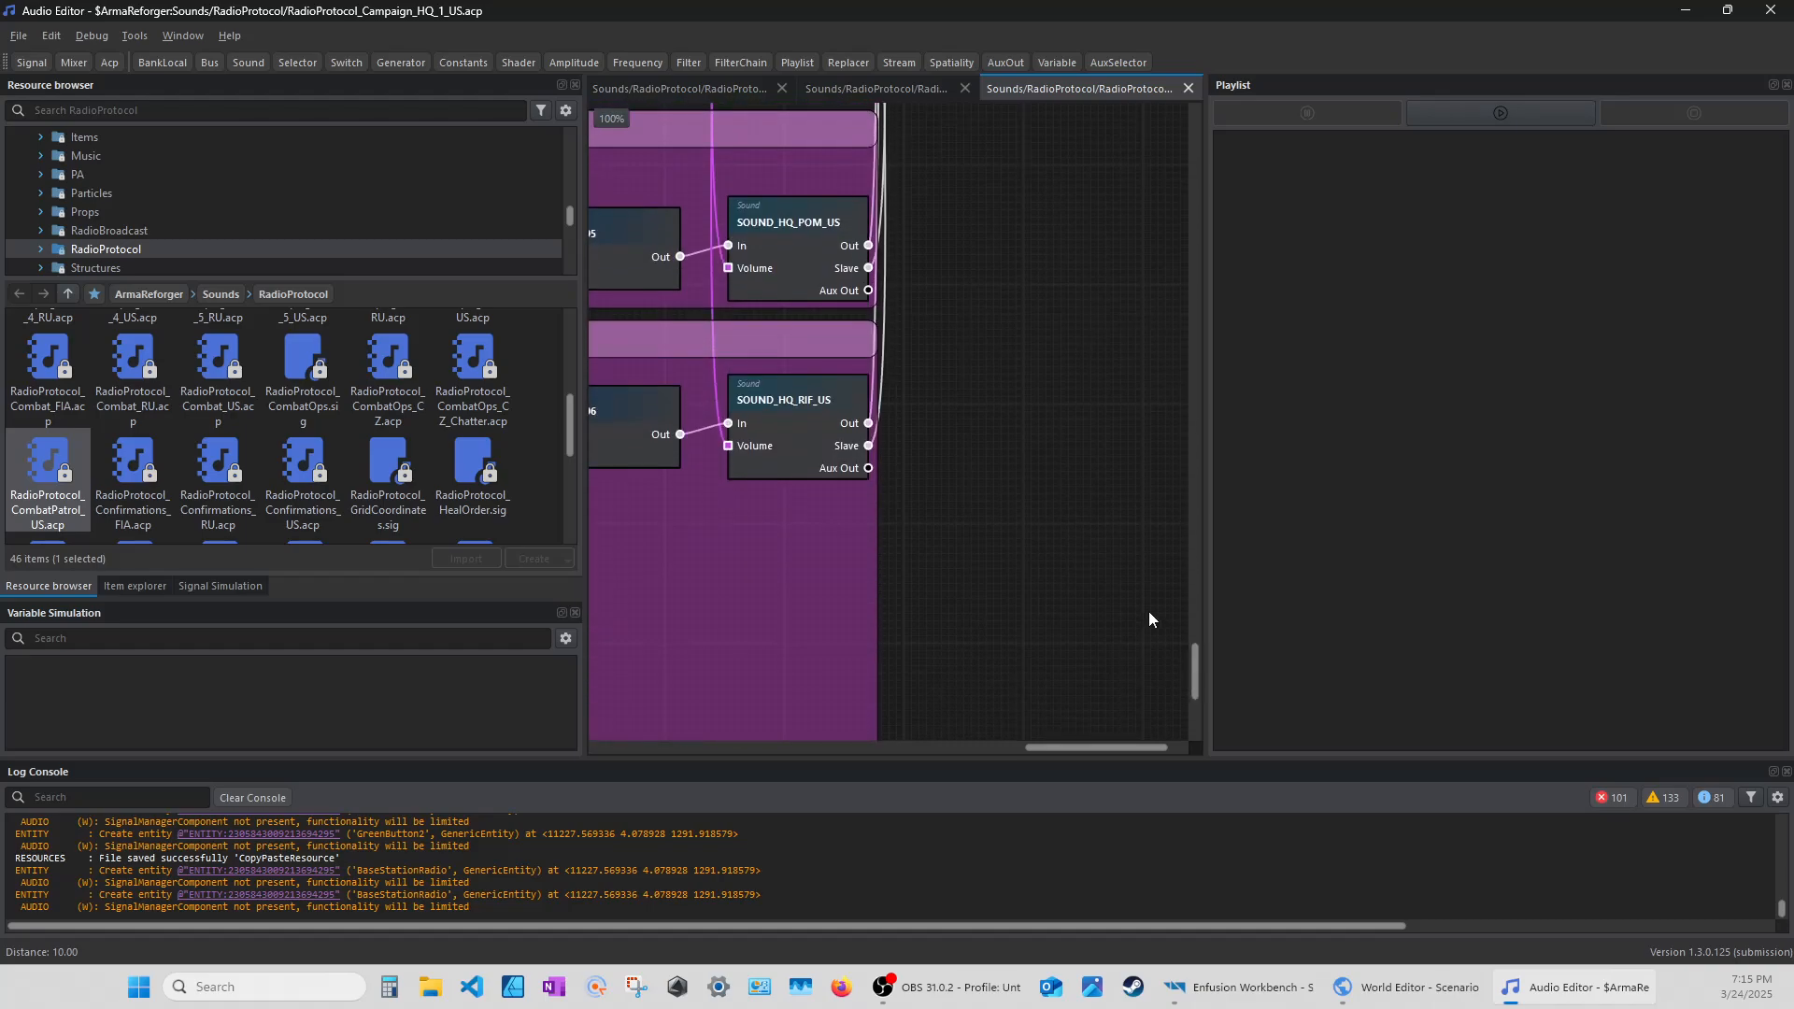
pyautogui.click(777, 399)
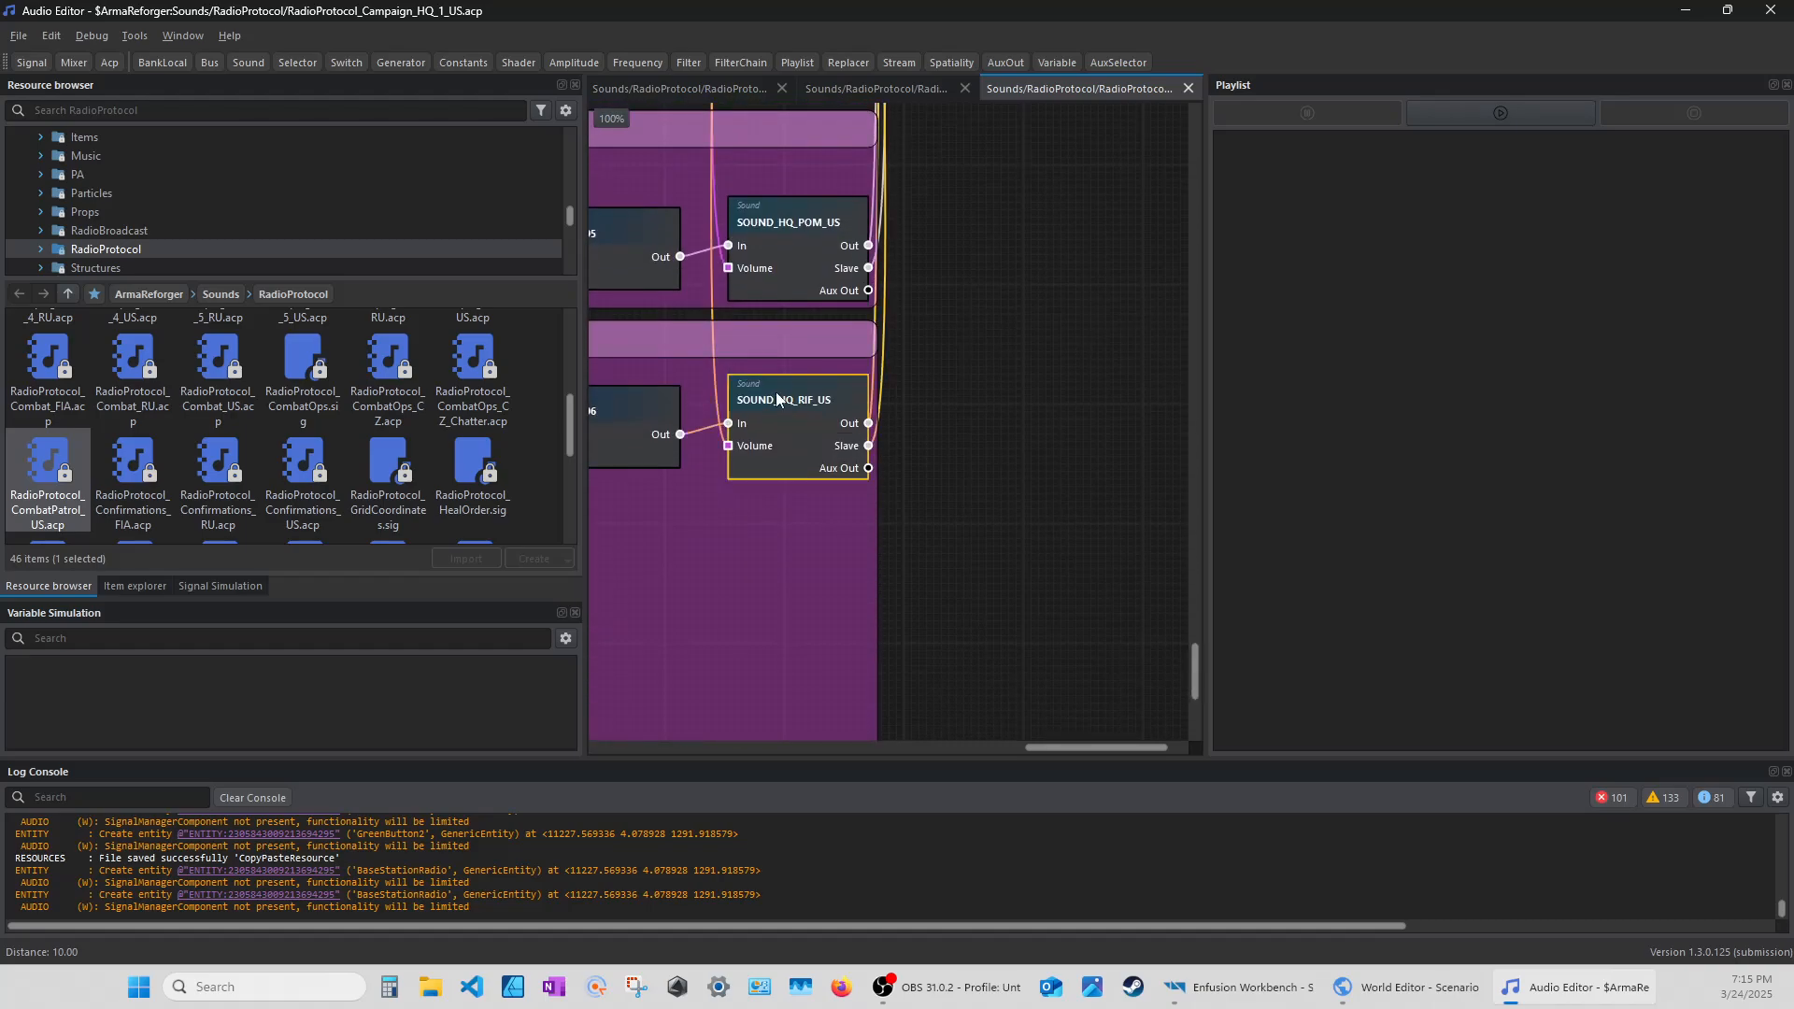
pyautogui.click(1489, 116)
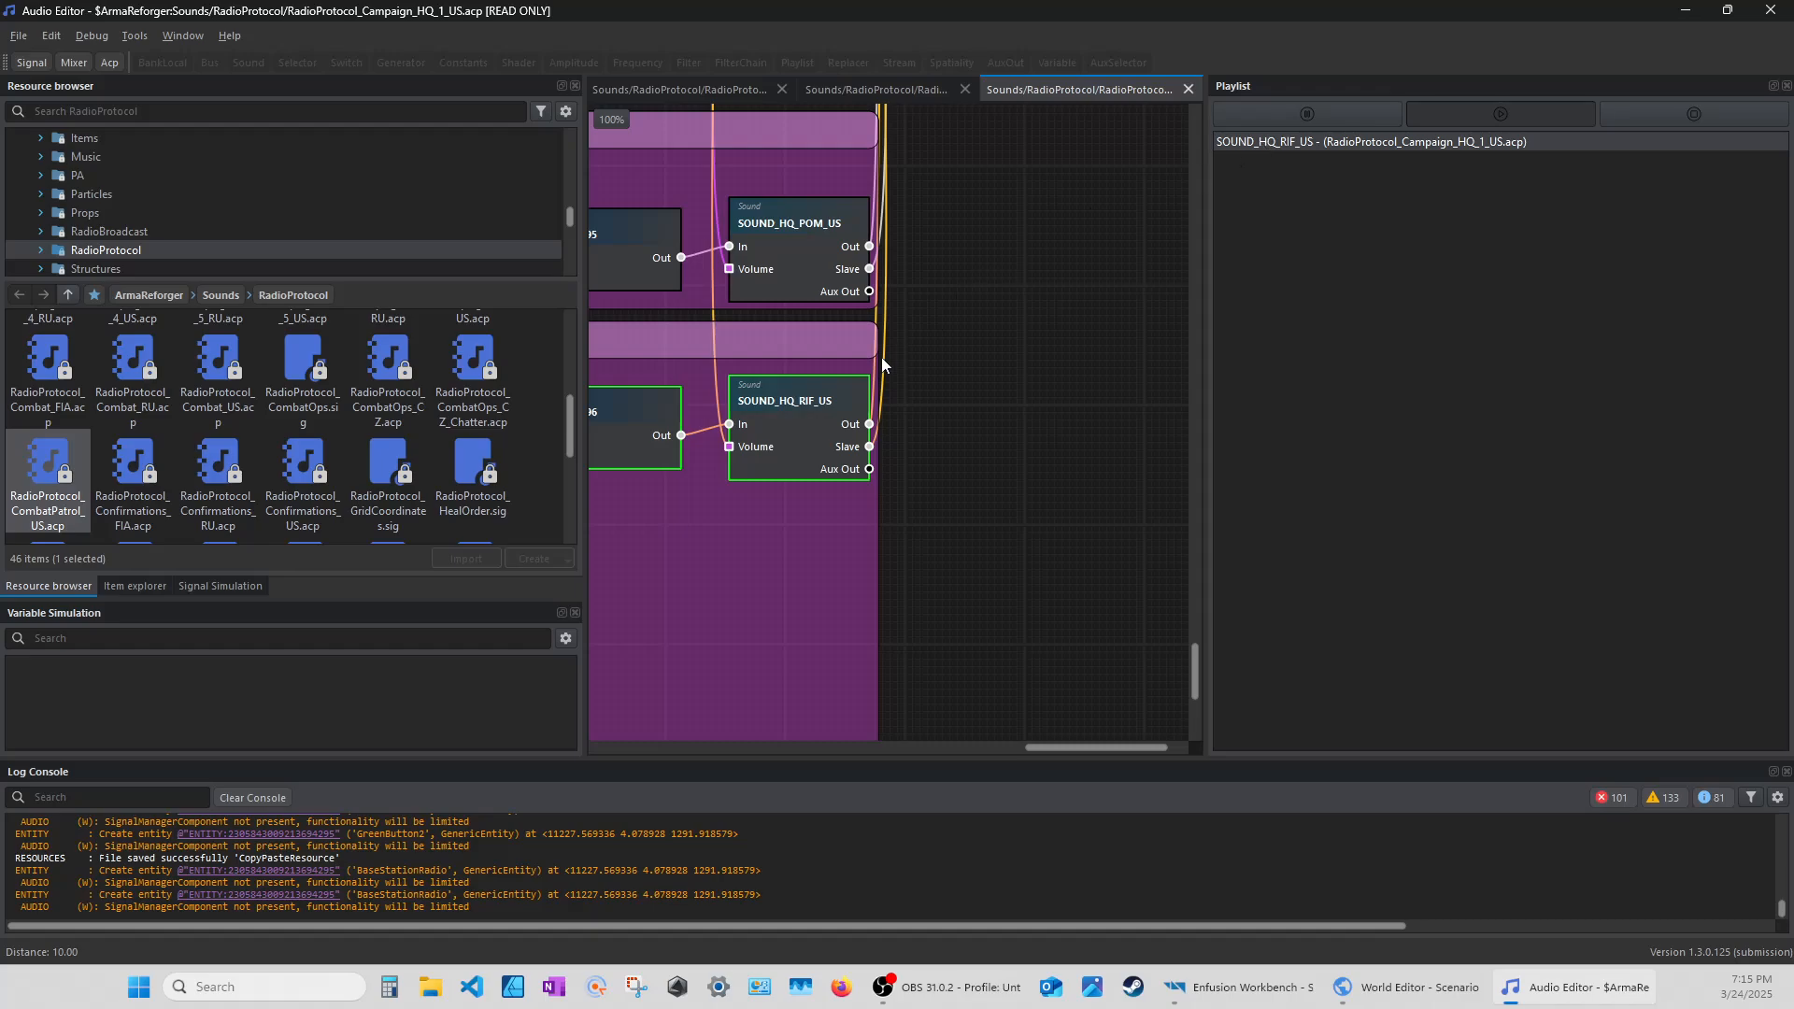
# Return to the World Editor and show the OnInit actions of TaskDeliver2's SCR_ScenarioFrameworkLayerTaskDeliver component.
pyautogui.moveTo(883, 9); pyautogui.dragTo(0, 598)
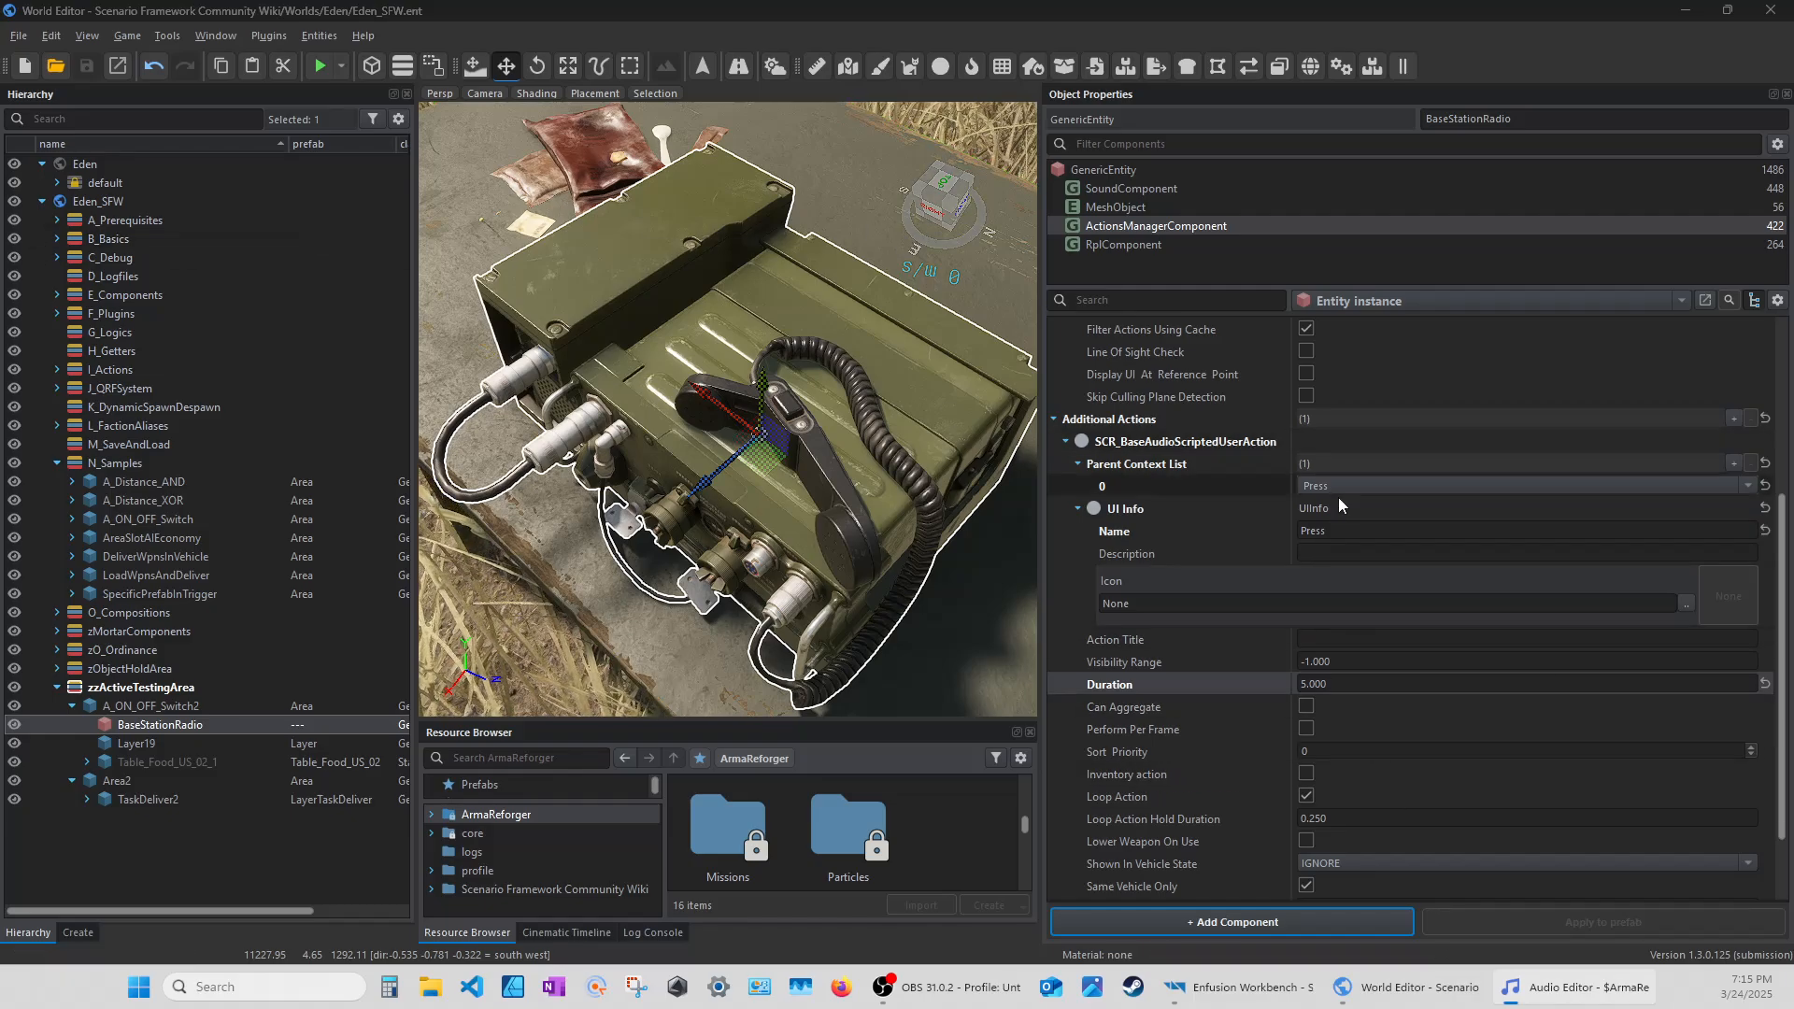
pyautogui.click(137, 800)
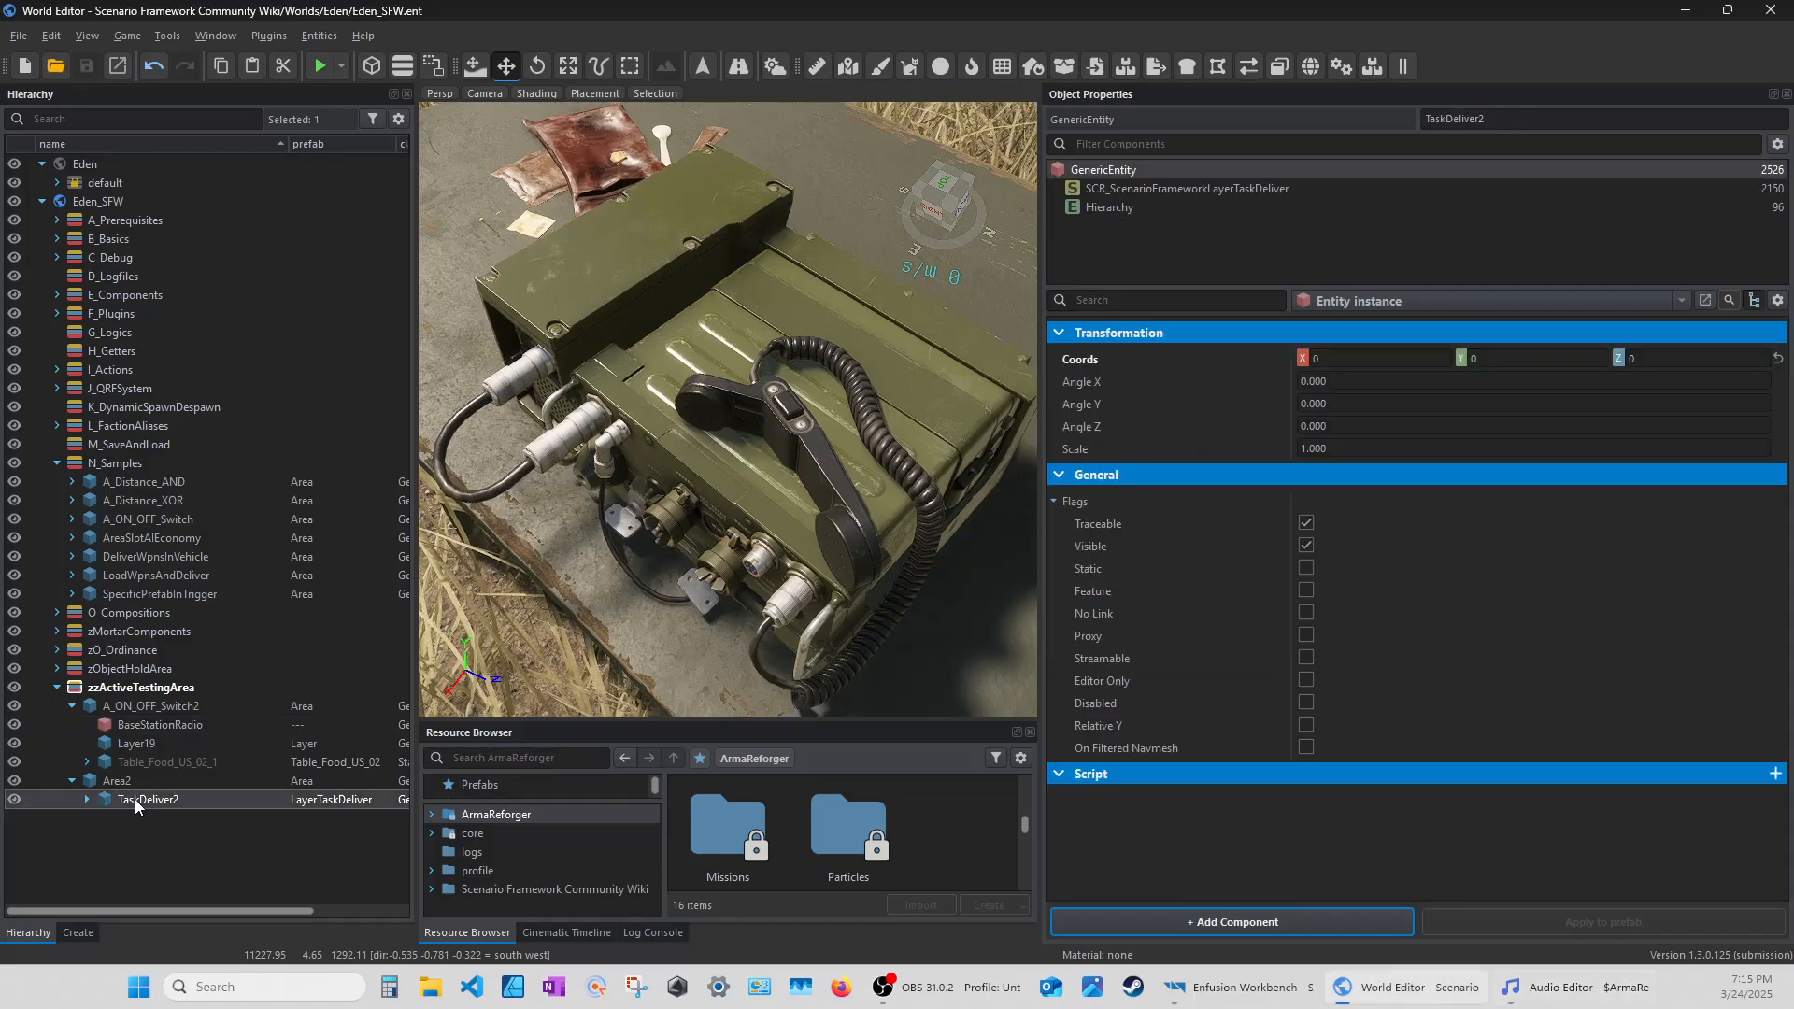
pyautogui.click(1224, 191)
pyautogui.scroll(-5, 1310, 753)
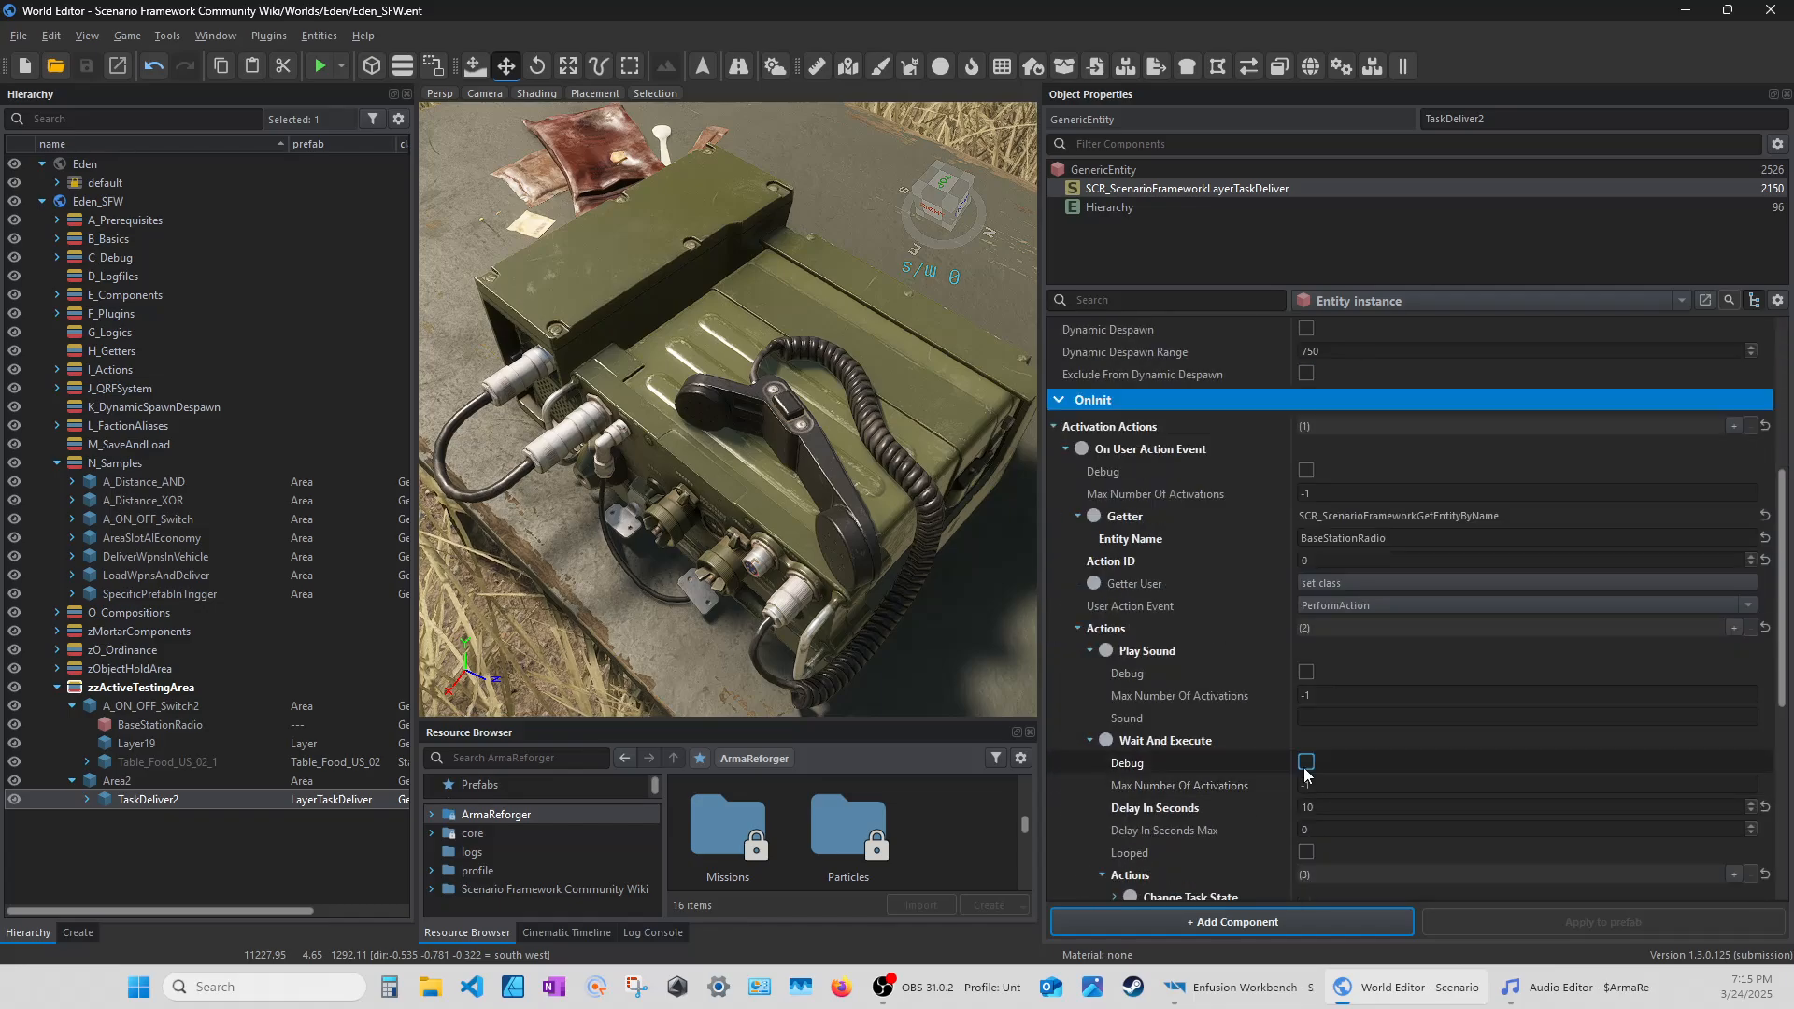
pyautogui.scroll(-2, 1345, 659)
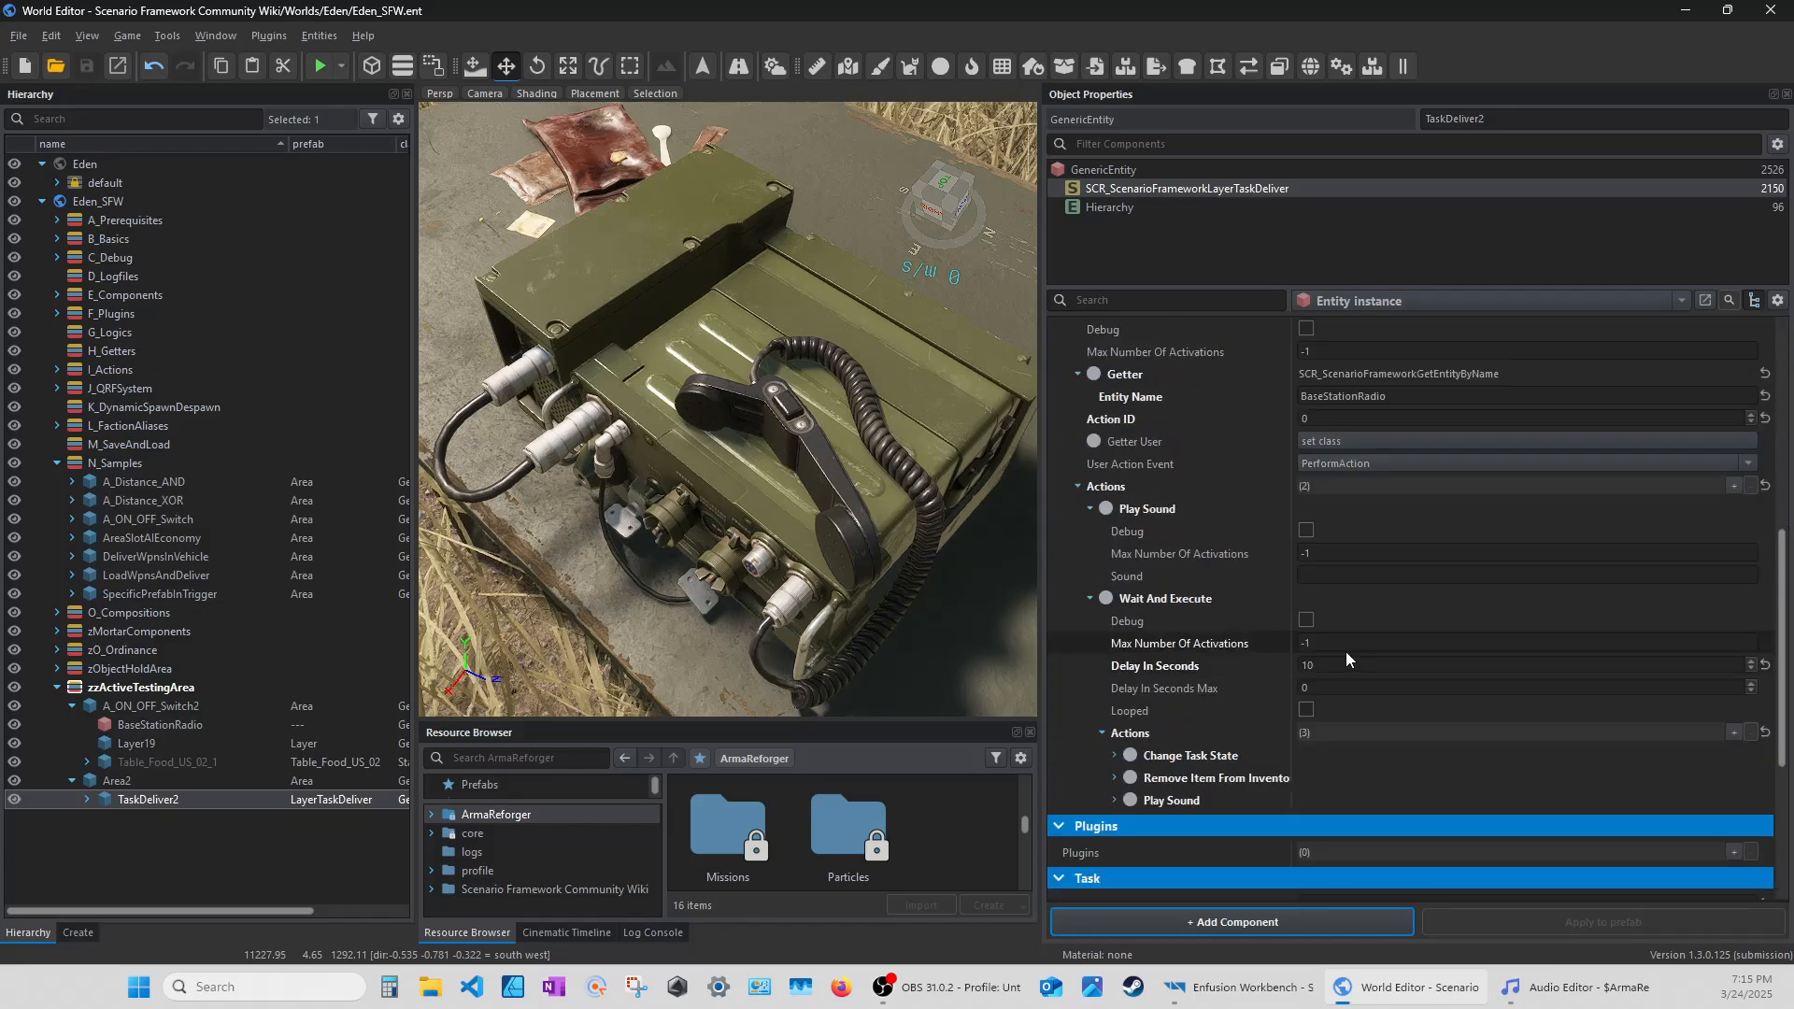
# Set the Sound of the Play Sound action above Wait And Execute to SOUND_HQ_RIF_US.
pyautogui.click(1346, 574)
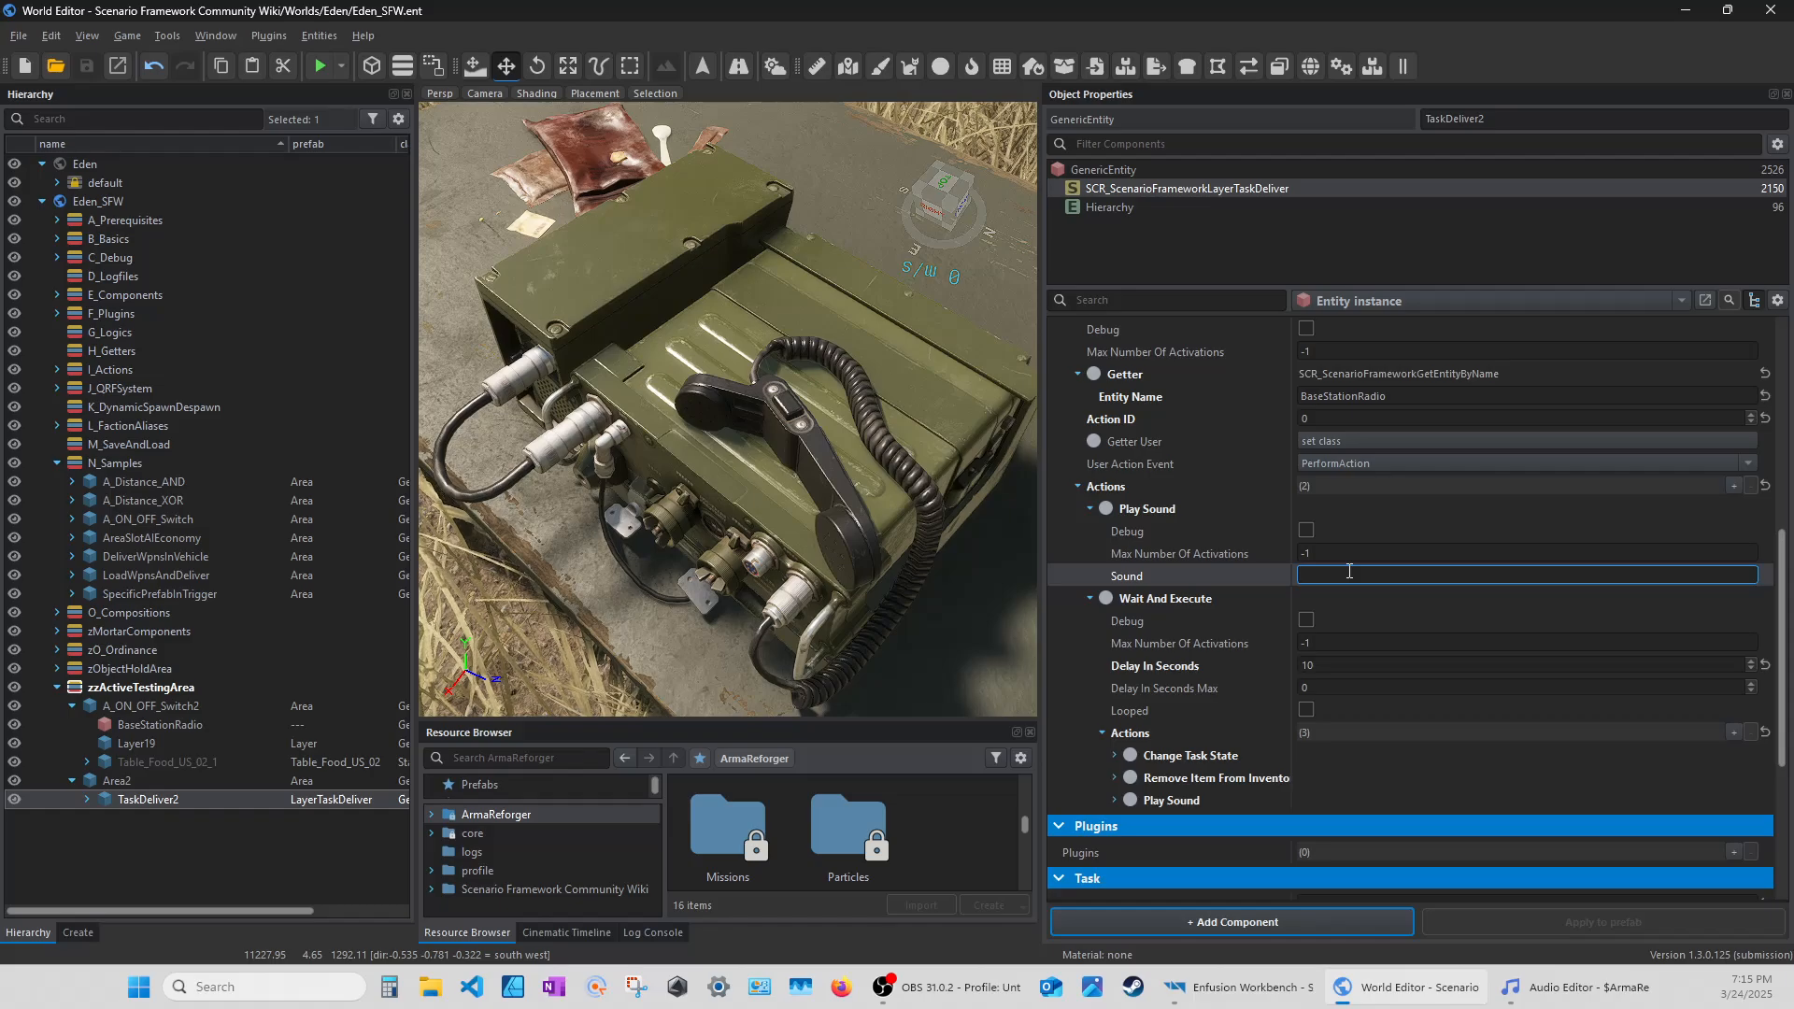
pyautogui.write('SOUND_')
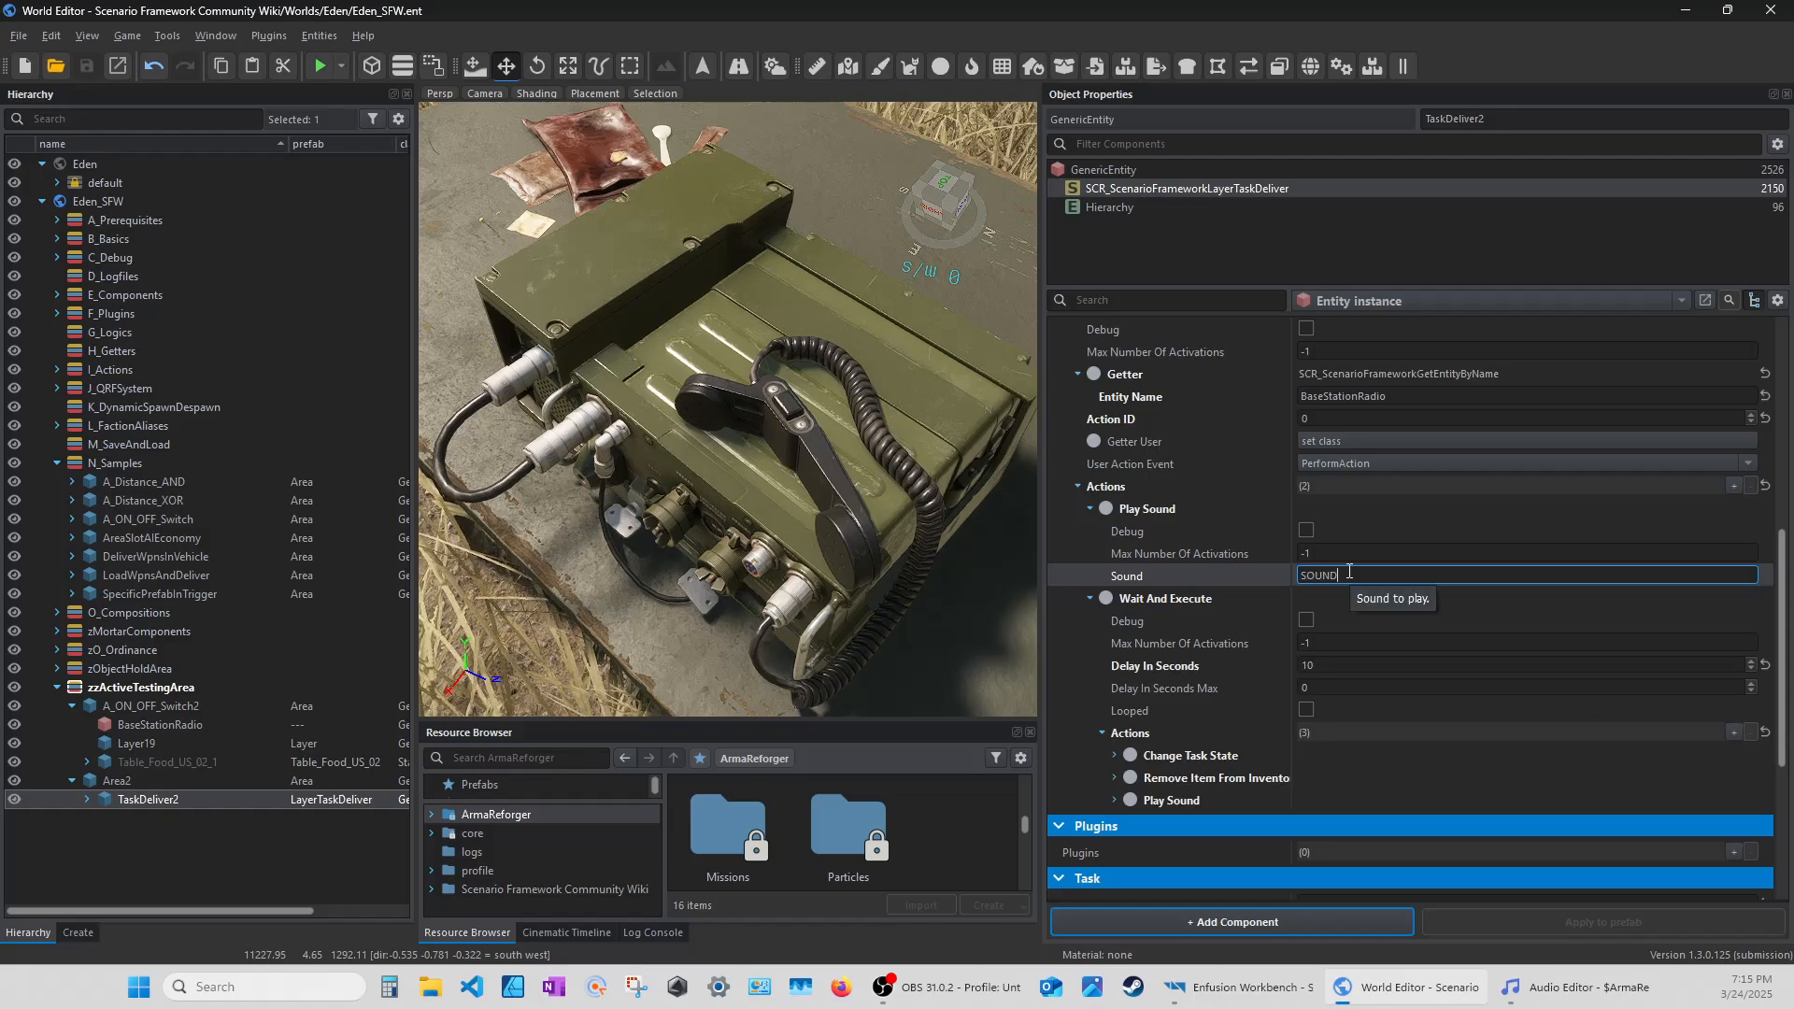
pyautogui.write('HQ_RIF')
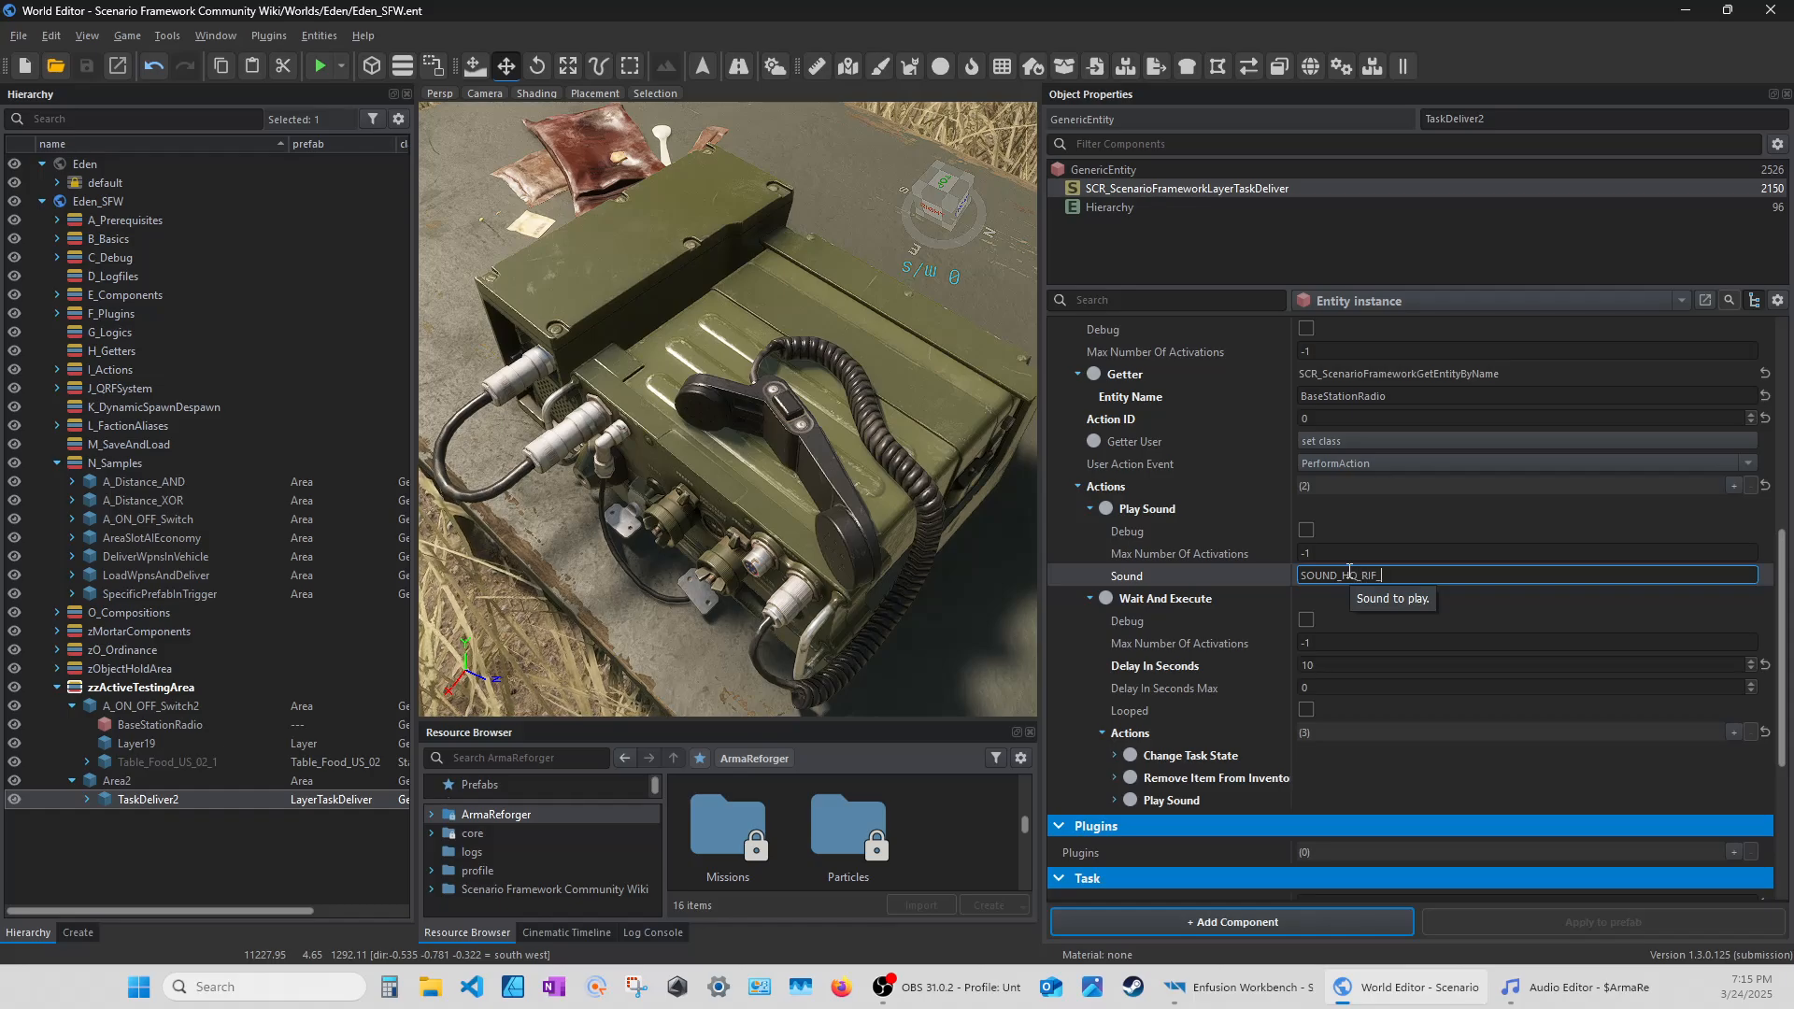
pyautogui.write('_US')
pyautogui.press('Return')
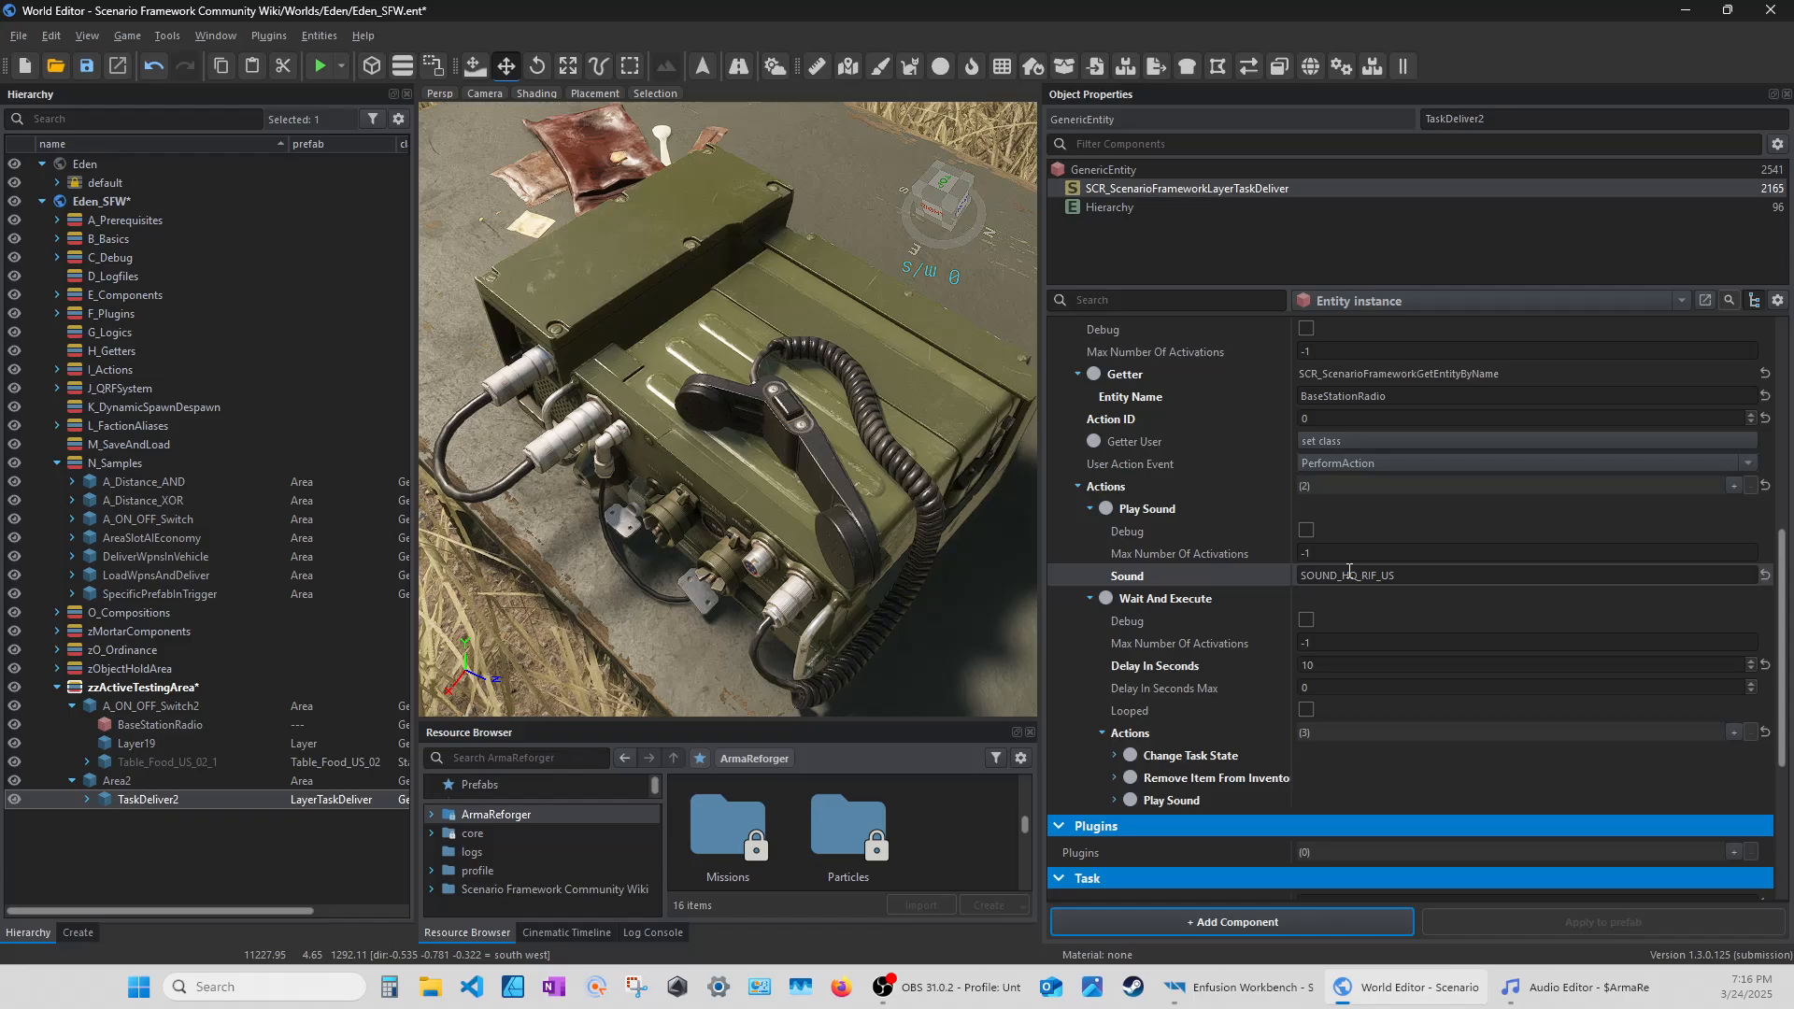
# Collapse the Play Sound action above Wait And Execute and remove it from On User Action Event's Actions.
pyautogui.click(1089, 598)
pyautogui.click(1091, 508)
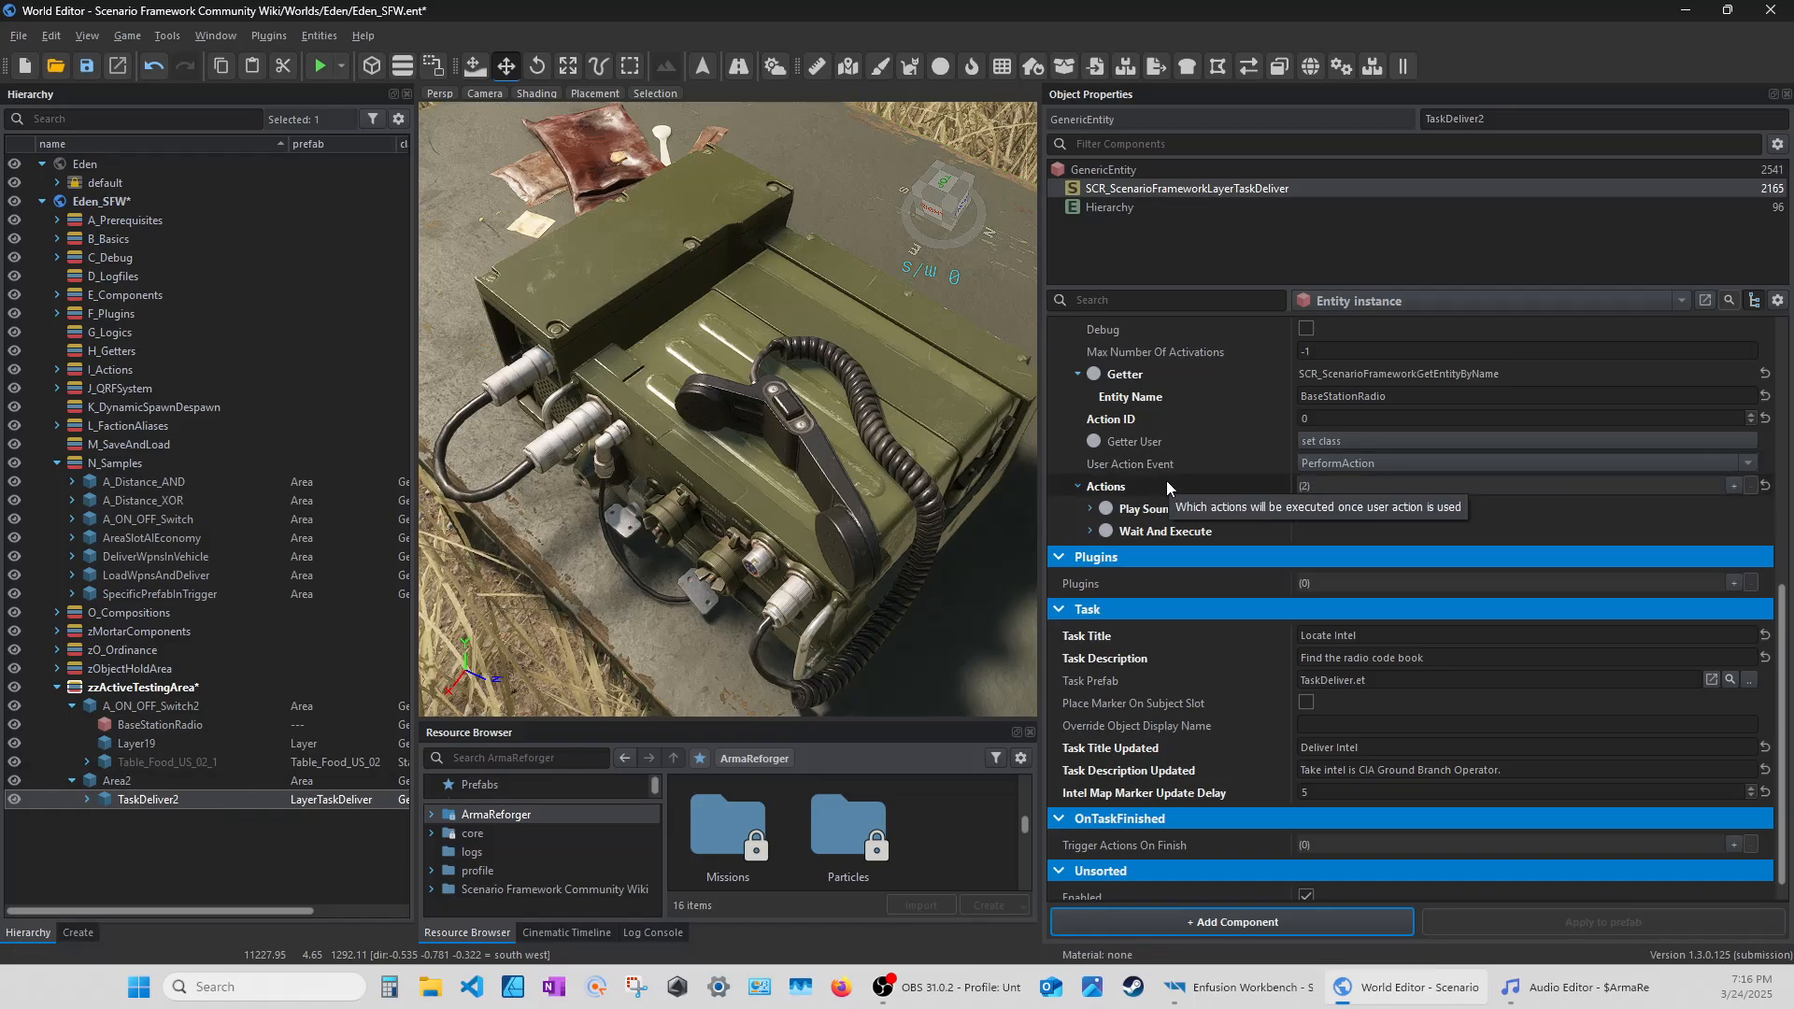
pyautogui.click(1089, 531)
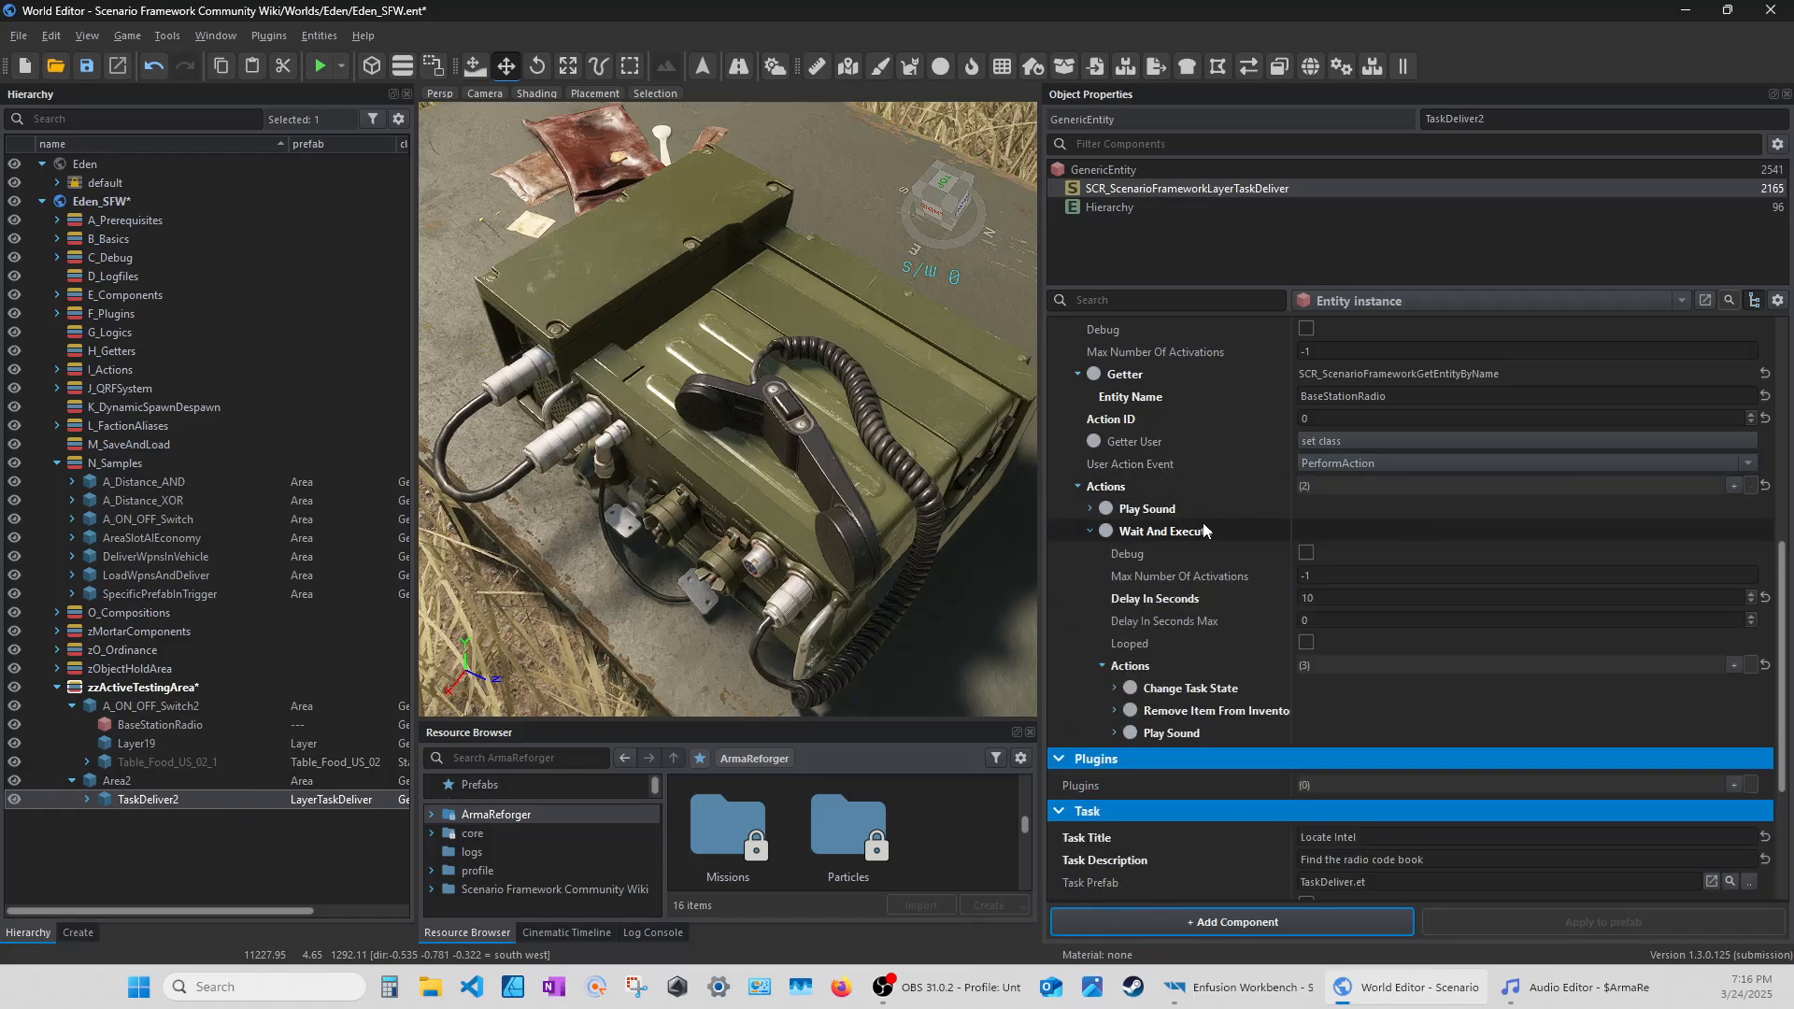
pyautogui.scroll(-2, 1202, 518)
pyautogui.scroll(3, 1120, 605)
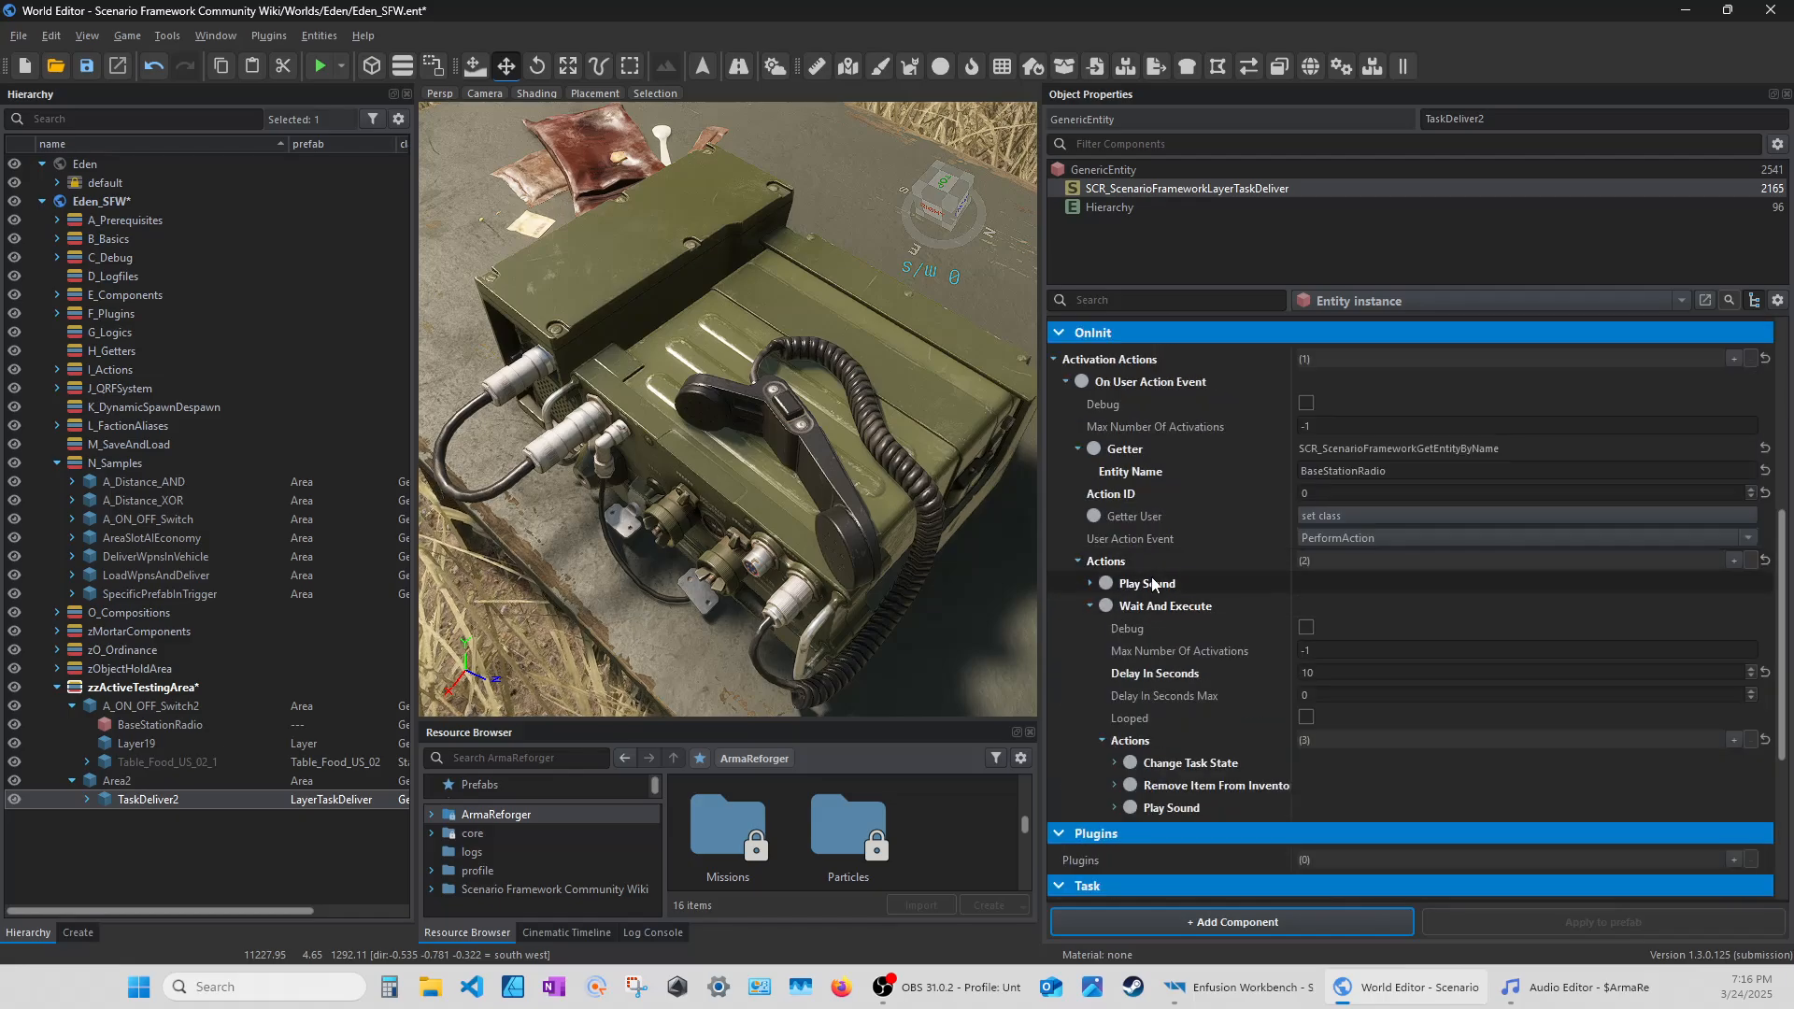
pyautogui.click(1747, 559)
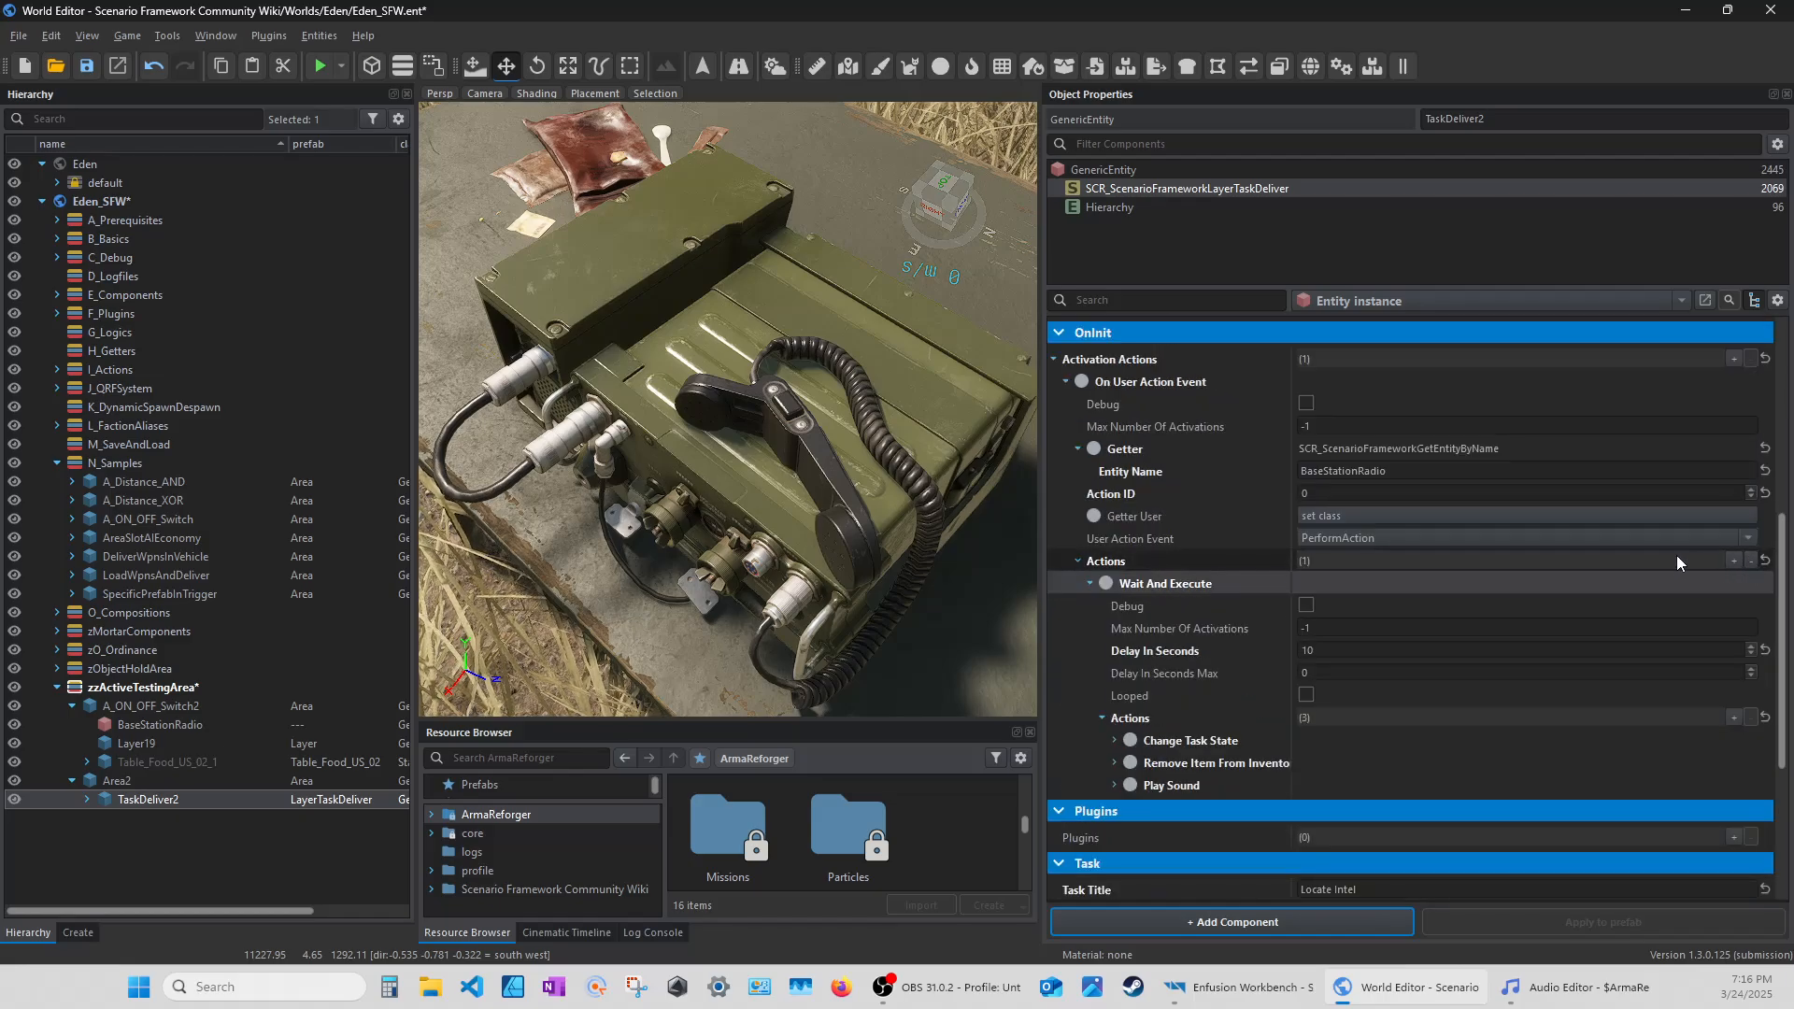
# Add an SCR_ScenarioFrameworkActionPlaySound action to On User Action Event's Actions and move it above Wait And Execute.
pyautogui.click(1734, 561)
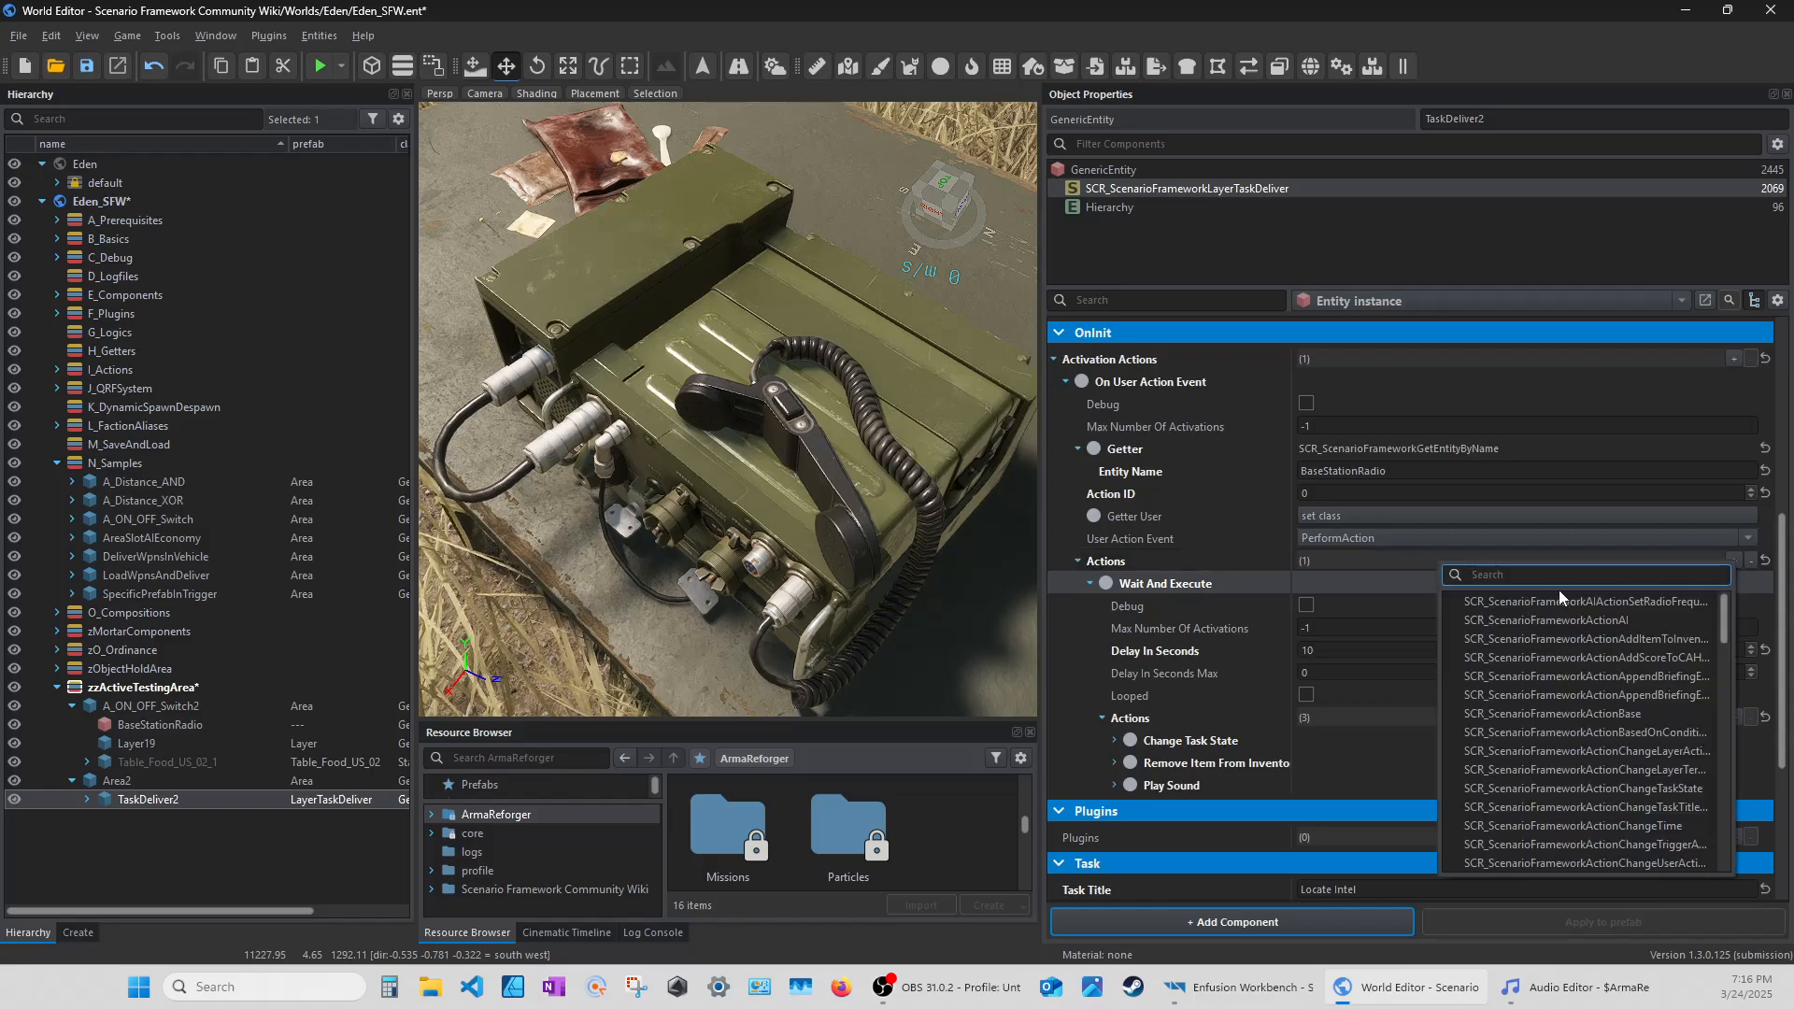
pyautogui.write('play')
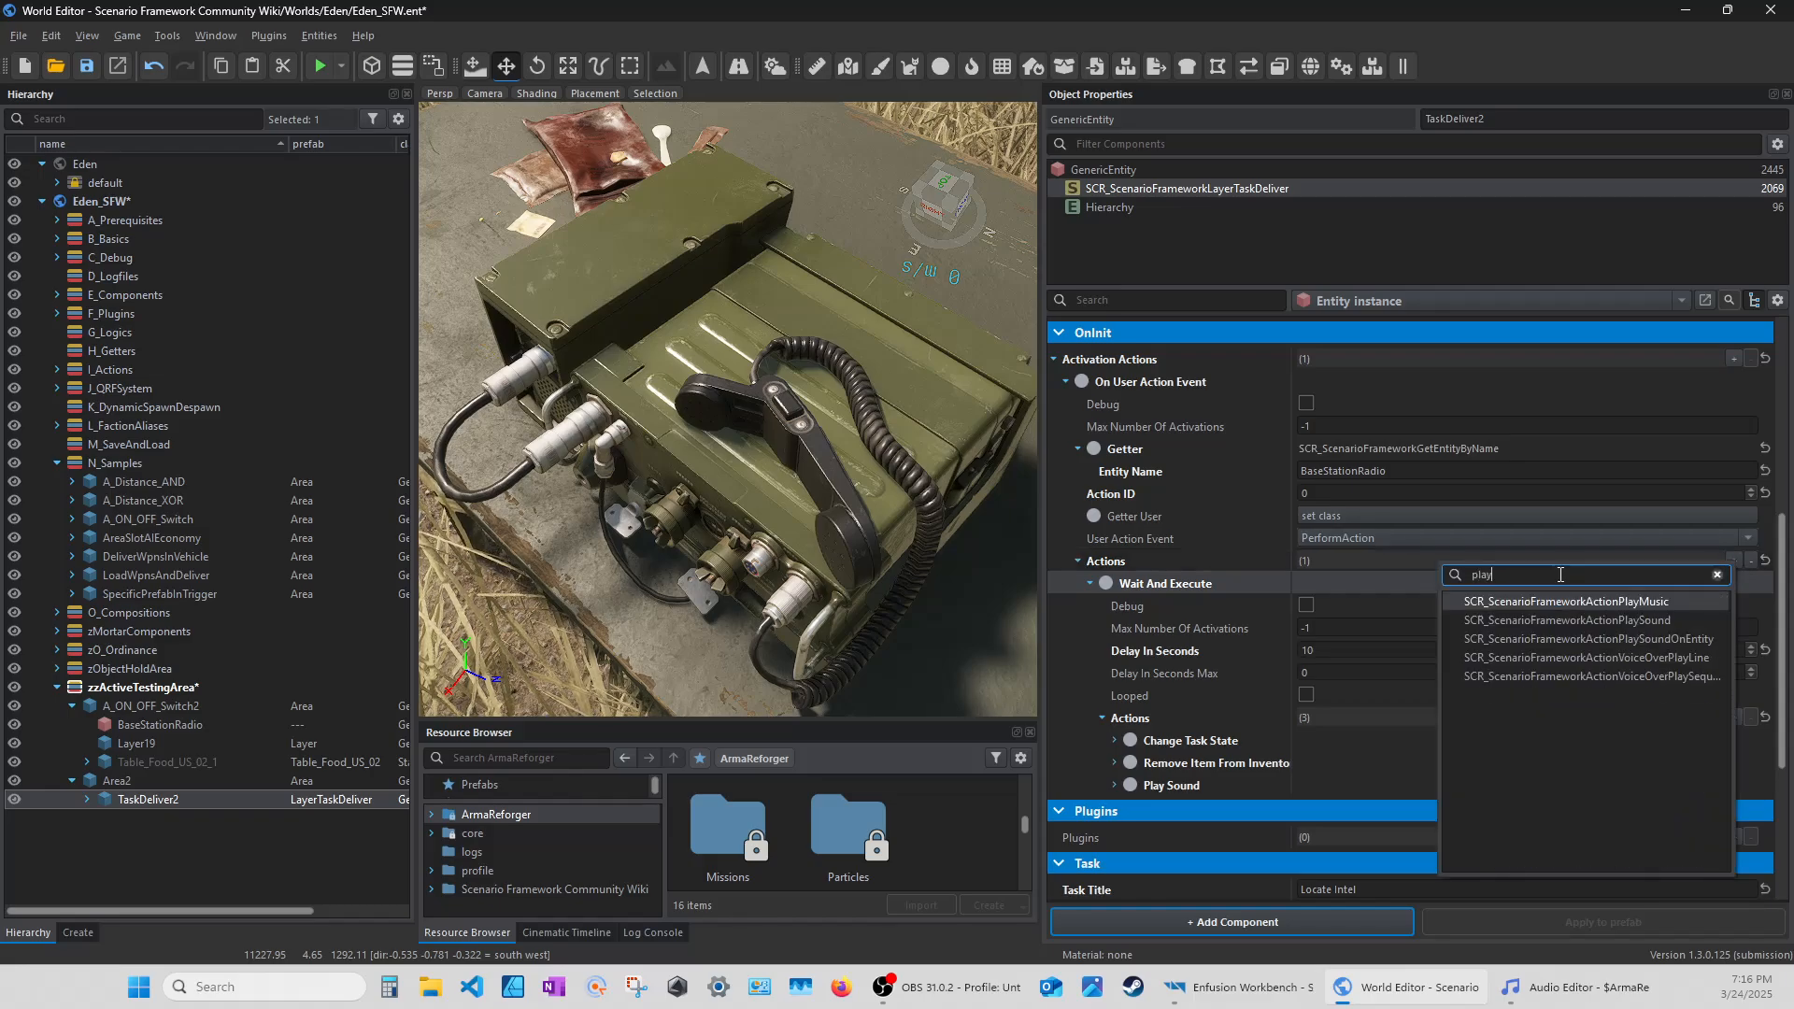
pyautogui.click(1624, 620)
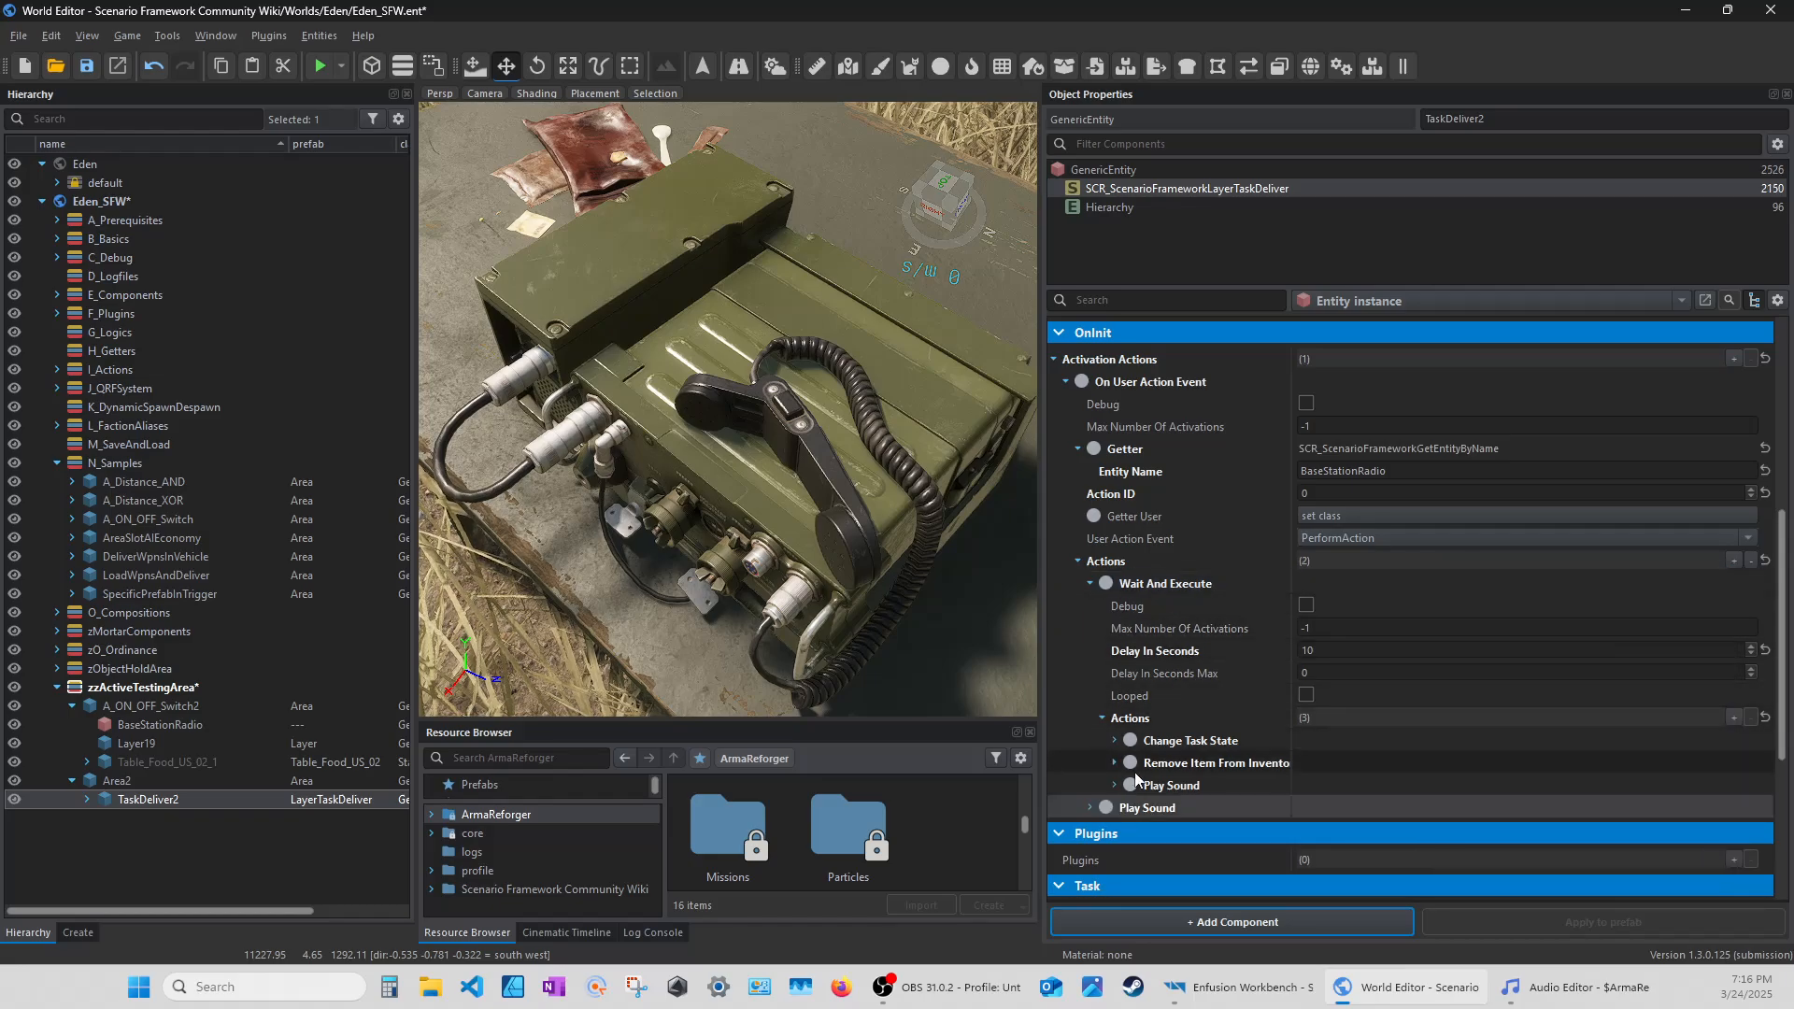
pyautogui.moveTo(1121, 583); pyautogui.dragTo(1130, 586)
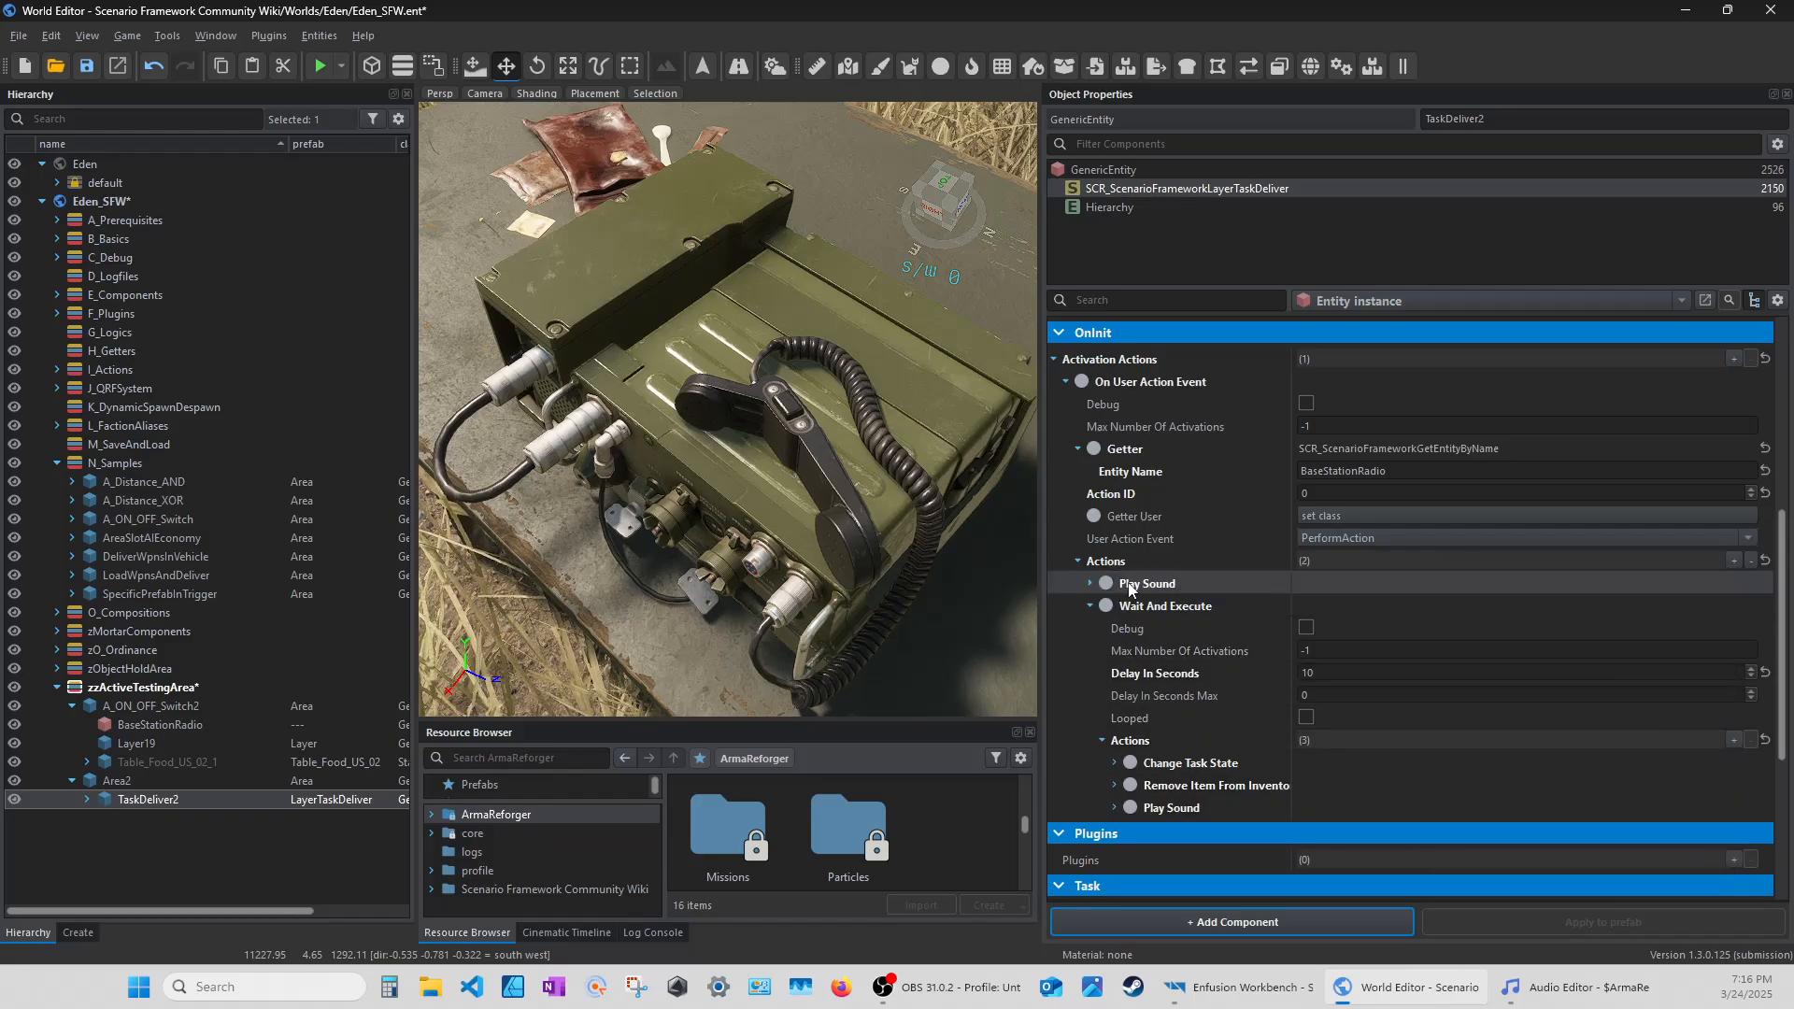
# Set the new Play Sound action's Sound above Wait And Execute to SOUND_HQ_RIF_US and collapse the action.
pyautogui.click(1089, 583)
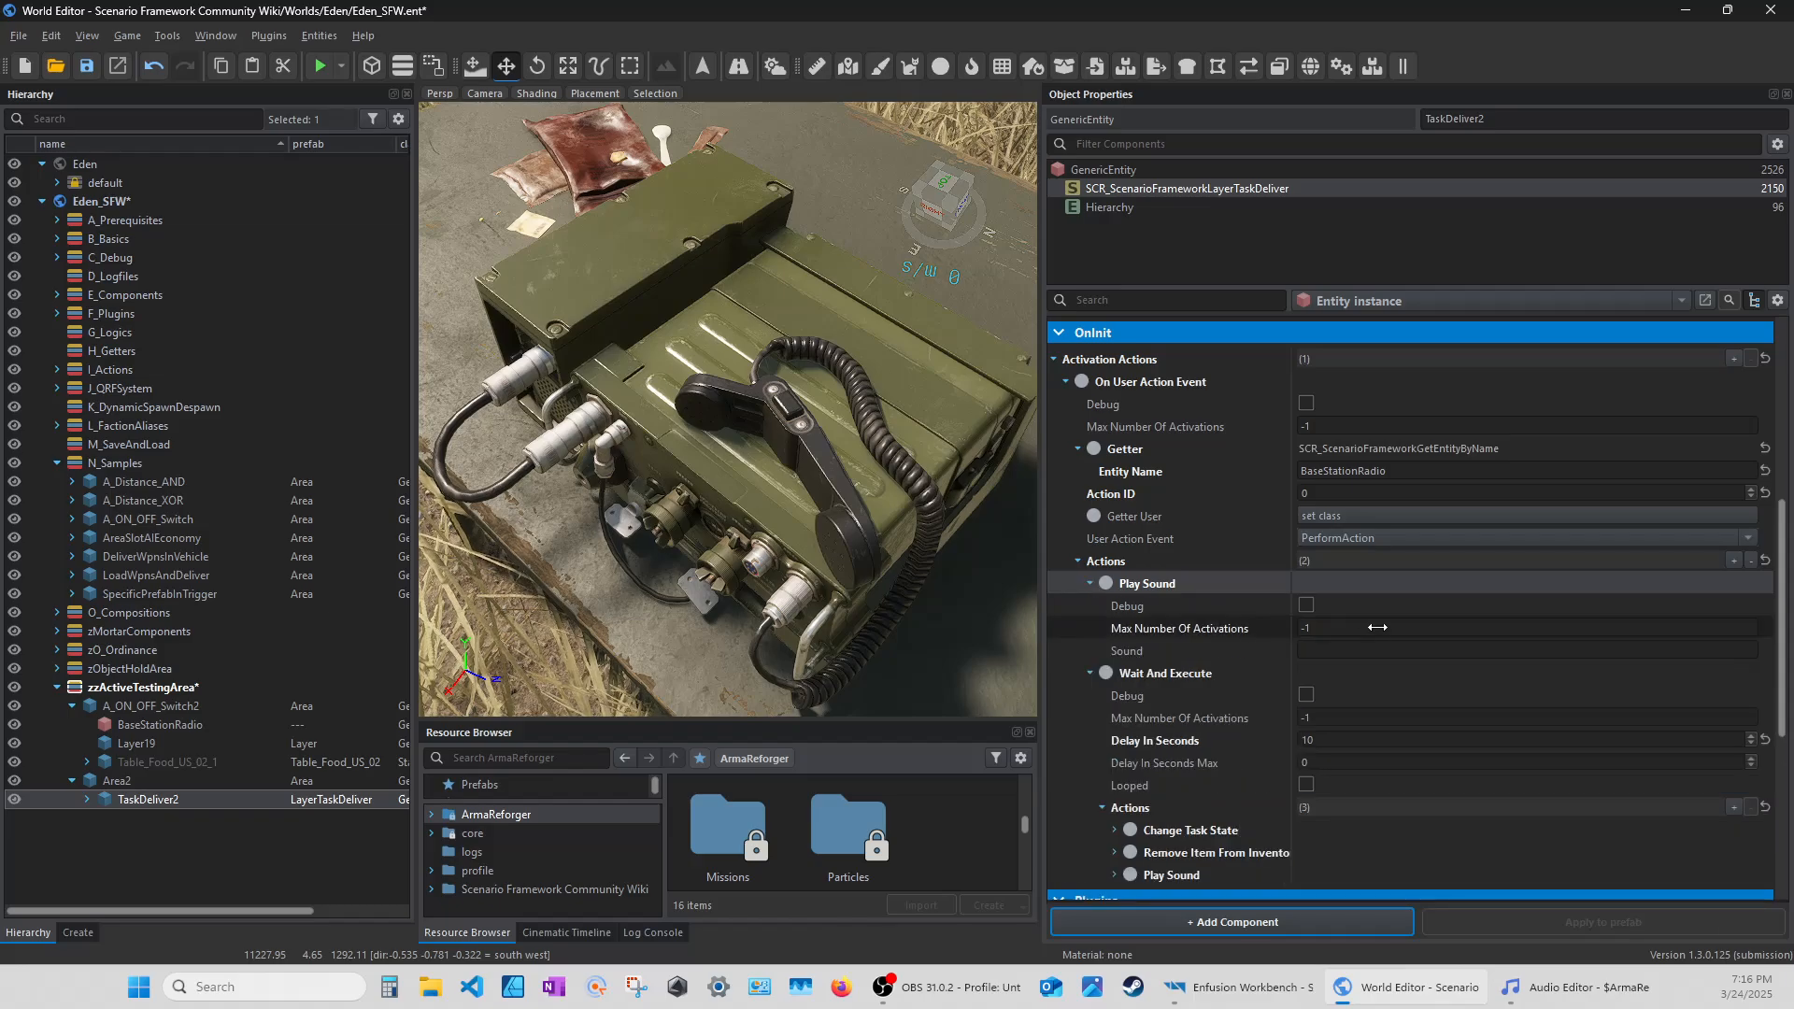
pyautogui.click(1334, 651)
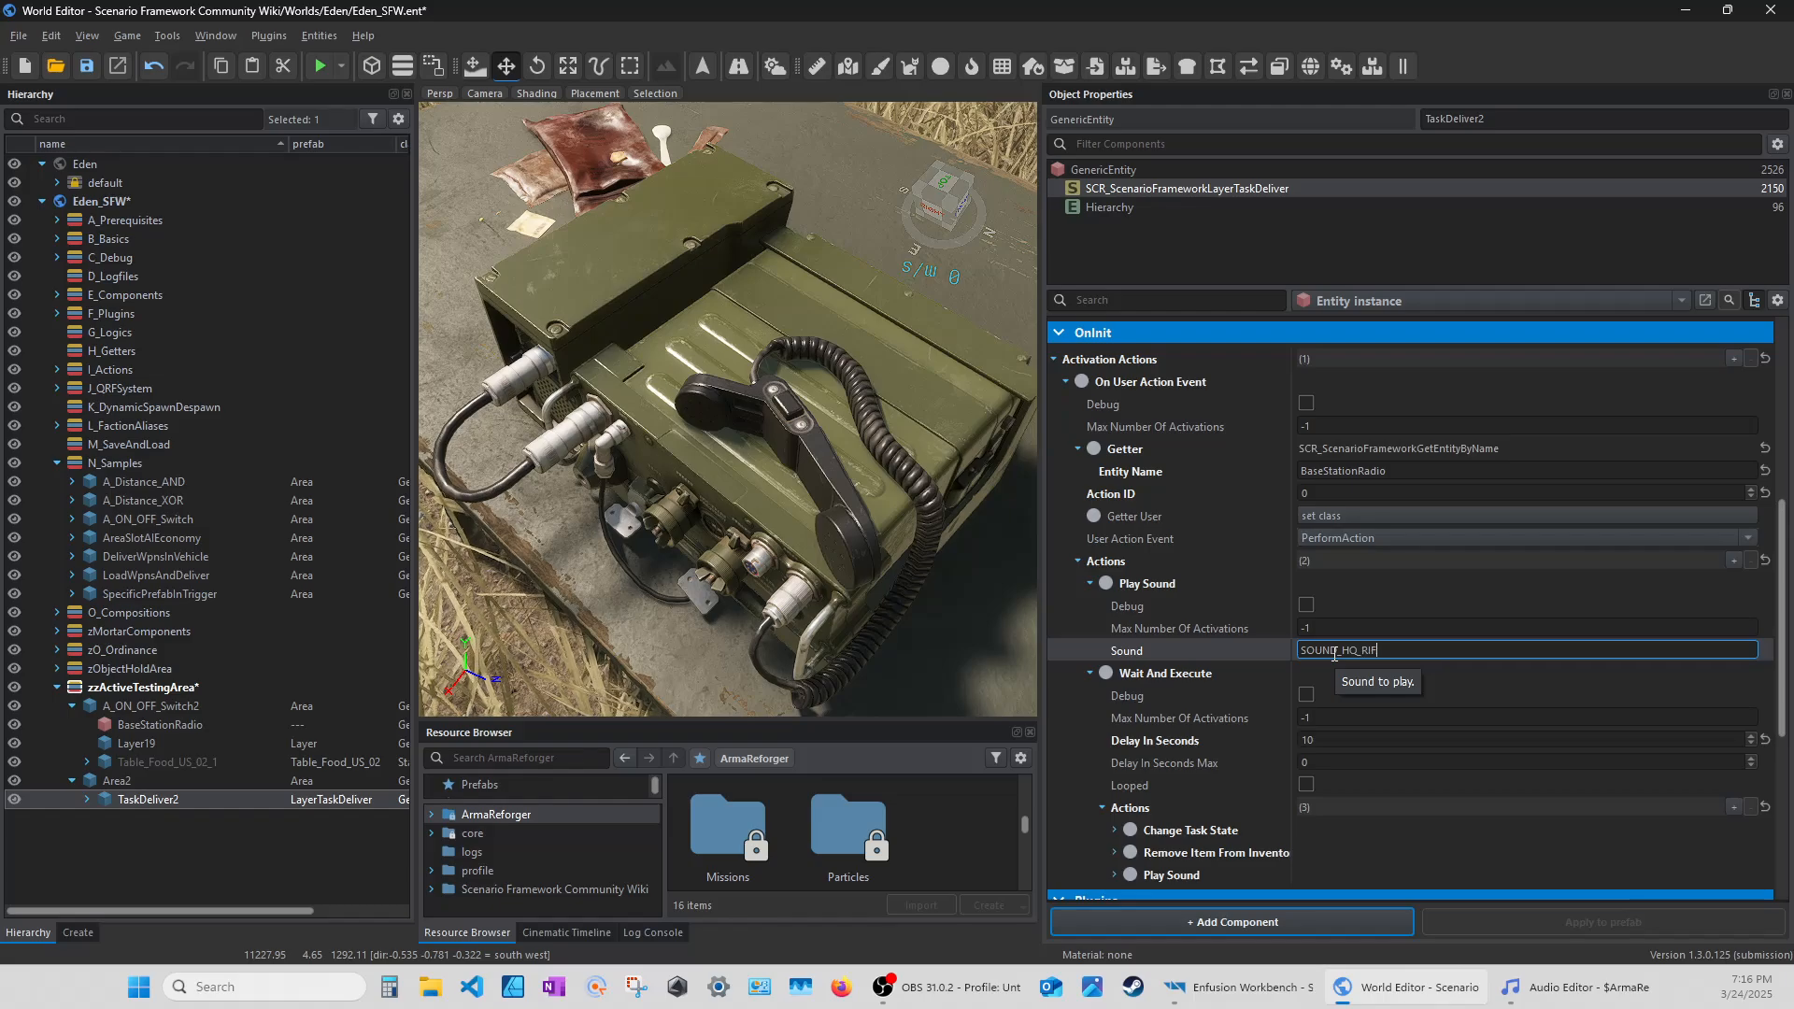
pyautogui.press('Return')
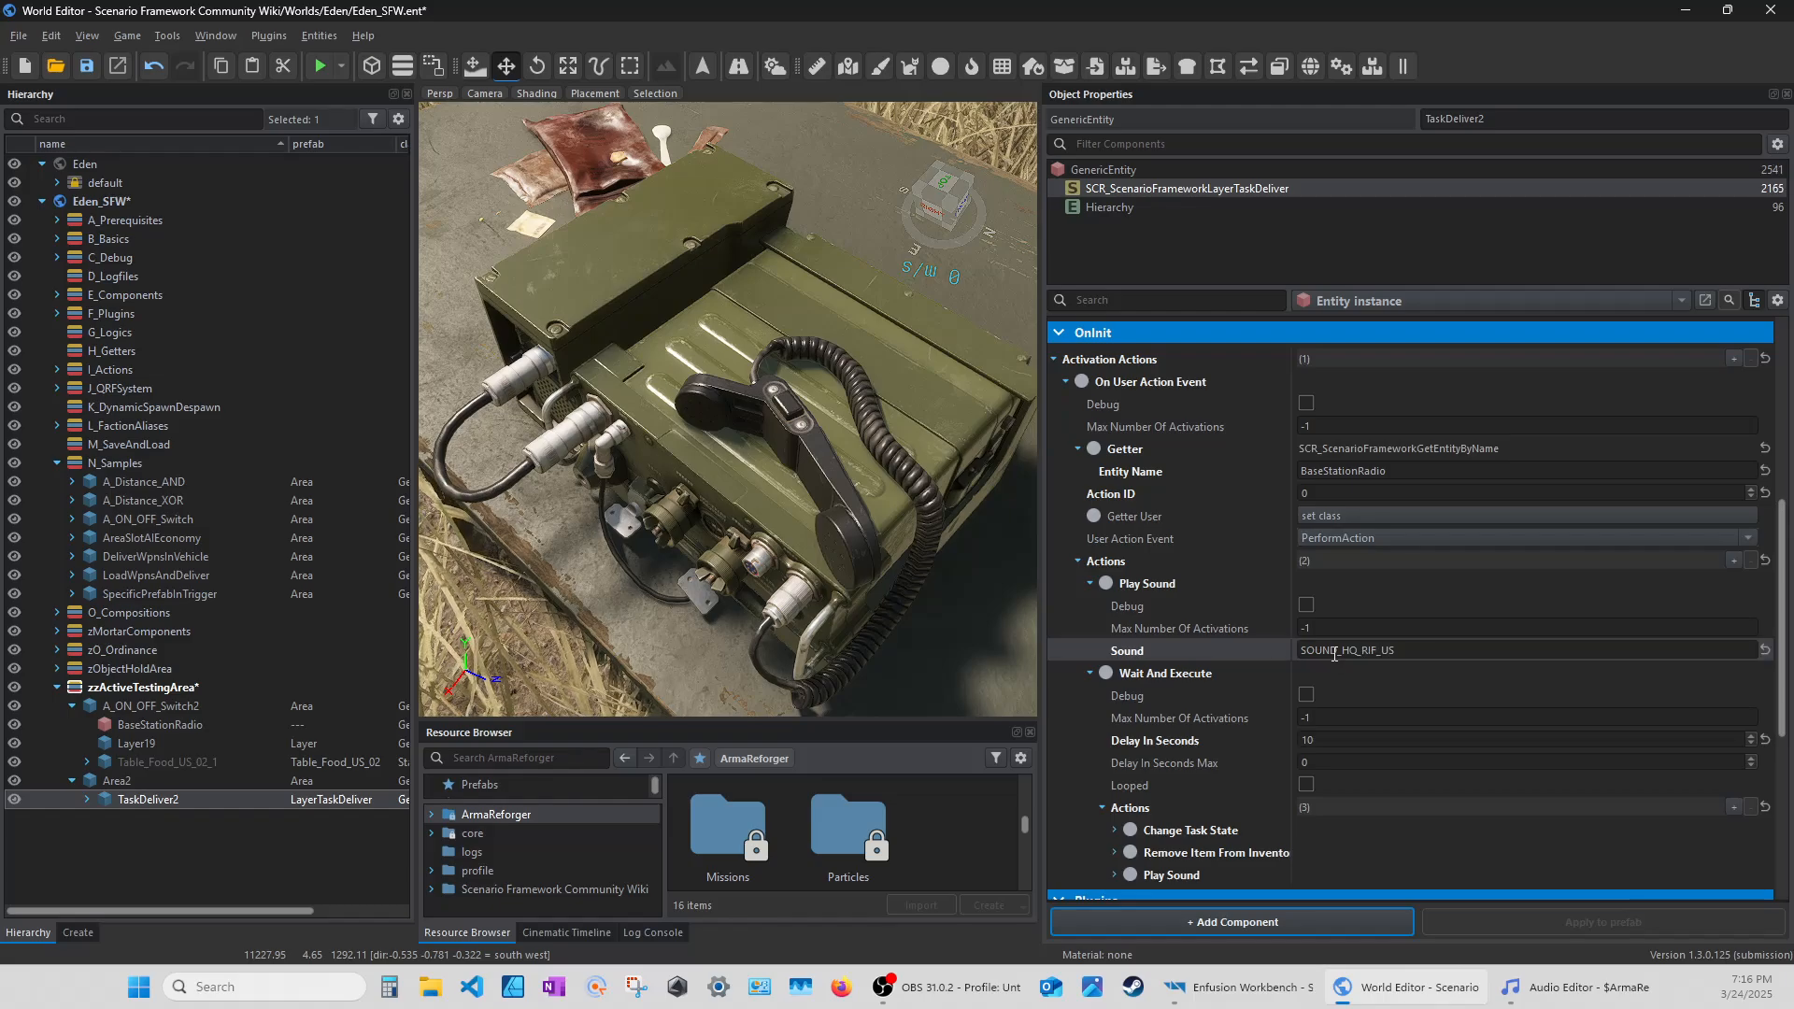
pyautogui.click(1090, 583)
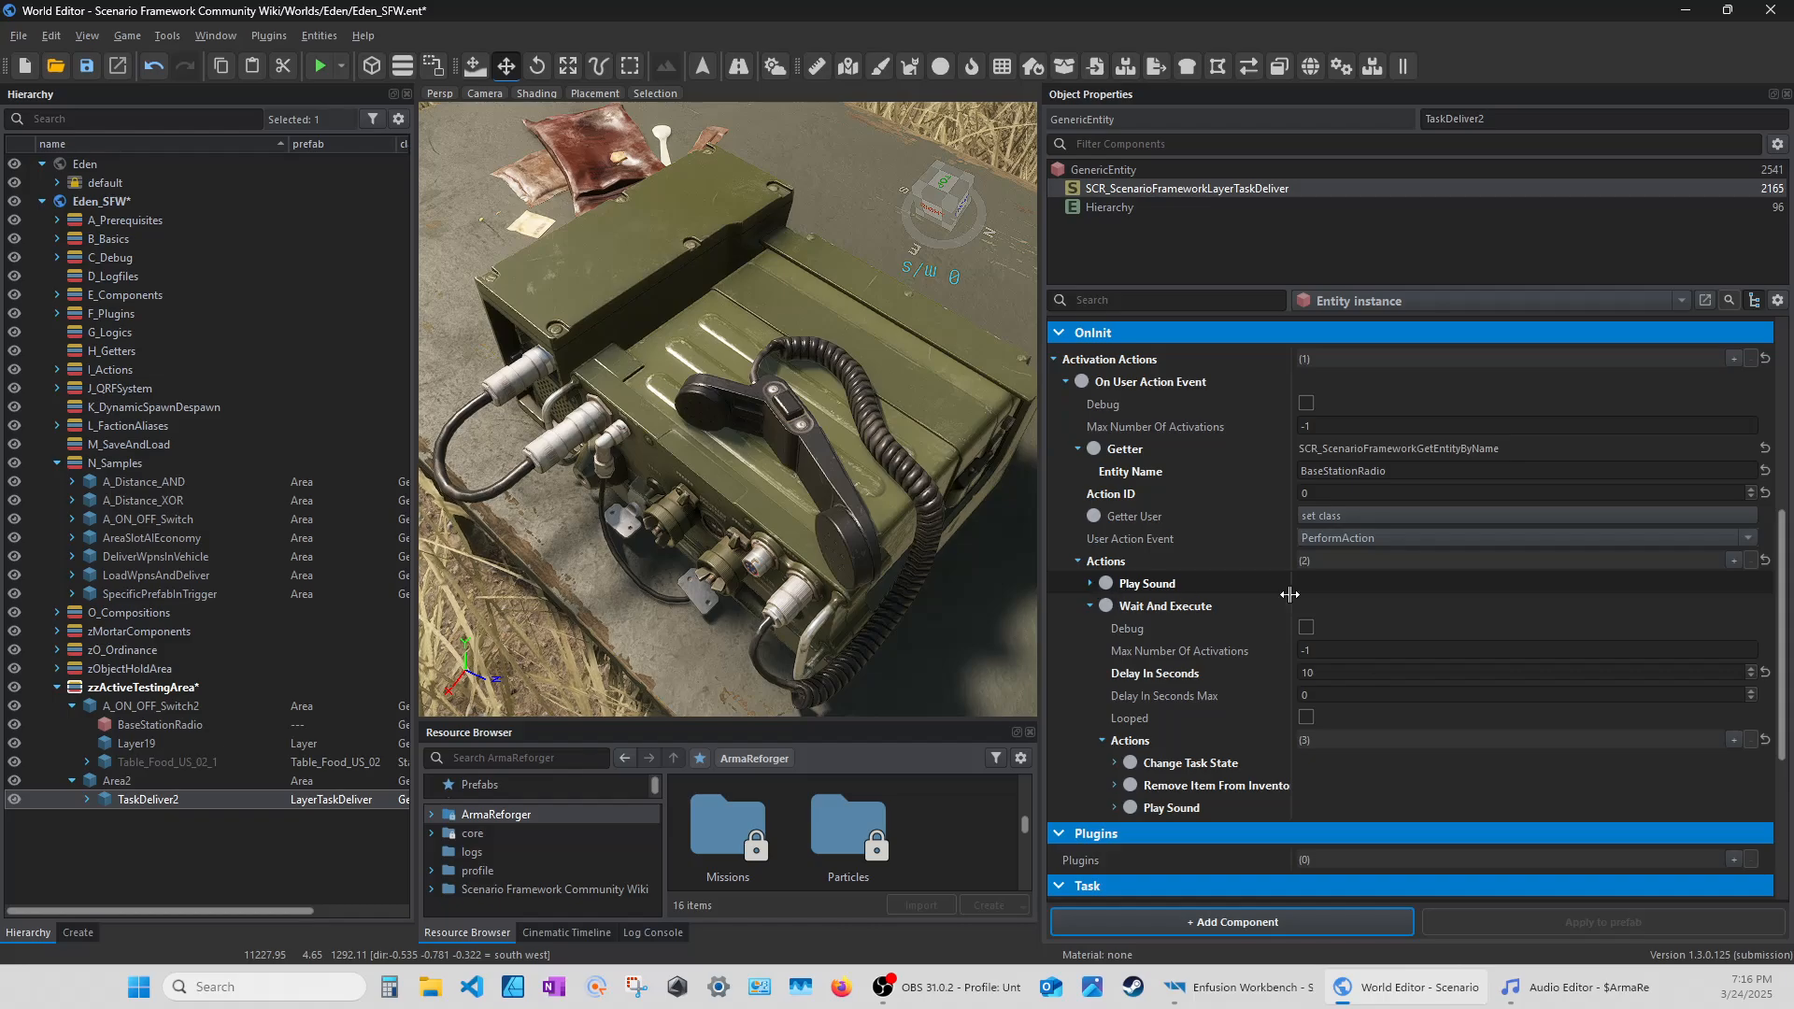
# Add an SCR_ScenarioFrameworkActionSpawnObjects action to On User Action Event's Actions and move it above Wait And Execute.
pyautogui.click(1731, 559)
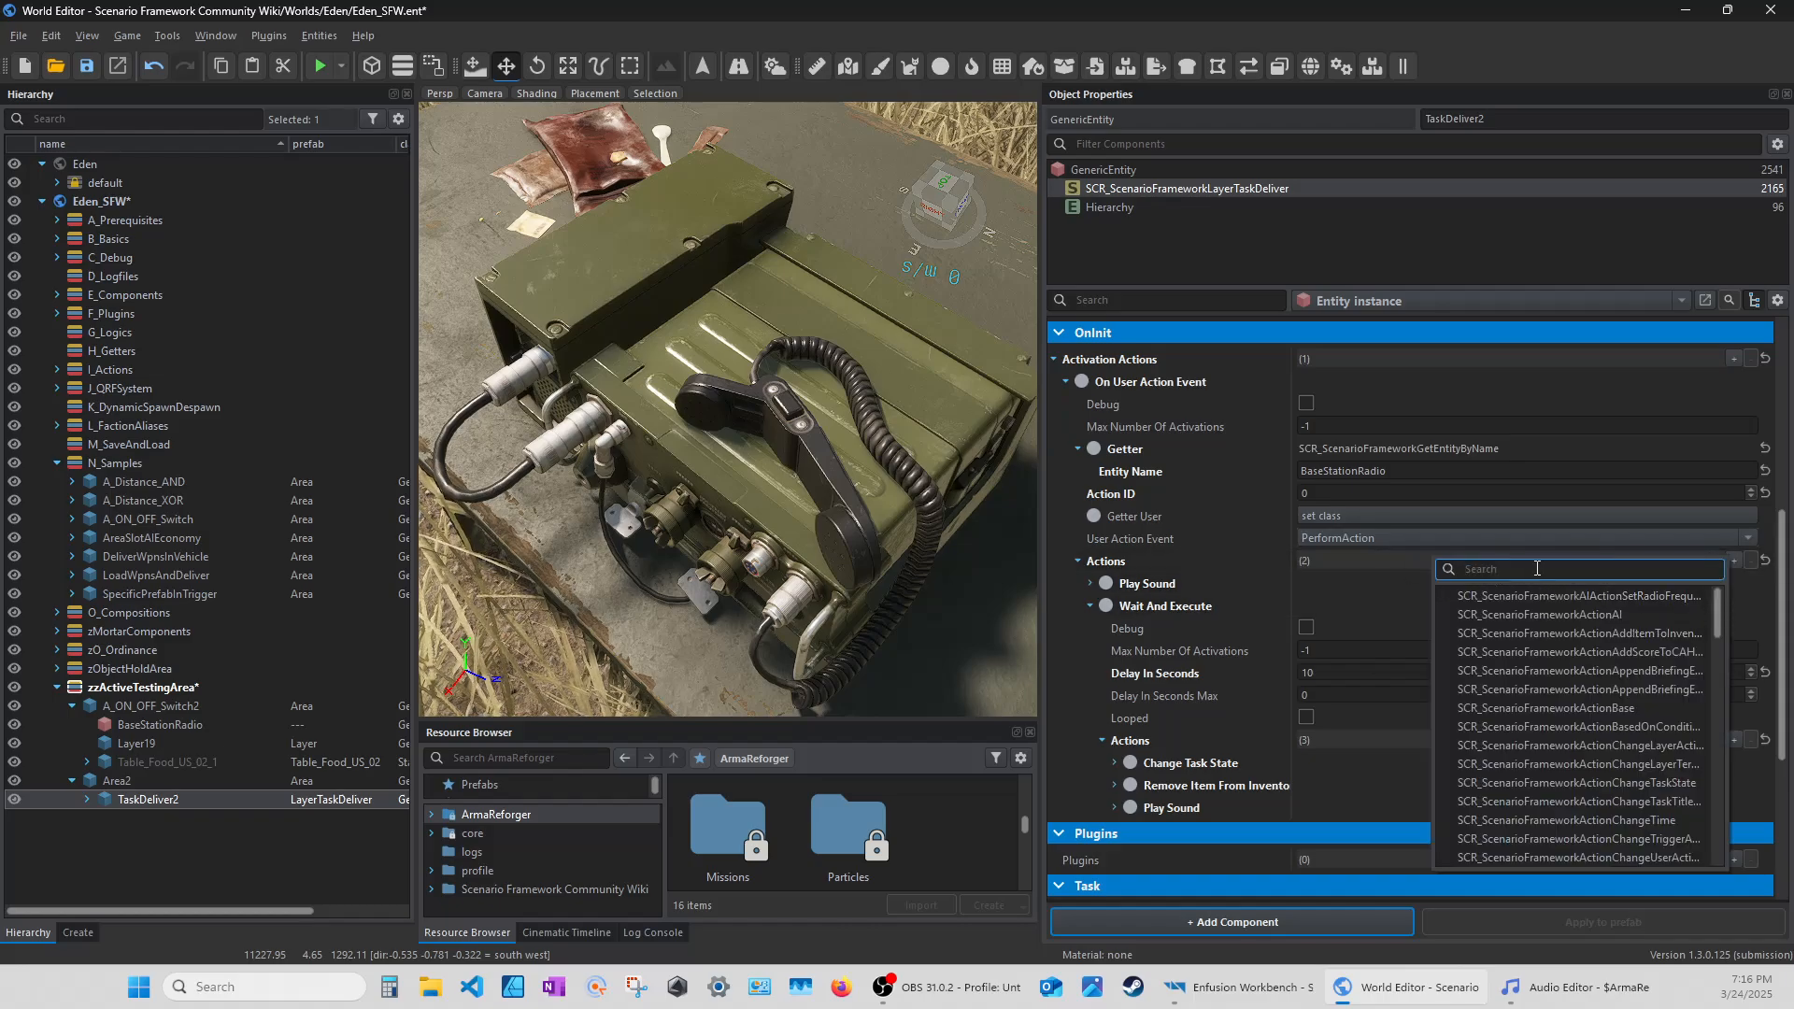
pyautogui.write('spawn')
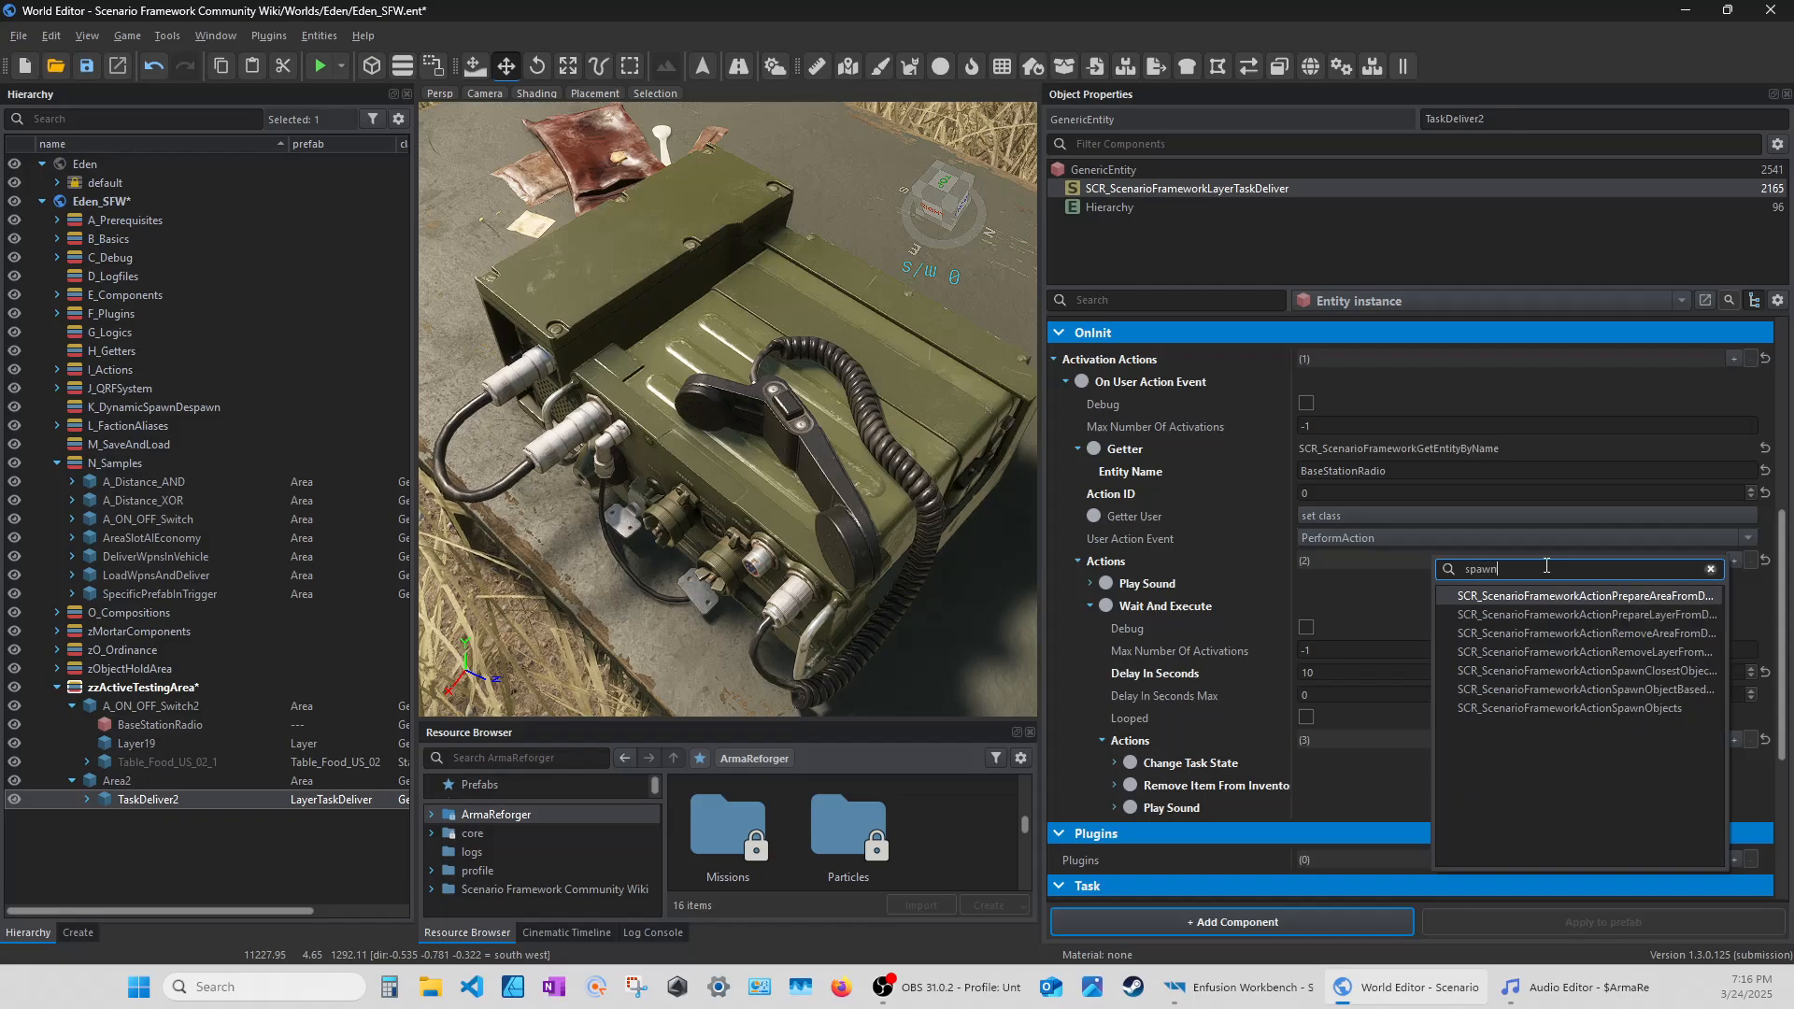
pyautogui.click(1496, 707)
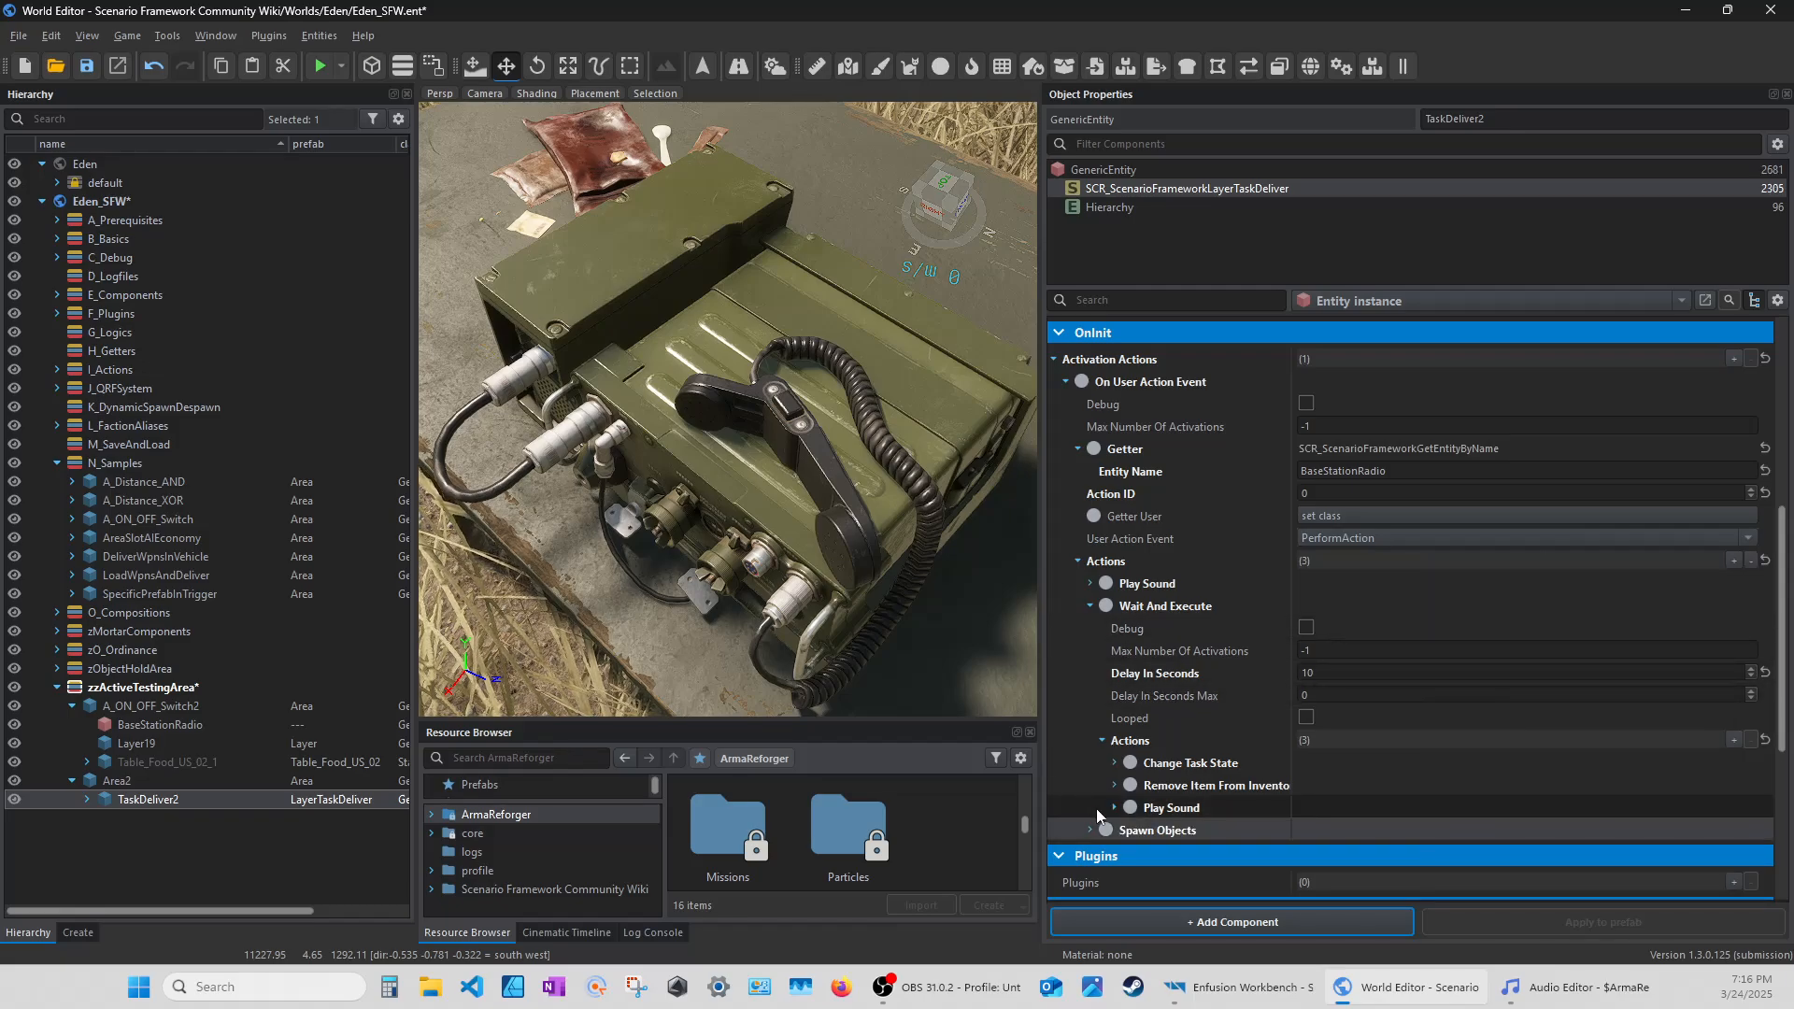
pyautogui.moveTo(1158, 638); pyautogui.dragTo(1140, 600)
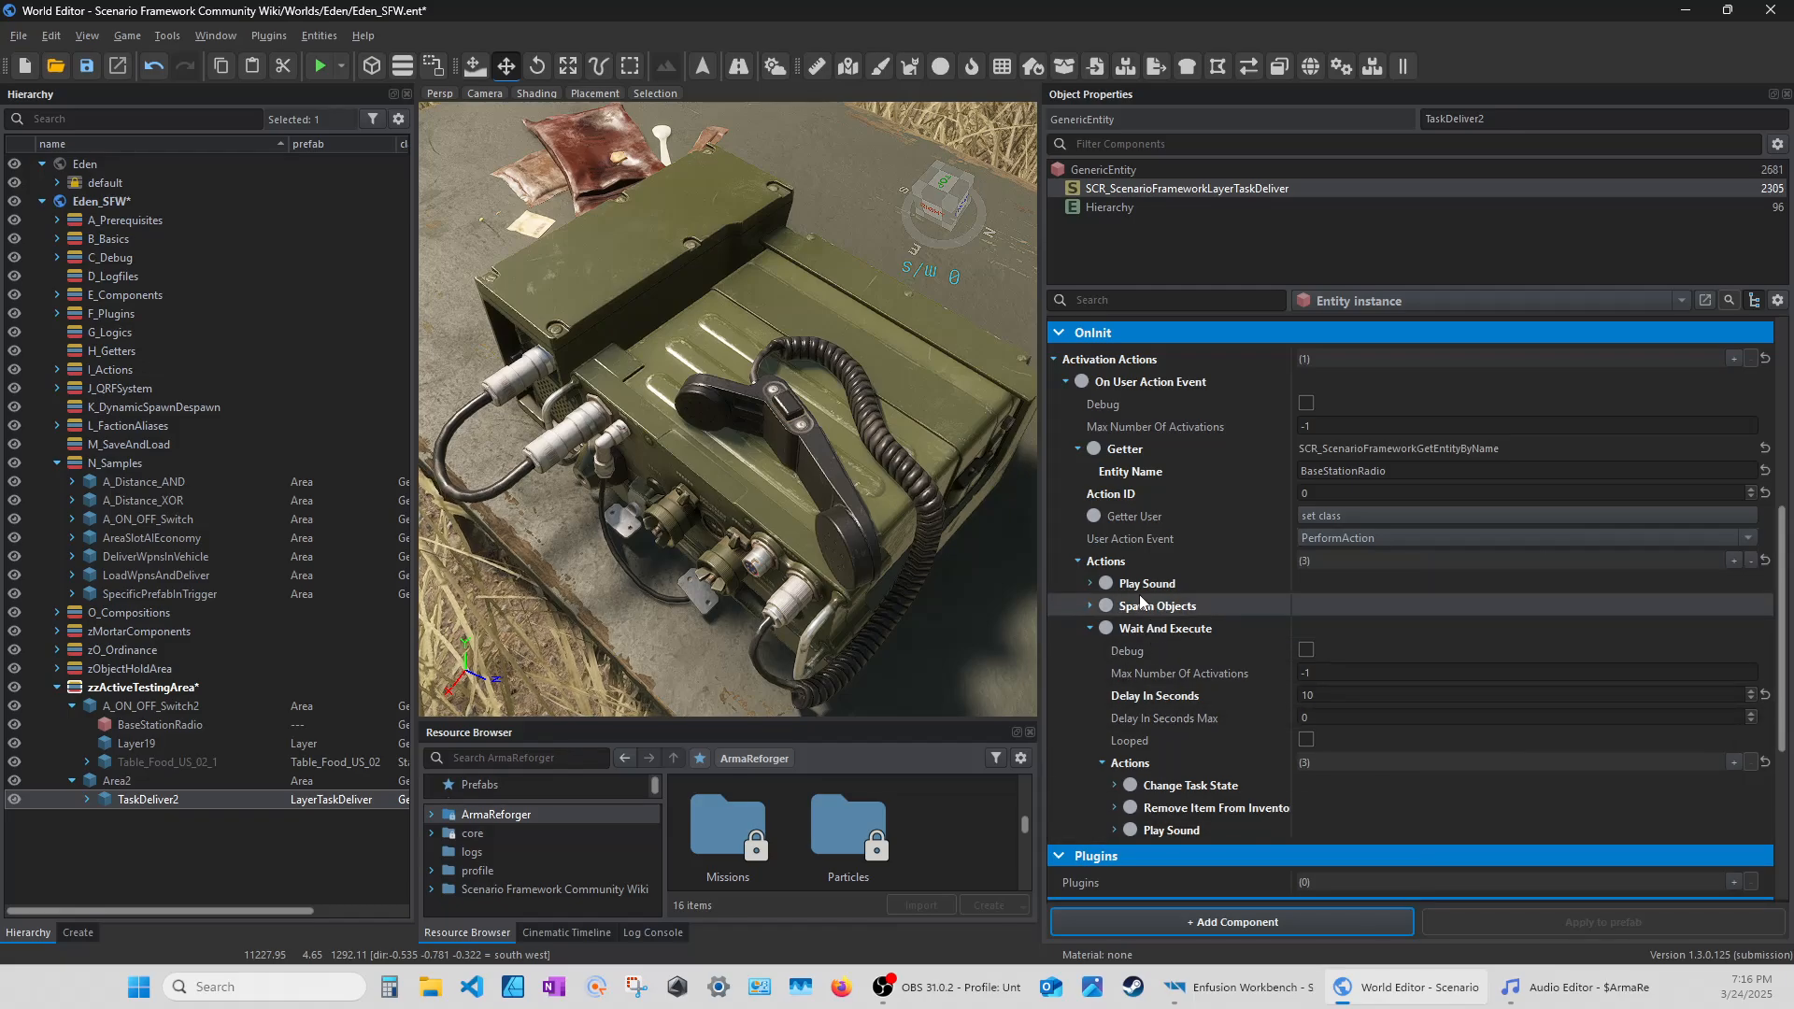
# Add an entry to the Spawn Objects action's Name Of Objects To Spawn On Activation and set it to Layer18, checking TaskDeliver2's child layers for the name.
pyautogui.click(1090, 603)
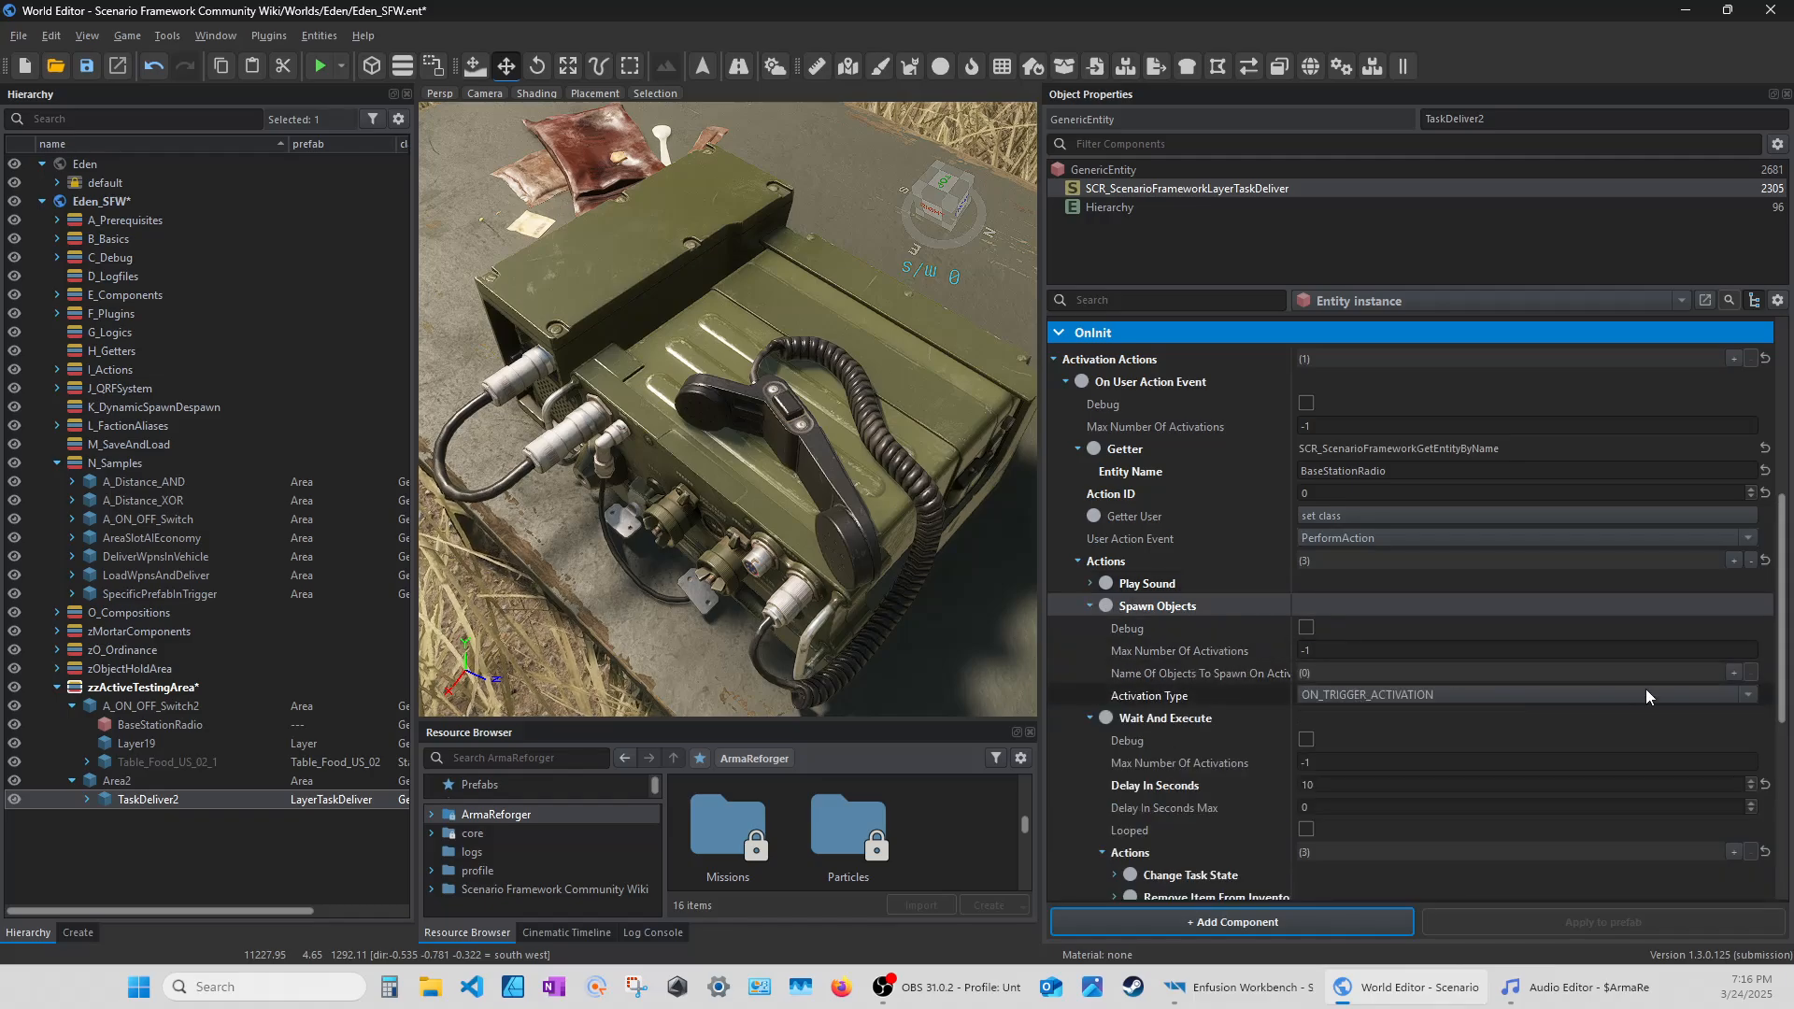
pyautogui.click(1733, 673)
pyautogui.click(1378, 696)
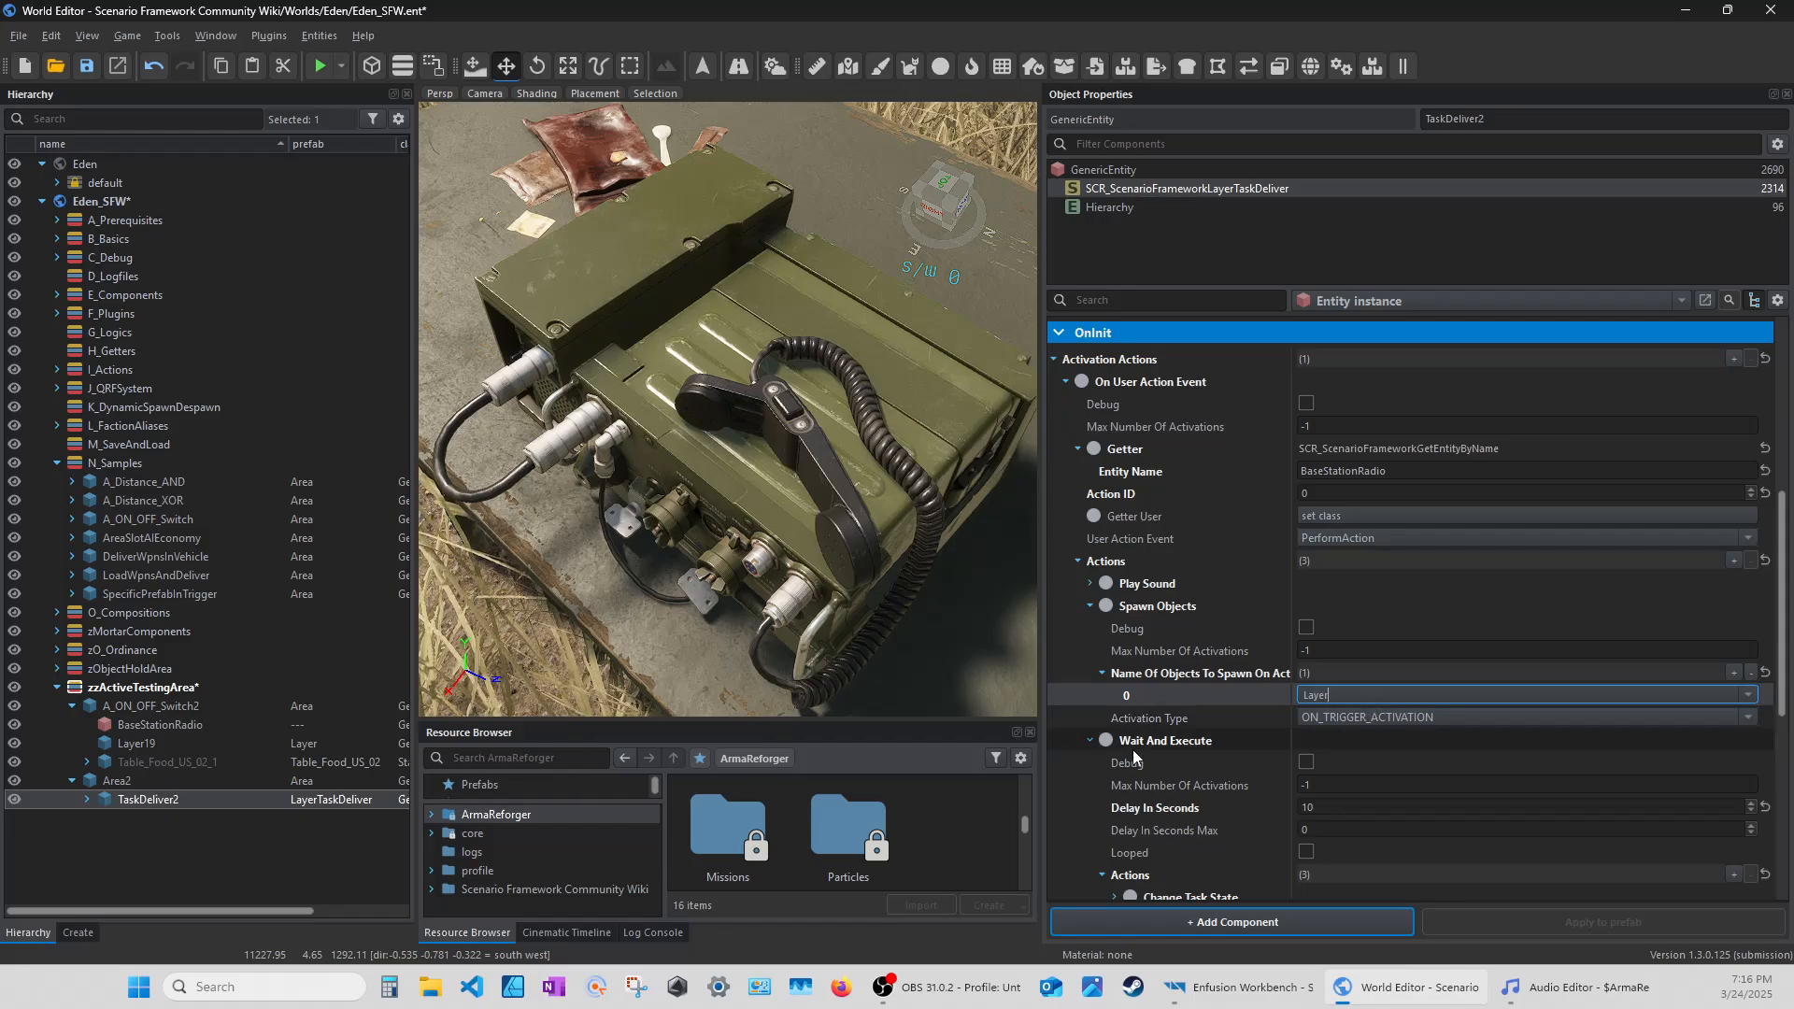
pyautogui.click(87, 799)
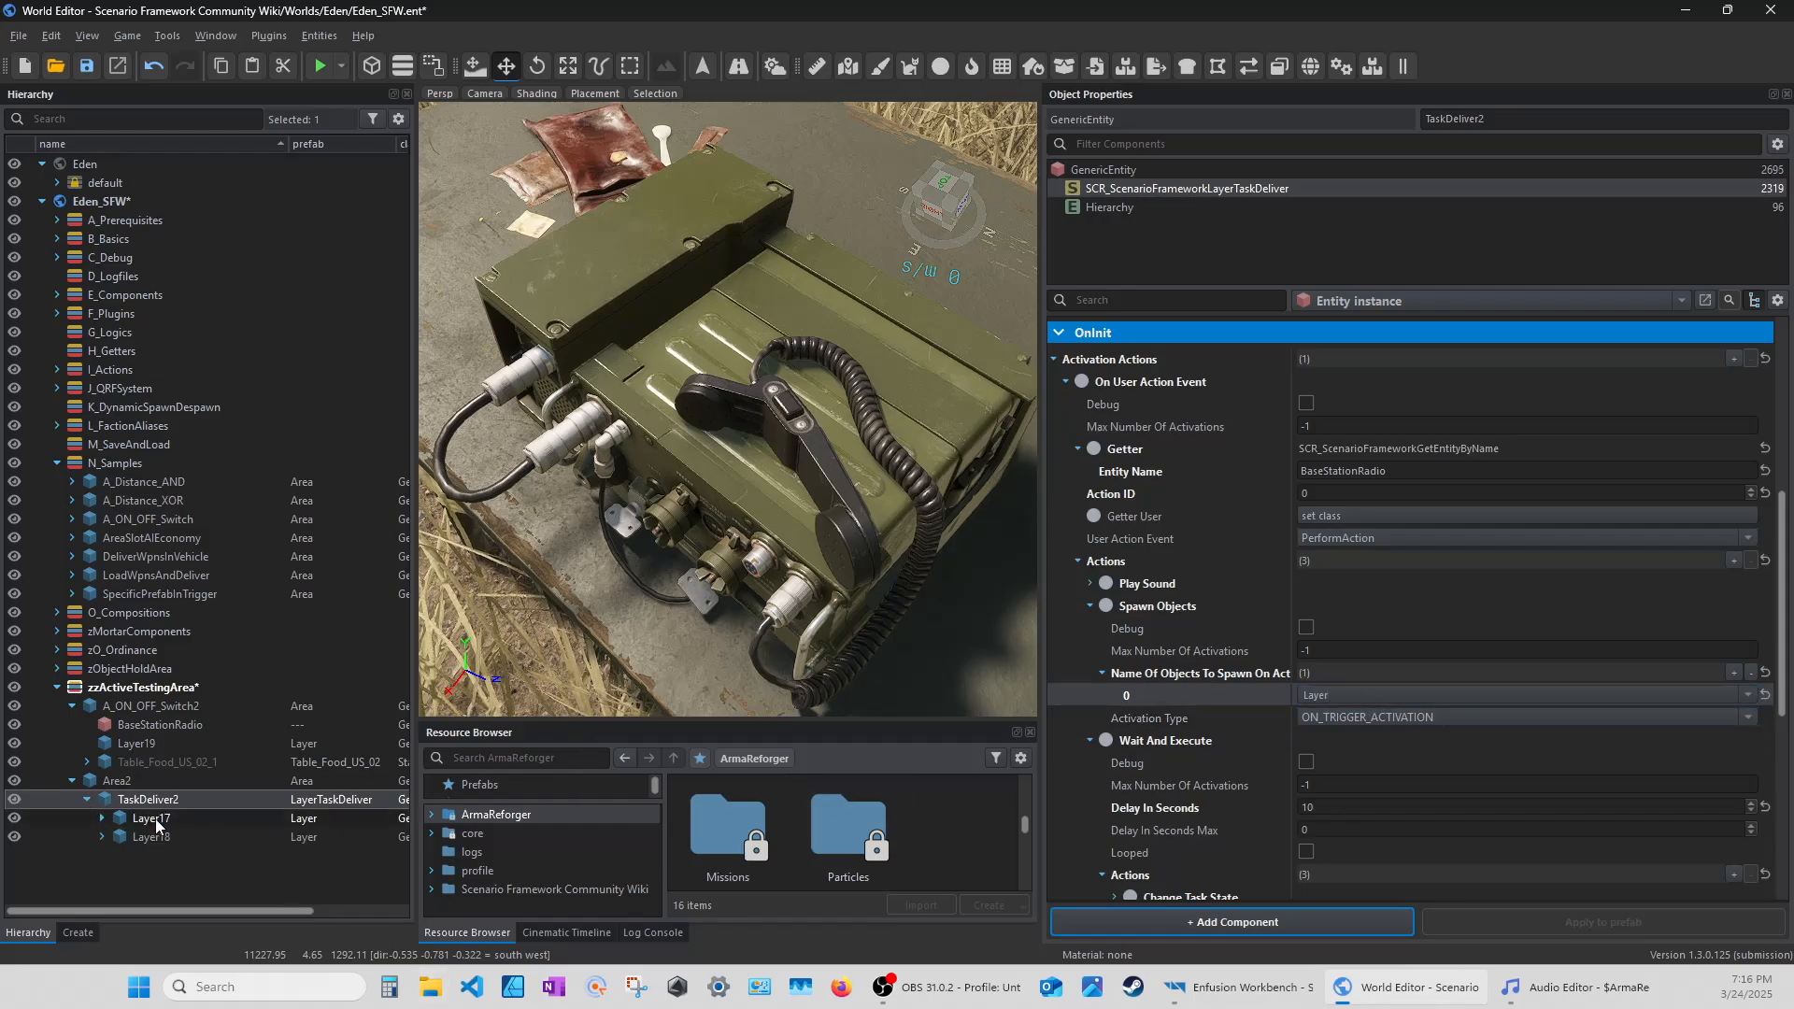
pyautogui.click(102, 817)
pyautogui.click(102, 855)
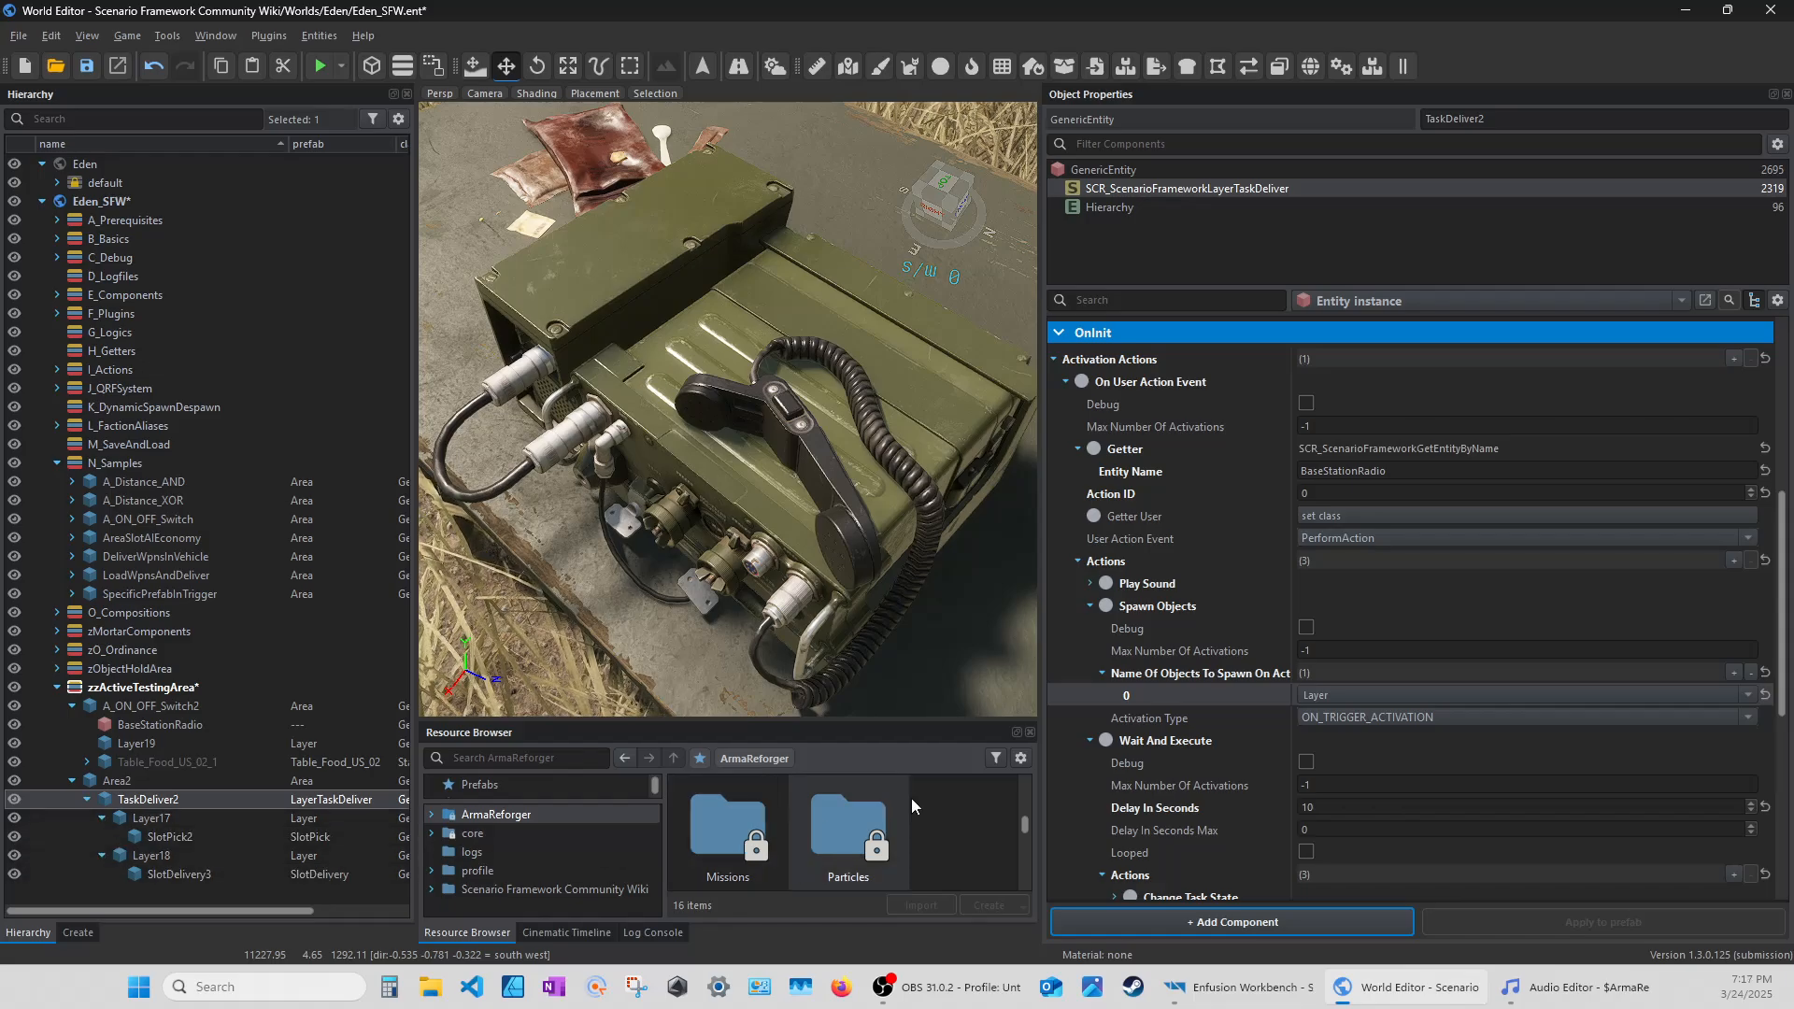
pyautogui.click(1369, 693)
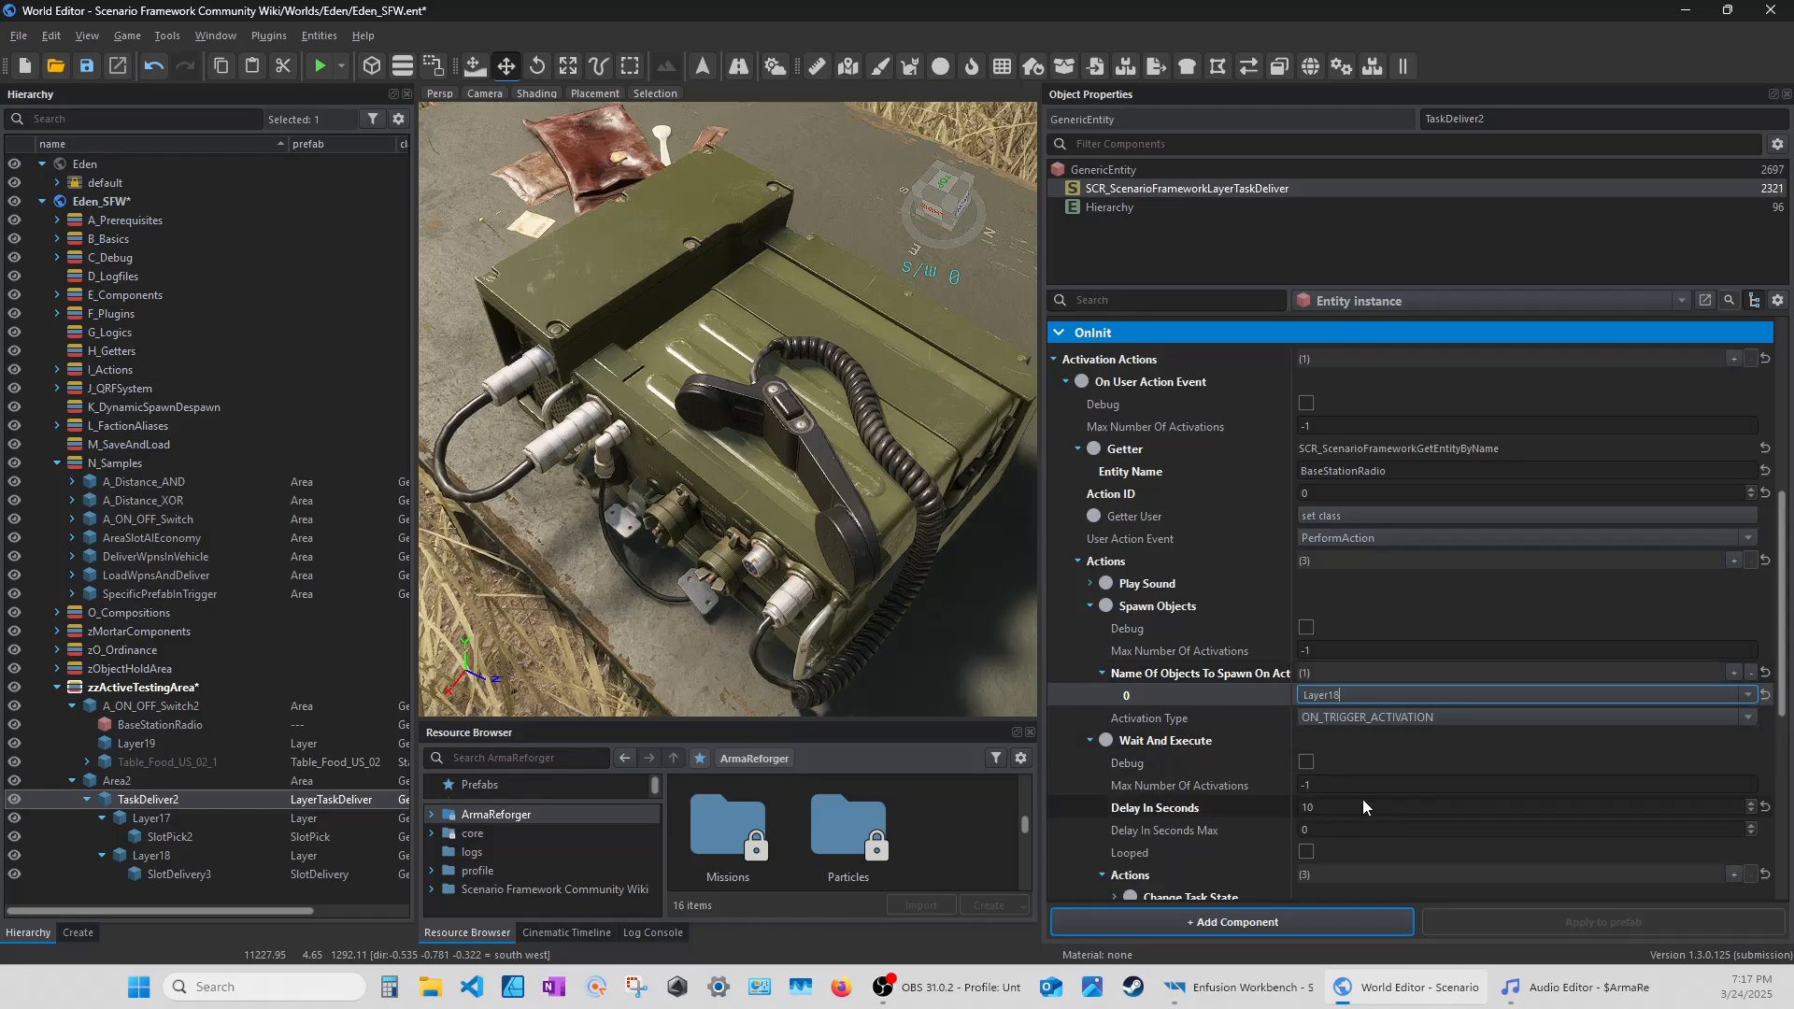
# Collapse the spawn name list, the Wait And Execute action and On User Action Event's Actions.
pyautogui.click(1102, 673)
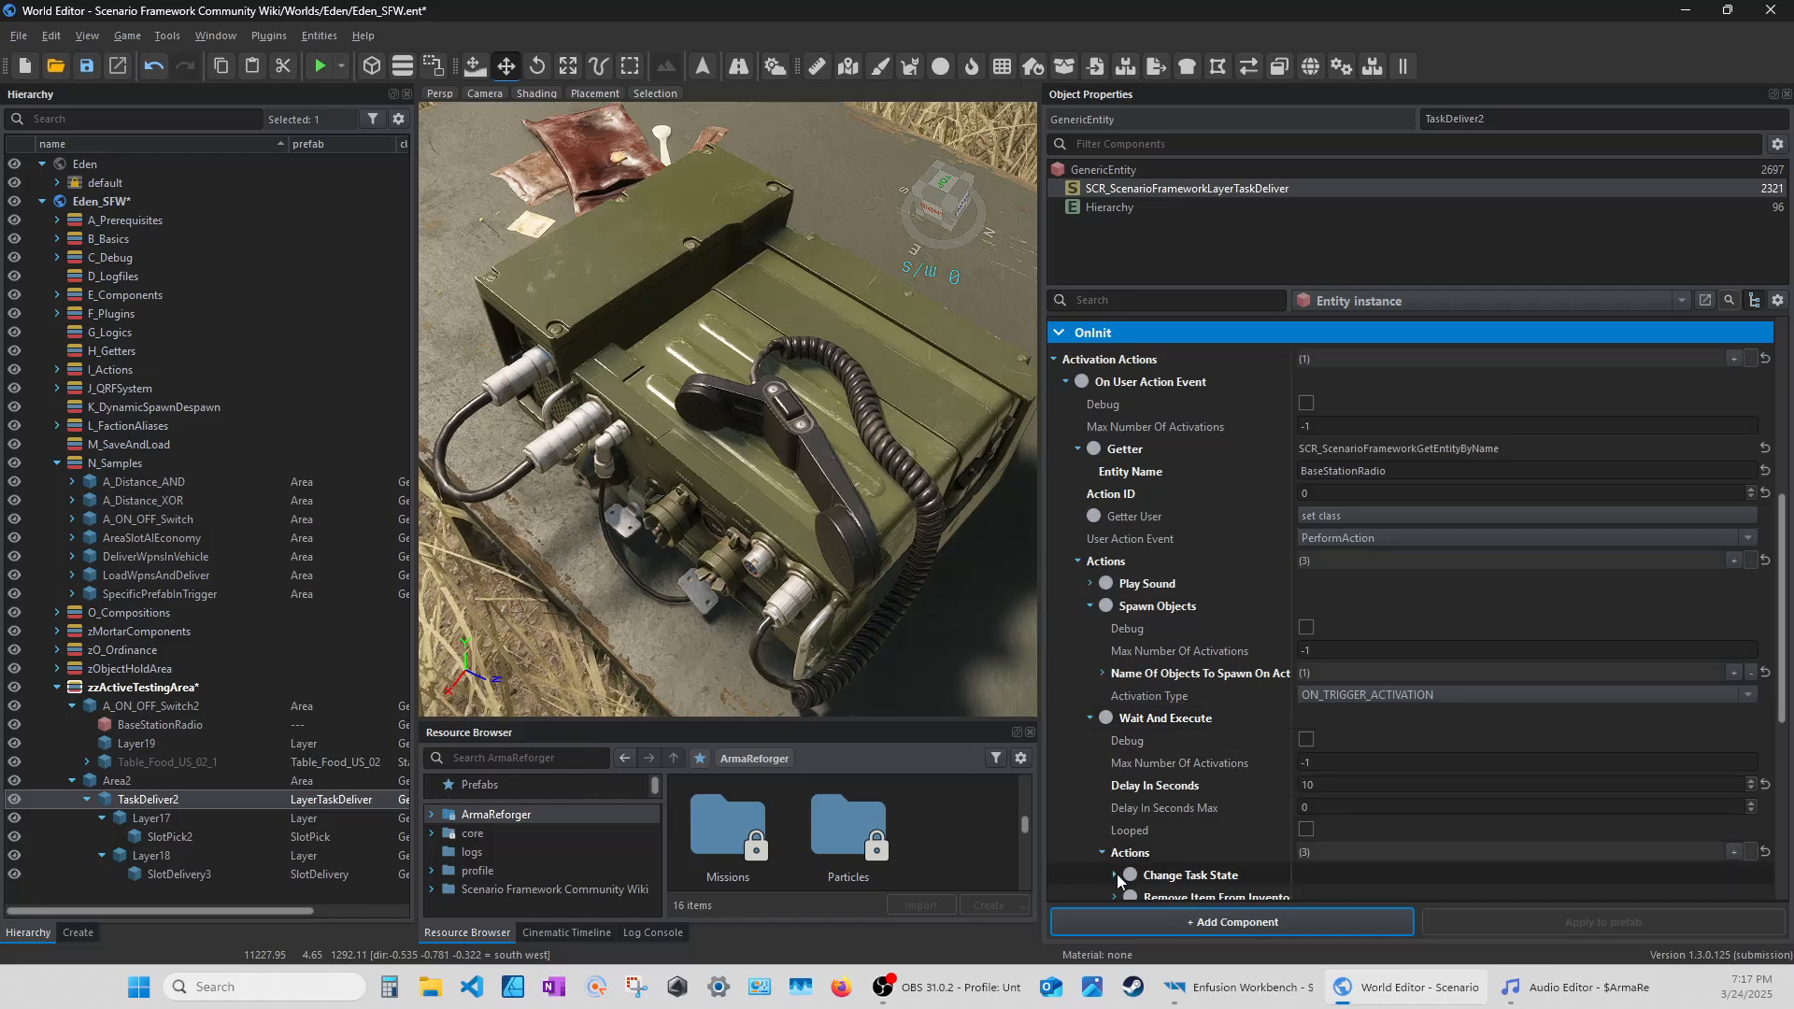
pyautogui.click(1102, 851)
pyautogui.click(1090, 718)
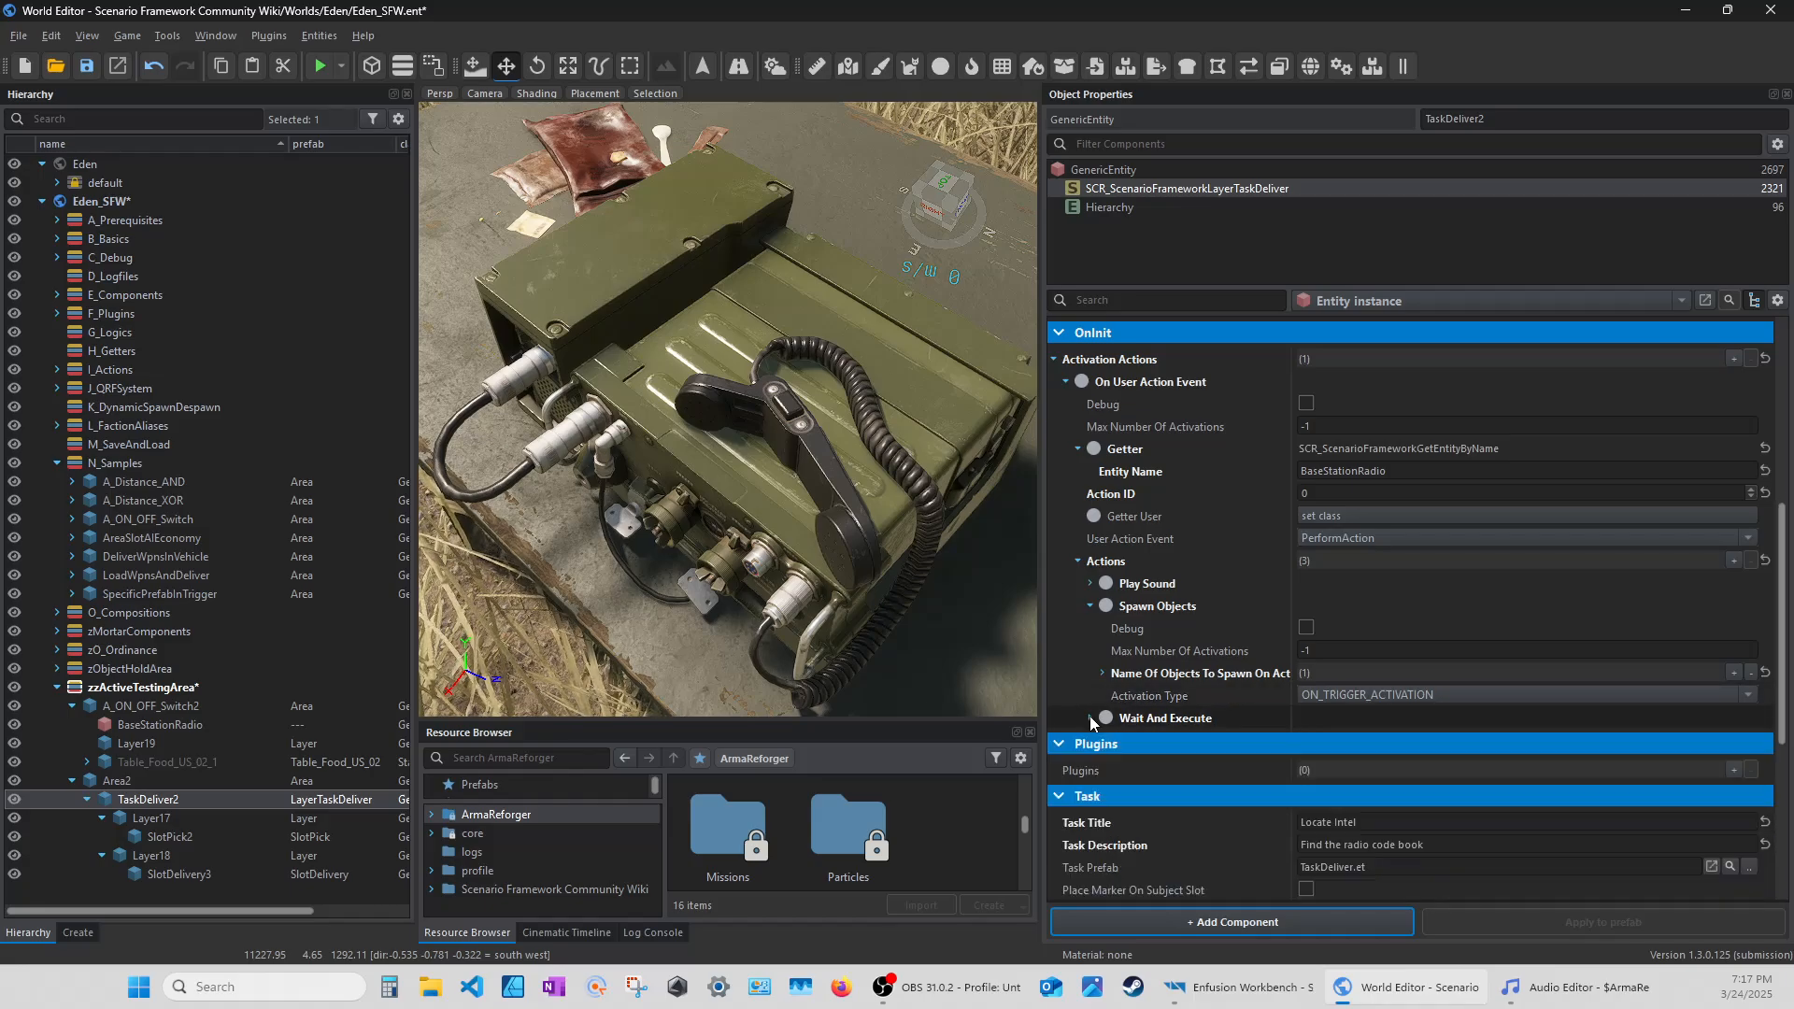
pyautogui.click(1076, 561)
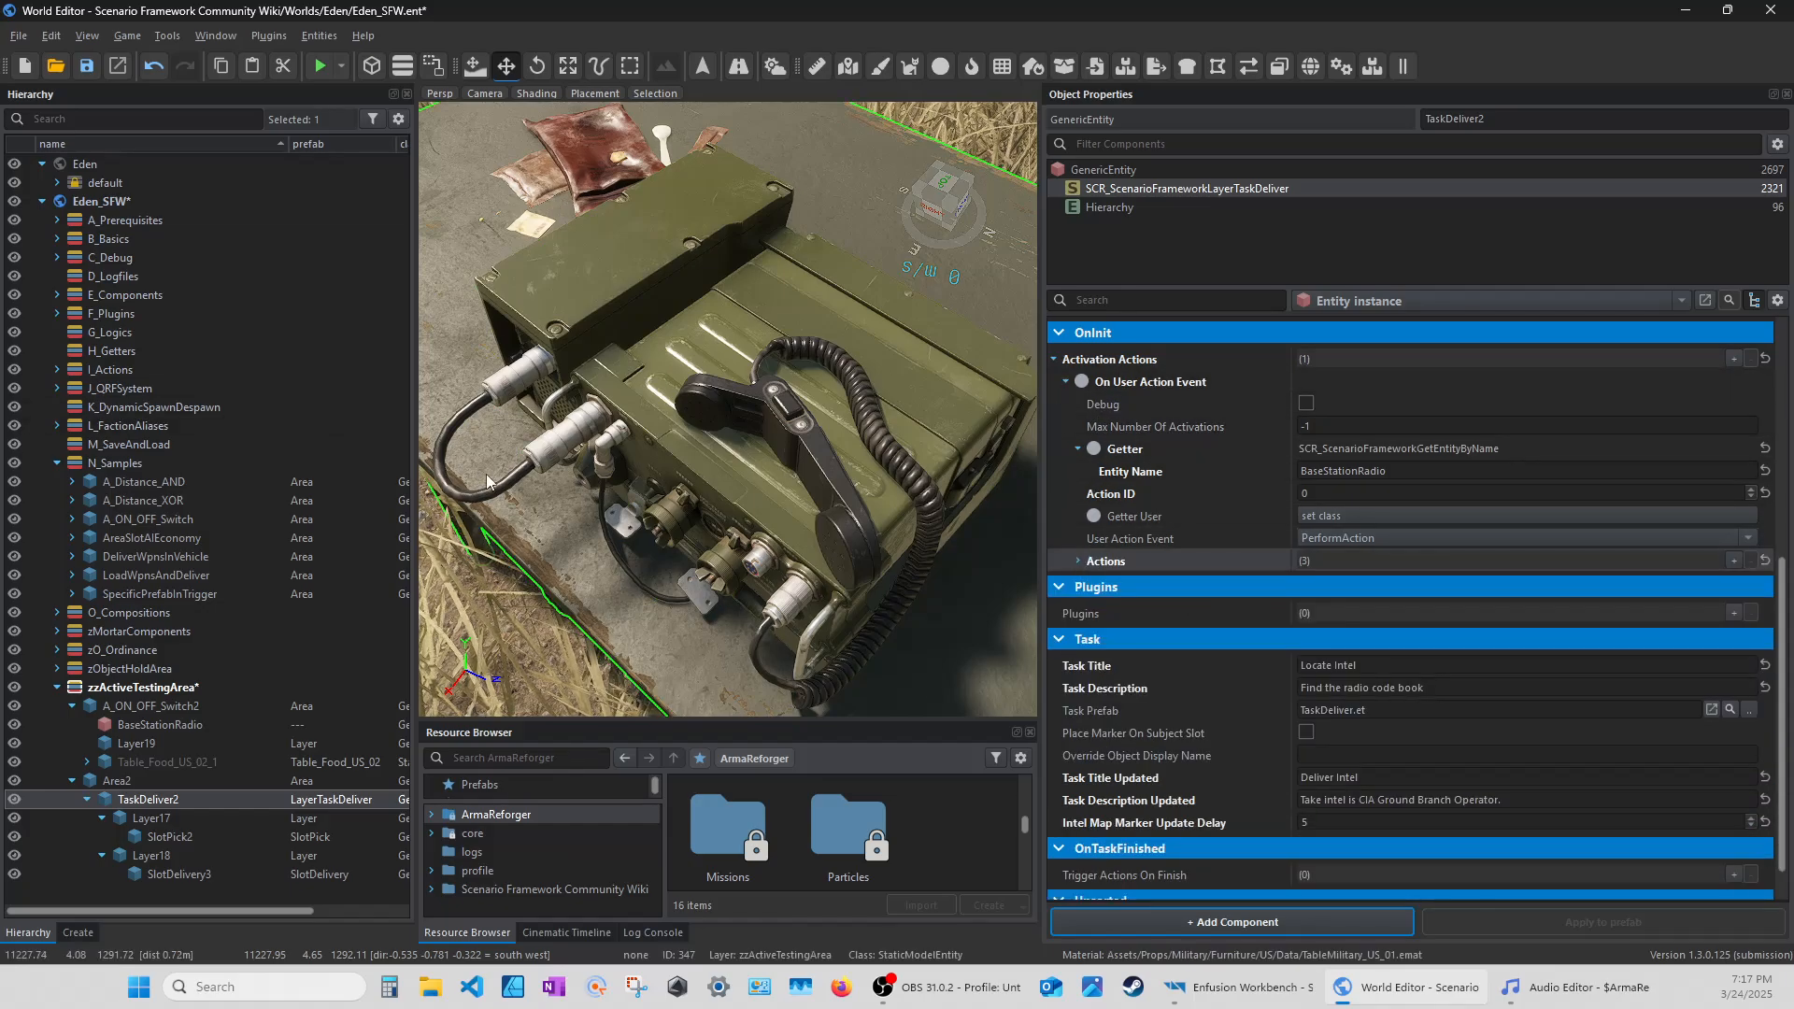
# Move the viewport camera to the grass near the intel, save the world and start play mode there.
pyautogui.scroll(-10, 486, 482)
pyautogui.moveTo(487, 482)
pyautogui.mouseDown(button='right')
pyautogui.moveTo(431, 425)
pyautogui.moveTo(442, 486)
pyautogui.moveTo(486, 505)
pyautogui.moveTo(645, 444)
pyautogui.moveTo(485, 500)
pyautogui.mouseUp(button='right')
pyautogui.press('w')
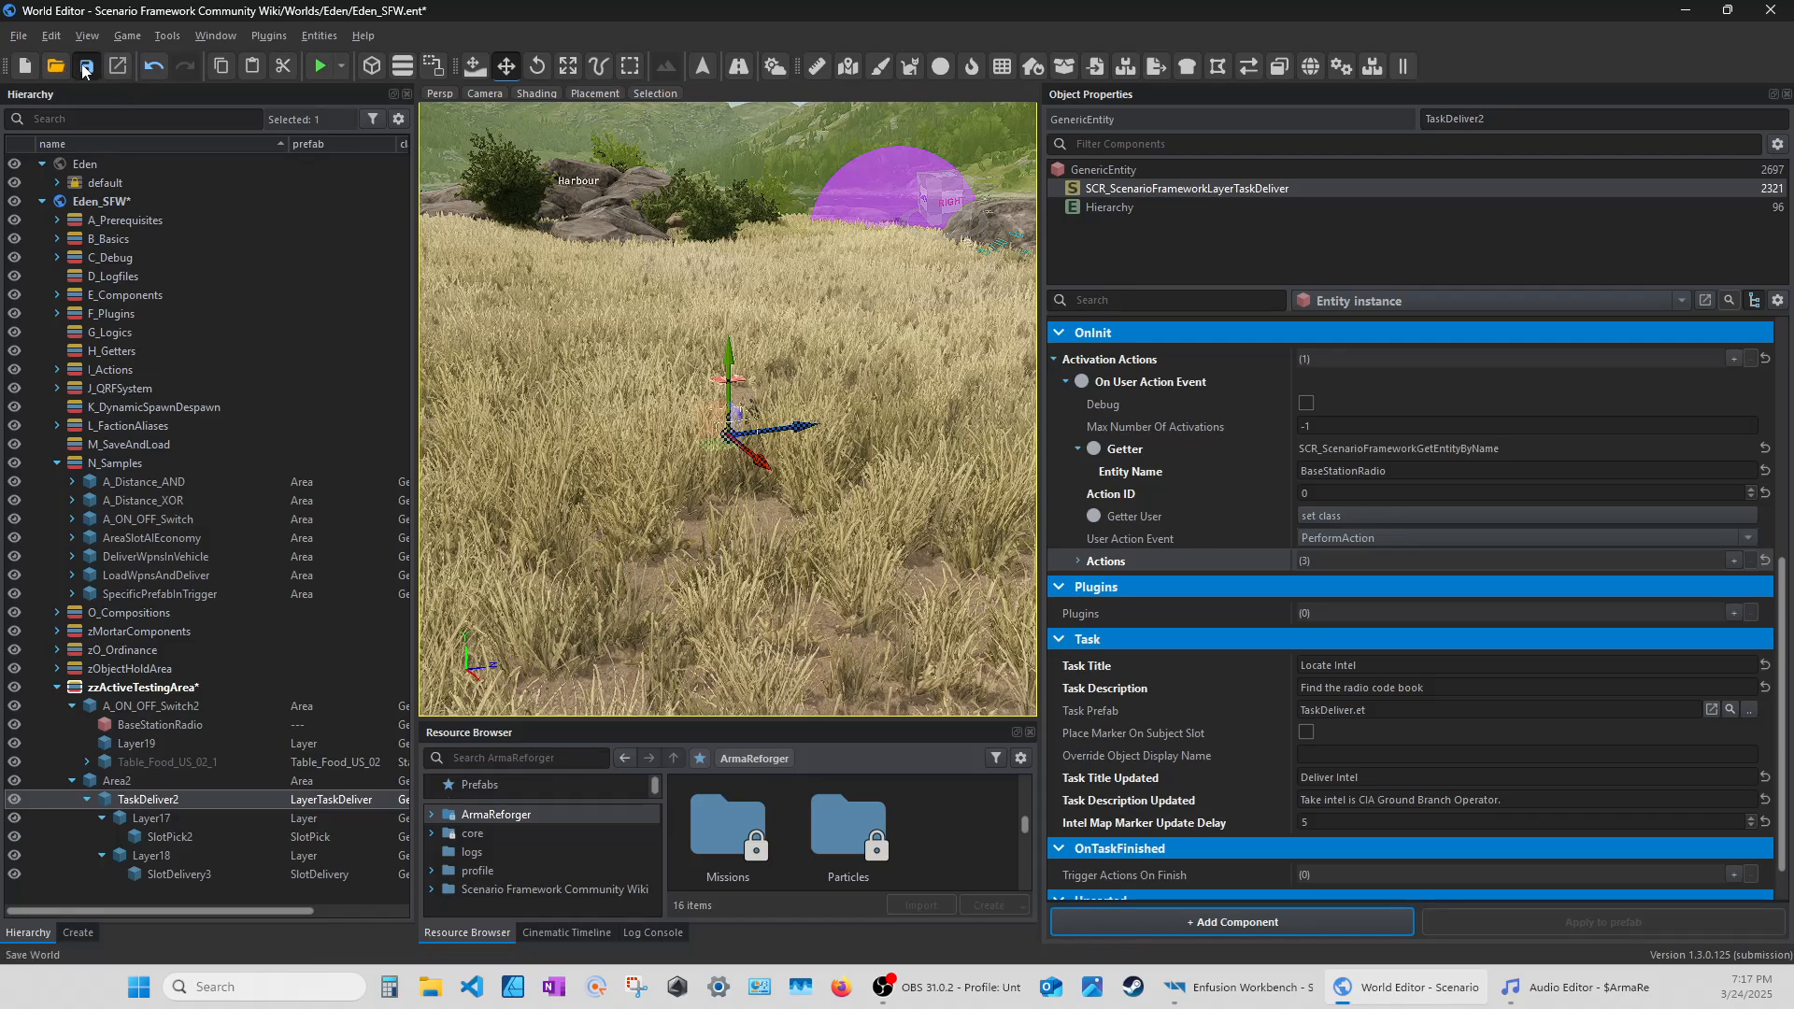
pyautogui.click(85, 67)
pyautogui.click(318, 68)
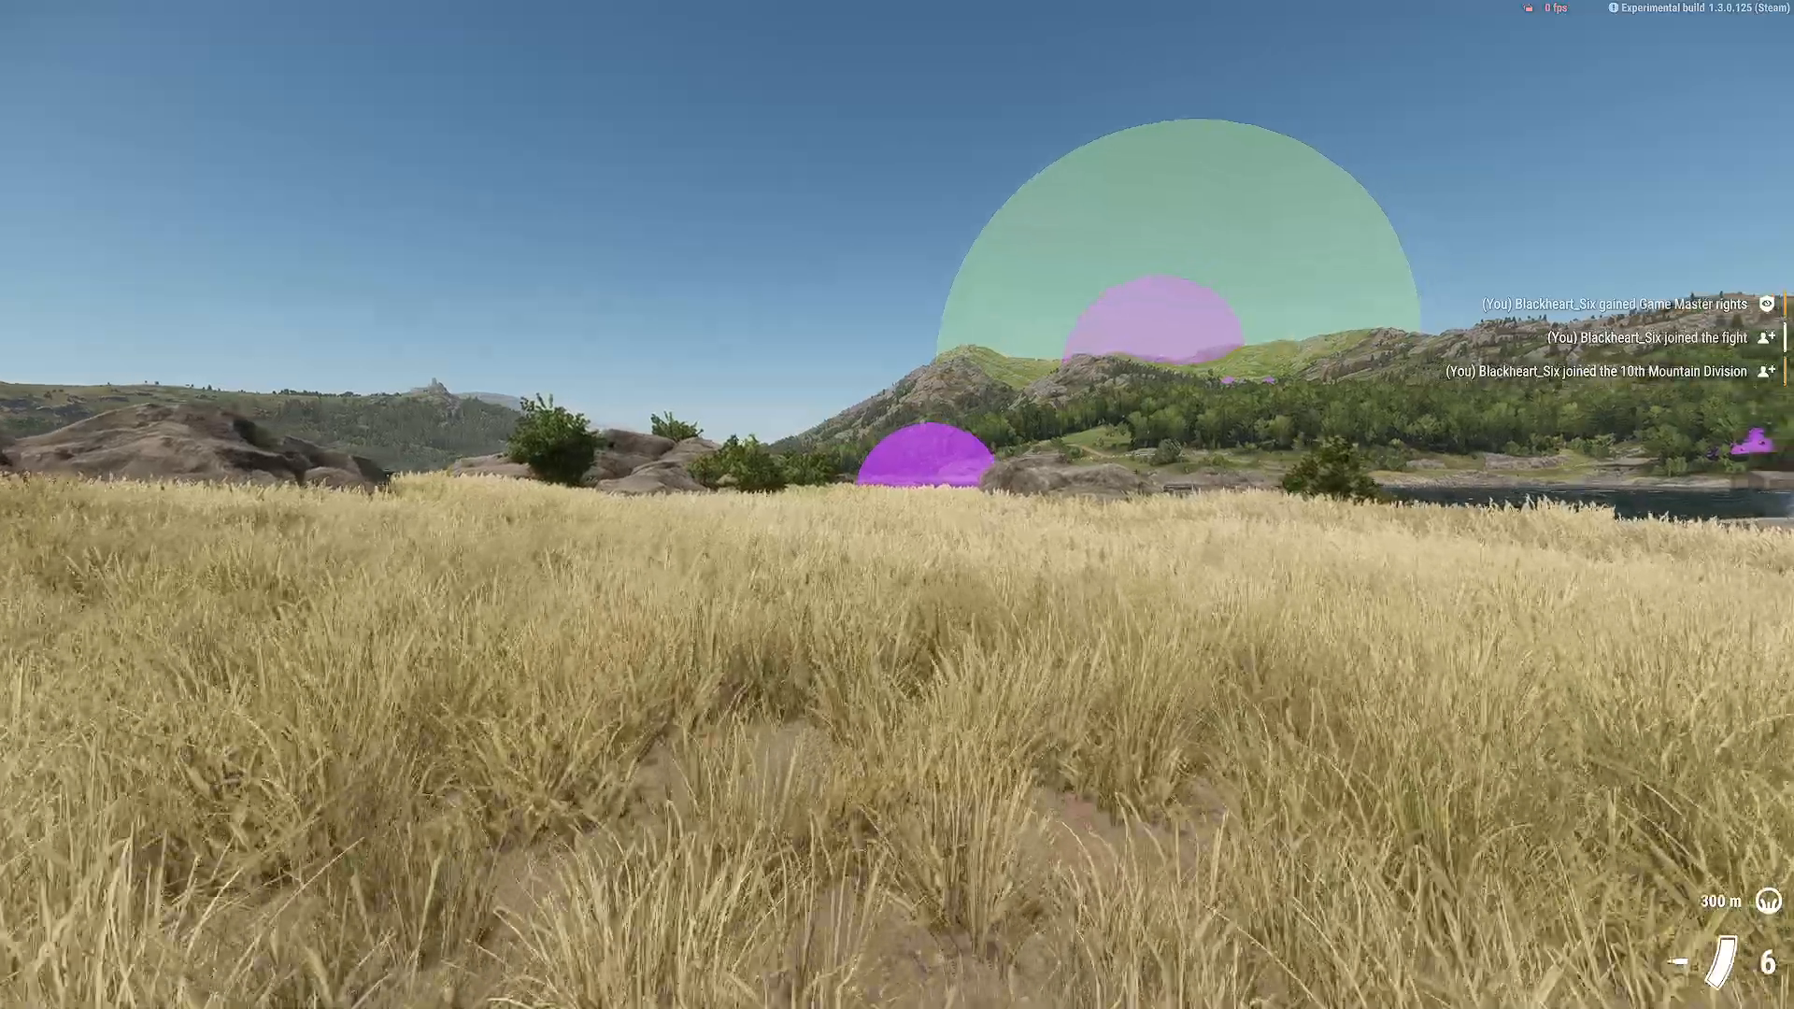
# Walk up to the intel folder and read the Locate Intel objective on the map, then close the map.
pyautogui.press('w')
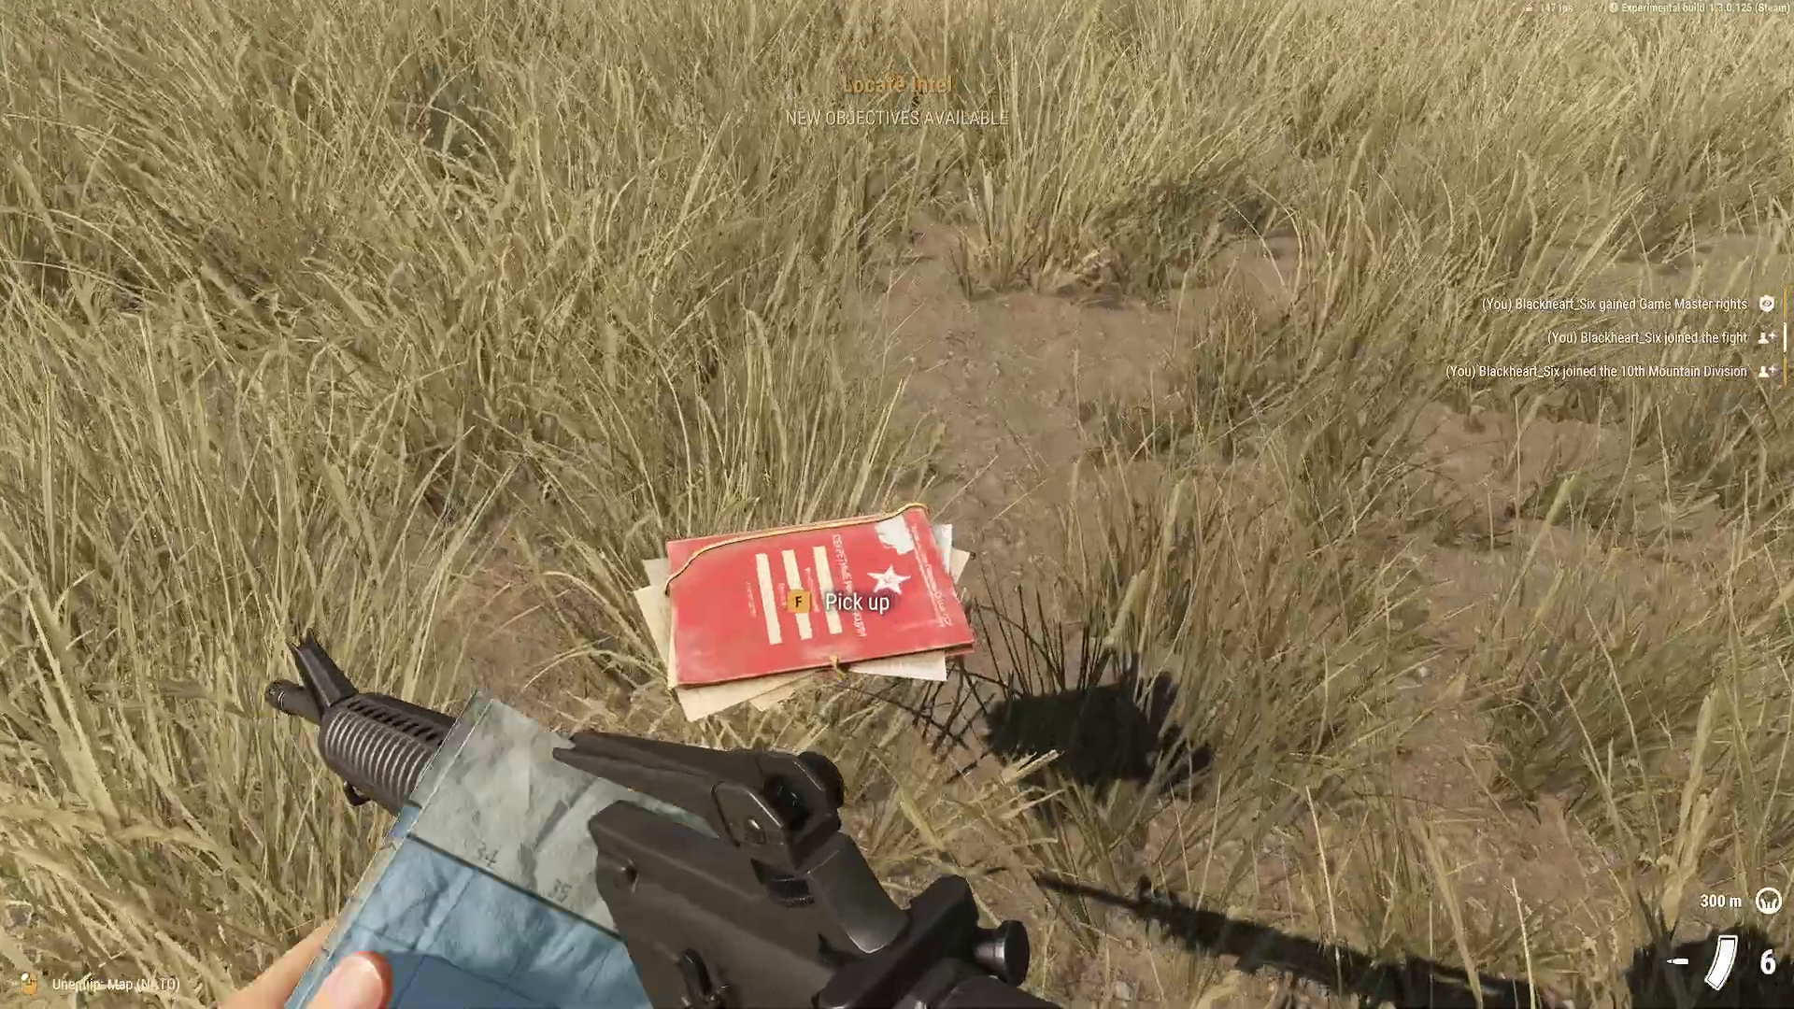
pyautogui.press('m')
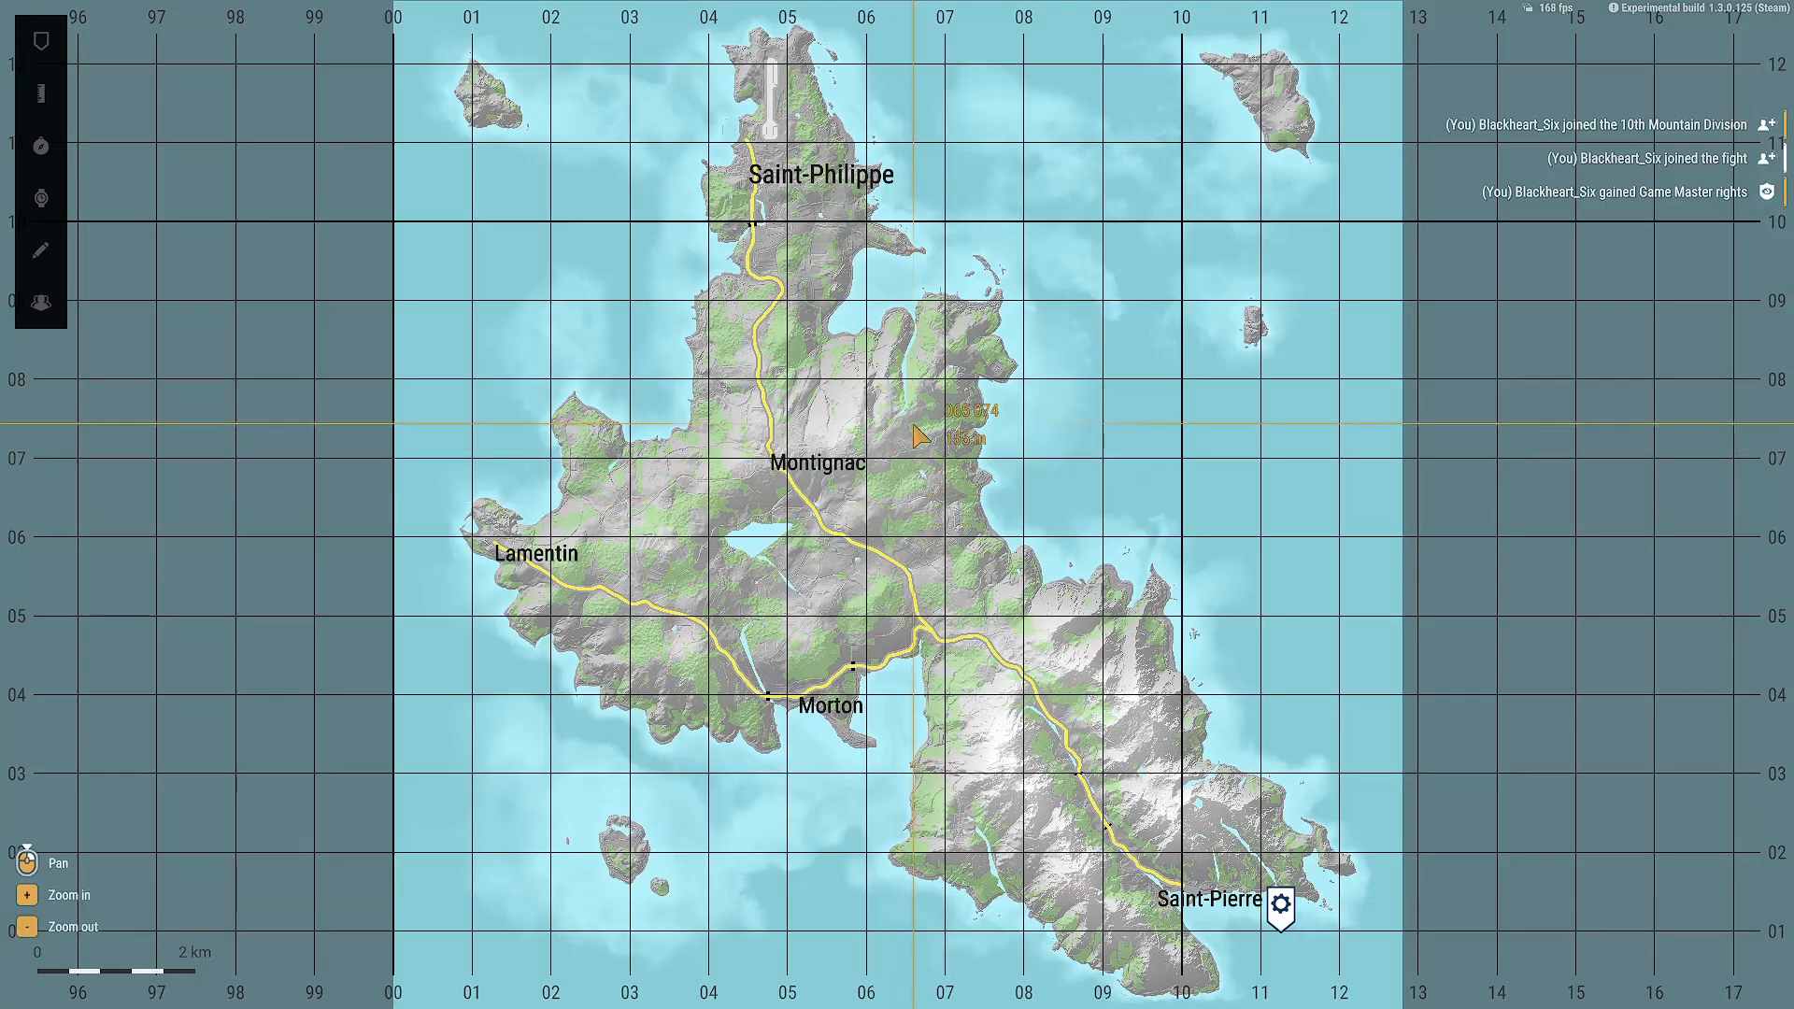
pyautogui.click(40, 41)
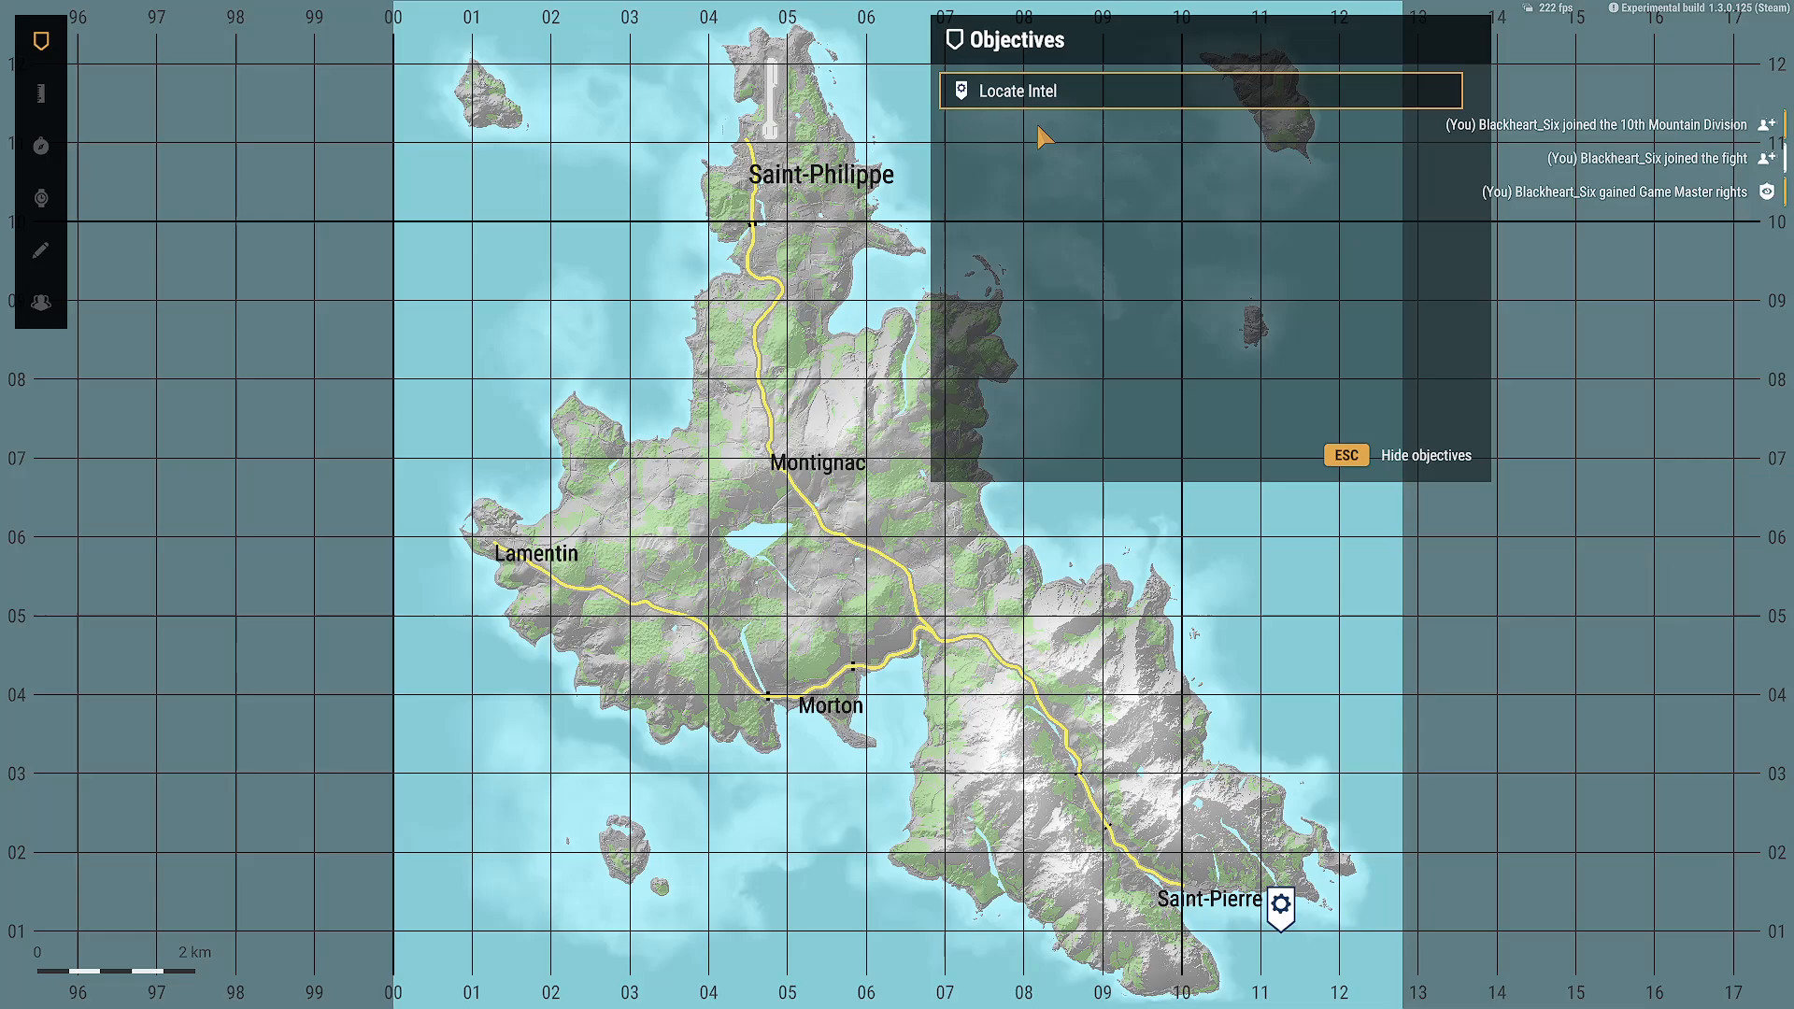
pyautogui.moveTo(1024, 105)
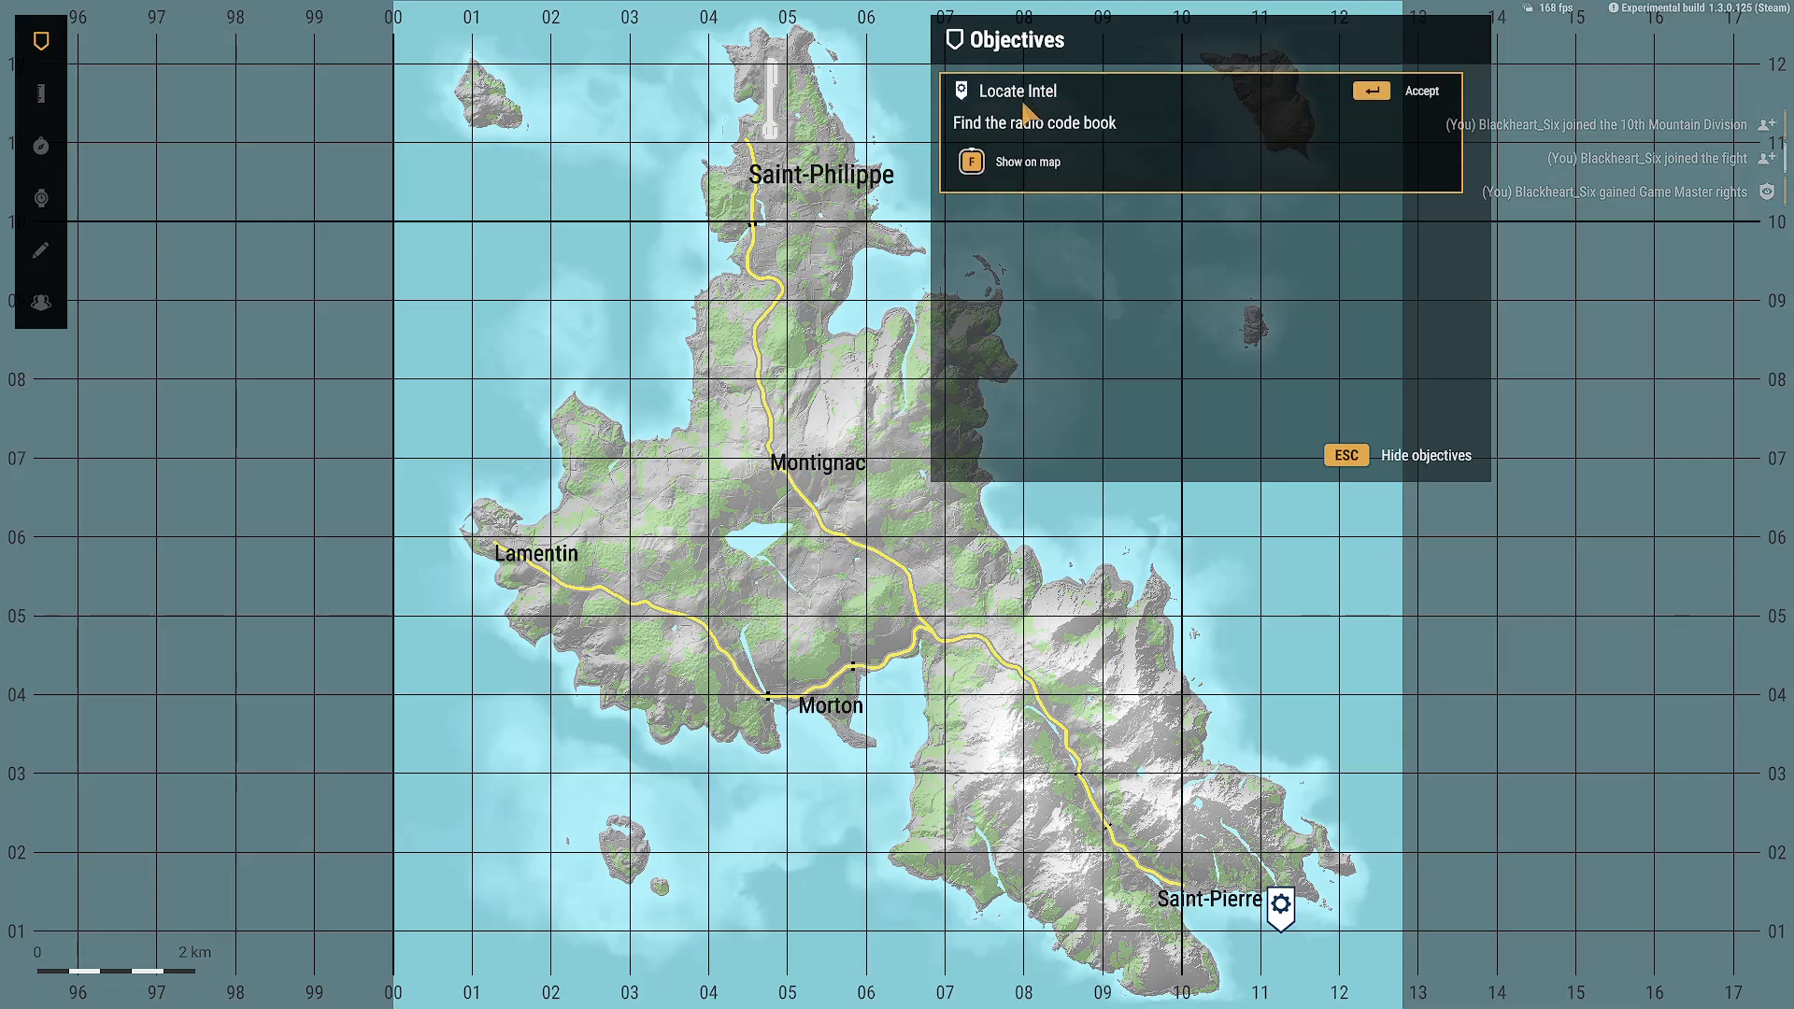
pyautogui.click(1346, 456)
pyautogui.click(42, 47)
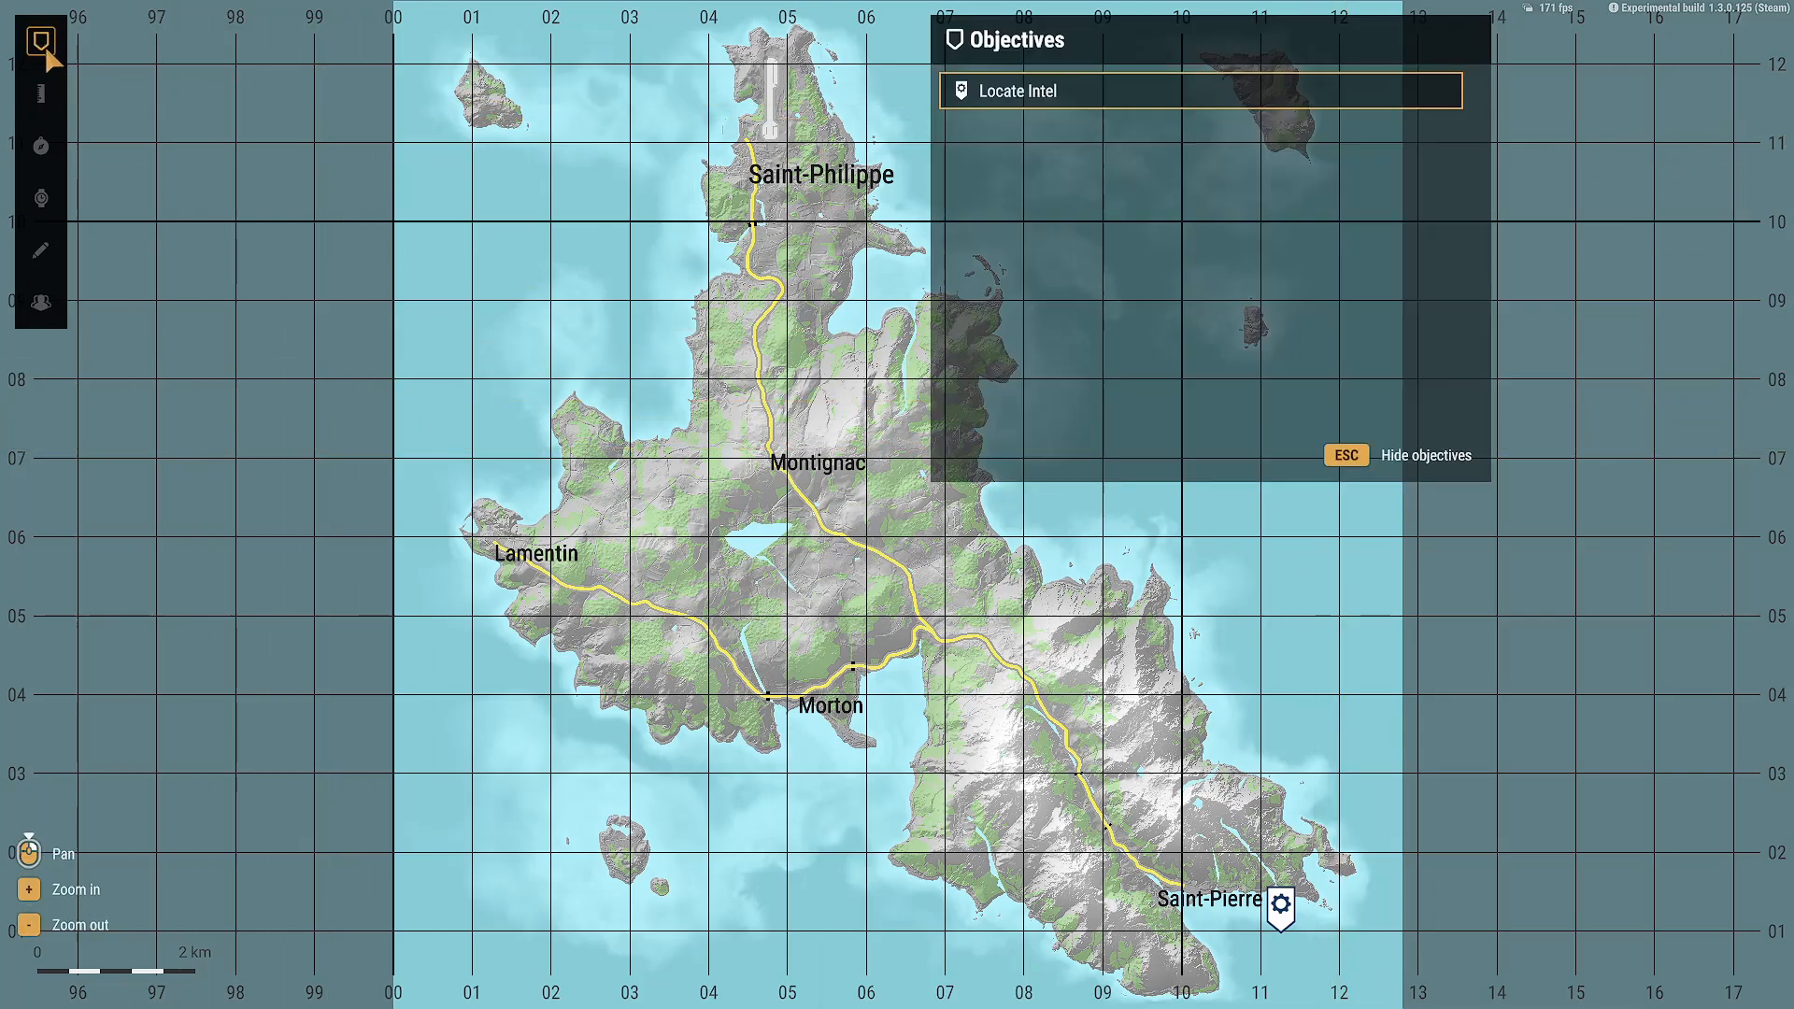
pyautogui.click(1337, 456)
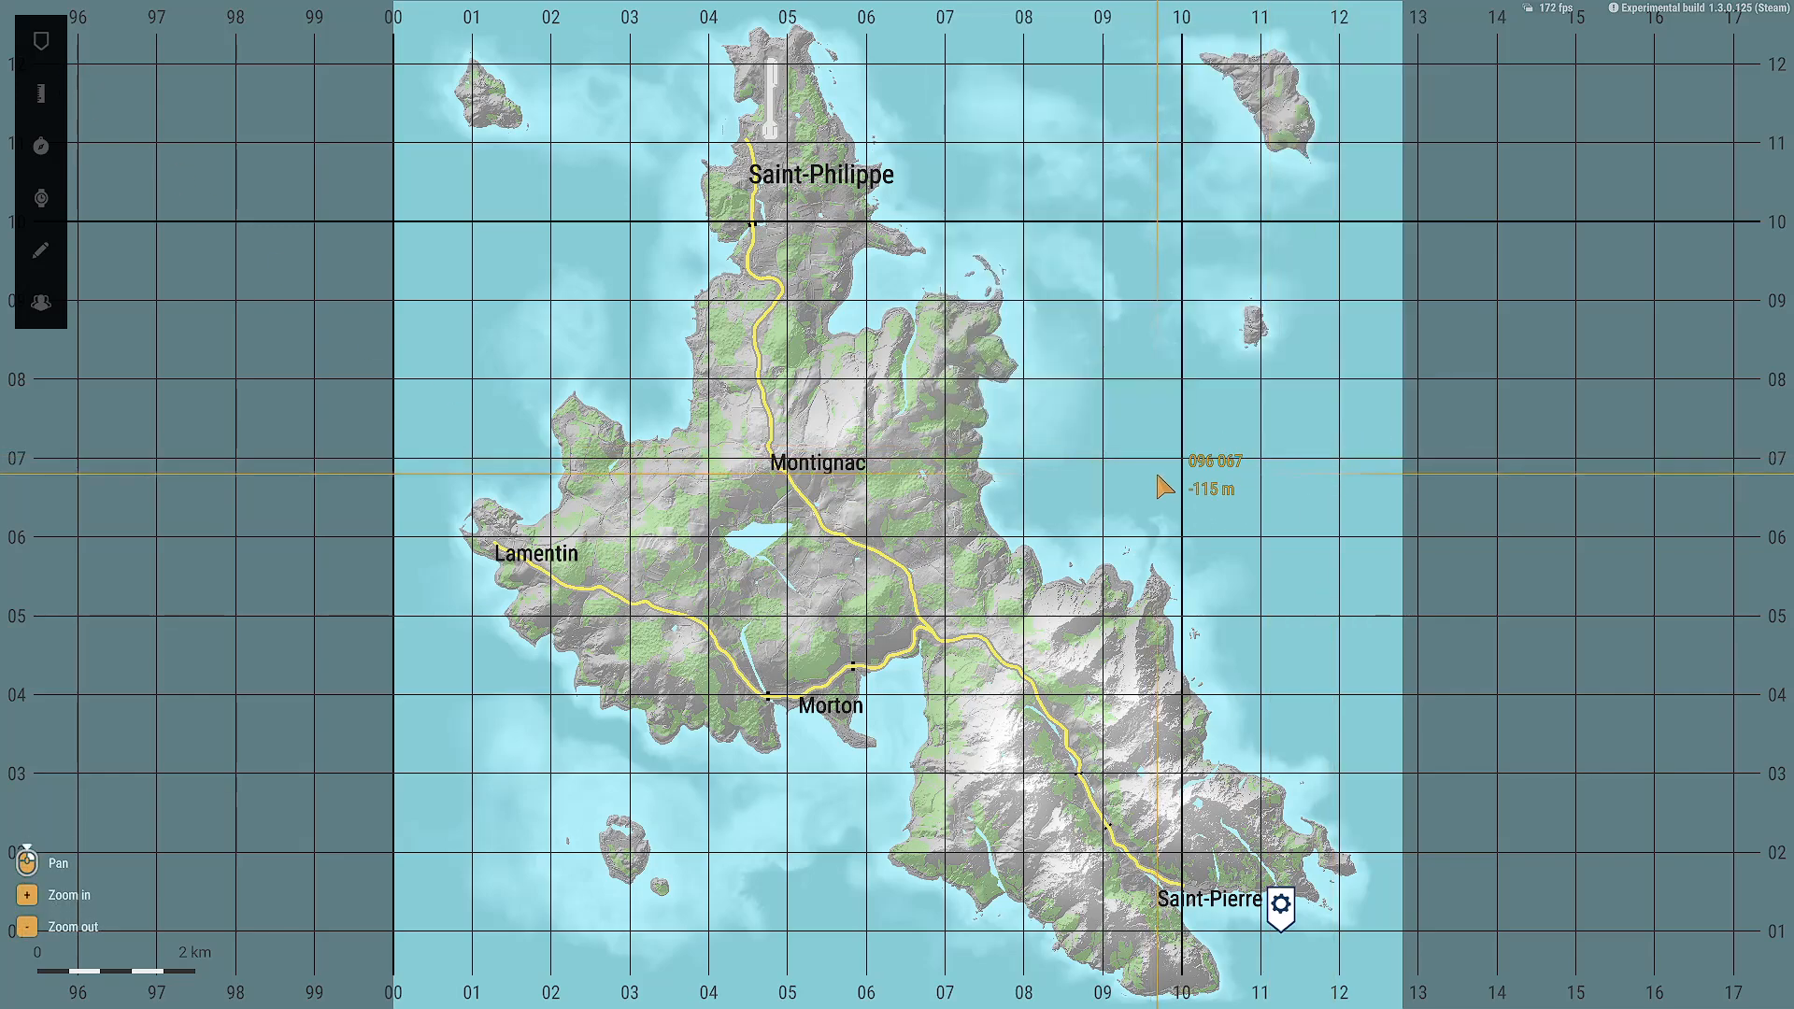
pyautogui.press('m')
# Pick up the intel folder and read the updated Deliver Intel objective on the map.
pyautogui.press('f')
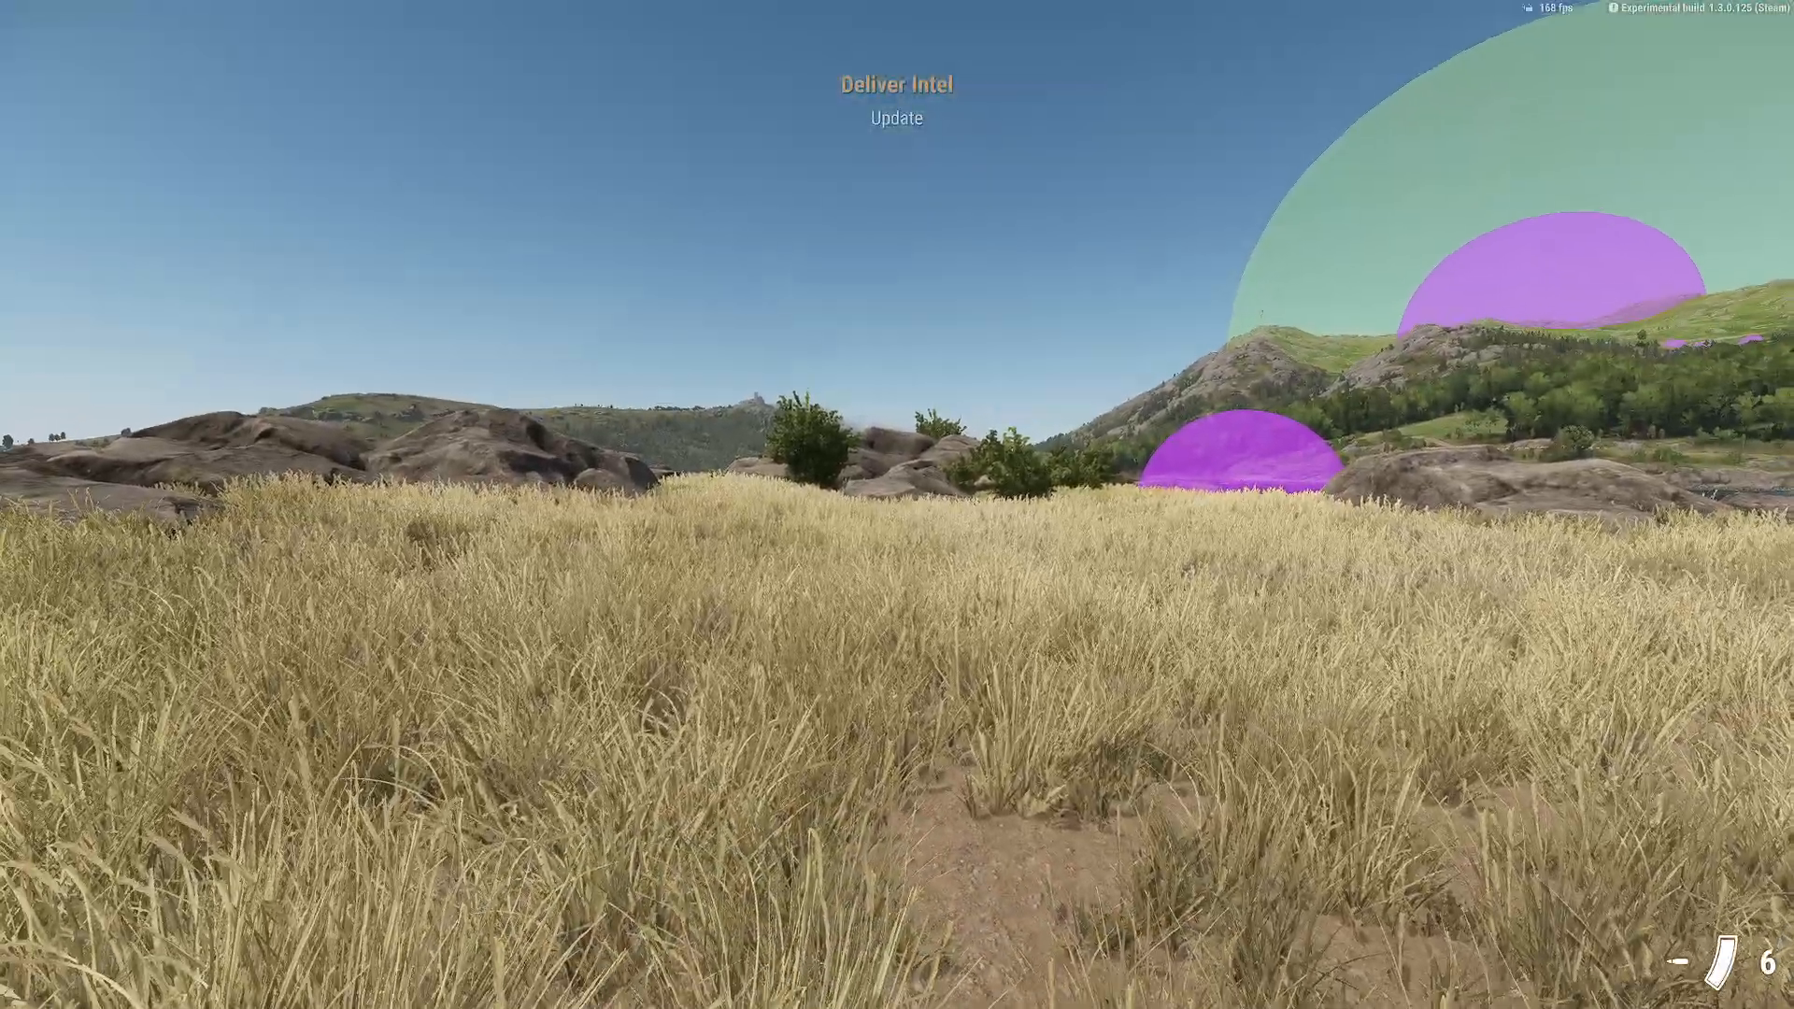
pyautogui.press('m')
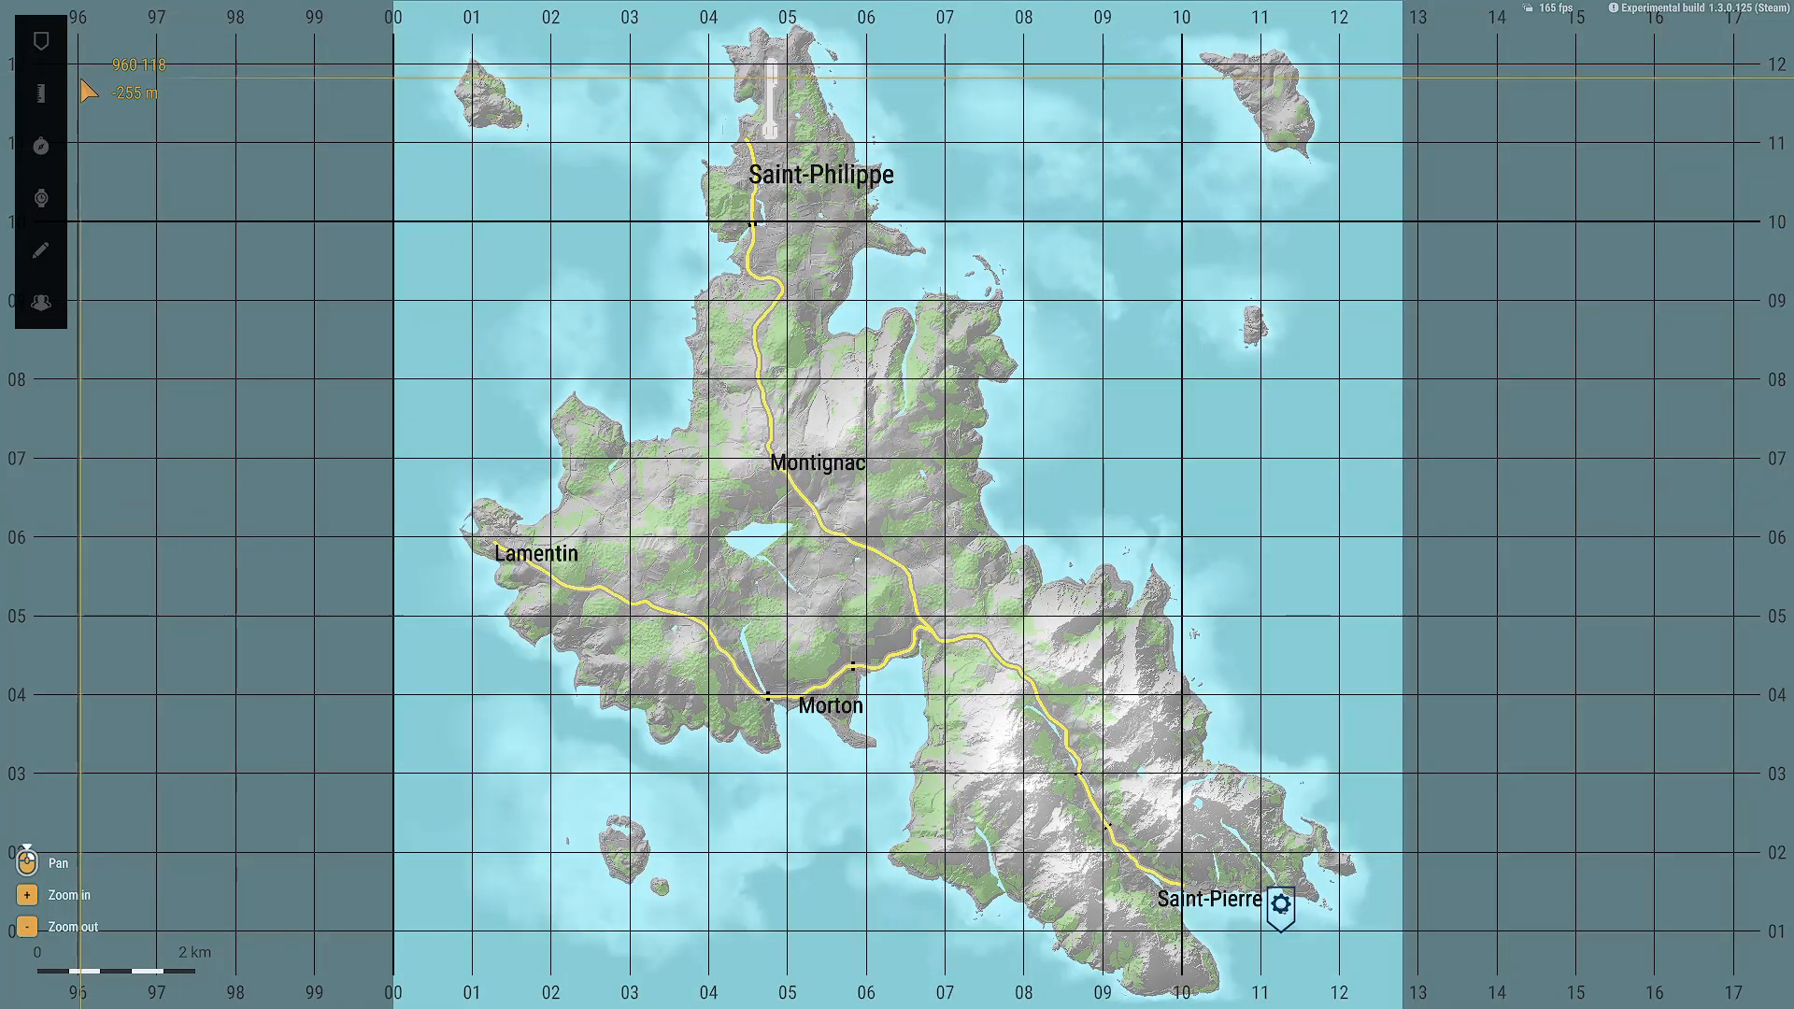
pyautogui.click(41, 39)
pyautogui.click(1059, 88)
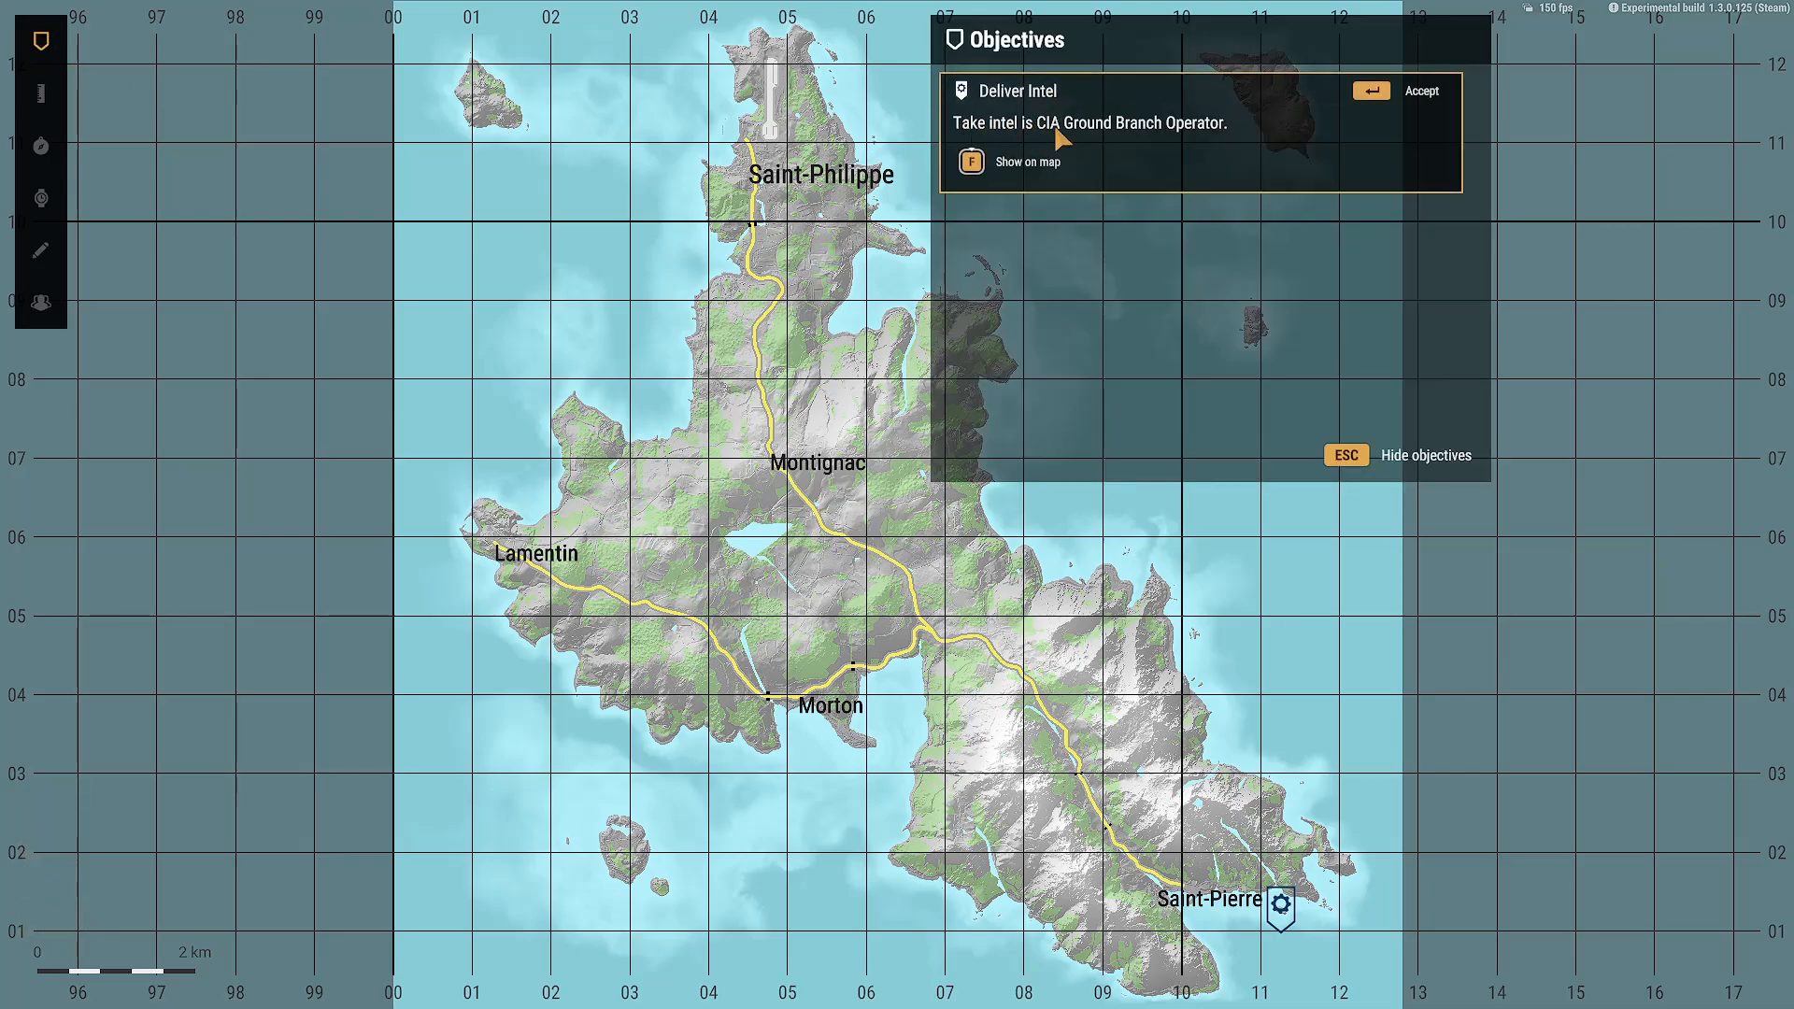
pyautogui.click(1349, 457)
pyautogui.press('m')
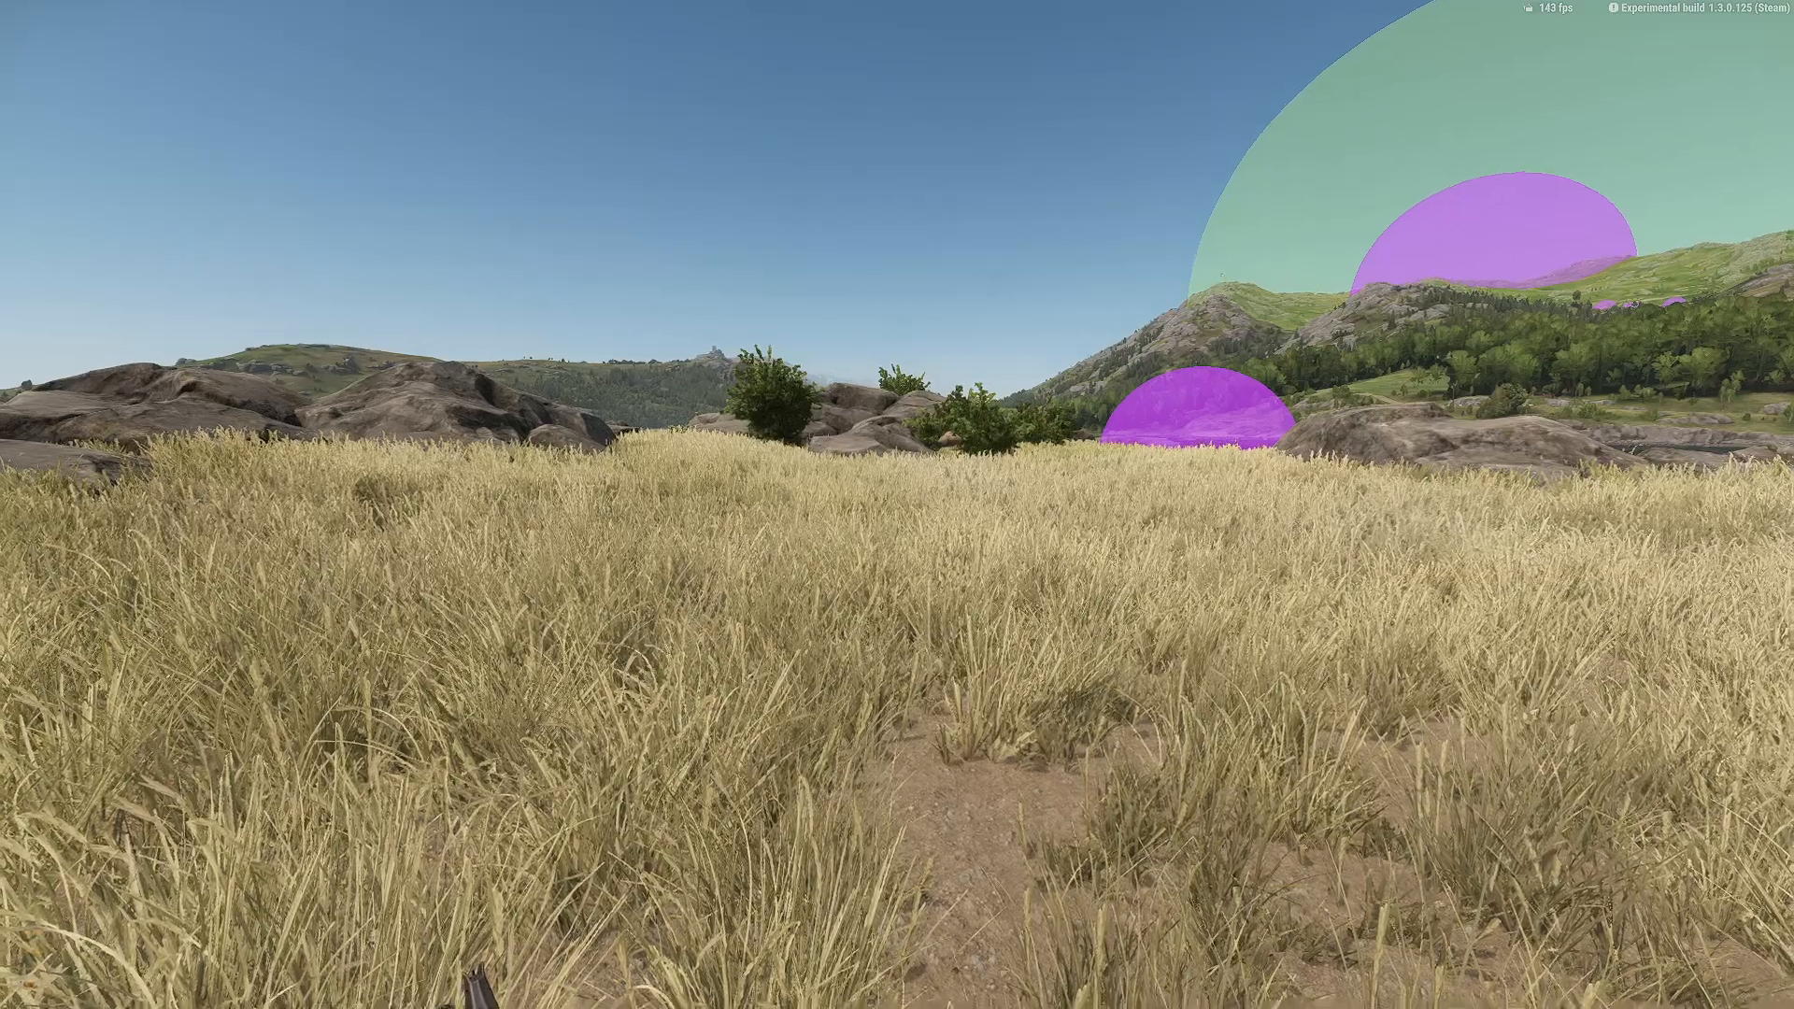
# Run to the radio table inside the purple area in third-person view and perform the radio's Press action.
pyautogui.press('w')
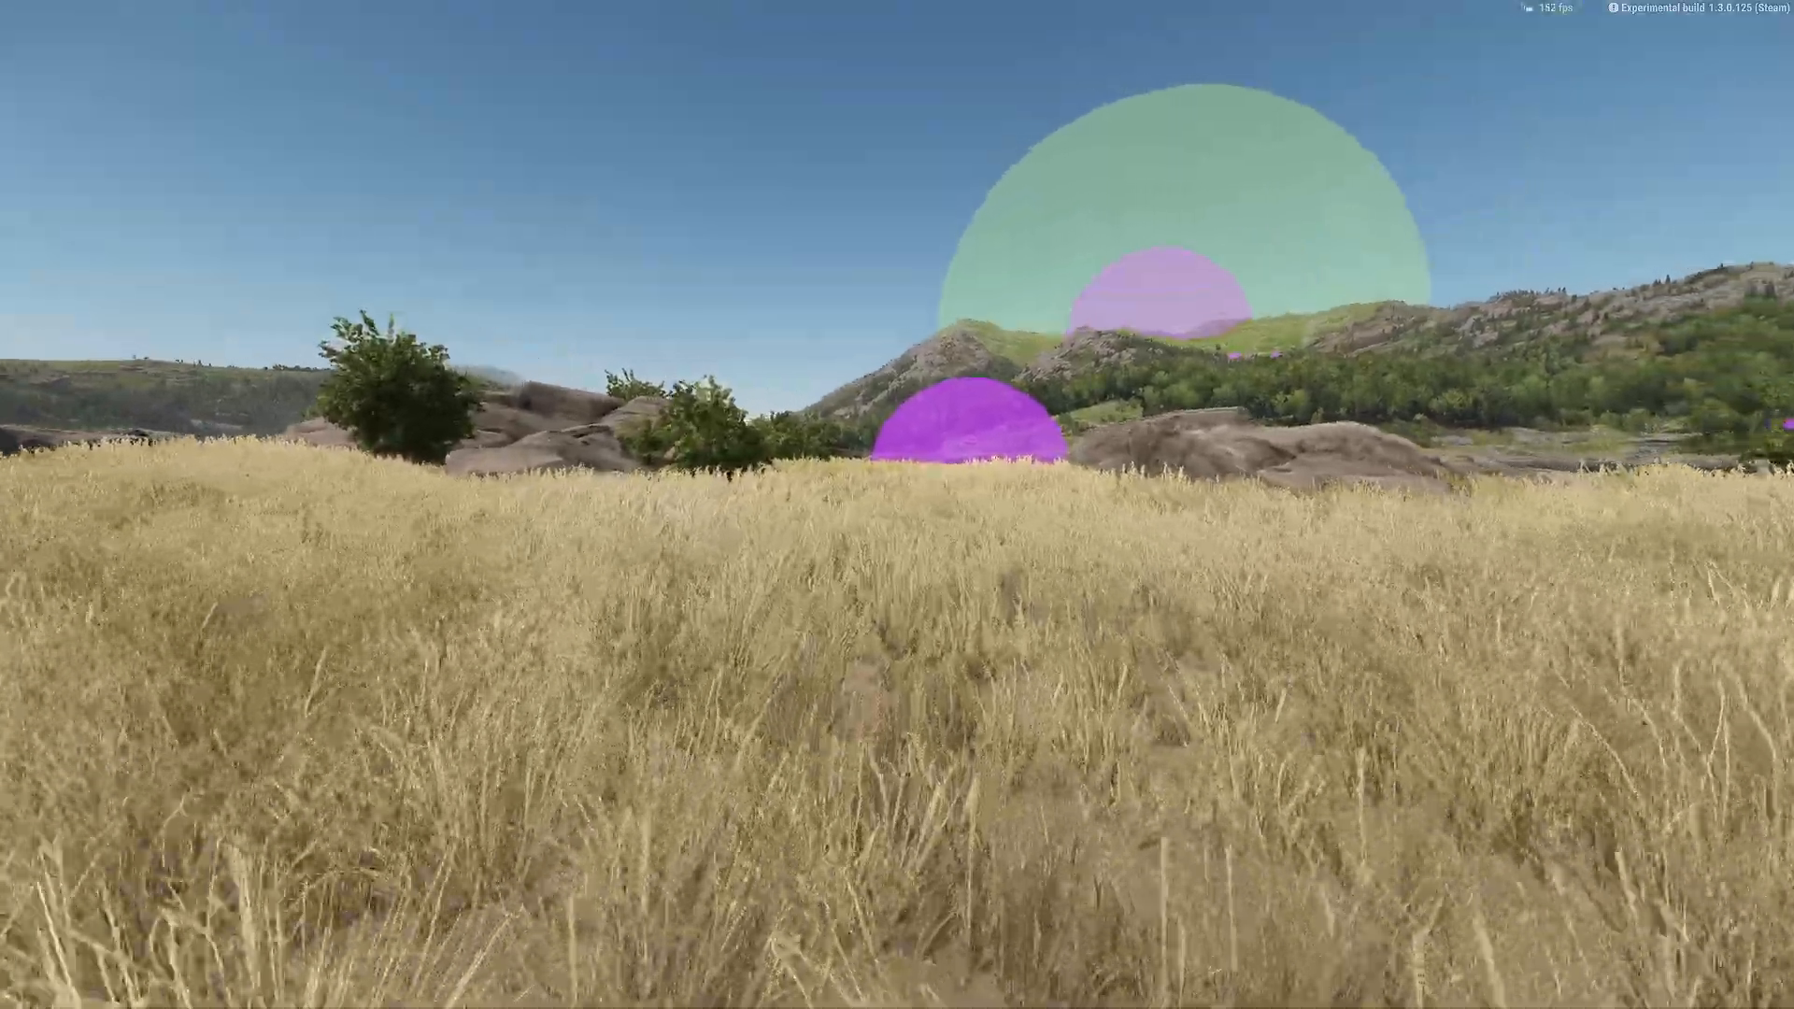
pyautogui.press('v')
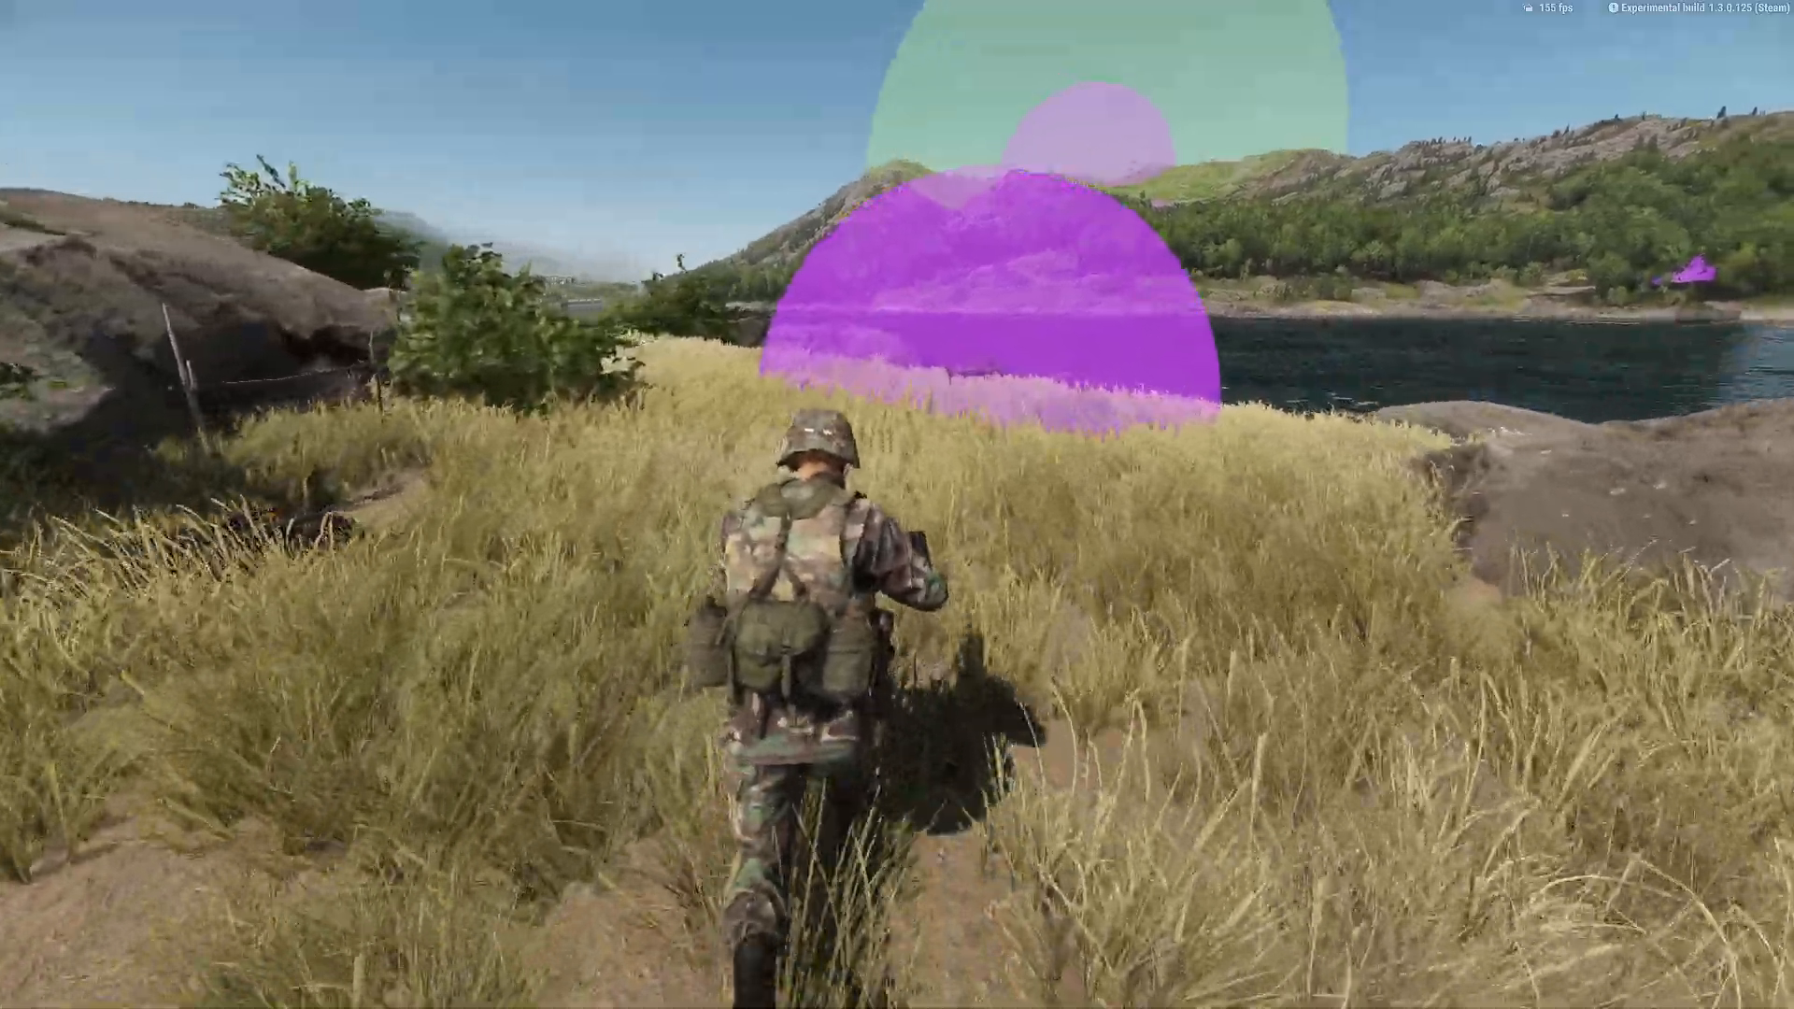
pyautogui.press('shift')
pyautogui.press('w')
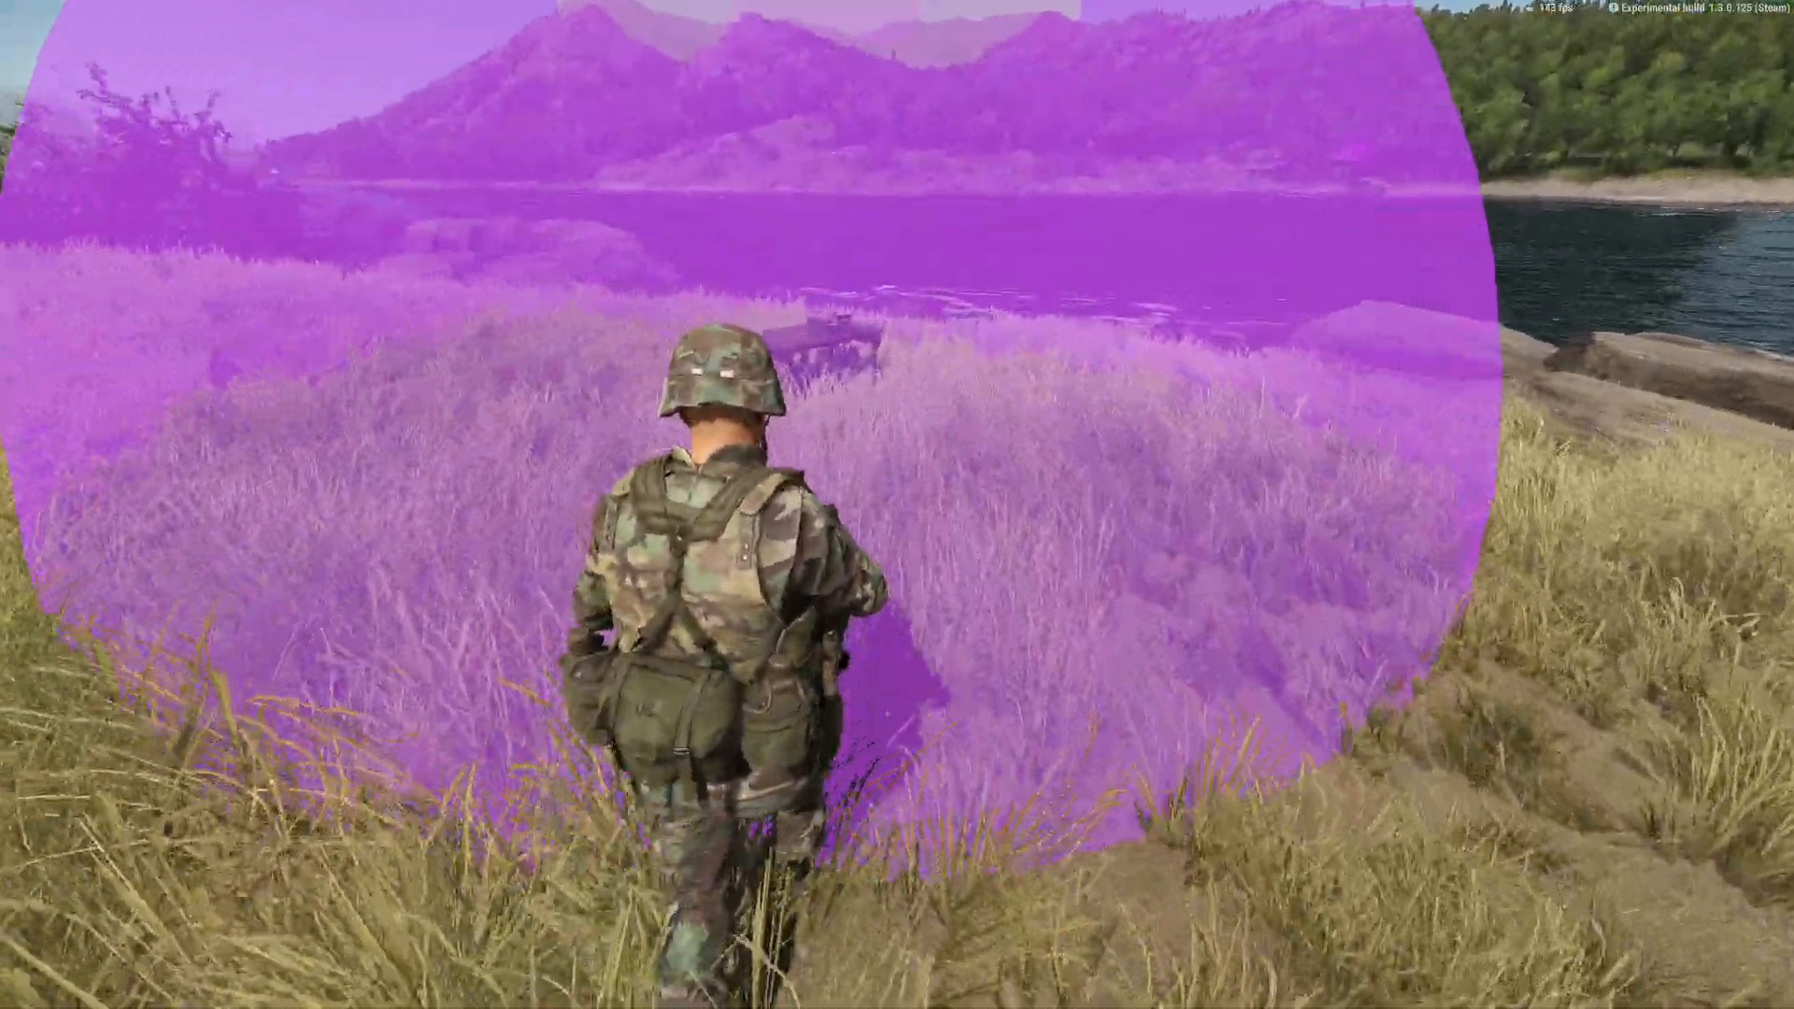
pyautogui.press('w')
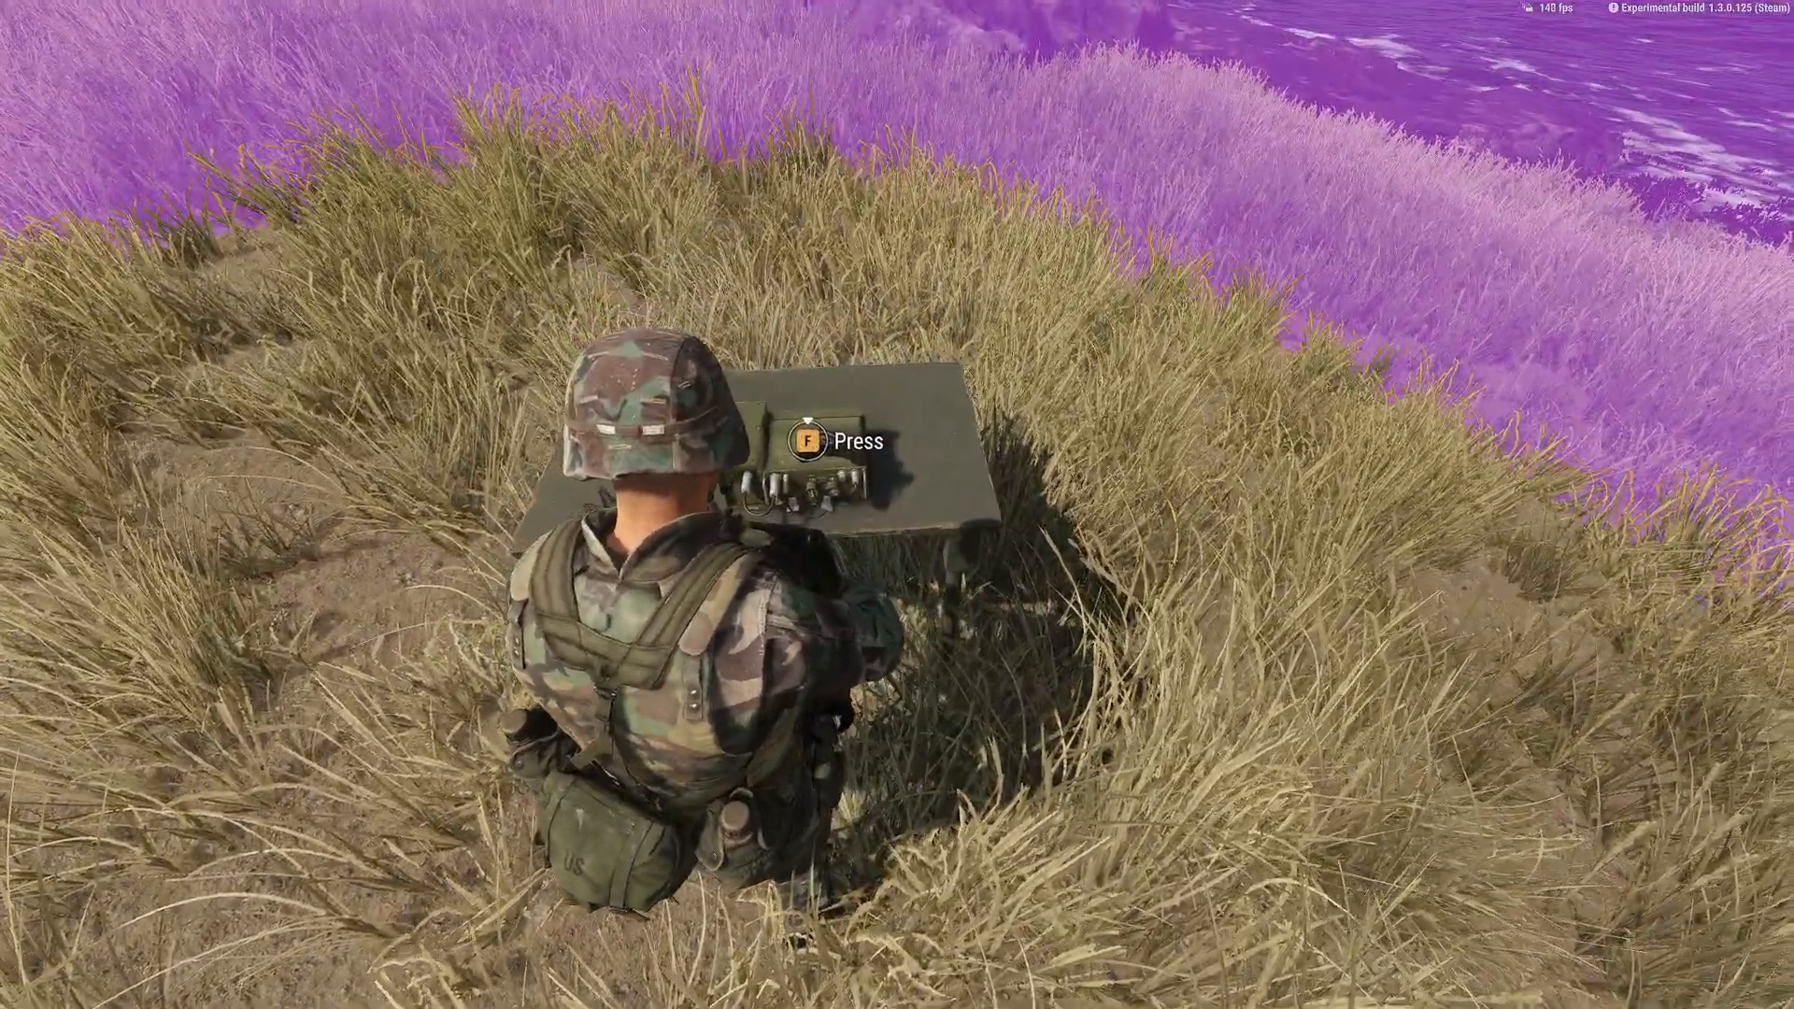
pyautogui.rightClick(897, 504)
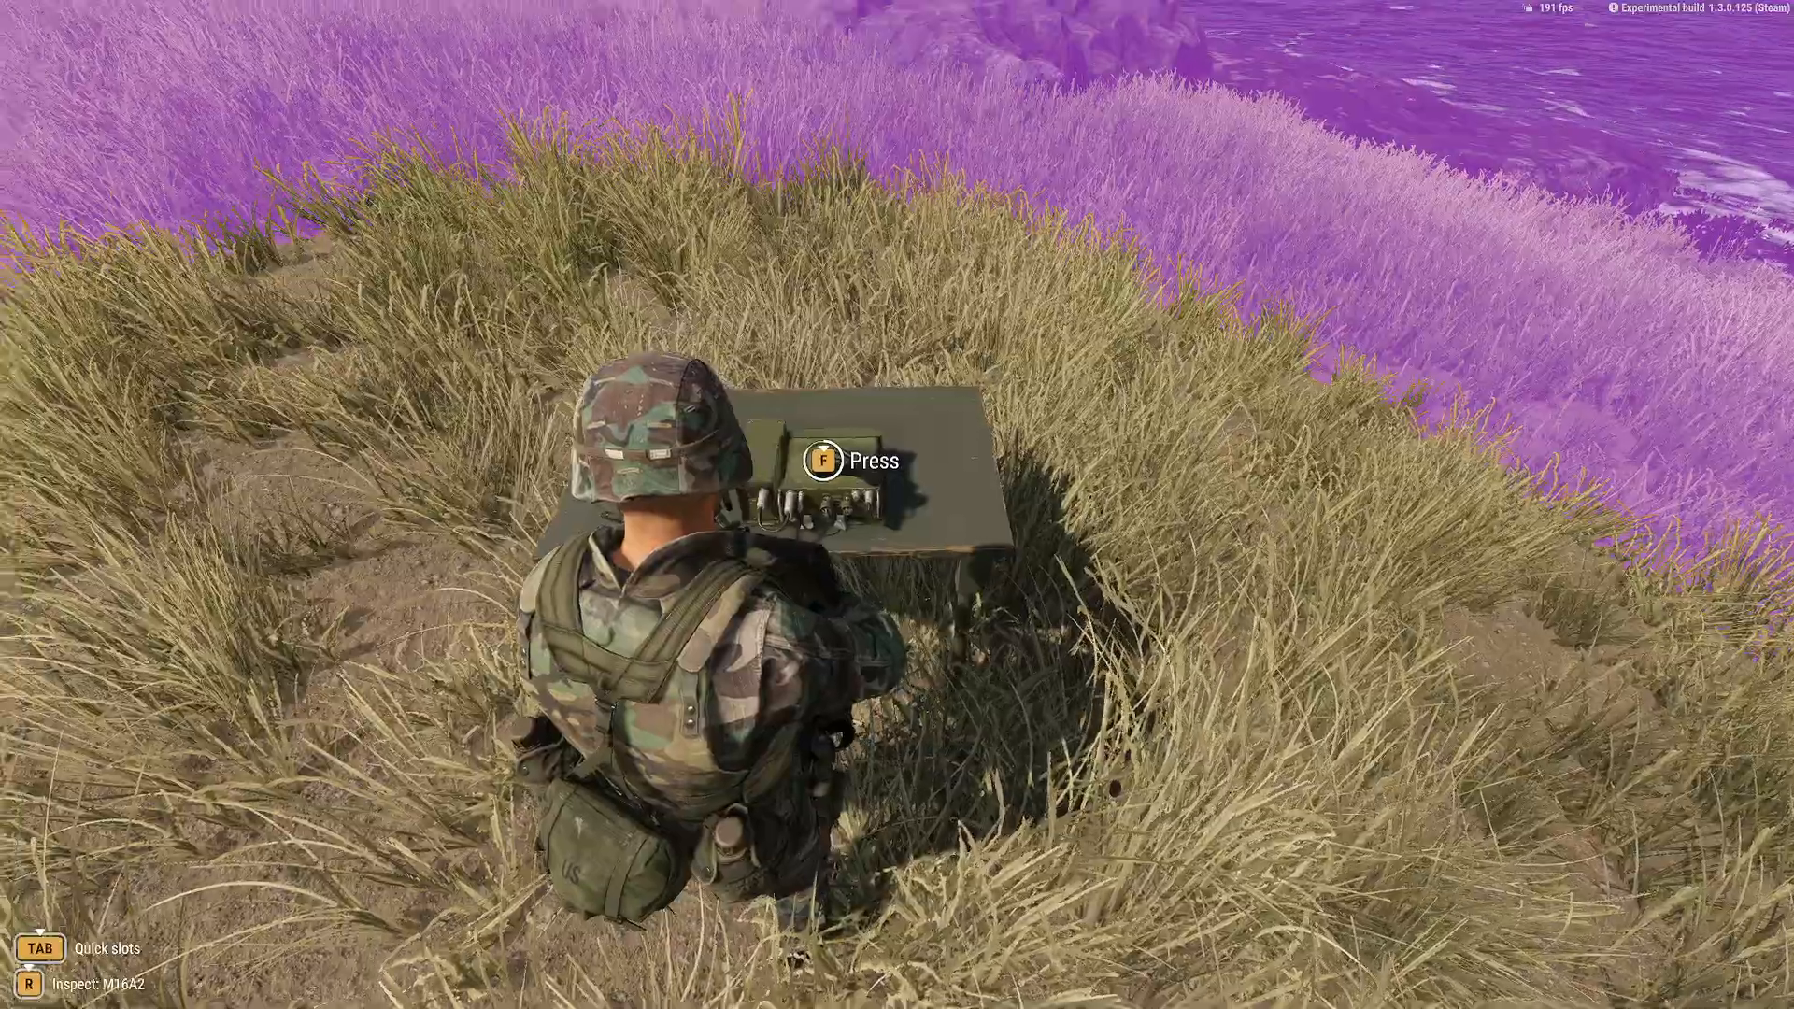
pyautogui.press('f')
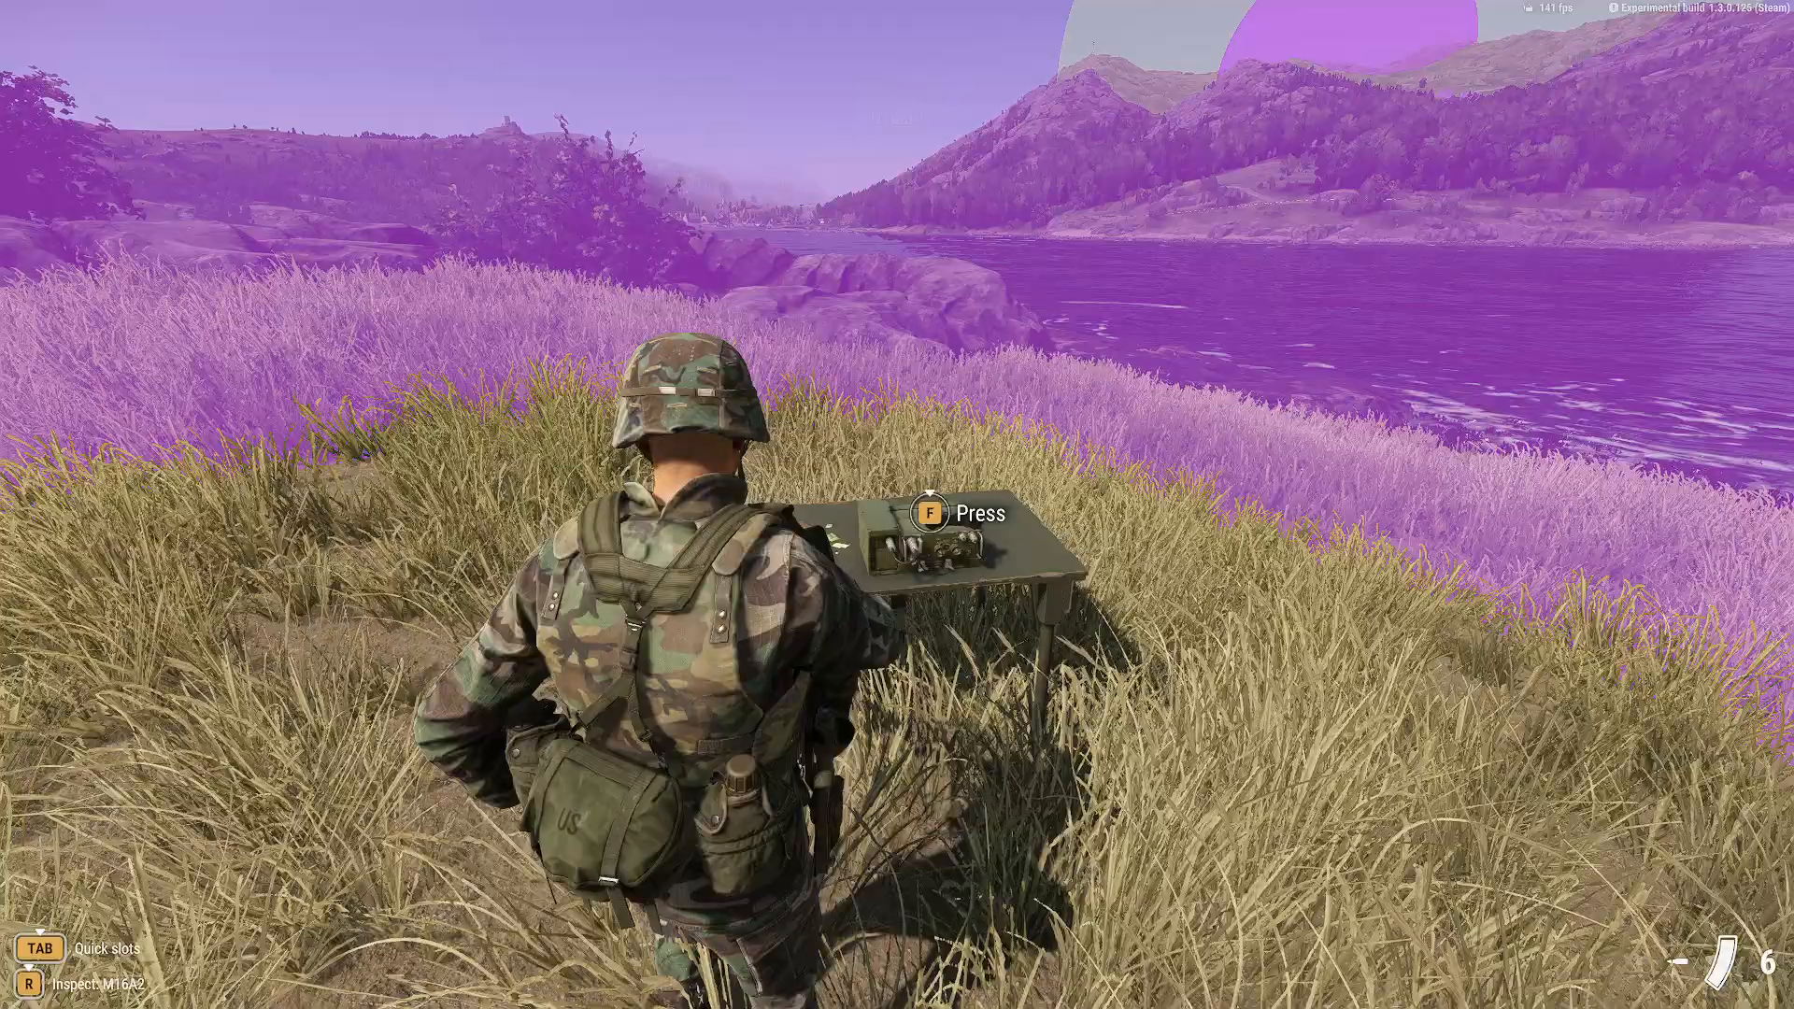
# Check the map for remaining objectives and the inventory for the intel, returning to the radio table.
pyautogui.press('m')
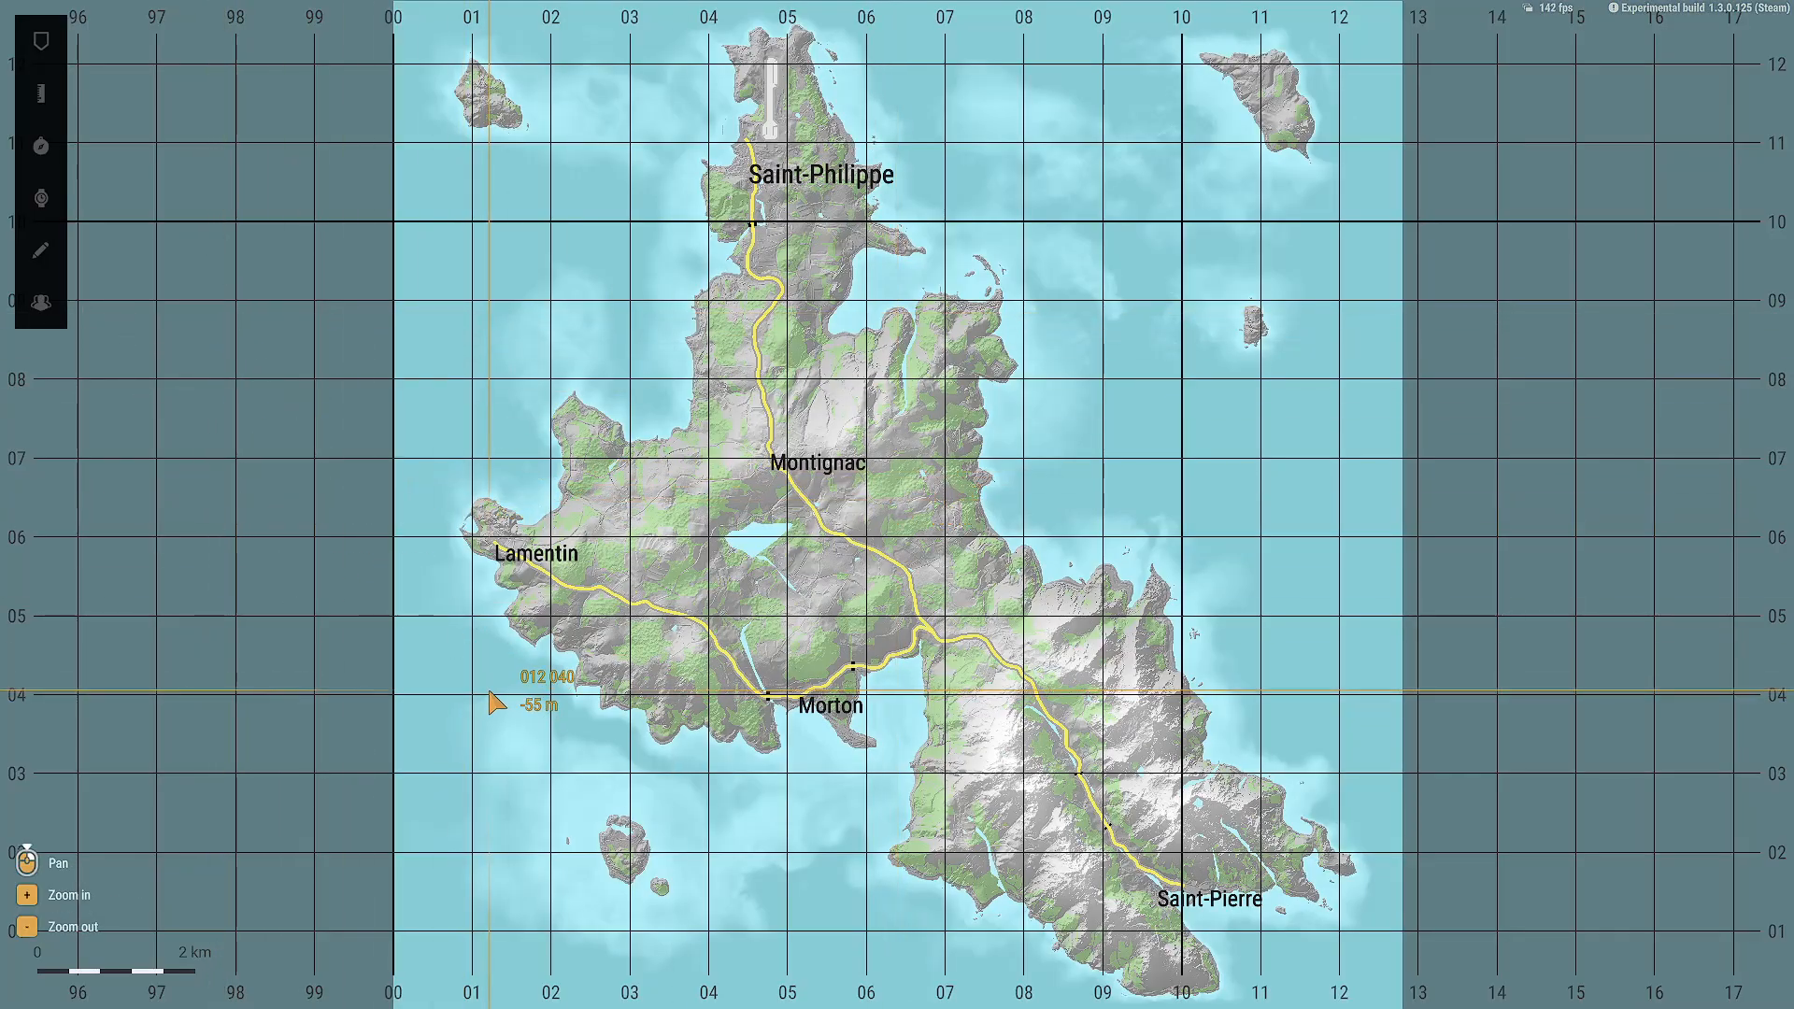
pyautogui.press('m')
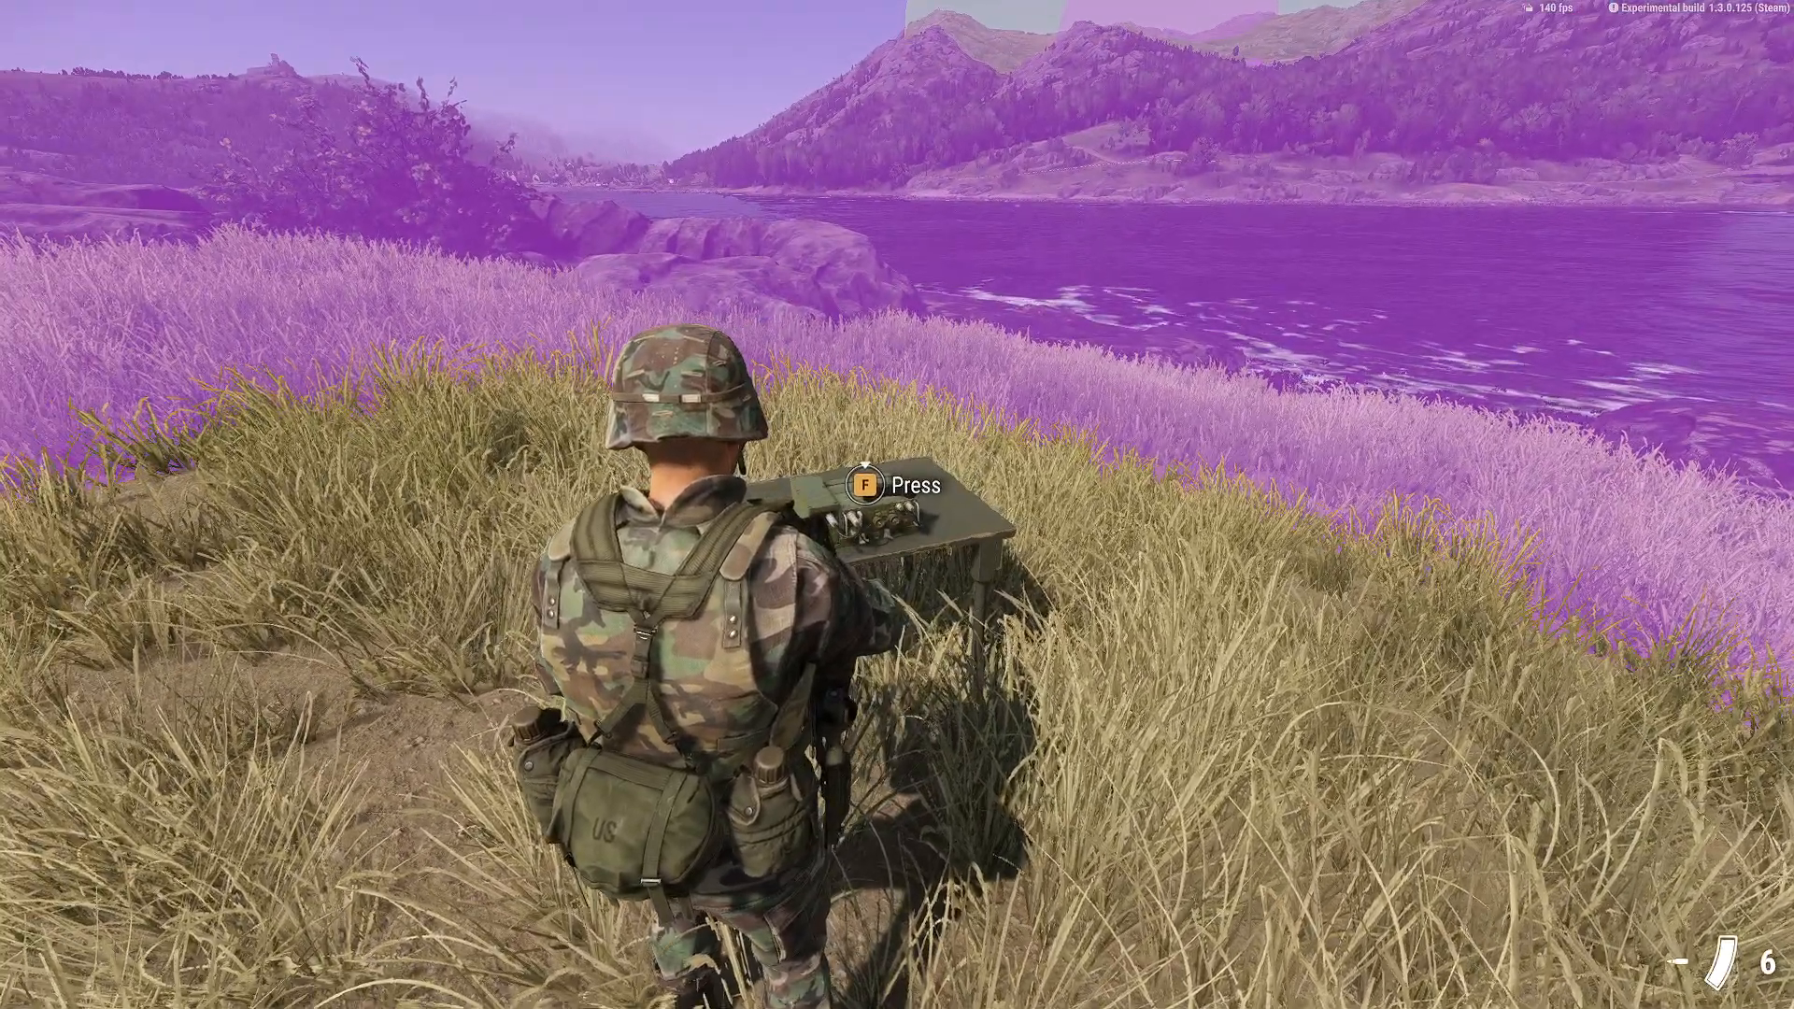
pyautogui.press('i')
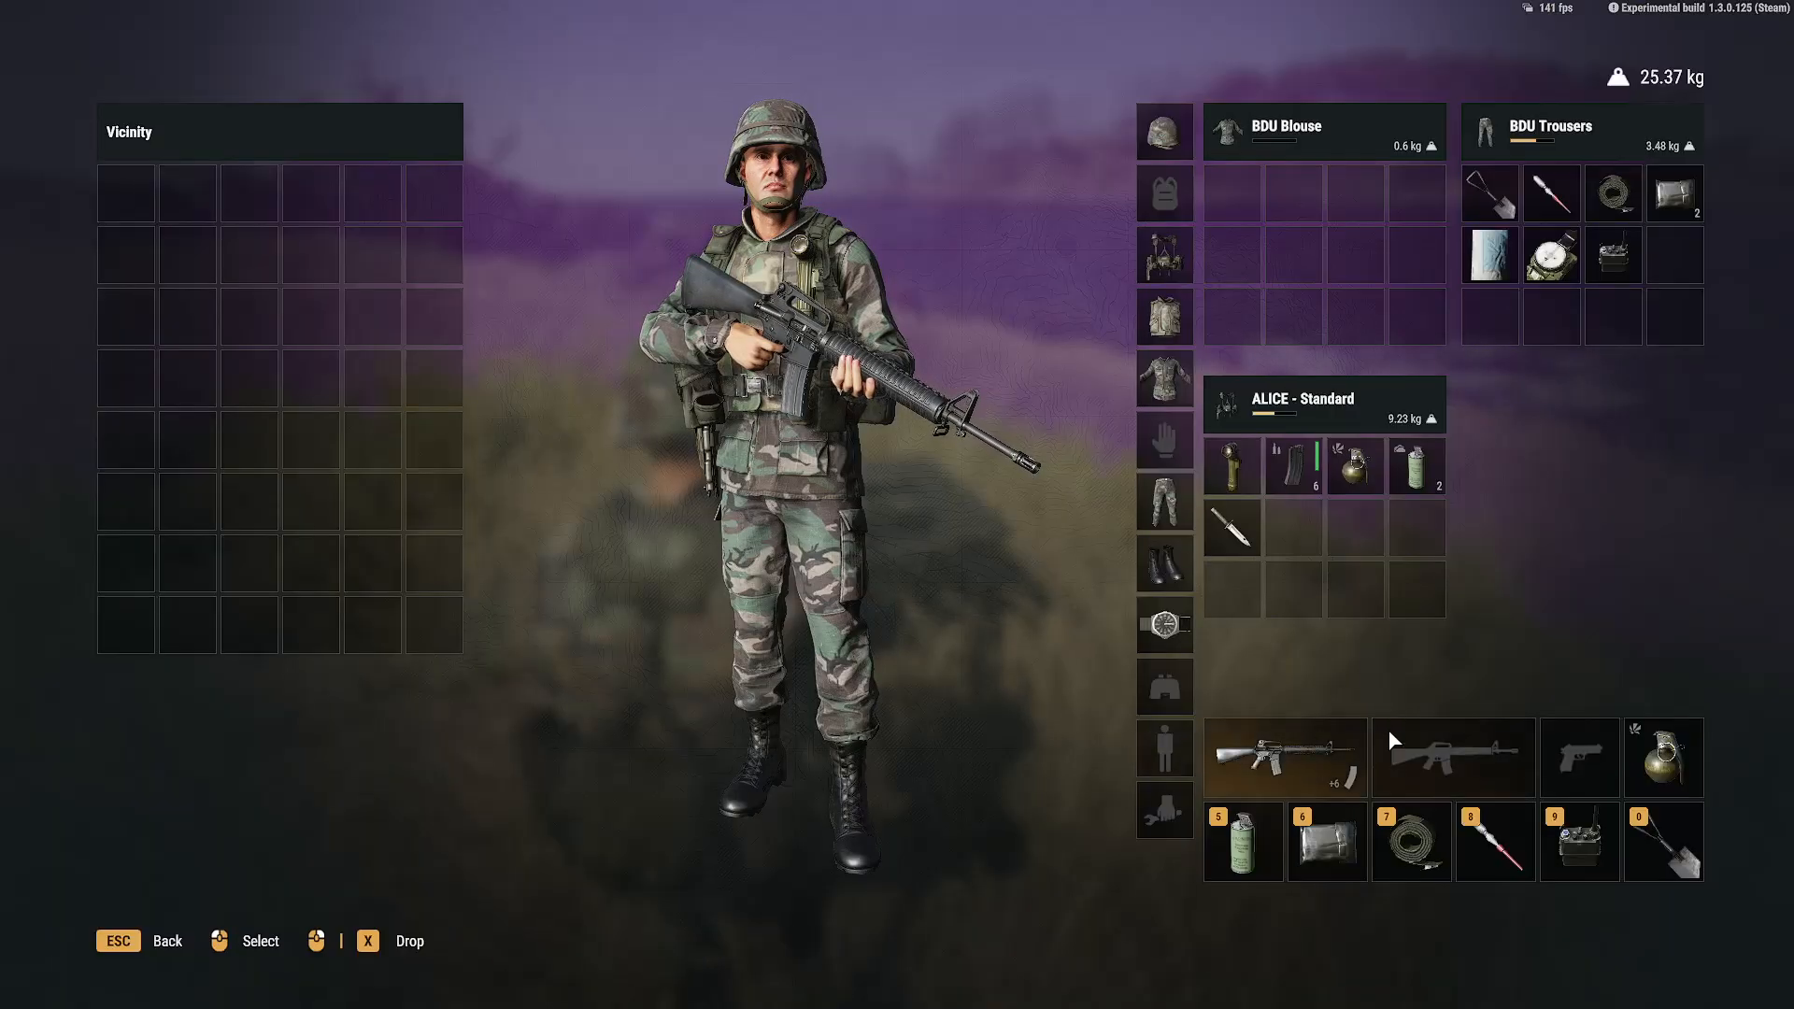
pyautogui.click(106, 940)
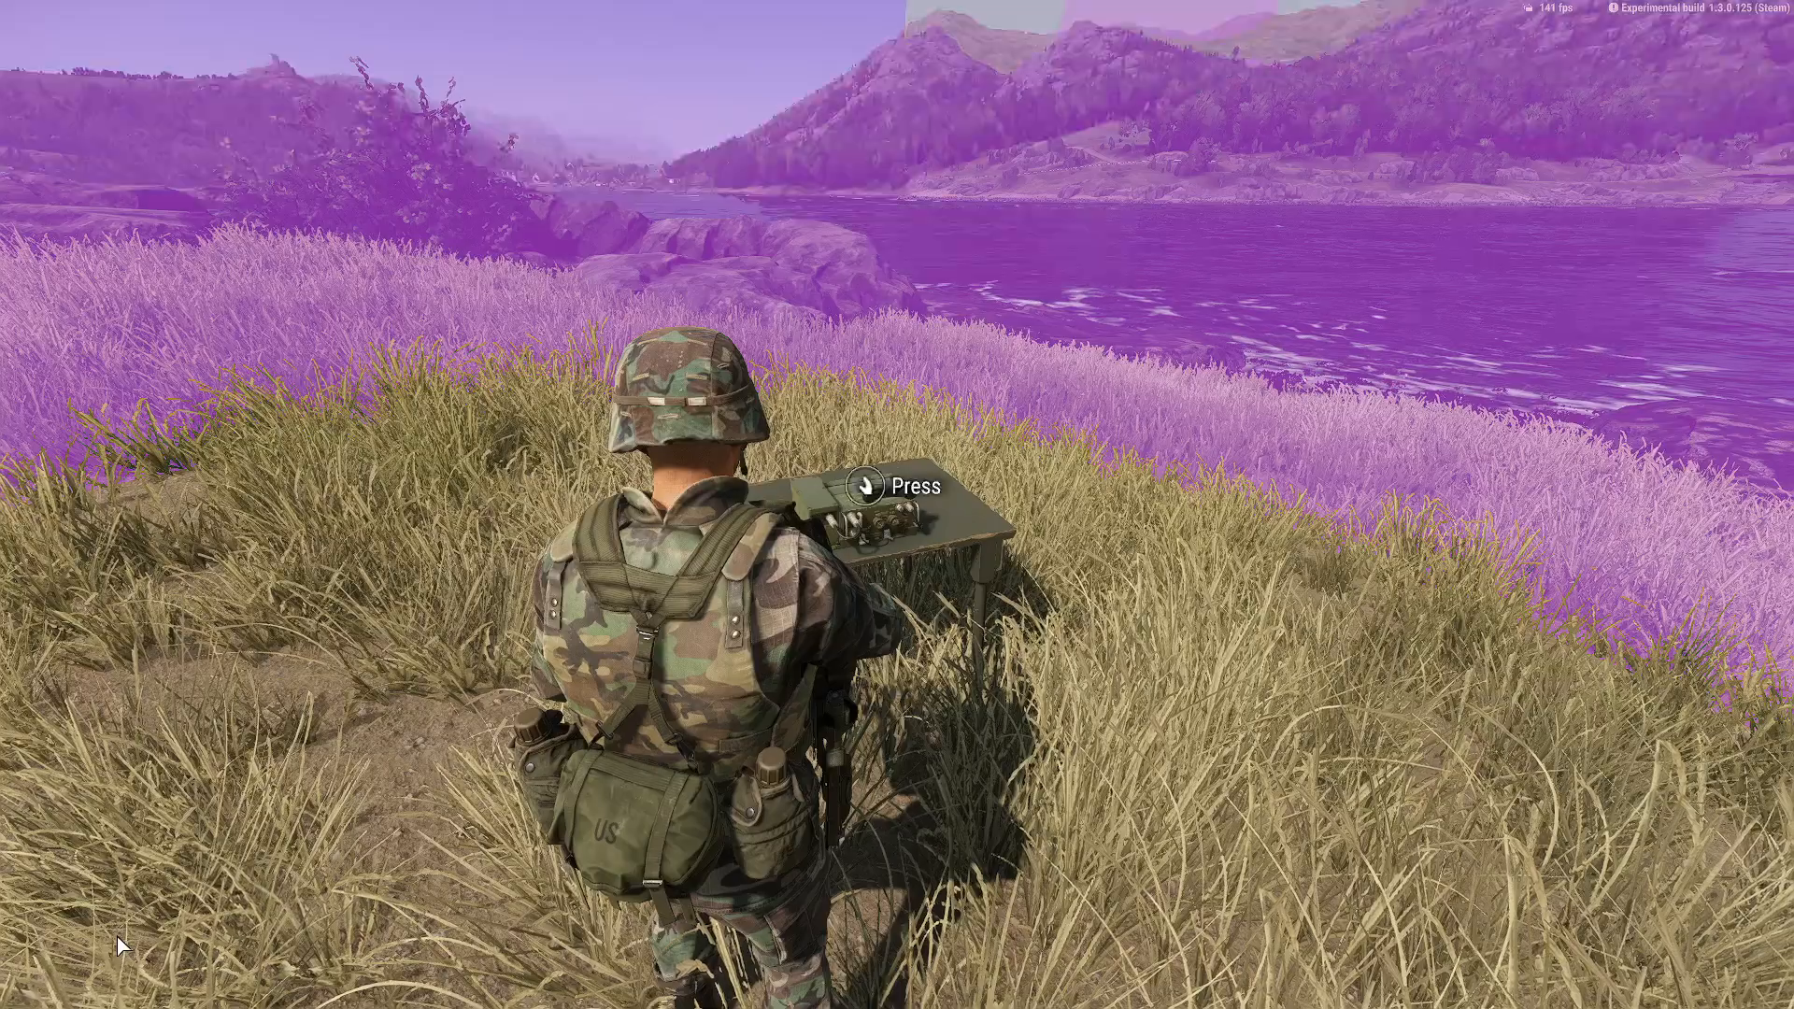
# Examine the map around Saint-Pierre and the islet in Fleet Bay for task markers, then close it and leave play mode.
pyautogui.press('m')
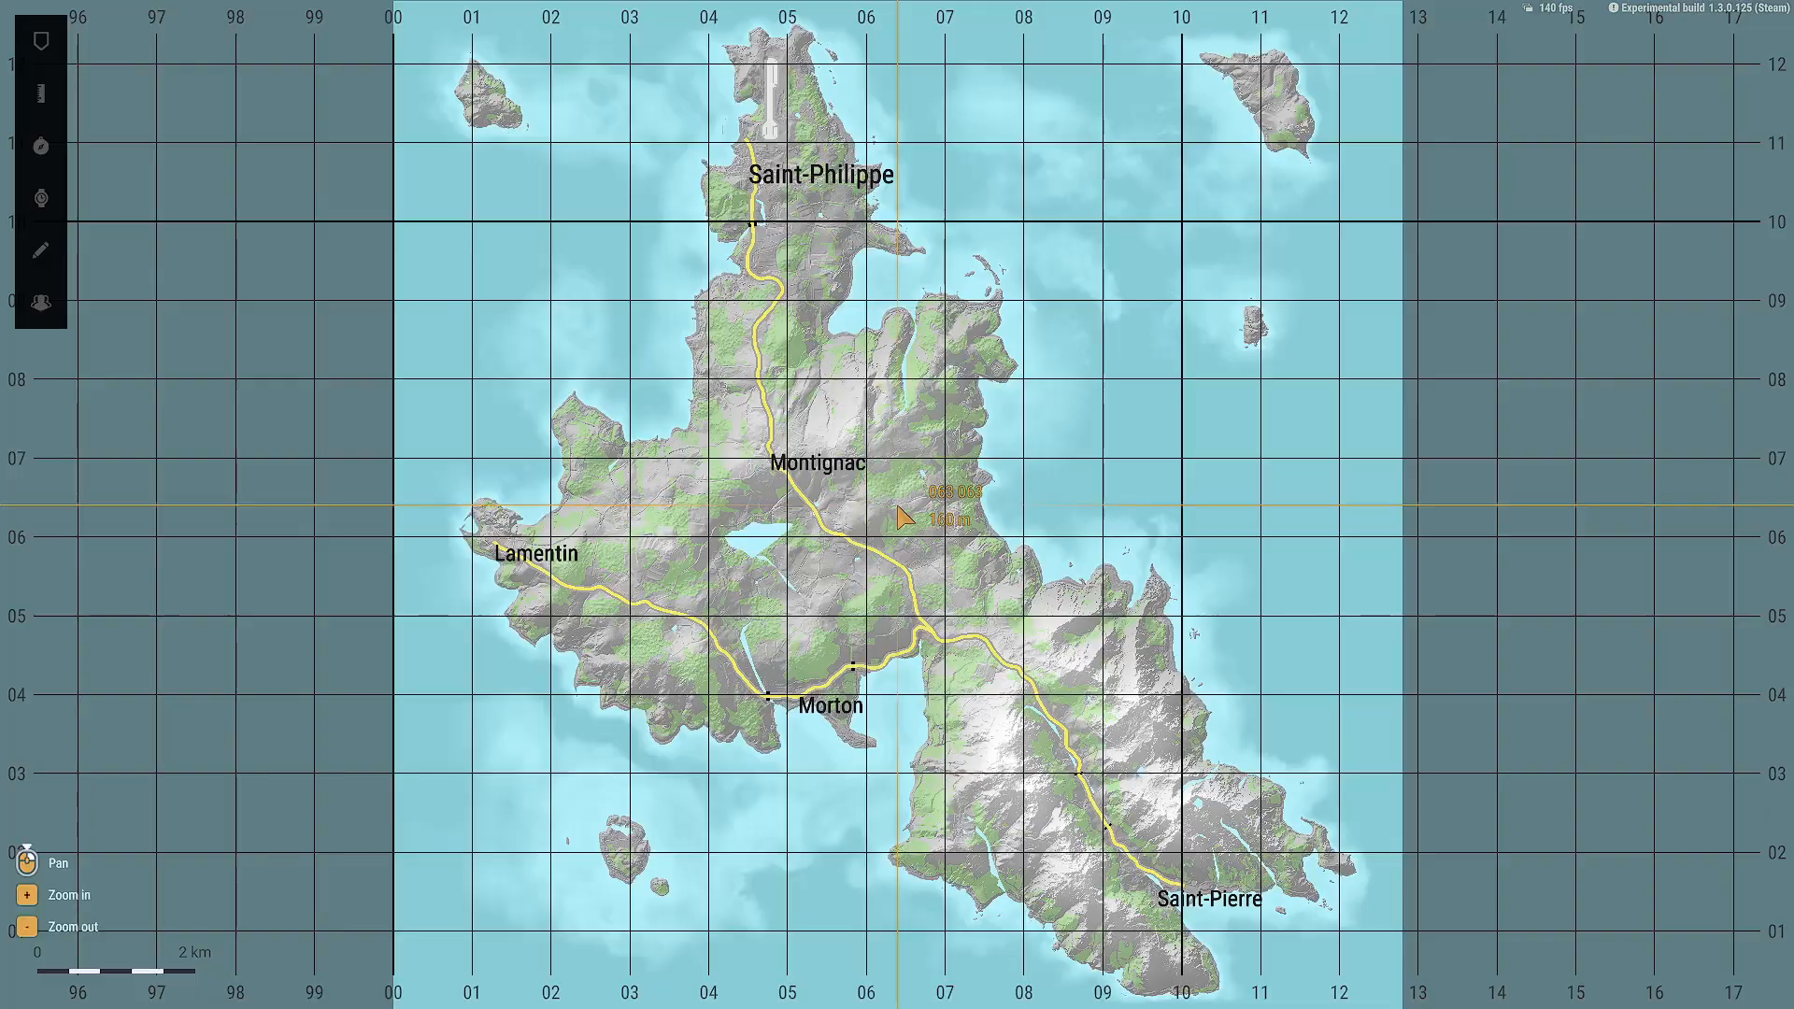
pyautogui.moveTo(921, 487); pyautogui.dragTo(673, 416)
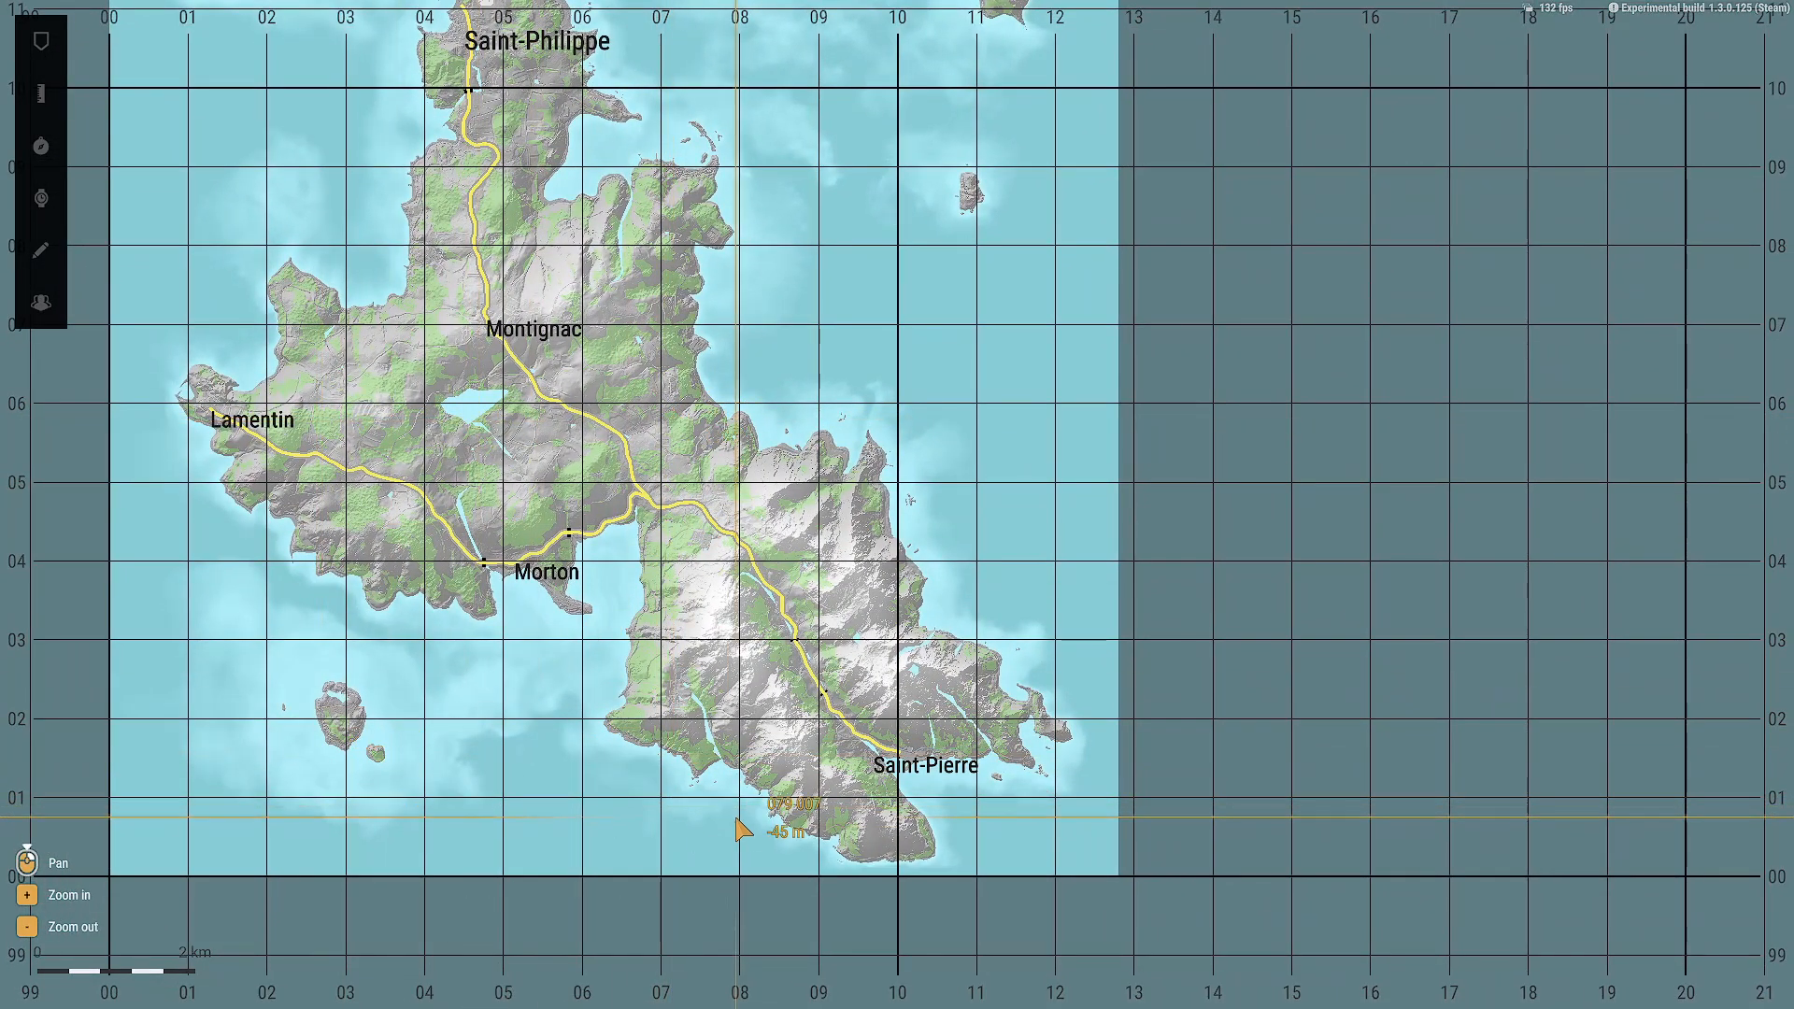
pyautogui.scroll(3, 846, 771)
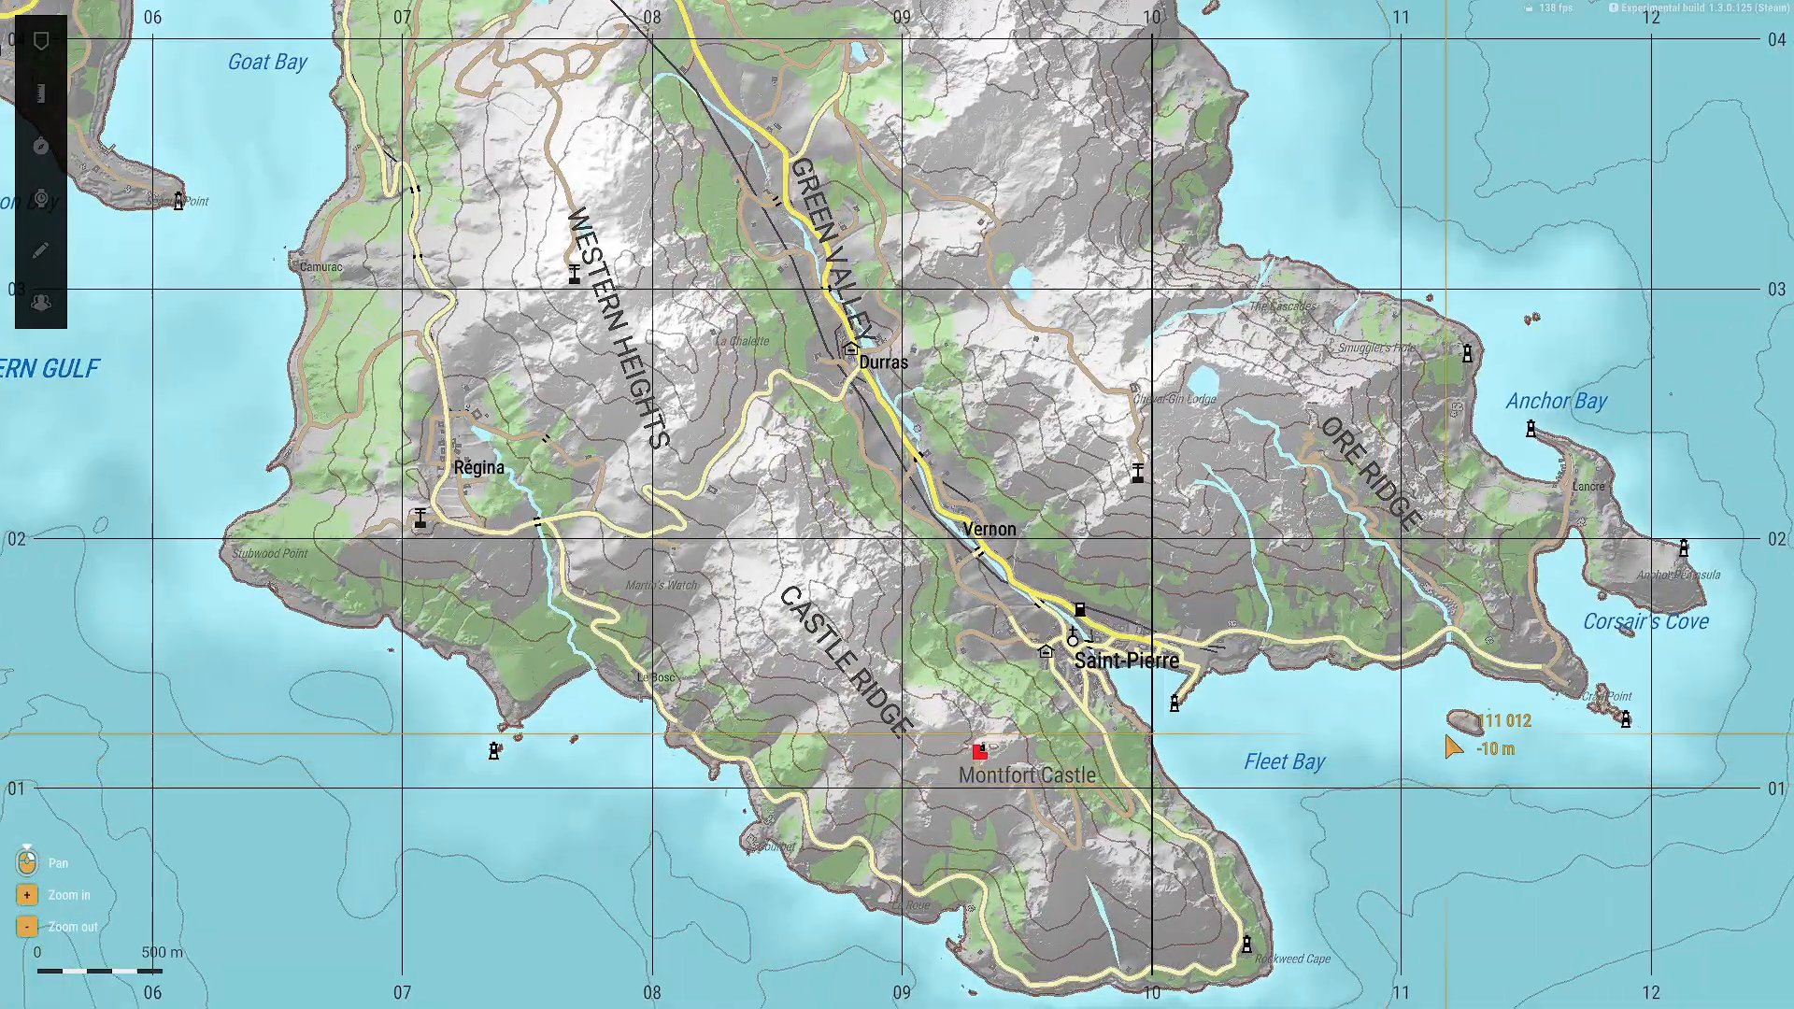
pyautogui.moveTo(1454, 748); pyautogui.dragTo(905, 686)
pyautogui.scroll(4, 852, 614)
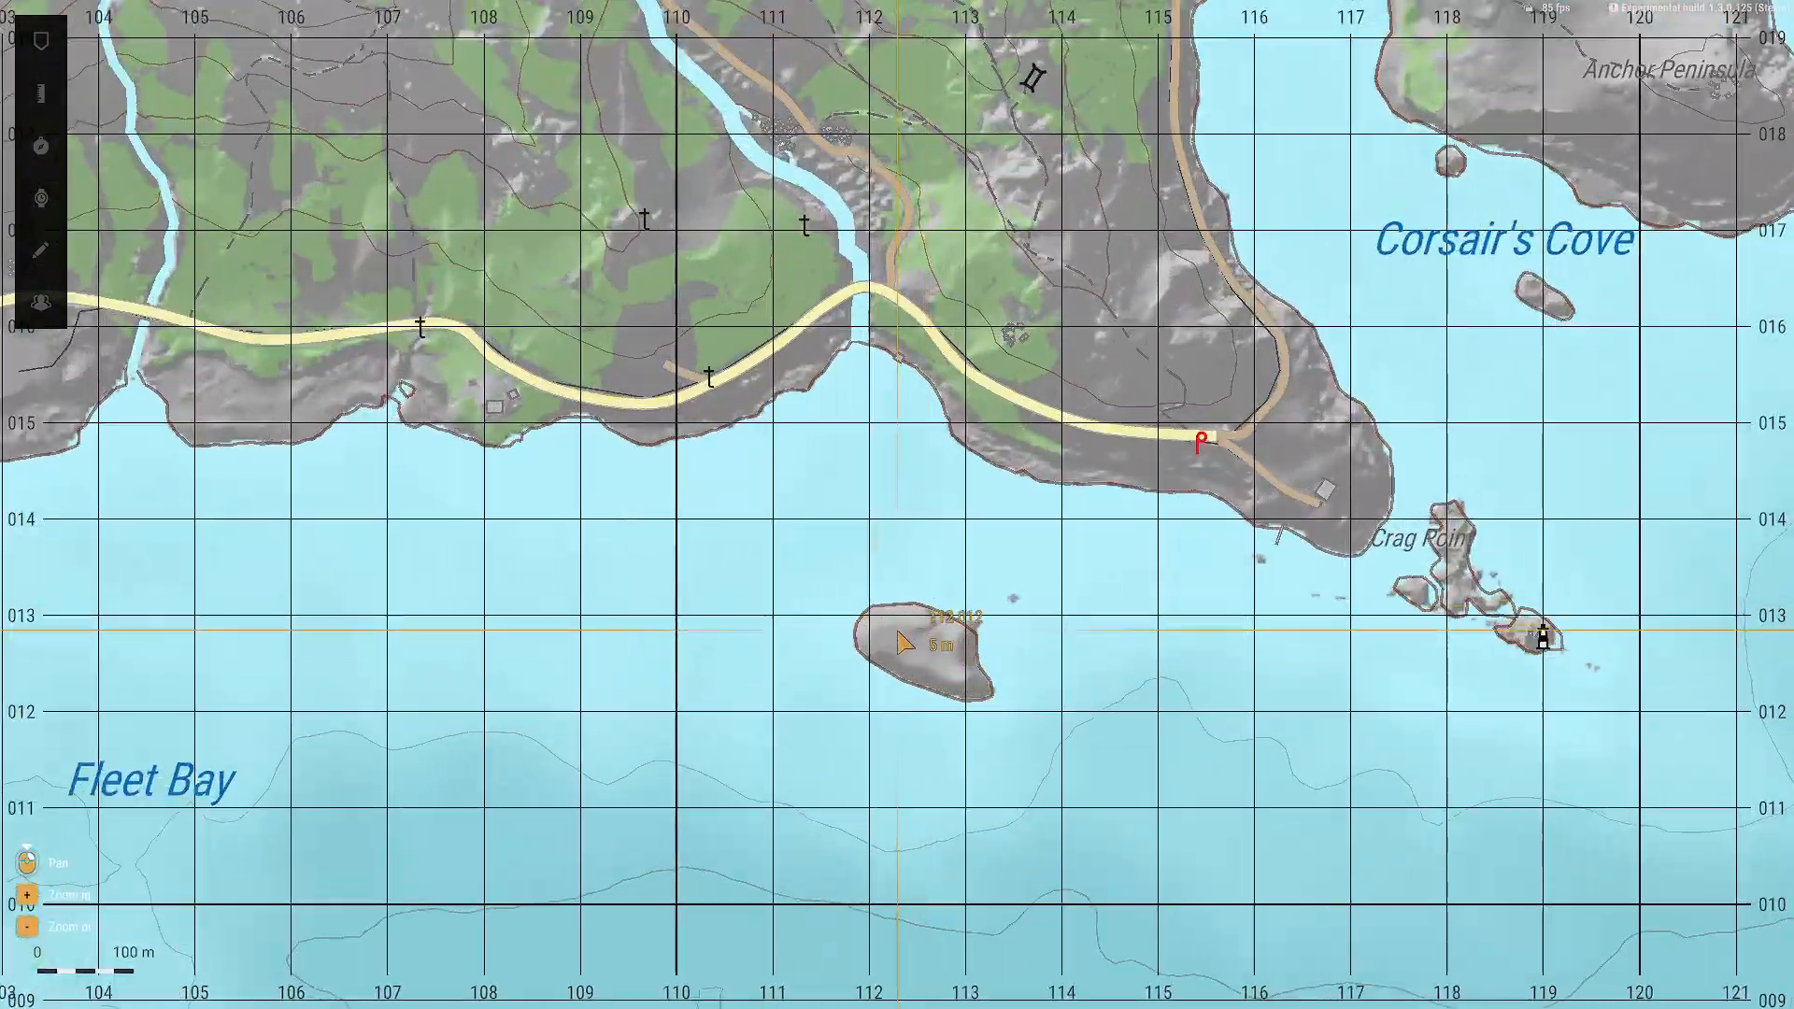
pyautogui.scroll(-5, 905, 643)
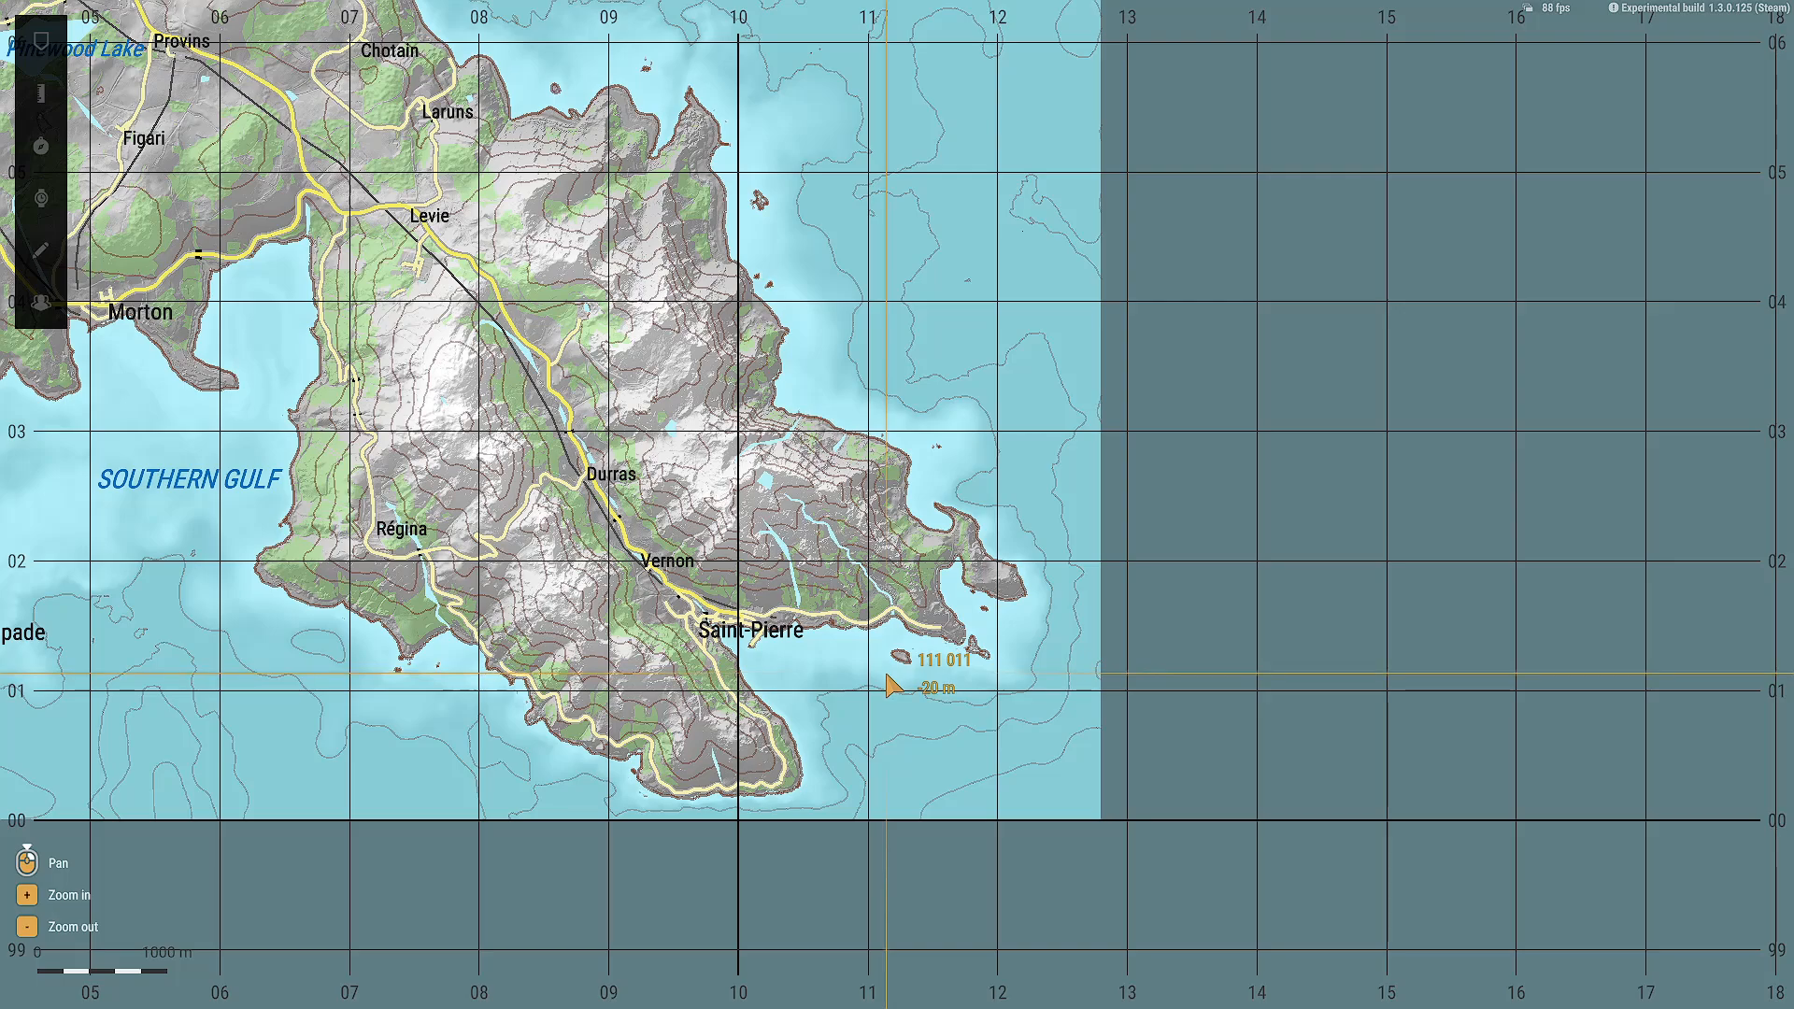
pyautogui.press('m')
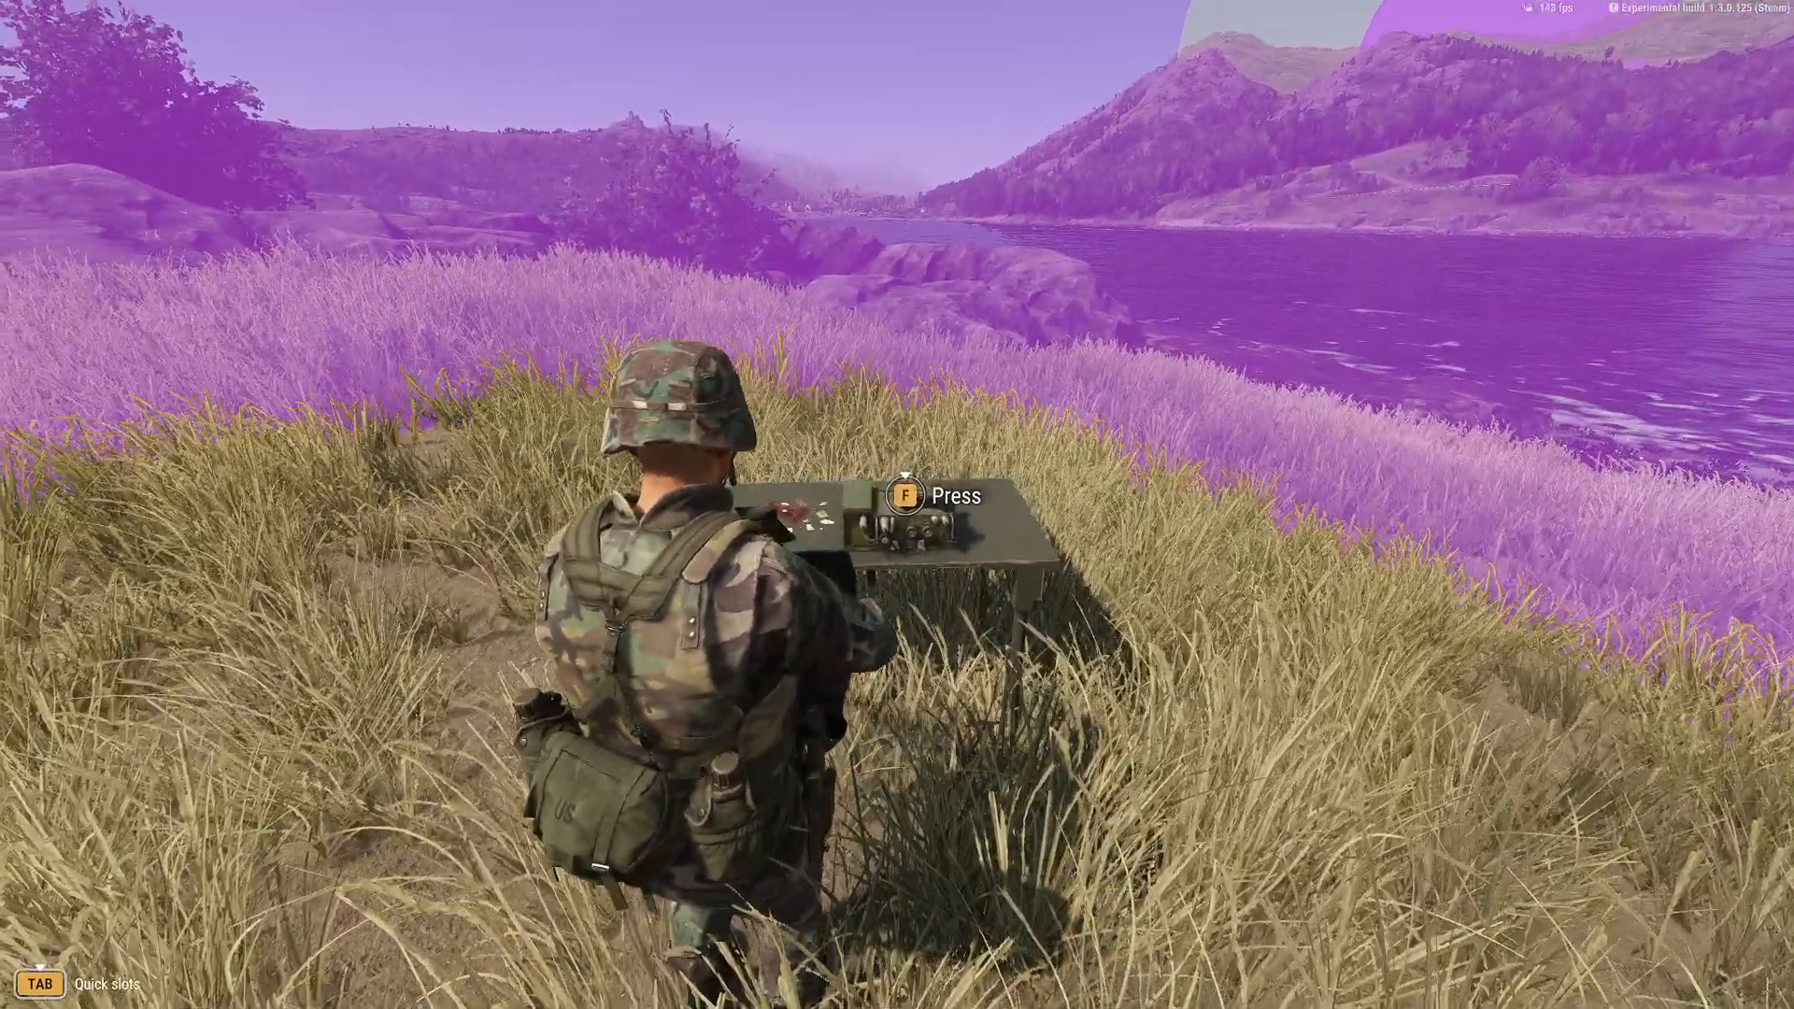
pyautogui.press('Escape')
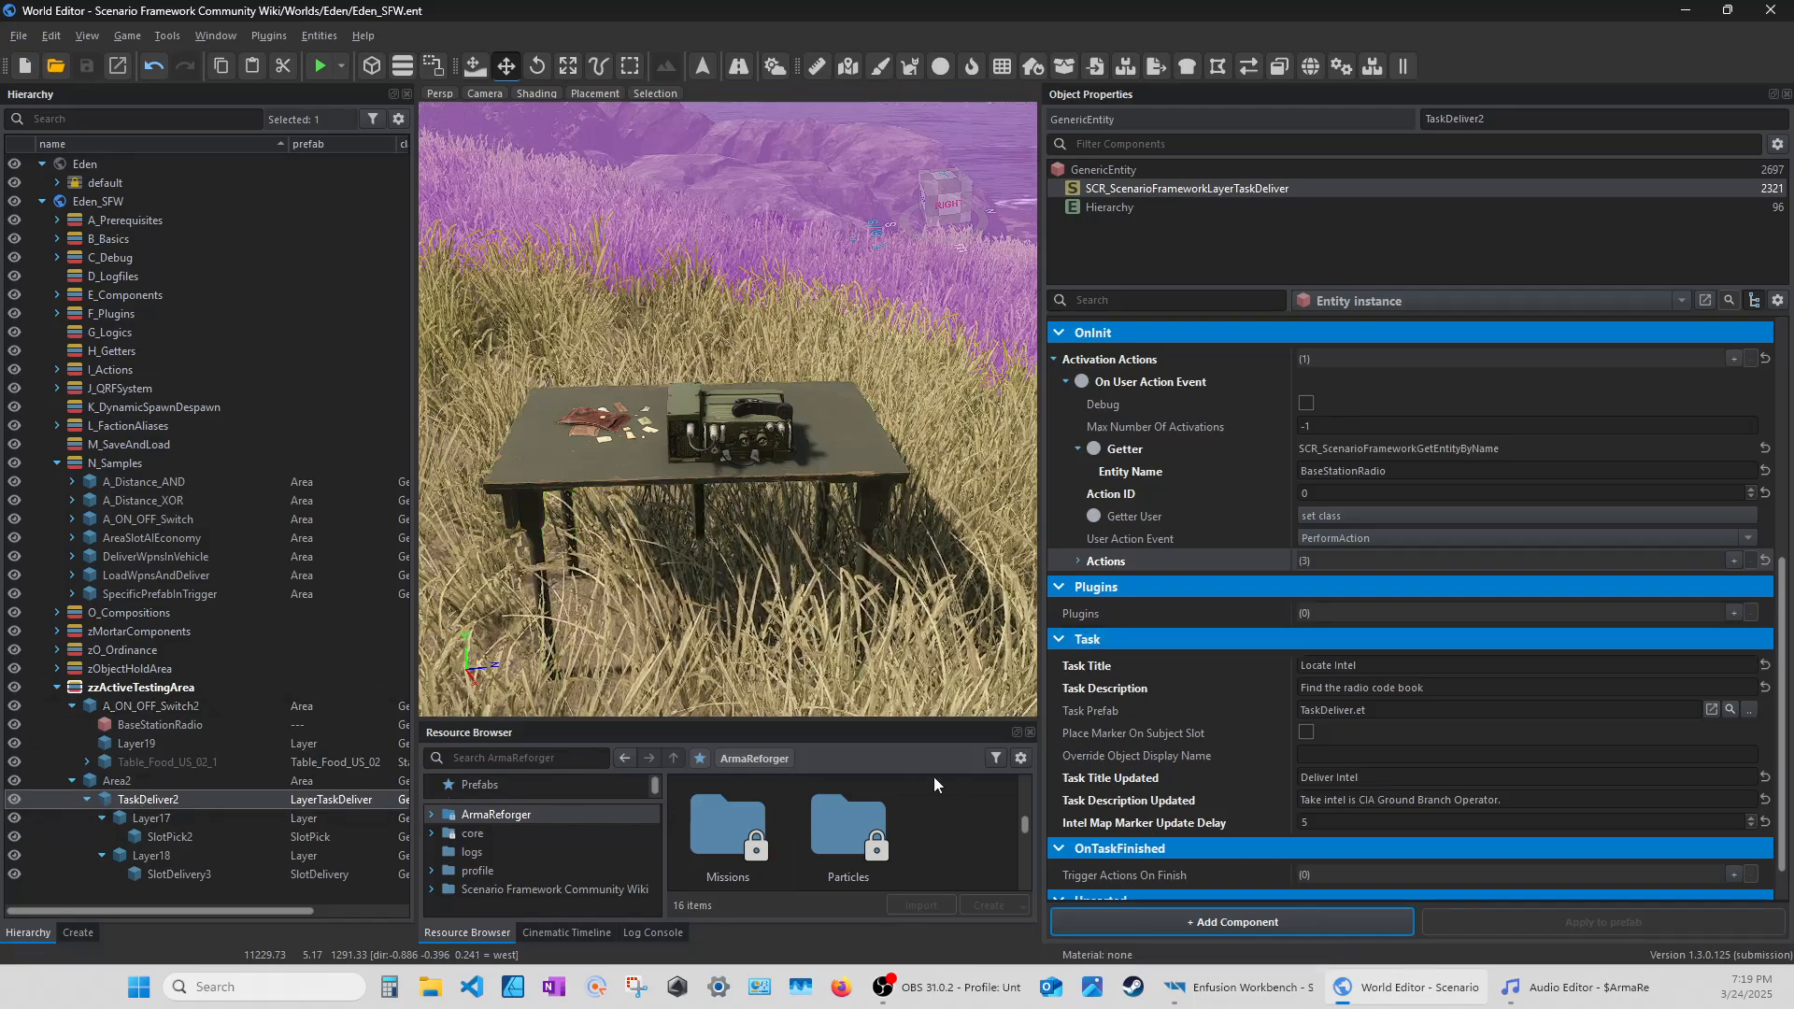
# Expand the actions of TaskDeliver2's On User Action Event and review the sound assigned to its first Play Sound action.
pyautogui.scroll(-1, 1299, 783)
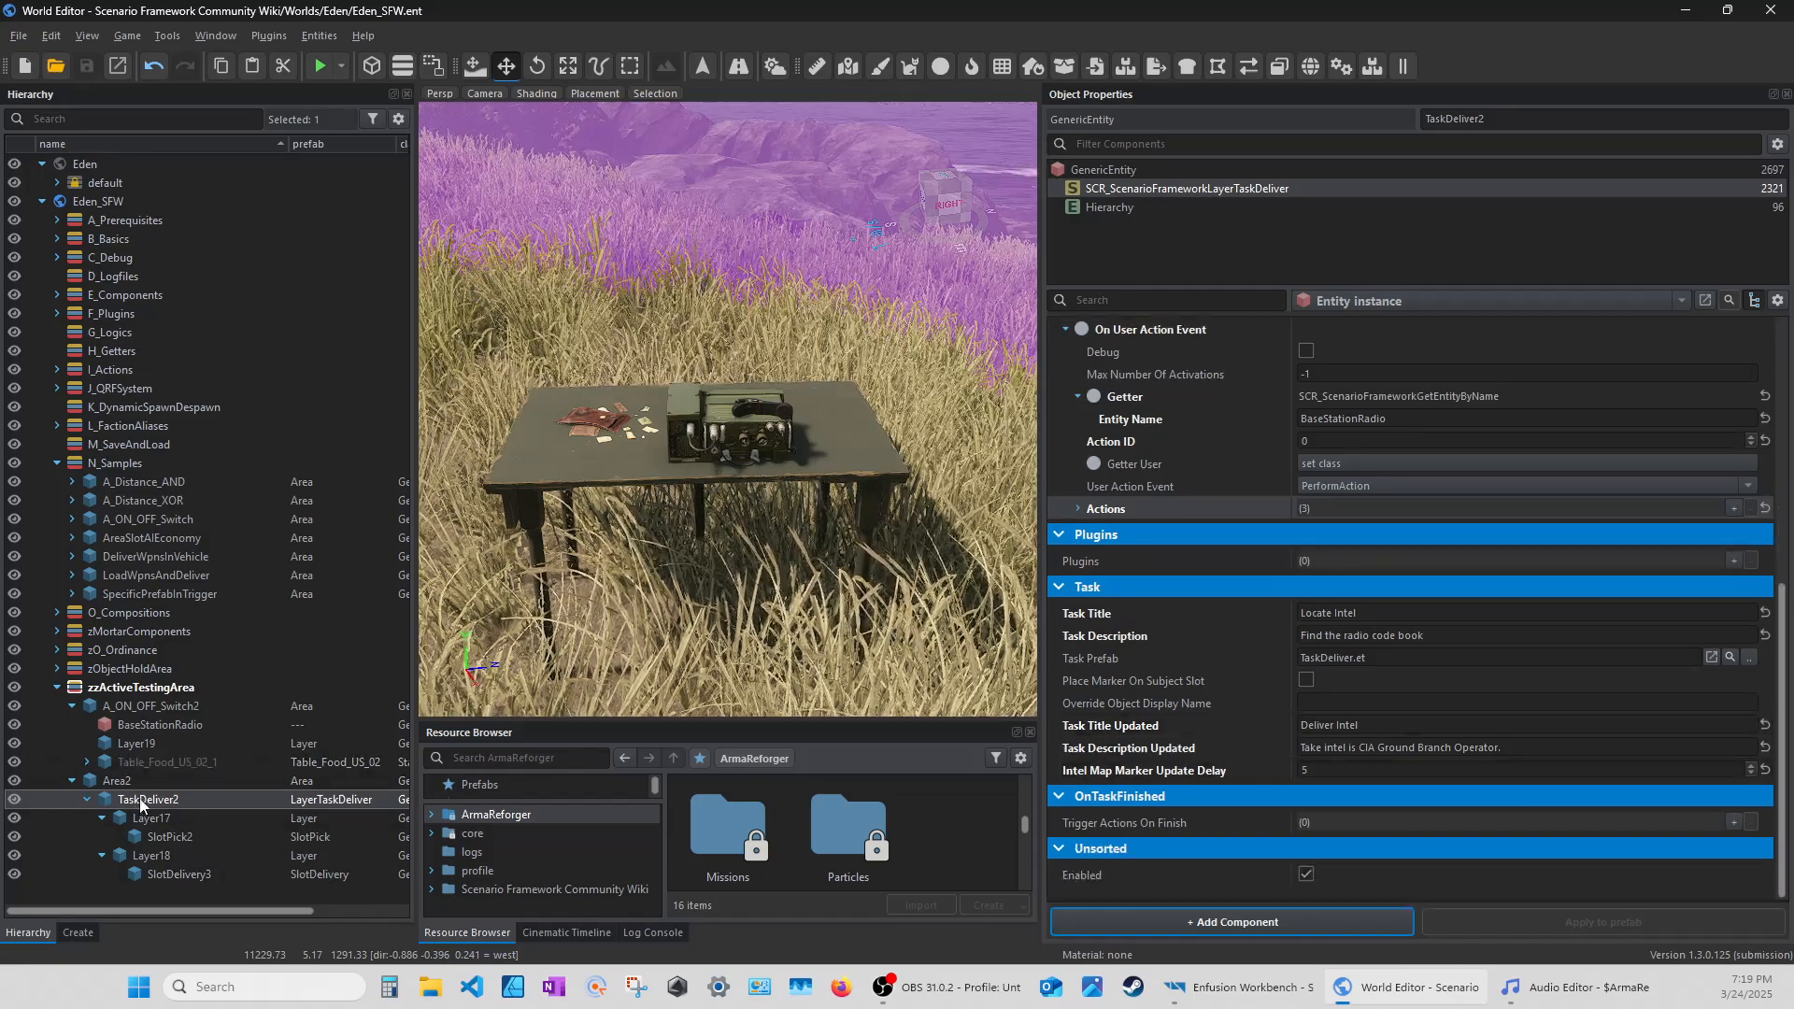
pyautogui.scroll(4, 1180, 652)
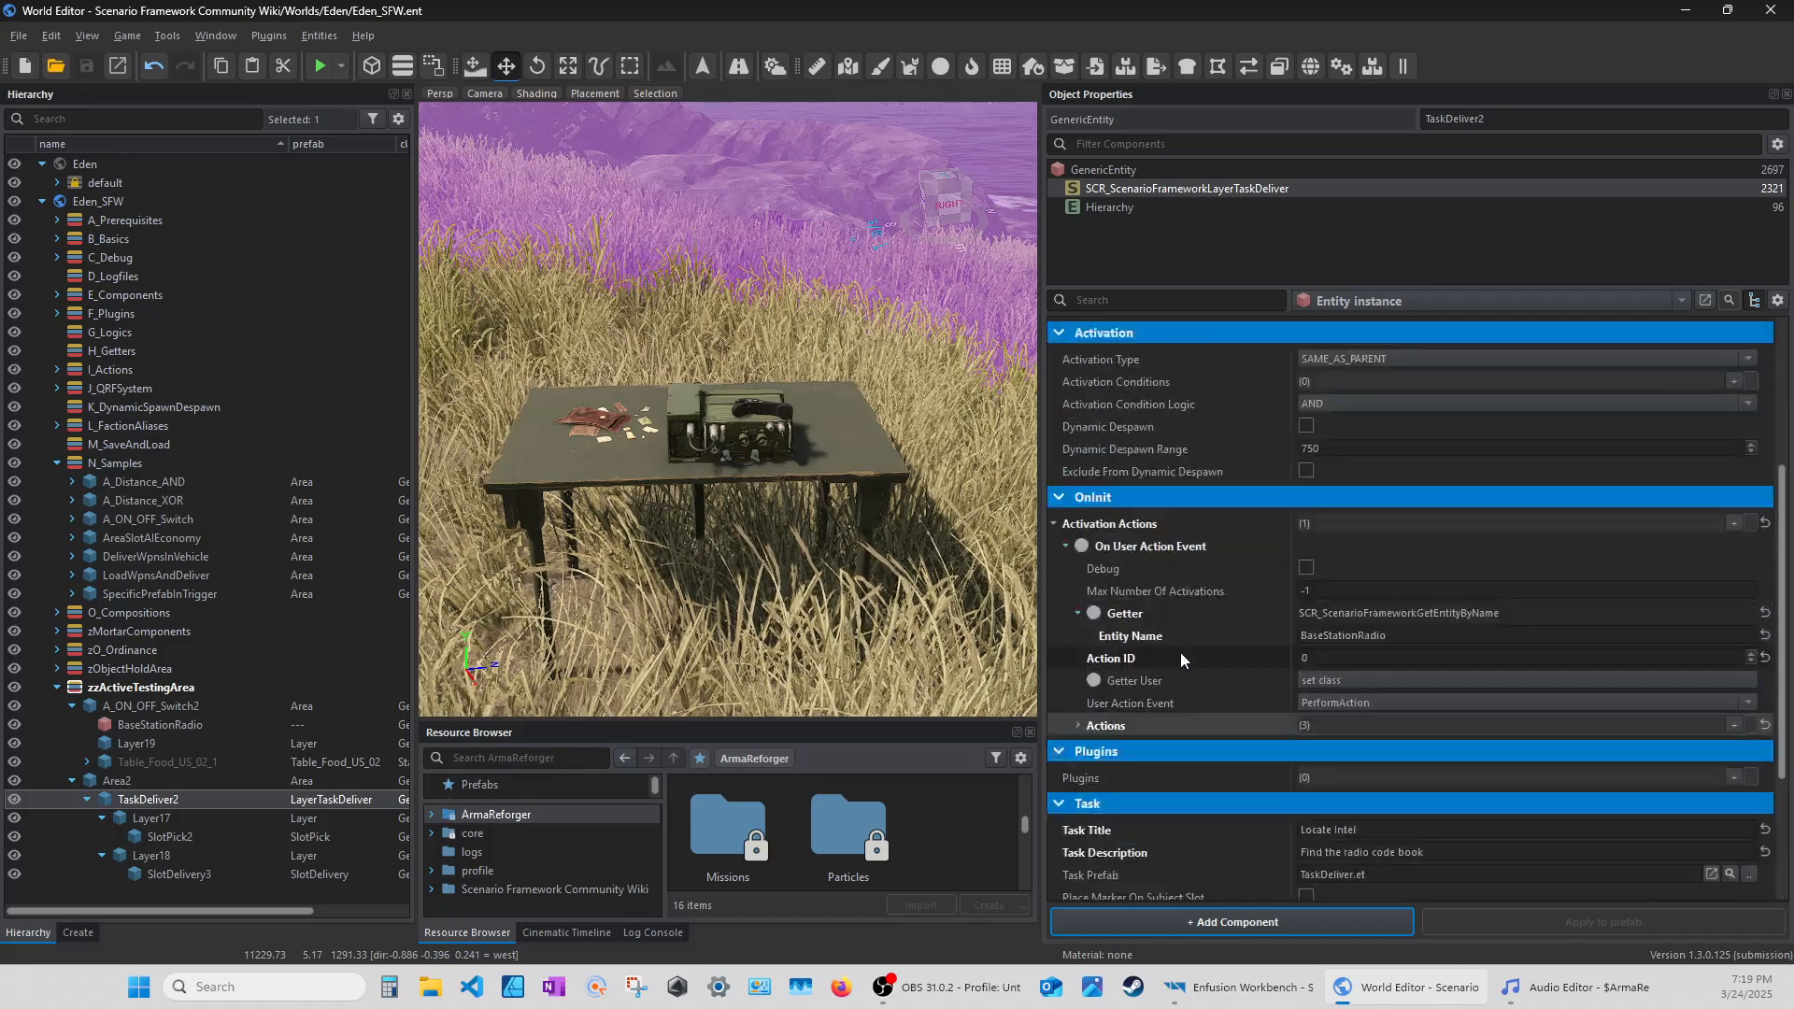
pyautogui.click(1077, 725)
pyautogui.scroll(-1, 1096, 667)
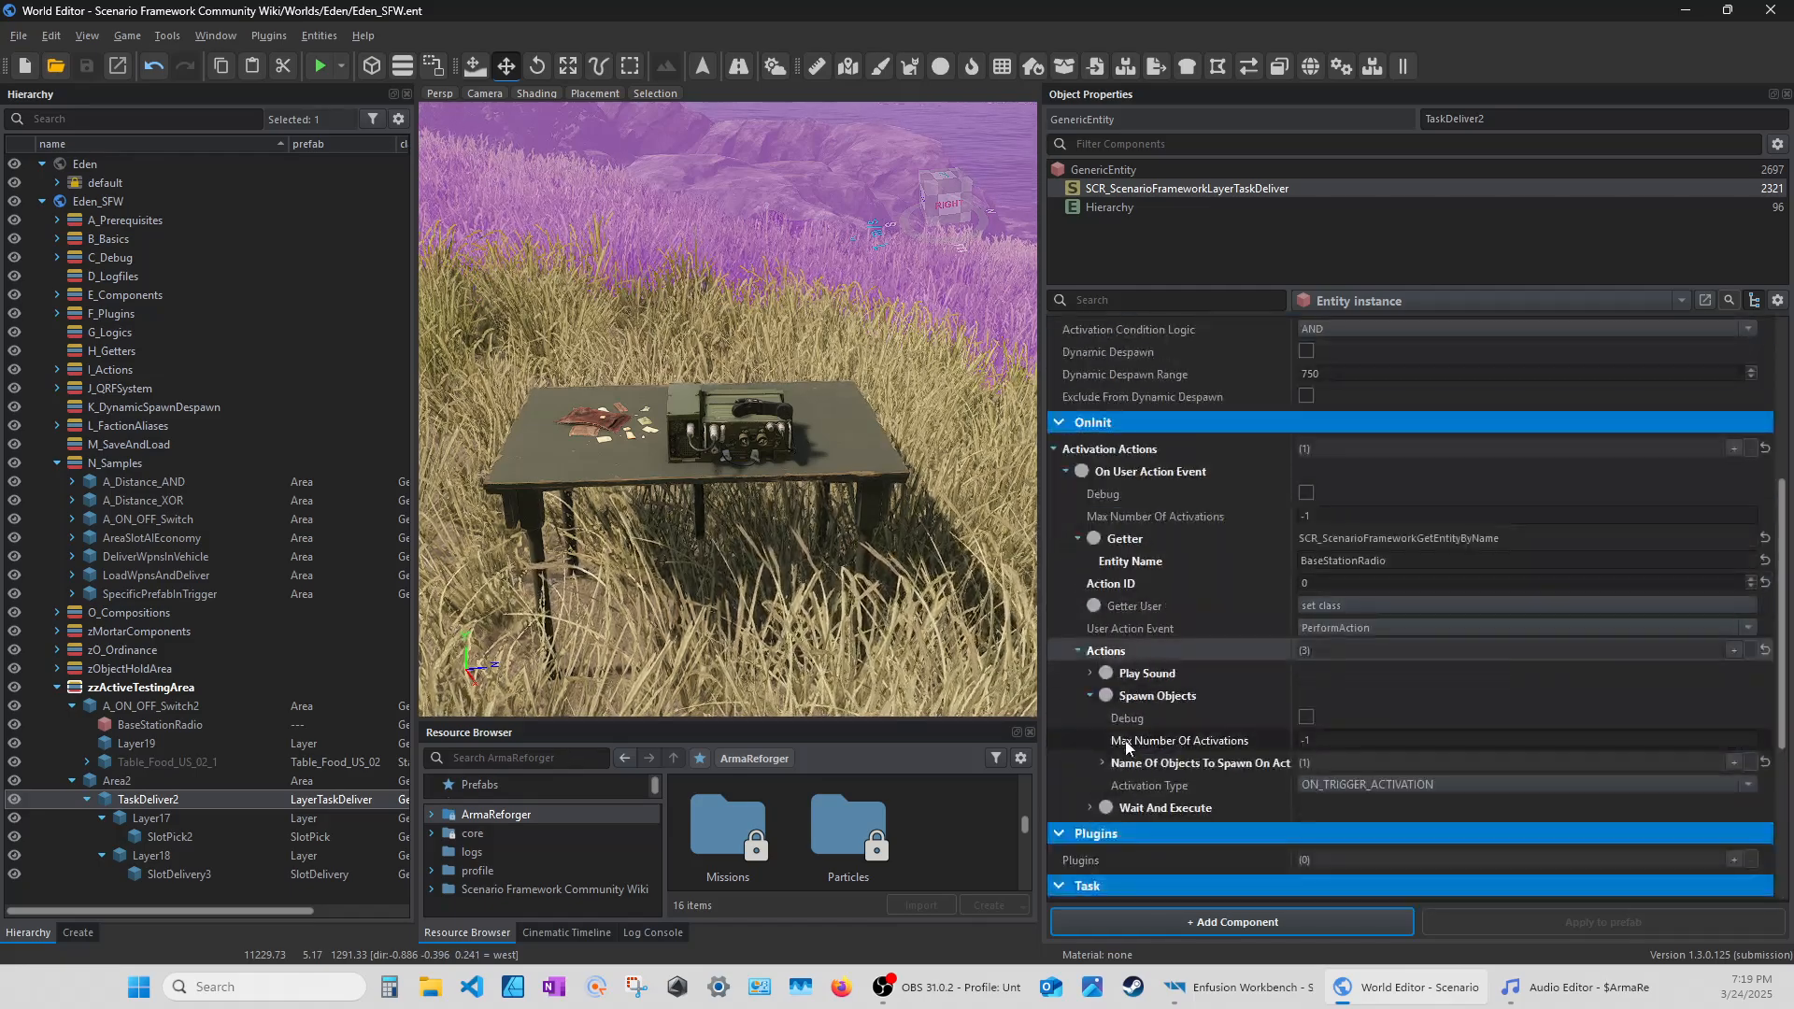
pyautogui.click(1089, 673)
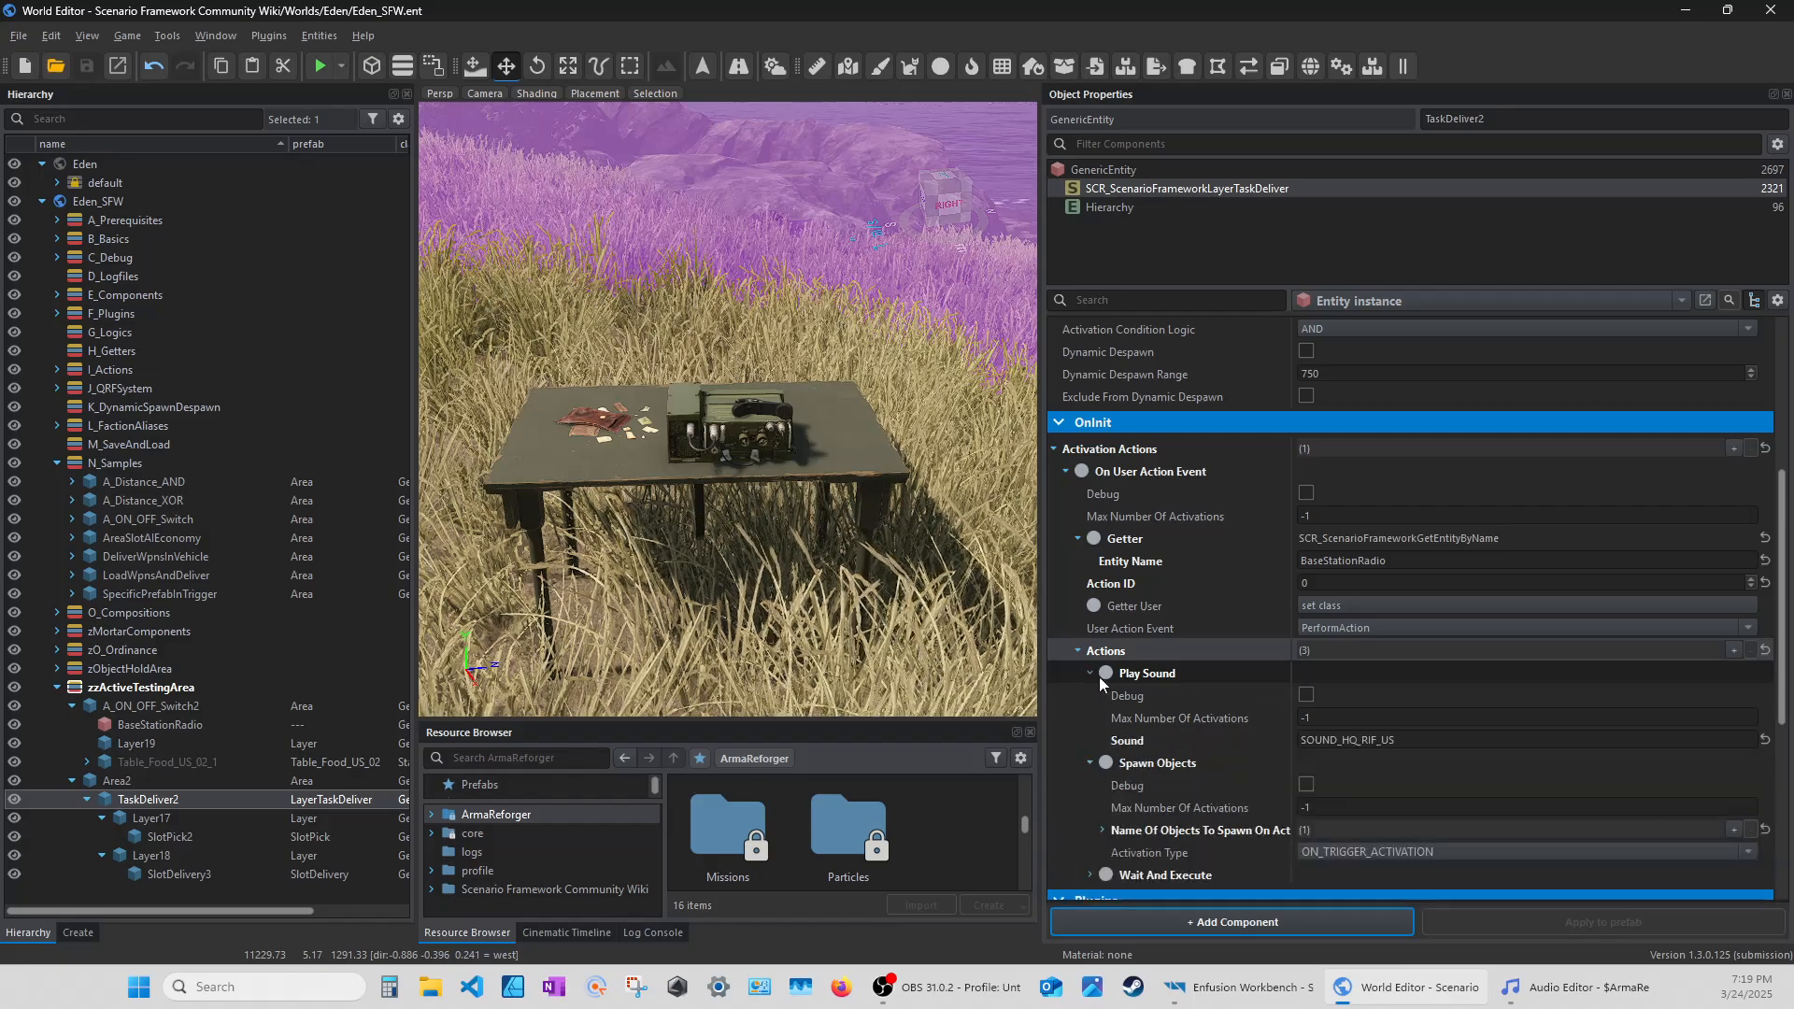
pyautogui.doubleClick(1403, 741)
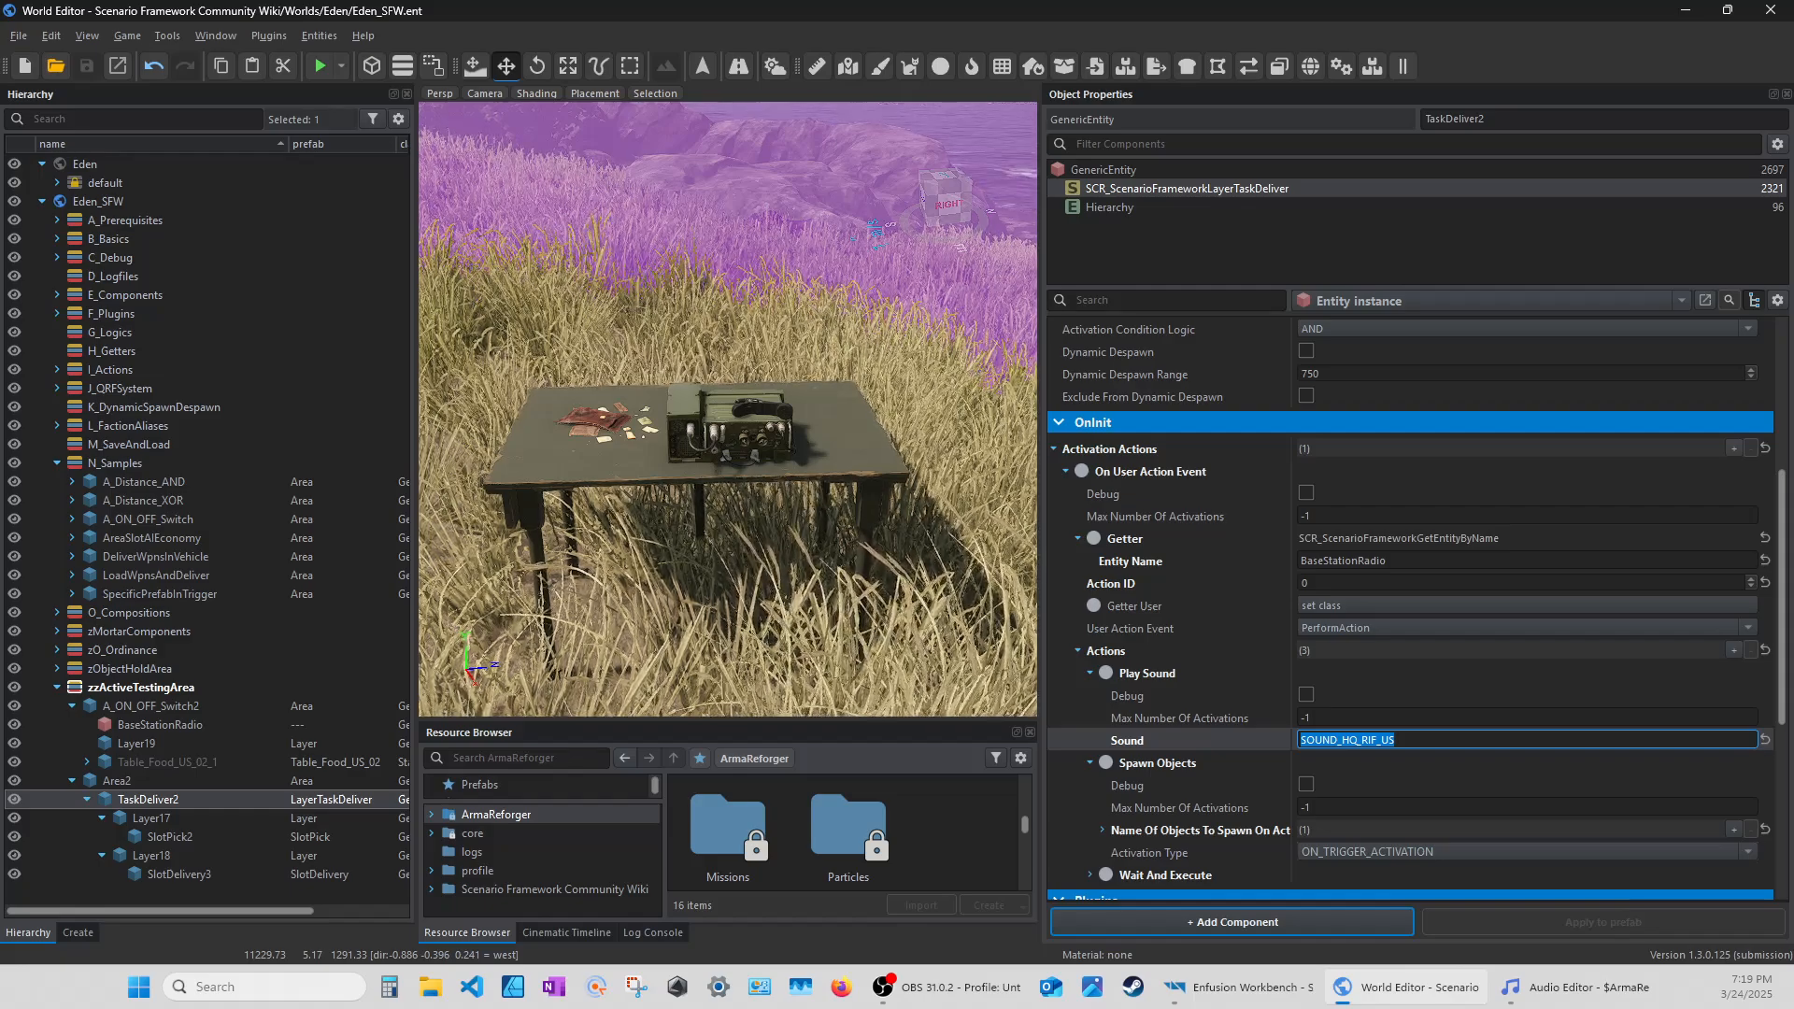
# Collapse Play Sound and Spawn Objects, then review Wait And Execute with its nested Change Task State and Play Sound actions.
pyautogui.click(1090, 674)
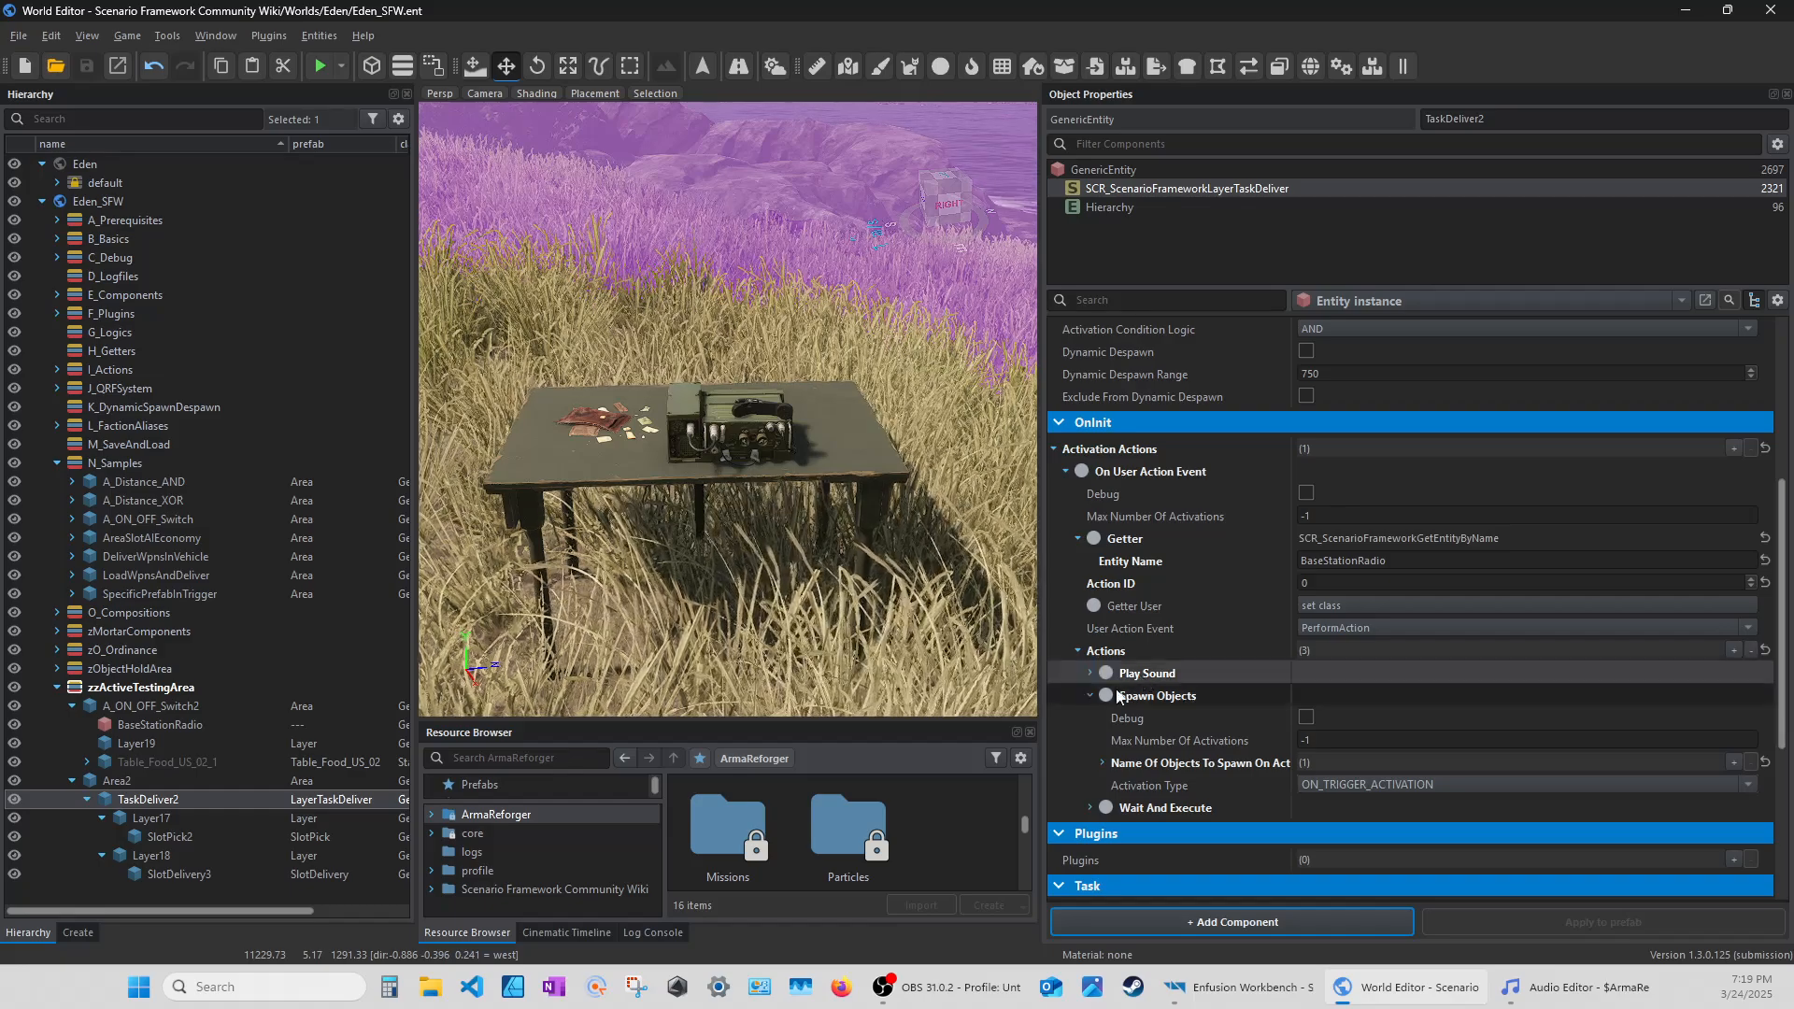
pyautogui.click(1090, 695)
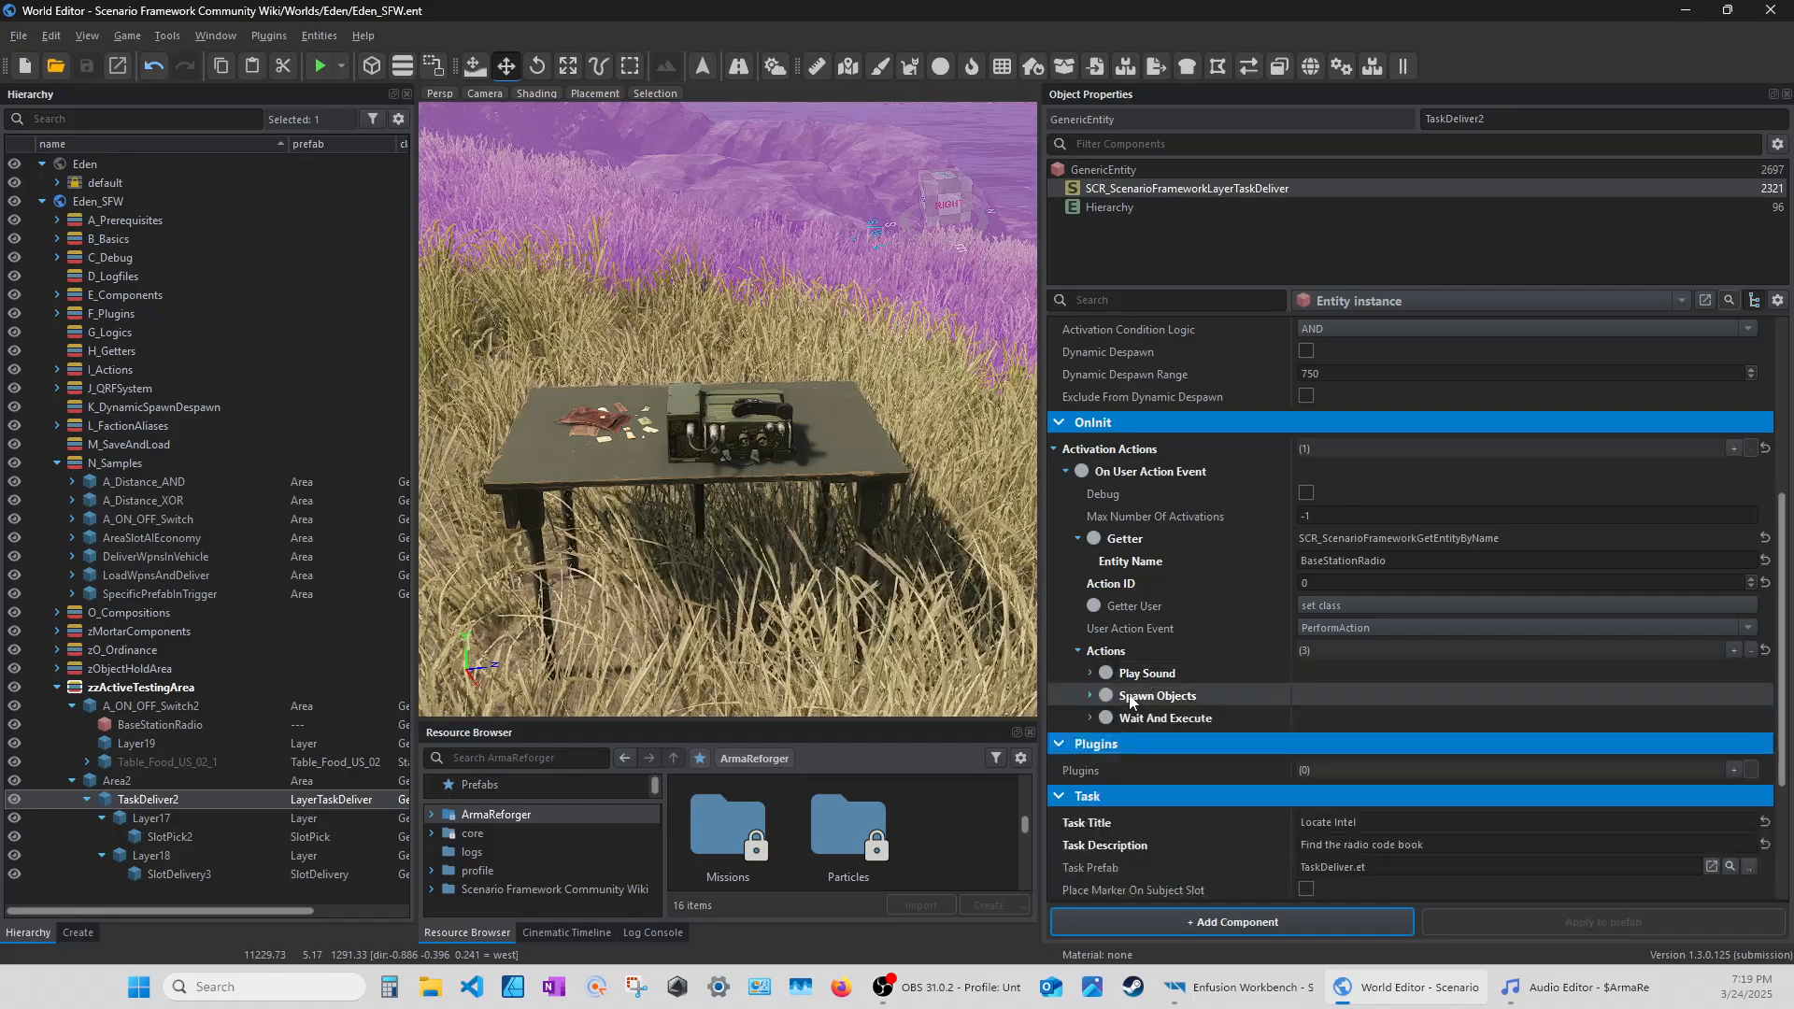
pyautogui.click(1090, 718)
pyautogui.scroll(-4, 1168, 714)
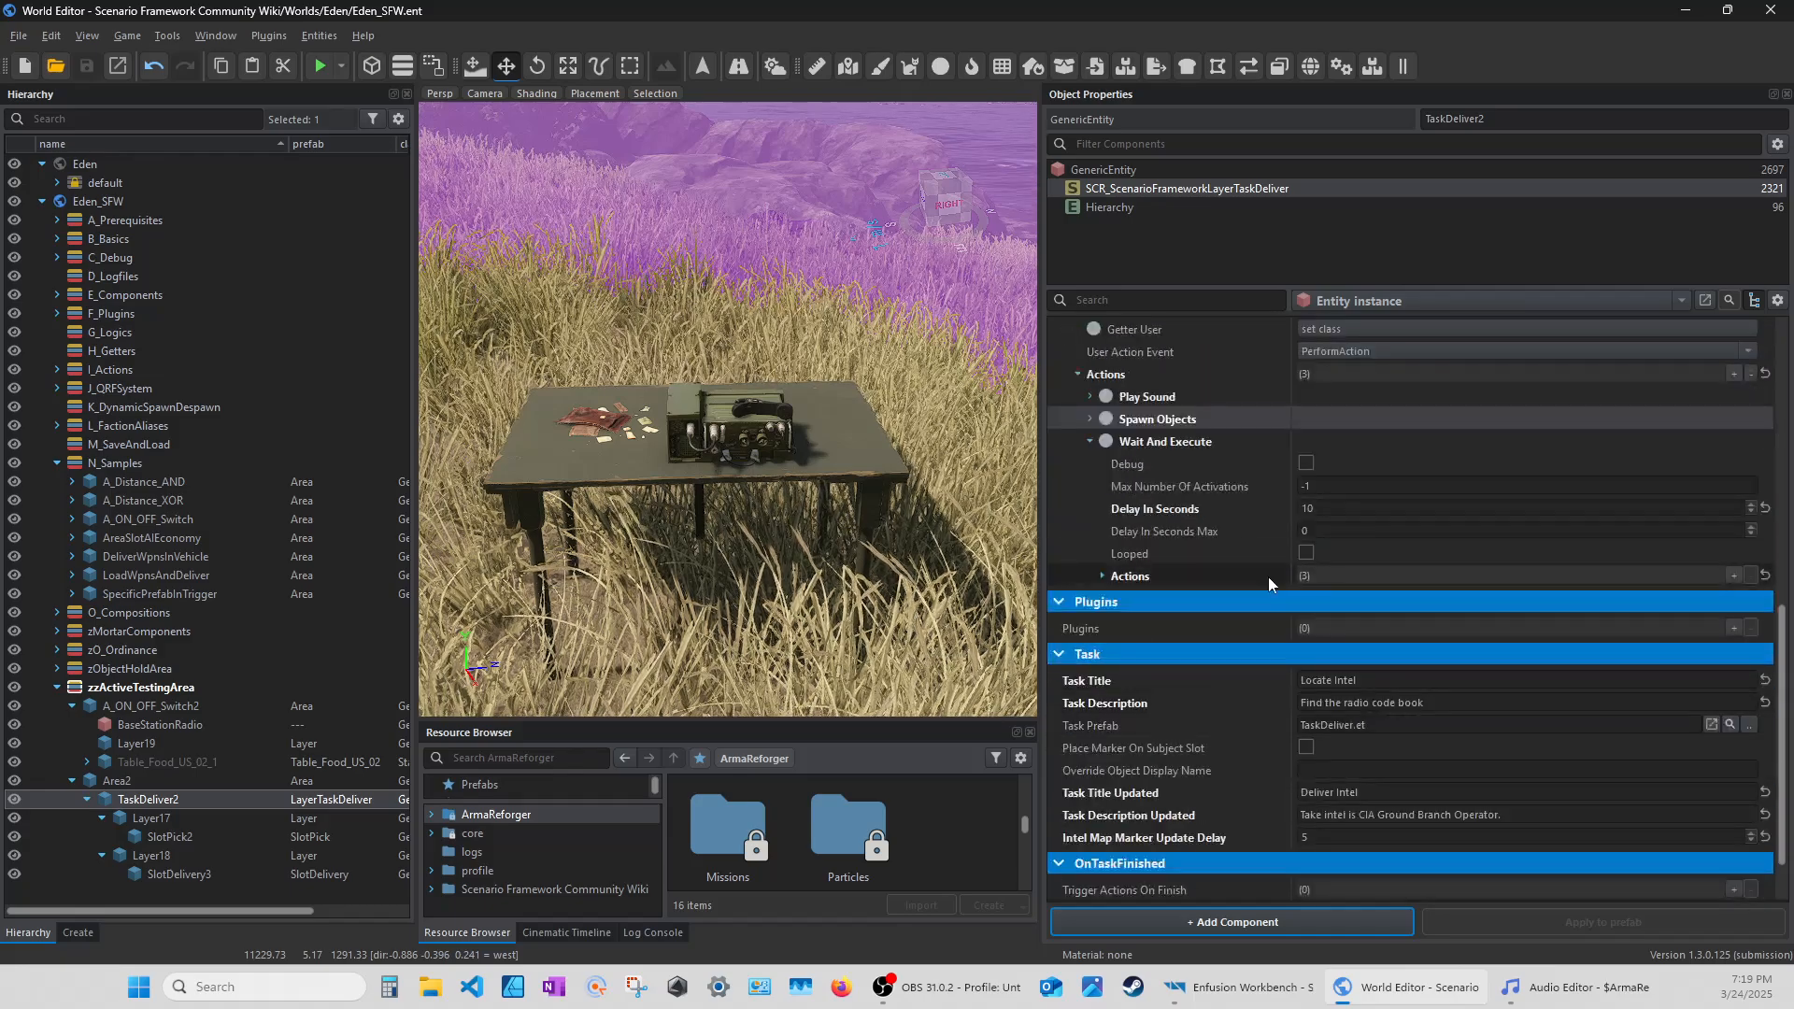
pyautogui.click(1101, 576)
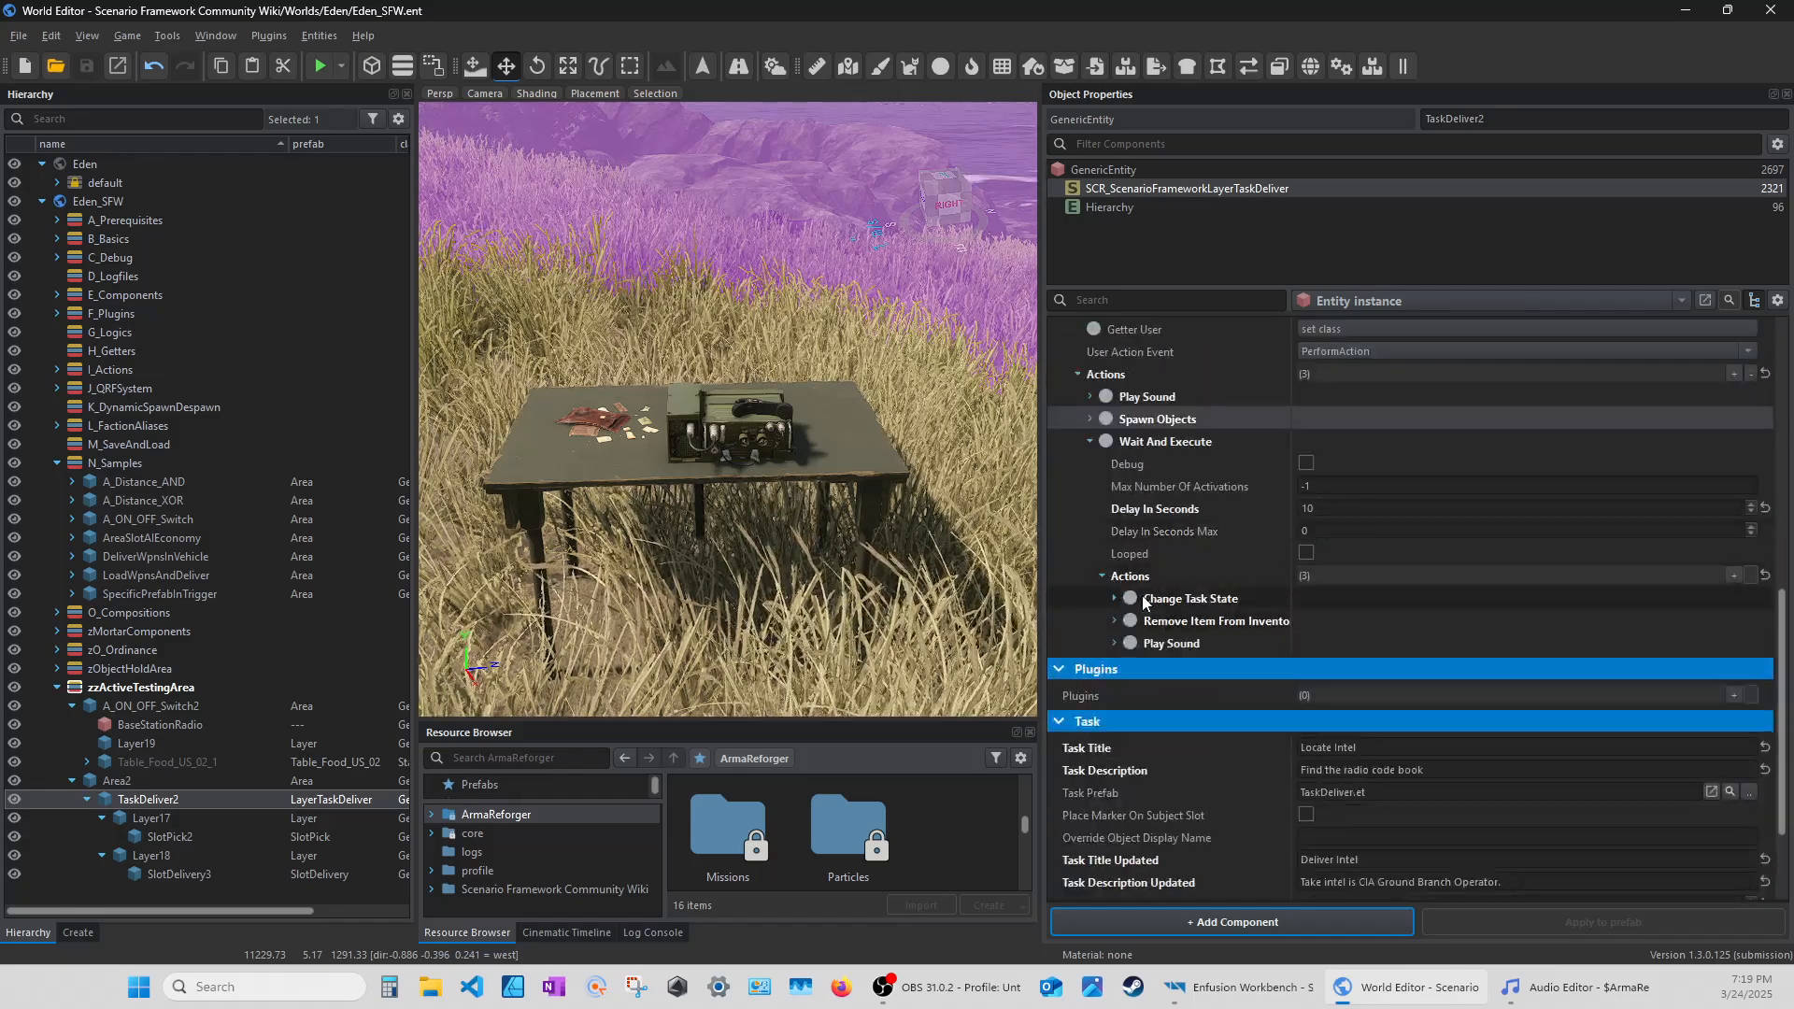
pyautogui.click(1115, 642)
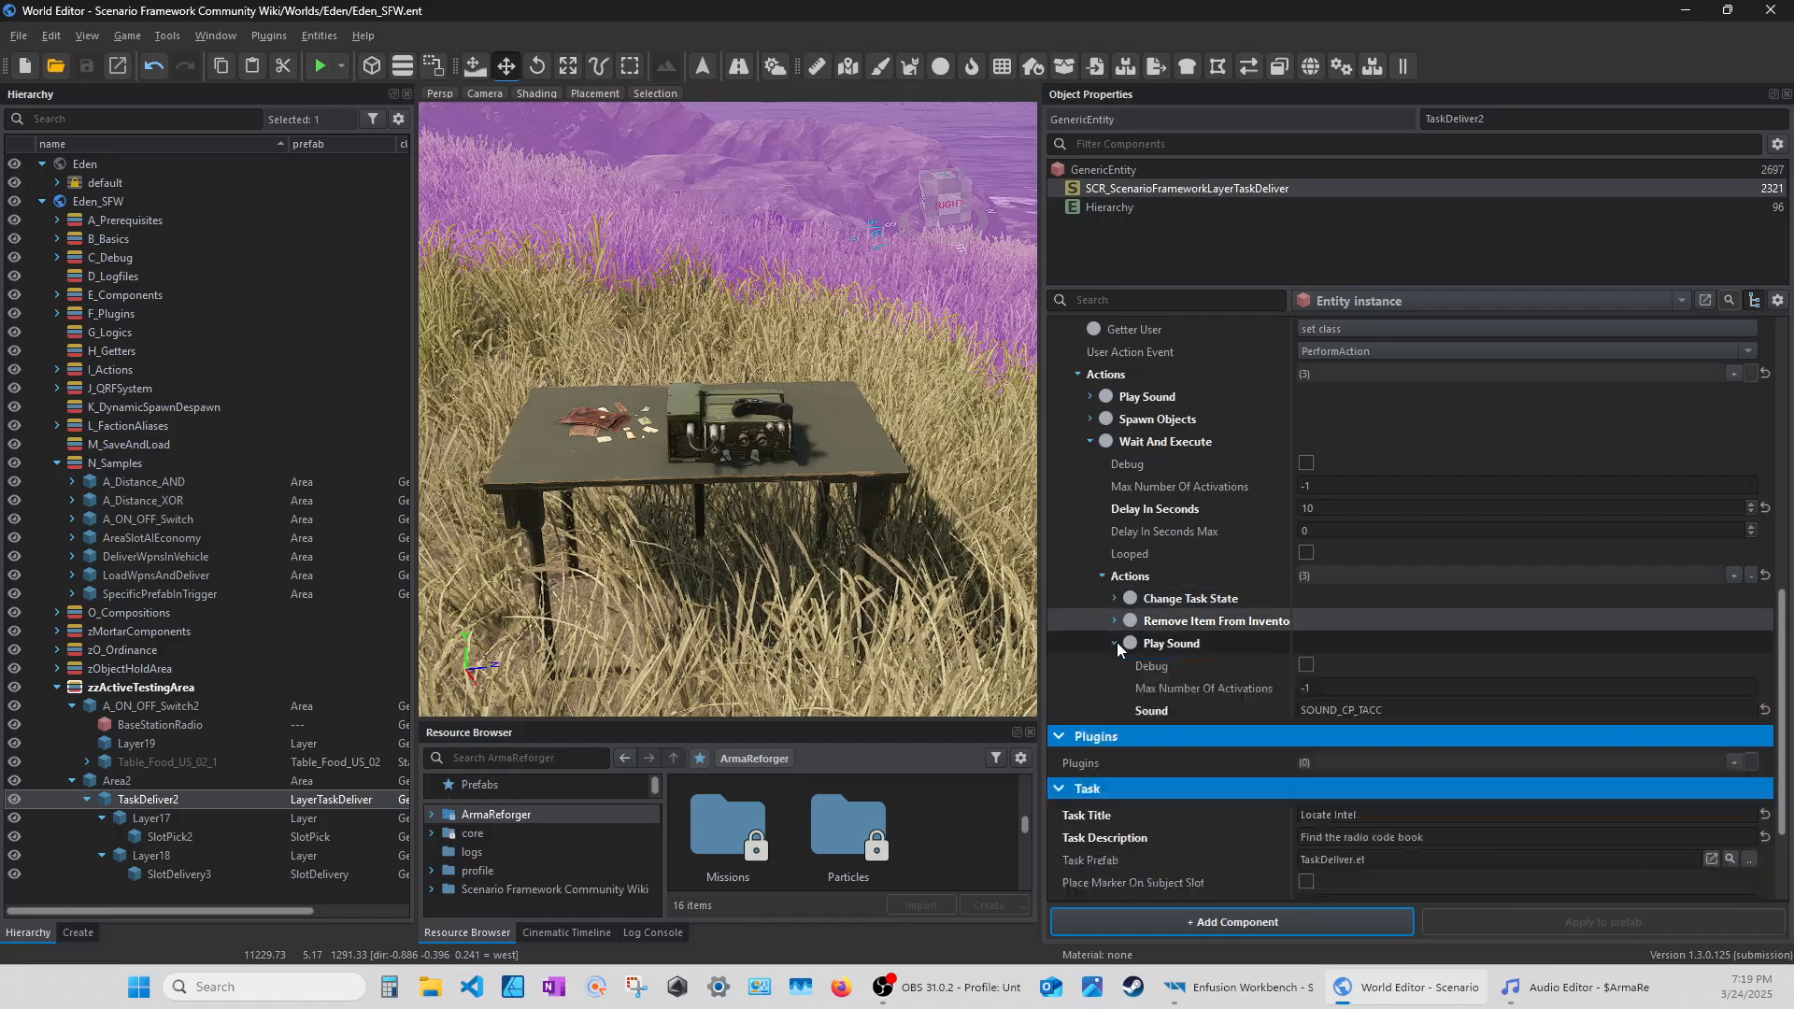
pyautogui.click(1114, 598)
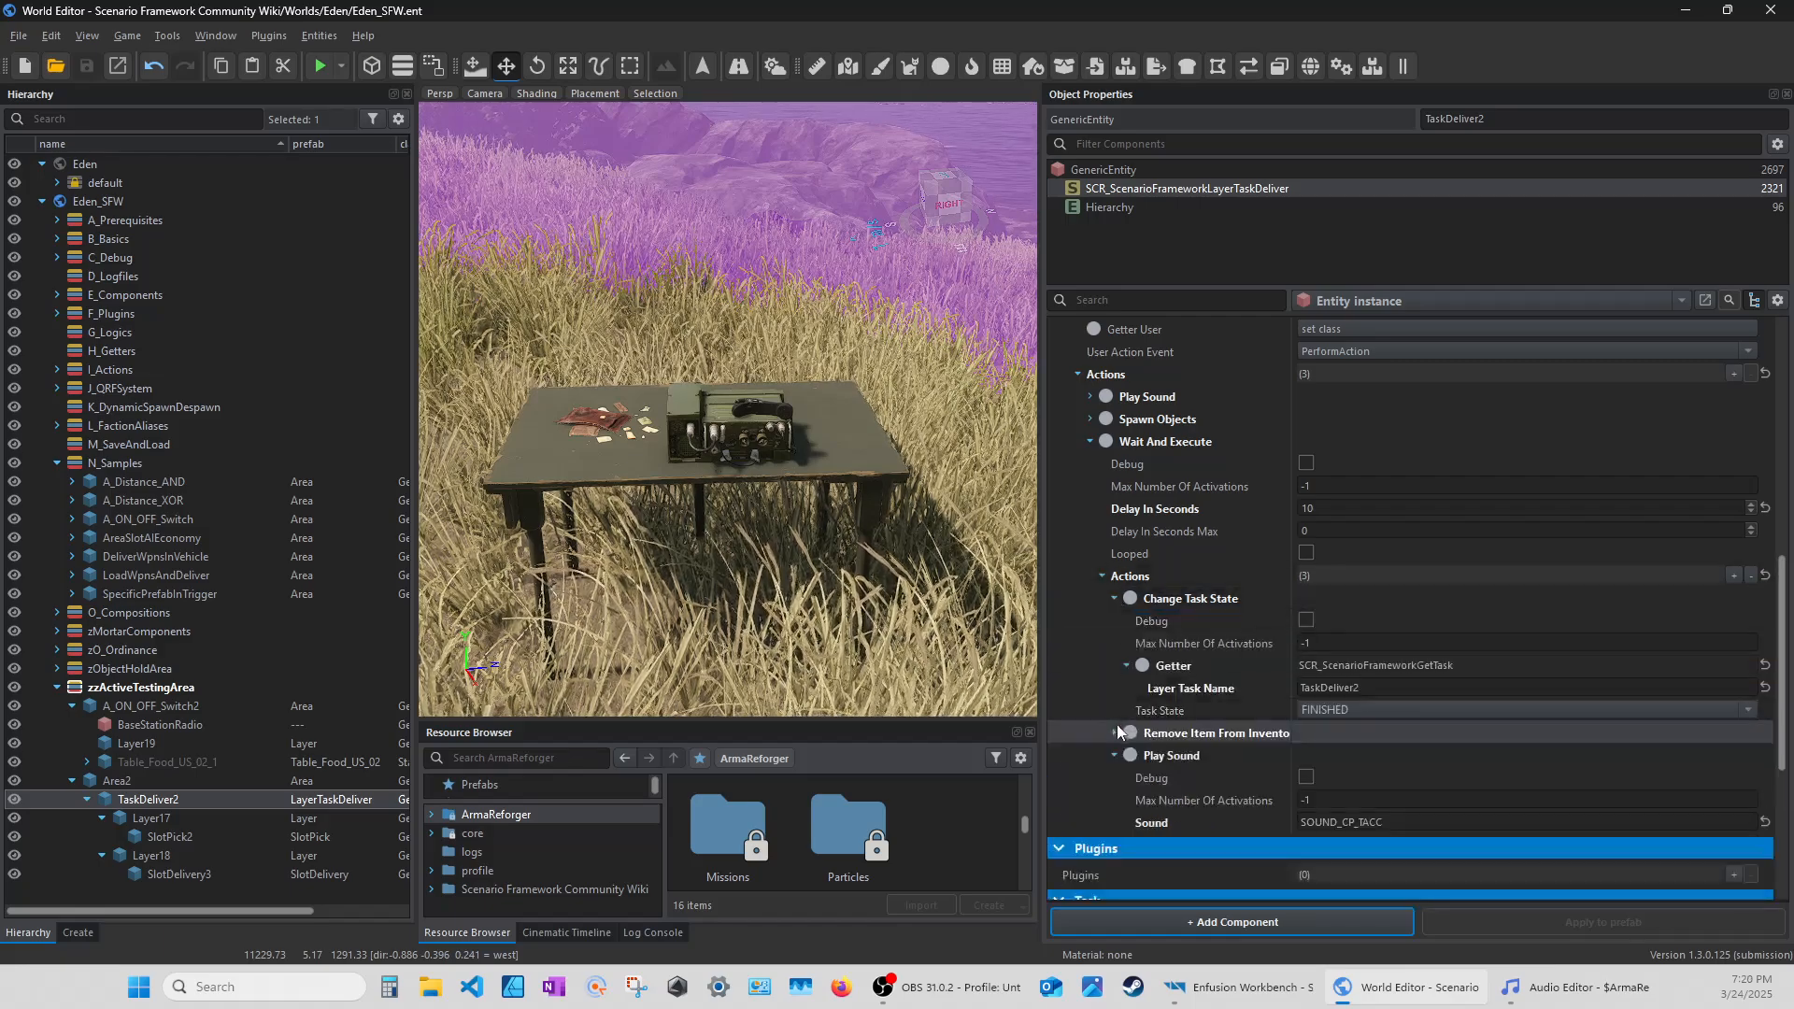
pyautogui.click(1112, 755)
pyautogui.click(1116, 754)
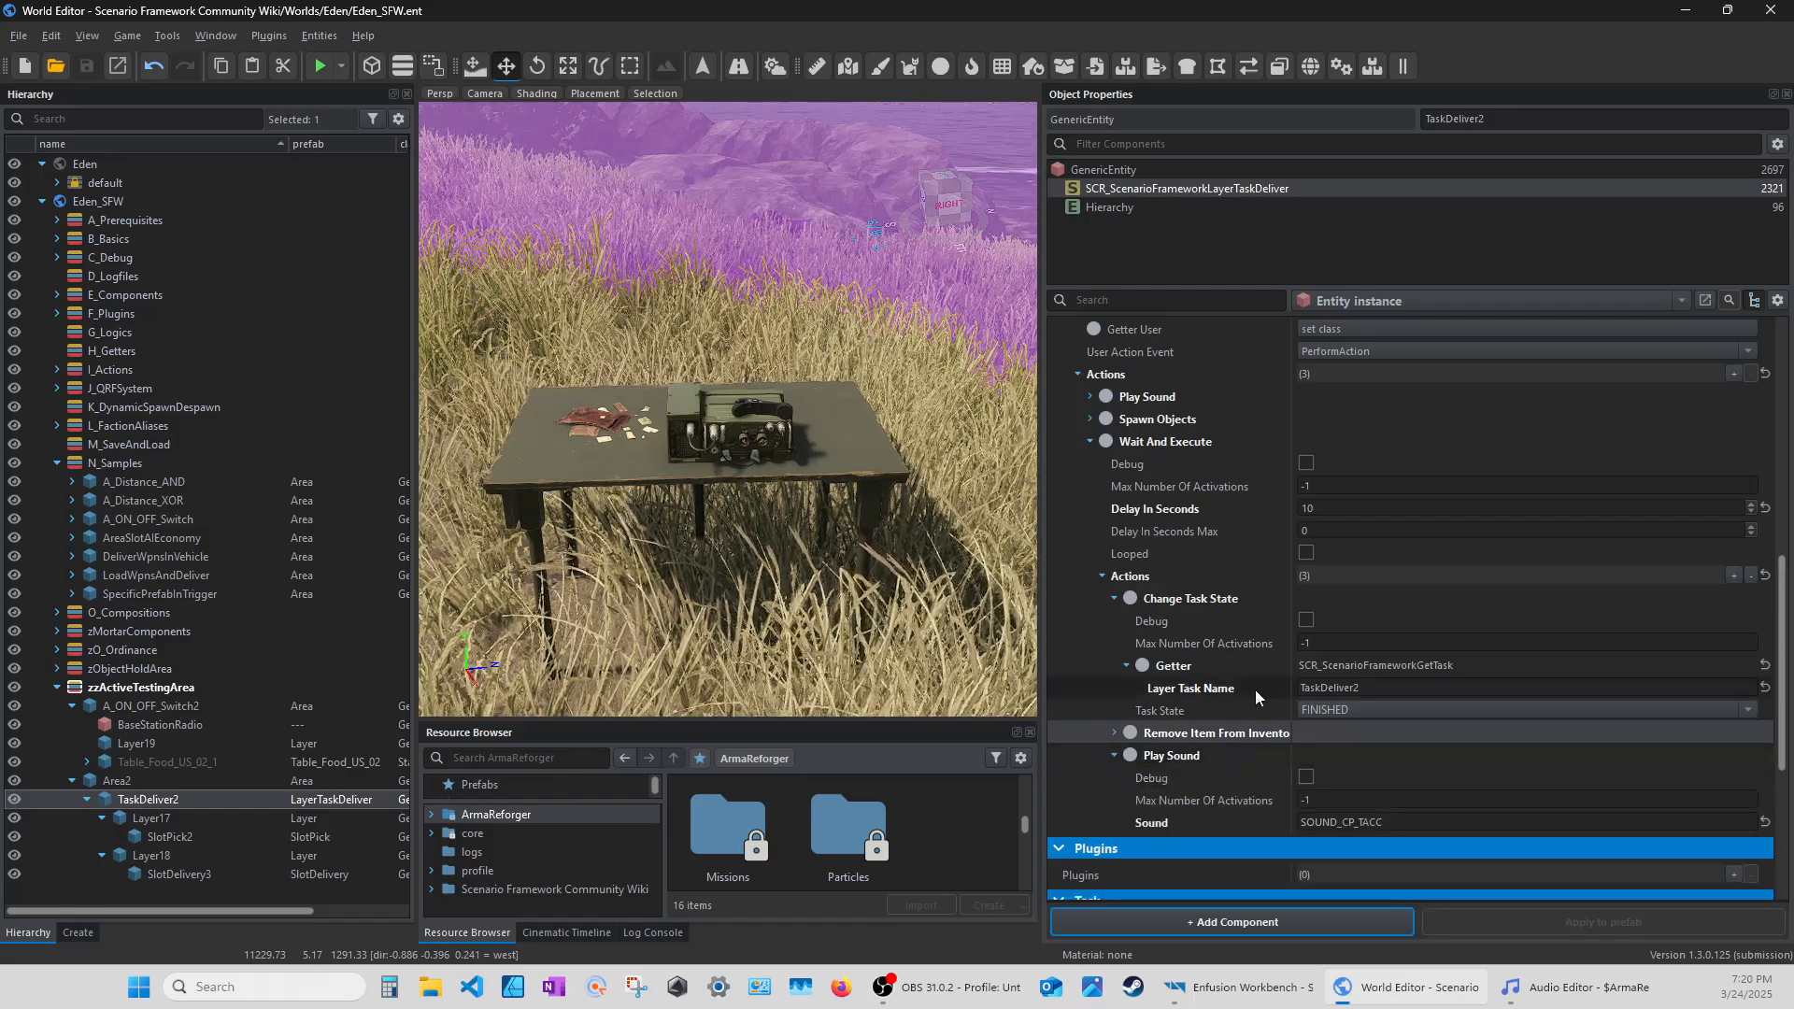
# Collapse Wait And Execute, review the On User Action Event settings and select the BaseStationRadio entity.
pyautogui.scroll(2, 1212, 549)
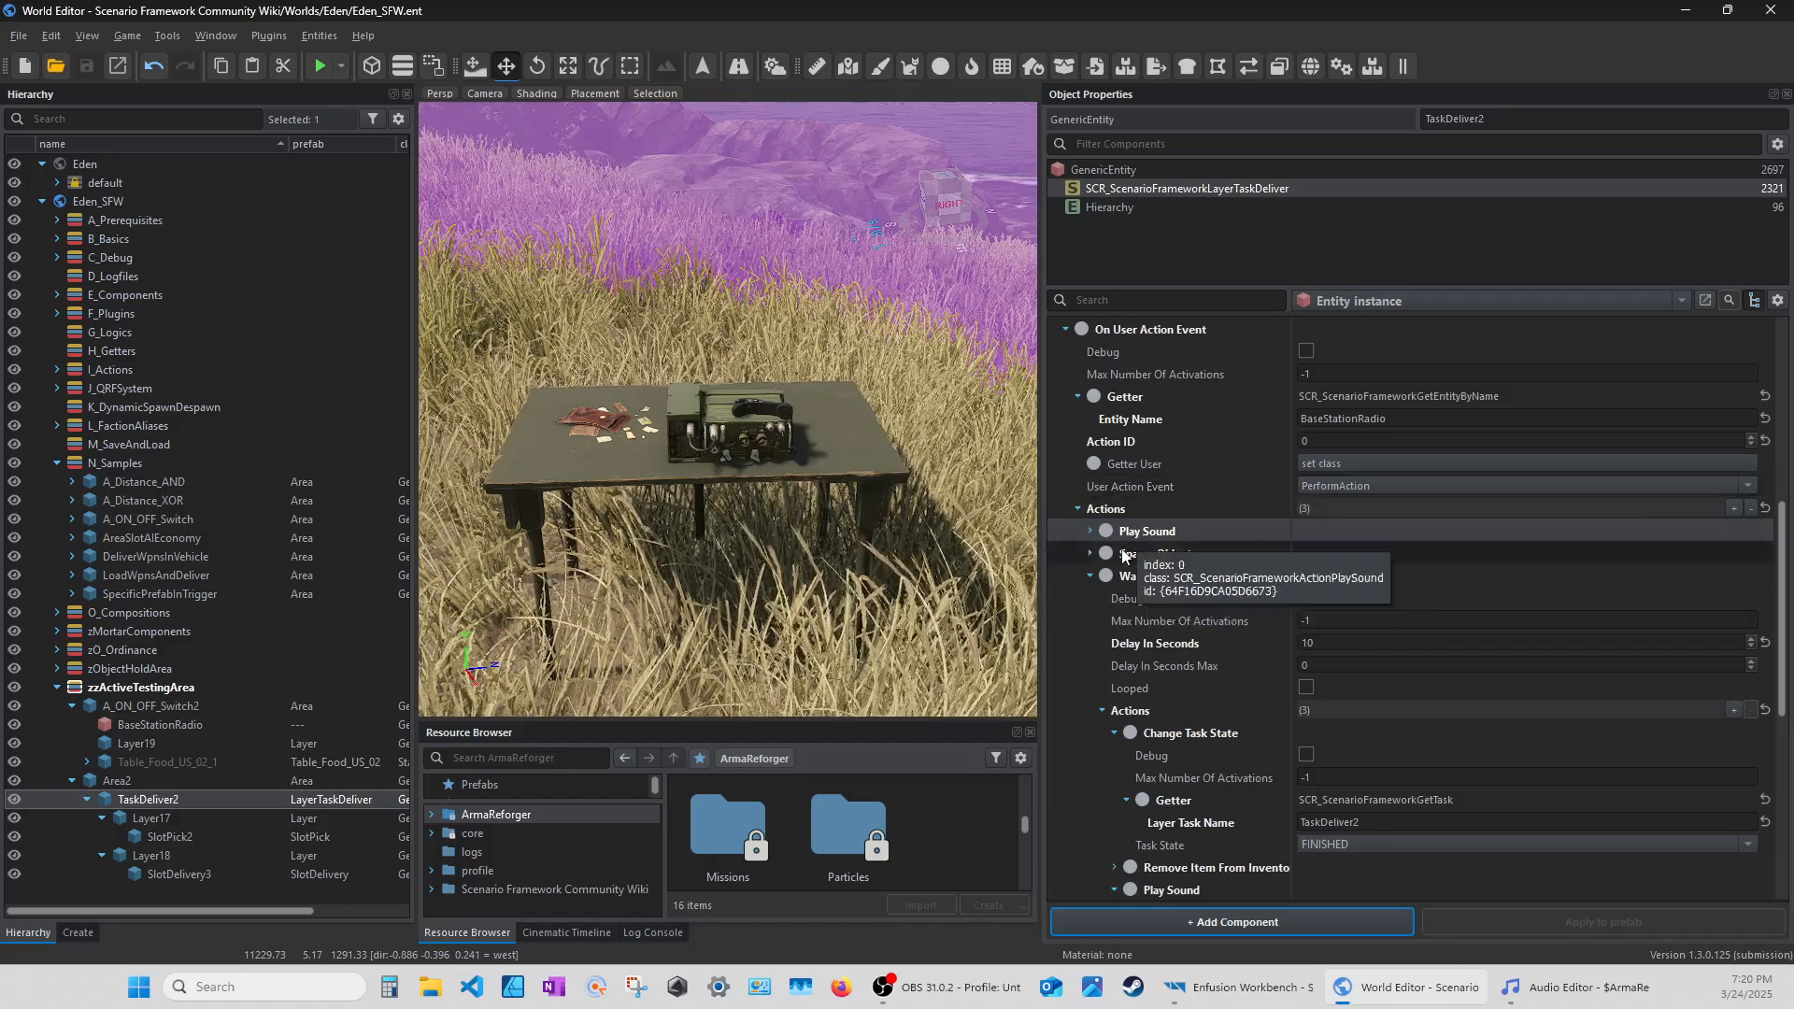
pyautogui.click(1090, 577)
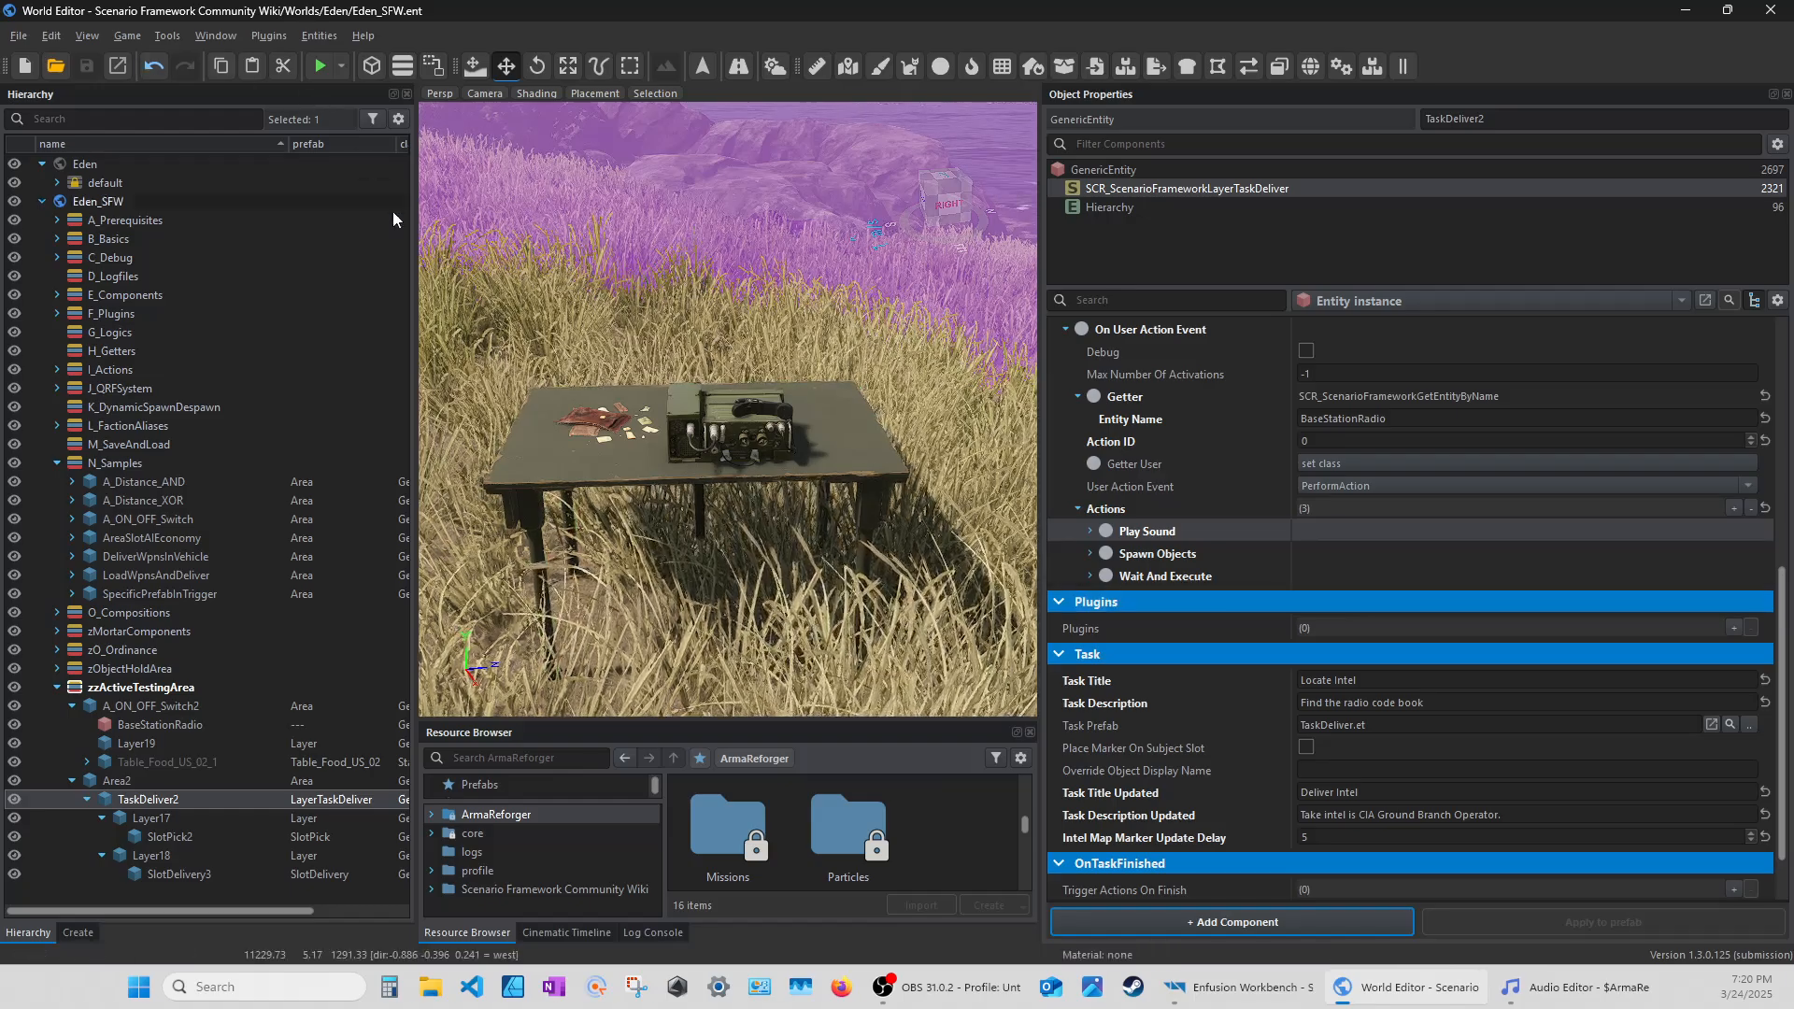
pyautogui.moveTo(598, 374); pyautogui.dragTo(637, 349, button='right')
pyautogui.press('s')
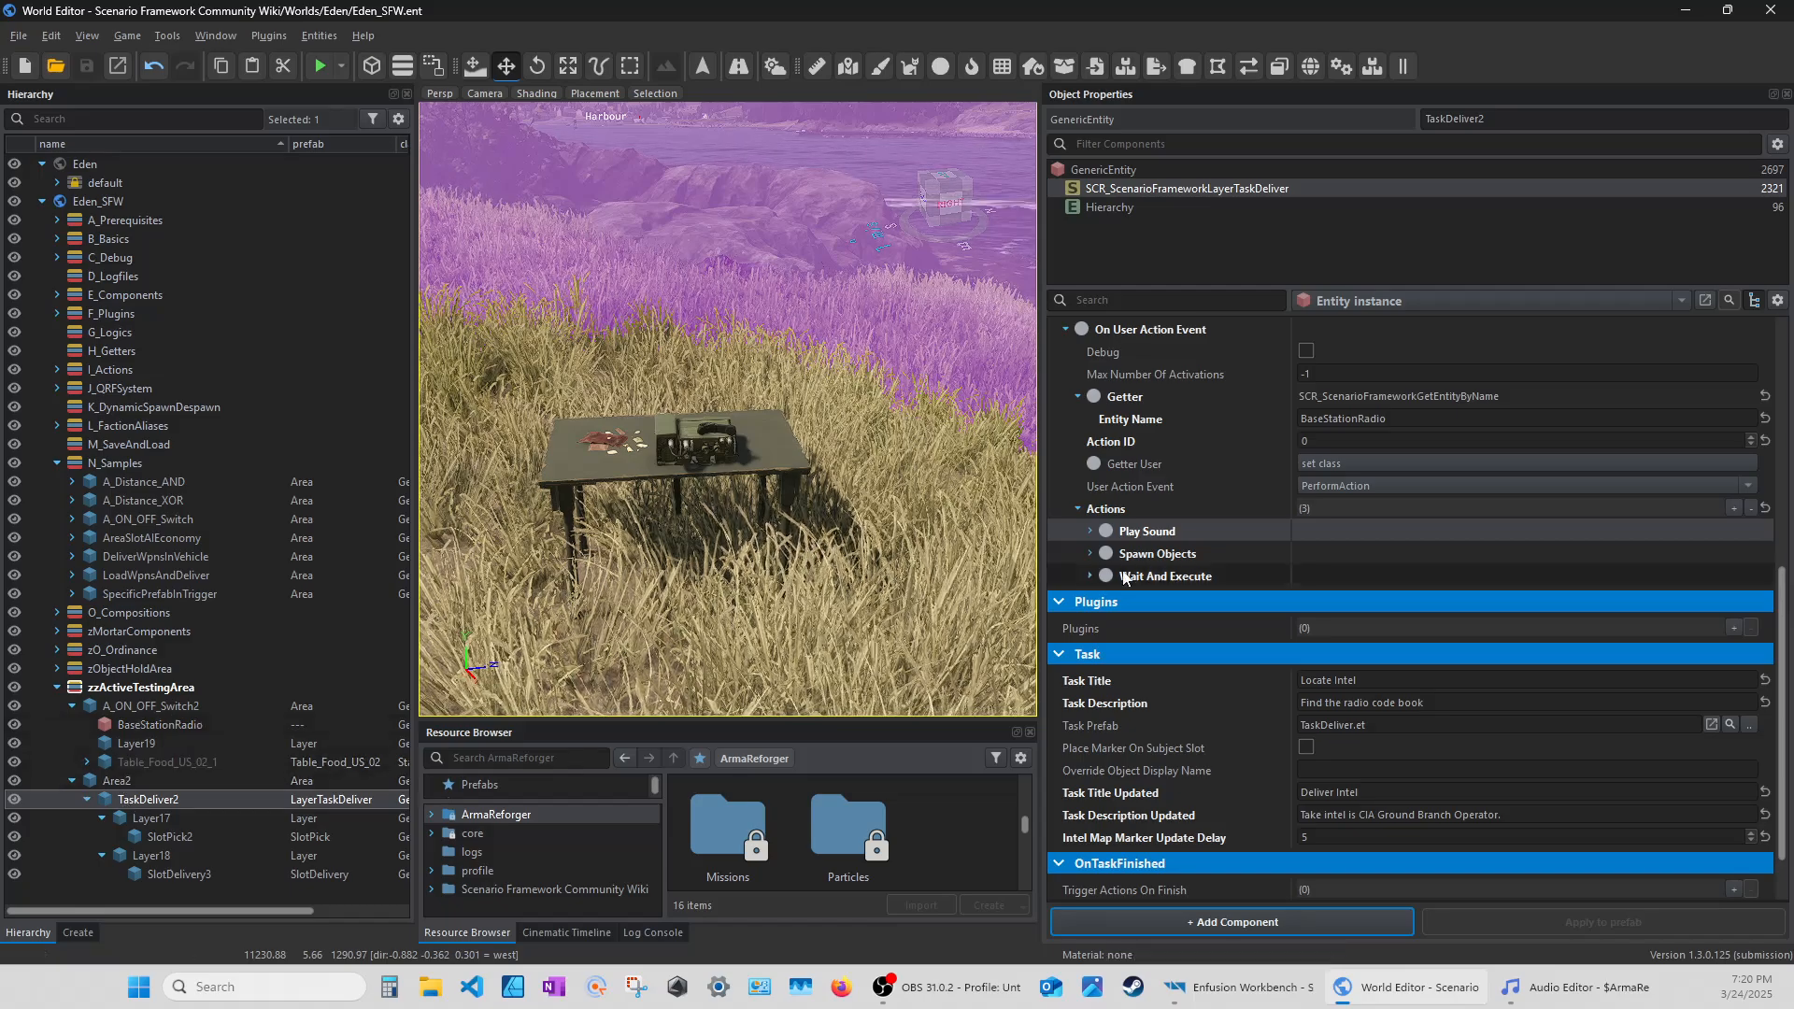
pyautogui.scroll(2, 1158, 550)
pyautogui.scroll(2, 1157, 549)
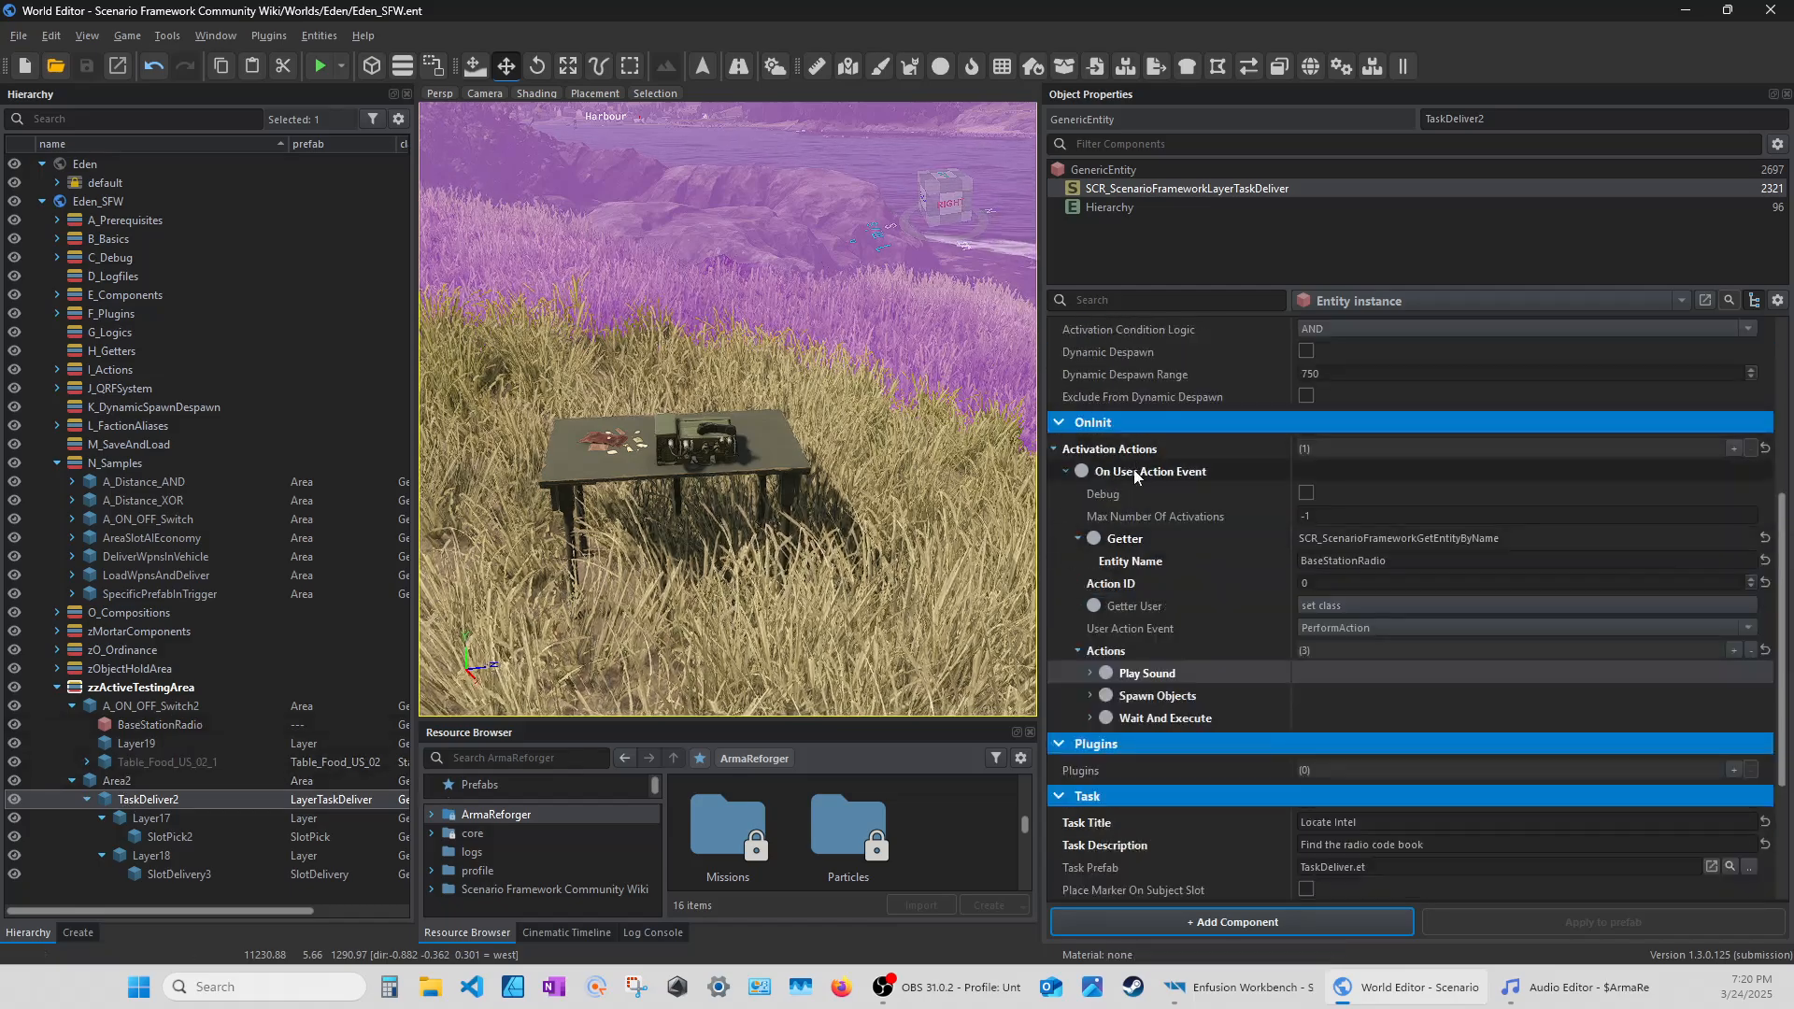
pyautogui.click(128, 727)
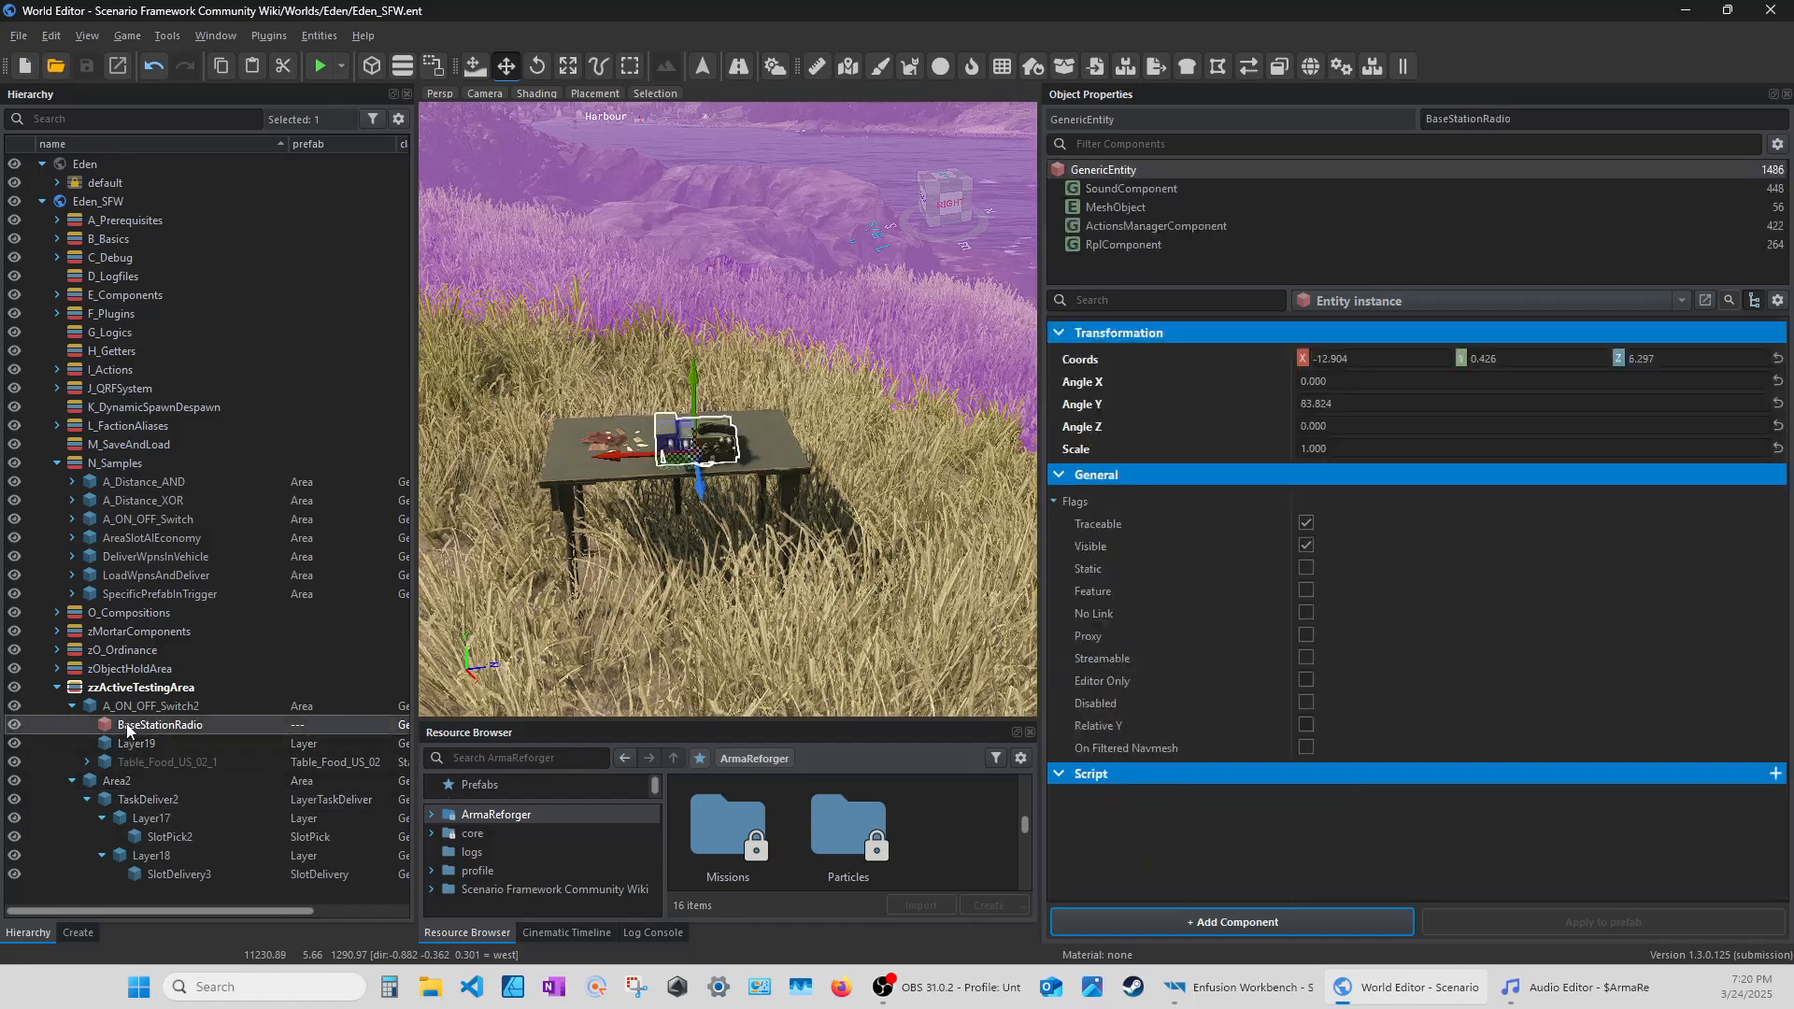
# Load the world SF-Sample-ConditionalLogic.ent from ArmaReforger's worlds/ScenarioFramework/Samples folder.
pyautogui.click(56, 65)
pyautogui.click(682, 231)
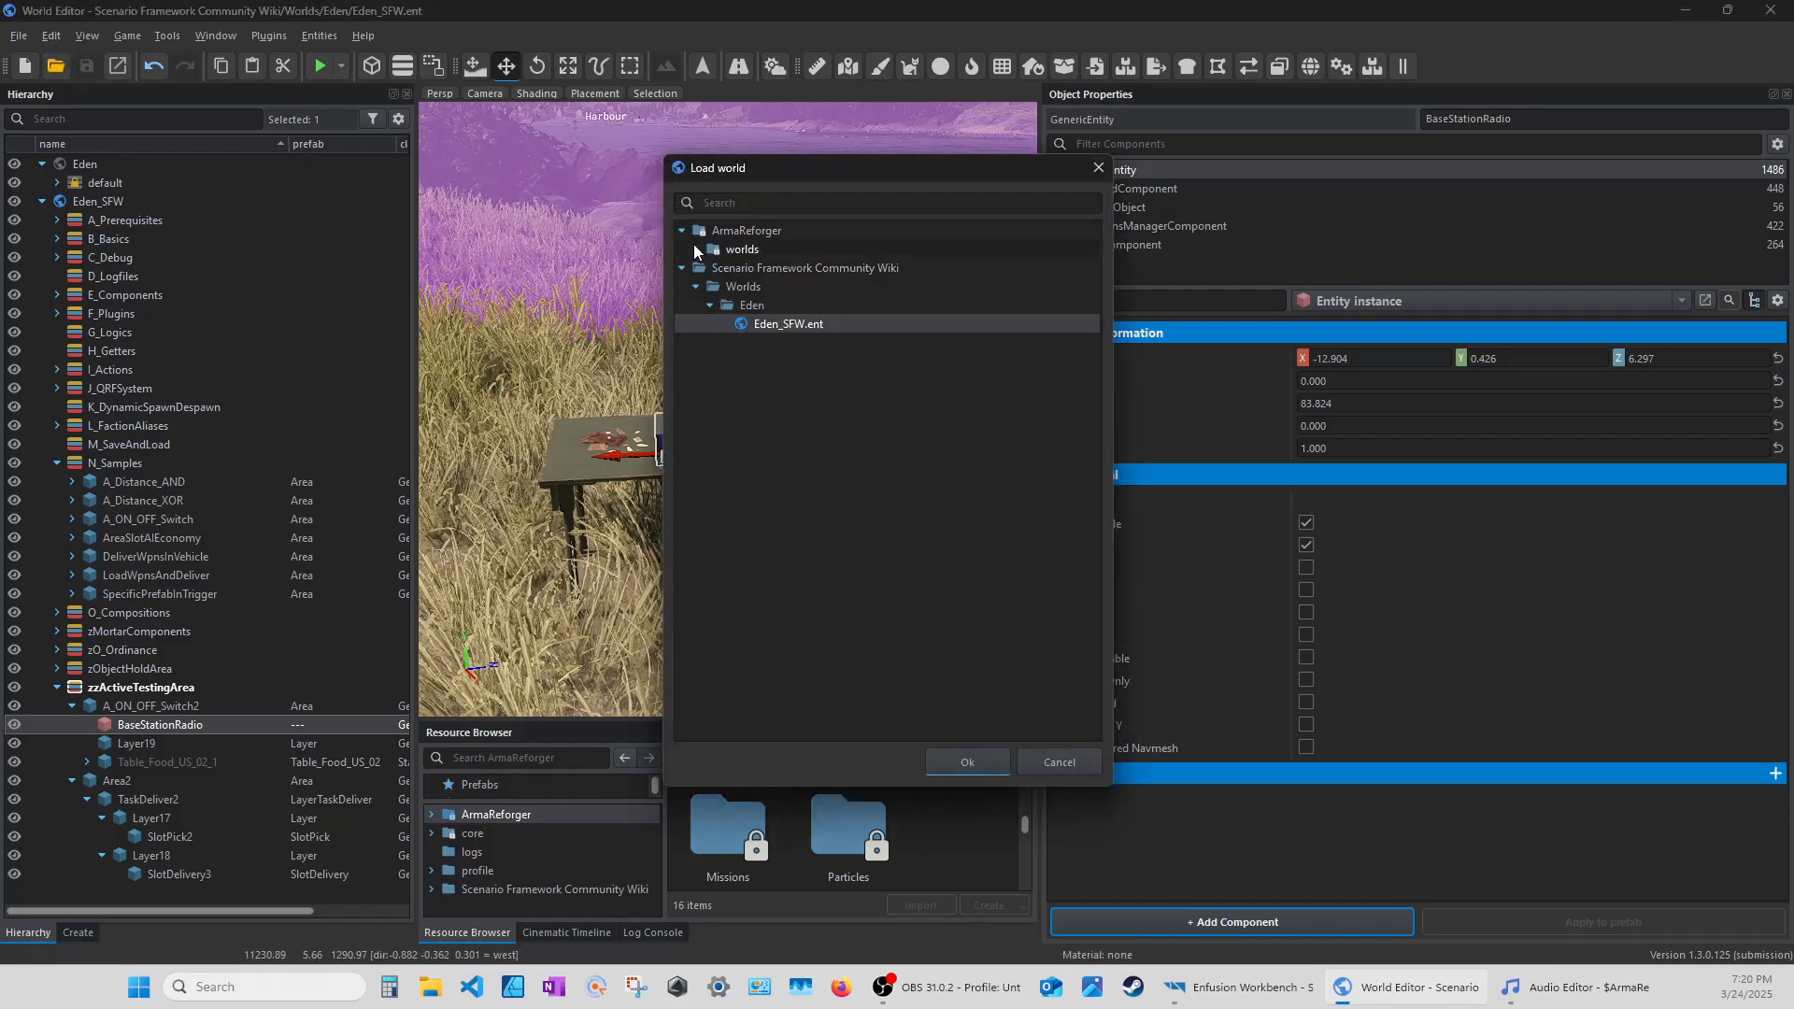
pyautogui.click(696, 250)
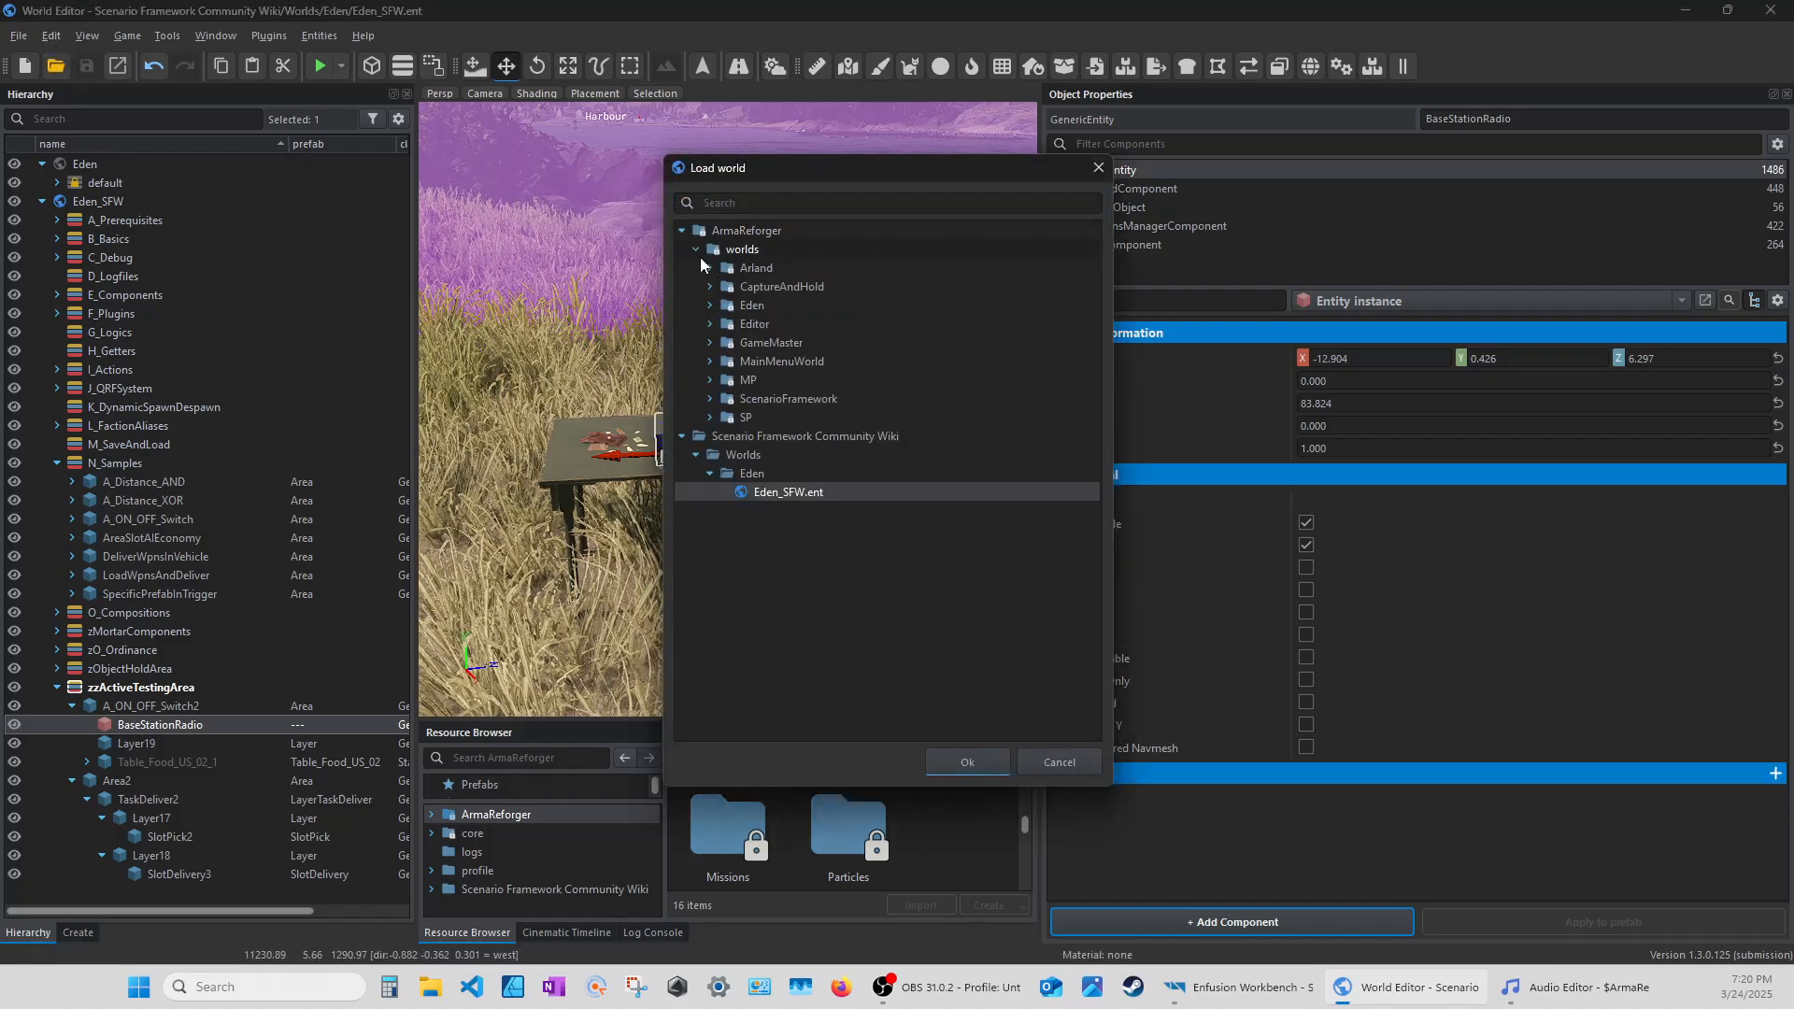
pyautogui.click(710, 399)
pyautogui.click(723, 417)
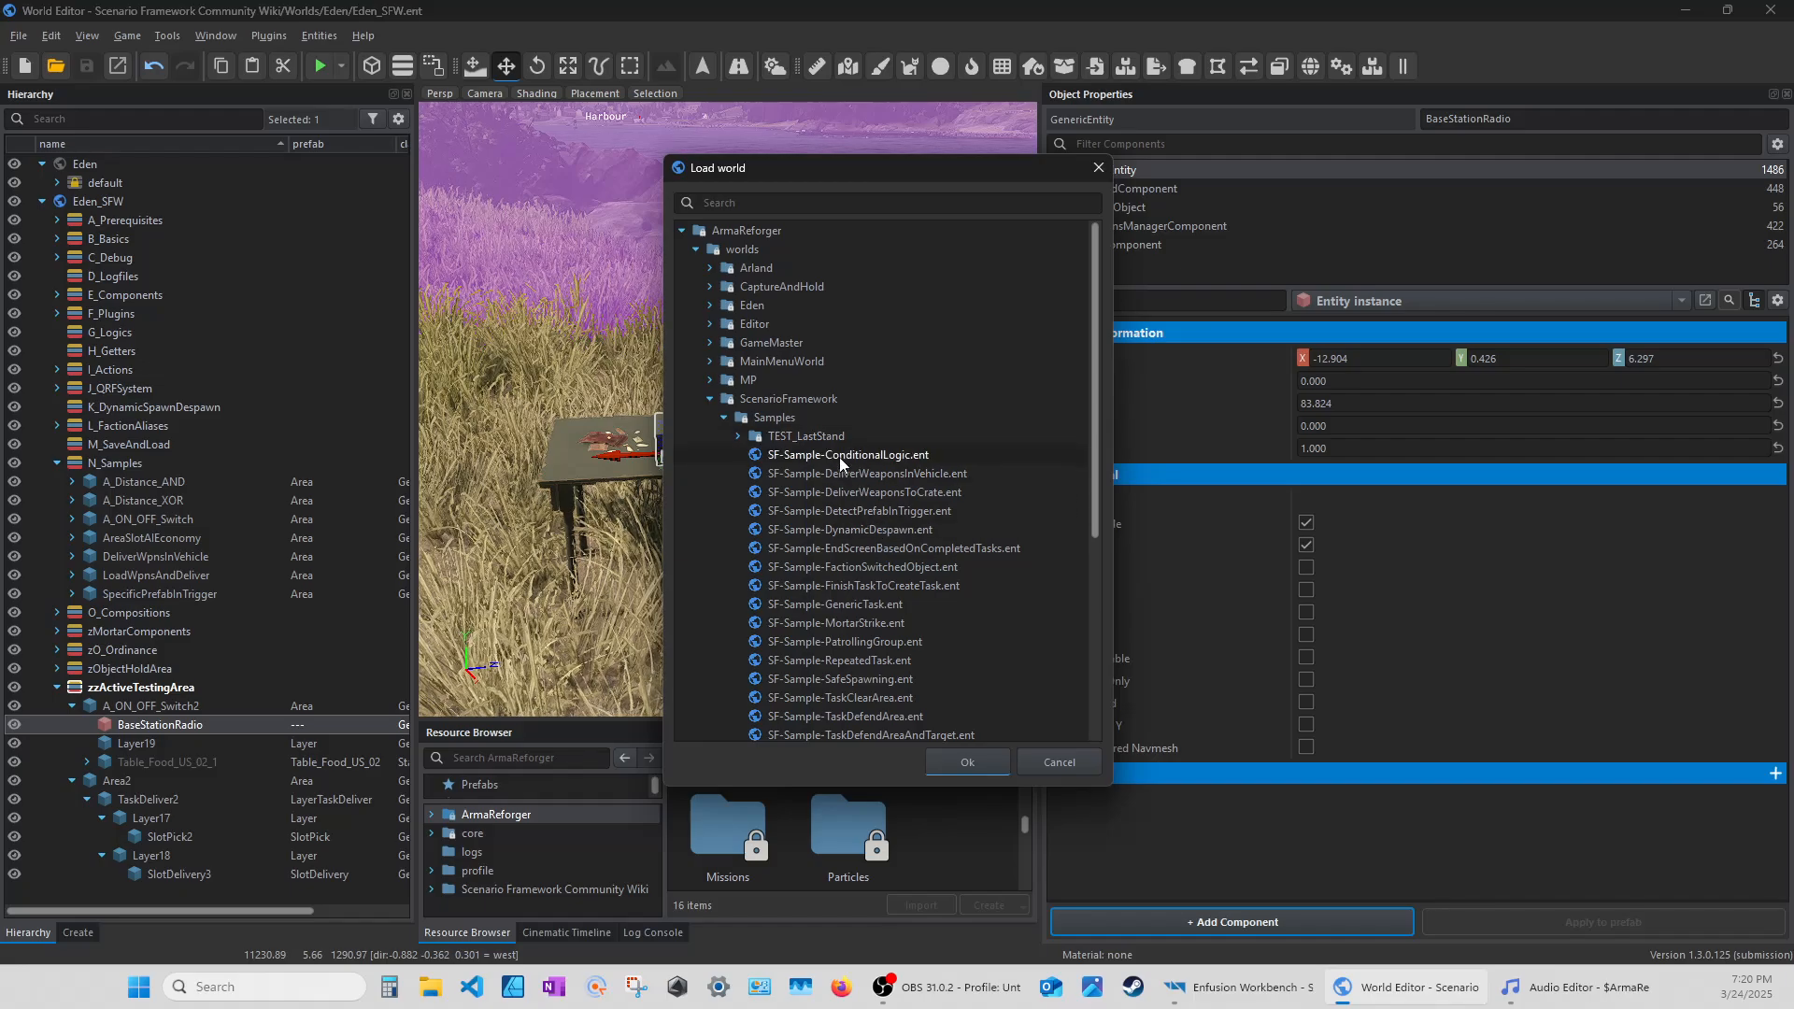
pyautogui.click(910, 457)
pyautogui.click(968, 763)
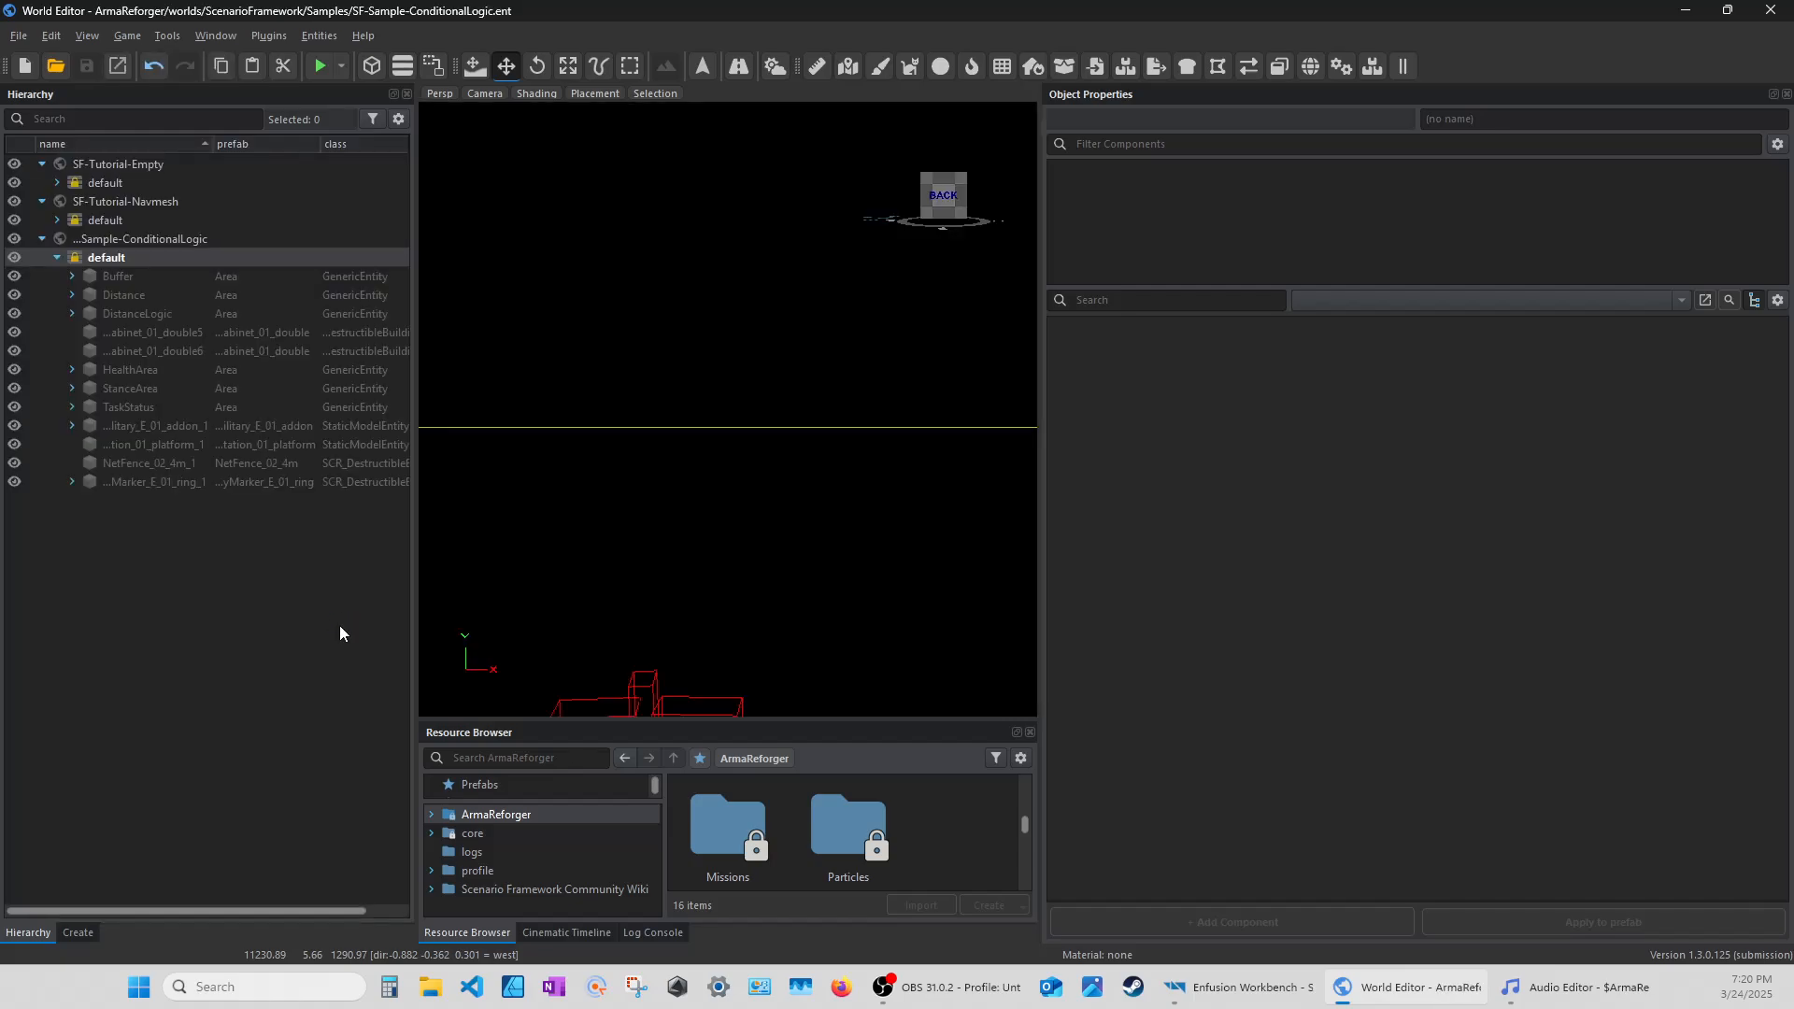
# Expand the Buffer area and its Layer1 in the hierarchy, and widen the name column to show full entity names.
pyautogui.click(116, 279)
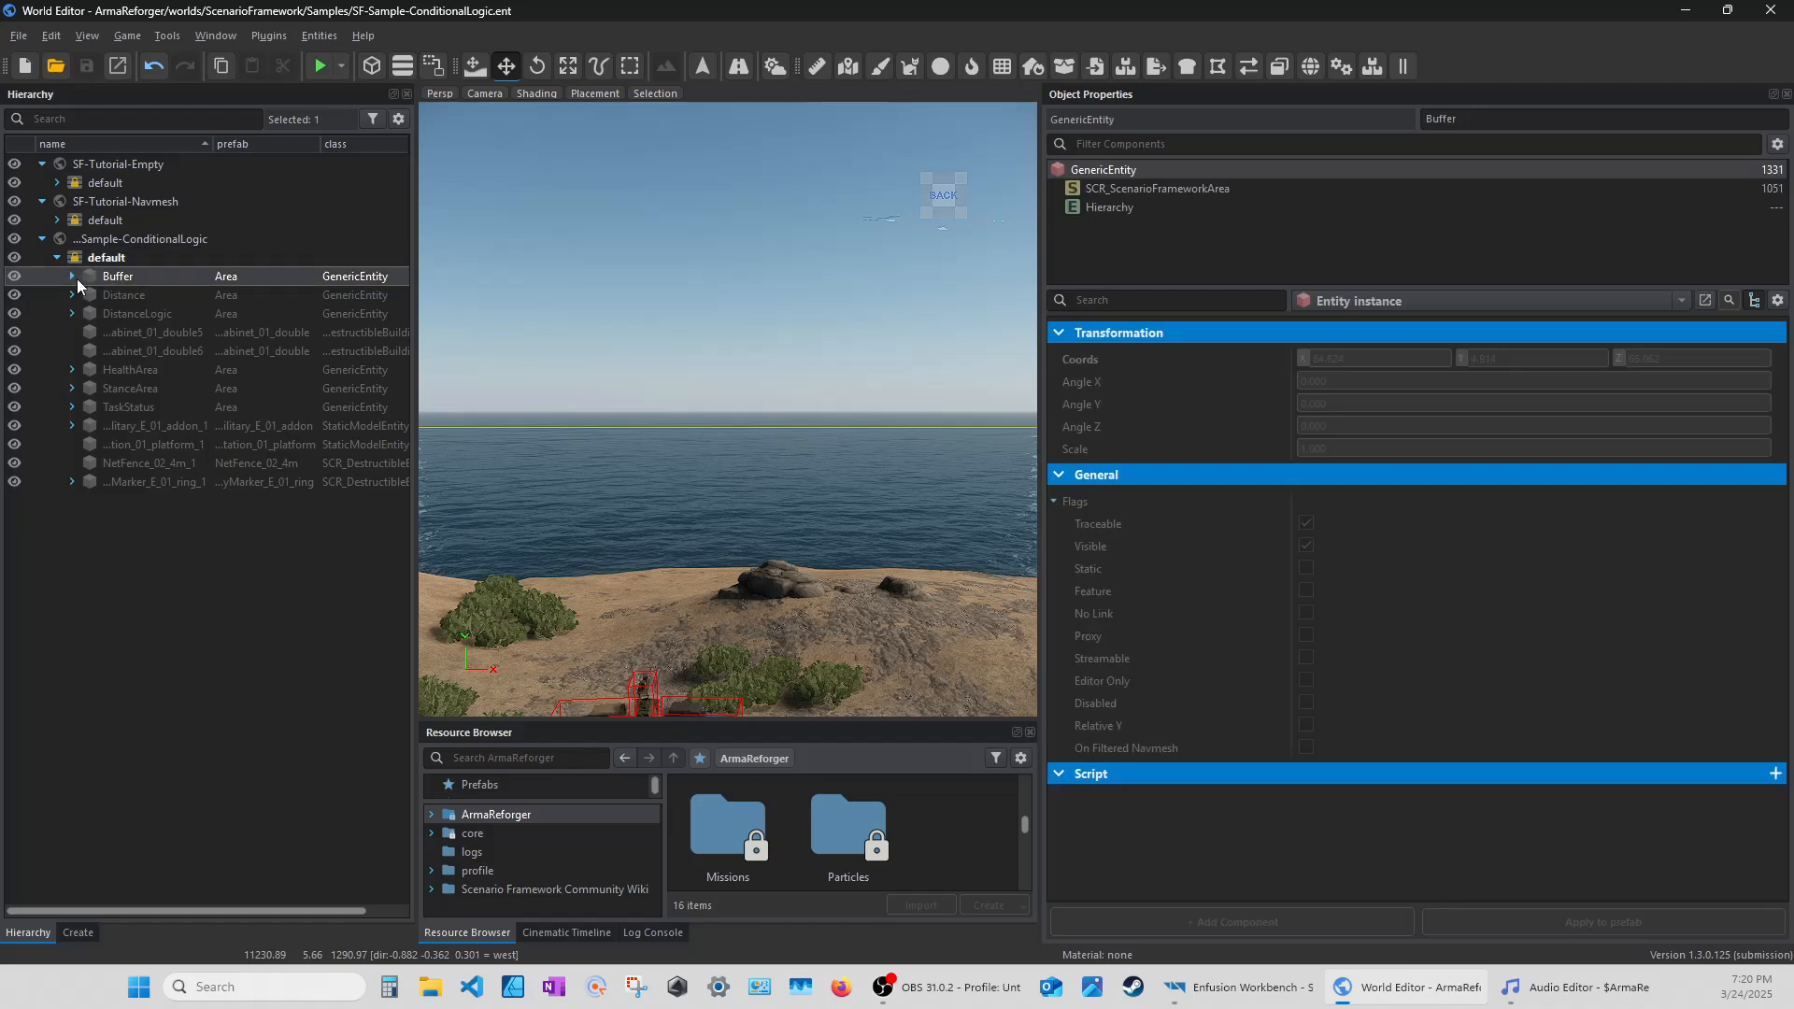
pyautogui.click(72, 277)
pyautogui.click(86, 295)
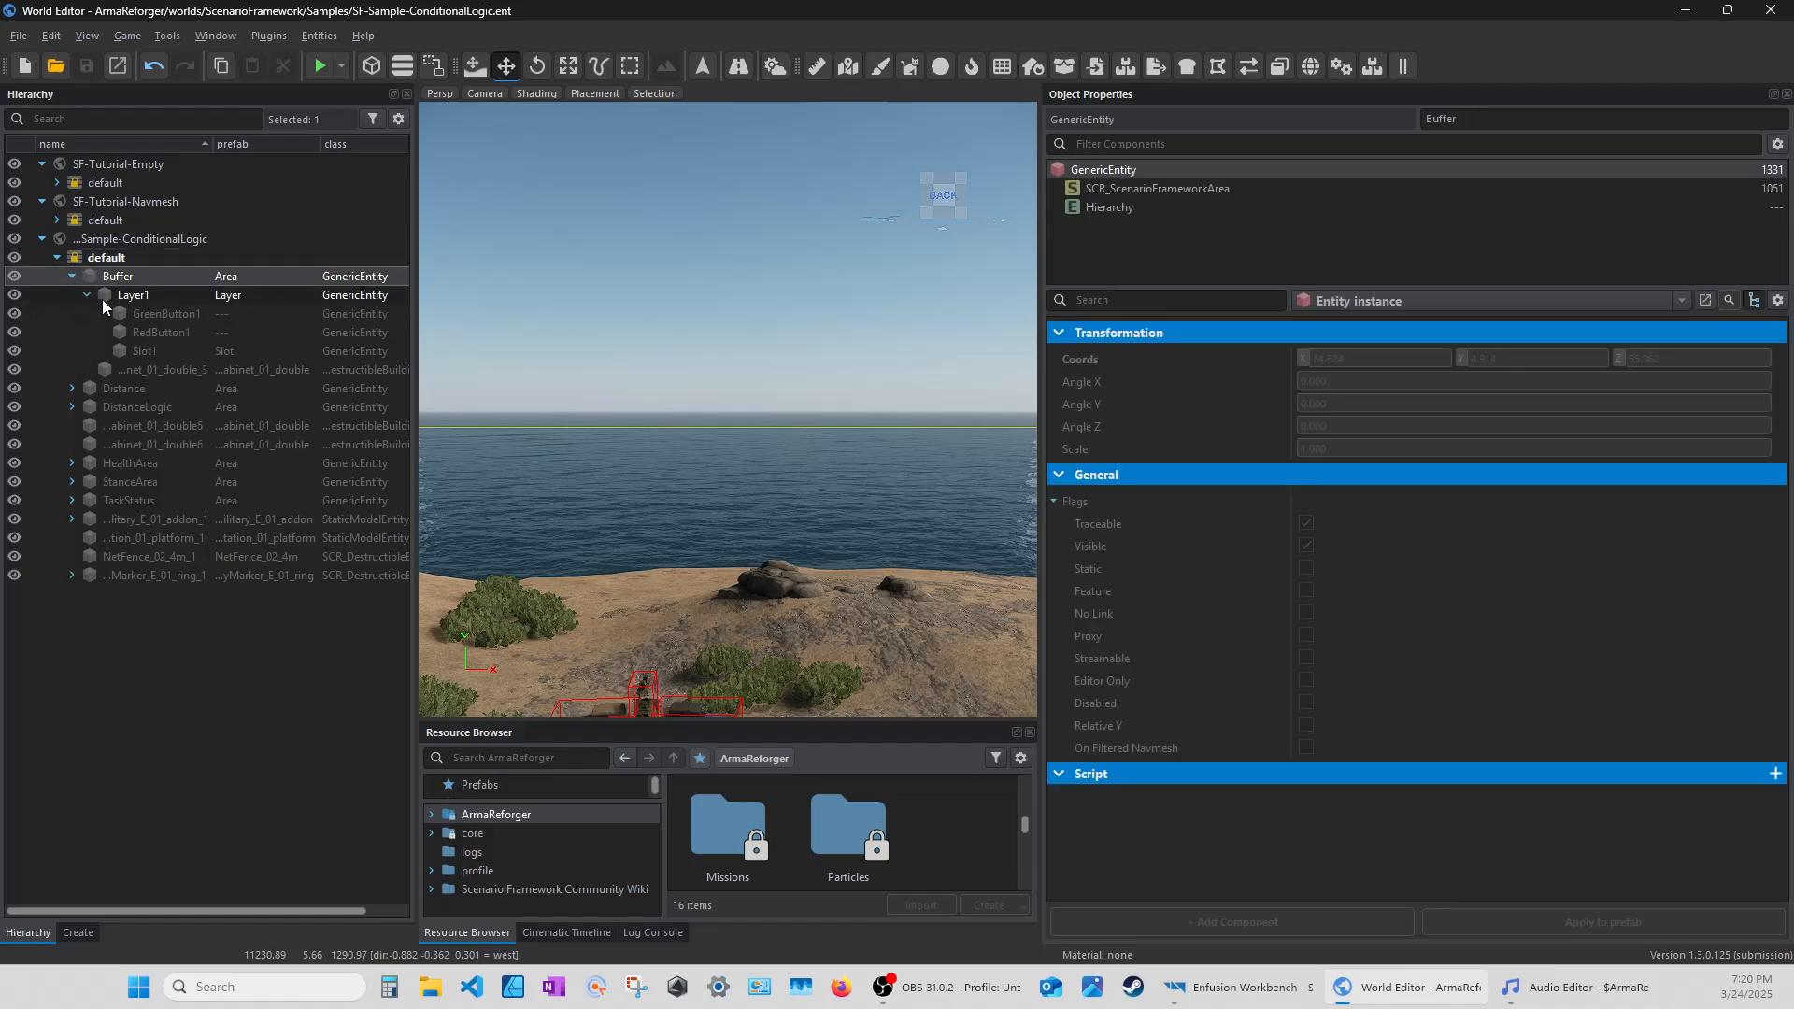
pyautogui.moveTo(215, 146); pyautogui.dragTo(292, 146)
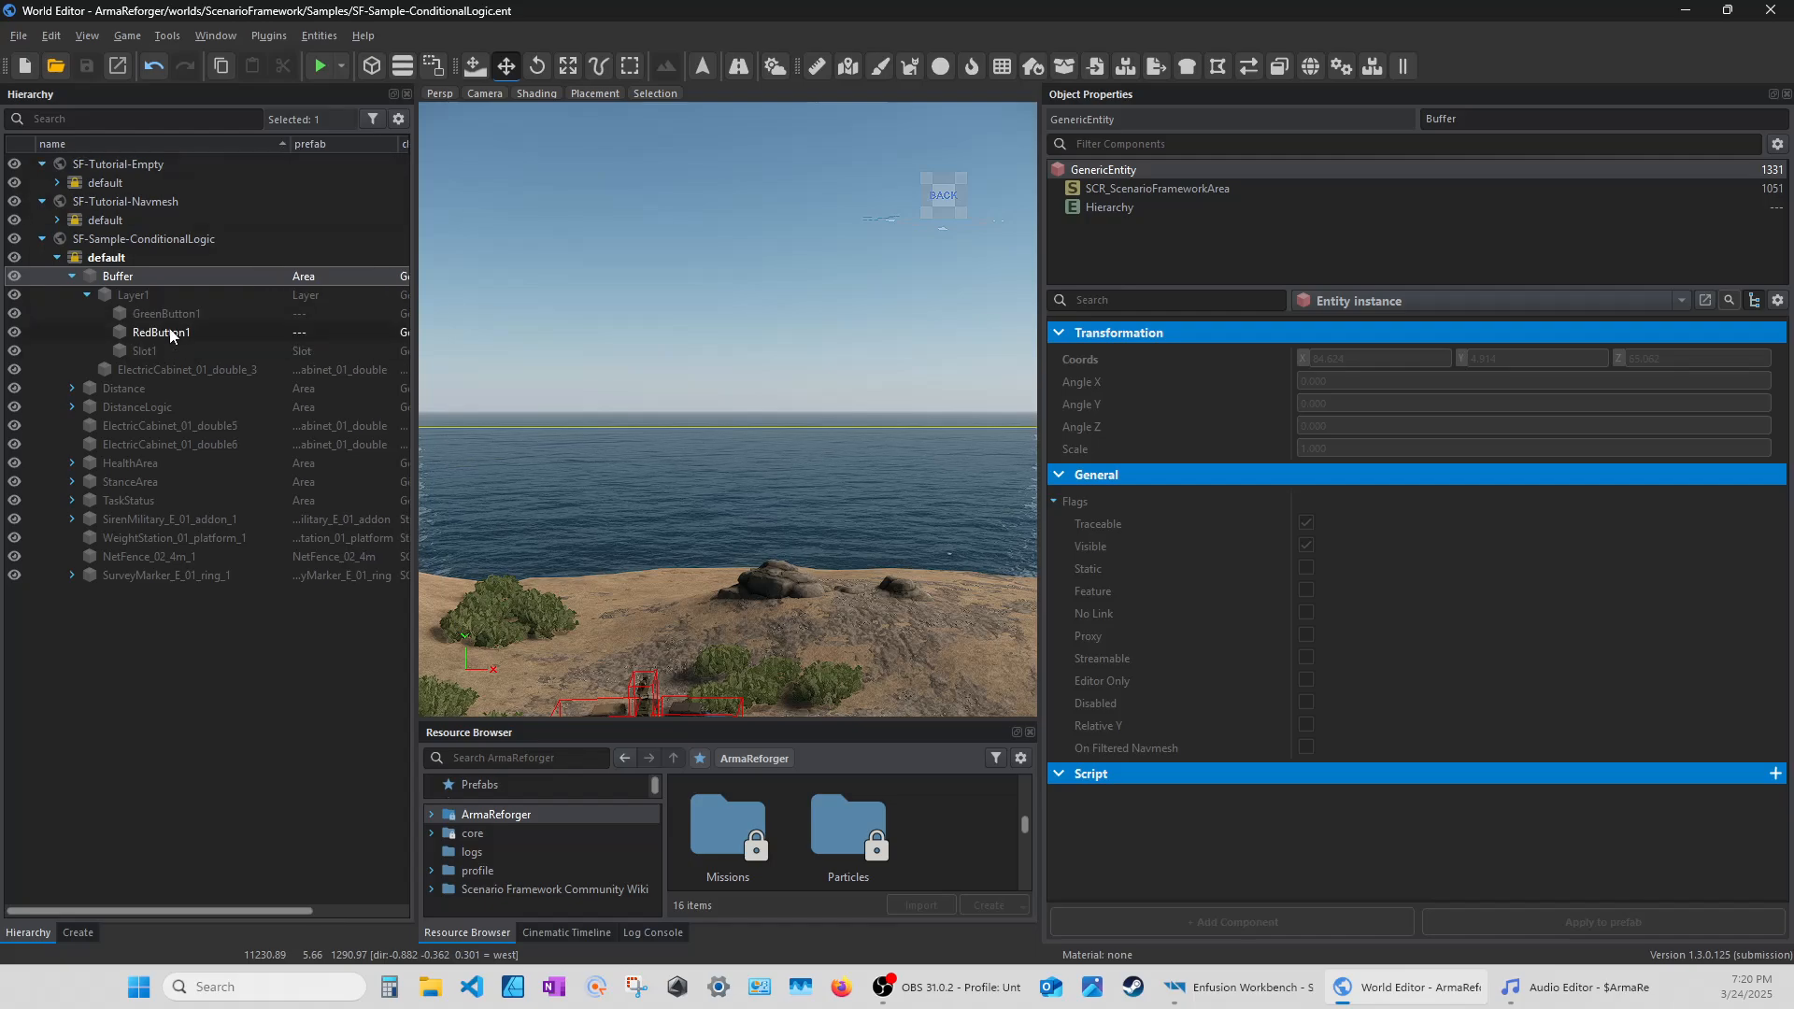
# Examine the Buffer area's structure, including Slot1 and the green and red button entities in Layer1.
pyautogui.click(143, 351)
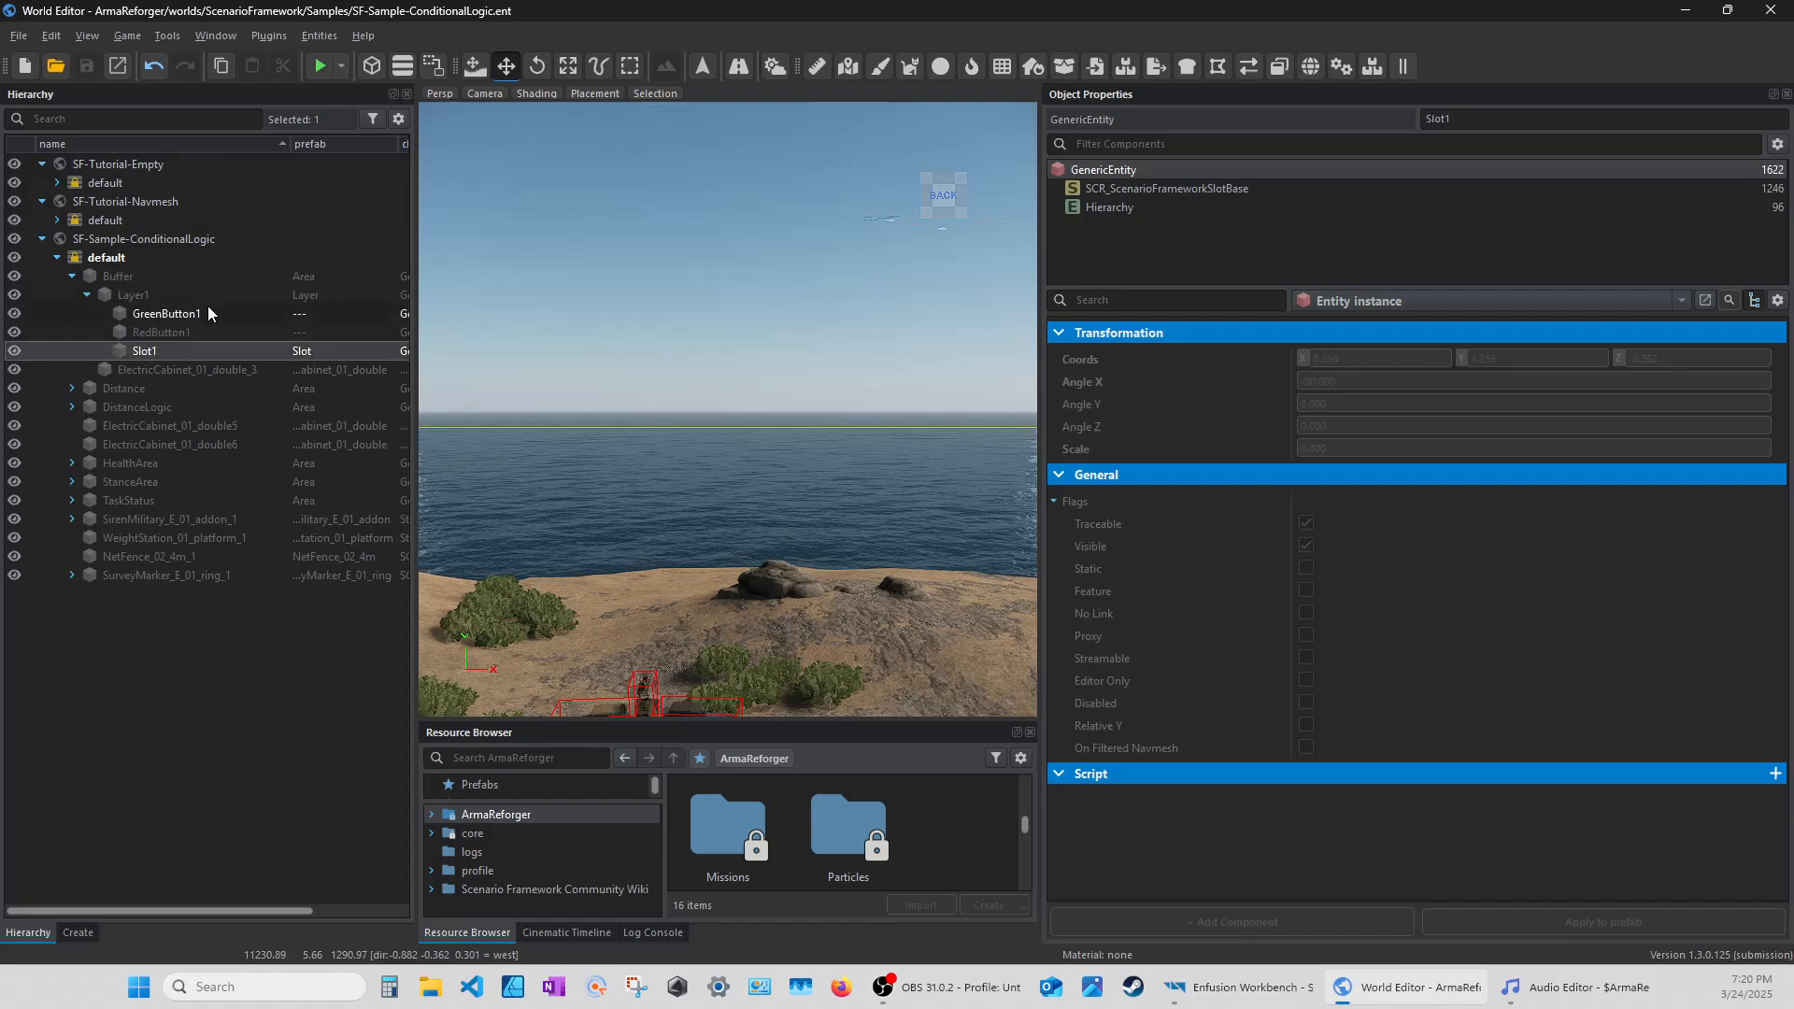
pyautogui.click(86, 296)
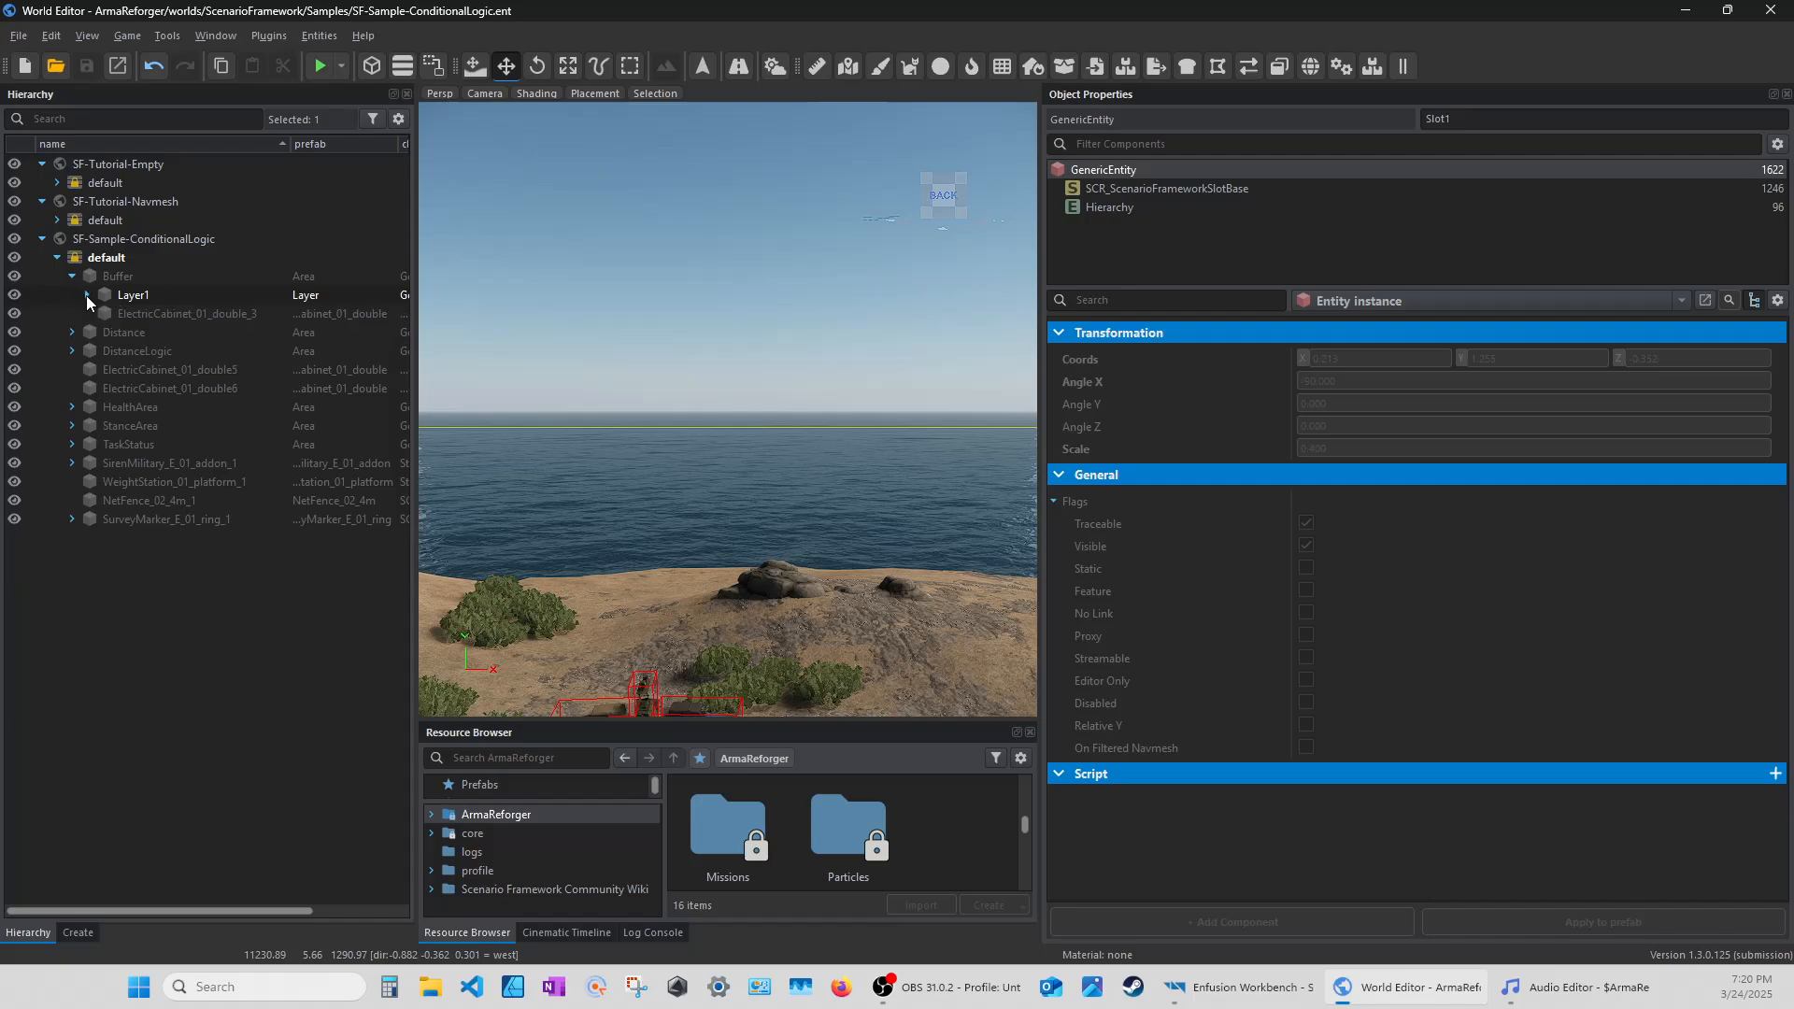
pyautogui.click(109, 275)
pyautogui.rightClick(108, 275)
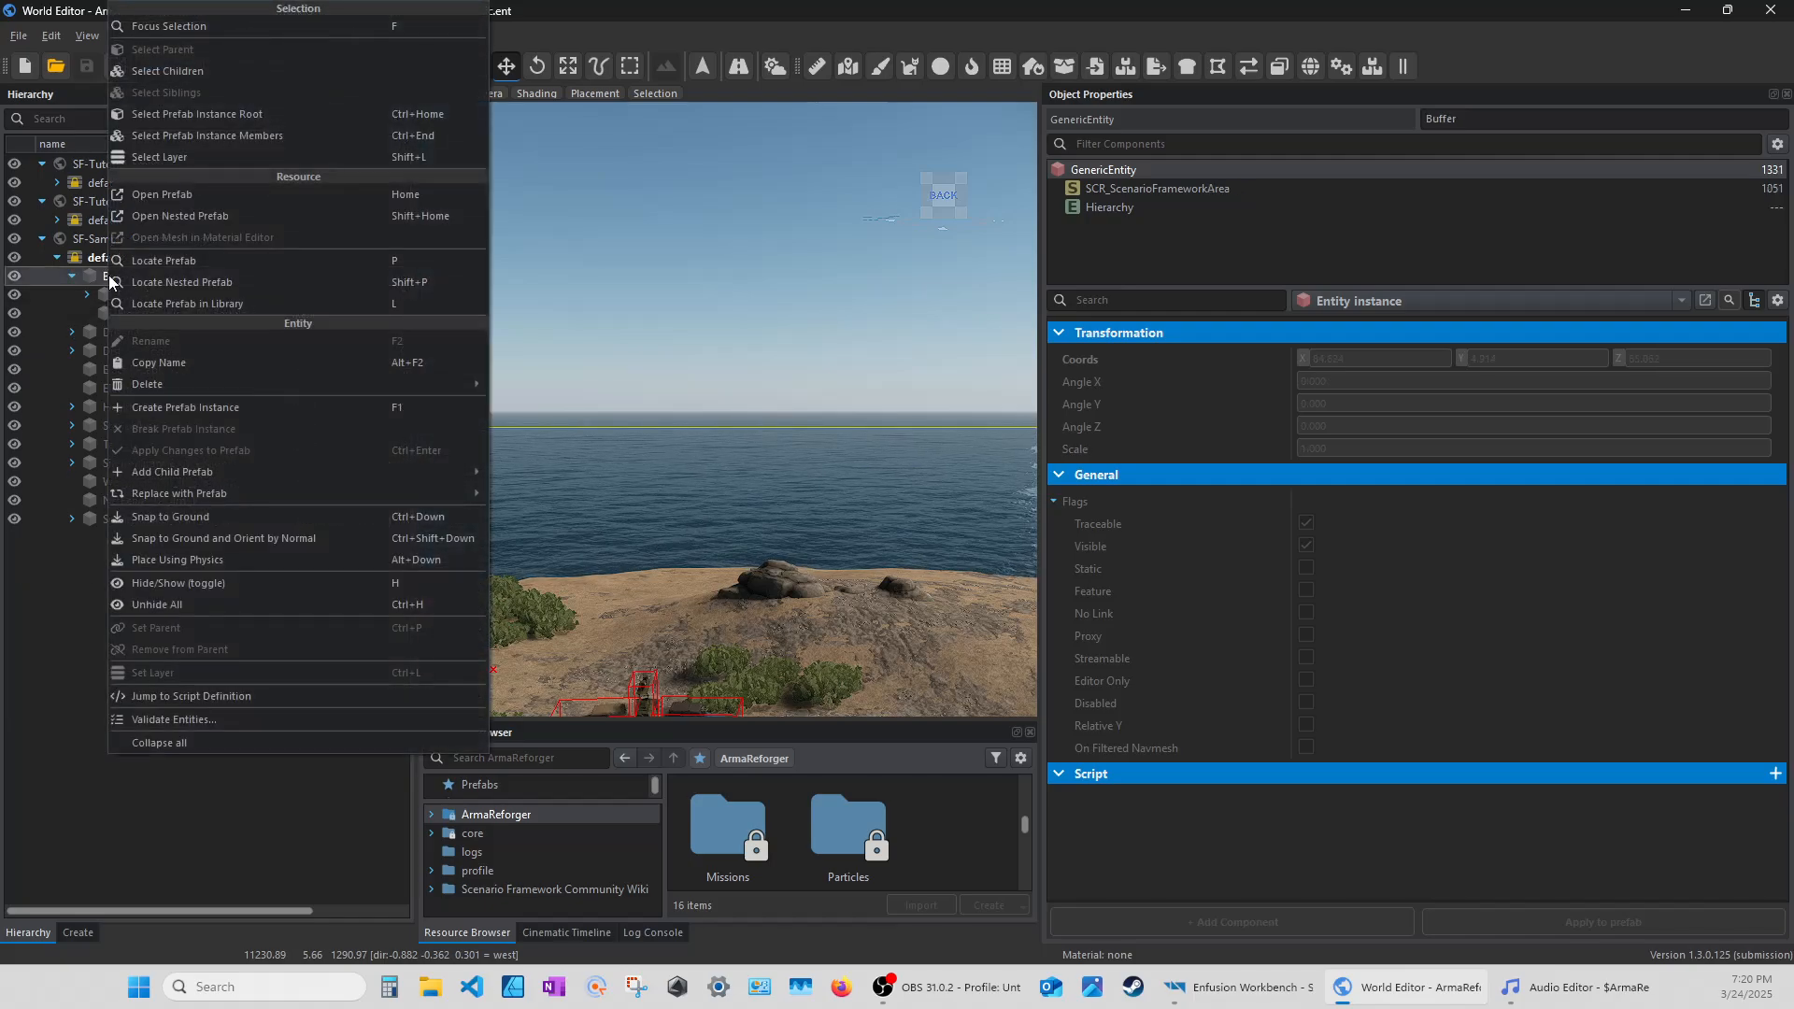
pyautogui.click(87, 273)
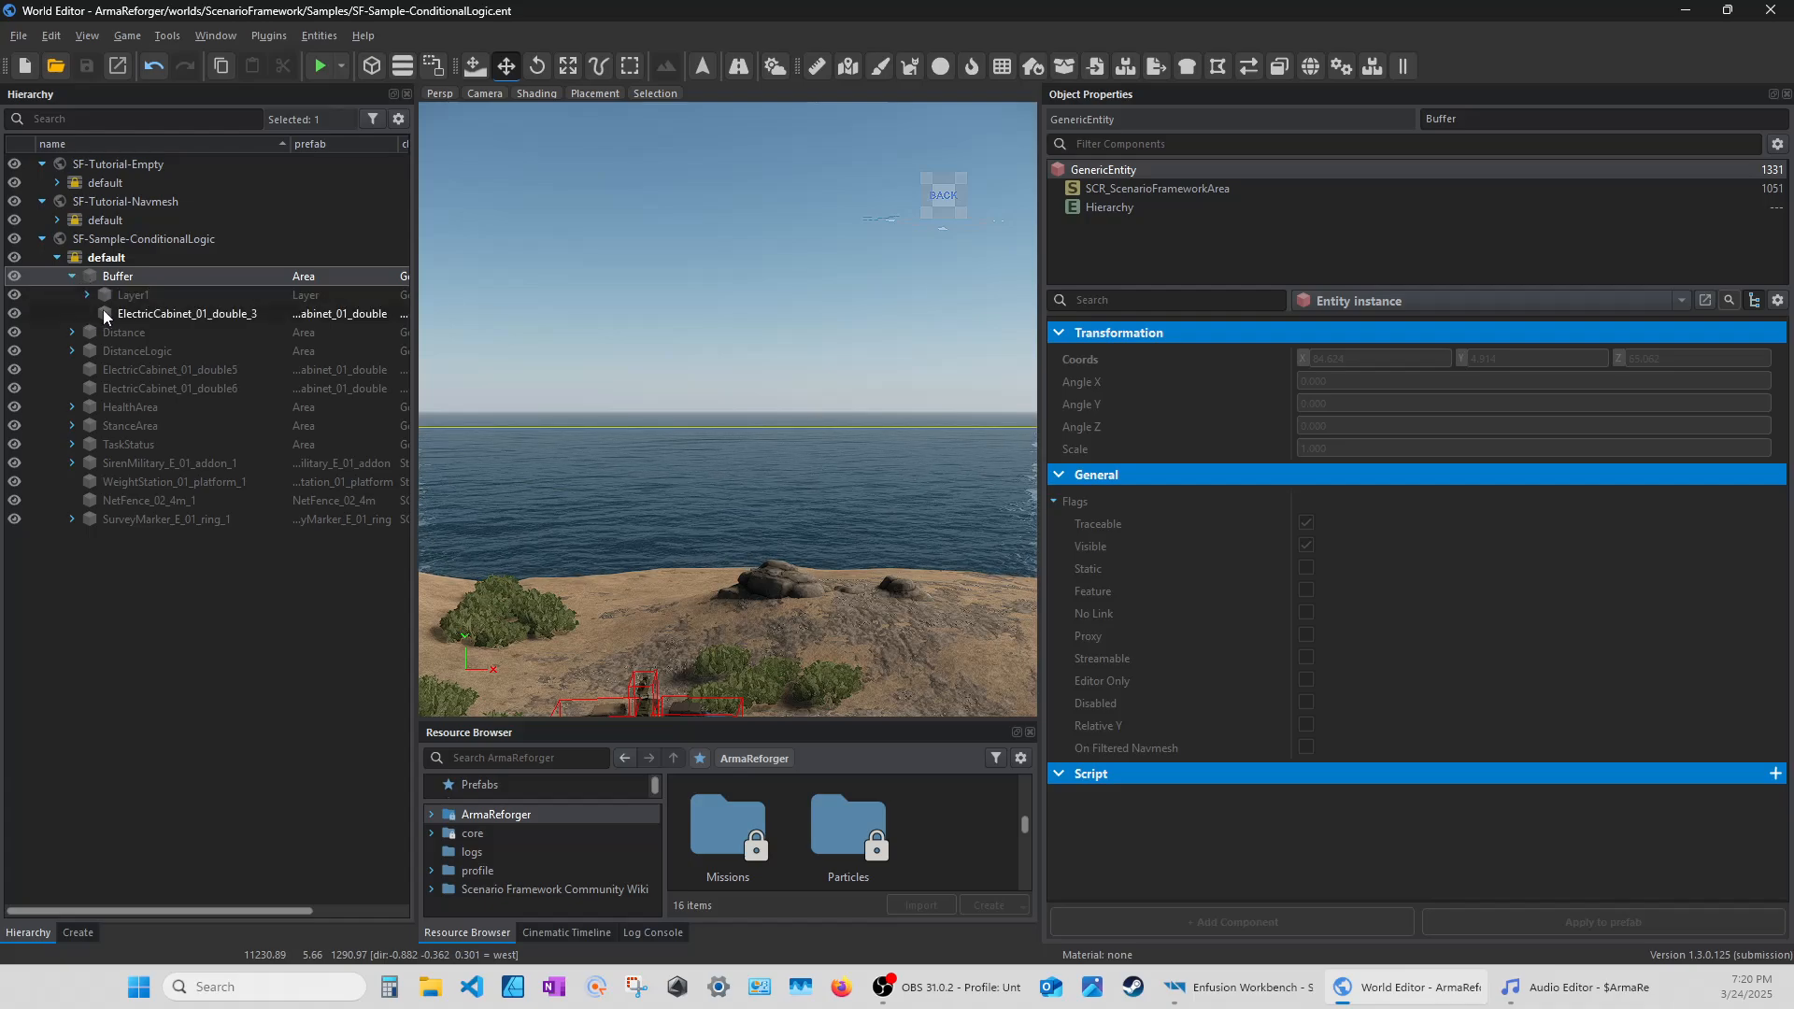
pyautogui.click(86, 295)
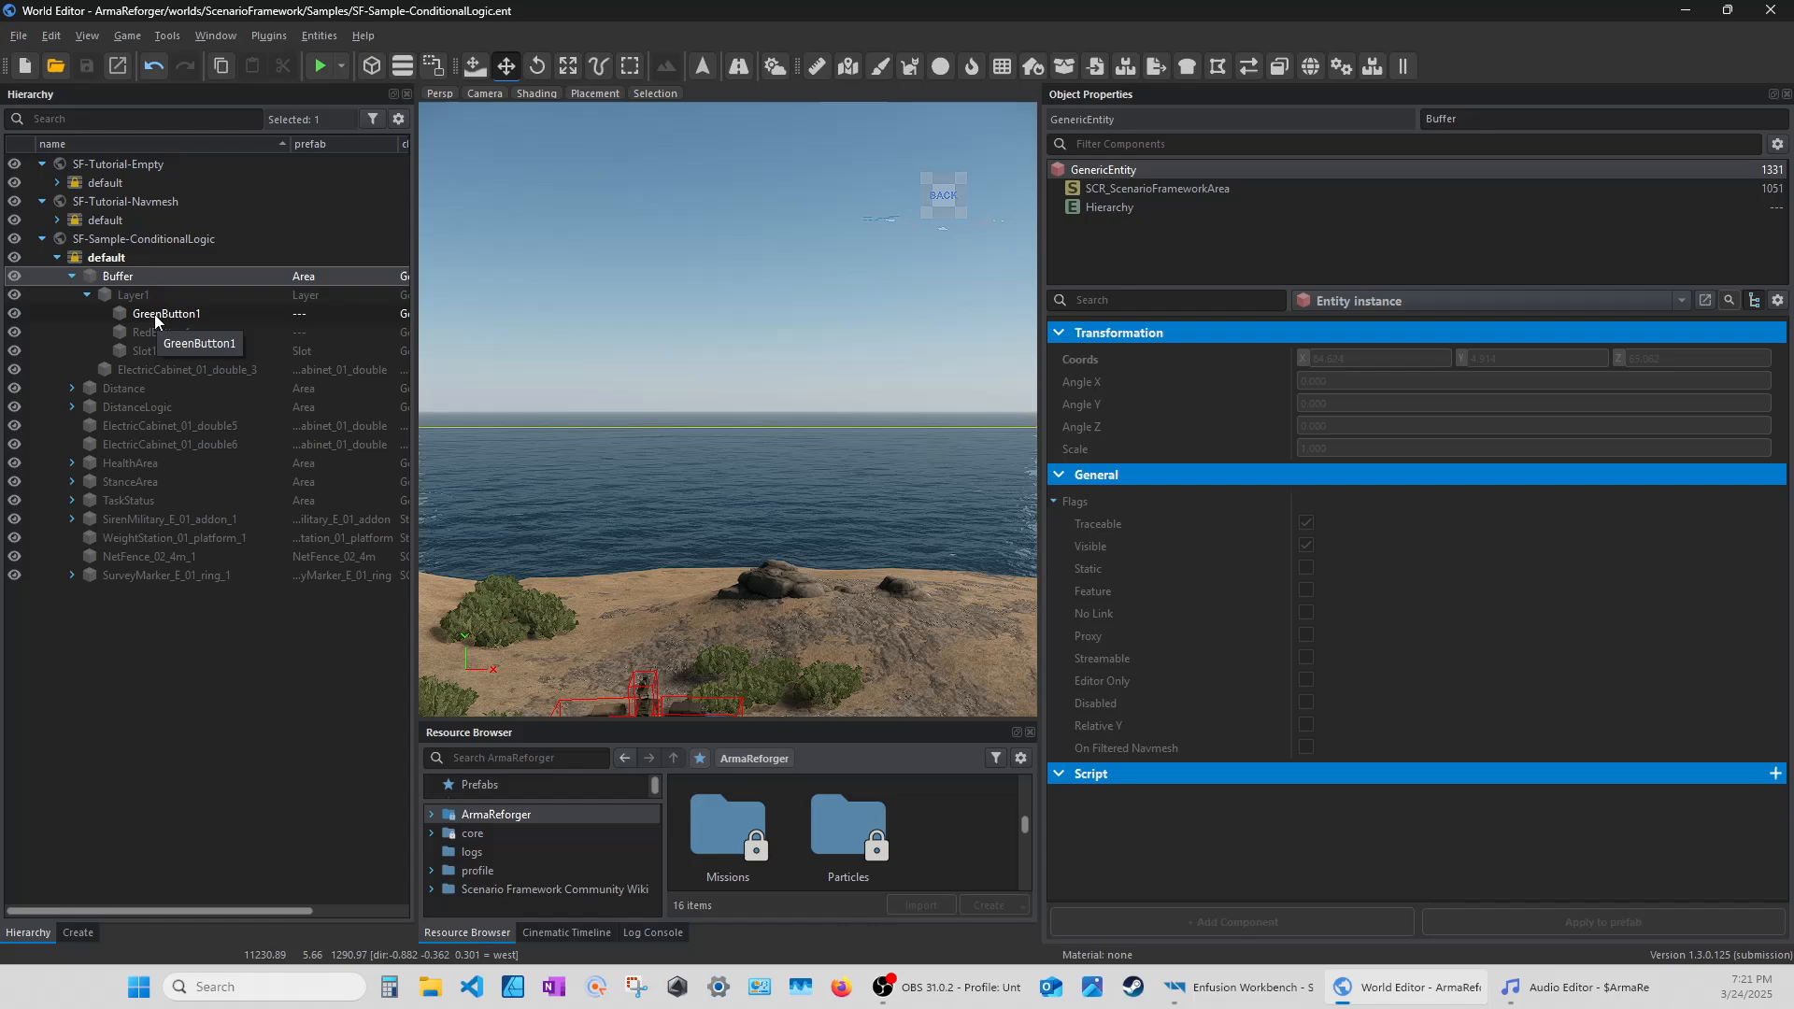
# Load the world Eden_SFW.ent from Scenario Framework Community Wiki's Worlds/Eden folder.
pyautogui.click(56, 67)
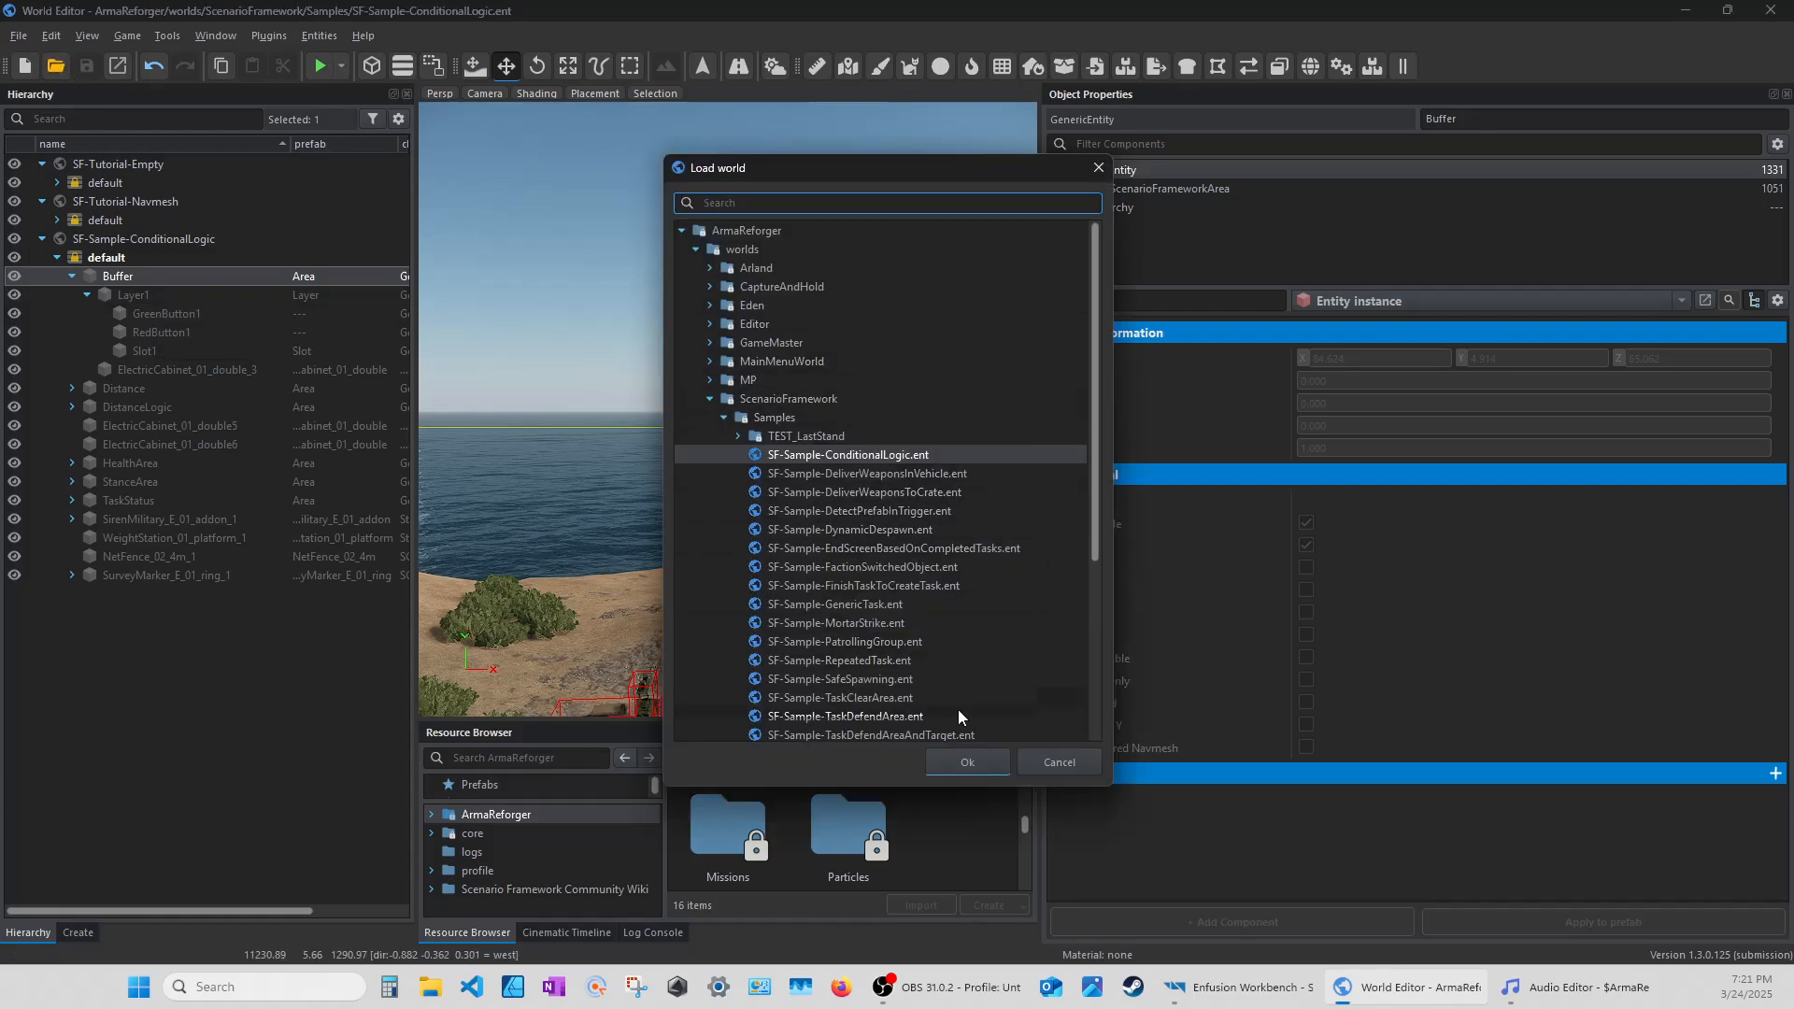
pyautogui.scroll(-5, 817, 530)
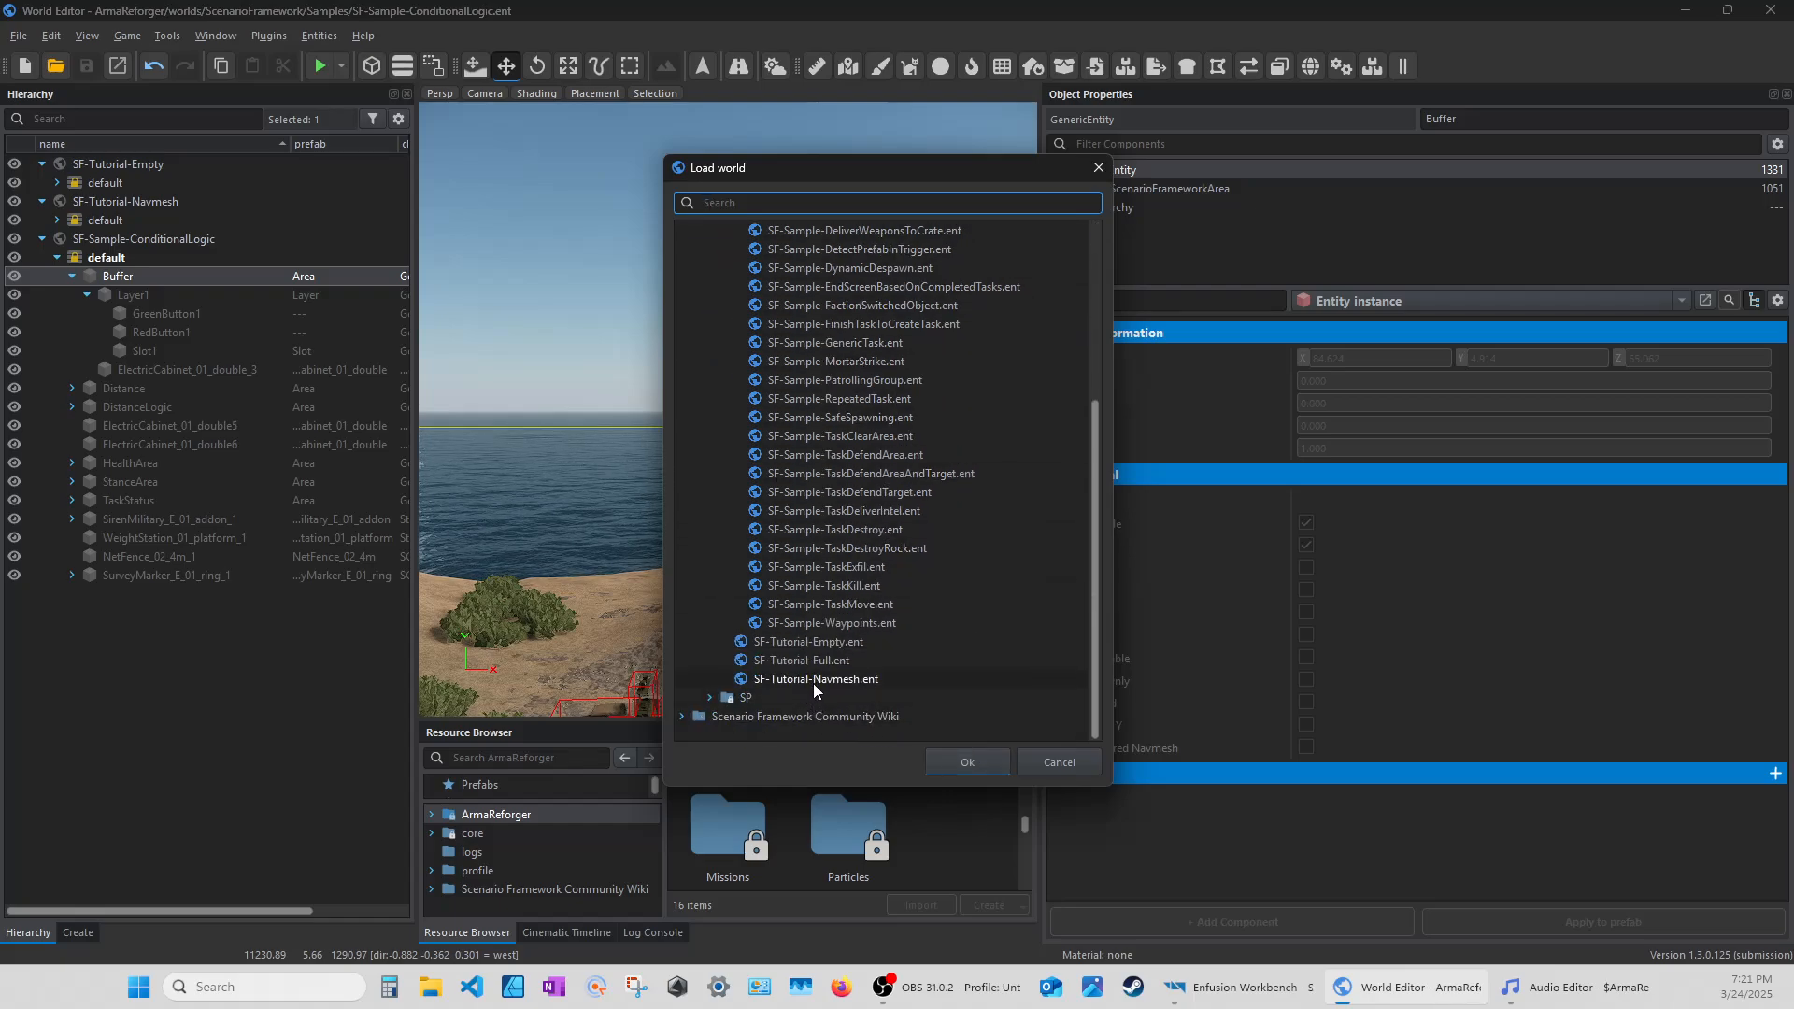
pyautogui.scroll(1, 813, 682)
pyautogui.scroll(-1, 814, 700)
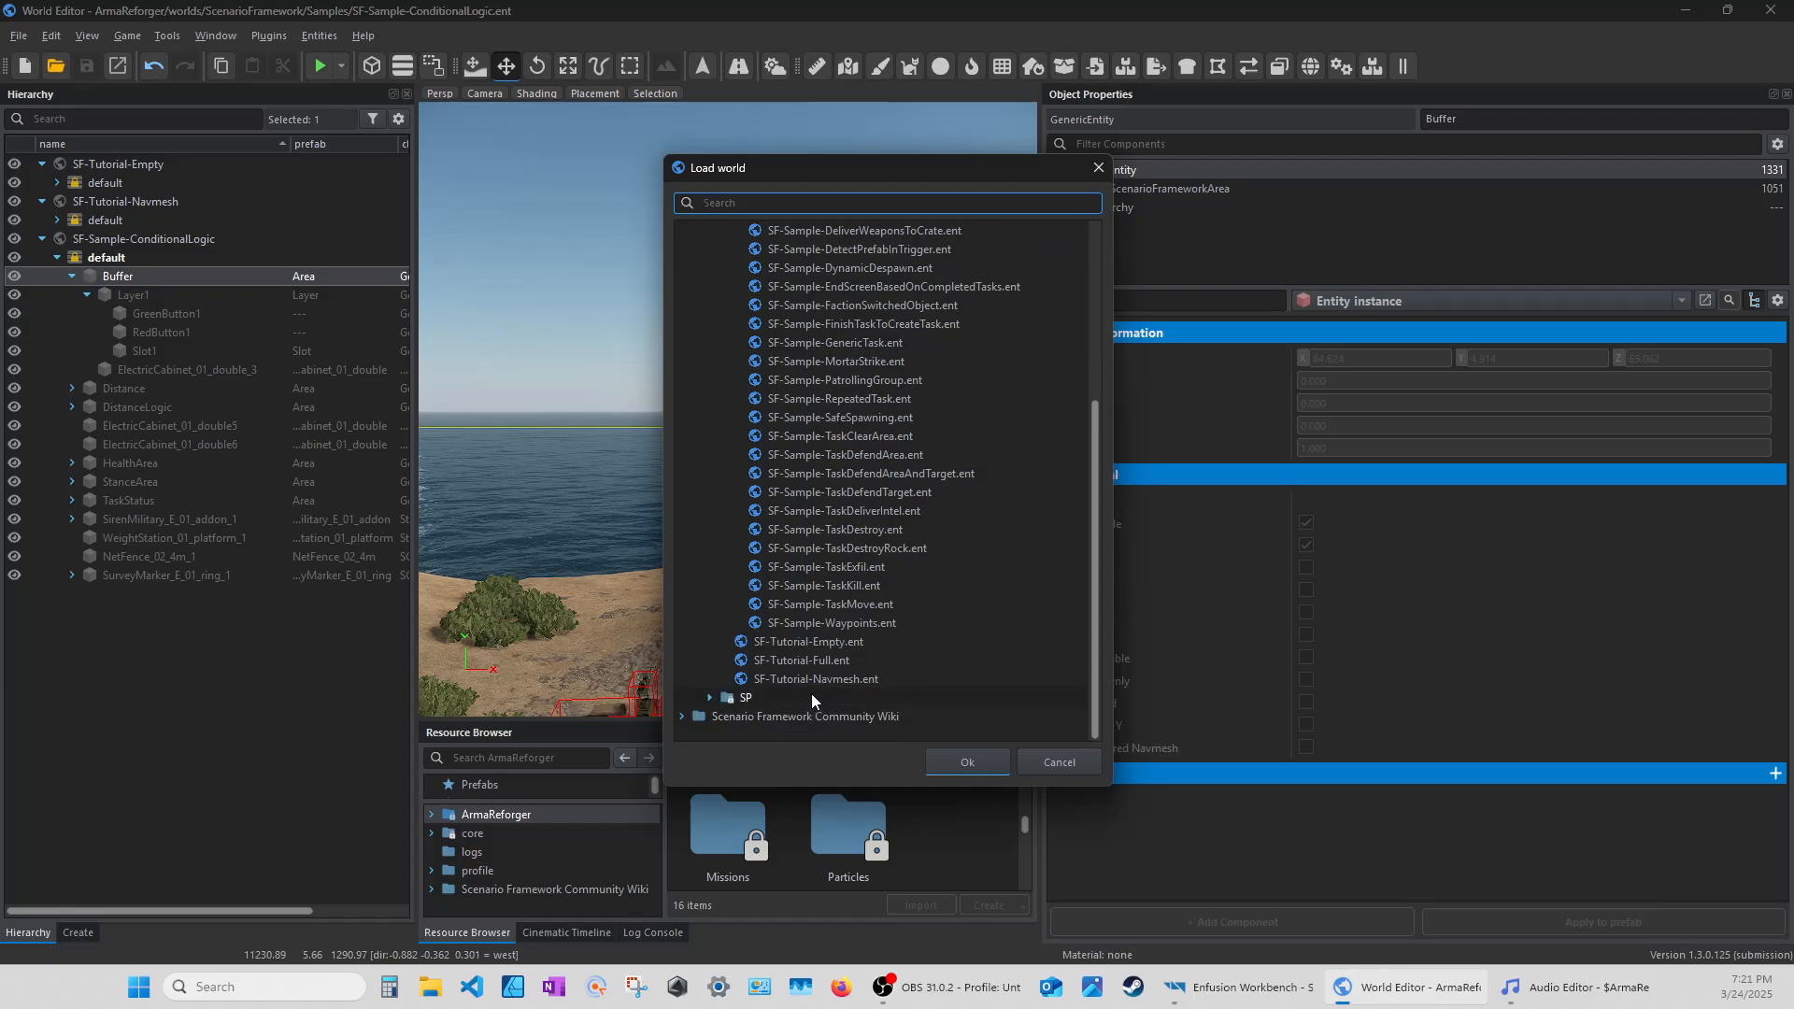
pyautogui.click(679, 716)
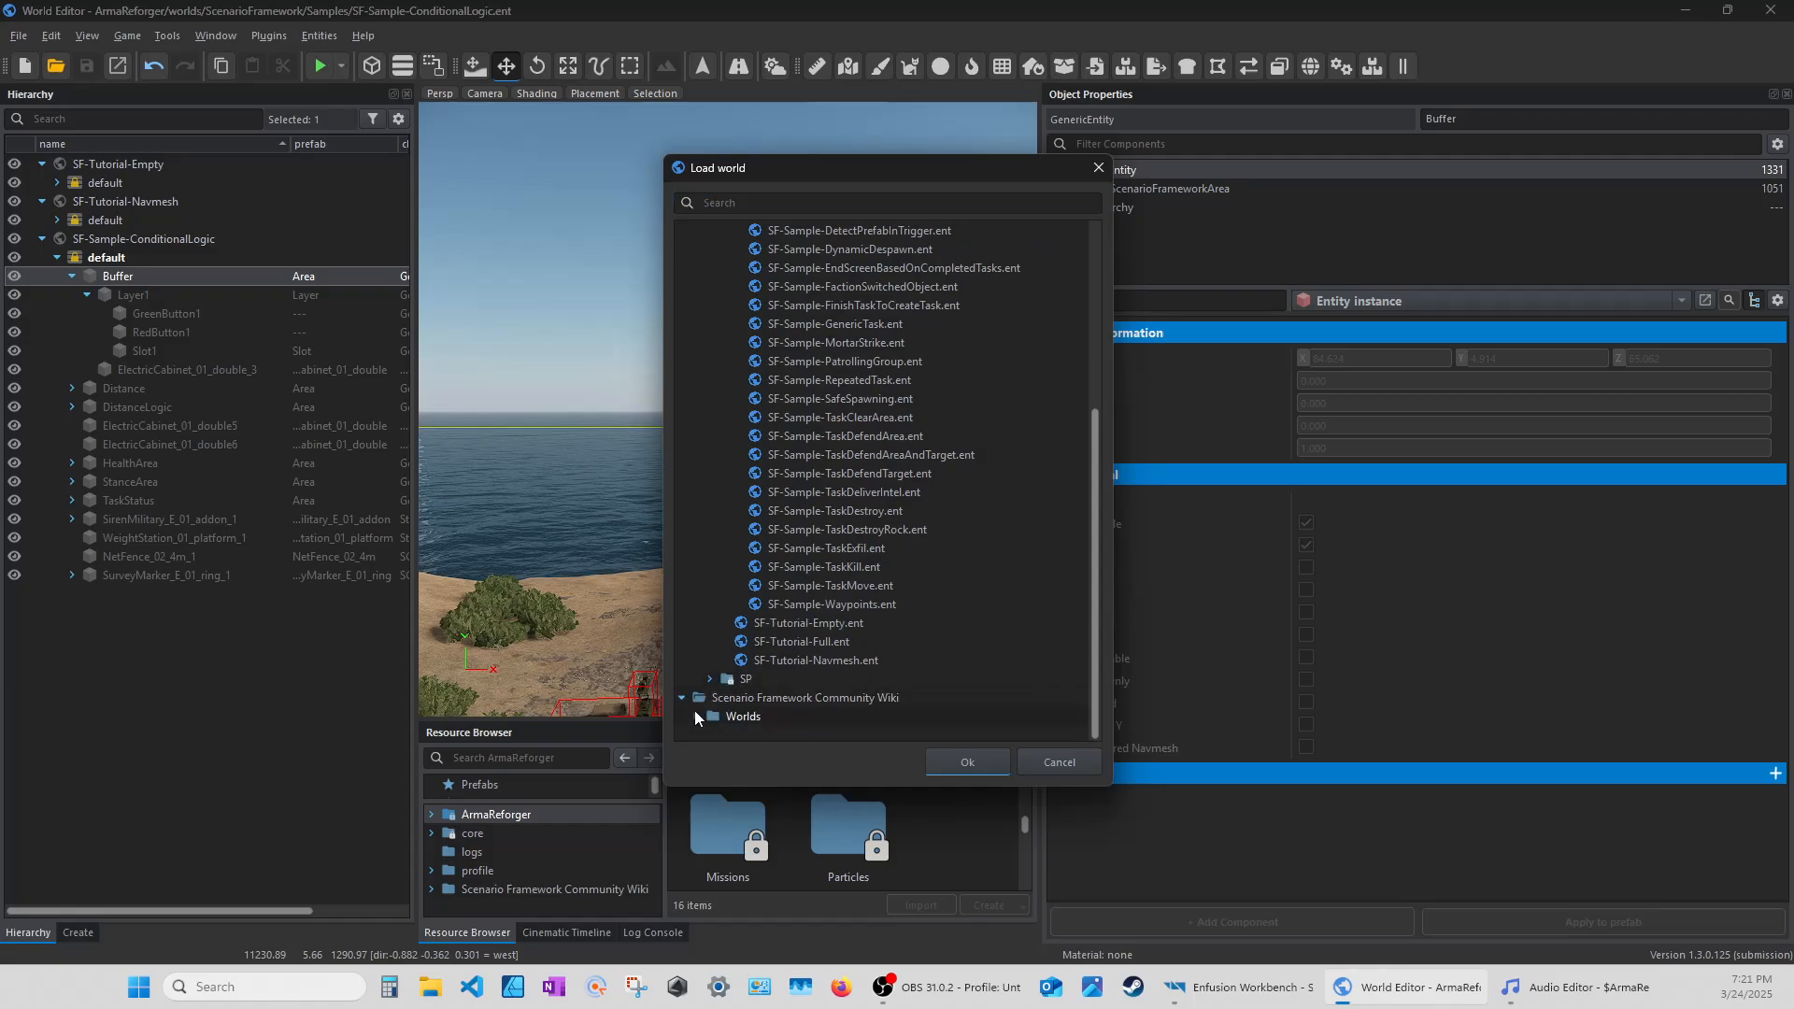
pyautogui.click(695, 714)
pyautogui.click(711, 716)
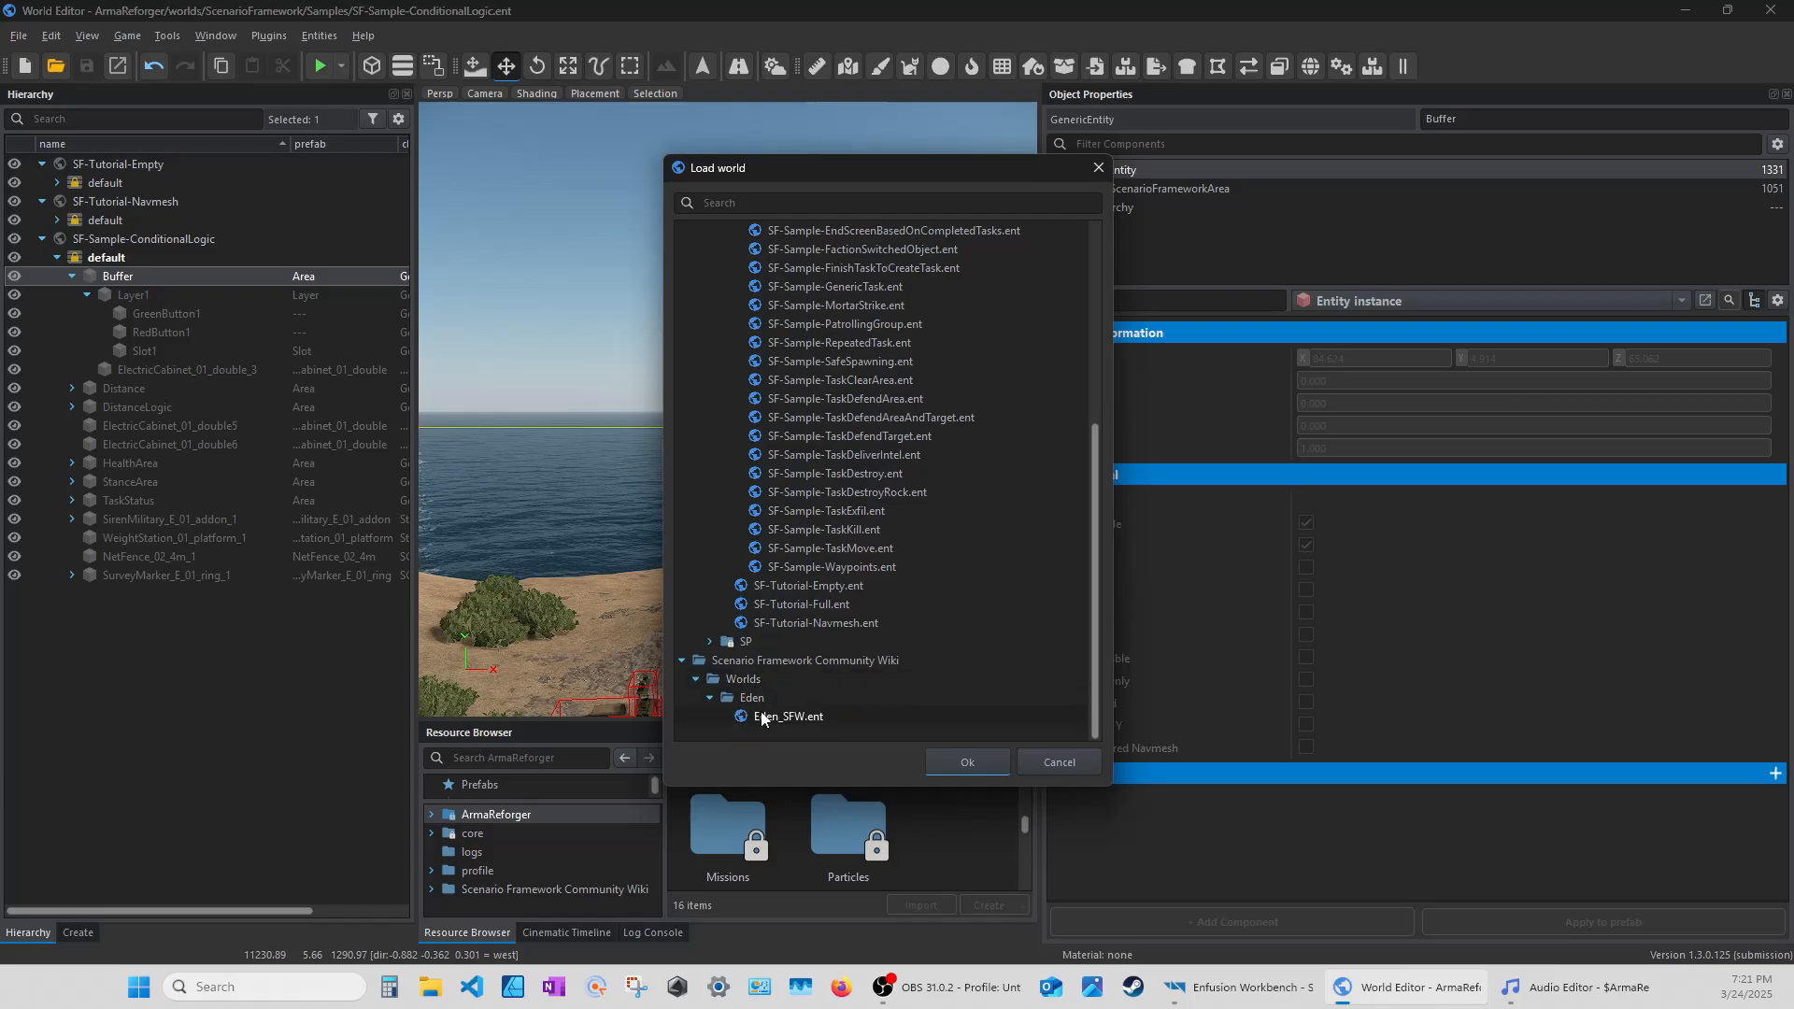
pyautogui.click(767, 716)
pyautogui.click(972, 765)
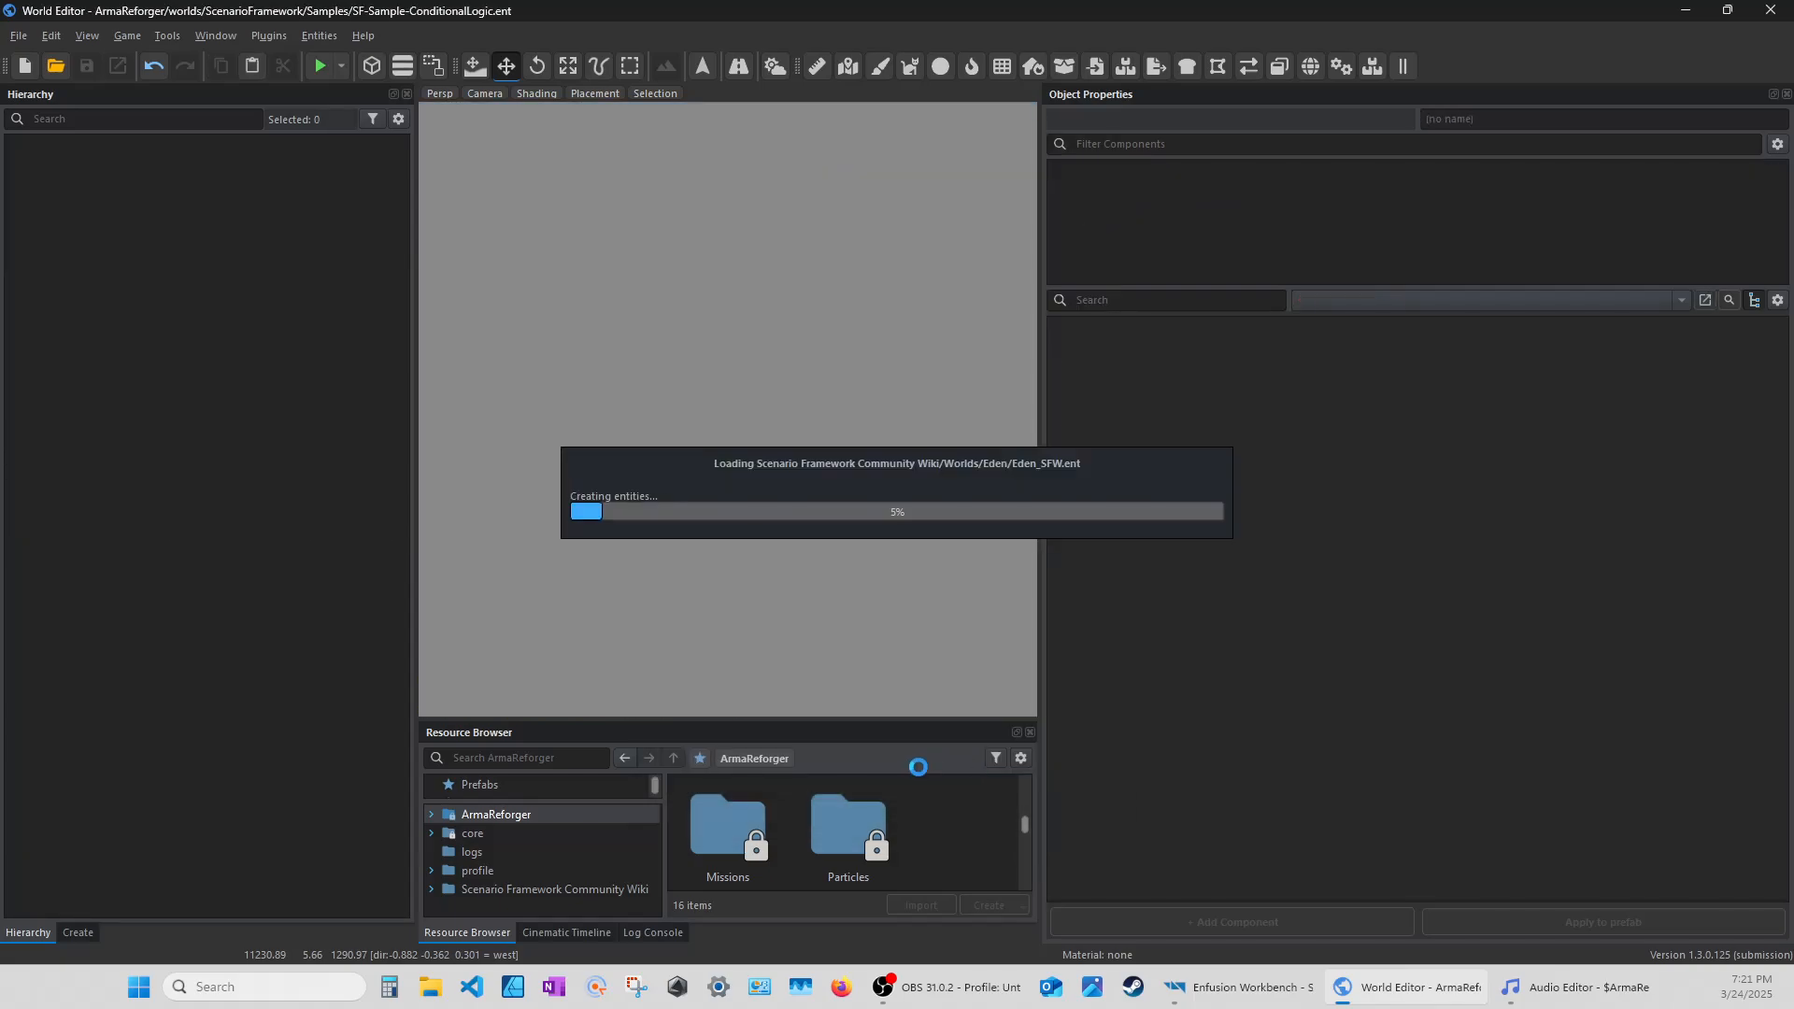